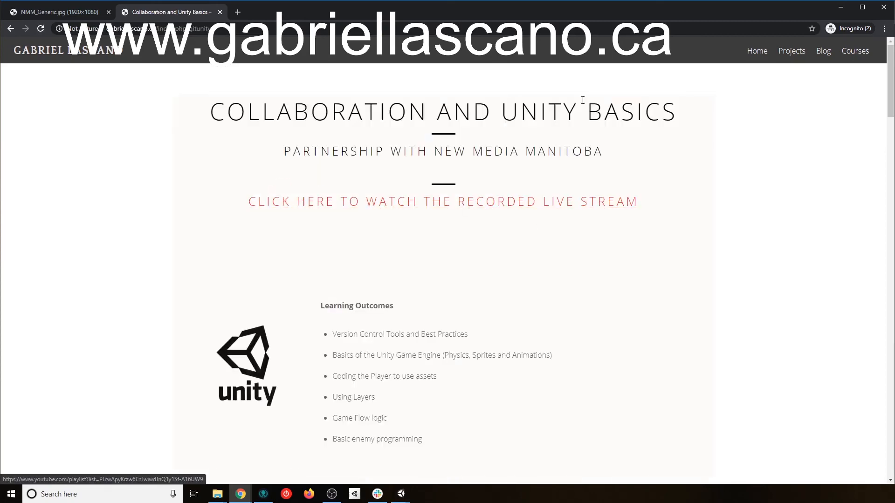
- Look through the Collaboration and Unity Basics course page and open Part 2 of the course
scroll(567, 283, "down", 15)
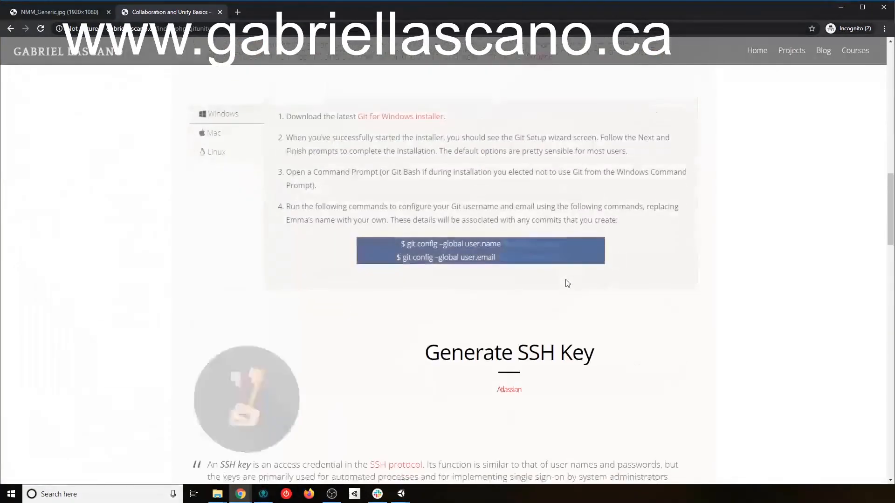
scroll(568, 283, "down", 20)
scroll(568, 282, "down", 10)
scroll(352, 240, "up", 8)
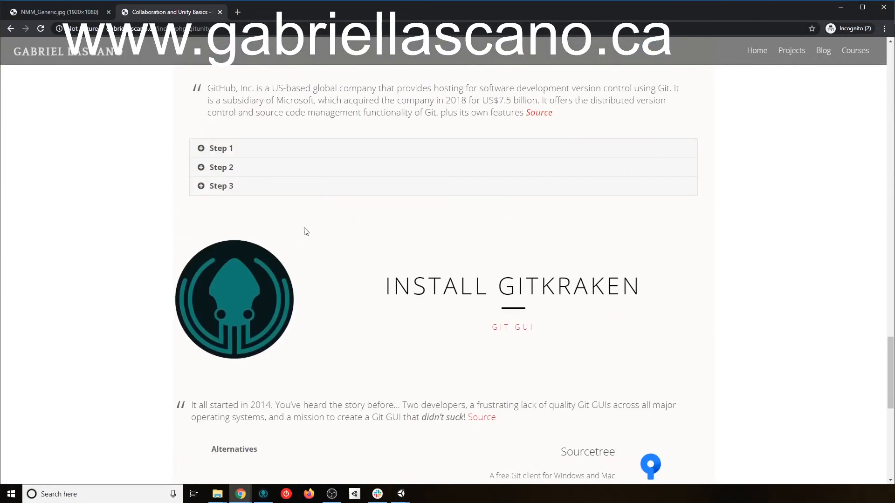
scroll(434, 310, "down", 9)
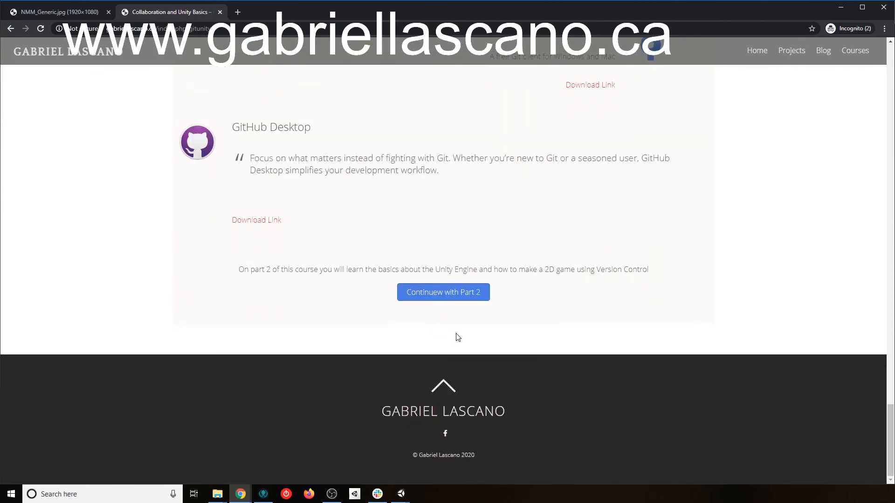
left_click(451, 297)
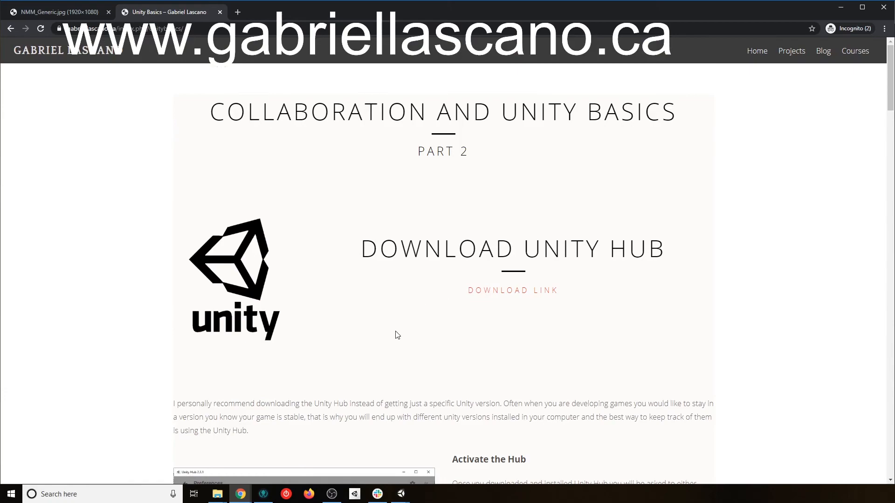
- Review the Part 2 page's sections on Unity Hub, Git configuration, creating a GitHub repository and cloning it
scroll(395, 335, "down", 20)
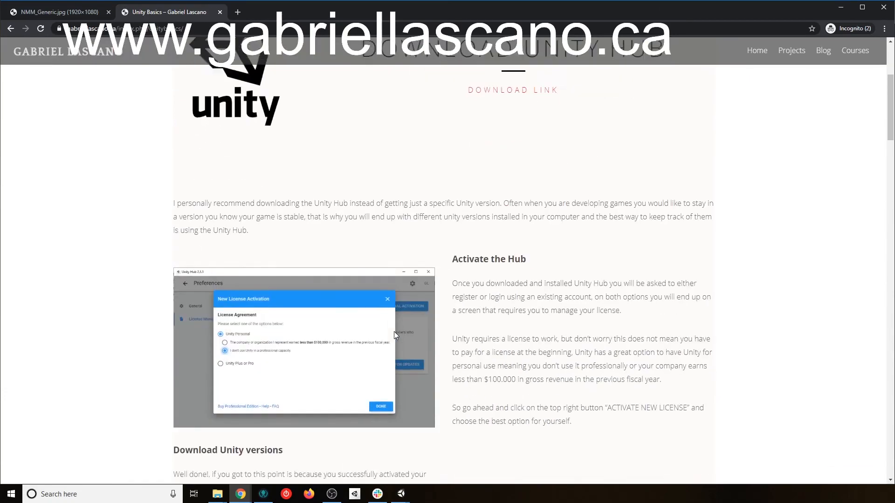
scroll(396, 336, "down", 15)
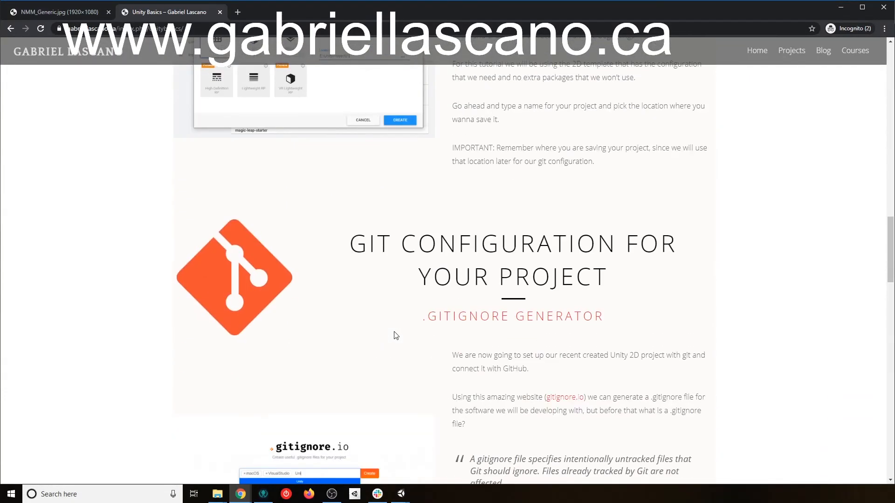
scroll(395, 335, "up", 7)
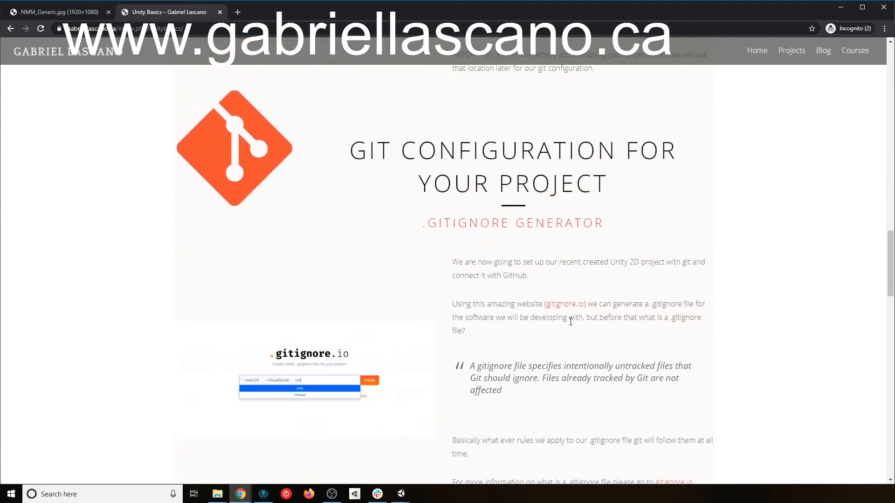
scroll(569, 320, "down", 9)
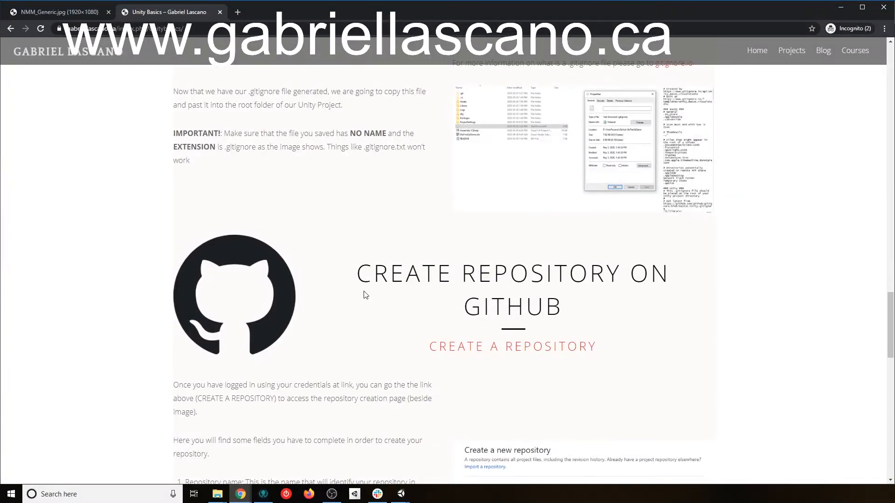
scroll(365, 295, "down", 3)
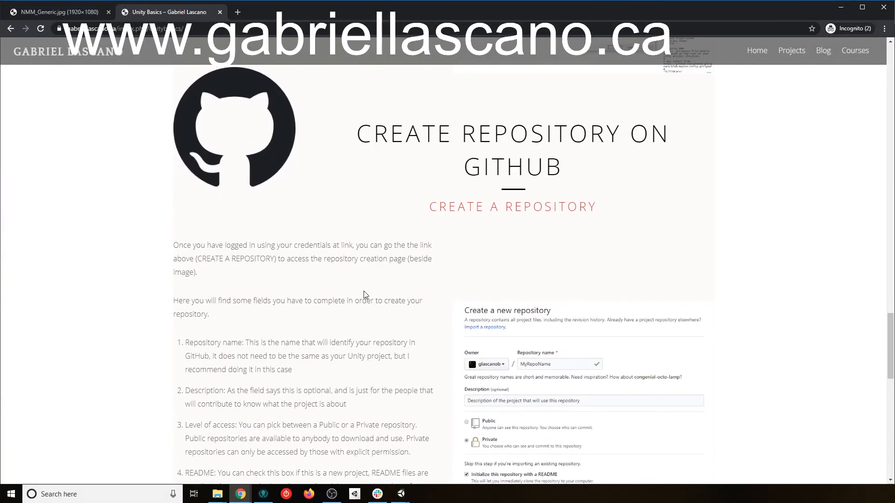
scroll(364, 291, "down", 9)
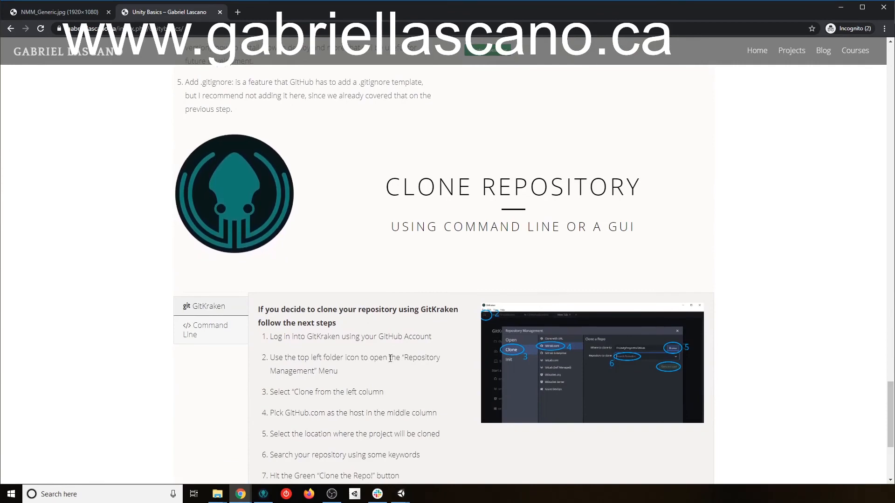
scroll(385, 331, "down", 3)
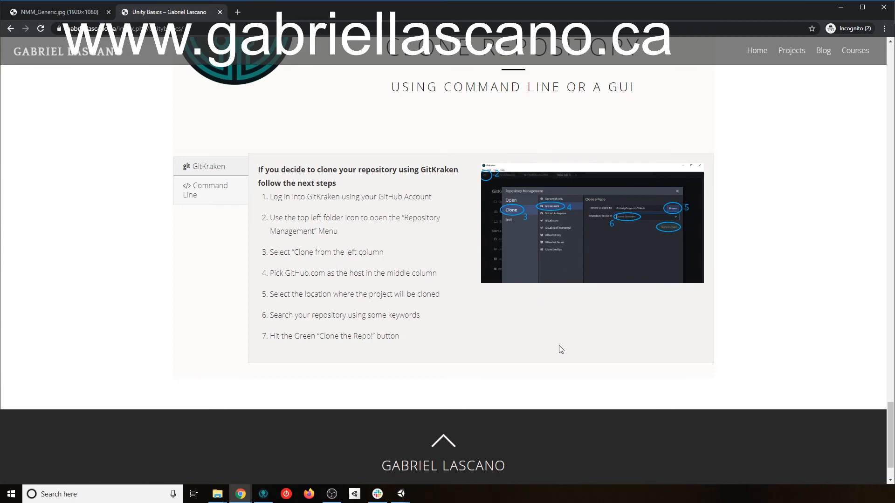
scroll(609, 323, "up", 7)
scroll(611, 327, "up", 10)
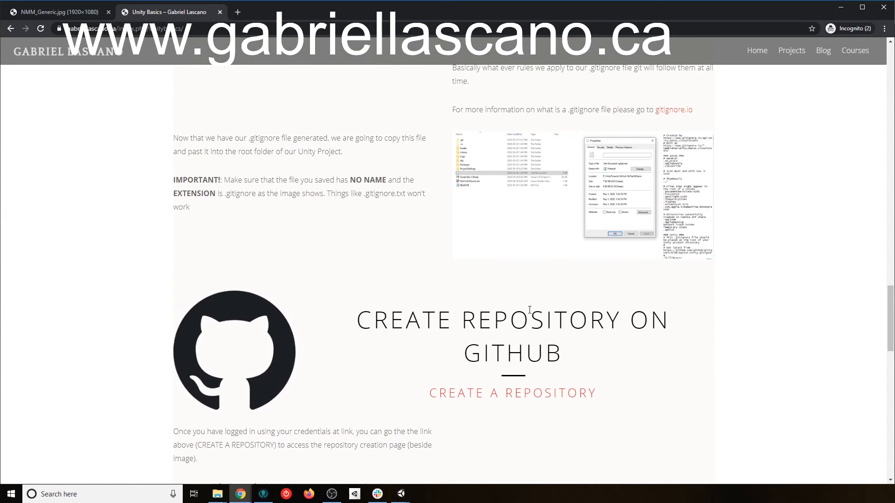
scroll(529, 310, "down", 10)
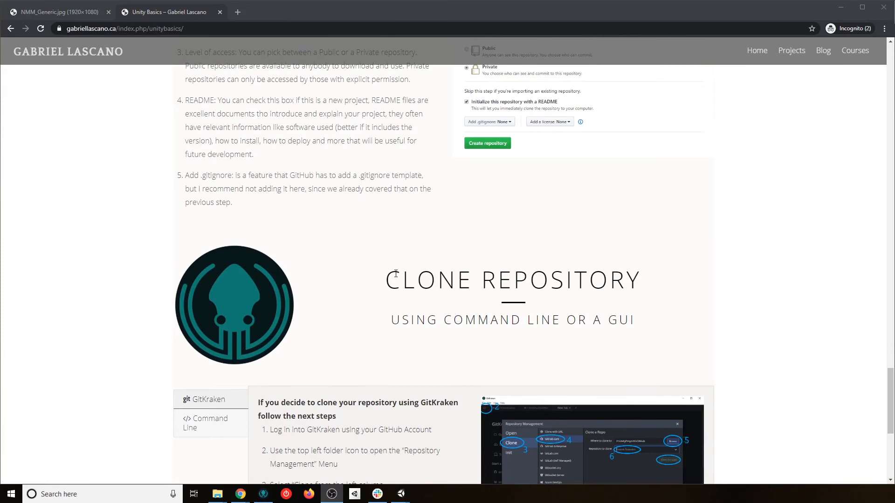
scroll(491, 284, "down", 6)
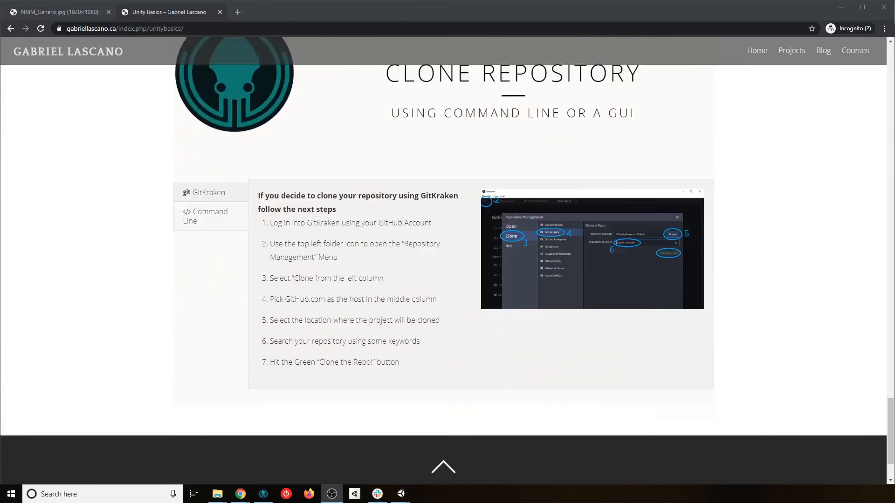
scroll(459, 299, "up", 3)
scroll(458, 299, "up", 15)
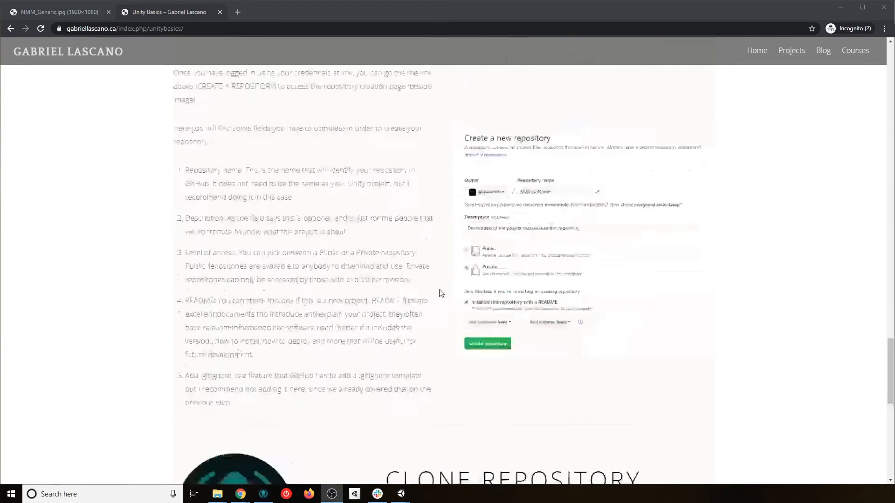
scroll(434, 287, "up", 8)
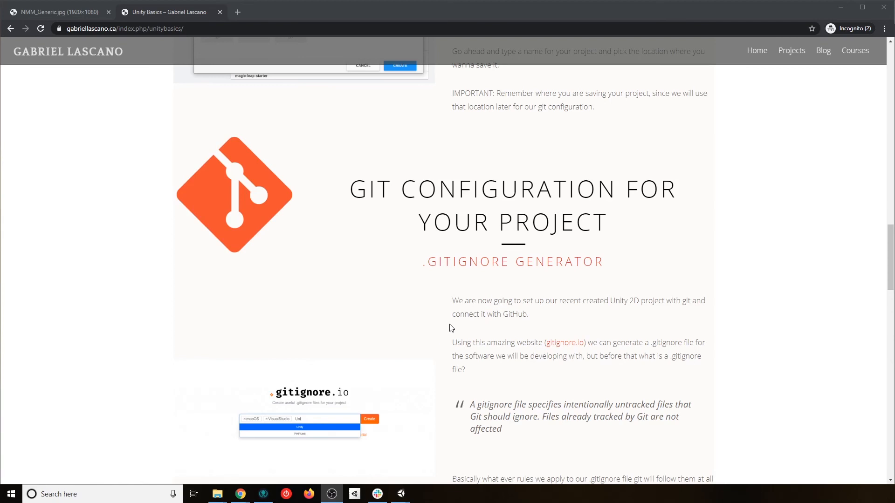
- Bring up the UnityBasics project folder, and inspect the files in the Update Readme, Add .gitignore and Add Unity 2D project Template commits in GitKraken
mouse_move(218, 493)
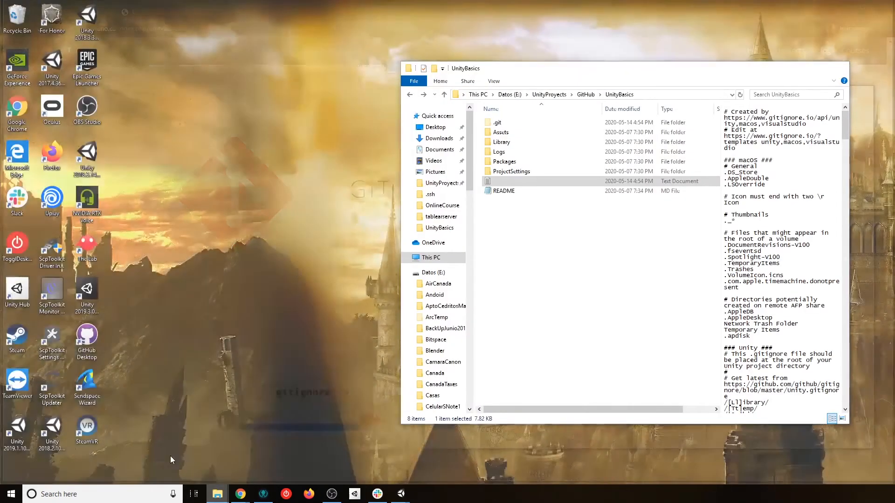
left_click(170, 456)
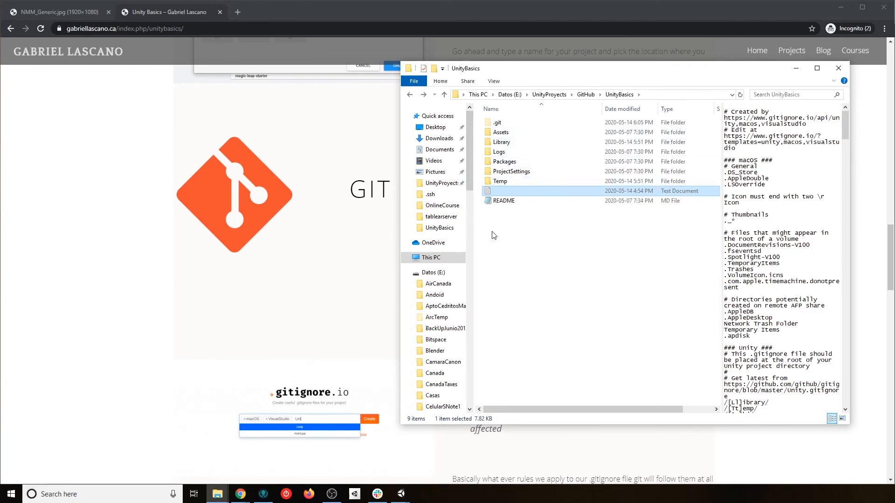
left_click(264, 494)
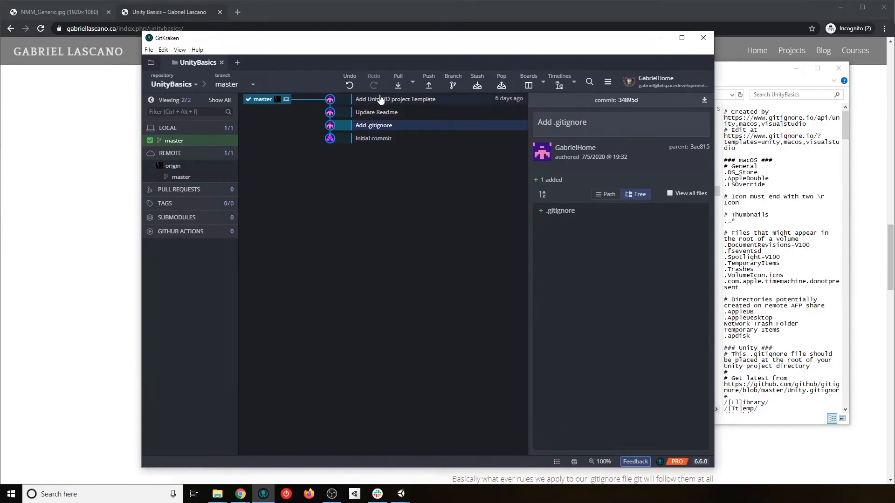
left_click(381, 116)
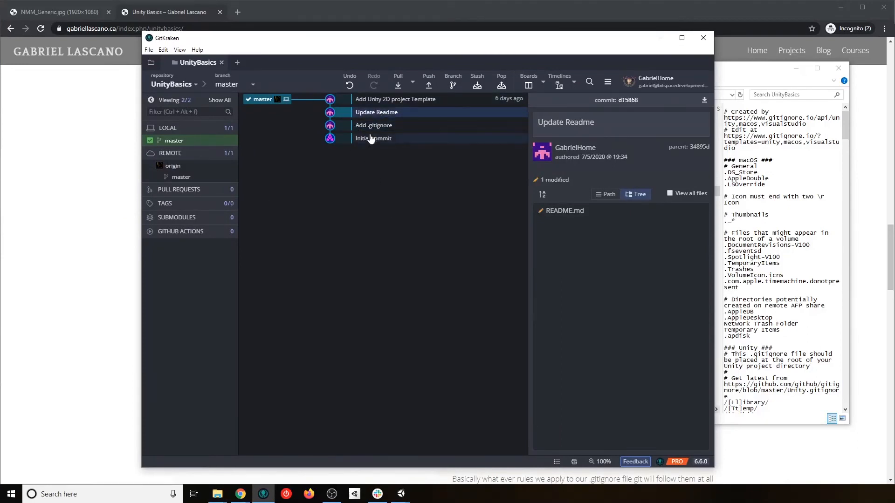
left_click(381, 125)
left_click(376, 112)
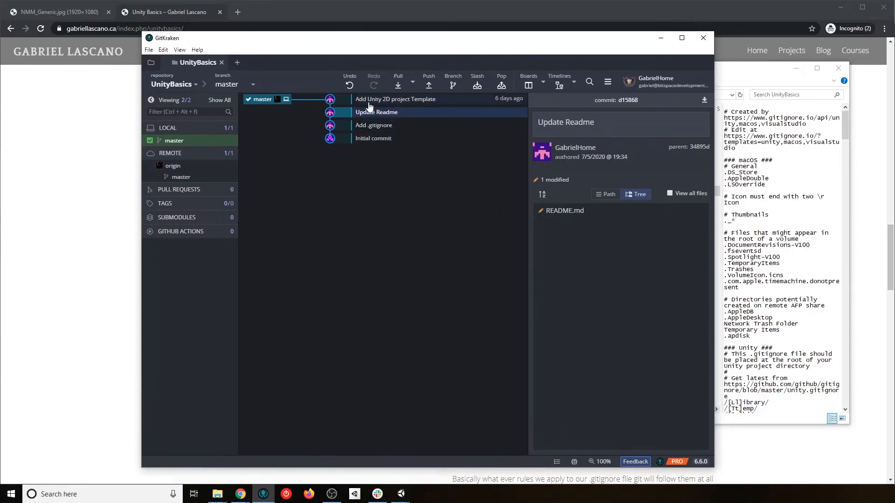
left_click(370, 100)
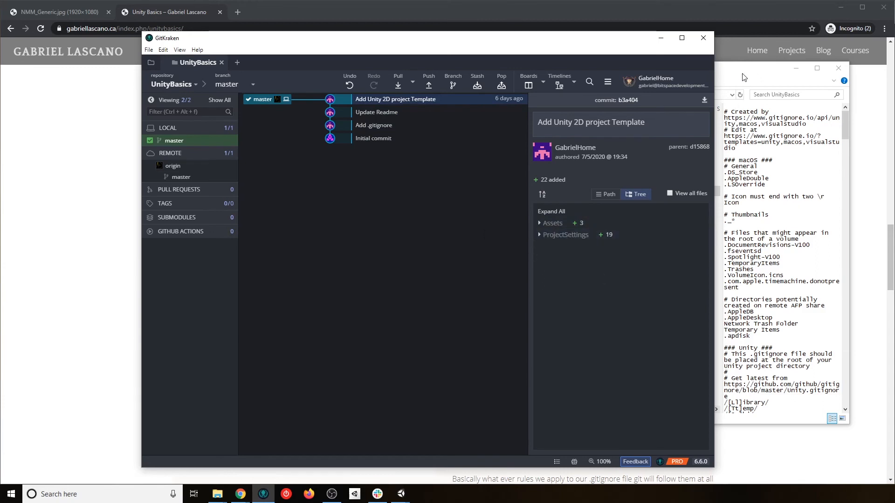
- Switch to File Explorer, check the contents of the UnityBasics project's Packages folder, and return to the project folder
left_click(747, 95)
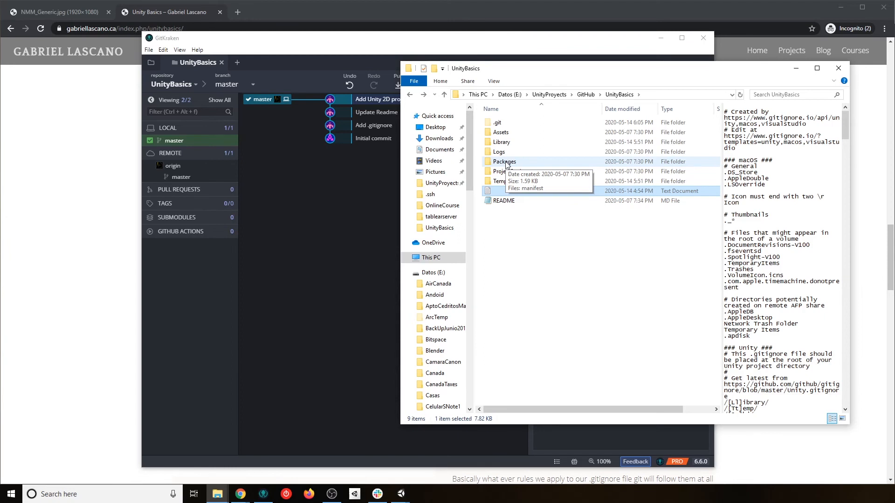
left_click(505, 163)
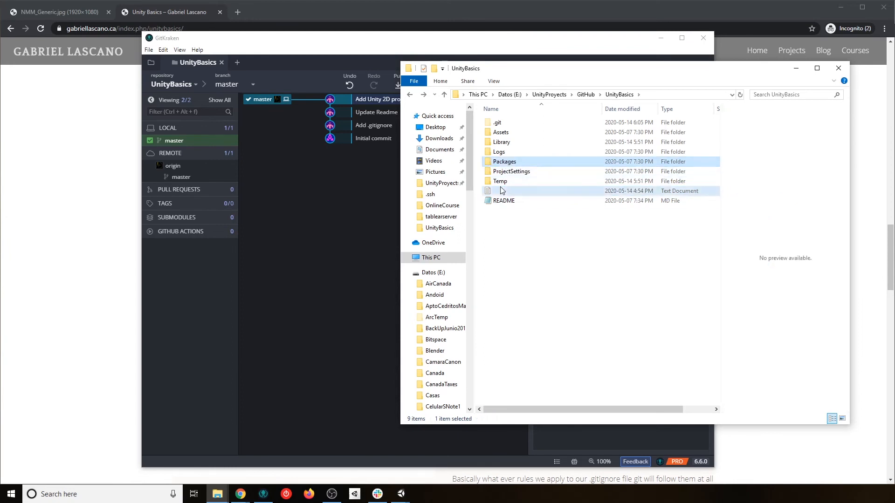
double_click(506, 164)
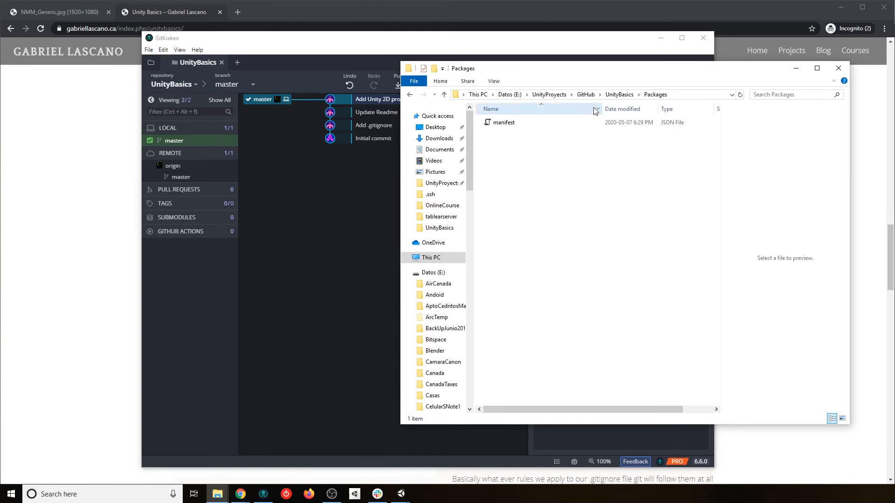
left_click(615, 97)
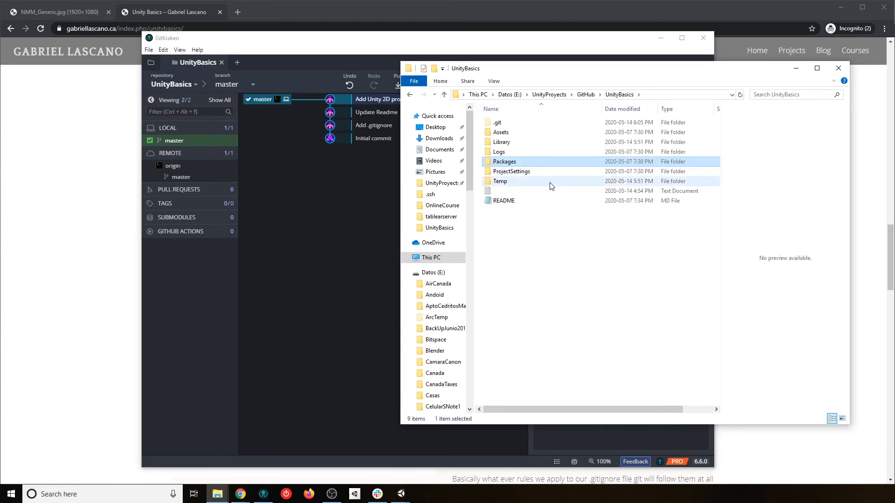
- Open the project's .gitignore file in Notepad and search it for "ackage" up to the NuGet Packages section
double_click(499, 191)
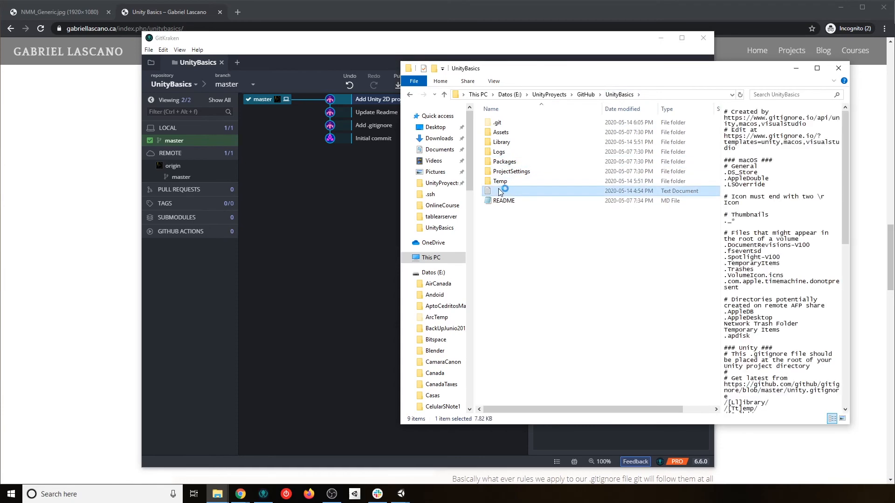
left_click_drag(641, 71, 619, 66)
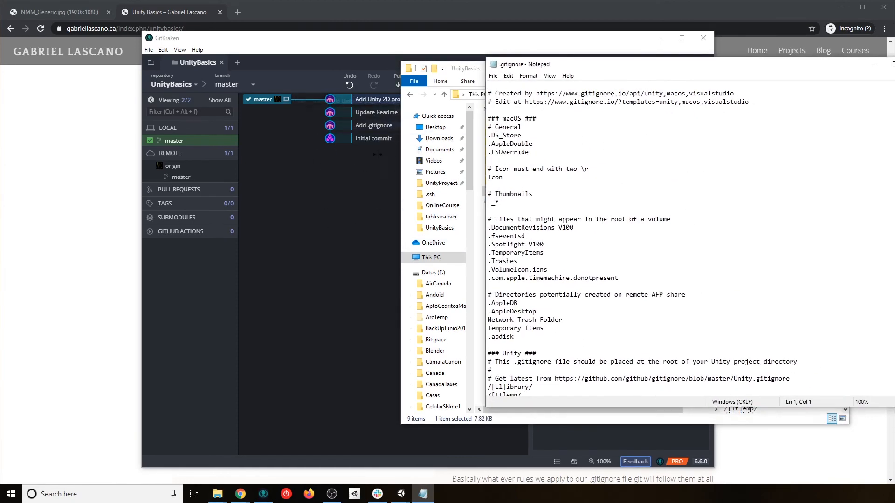
left_click(605, 237)
key("ctrl+f")
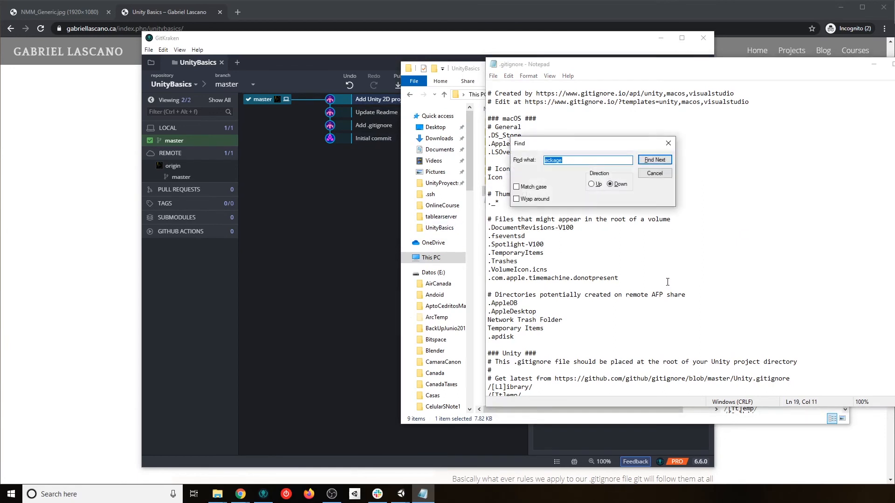
left_click(575, 160)
left_click(658, 161)
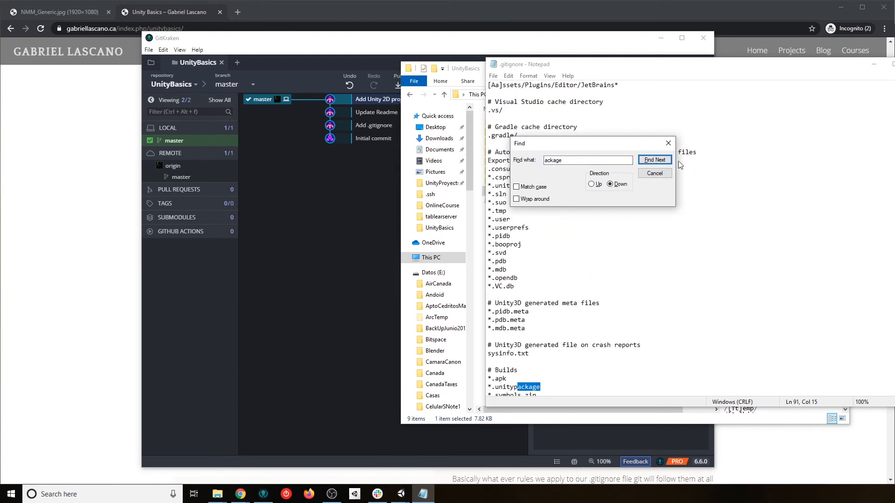
left_click(648, 161)
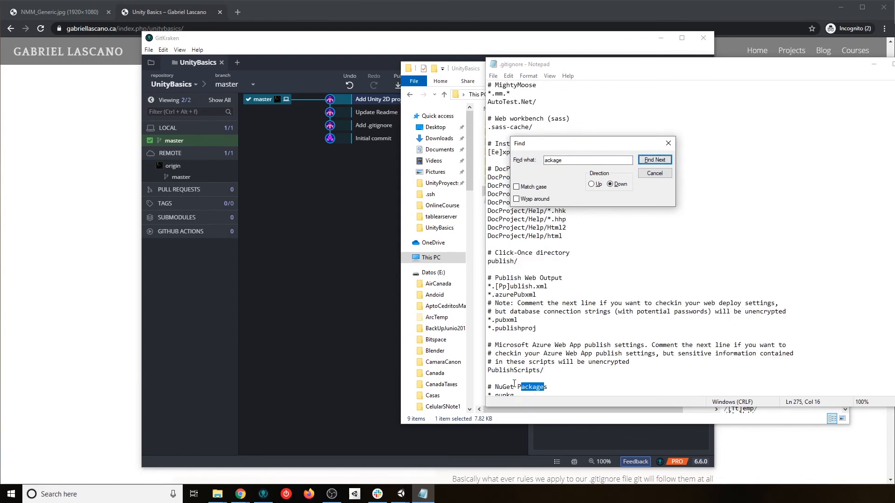
left_click(668, 143)
- Prefix the **/[Pp]ackages/* rule with "!" so the packages folder is not ignored, and save and close .gitignore
scroll(546, 315, "down", 2)
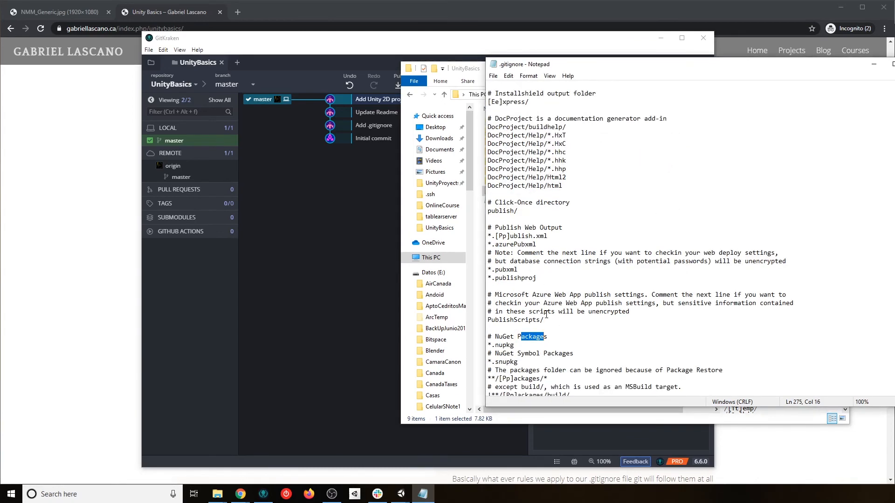
scroll(546, 315, "down", 2)
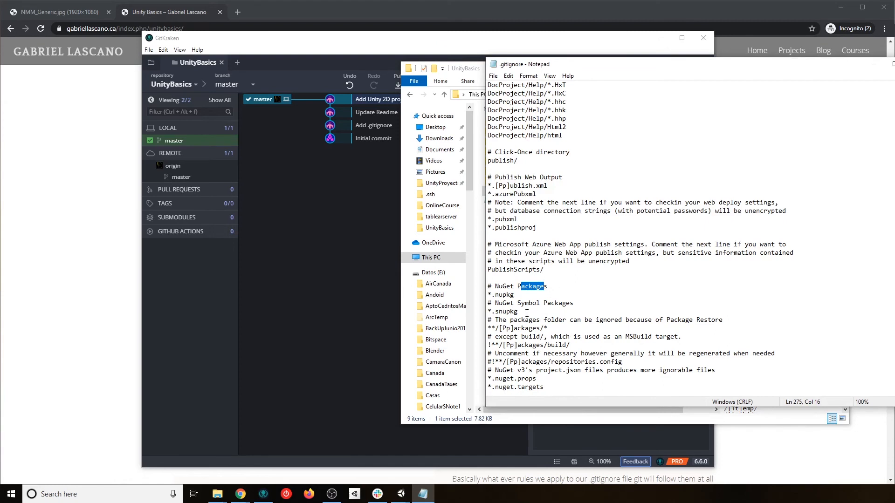
left_click(489, 328)
type("!")
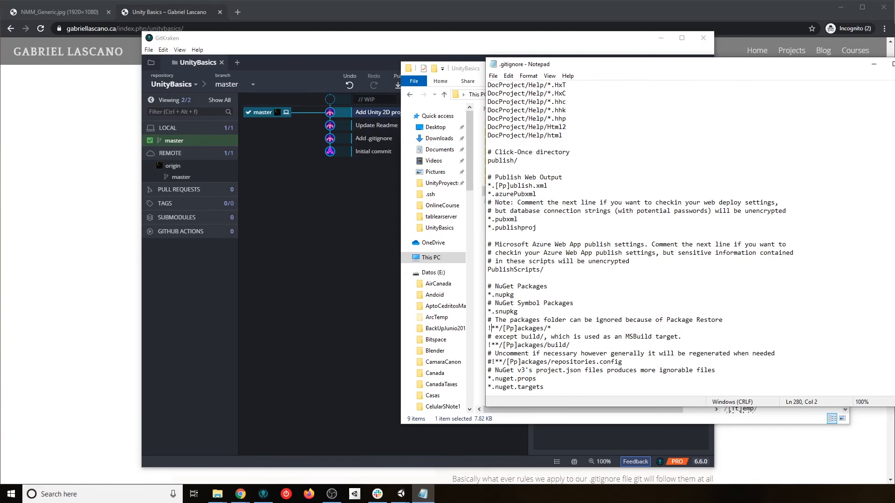
key("alt+F4")
- Switch to GitKraken and review the uncommitted changes, including the .gitignore diff and the files under Packages
left_click(368, 99)
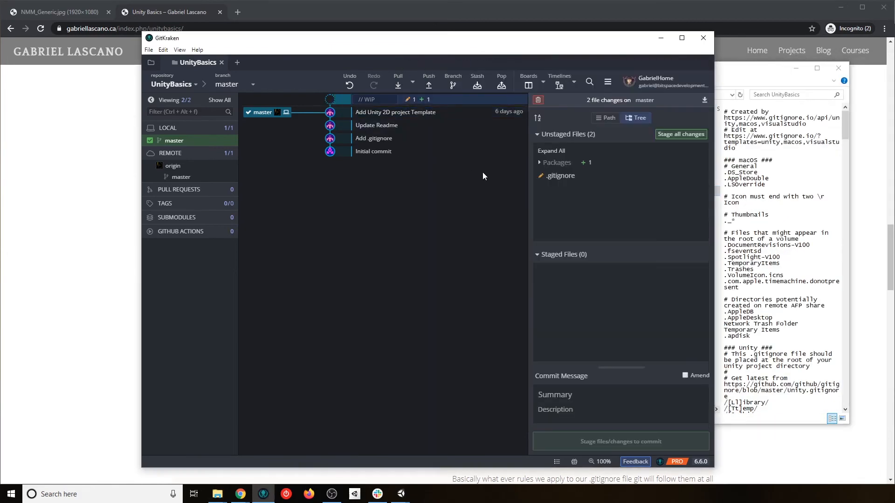
left_click(582, 181)
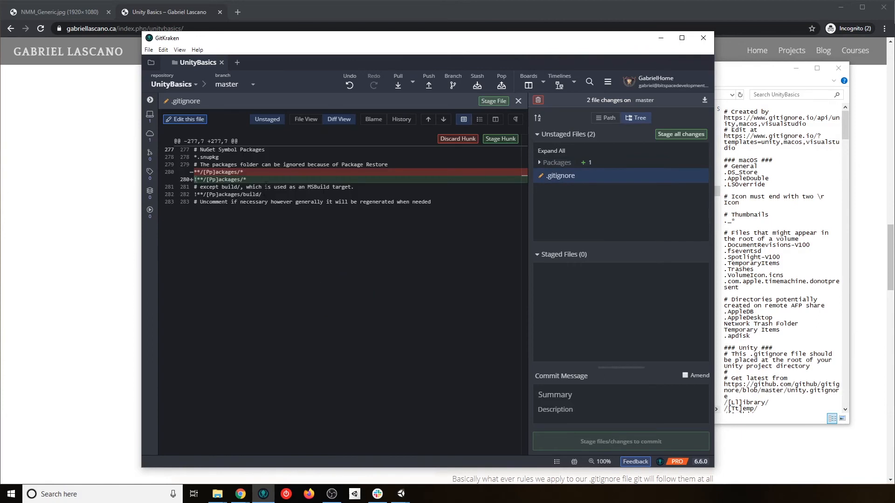
left_click(519, 101)
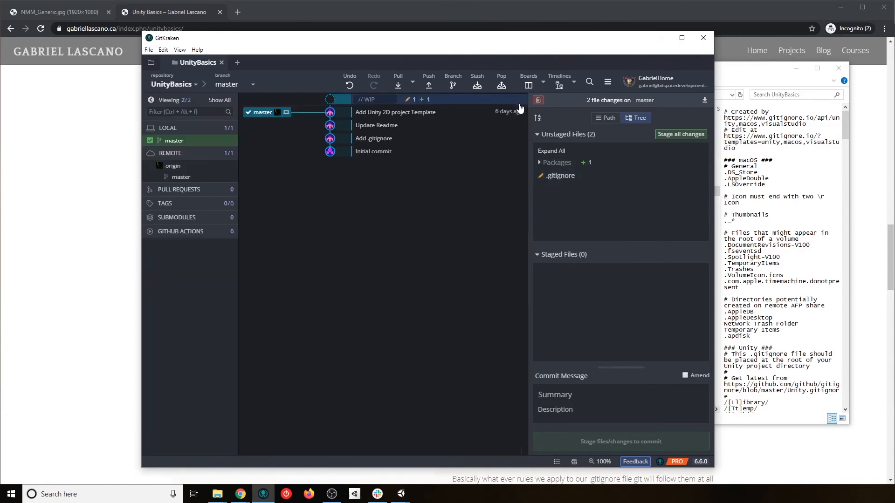
left_click(560, 162)
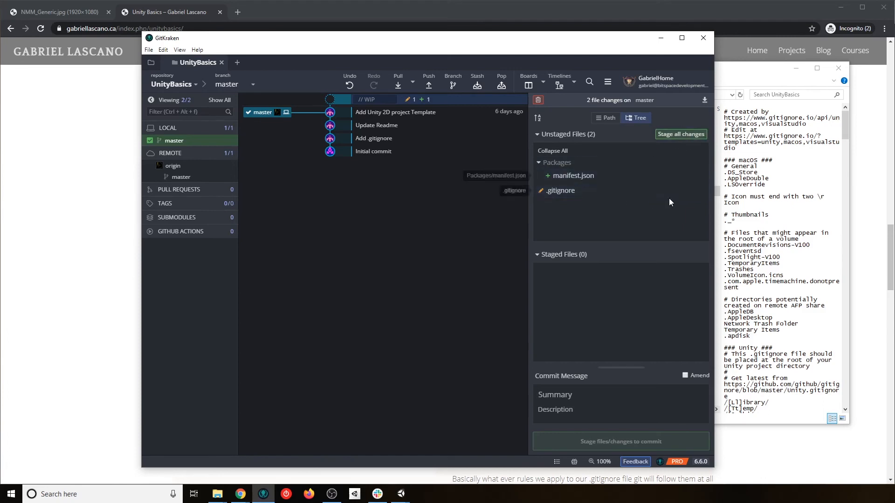
- Stage and commit .gitignore and manifest.json with the summary "Fix .gitignore not tracking Packages folder", and push the commit to the remote
left_click(684, 192)
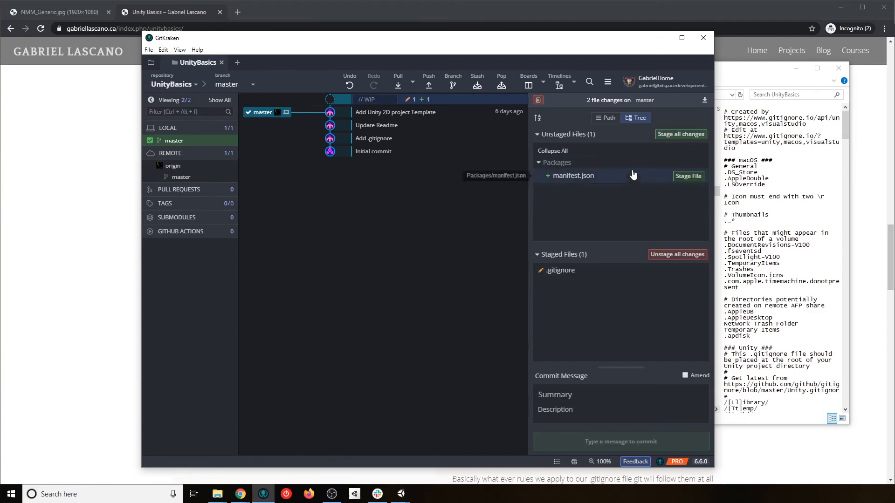
left_click(685, 136)
left_click(563, 393)
type("Fix ")
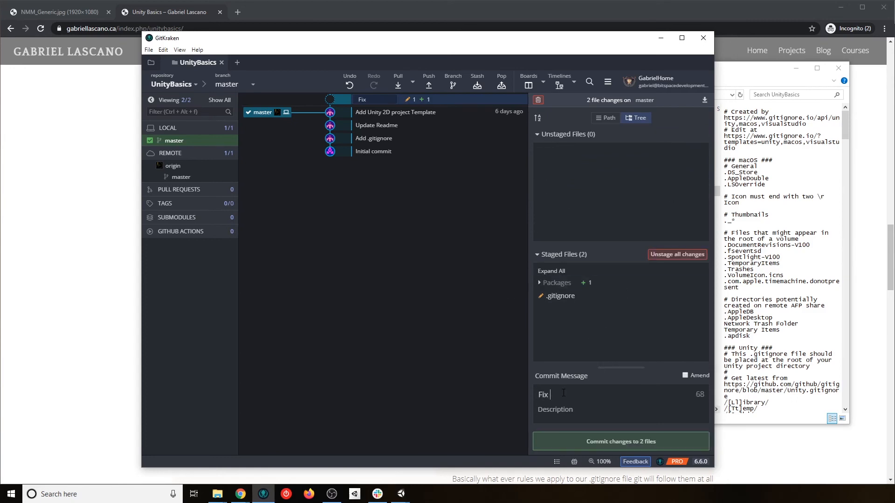
type(".gitignore not tracking Packages folder")
left_click(621, 441)
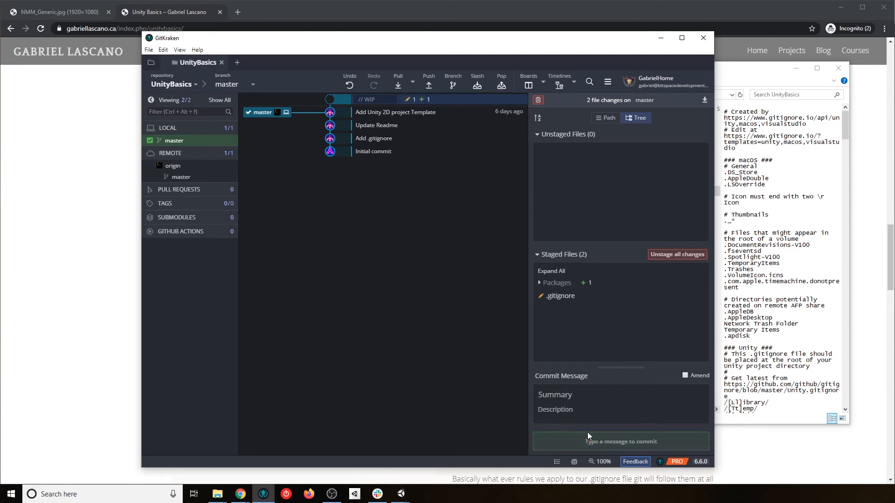
left_click(430, 83)
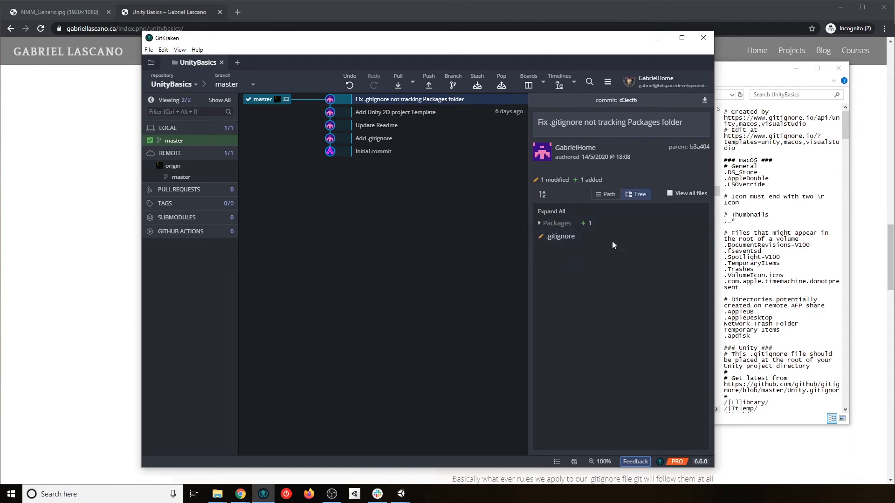
left_click(661, 37)
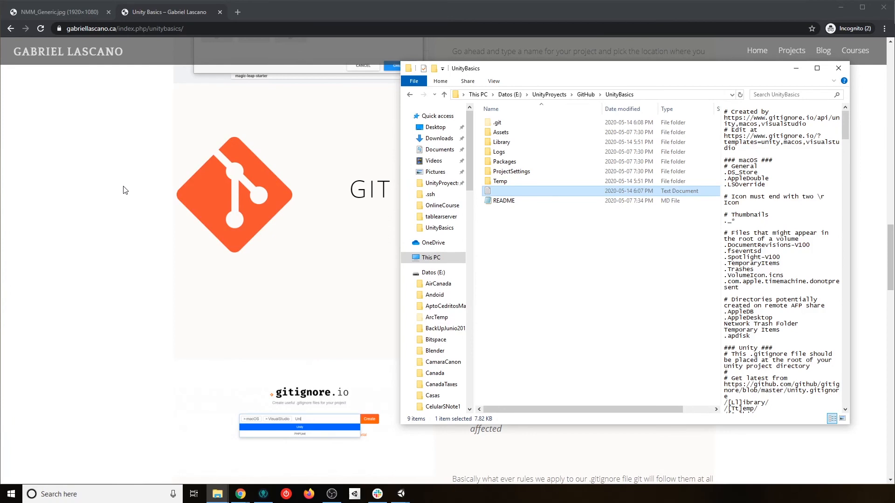
left_click(263, 494)
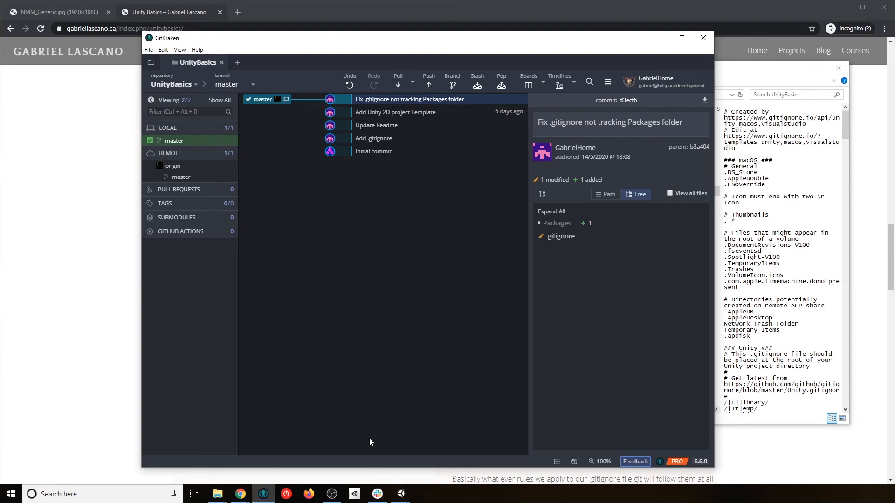
- Check the project list in Unity Hub, switch to the UnityBasics project in the Unity editor, and enlarge the Scene view's height
left_click(355, 494)
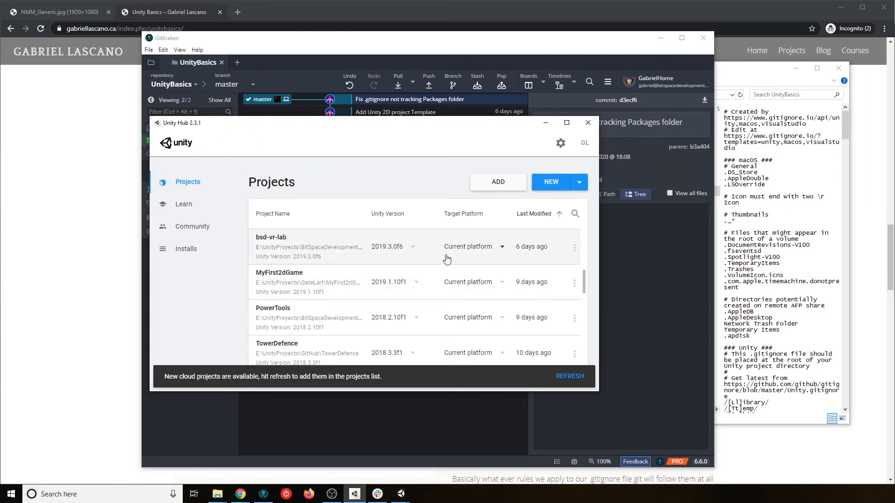
scroll(377, 317, "down", 4)
scroll(357, 317, "up", 10)
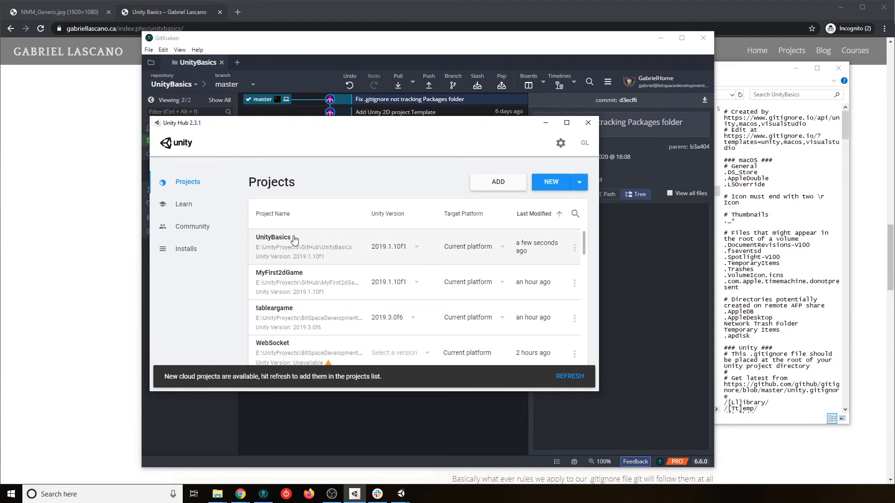
left_click(377, 341)
left_click(401, 494)
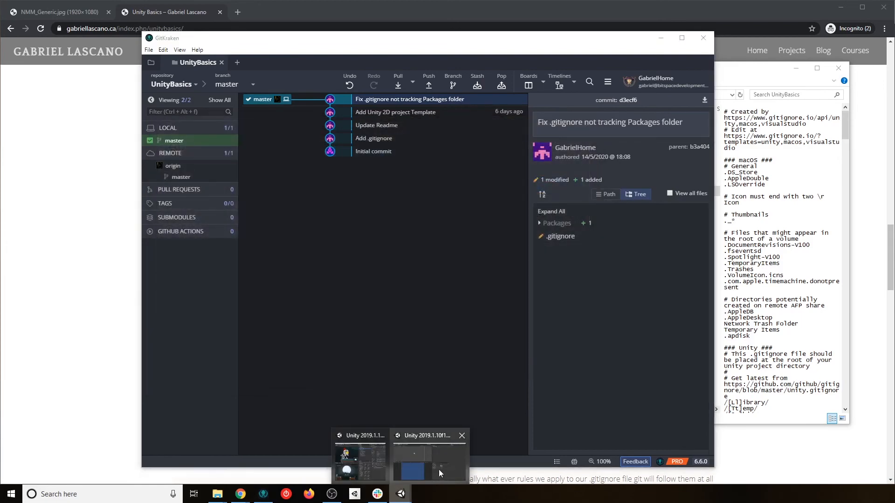
left_click(443, 439)
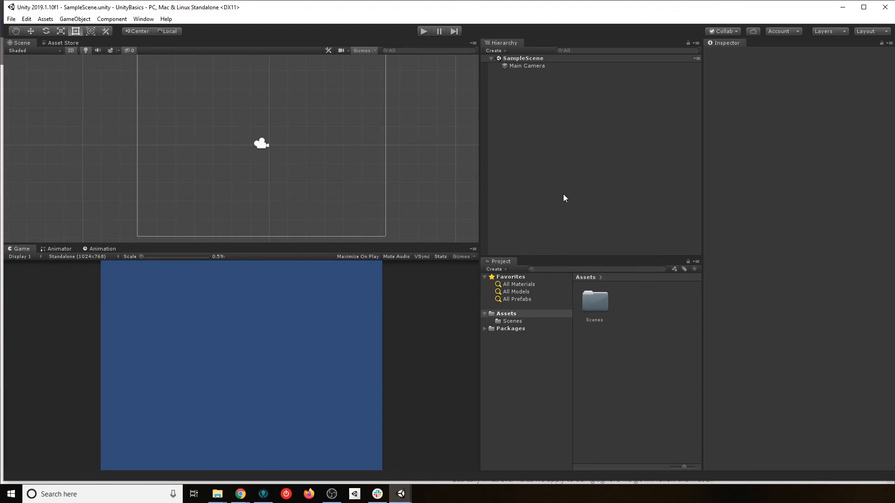
left_click_drag(412, 246, 420, 279)
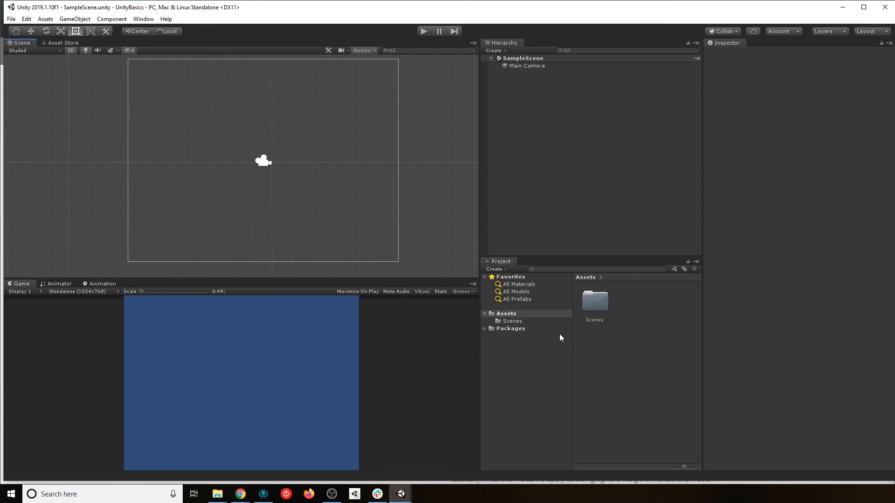
- Look at the contents of the project's Assets folder and its Scenes subfolder
left_click(510, 321)
left_click(515, 315)
left_click(515, 321)
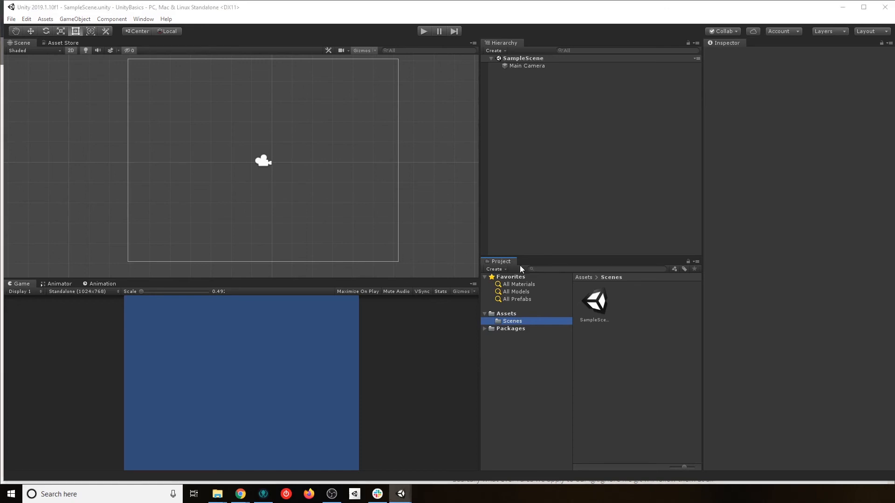
left_click(510, 314)
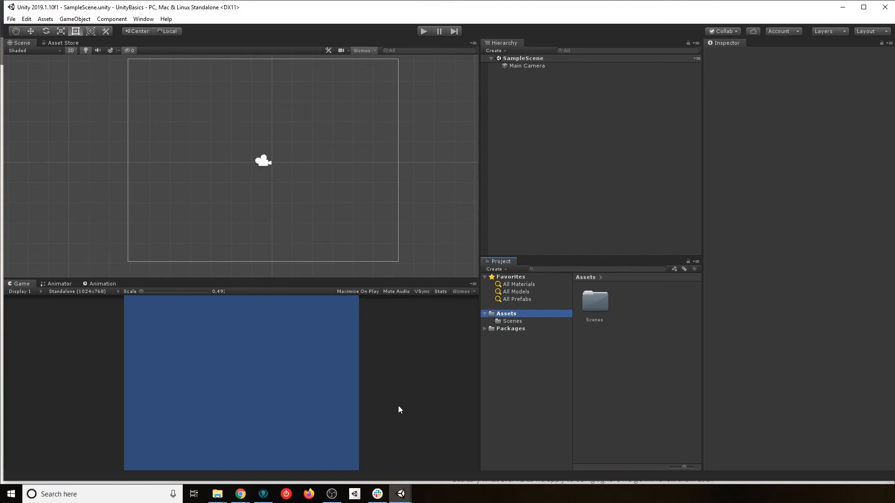
left_click(332, 494)
- Rename the Scenes folder in Assets to _Scenes
left_click(513, 321)
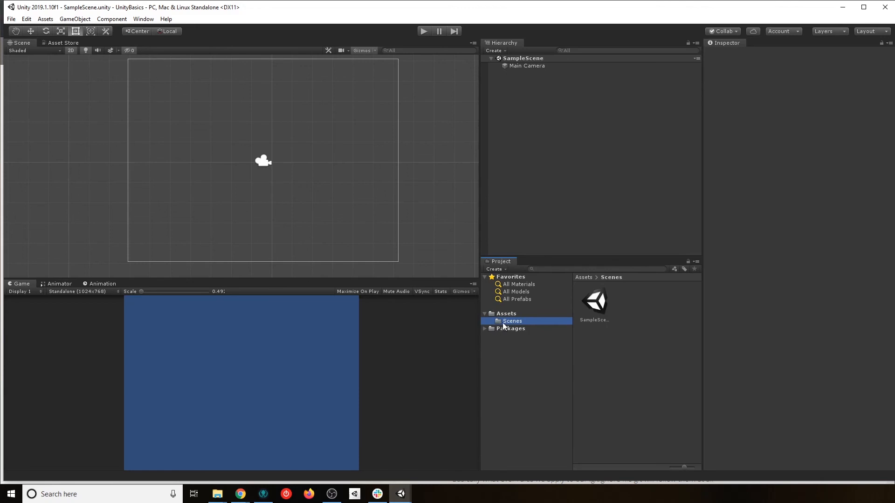
key("F2")
key("Home")
type("_")
key("Return")
- Remove the underscore prefix from the _Scenes folder so it is named Scenes again
key("F2")
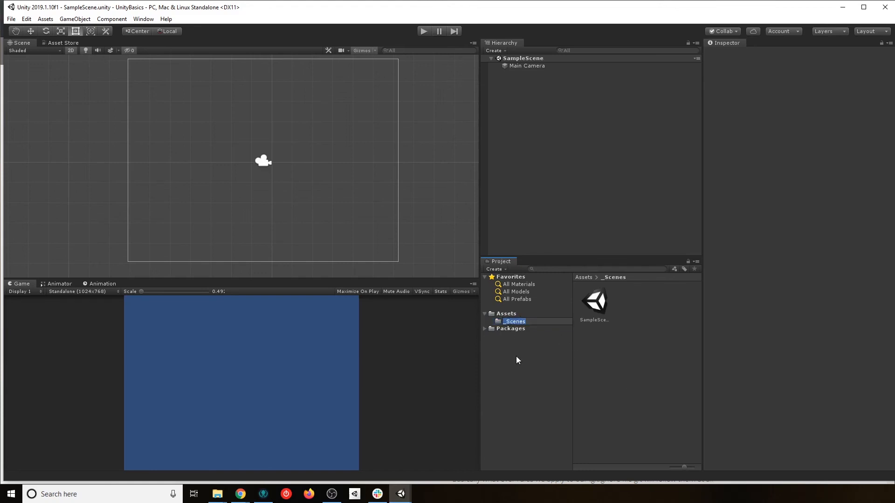
key("Home")
key("Delete")
key("Return")
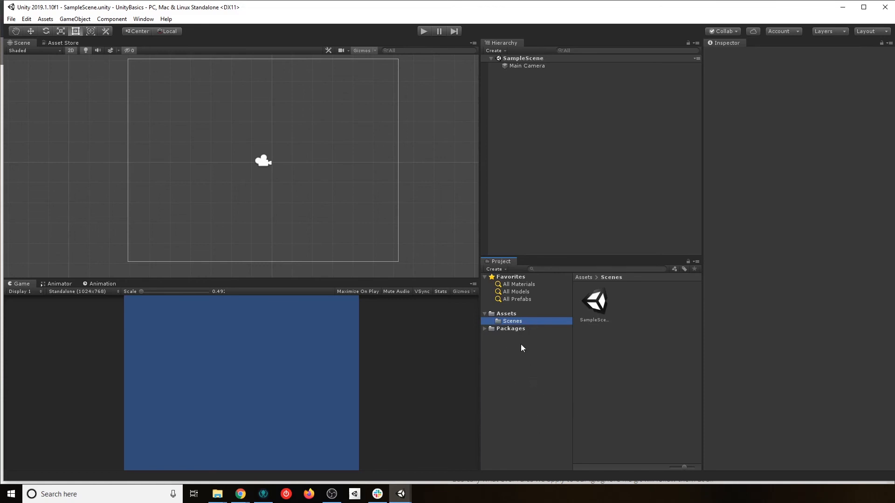
- Create a folder named Sprites inside Assets and open it
left_click(510, 315)
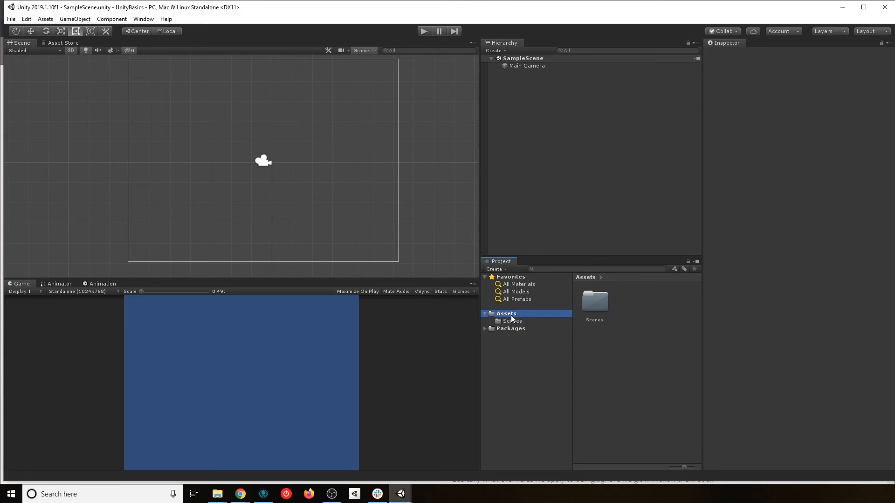
right_click(511, 315)
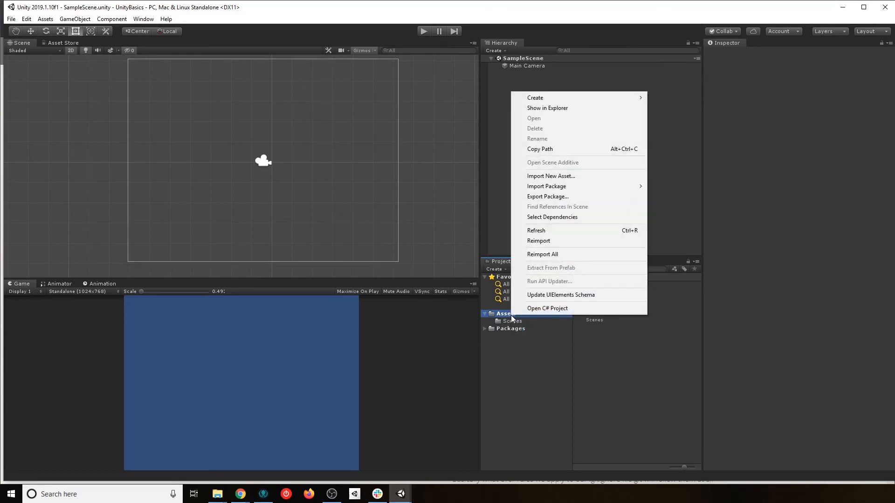
mouse_move(578, 100)
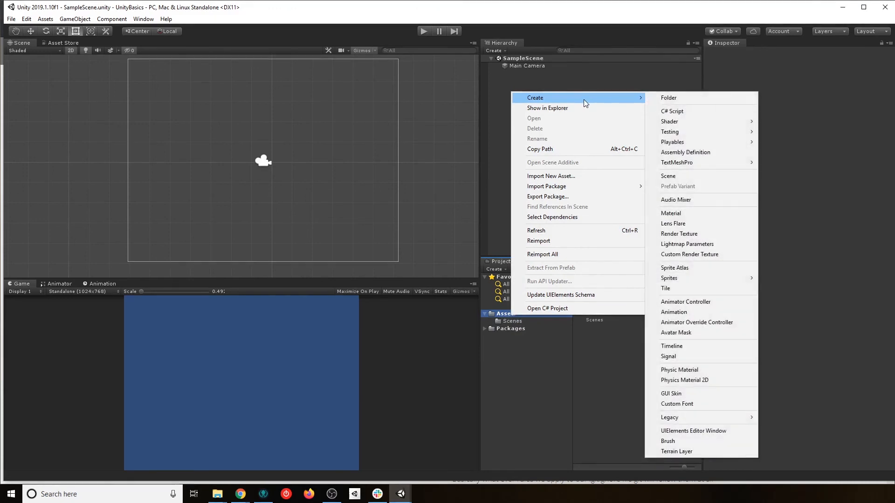
left_click(669, 99)
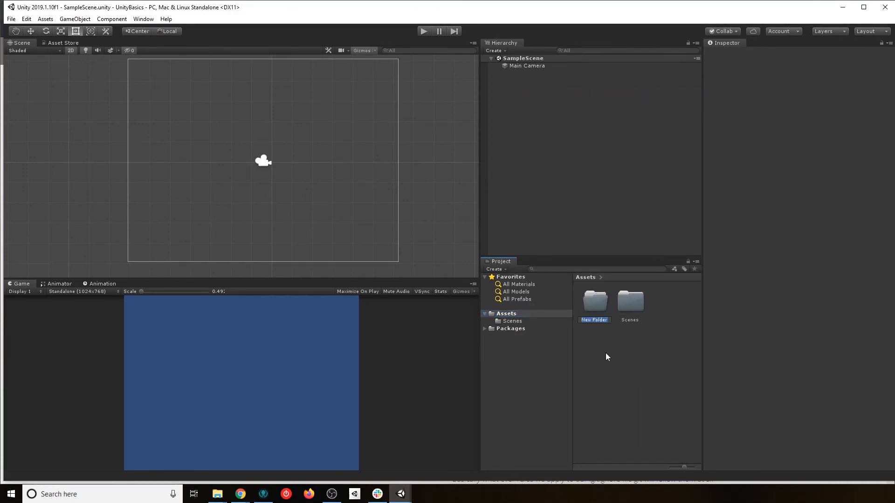
type("Sprites")
key("Return")
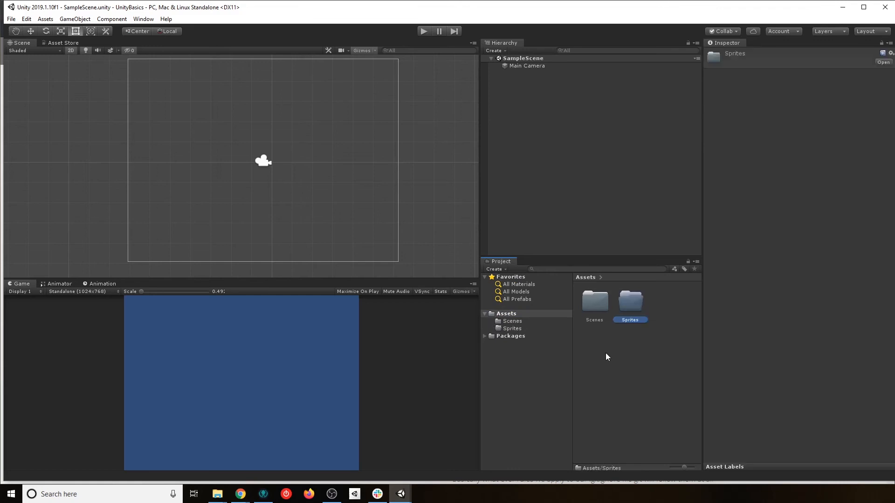
left_click(511, 328)
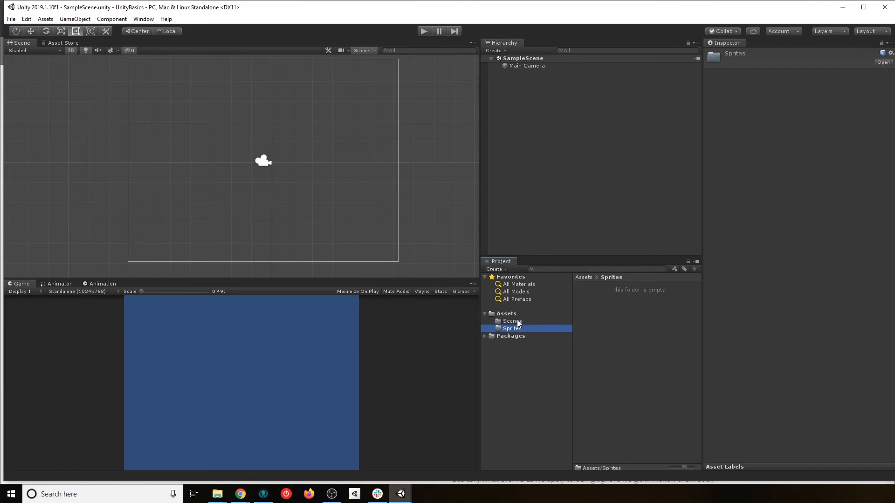
- Create a folder named Scripts inside Assets and open it
left_click(507, 314)
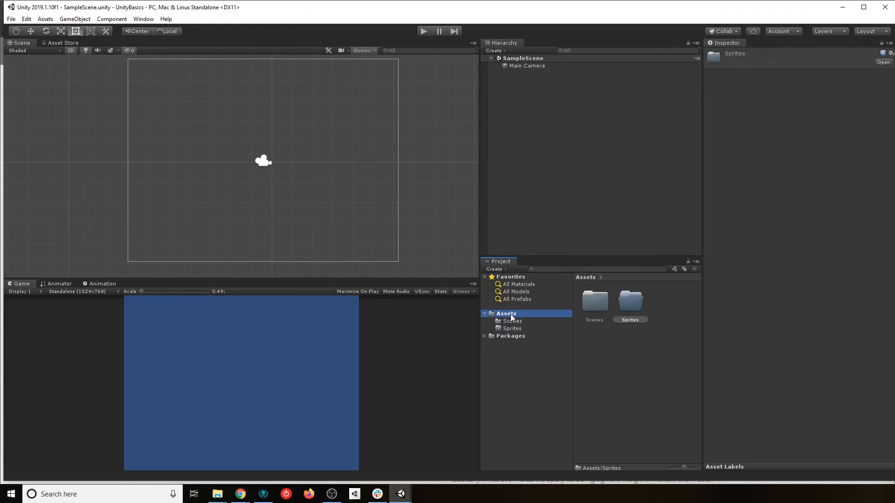
right_click(511, 314)
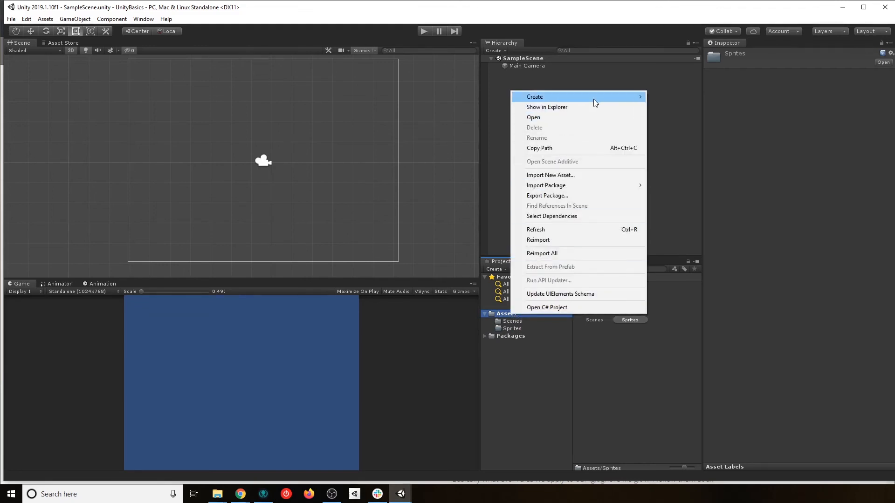
mouse_move(597, 97)
left_click(668, 97)
type("S")
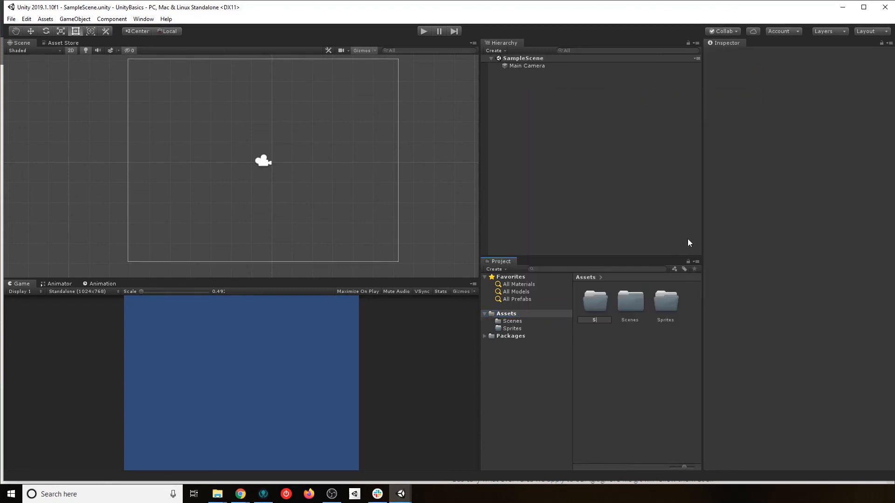
type("cripts")
left_click(515, 330)
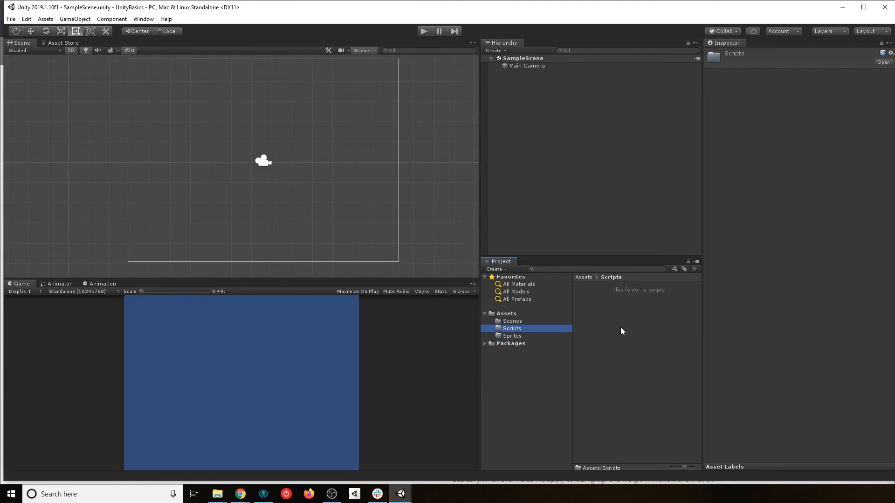
- Look through the Scenes, Scripts and Sprites folders under Assets
left_click(513, 321)
left_click(513, 329)
left_click(506, 314)
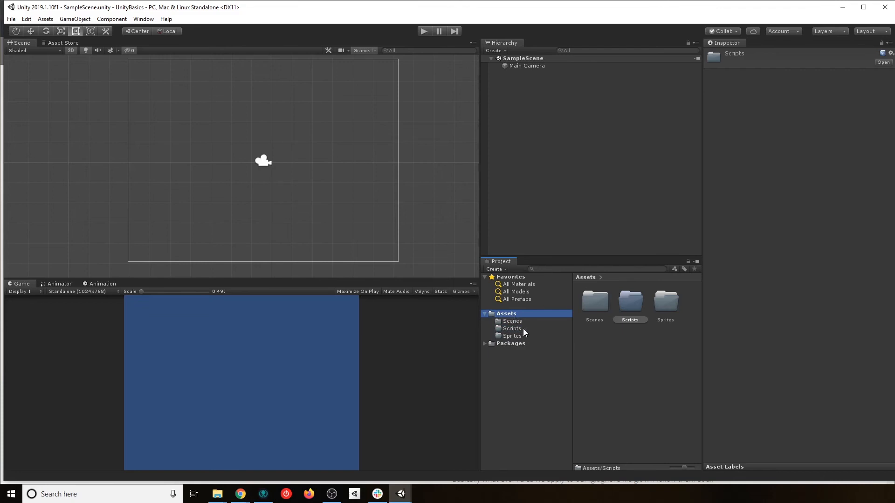
left_click(517, 324)
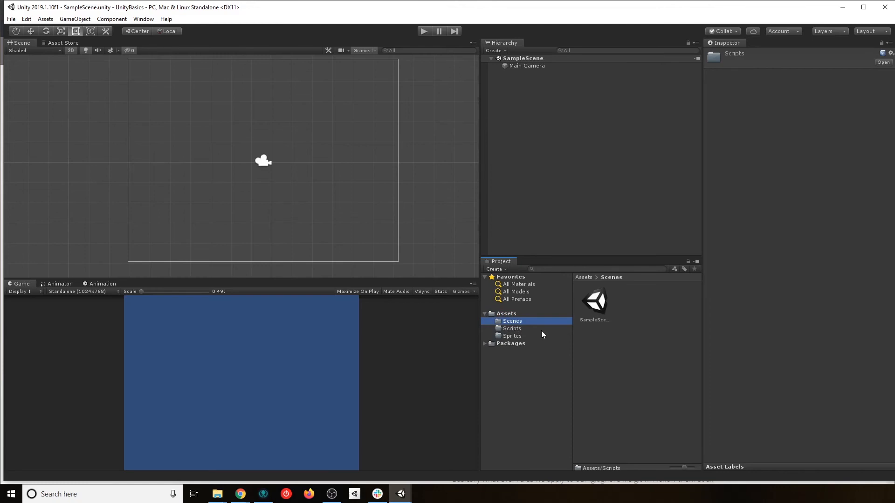
left_click(513, 330)
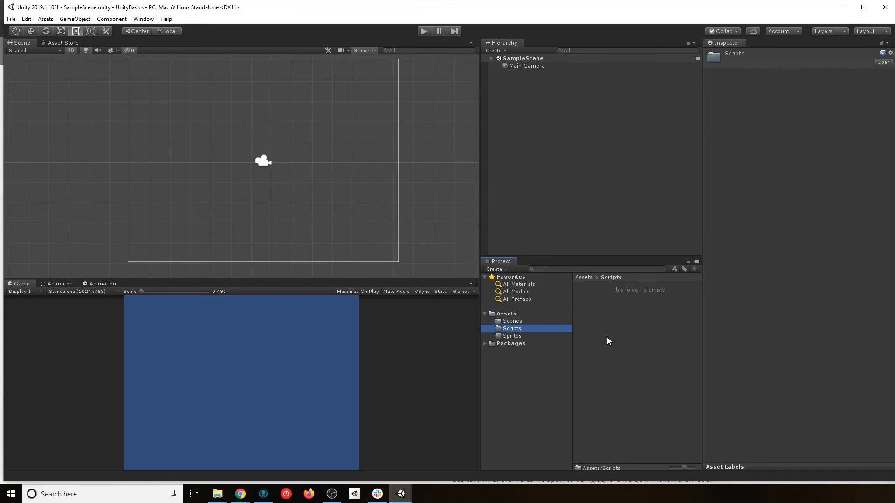
left_click(511, 335)
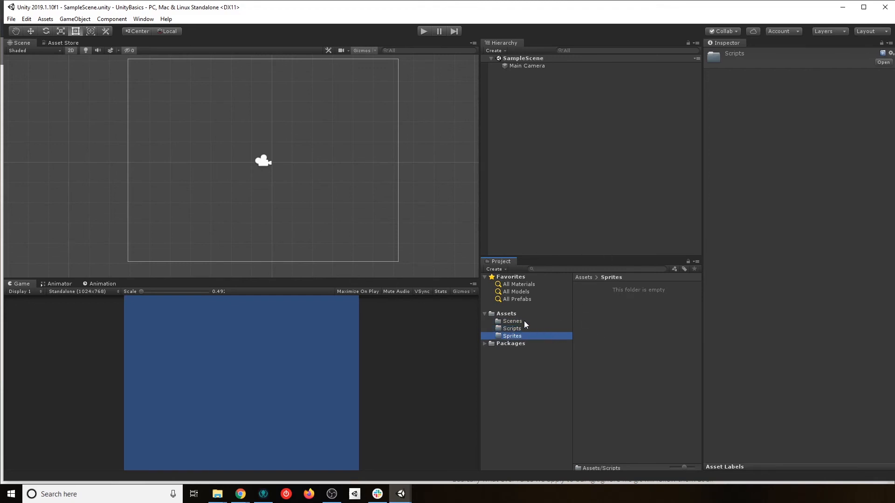
- Create a folder named Prefabs inside Assets and open it
left_click(507, 315)
right_click(508, 315)
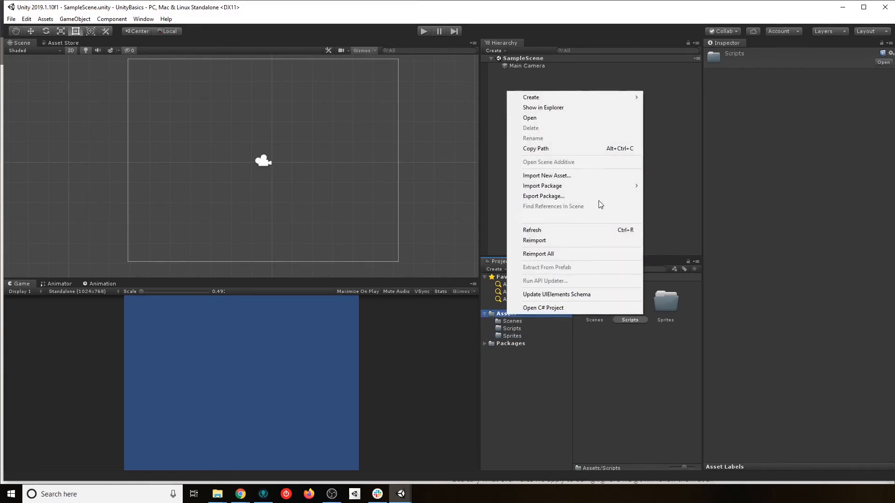
mouse_move(552, 99)
left_click(678, 96)
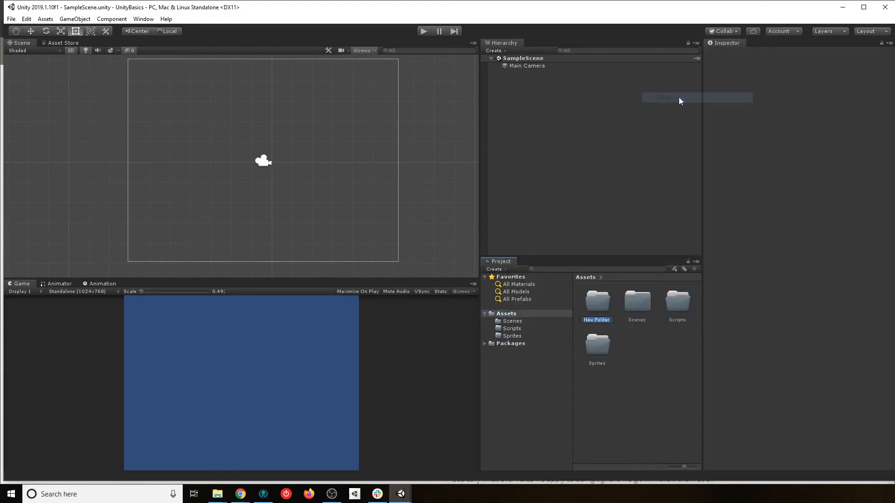
type("P")
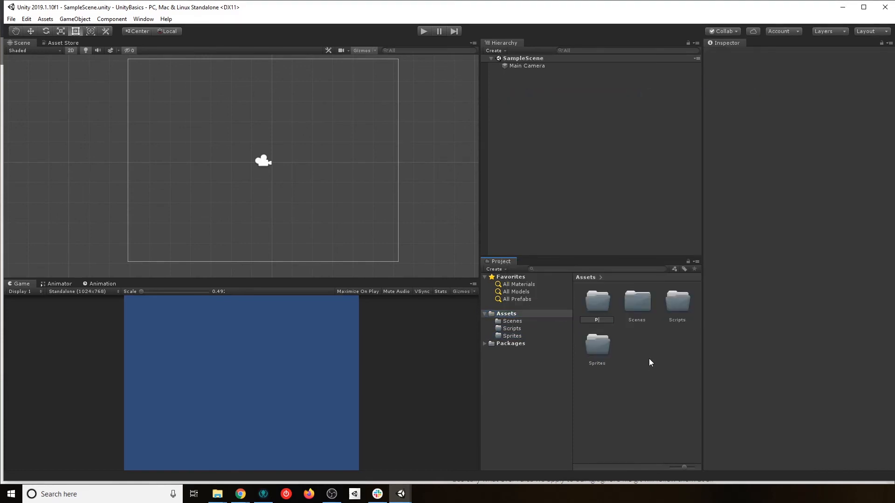
type("refabs")
key("Return")
left_click(511, 322)
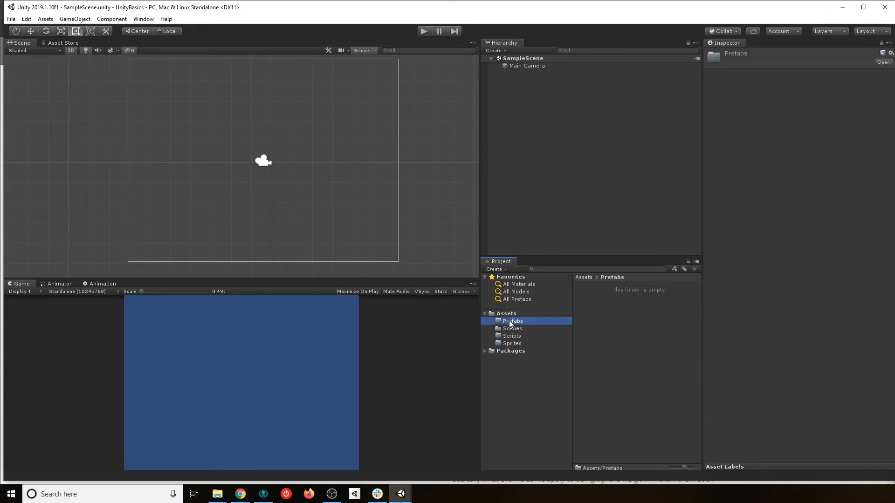
- Look through the Scenes, Scripts, Sprites and Prefabs folders under Assets
left_click(516, 329)
left_click(513, 335)
left_click(508, 343)
left_click(517, 323)
- Create a folder named Materials inside Assets and open it
left_click(512, 314)
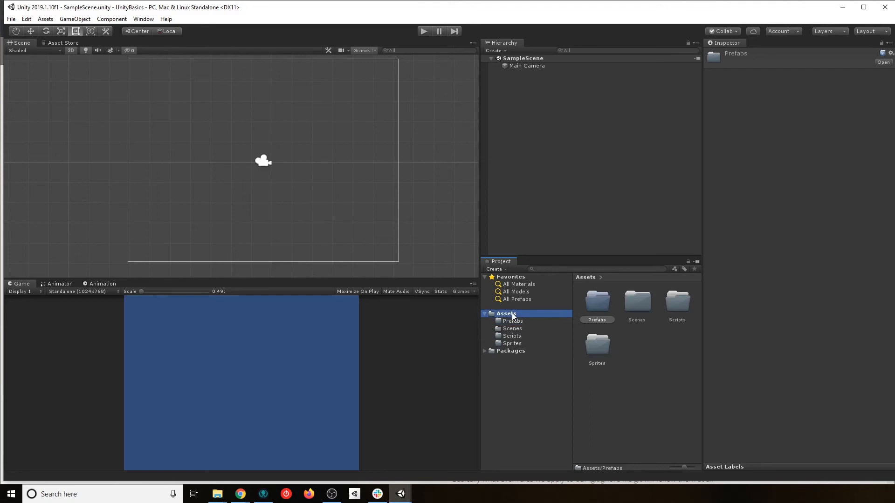
right_click(513, 315)
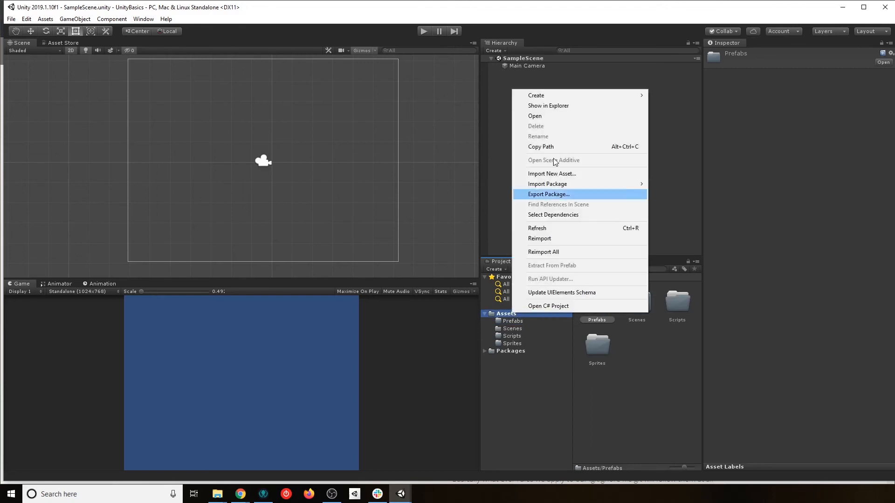
mouse_move(553, 93)
left_click(670, 96)
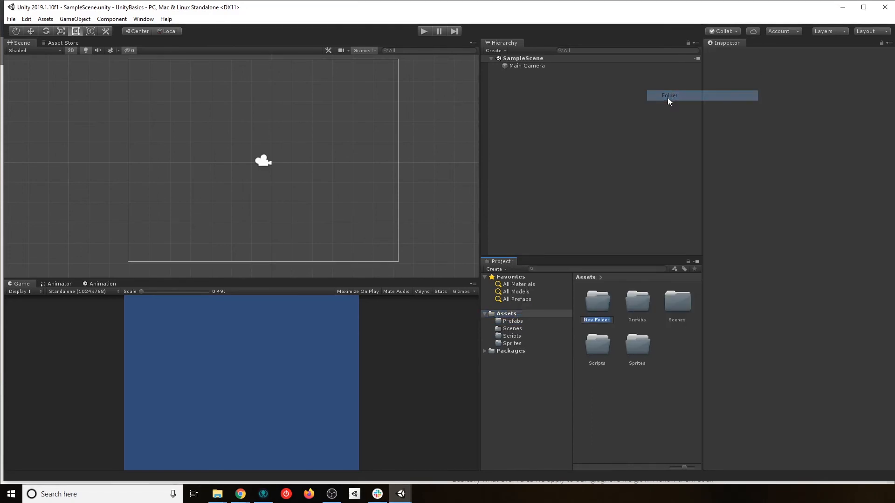
type("Materials")
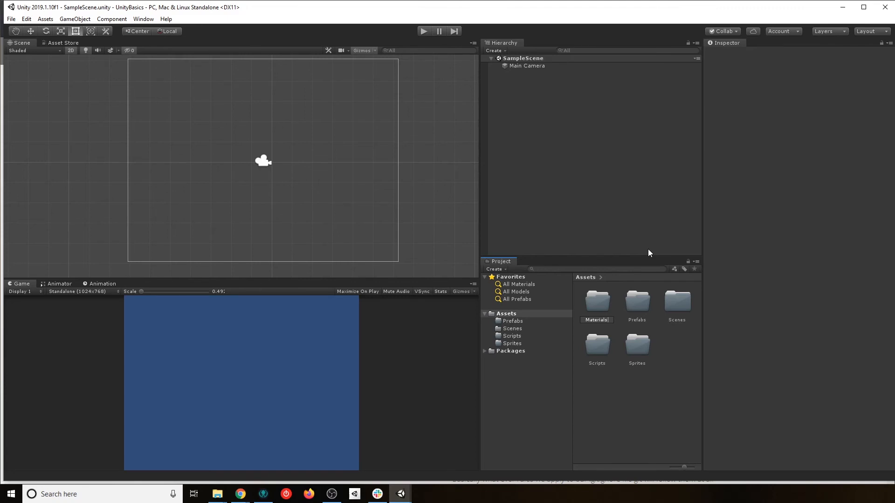
key("Return")
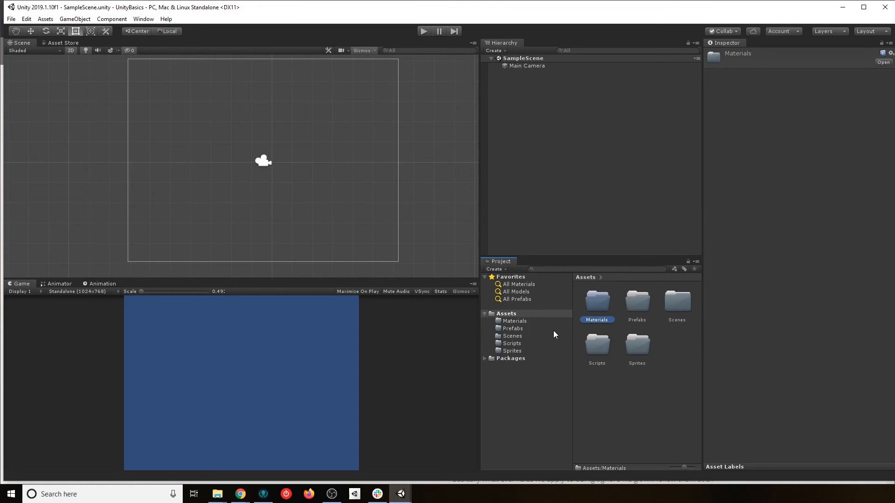
left_click(527, 321)
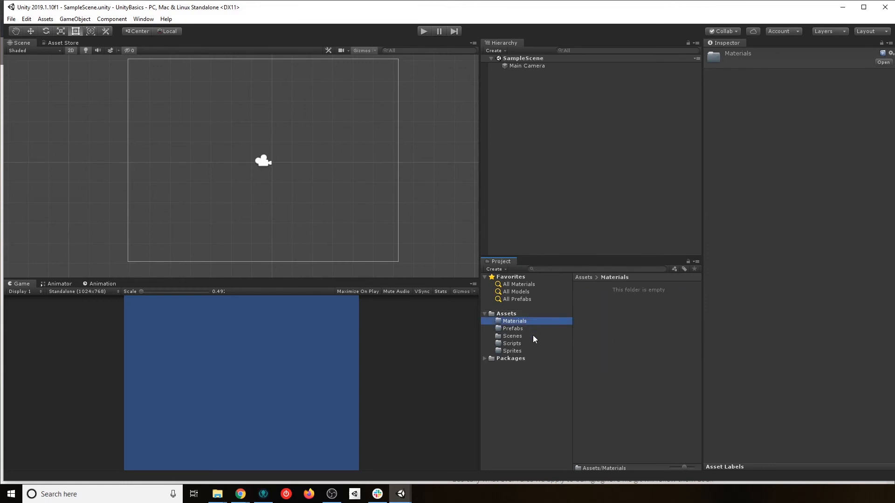
- Create a folder named Animations inside Assets and open it
left_click(505, 314)
right_click(505, 313)
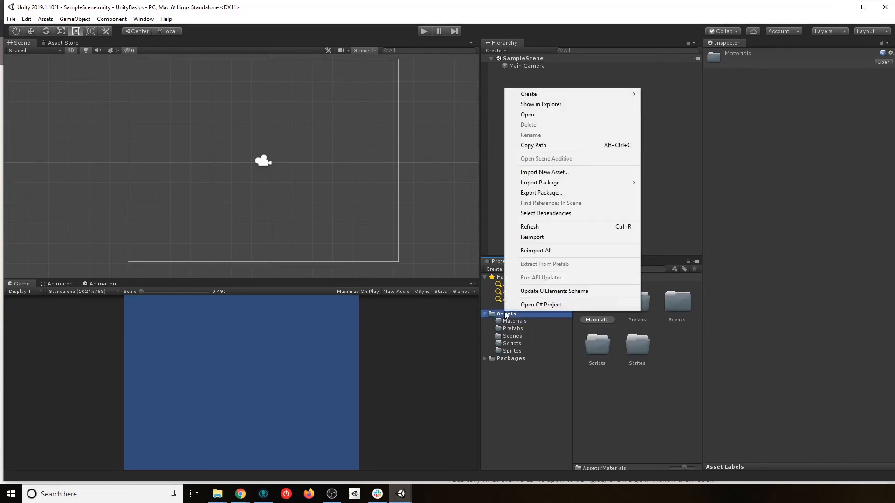
mouse_move(582, 94)
left_click(677, 94)
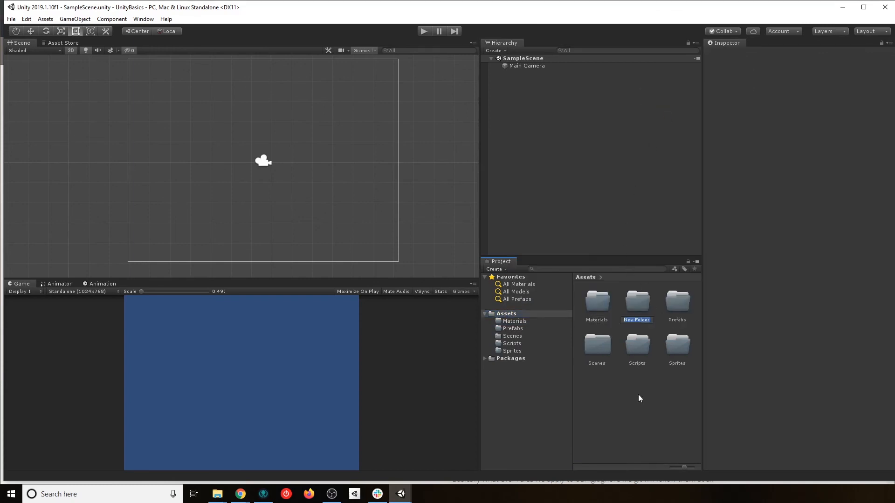
type("Animations")
key("Return")
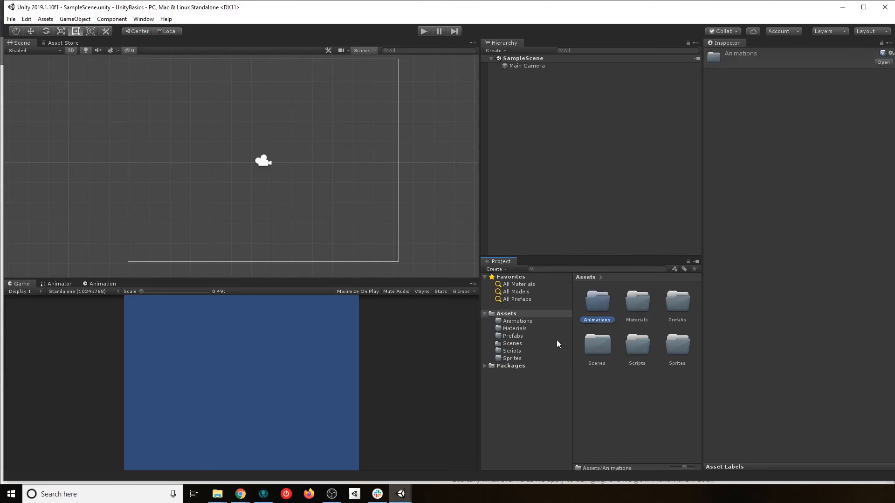
left_click(529, 323)
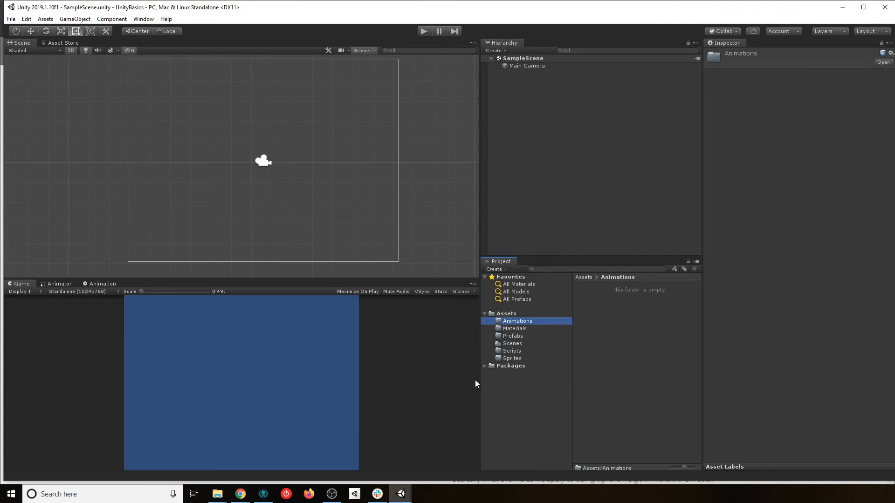
- Switch to the CourseMaterial folder in File Explorer and look over its zombiefiles, graveyardtilesetnew and freeknight folders
mouse_move(218, 496)
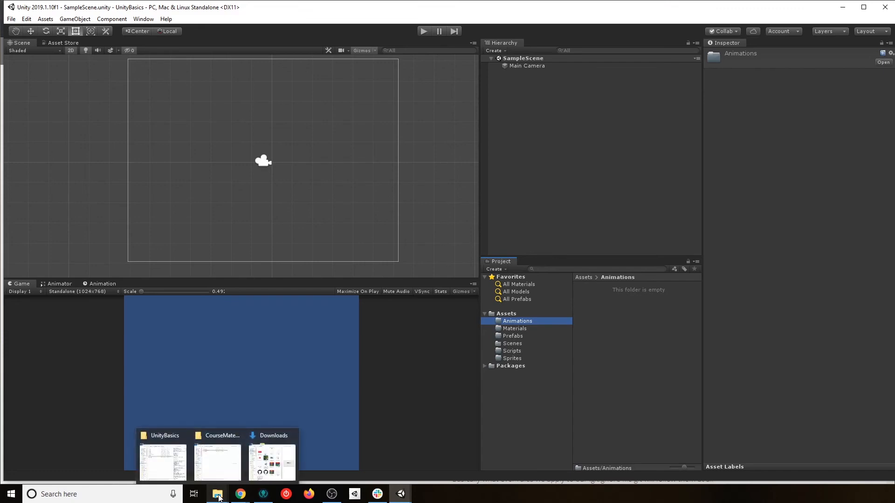
left_click(239, 466)
left_click_drag(608, 82, 528, 80)
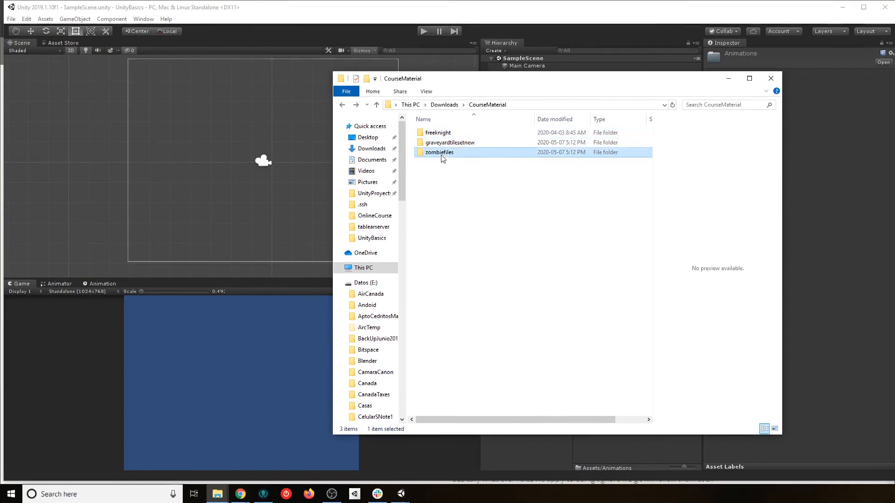
left_click(440, 153)
left_click(450, 143)
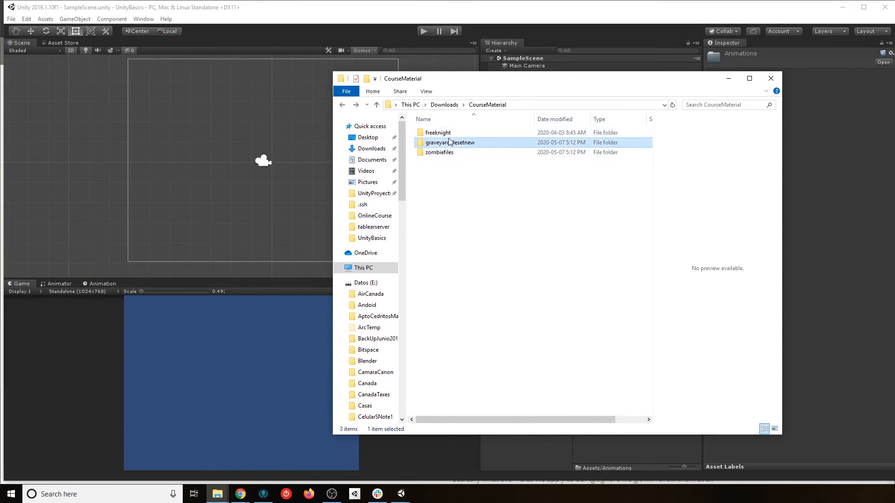
left_click(434, 133)
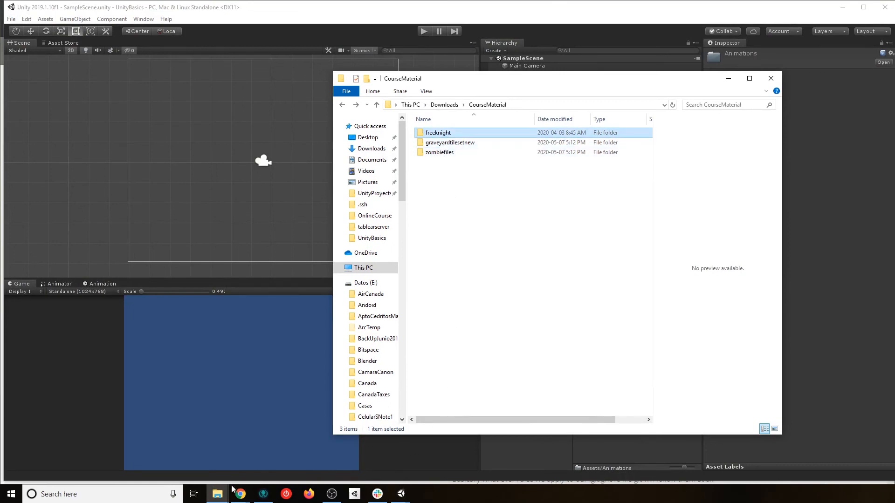
- Switch to Chrome and open the ZombieNight page on the course website to view the finished game
left_click(240, 494)
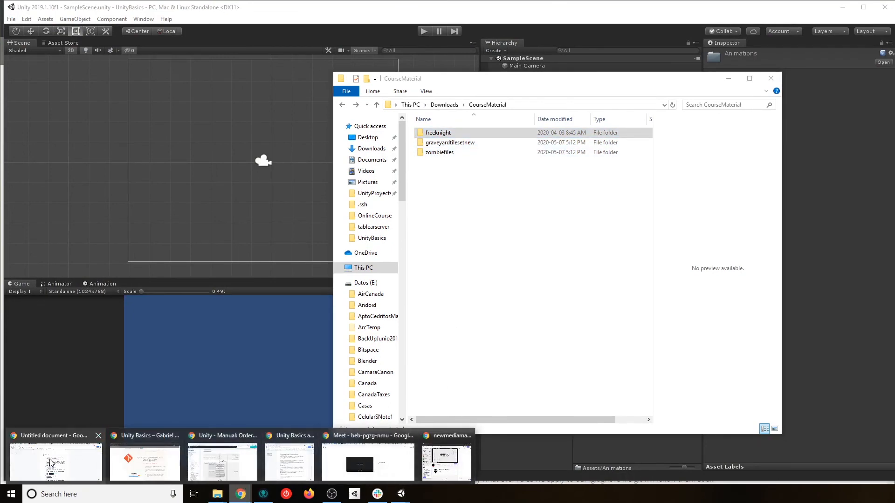
left_click(145, 462)
left_click(198, 28)
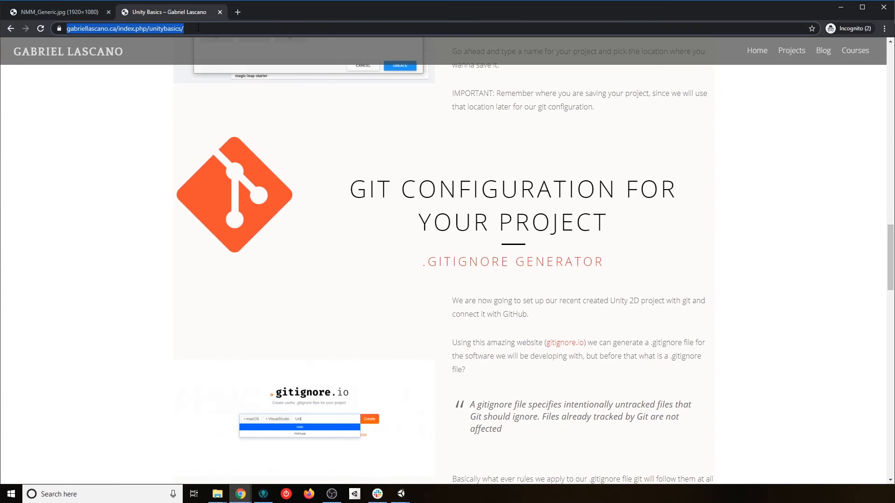
left_click_drag(221, 29, 196, 29)
key("shift+Left")
key("shift+Left")
key("shift+Left")
key("shift+Left")
key("shift+Left")
key("shift+Left")
key("shift+Left")
key("shift+Left")
key("shift+Left")
key("shift+Left")
key("shift+Left")
key("shift+Left")
key("shift+Left")
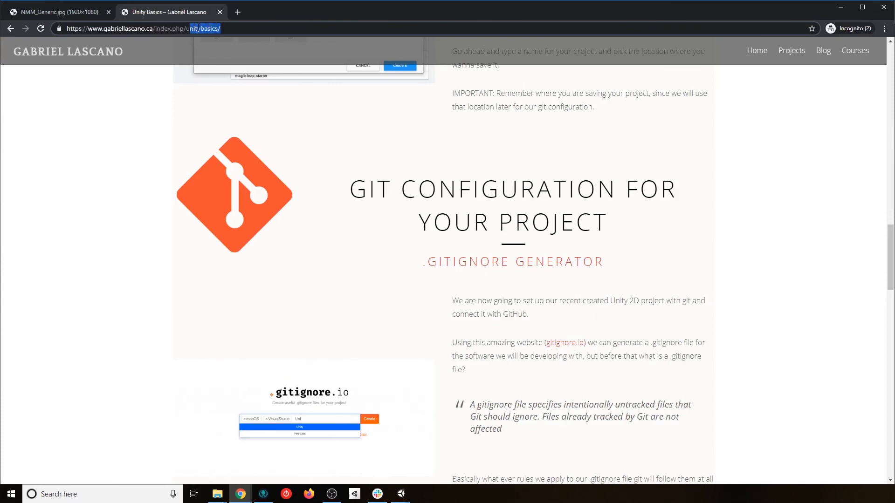
type("Zo")
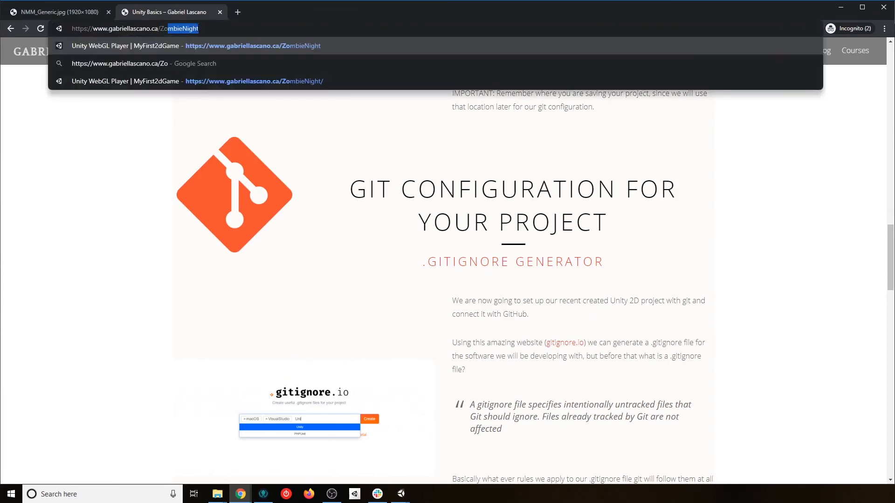
key("Return")
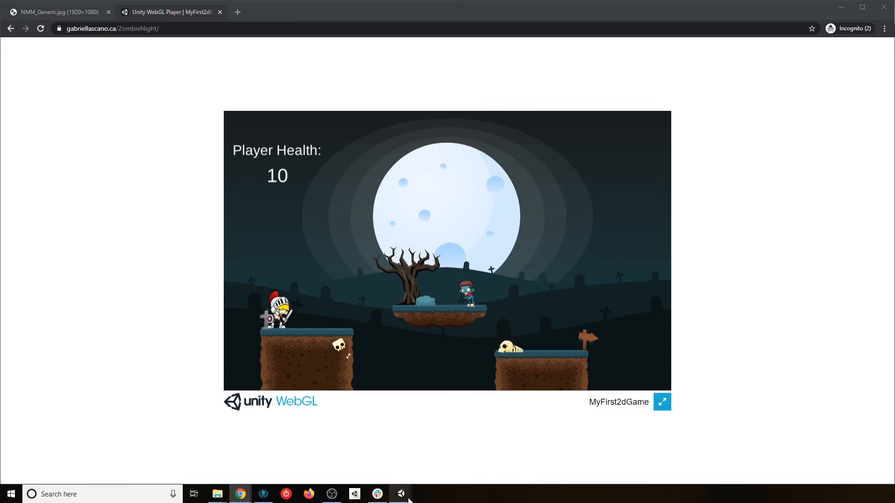
- Switch back to the UnityBasics project in Unity and open the Sprites folder under Assets
mouse_move(401, 495)
left_click(436, 472)
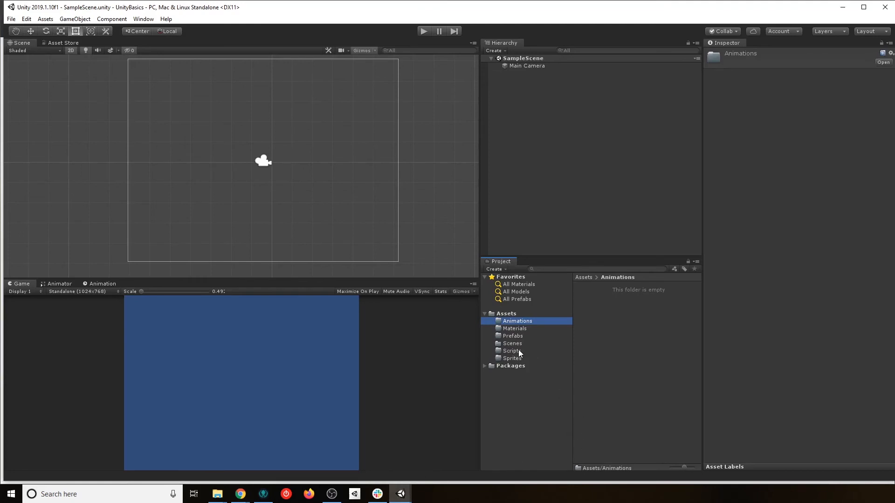
left_click(509, 359)
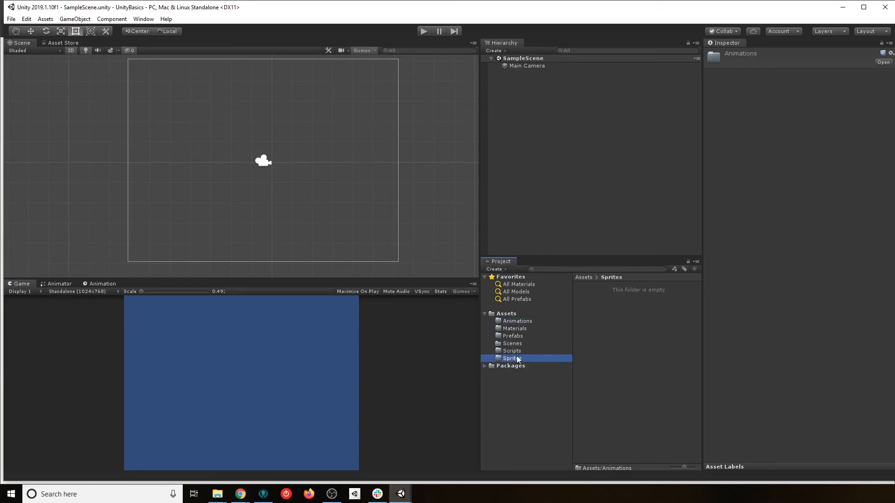
- Switch to CourseMaterial in File Explorer, place its window beside Unity's Project files, and open the png folder inside graveyardtilesetnew
mouse_move(218, 494)
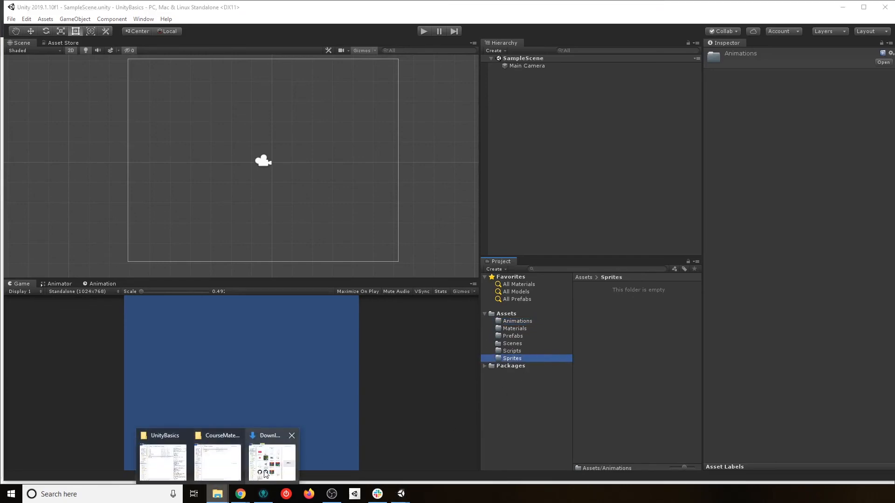
left_click(248, 460)
left_click_drag(586, 82, 296, 67)
left_click(171, 129)
double_click(170, 129)
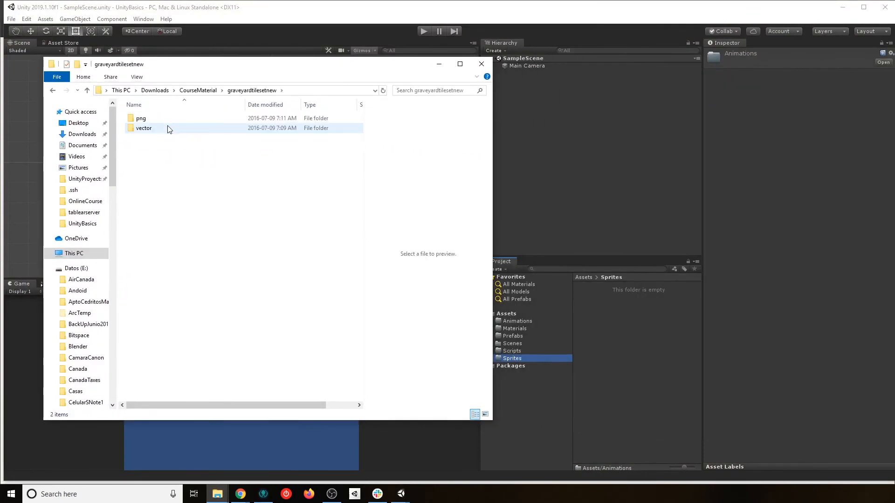
double_click(141, 118)
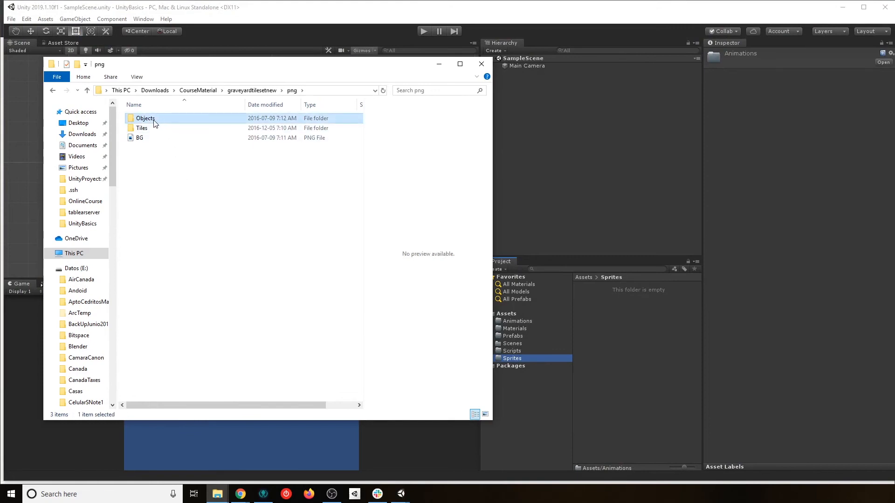
- Look through the images in the Objects and Tiles folders of the graveyard tileset
left_click(161, 122)
double_click(161, 120)
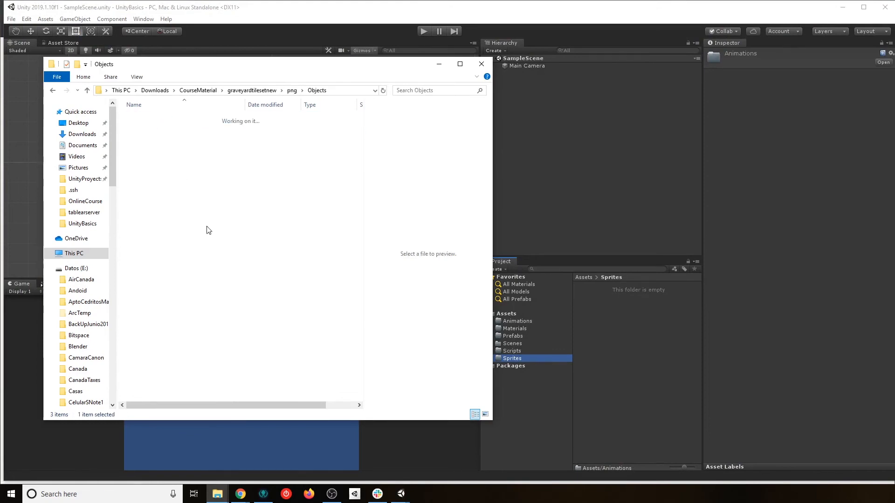
left_click(52, 91)
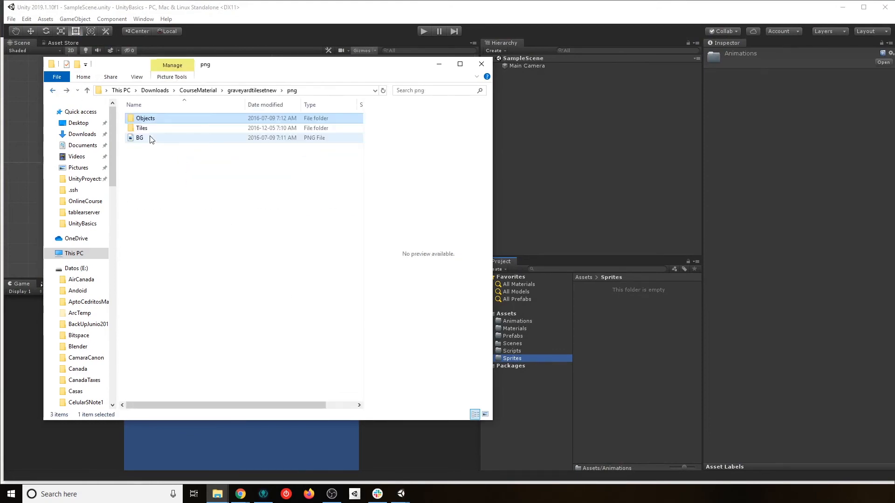
double_click(150, 129)
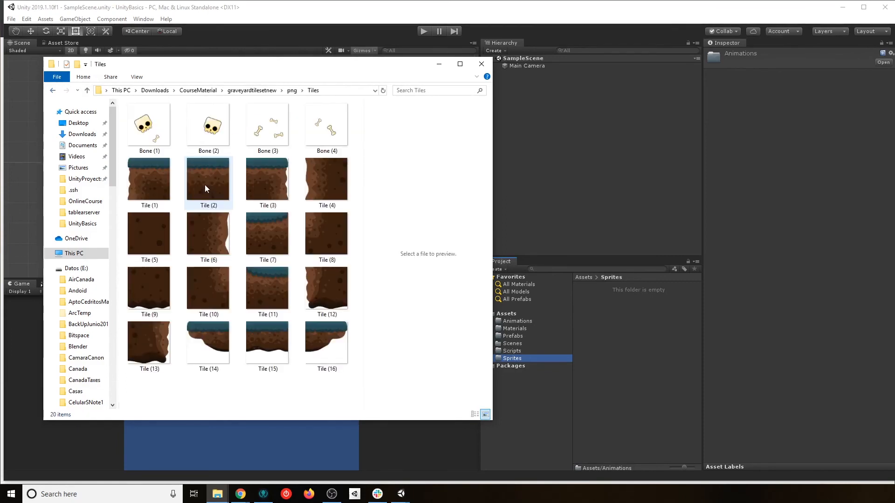
left_click(52, 91)
- Import the Objects and Tiles folders and the BG image from the png folder into Unity's Sprites folder
left_click(140, 139)
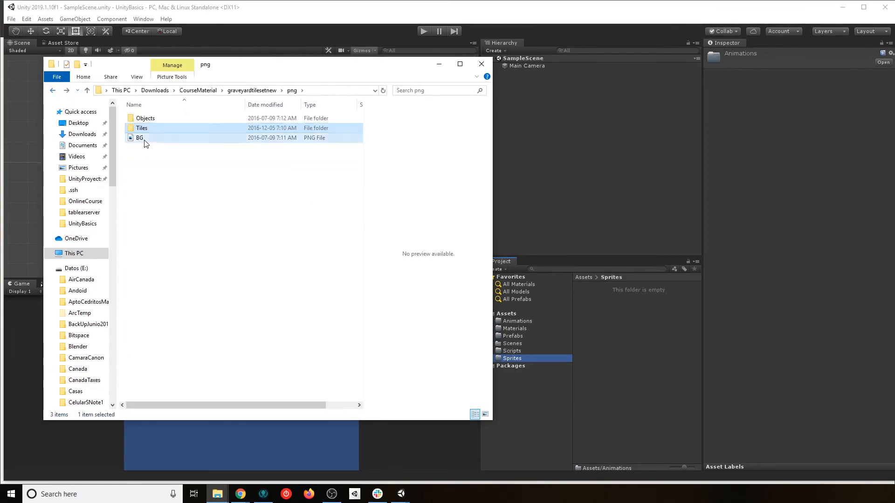
left_click_drag(139, 156, 593, 350)
left_click_drag(521, 357, 627, 343)
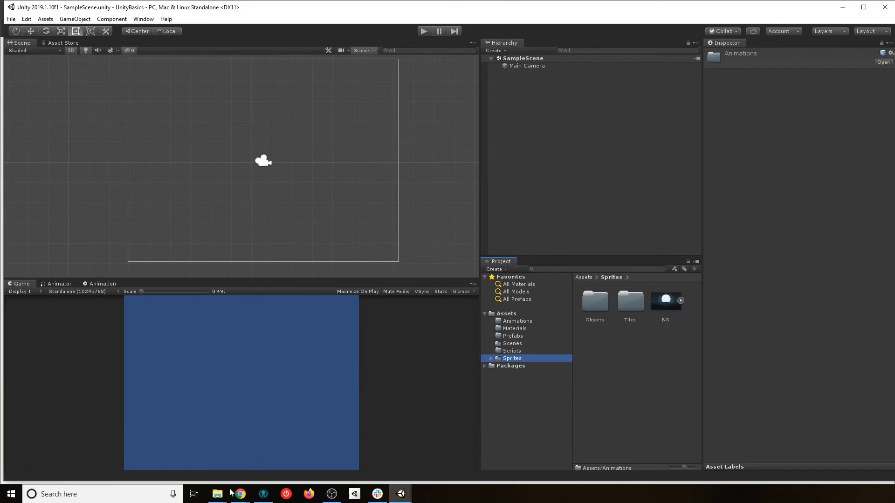
- Switch to the UnityBasics project folder in File Explorer and open its Assets folder
mouse_move(218, 493)
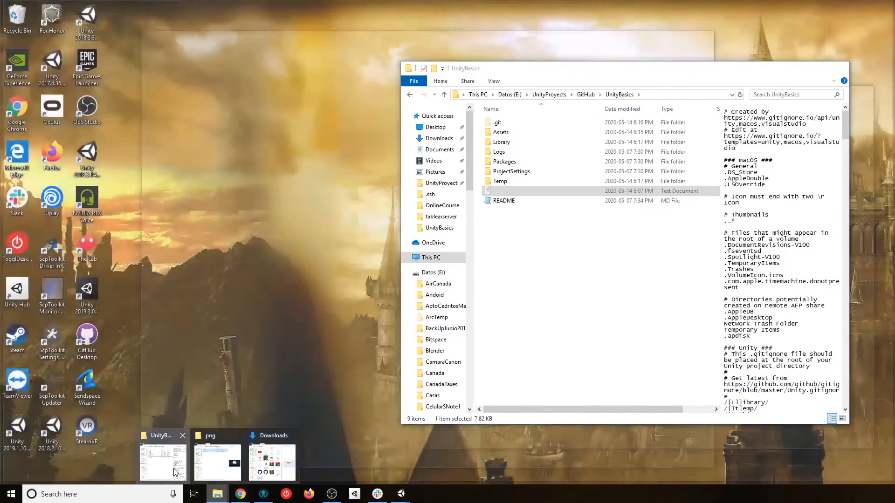
left_click(175, 472)
double_click(503, 132)
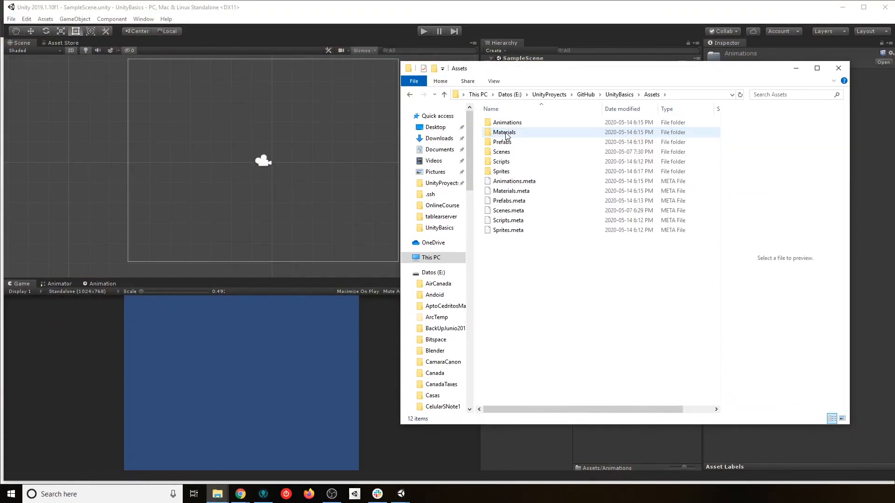
- Check the contents of the Sprites folder under Assets in File Explorer, and minimize the File Explorer window
left_click(503, 153)
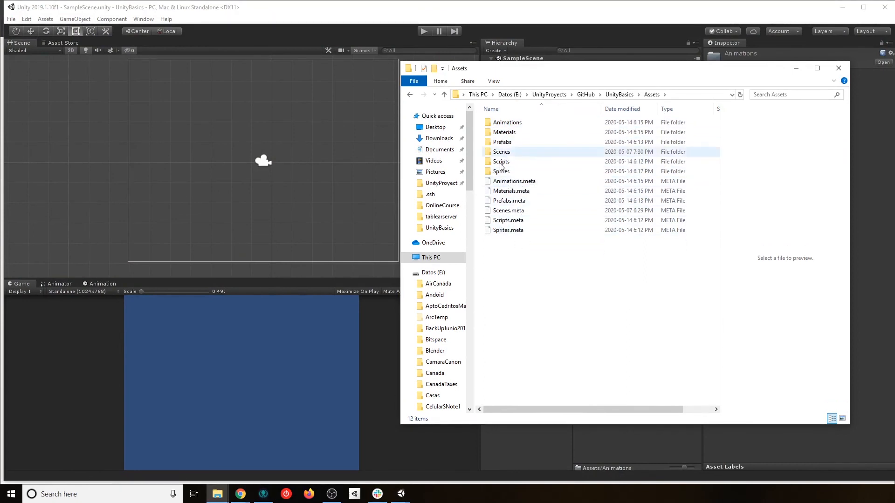
double_click(513, 172)
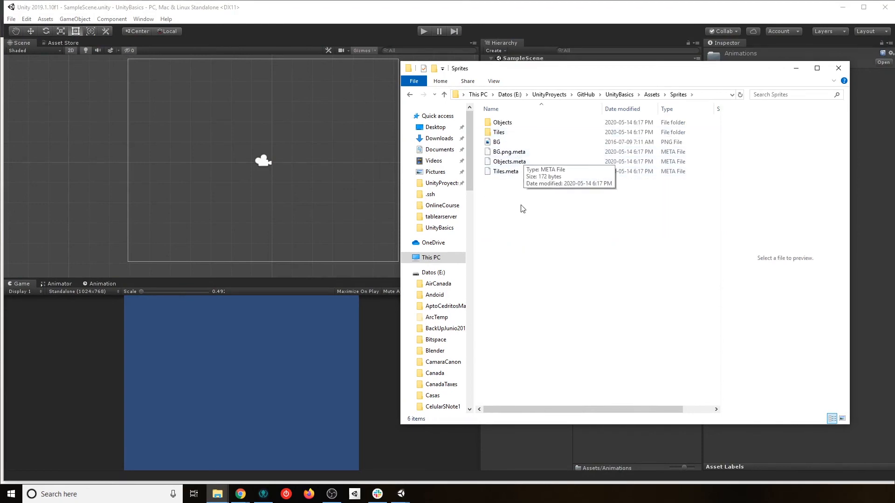
left_click(796, 69)
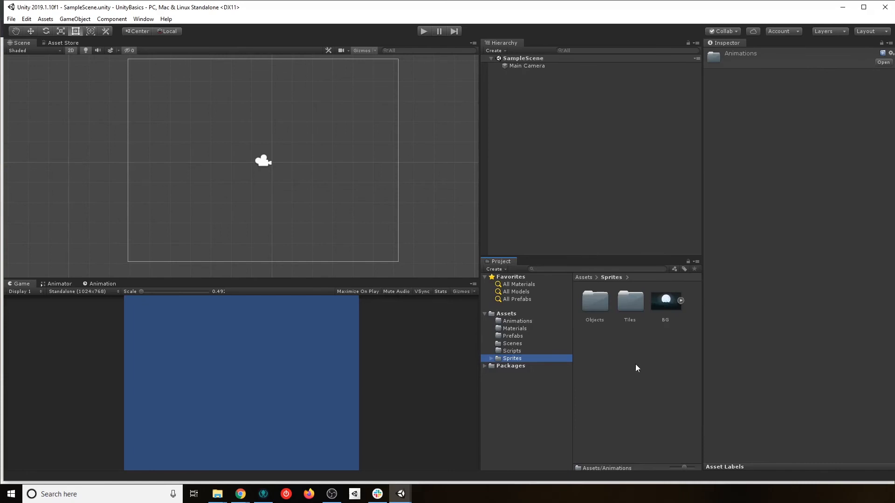
- Switch to GitKraken, open the uncommitted changes, stage Assets/Sprites.meta, and expand the unstaged Sprites folder
left_click(263, 494)
left_click(329, 100)
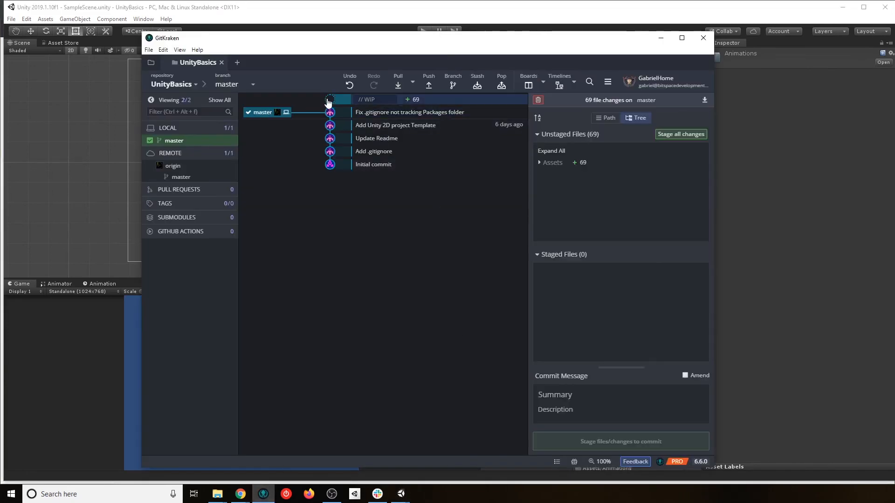
left_click(540, 162)
scroll(650, 223, "down", 1)
scroll(634, 229, "up", 1)
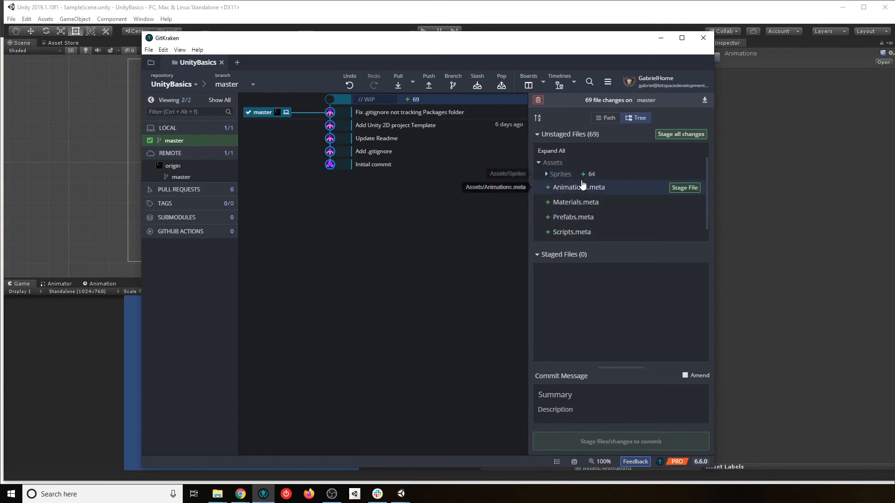
scroll(579, 224, "down", 1)
scroll(580, 237, "up", 1)
scroll(580, 235, "down", 1)
mouse_move(598, 236)
left_click(681, 235)
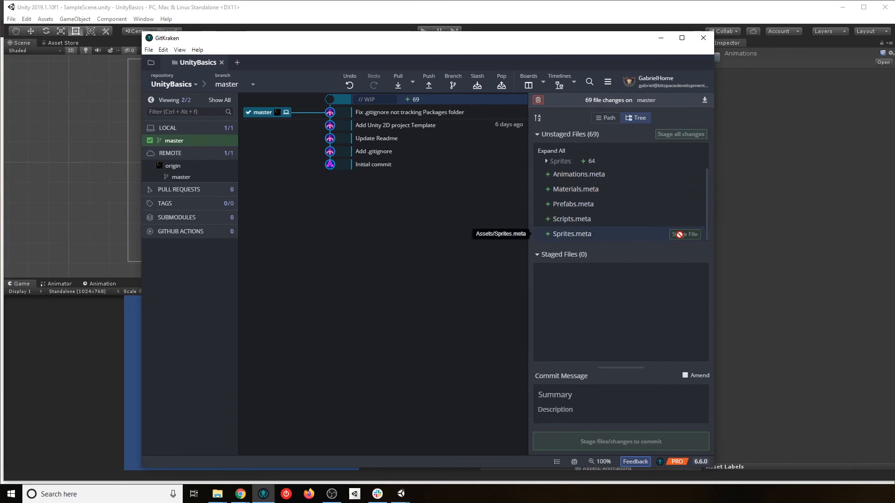
left_click(559, 287)
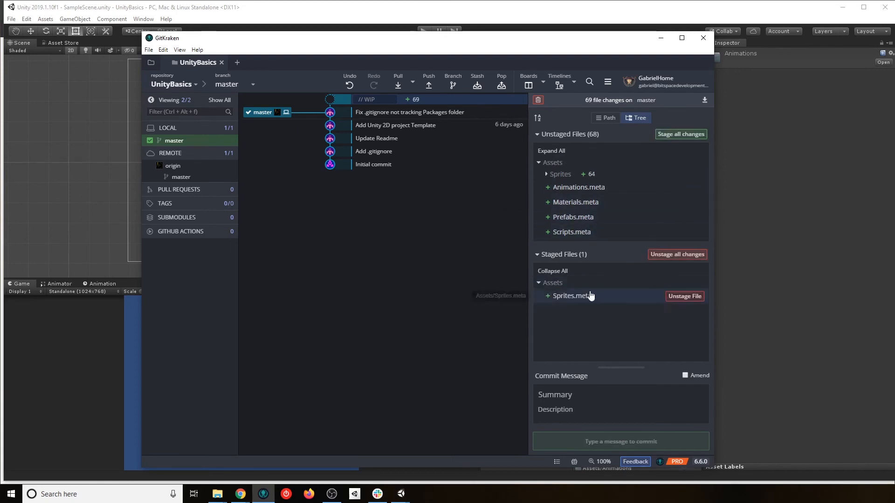
left_click(559, 175)
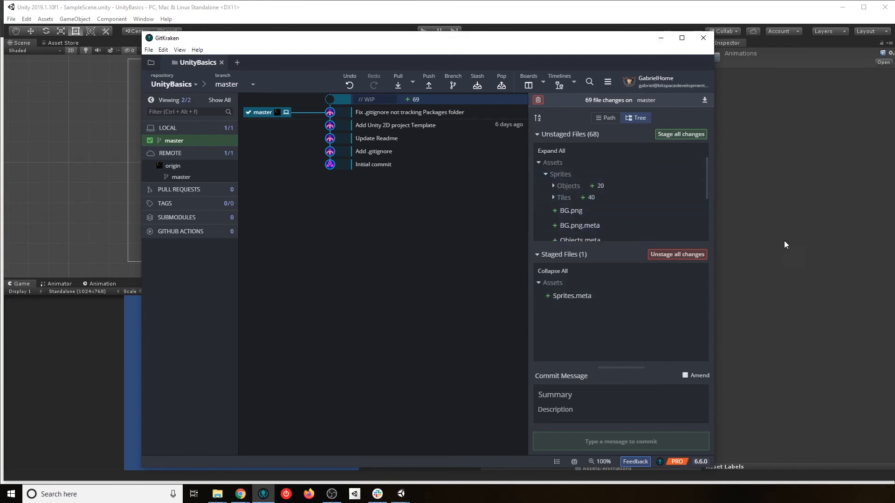
- Switch to Unity and create a folder named Environment inside the Sprites folder
left_click(781, 279)
left_click(492, 358)
right_click(515, 363)
mouse_move(563, 142)
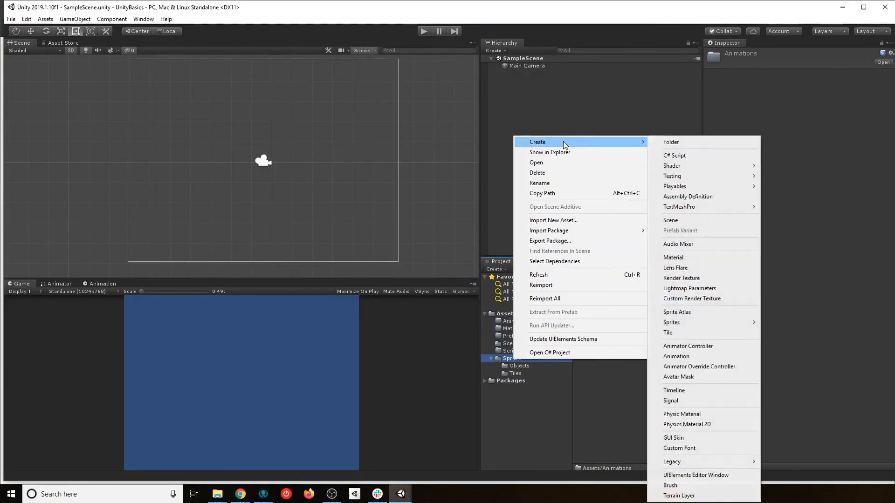
left_click(671, 142)
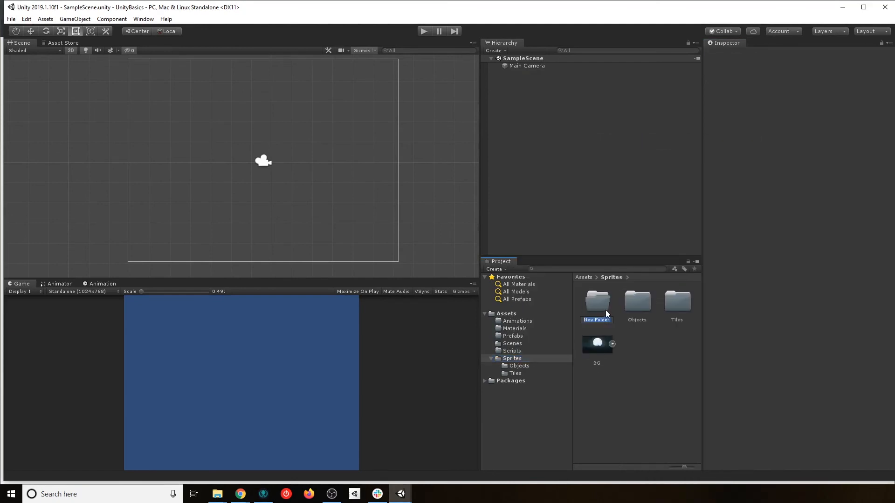
type("Environment")
key("Return")
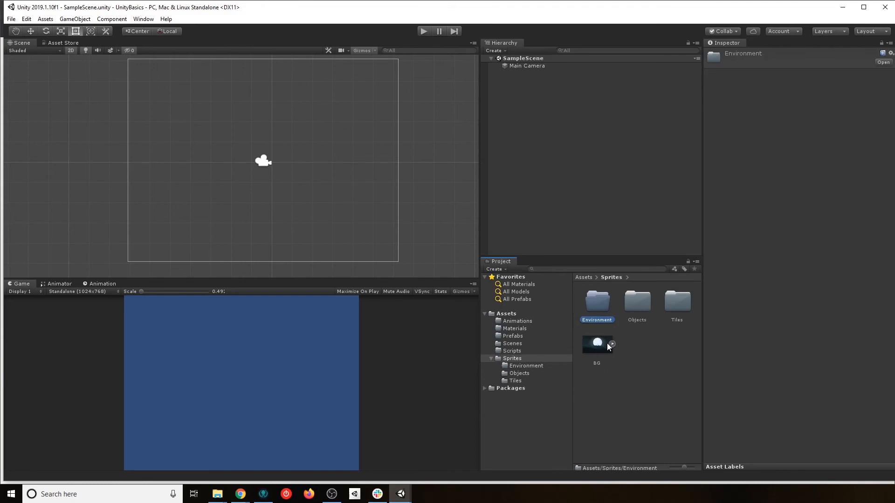
- Move the BG image and the Tiles and Objects folders into the Environment folder, and open that folder
left_click(599, 345)
left_click(682, 303, "ctrl")
left_click(646, 302, "ctrl")
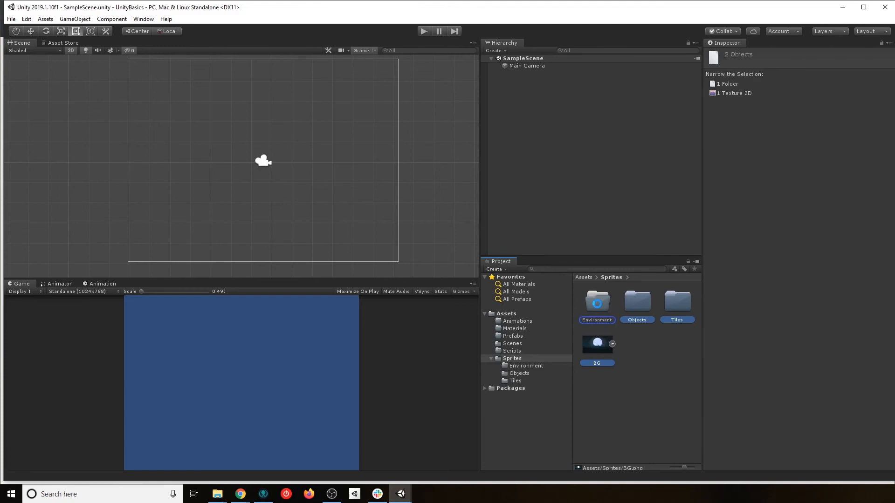
left_click_drag(597, 303, 599, 308)
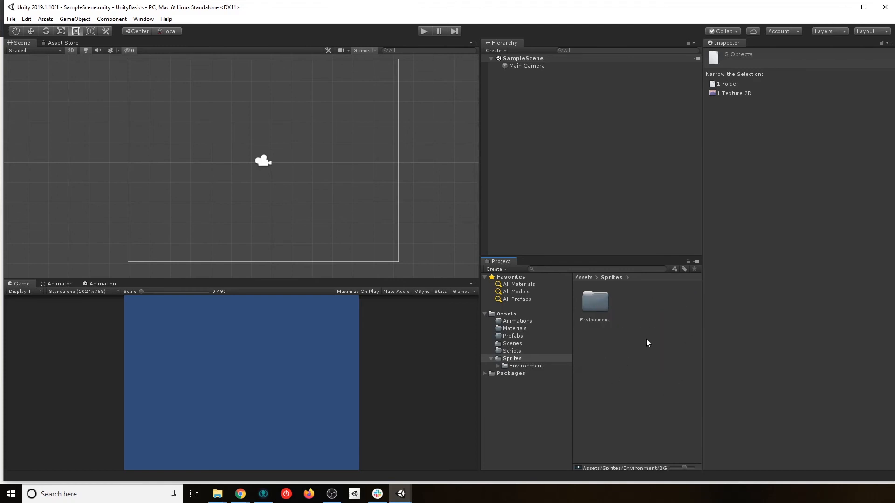
left_click(518, 366)
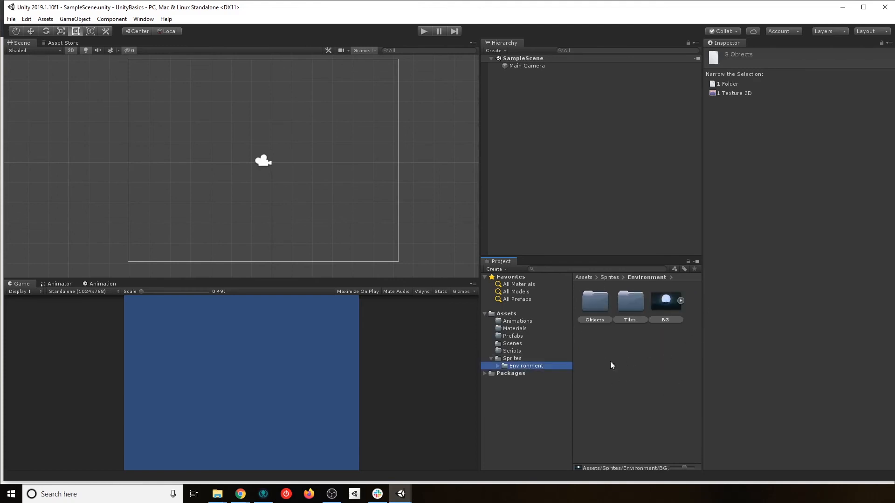
left_click(512, 359)
left_click(521, 366)
- Switch to GitKraken and stage Environment.meta and the whole Environment folder under Assets/Sprites
left_click(263, 494)
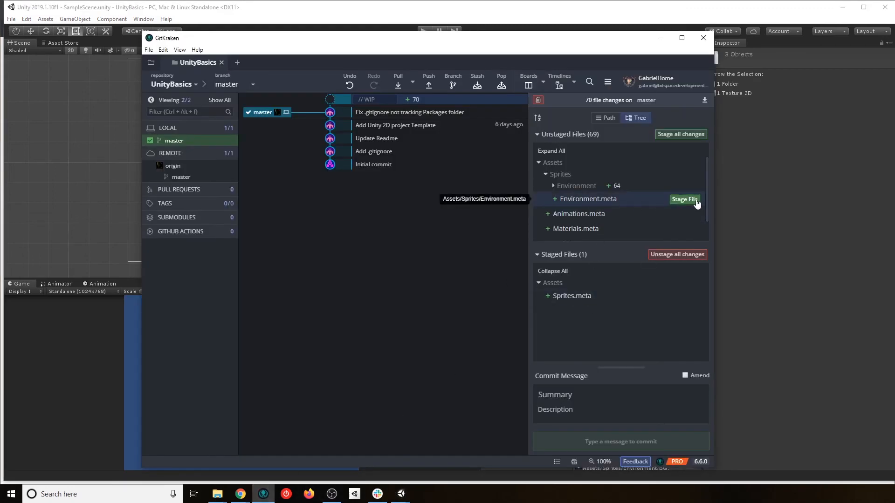
left_click(685, 200)
right_click(576, 187)
left_click(602, 191)
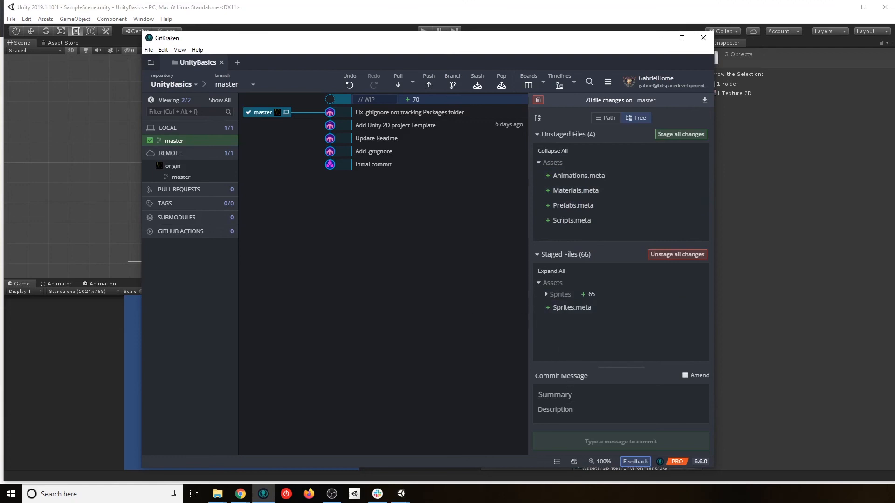
- Commit the staged files with the summary "Add Sprites folder with Environment assets" and select the new commit
type("Add ")
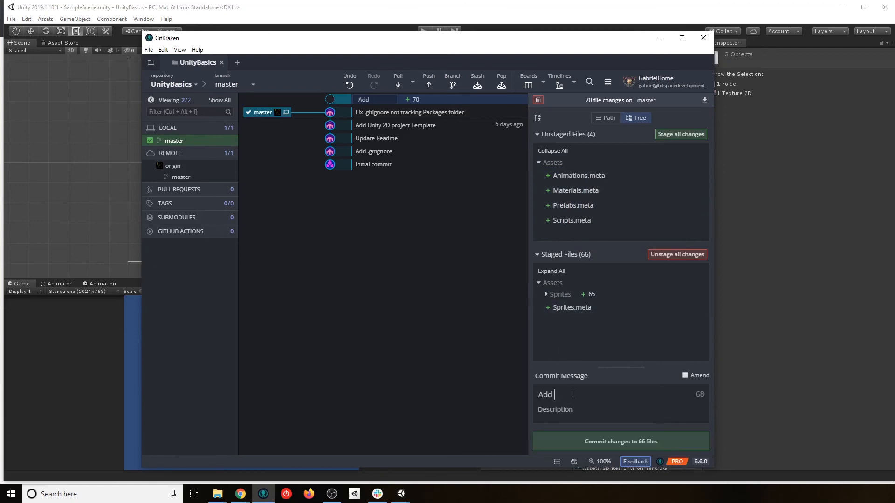
type("Sprites folder")
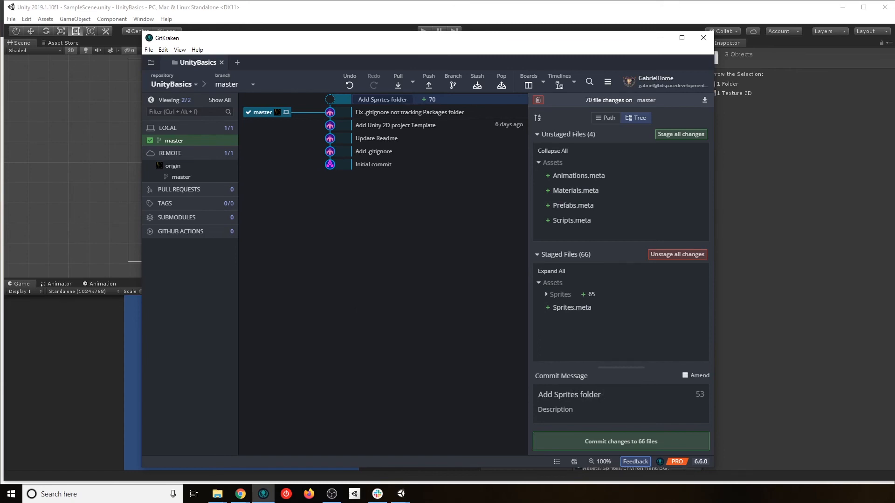
type(" with Enviro")
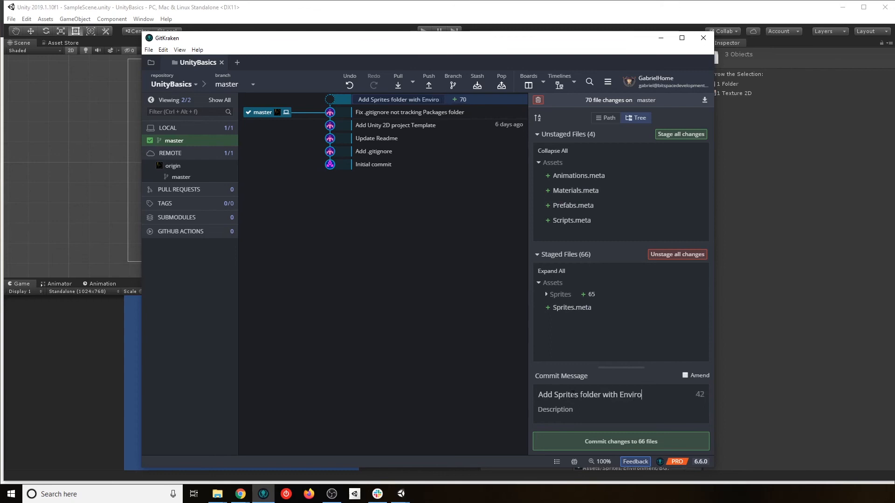
type("nment assets")
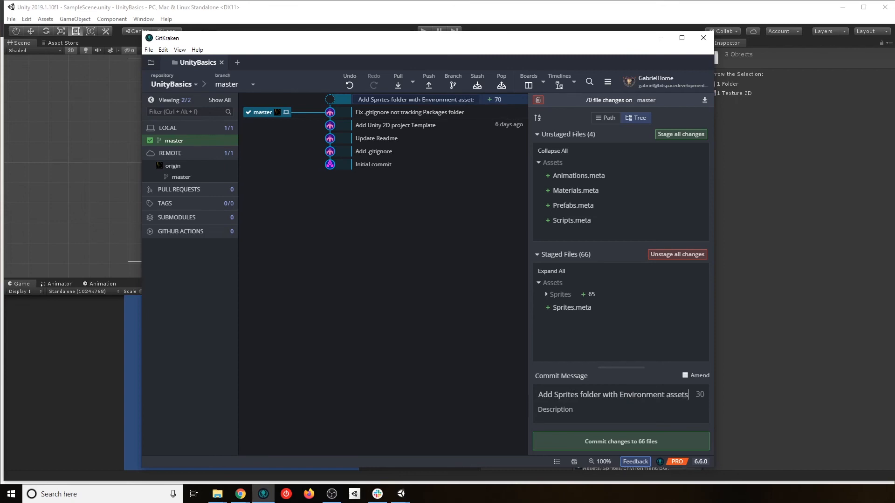
left_click(588, 442)
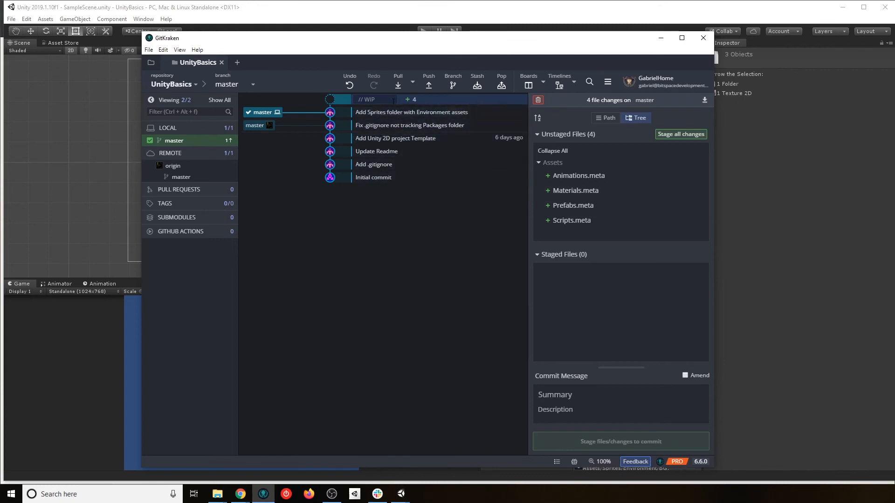
left_click(373, 116)
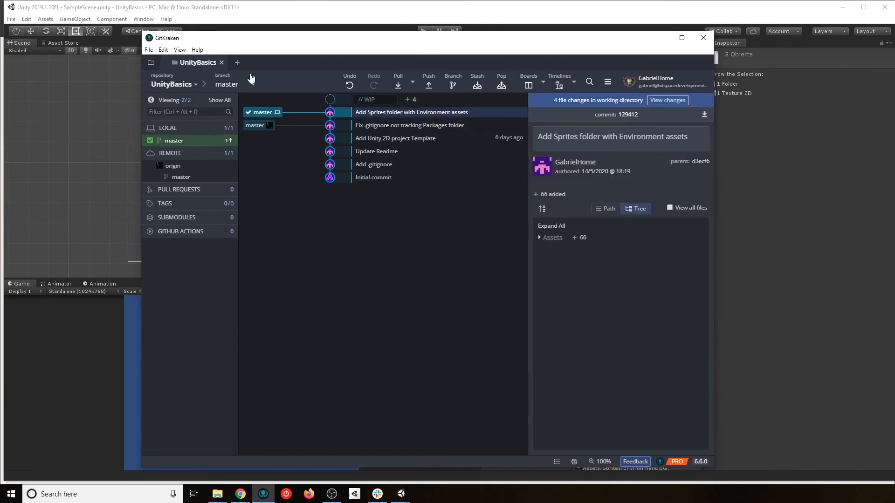
- Switch to Unity and examine the Texture Type and Sprite Mode options in BG's import settings
left_click(265, 7)
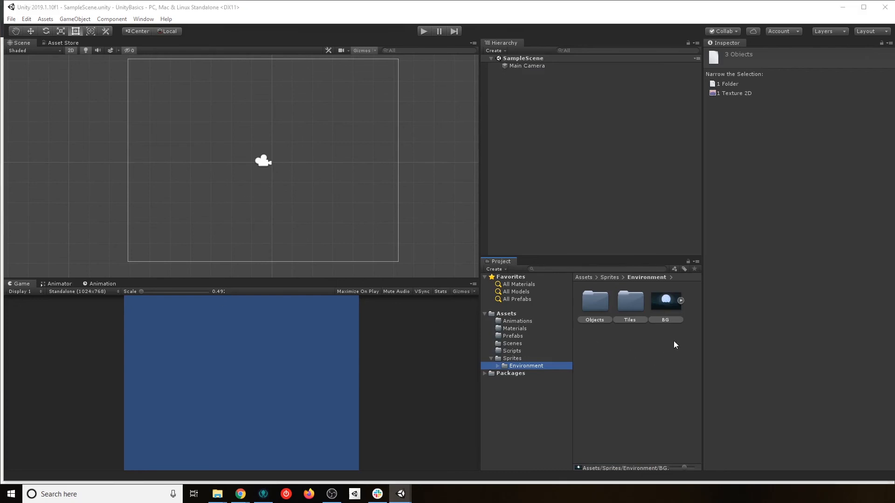
left_click(667, 301)
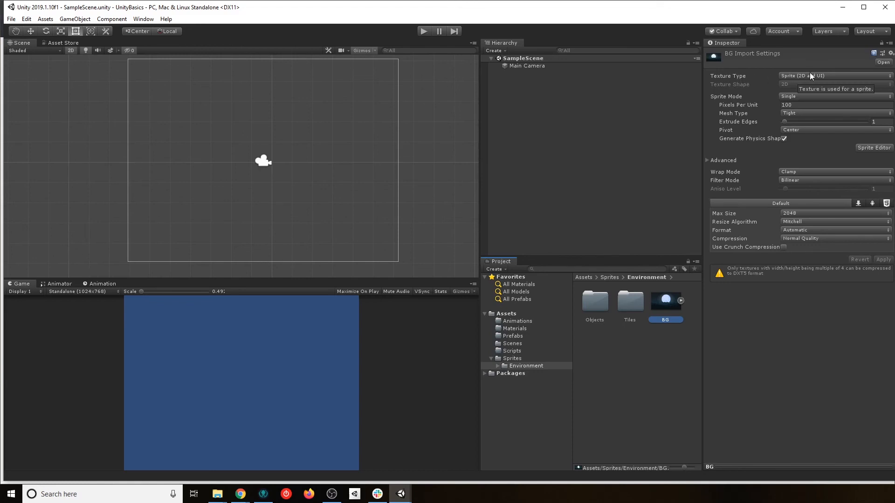
left_click(822, 74)
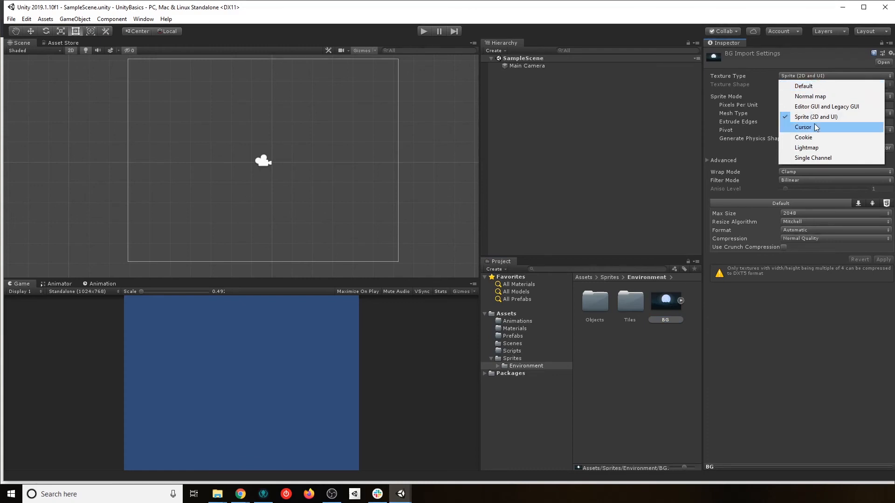
left_click(795, 75)
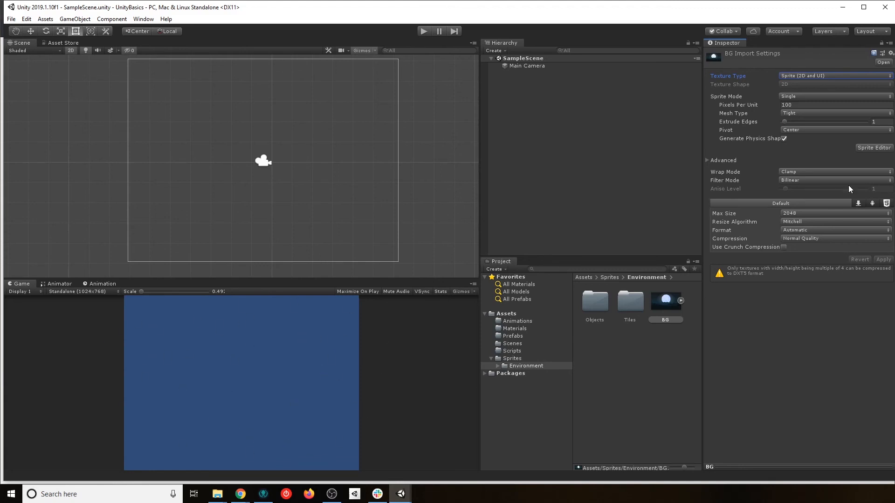
left_click(797, 97)
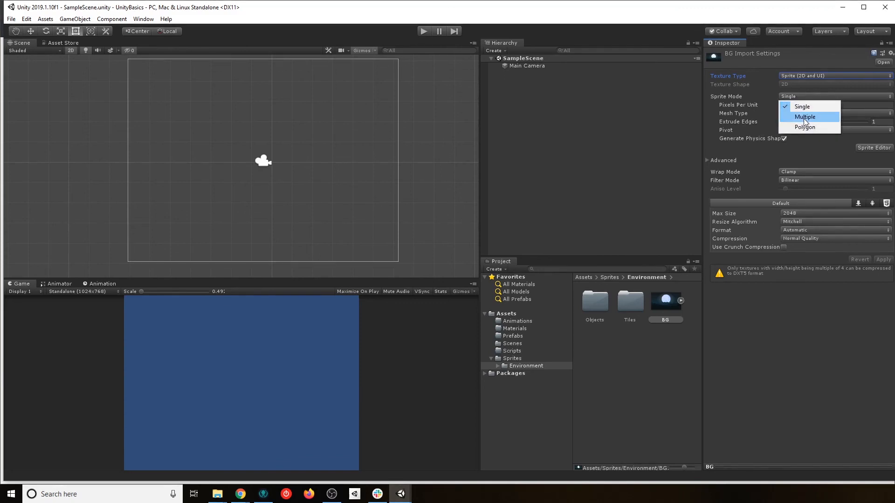
left_click(810, 351)
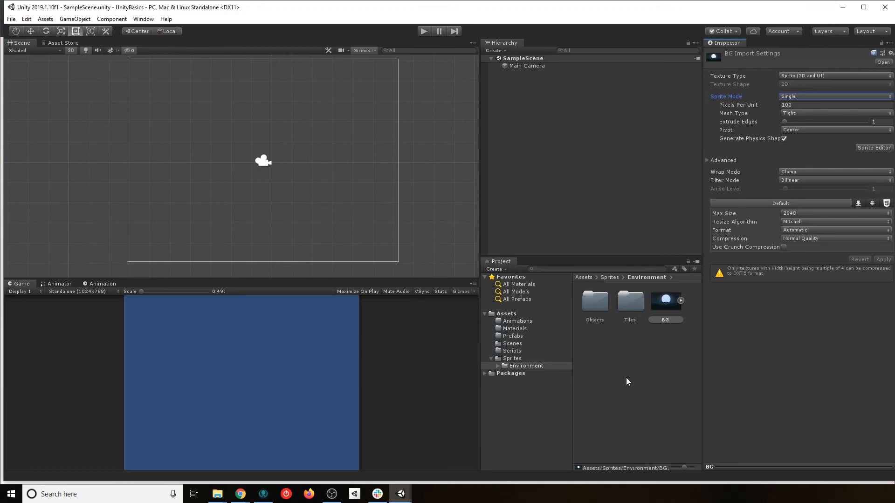
- Look through the sprites in the Tiles folder, and return to the Environment folder
double_click(630, 303)
scroll(659, 382, "down", 1)
scroll(659, 379, "down", 1)
scroll(618, 387, "up", 3)
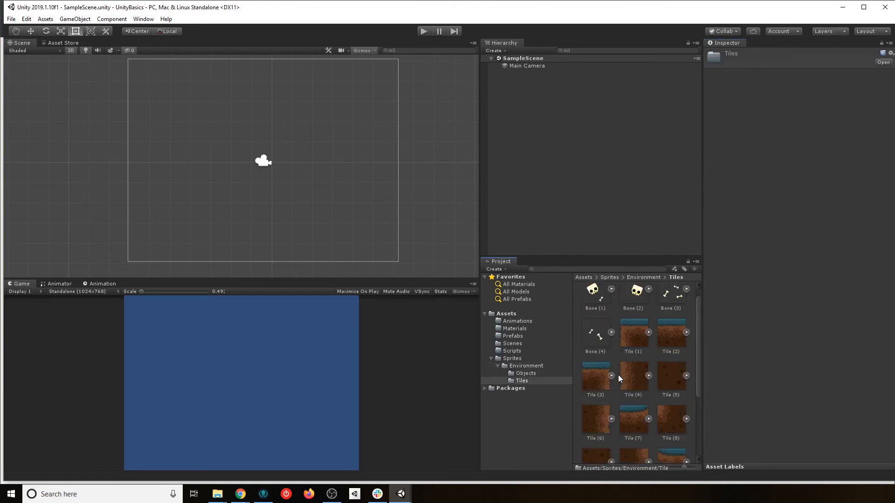
scroll(632, 390, "down", 3)
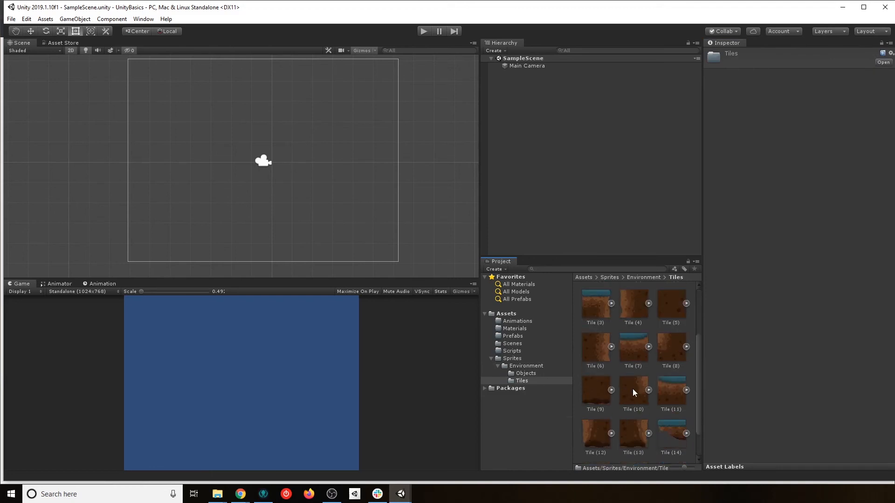
scroll(633, 388, "up", 3)
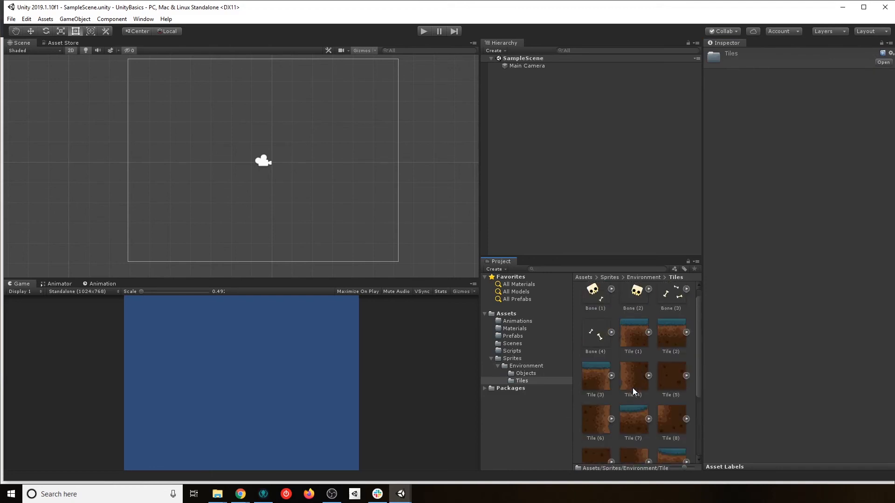
left_click(524, 373)
left_click(529, 367)
- Examine the import settings of BG and of ArrowSign in the Objects folder, including Pixels Per Unit
left_click(666, 303)
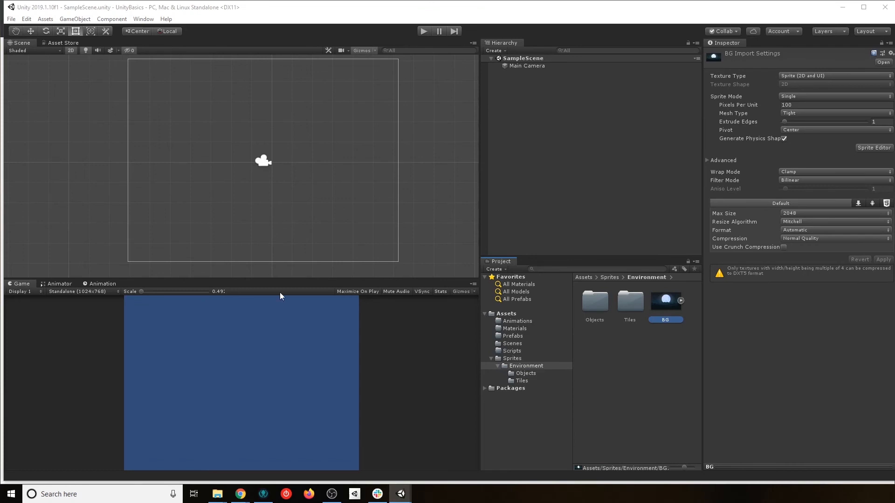
double_click(594, 303)
left_click(601, 307)
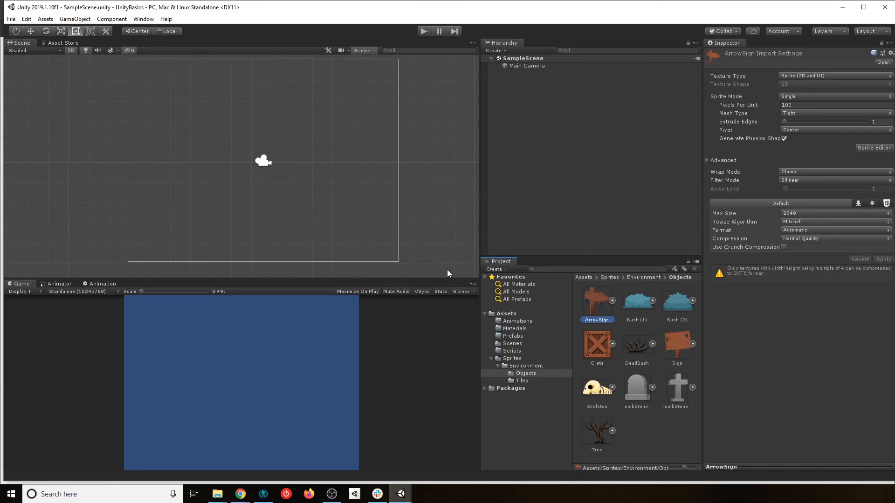
left_click(802, 107)
- Add the ArrowSign sprite to SampleScene's Hierarchy and select the object to show its Sprite Renderer
left_click_drag(597, 302, 520, 104)
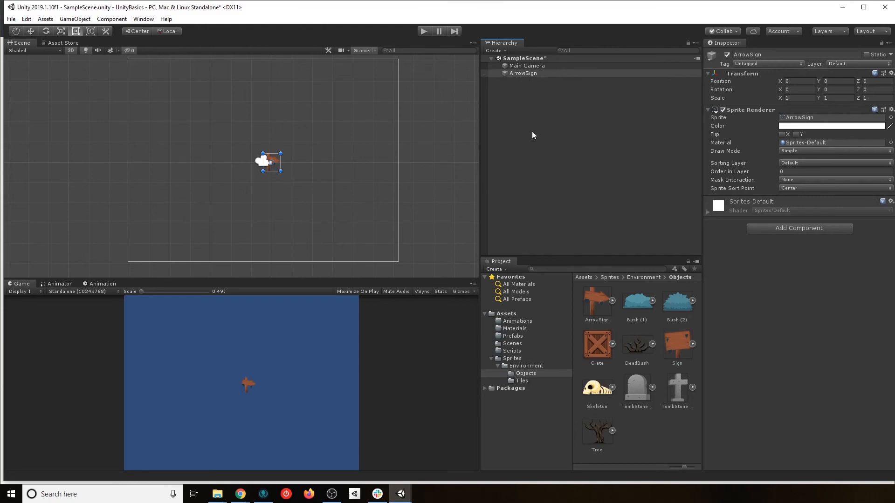
left_click(528, 68)
left_click(525, 72)
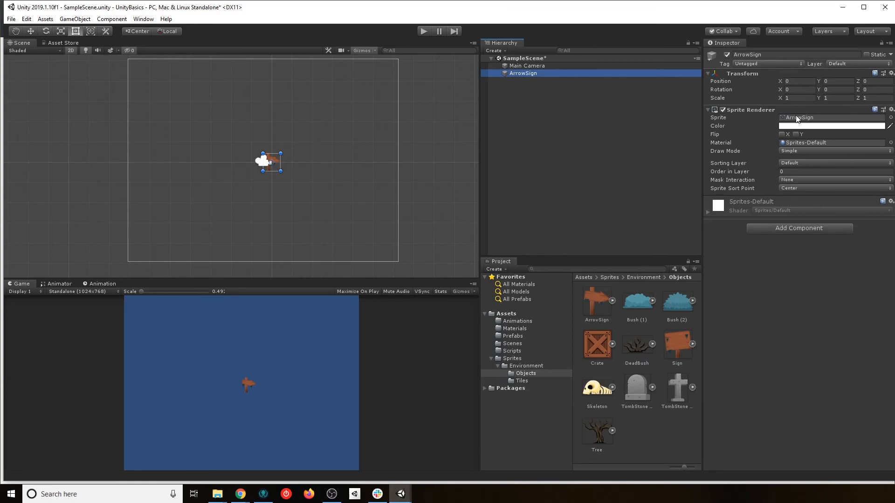
- Try the DeadBush sprite on the ArrowSign object, restore the ArrowSign sprite, and toggle horizontal flipping on and off
left_click_drag(636, 338, 798, 122)
left_click_drag(596, 299, 797, 124)
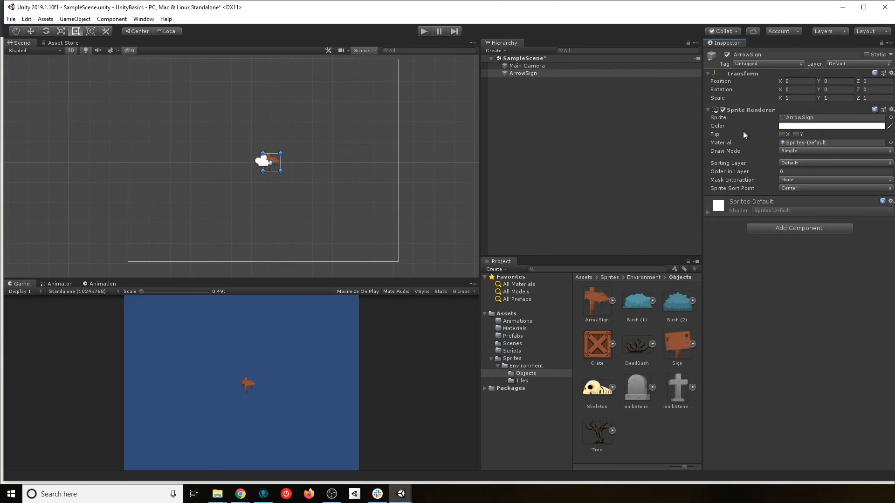
left_click(782, 135)
left_click(782, 135)
- Set the ArrowSign texture's Pixels Per Unit to 50 in its import settings and apply it
left_click(590, 306)
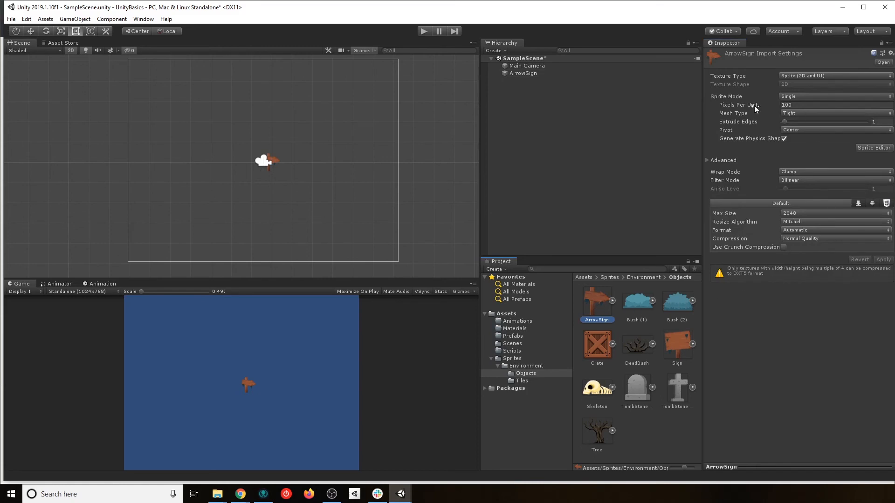
left_click(798, 106)
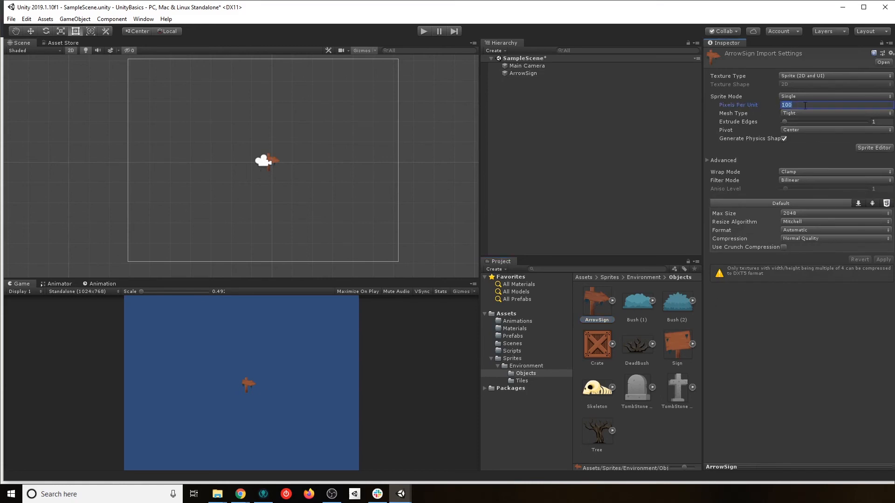
type("50")
left_click(884, 260)
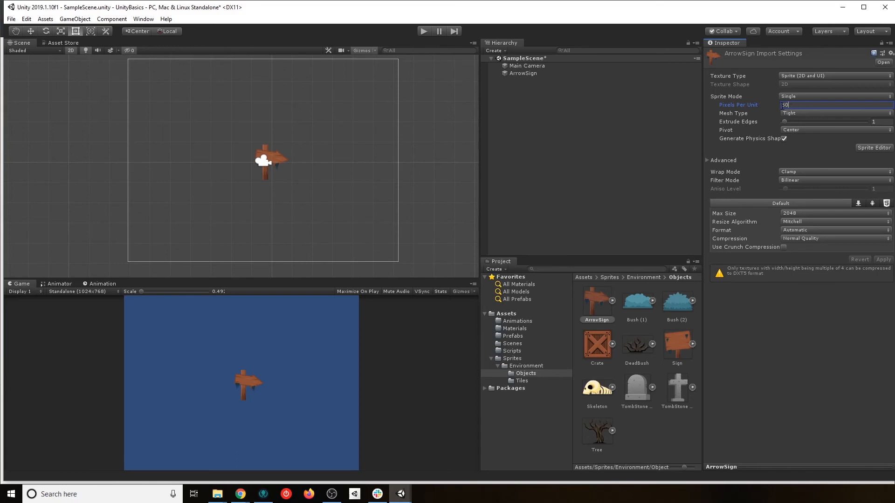
- Set Pixels Per Unit to 50 for the other Objects sprites, Bush (1) through Tree, and apply it
left_click(641, 306)
left_click(593, 299)
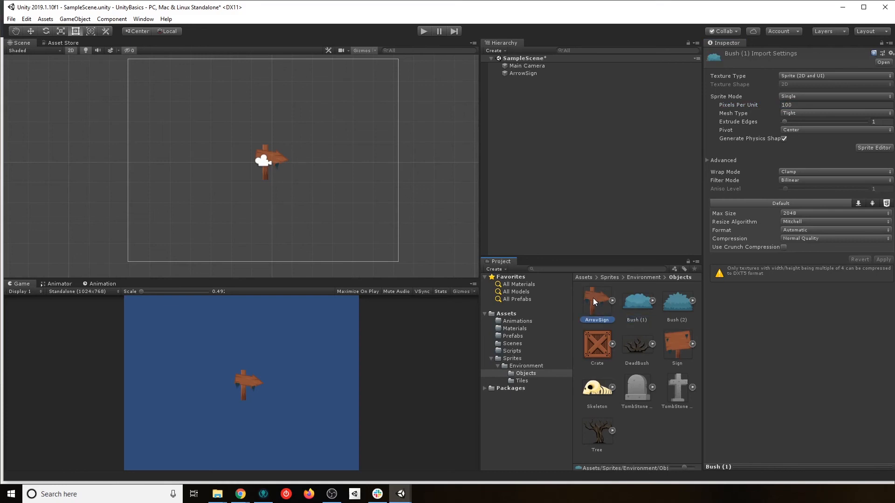
left_click(640, 301)
left_click(596, 299)
left_click(641, 301)
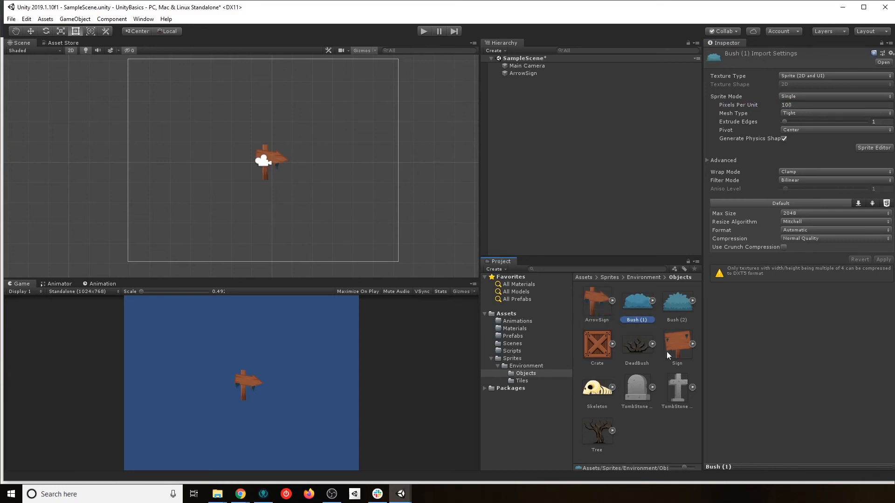
left_click(607, 440, "shift")
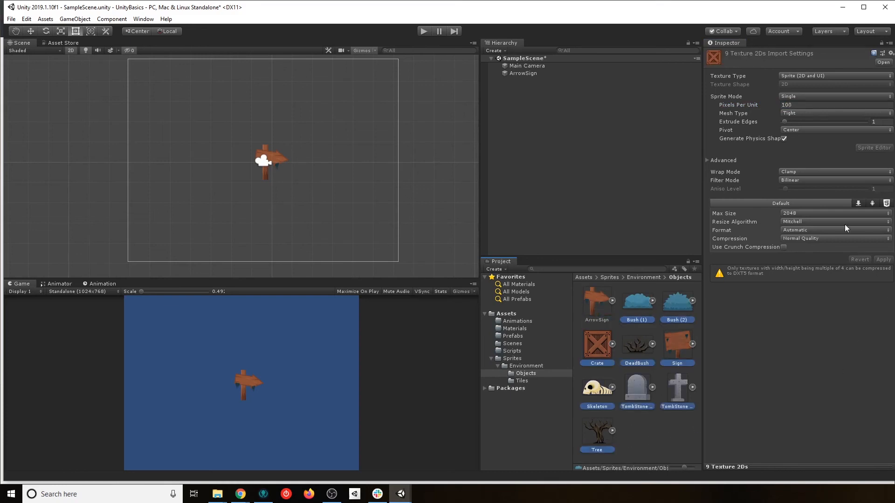
left_click(800, 105)
type("50")
left_click(883, 261)
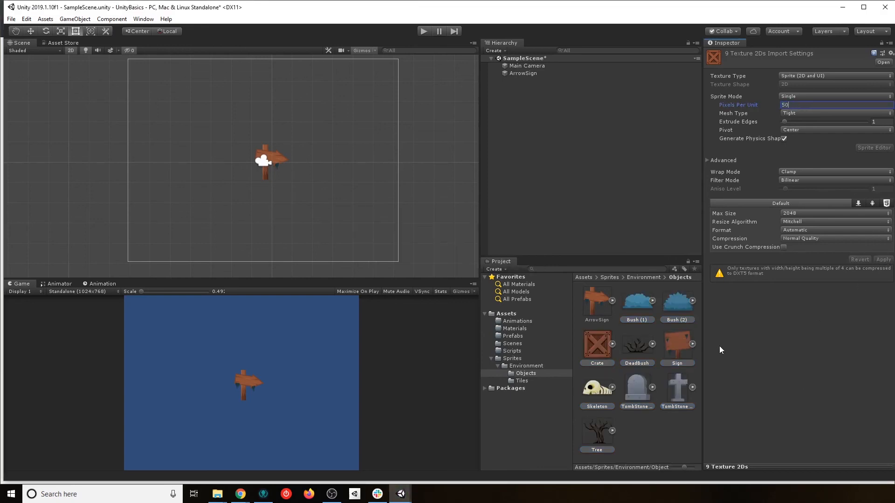
- Set Pixels Per Unit to 50 for all sprites in the Tiles folder, Bone (1) through Tile (16), and apply it
left_click(594, 306)
left_click(520, 381)
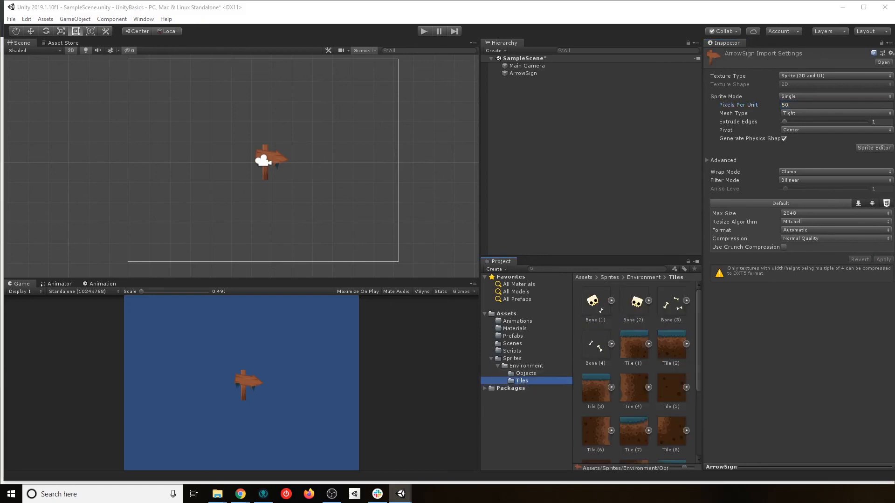
left_click(595, 304)
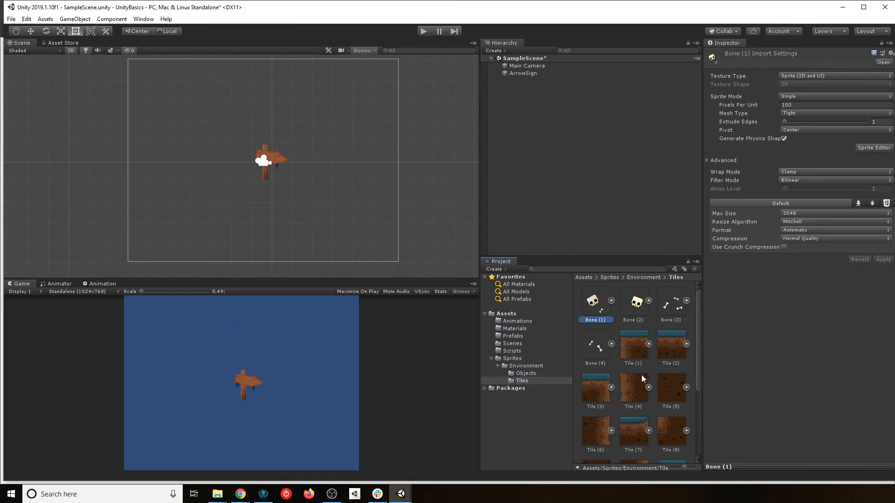
scroll(642, 373, "down", 3)
scroll(643, 373, "down", 1)
left_click(634, 435, "shift")
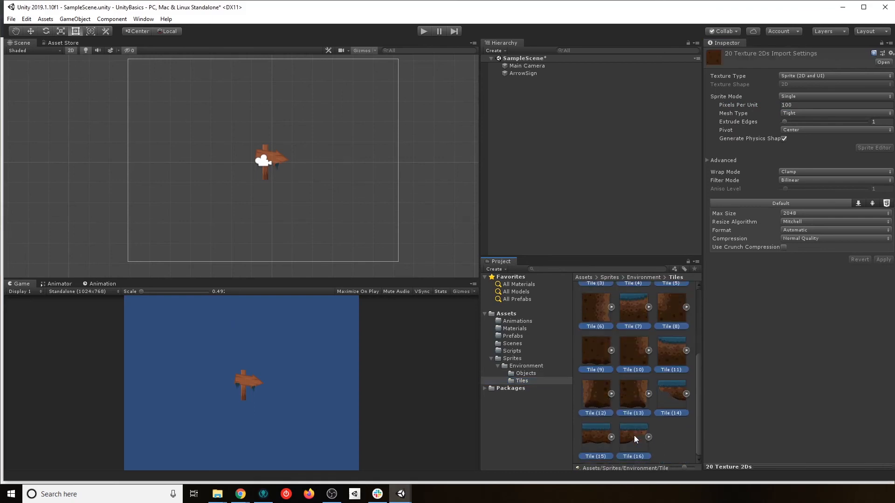
left_click(797, 105)
type("50")
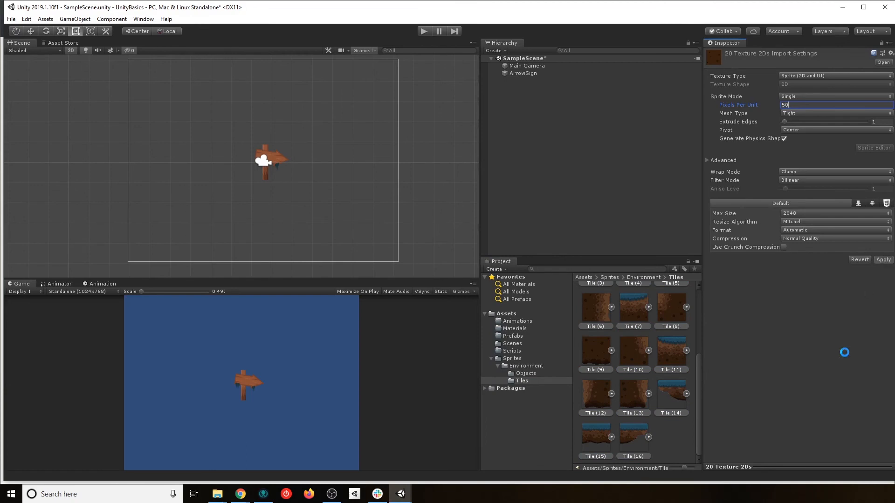
key("Return")
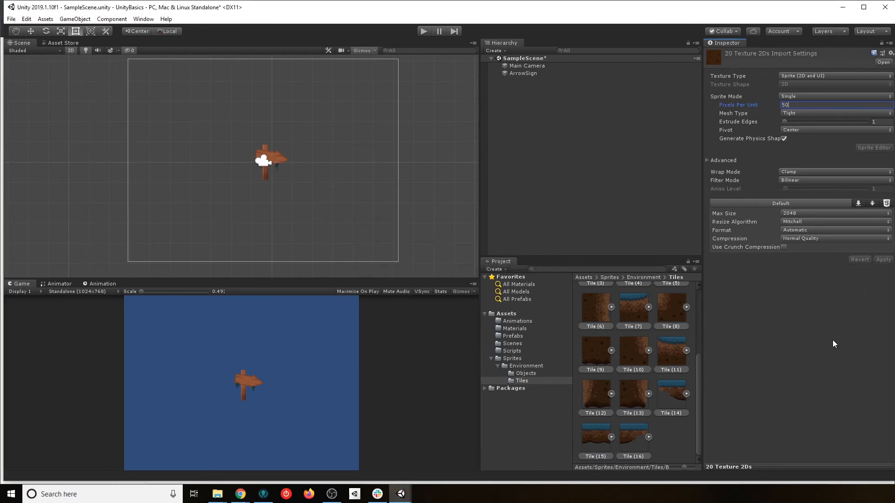
- Look through the Objects, Tiles and Sprites folders, and return to the Environment folder
left_click(524, 374)
left_click(522, 381)
left_click(527, 367)
left_click(511, 358)
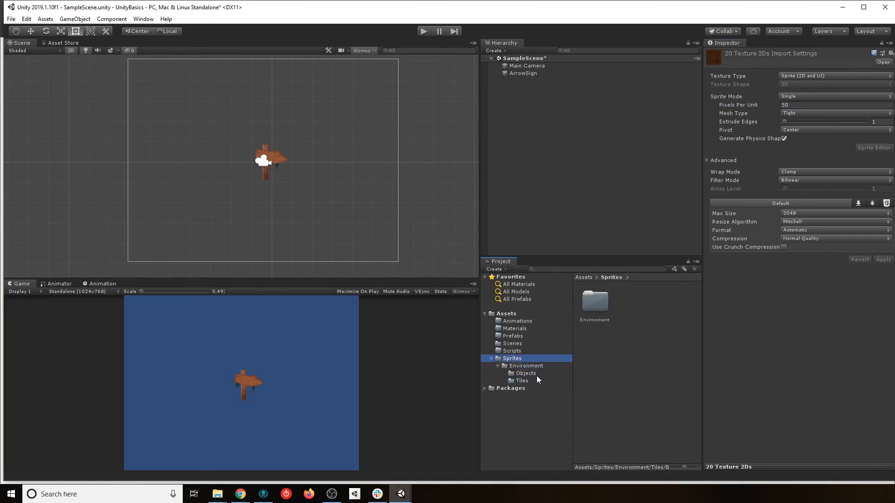
left_click(520, 366)
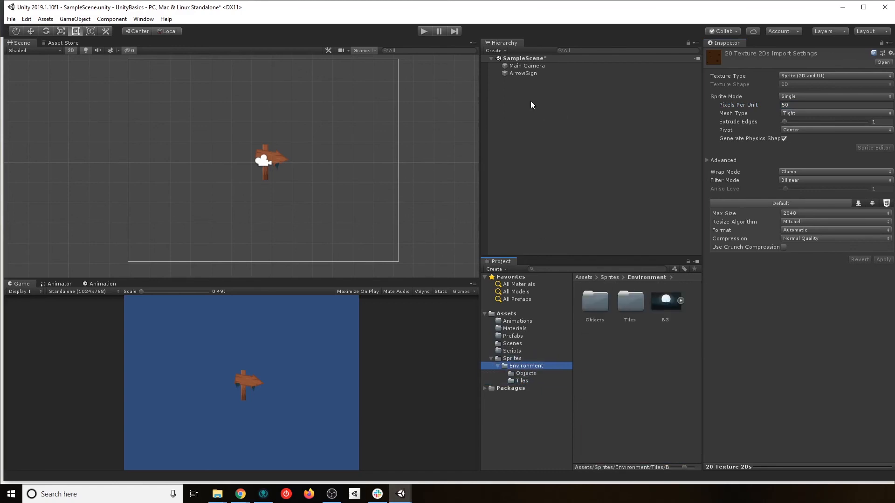
- Delete the ArrowSign object from SampleScene and save the scene
left_click(532, 74)
key("Delete")
key("ctrl+s")
- View the sprites in the Objects folder and the import settings of BG in the Environment folder
left_click(529, 373)
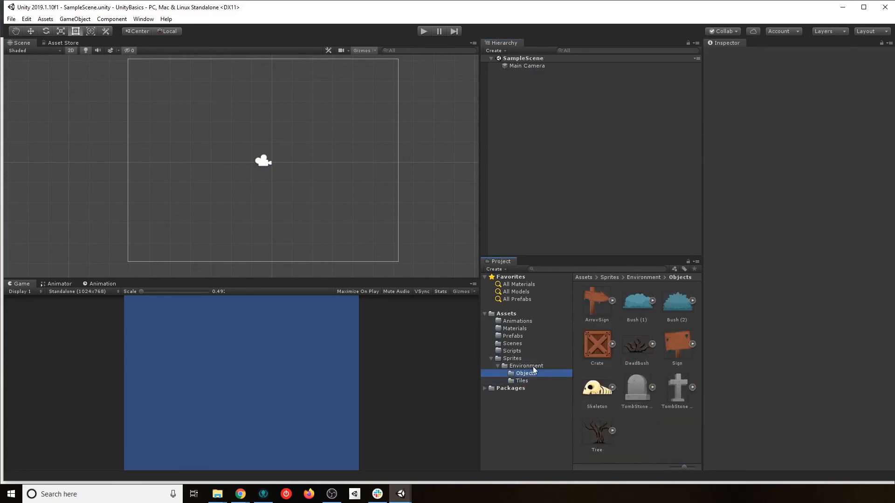
left_click(530, 366)
left_click(665, 302)
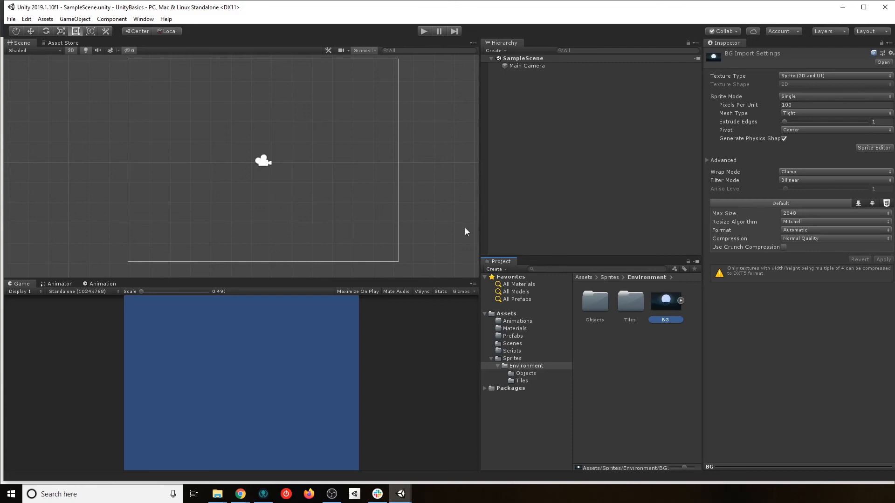
- Create an empty game object in SampleScene and name it Environment
left_click(534, 116)
right_click(519, 81)
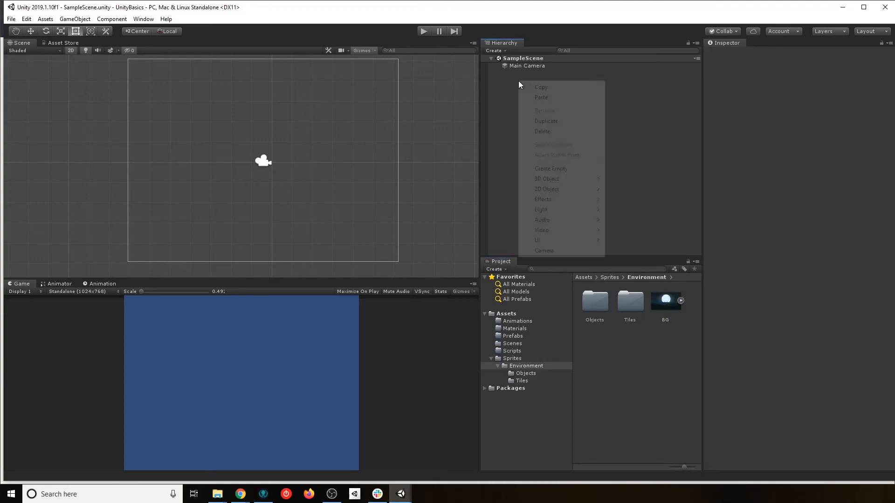
left_click(575, 168)
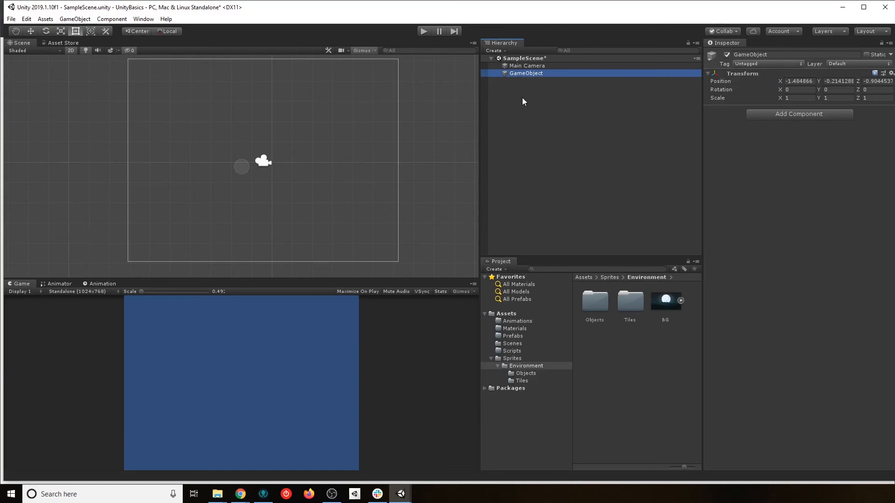
left_click(545, 75)
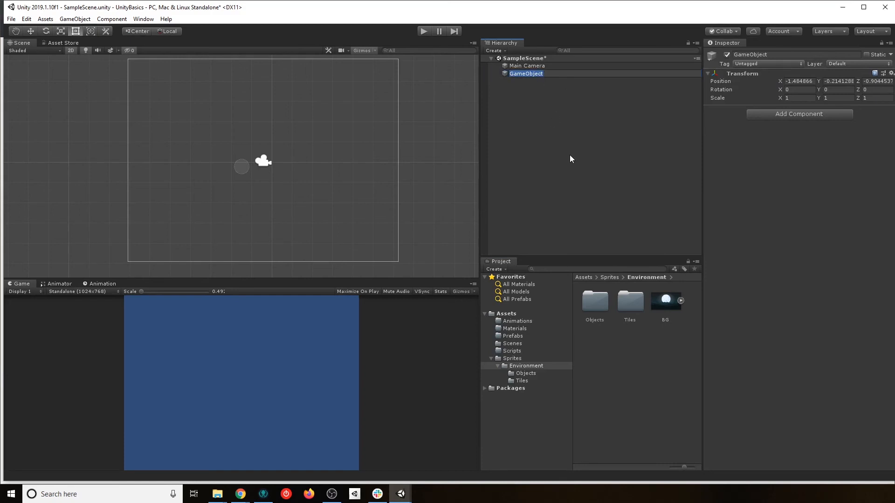
type("Environment")
key("Return")
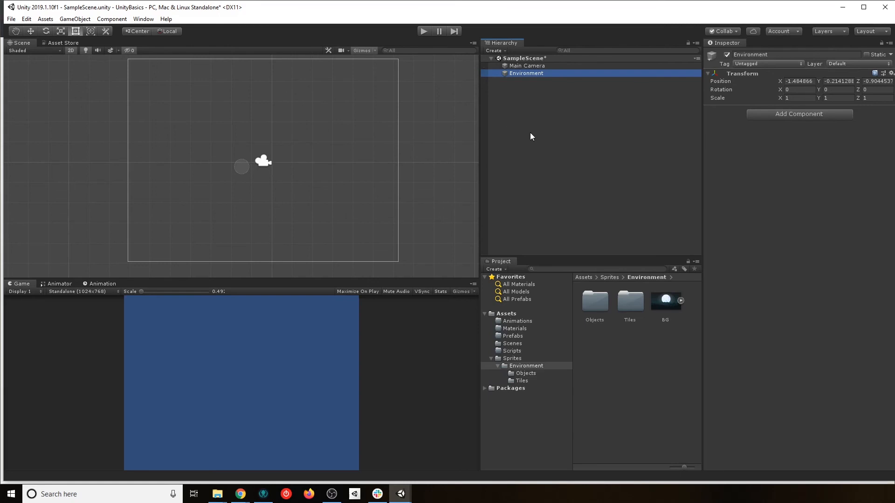
- Create a second empty game object at the scene's top level and name it Background
left_click(521, 88)
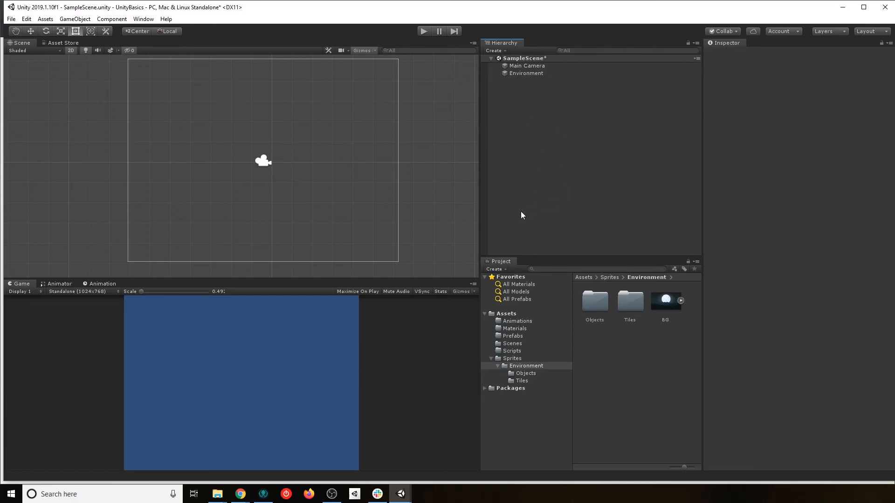
right_click(514, 103)
left_click(505, 106)
right_click(515, 111)
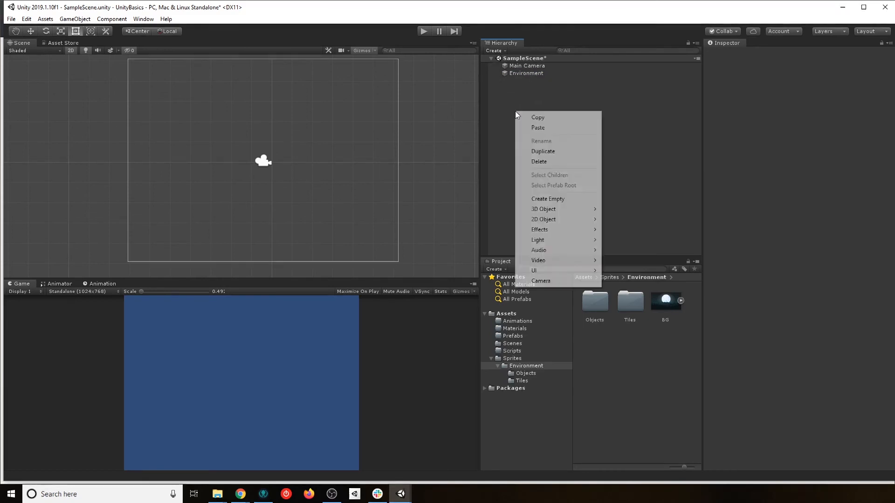
left_click(551, 200)
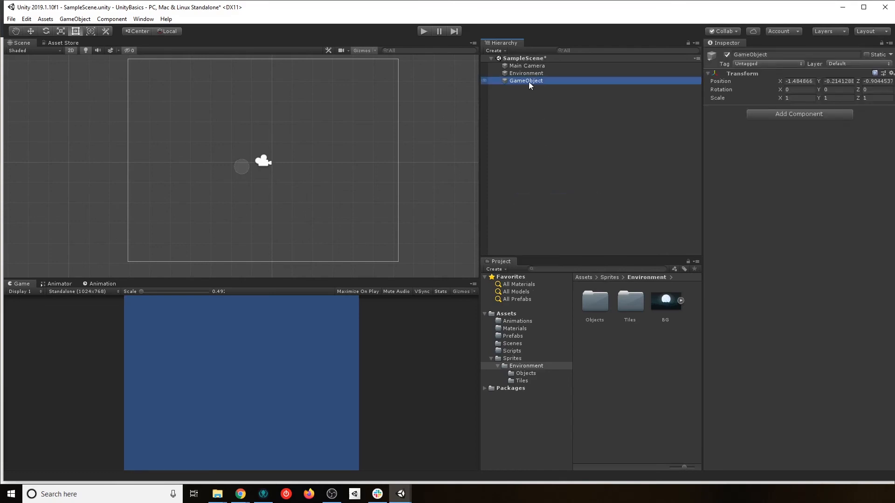
type("B")
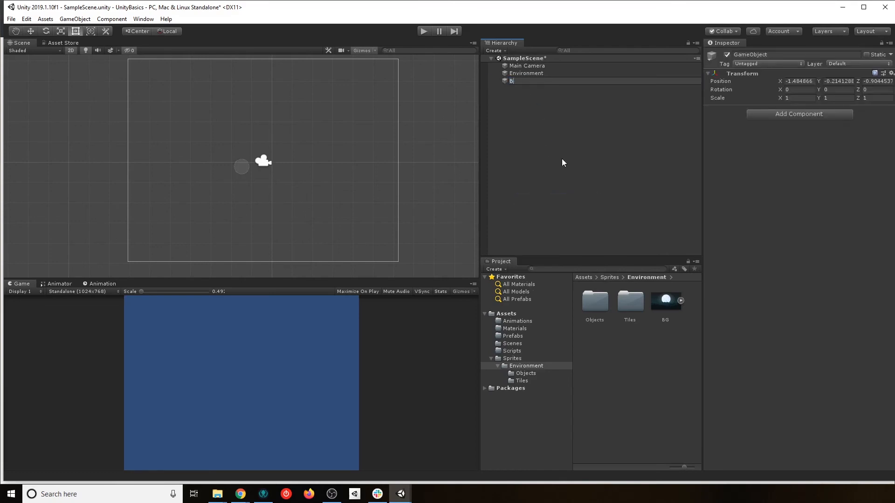
type("ackground")
key("Return")
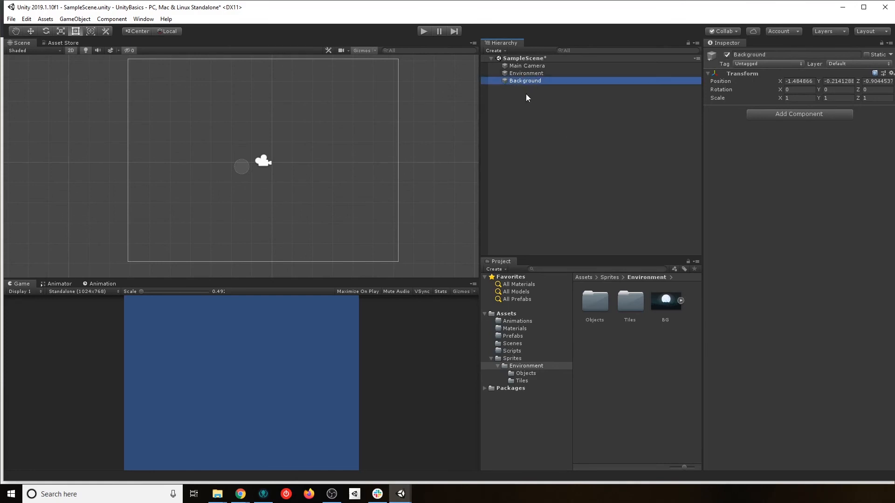
- Set the Environment object's position to 0, 0, 0 and focus the Scene view on it
left_click(535, 74)
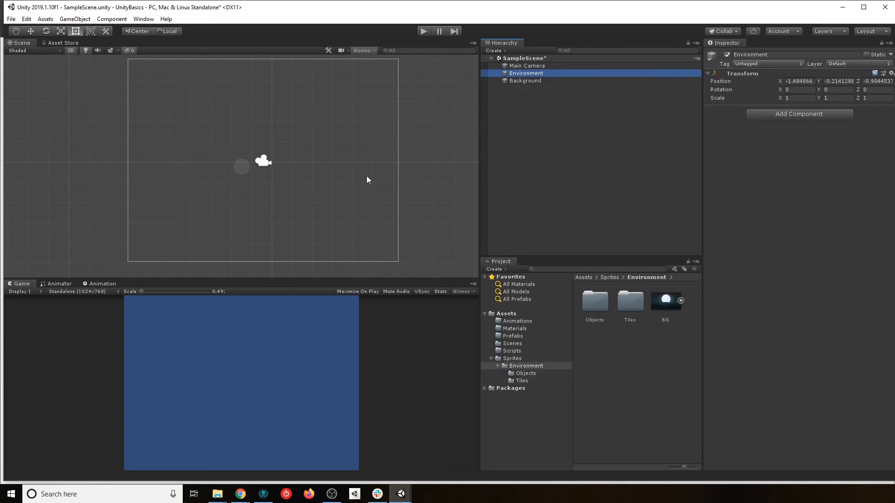
left_click(807, 82)
type("0")
key("Tab")
type("0")
key("Tab")
type("0")
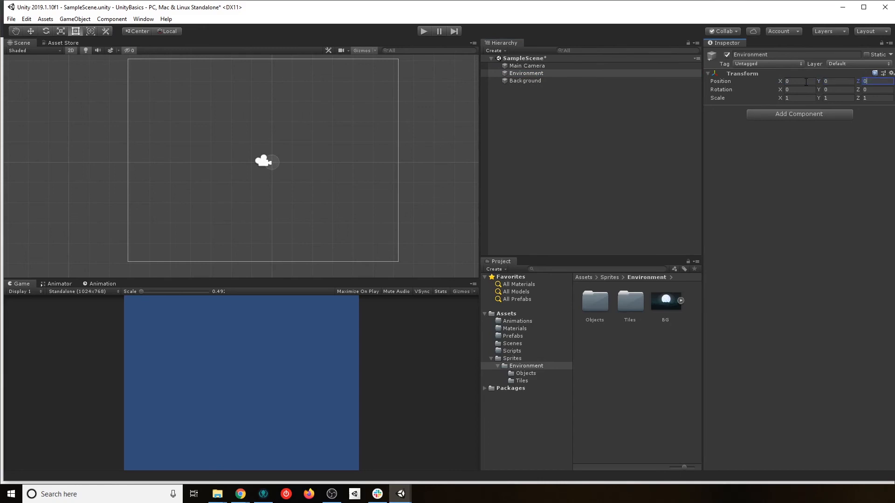
left_click(529, 67)
left_click(528, 74)
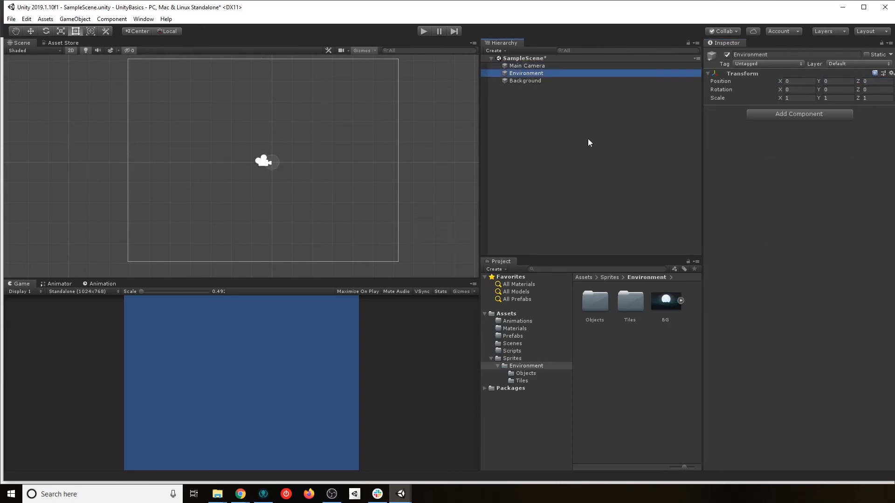
double_click(535, 73)
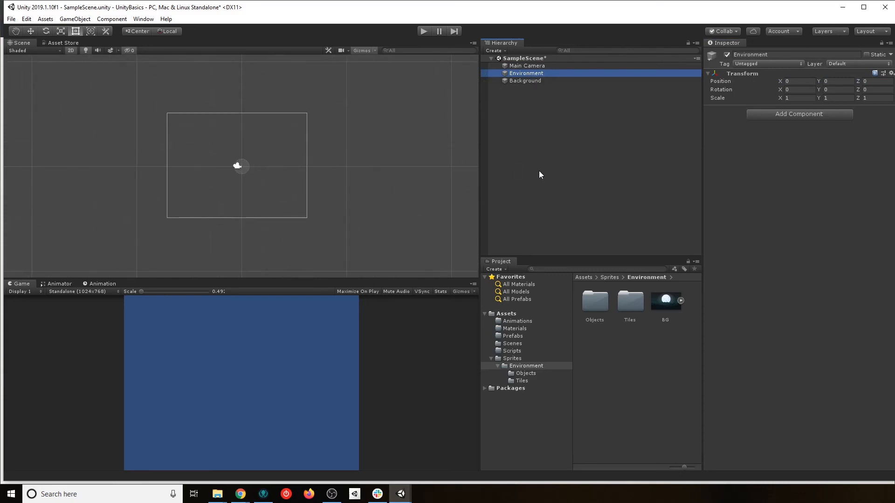
- Set the Background object's position to 0, 0, 0
left_click(530, 81)
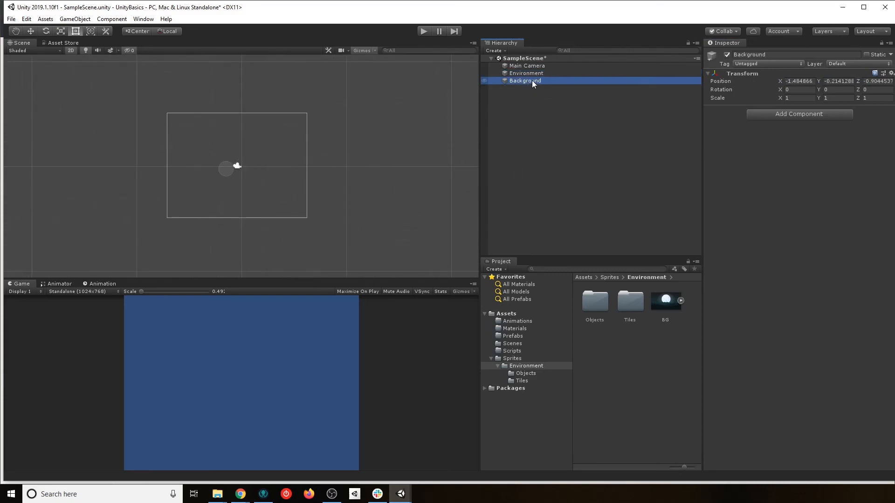
left_click(803, 80)
type("0")
key("Tab")
type("0")
key("Tab")
type("0")
left_click(595, 110)
- Make Background a child of the Environment object in the Hierarchy
left_click(526, 72)
left_click(525, 80)
left_click_drag(507, 82, 527, 73)
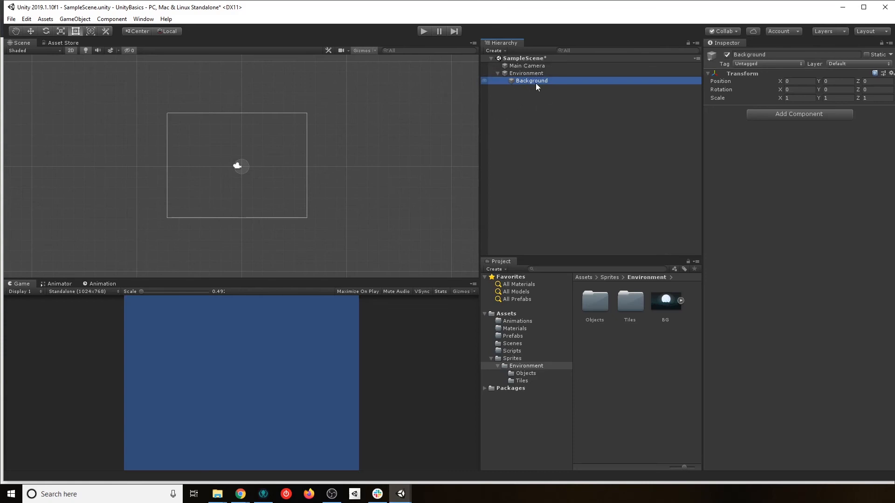
- Move the Environment object along X to about 5.64, and take Background out of it to the scene's top level
left_click(525, 74)
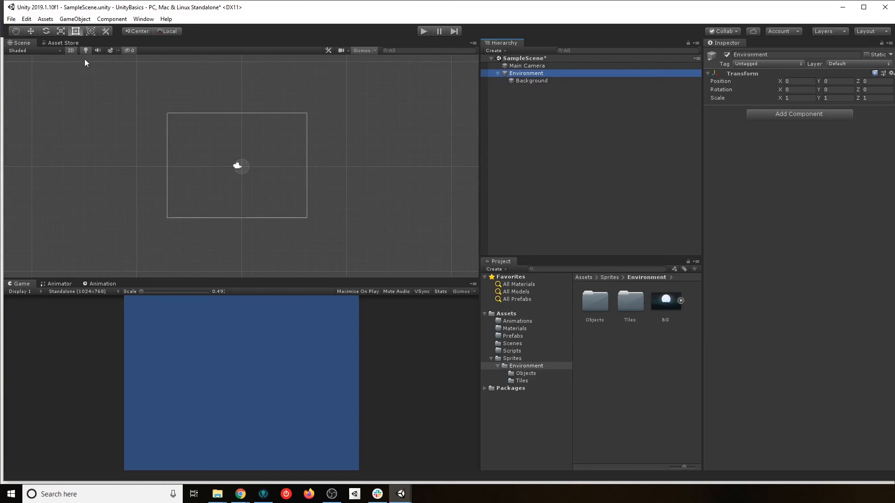
left_click(31, 31)
left_click_drag(275, 166, 337, 166)
left_click(541, 81)
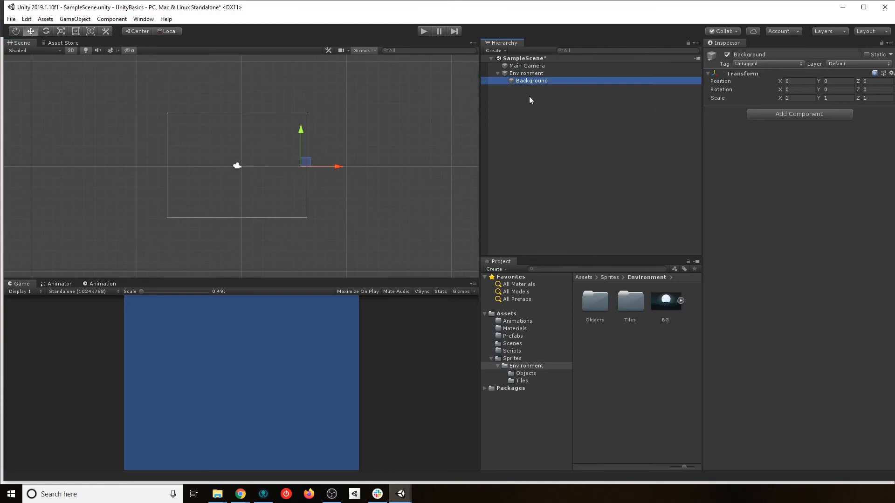
left_click_drag(537, 87, 525, 70)
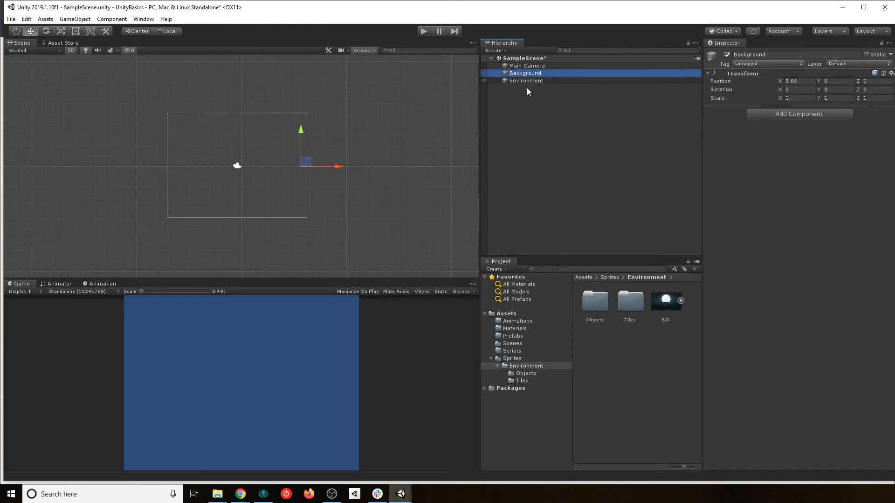
- Make Background a child of Environment again and return Environment to position 0, 0, 0
left_click_drag(525, 74, 527, 81)
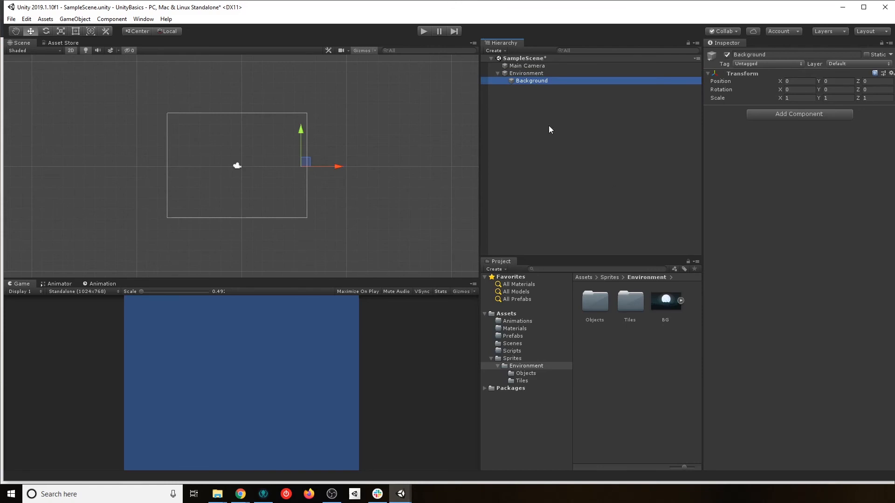
key("Up")
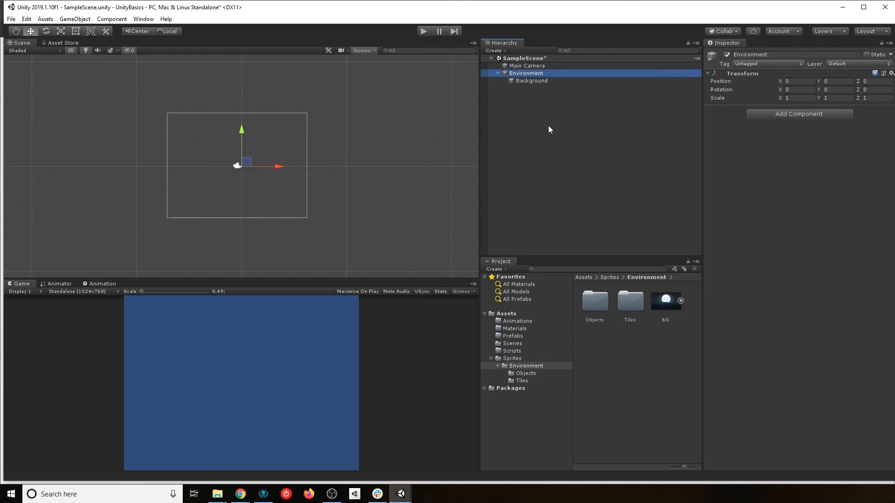
left_click(542, 100)
left_click(525, 74)
left_click(539, 81)
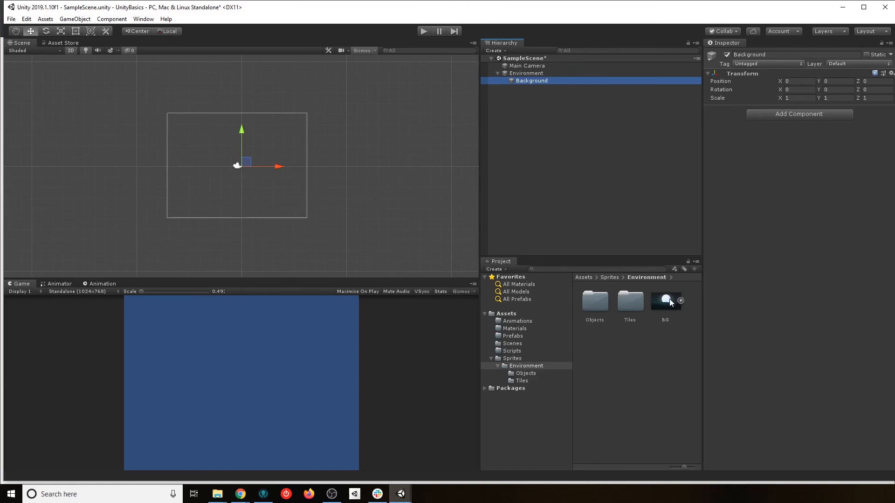
- Add the BG sprite to the scene as a child object of Background
left_click_drag(667, 301, 740, 93)
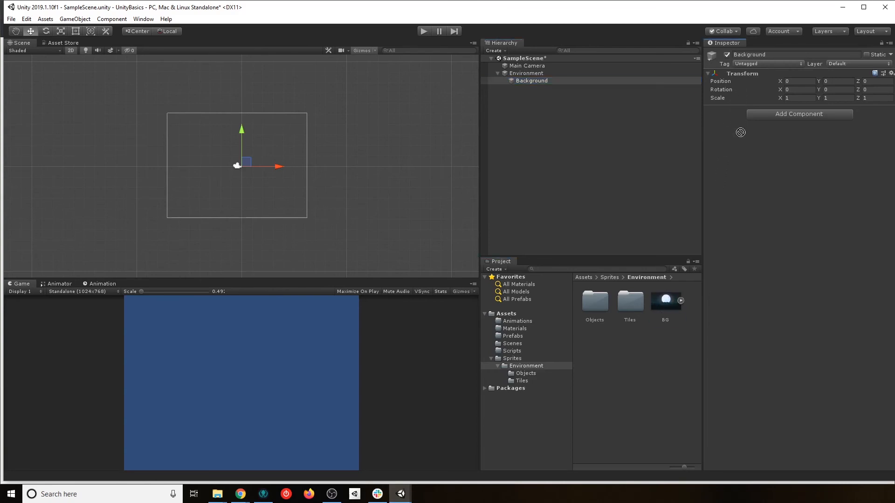
left_click_drag(671, 301, 737, 107)
left_click_drag(667, 301, 533, 82)
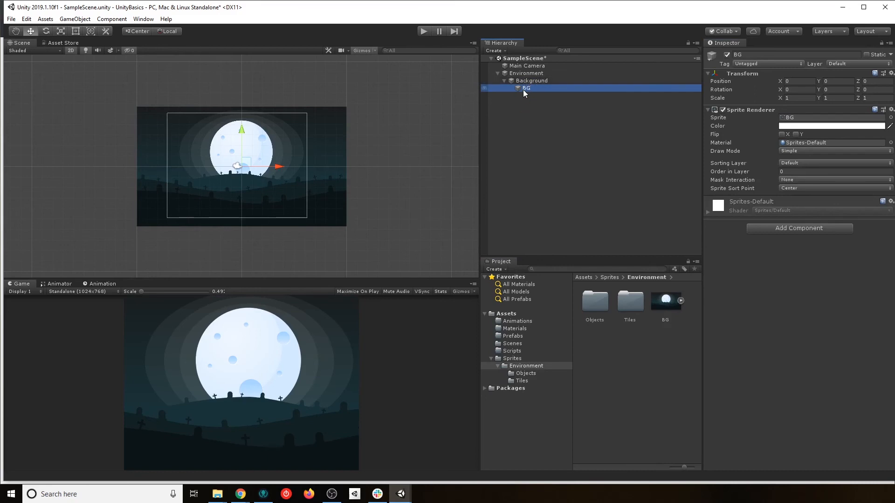
left_click(536, 80)
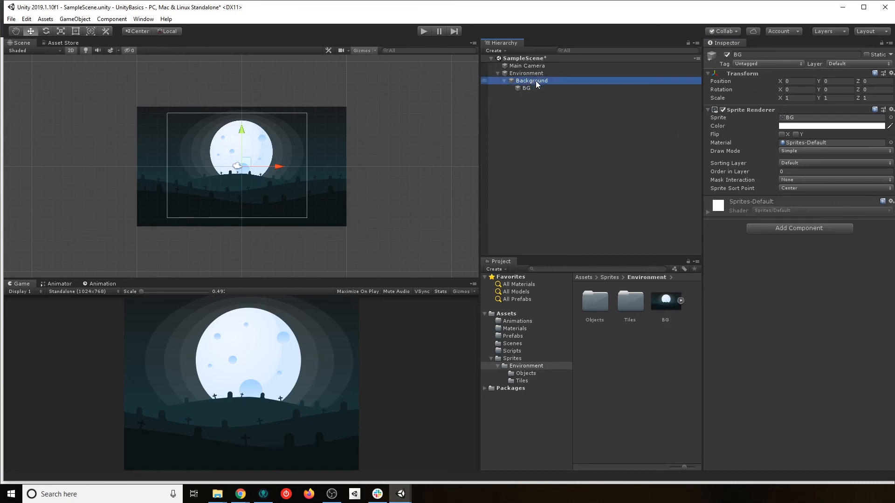
left_click(520, 74)
left_click(546, 83)
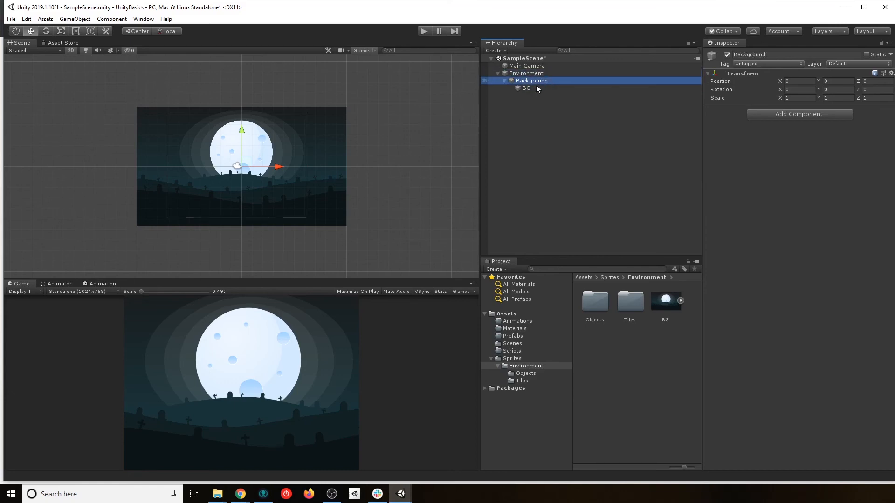
left_click(544, 88)
left_click(541, 82)
left_click(527, 90)
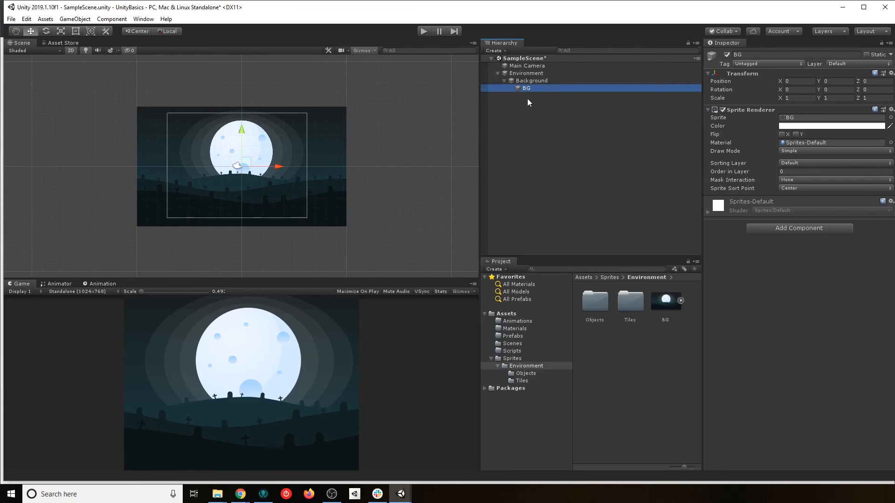
- Move the BG sprite object directly under Environment and rename it Background
left_click_drag(528, 88, 532, 74)
left_click(544, 81)
left_click(547, 80)
key("ctrl+c")
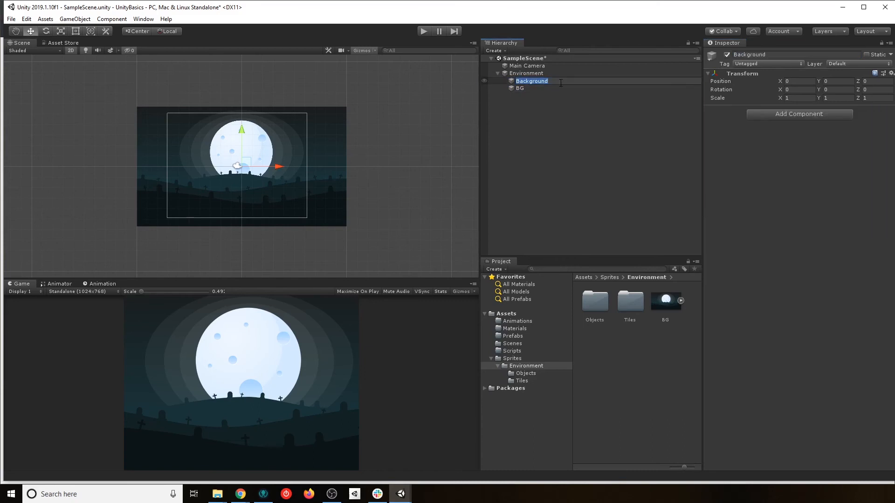
left_click(538, 88)
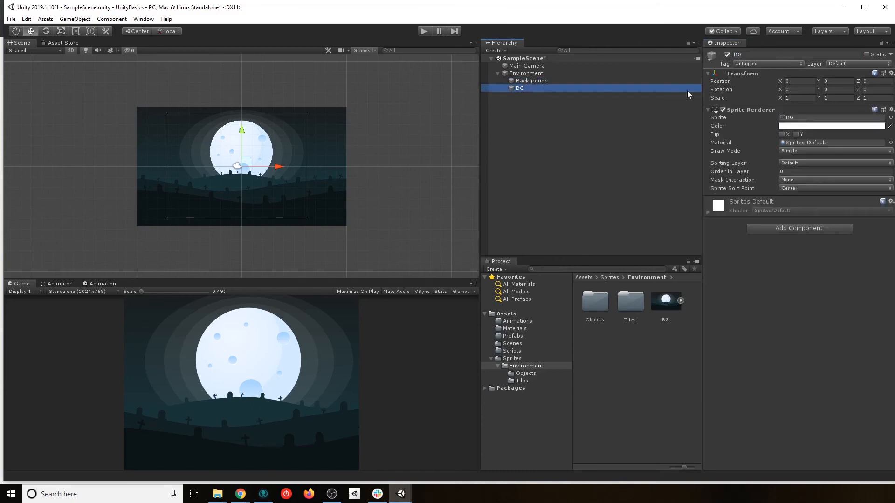
left_click(757, 57)
key("ctrl+v")
key("Return")
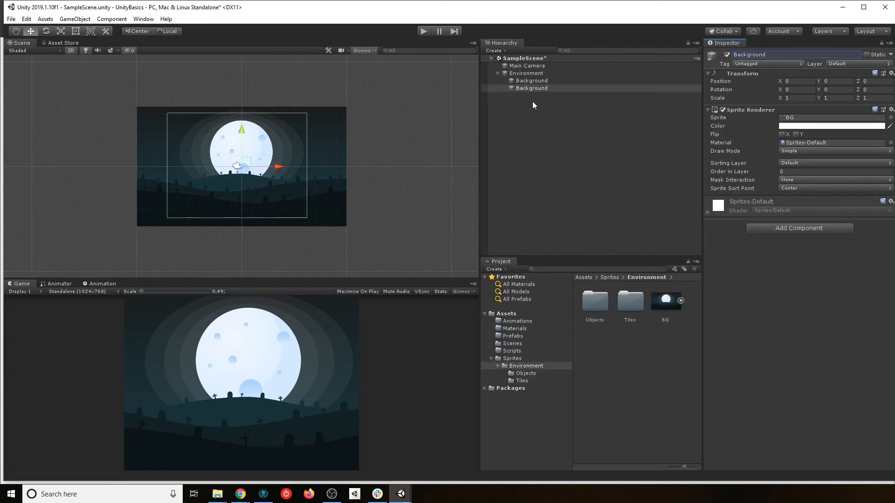
- Delete the sprite object renamed Background, keeping the original empty Background object
left_click(536, 88)
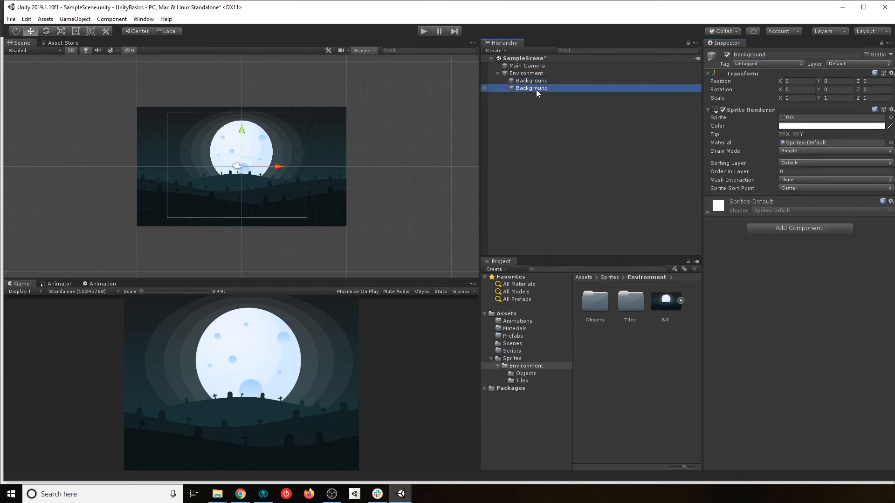
key("Delete")
- Add a Sprite Renderer component using the BG sprite to the Background object and save the scene
left_click(546, 81)
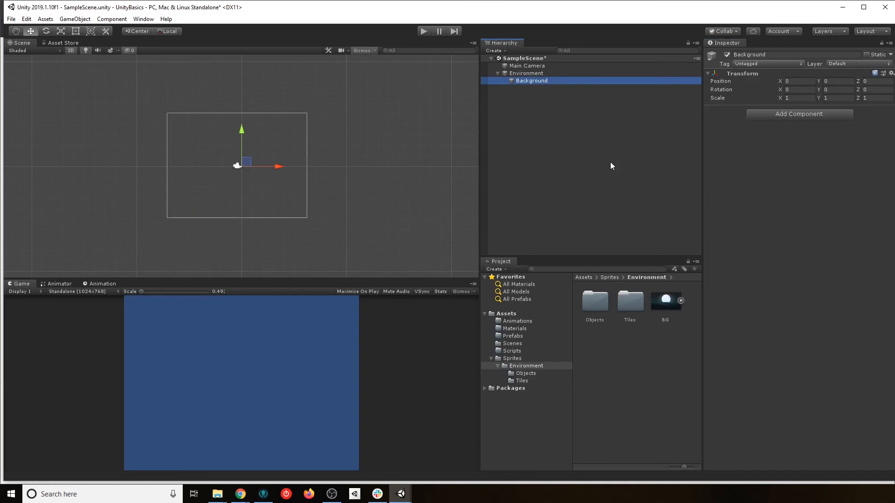
left_click(797, 113)
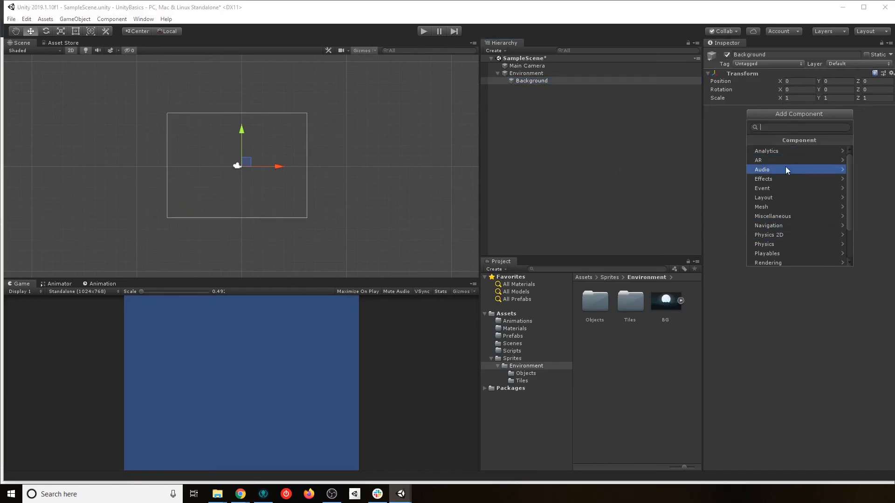
scroll(816, 236, "down", 3)
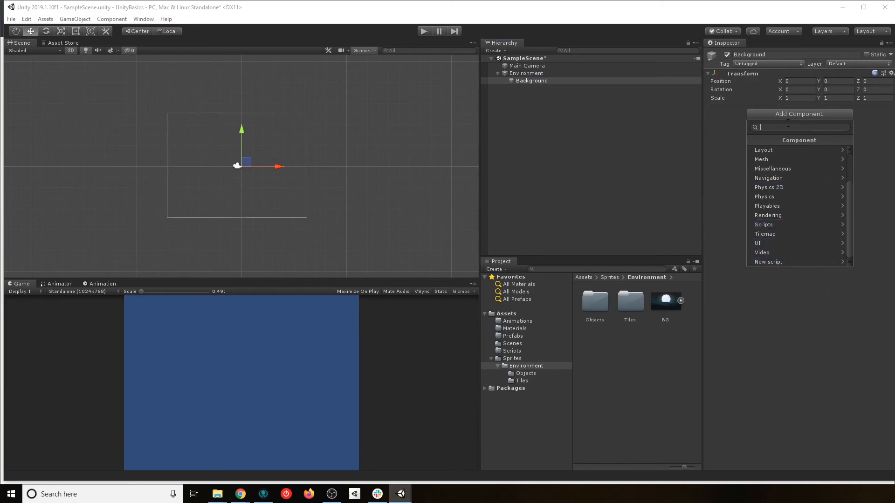
scroll(786, 223, "up", 3)
scroll(788, 226, "down", 3)
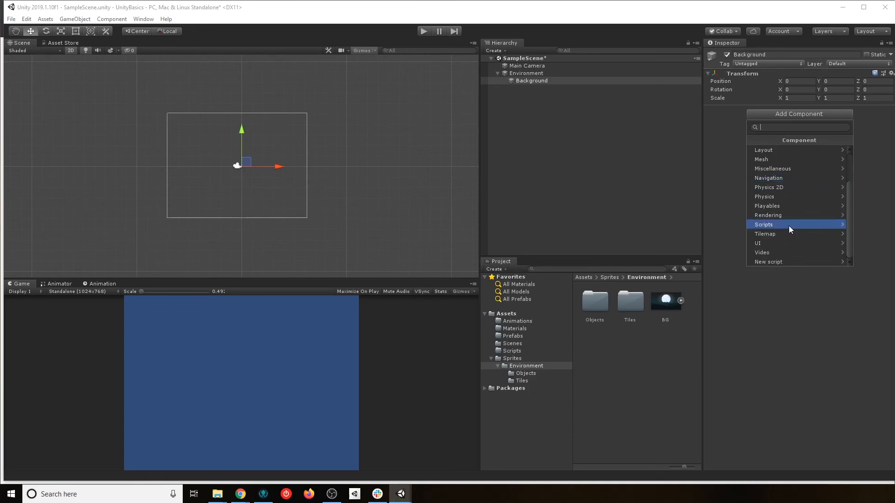
type("sprite")
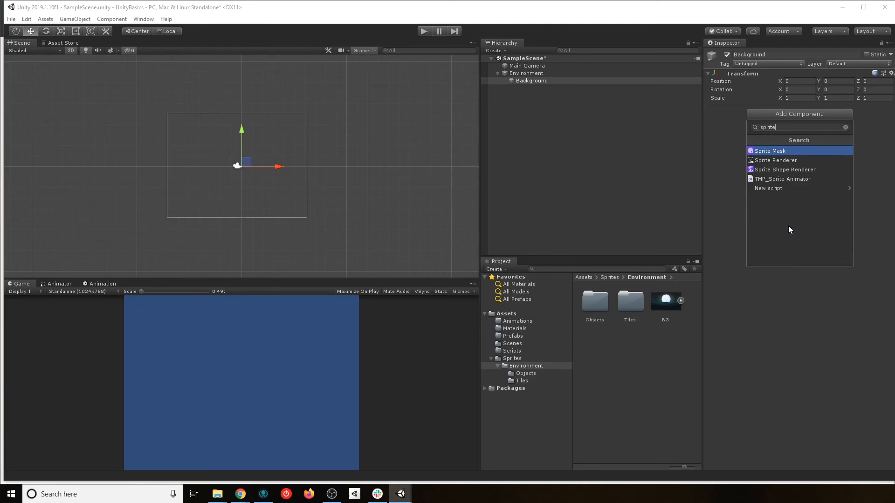
left_click(790, 159)
left_click_drag(659, 303, 803, 120)
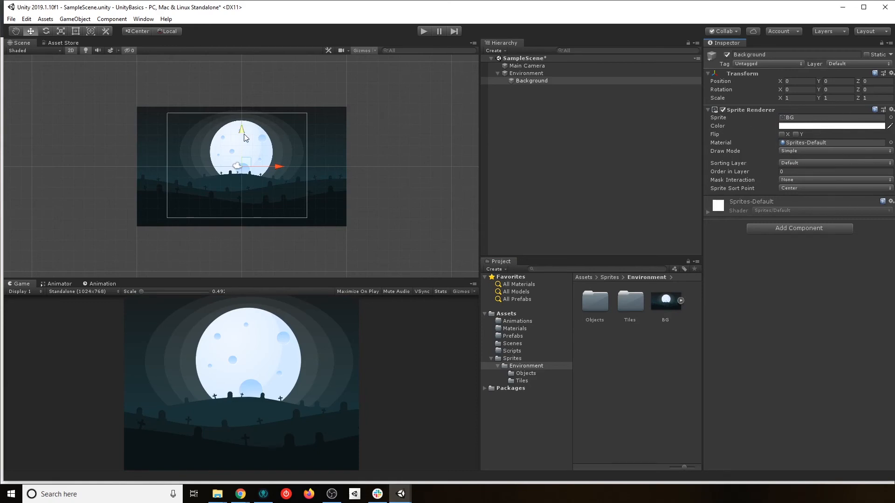
key("ctrl+s")
- Open the environment's Tiles sprite folder and create an empty top-level object named Platform
double_click(596, 303)
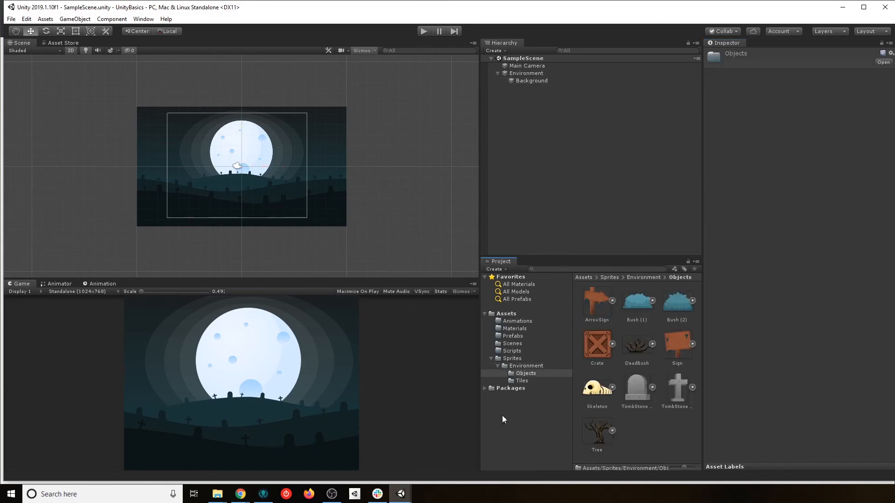
left_click(520, 381)
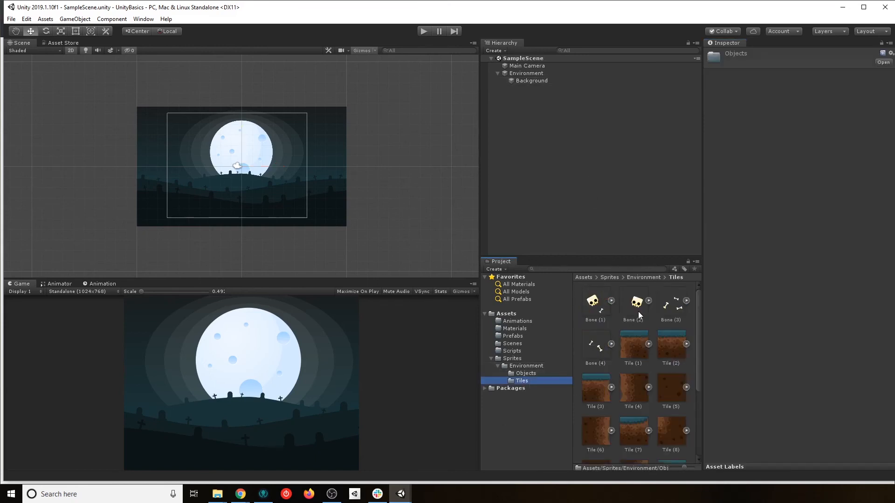
left_click(531, 81)
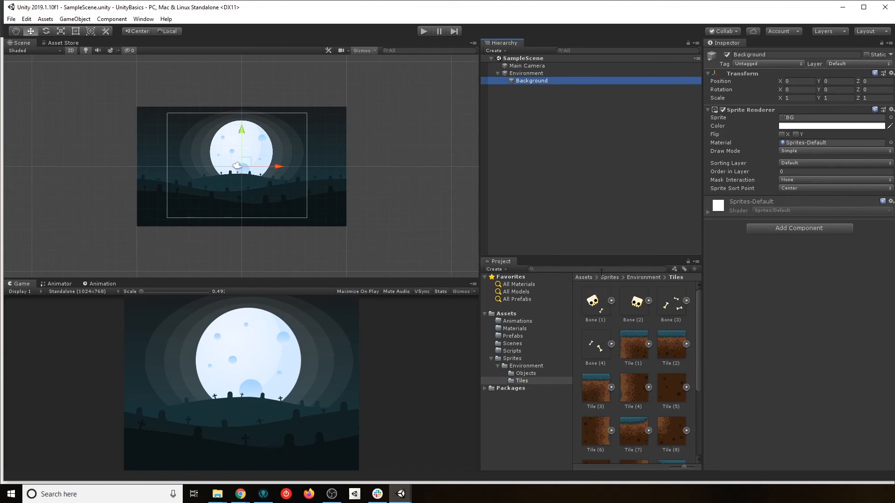
right_click(521, 116)
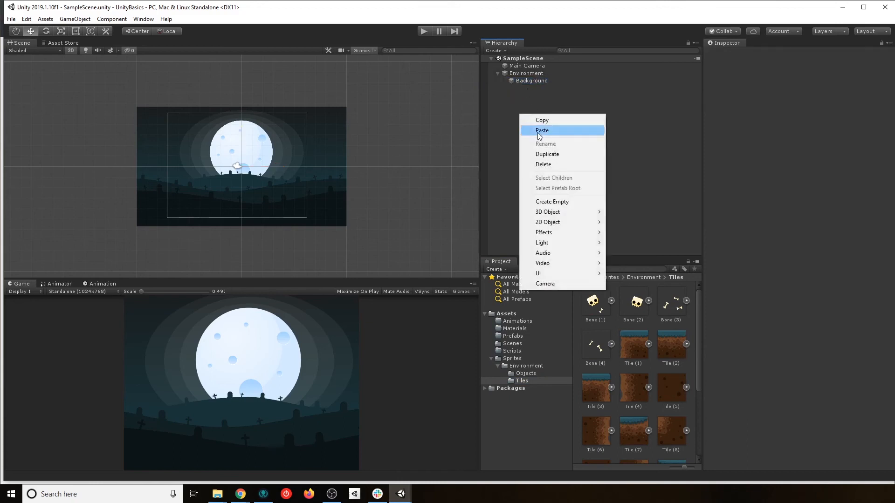
left_click(566, 202)
left_click(530, 89)
type("Platform")
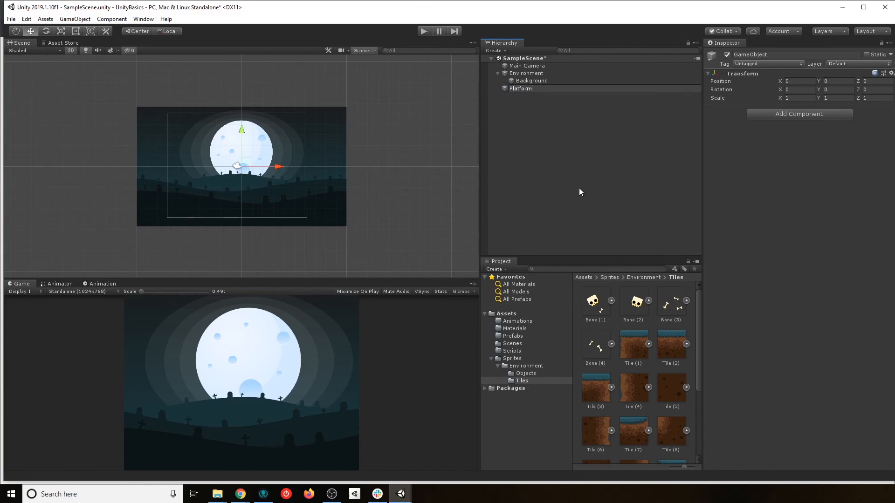
key("Return")
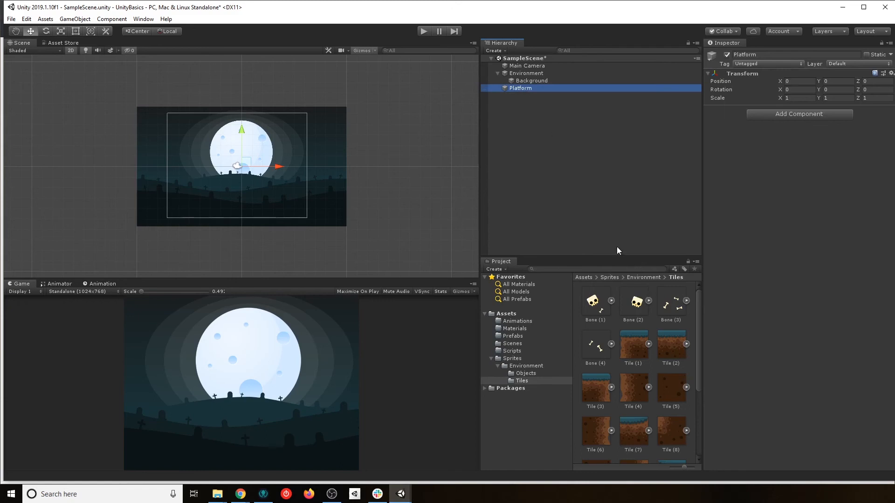
- Add the Tile (2) sprite to the scene as a child of Platform
scroll(643, 379, "down", 2)
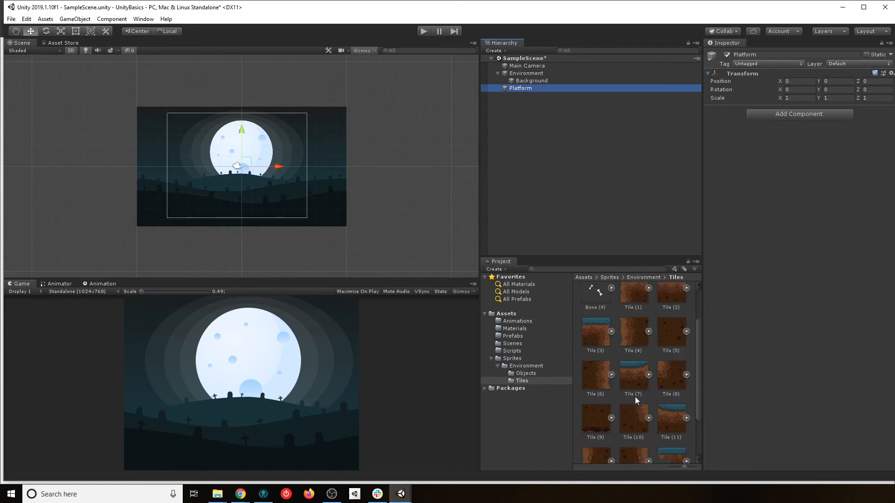
scroll(637, 395, "up", 1)
left_click(672, 315)
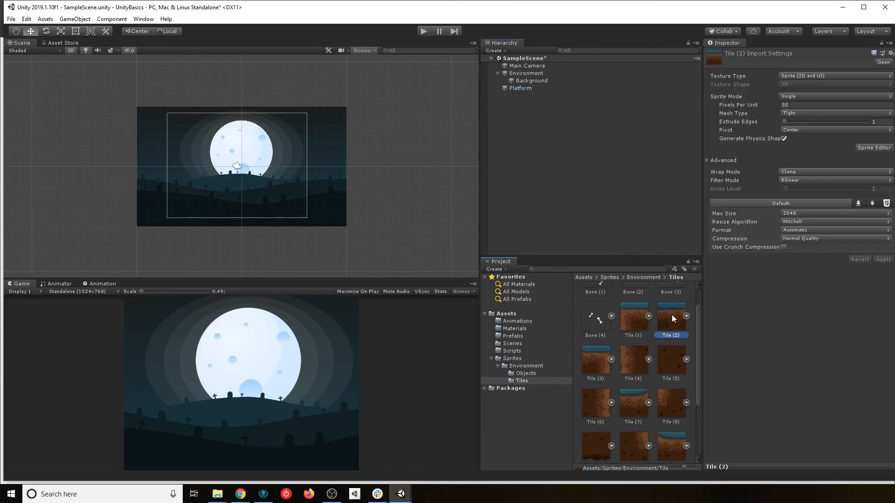
left_click_drag(670, 317, 523, 88)
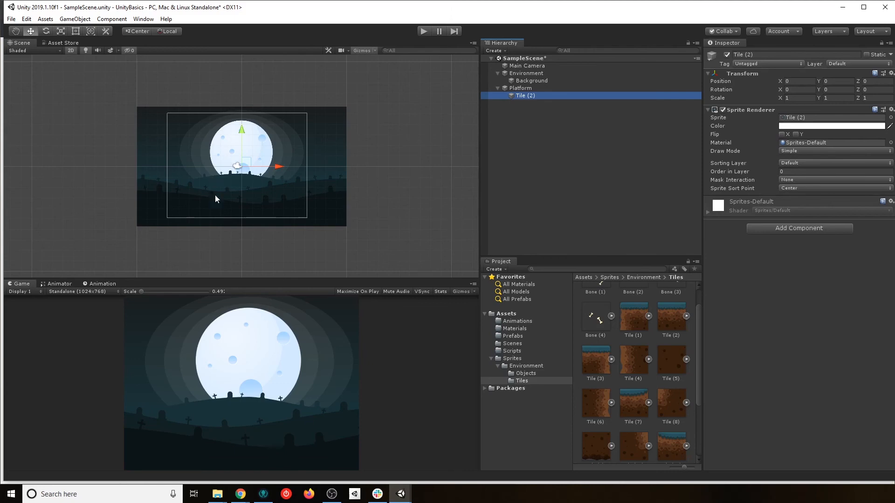
- Examine the depth placement of Tile (2) and the background in 3D, then frame the tile in the 2D view
left_click(70, 50)
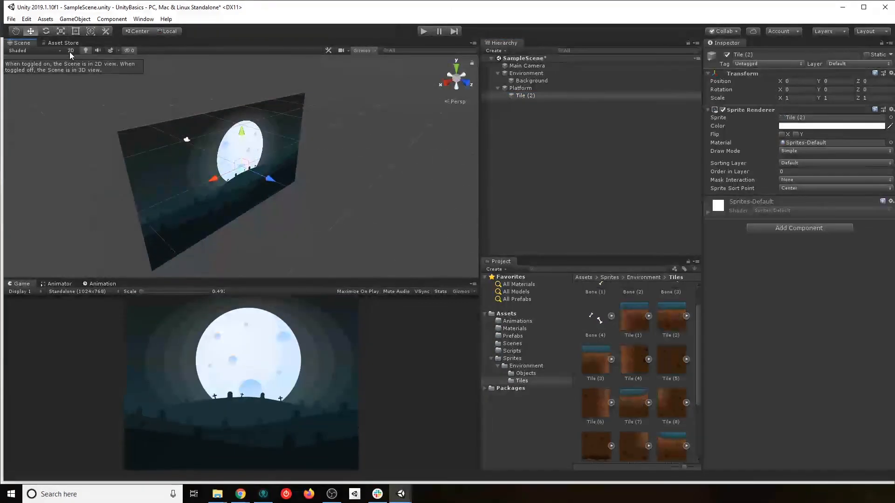
scroll(140, 182, "up", 3)
middle_click_drag(150, 183, 250, 180)
scroll(293, 164, "up", 4)
left_click_drag(250, 180, 299, 155, "alt")
middle_click_drag(298, 156, 191, 206)
scroll(222, 199, "down", 4)
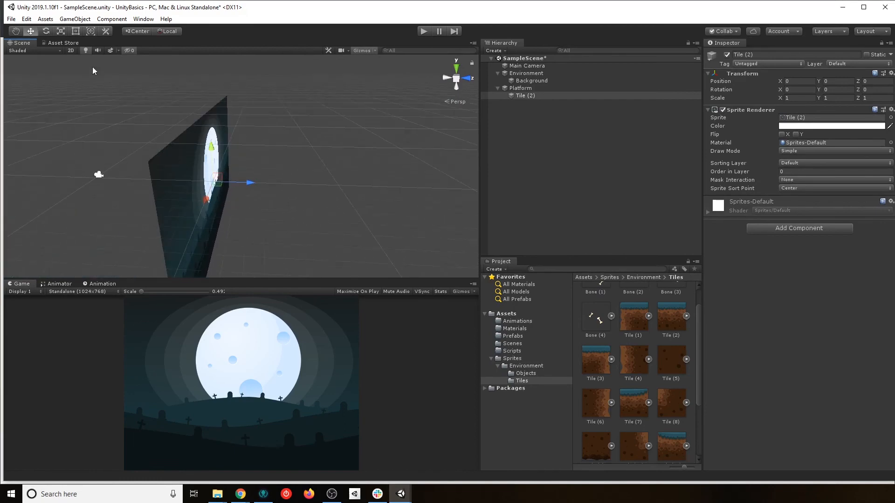
left_click(71, 50)
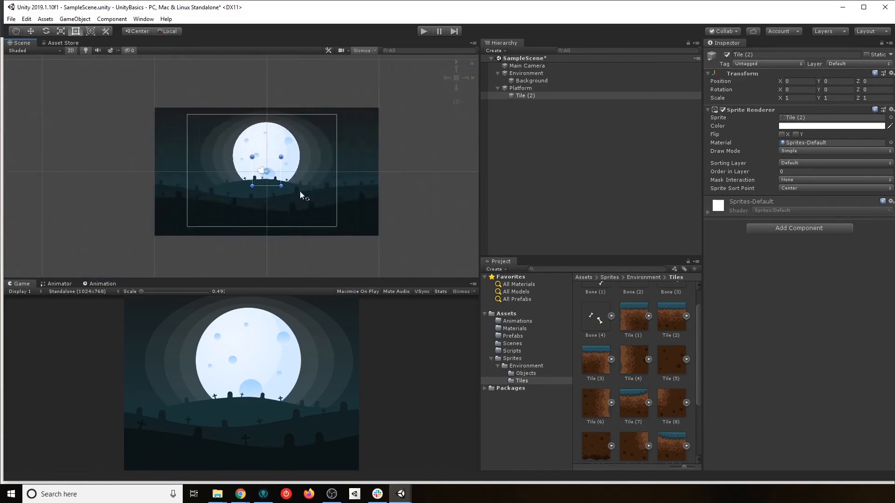
double_click(526, 96)
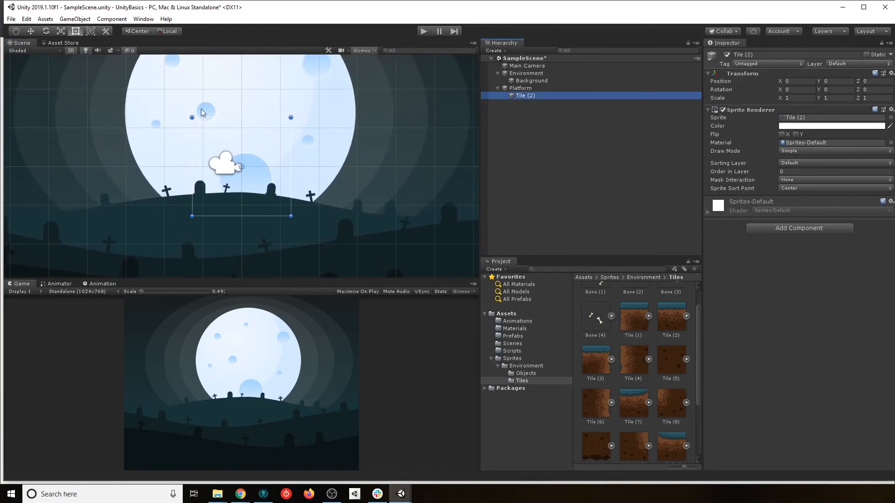
scroll(286, 221, "down", 5)
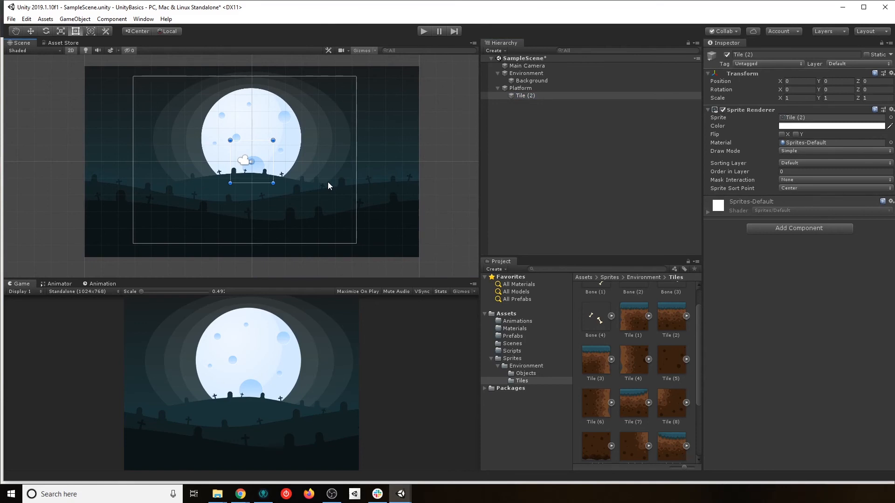
- Open the sorting layer settings from the Background object's Sprite Renderer and add a sorting layer named Background
left_click(526, 88)
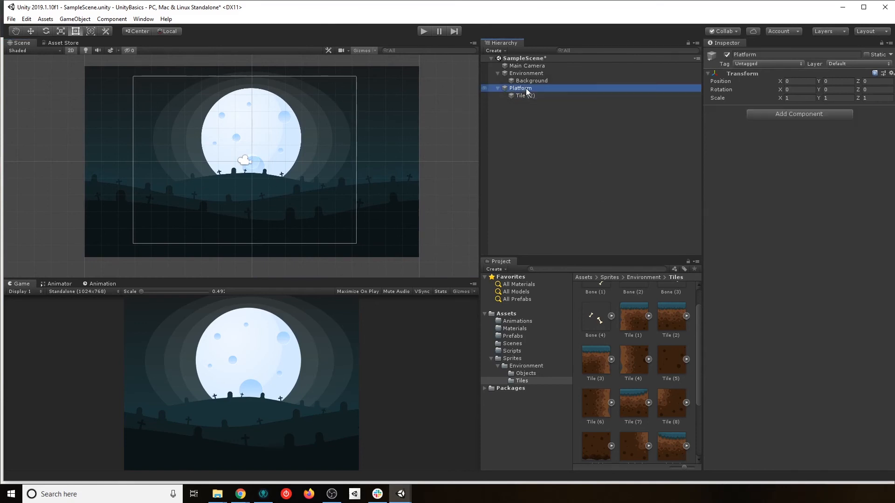
left_click(536, 81)
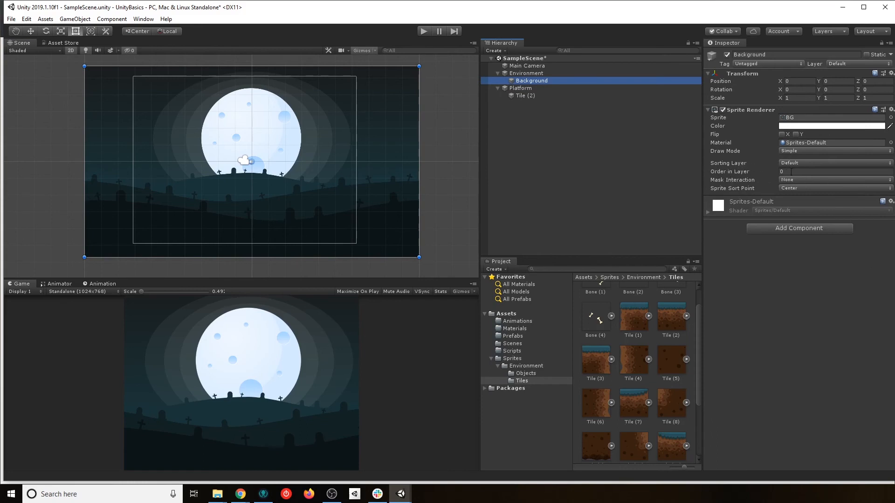
left_click(816, 164)
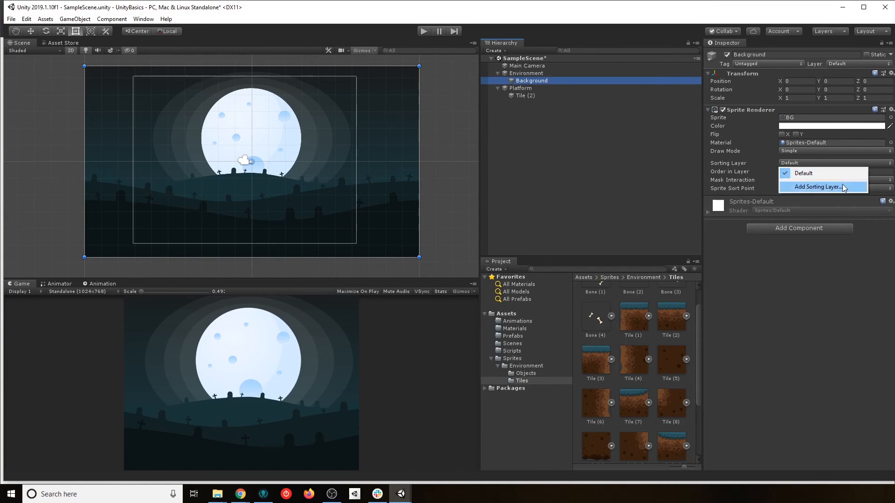
left_click(821, 186)
left_click(808, 90)
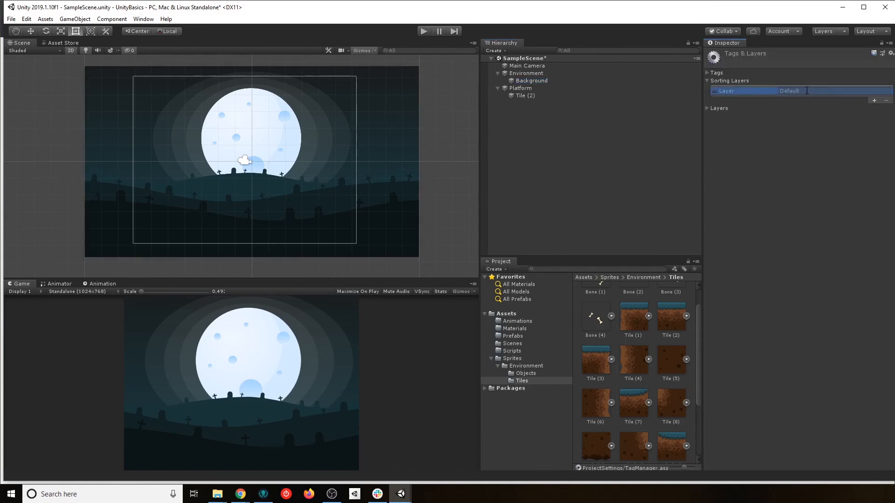
left_click(536, 82)
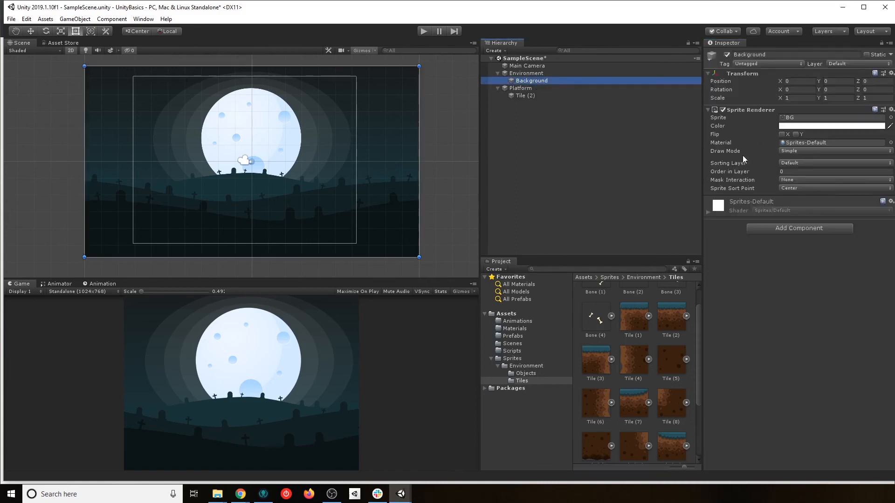
left_click(786, 163)
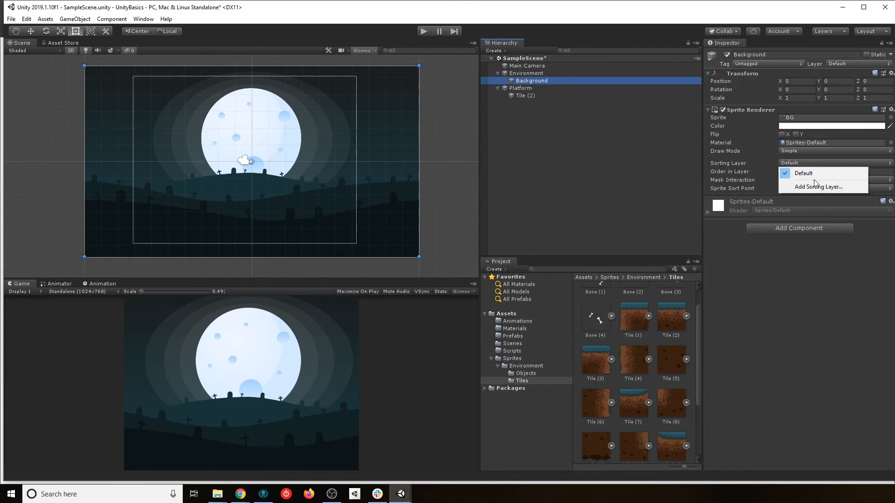
left_click(802, 187)
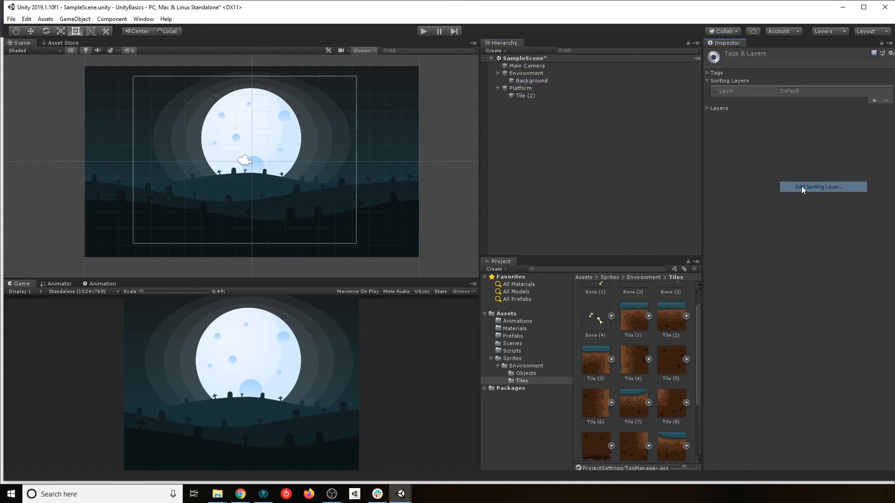
left_click(874, 101)
left_click(808, 99)
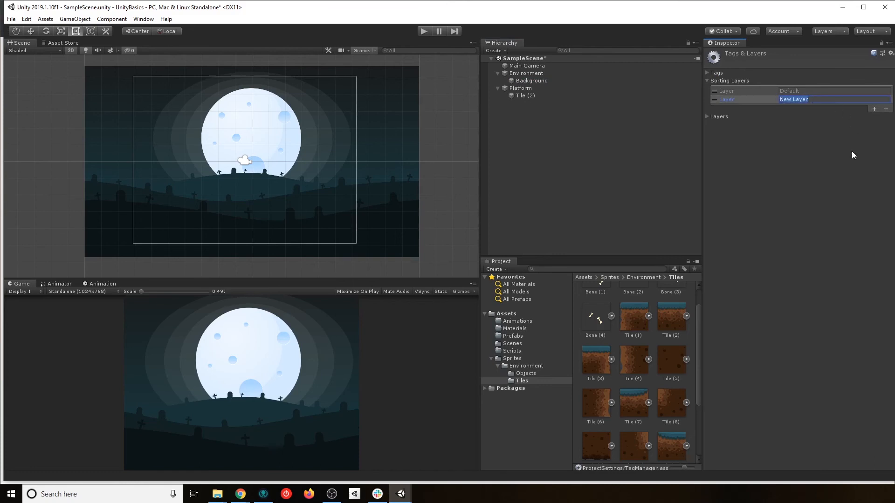
type("Background")
- Add a second sorting layer named Tiles below the Background layer
left_click(875, 109)
left_click(833, 108)
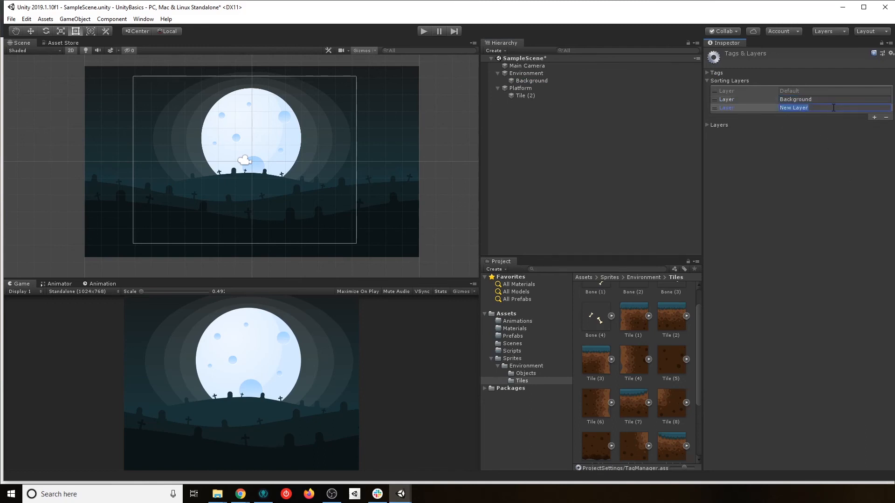
type("Tiles")
left_click_drag(717, 108, 718, 117)
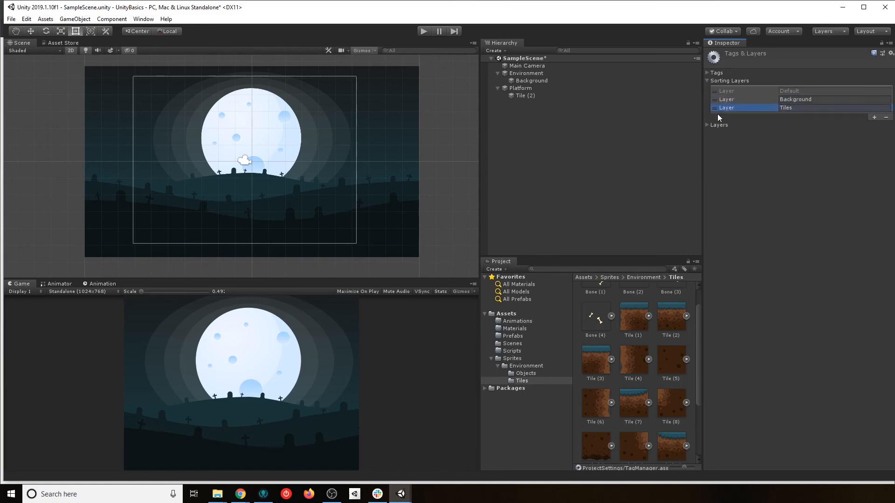
- Assign the Background object to the Background sorting layer and Tile (2) to the Tiles sorting layer
left_click(536, 80)
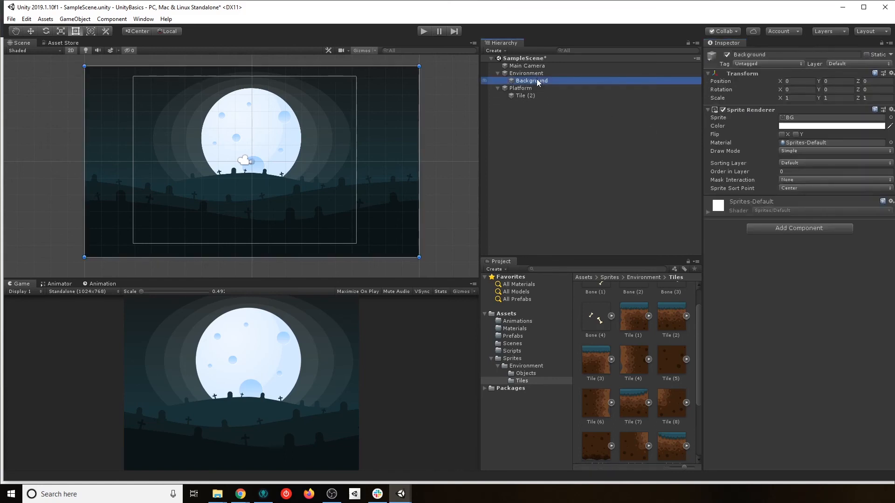
left_click(790, 163)
left_click(797, 183)
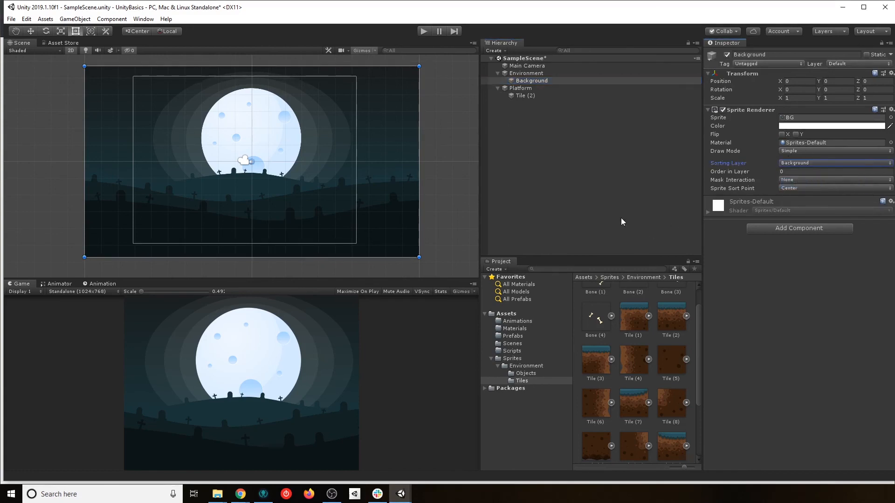
left_click(524, 96)
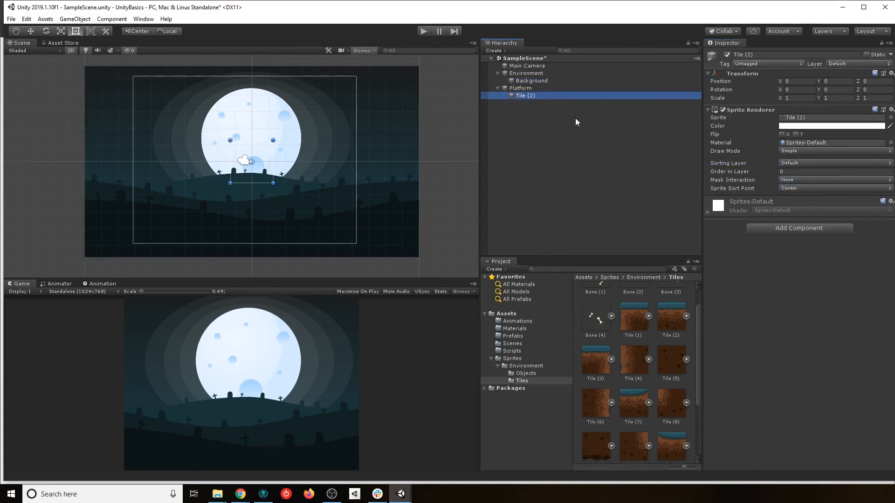
left_click(793, 163)
left_click(812, 194)
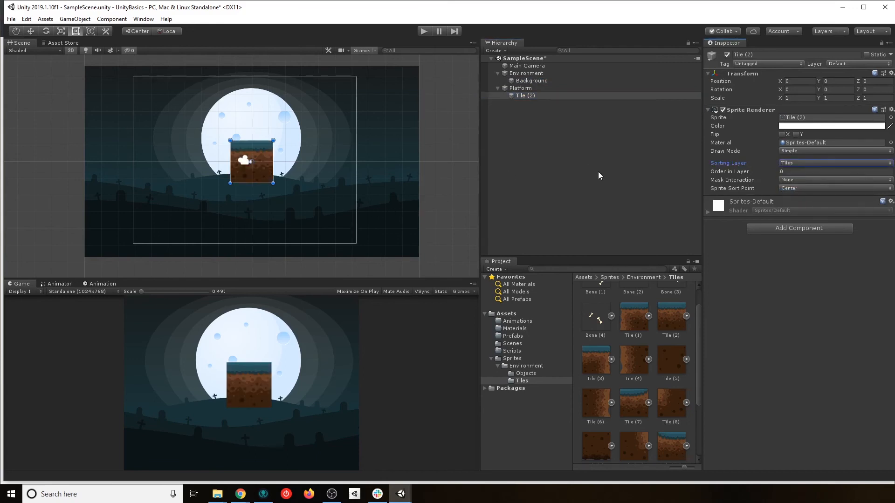
left_click(525, 90)
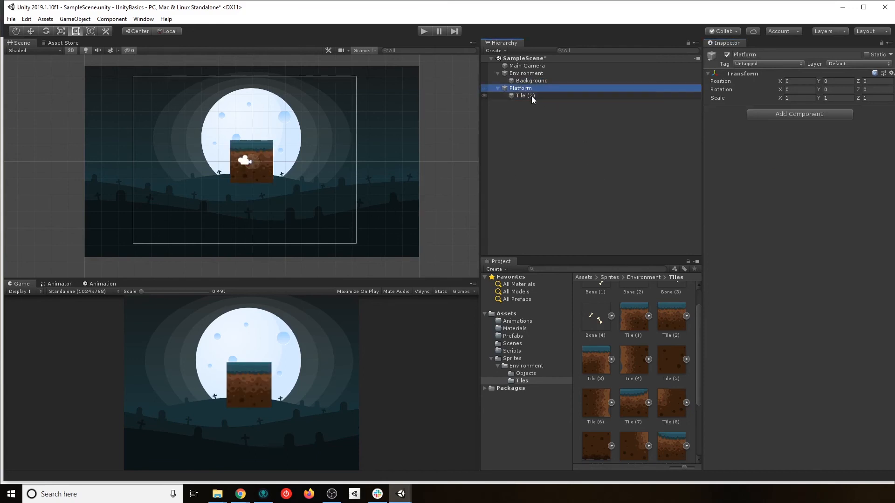
left_click(531, 96)
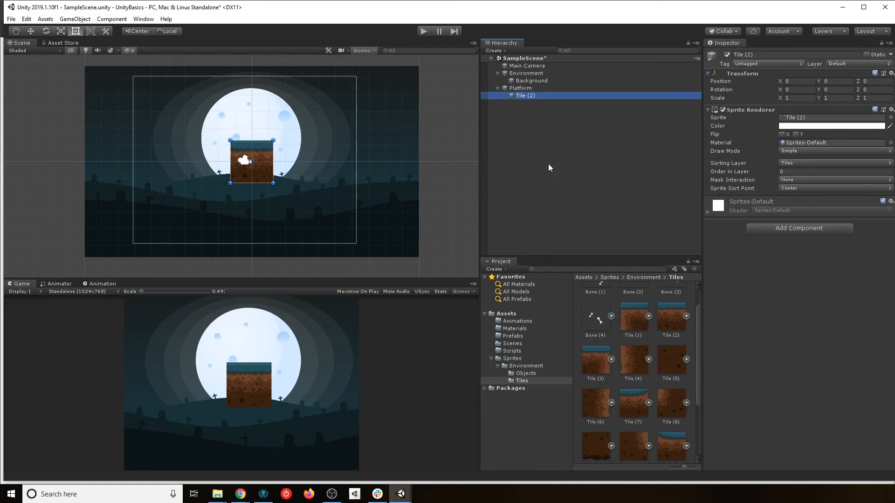
left_click(523, 89)
left_click(527, 95)
left_click(521, 88)
left_click(525, 96)
- Switch to Chrome to examine the platform layout in the reference Unity WebGL game, and return to Unity
left_click(241, 495)
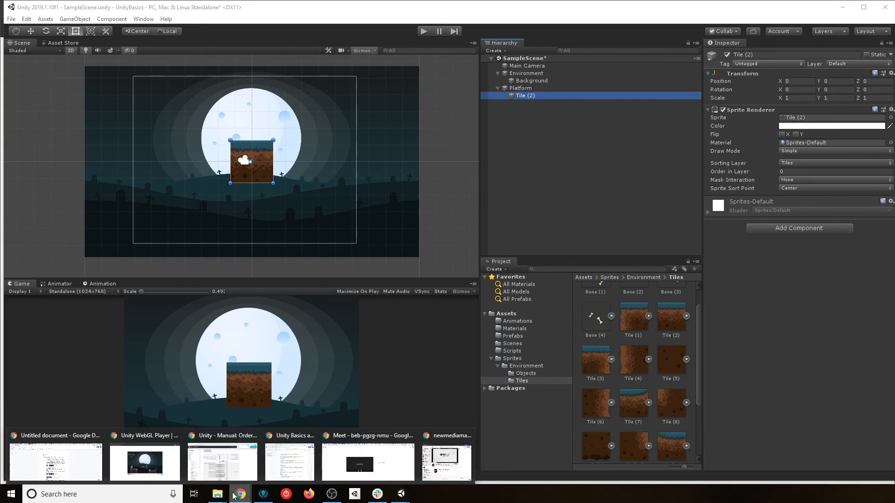
left_click(147, 466)
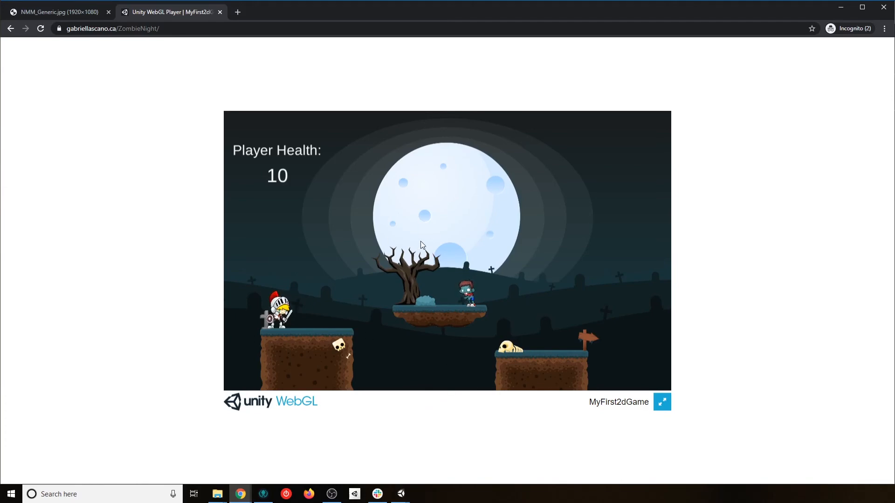
key("alt+Tab")
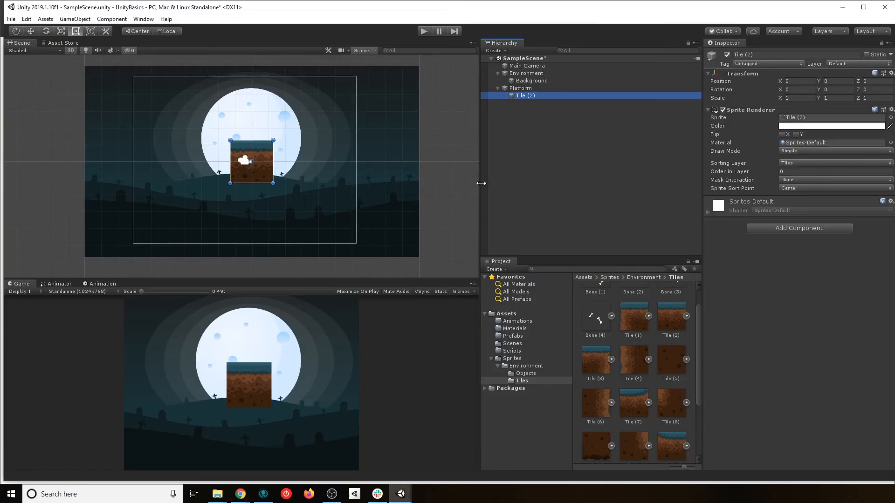
key("alt+Tab")
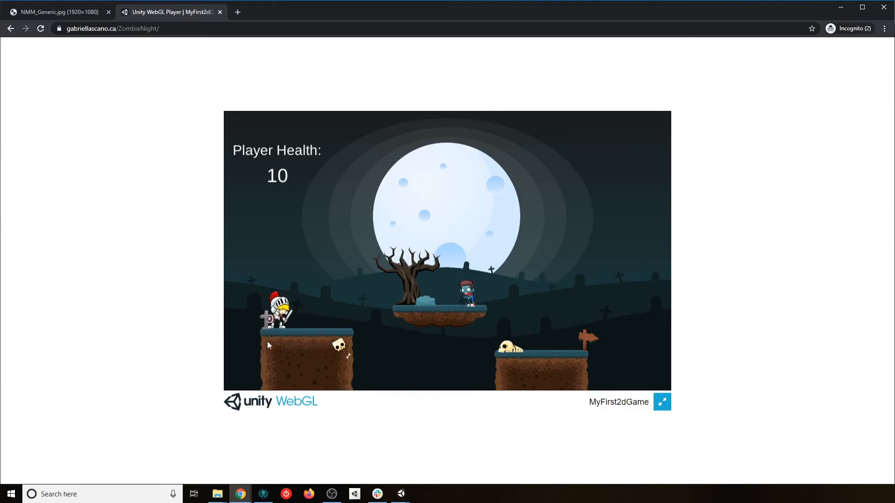
key("alt+Tab")
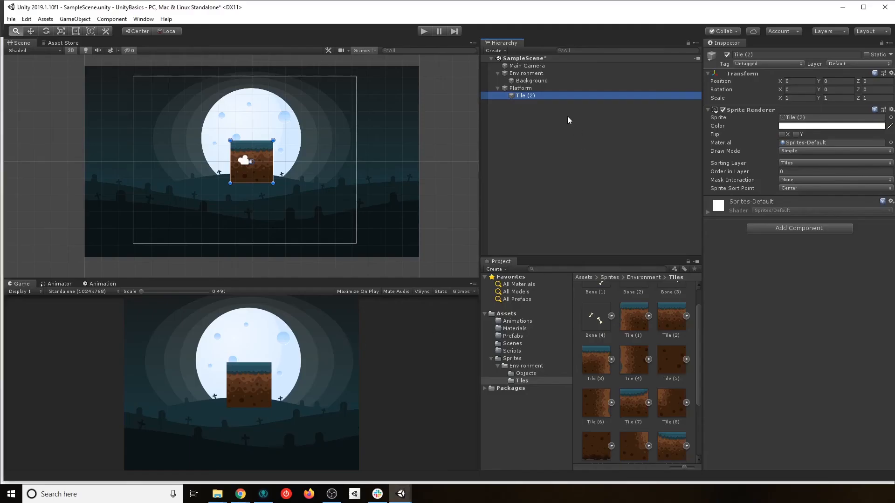
- Rename Tile (2) under Platform as Tile Top Middle
left_click(537, 95)
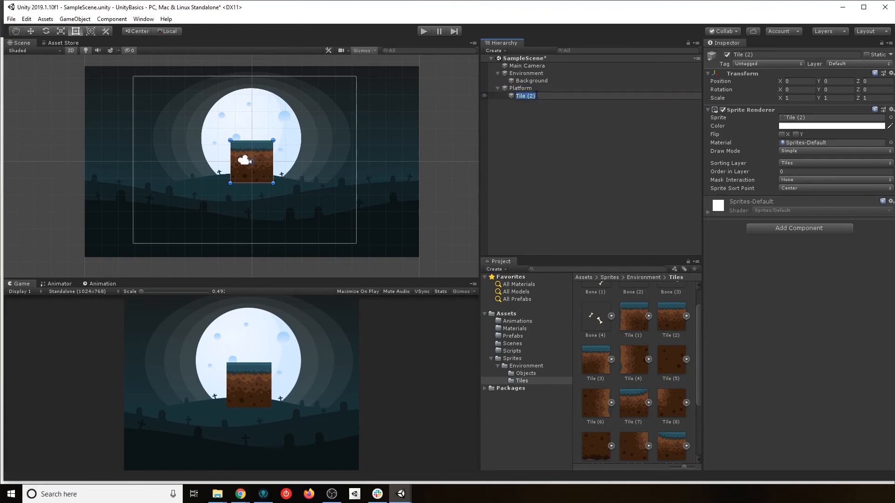
key("Right")
key("shift+Left")
key("shift+Left")
type("Top Middle")
key("Return")
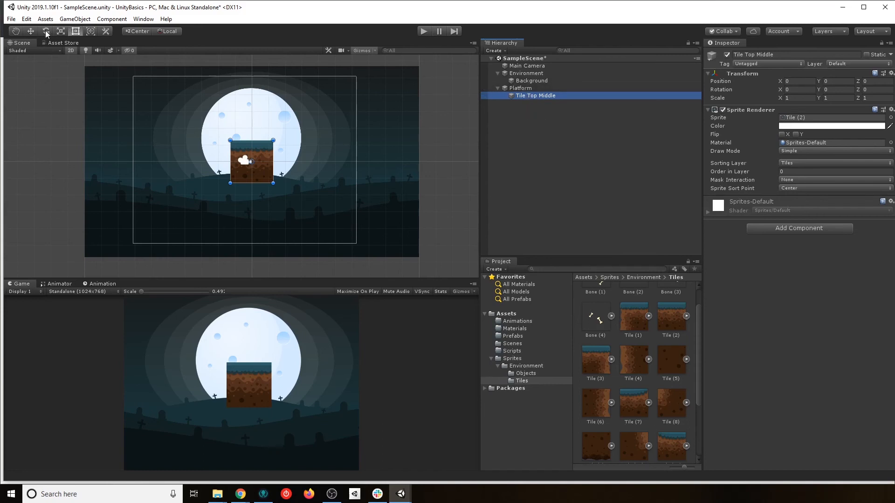
- Activate the Move tool and add the Tile (1) and Tile (3) sprites as children of Platform
left_click(31, 31)
left_click(528, 88)
left_click(529, 97)
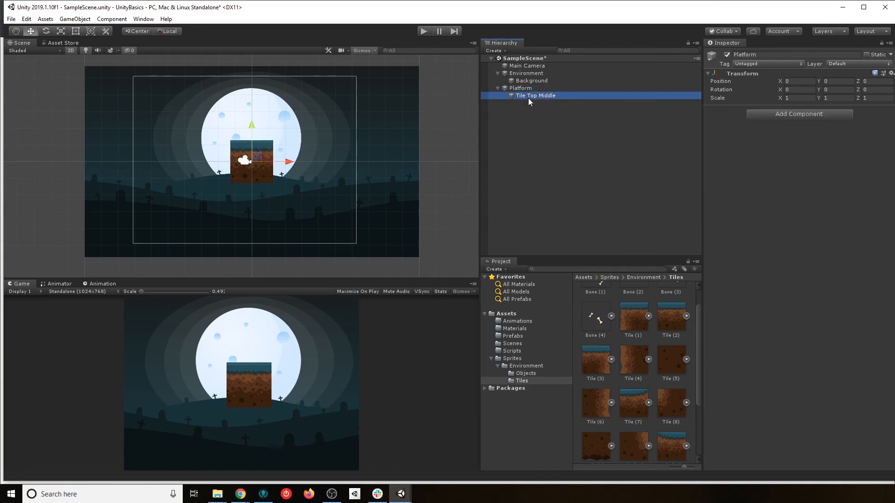
scroll(644, 388, "up", 2)
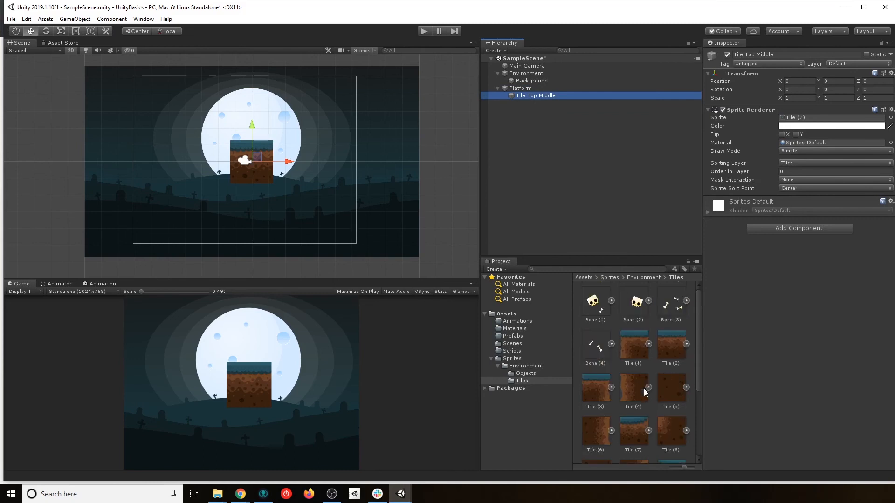
left_click_drag(634, 348, 525, 91)
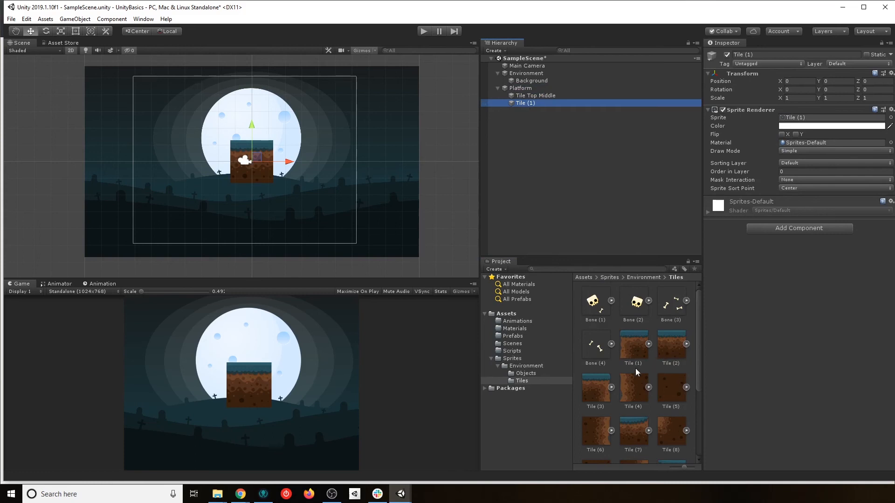
left_click_drag(598, 386, 520, 94)
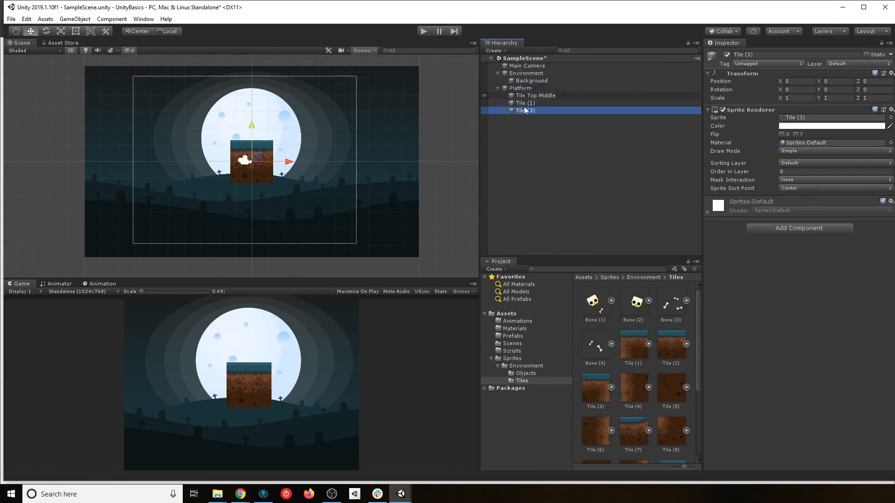
- Try moving Tile (1) along the X axis to -4 and undo the move
left_click(527, 104)
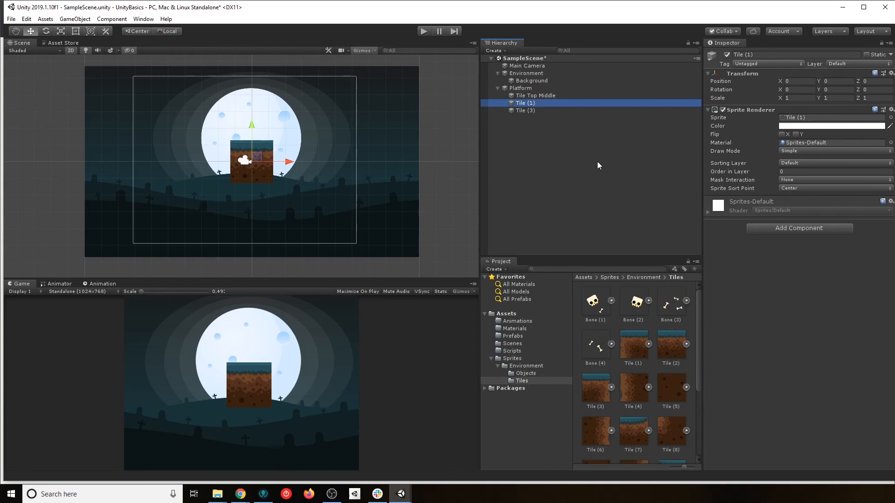
left_click_drag(286, 164, 226, 164)
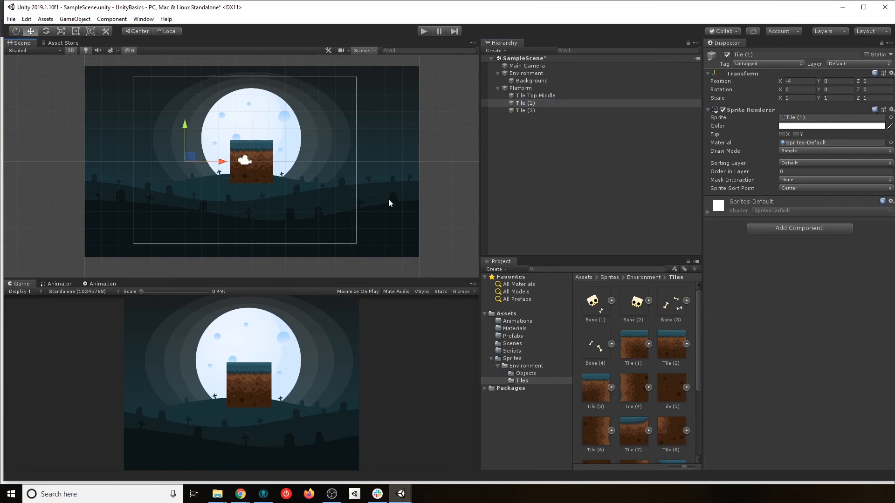
key("ctrl+z")
- Set the sorting layer of both Tile (1) and Tile (3) to Tiles
left_click(534, 110, "ctrl")
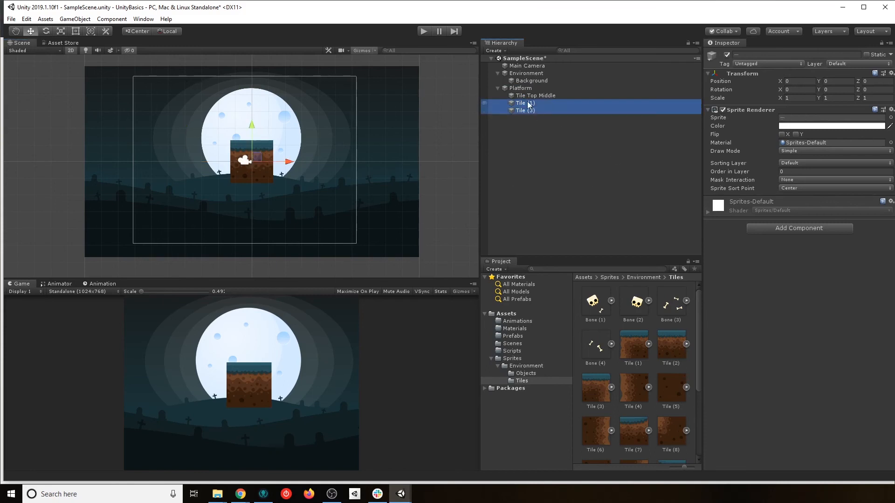
left_click(801, 164)
left_click(814, 193)
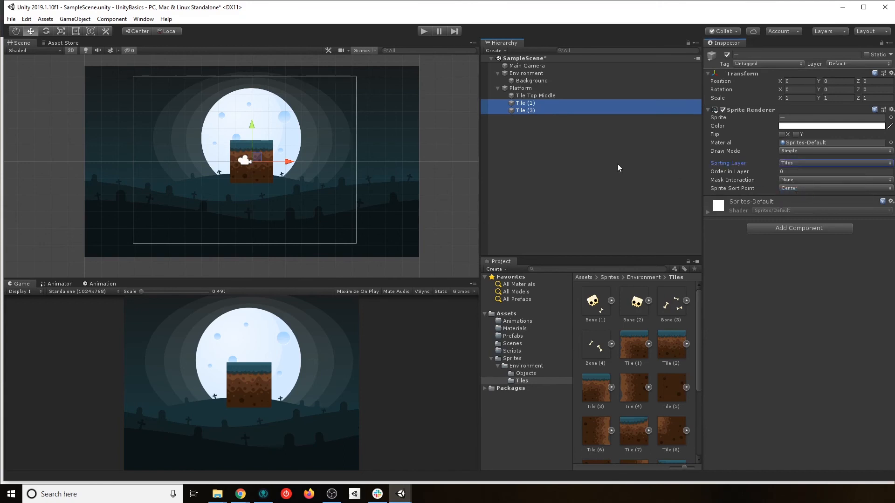
- Try moving Tile (1) to the left of the top middle tile, to about X -2.23, and undo the move
left_click(534, 122)
left_click(534, 105)
left_click_drag(290, 162, 228, 161)
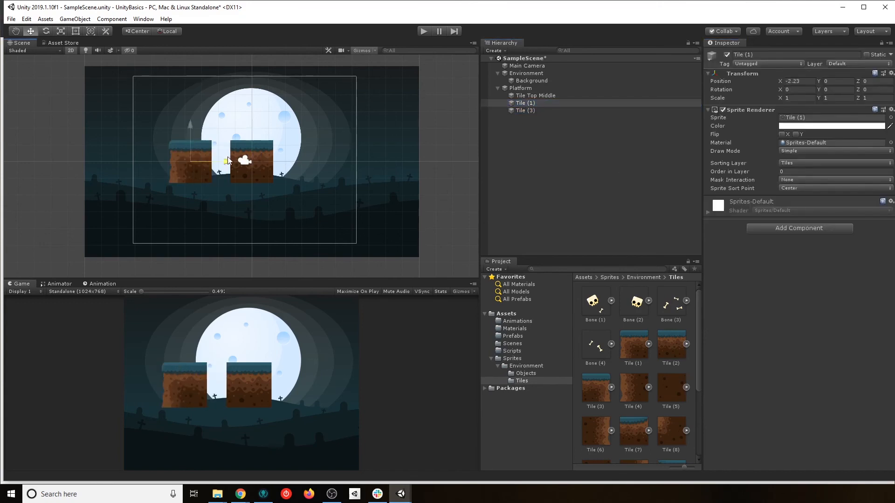
key("ctrl+z")
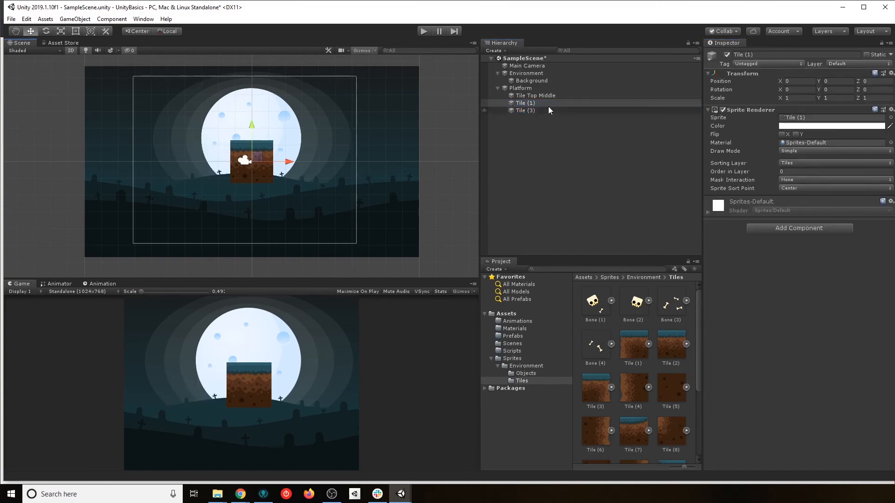
- Rename Tile (1) under Platform as Tile Top Left
left_click(537, 103)
type("Tile TopLeft")
key("BackSpace")
key("BackSpace")
key("BackSpace")
type("Left")
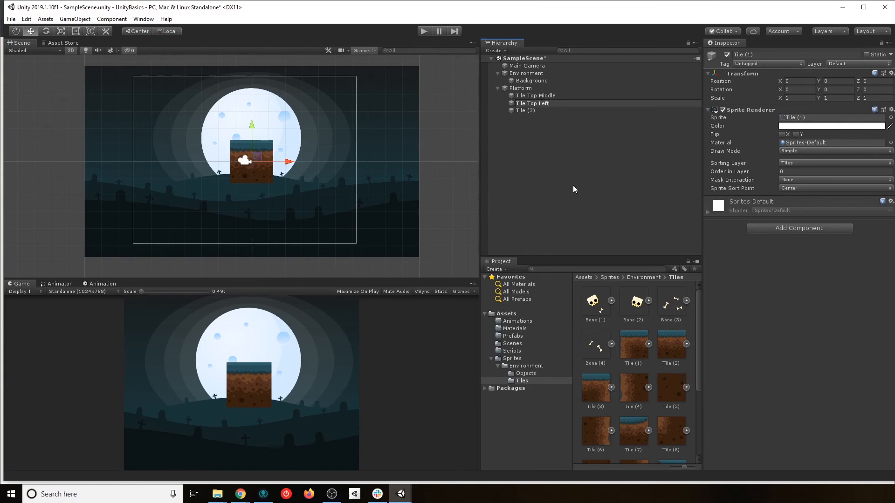
key("Return")
- Rename Tile (3) under Platform as Tile Top Right
left_click(535, 110)
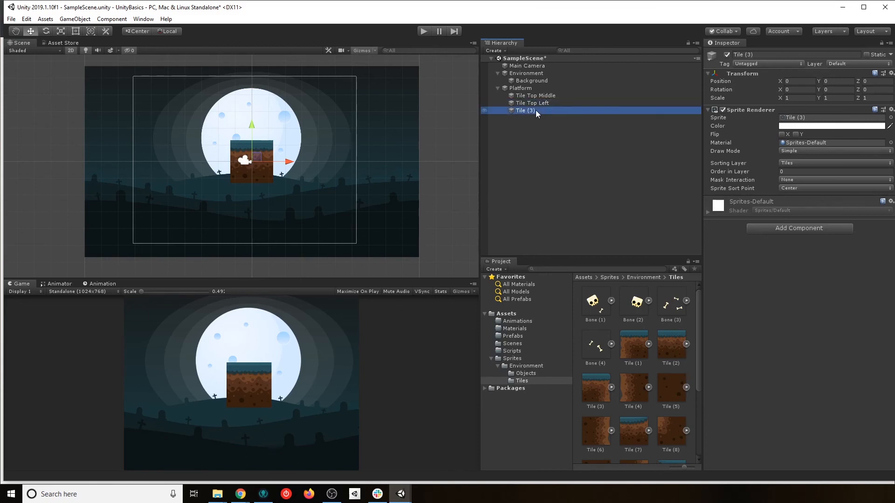
key("F2")
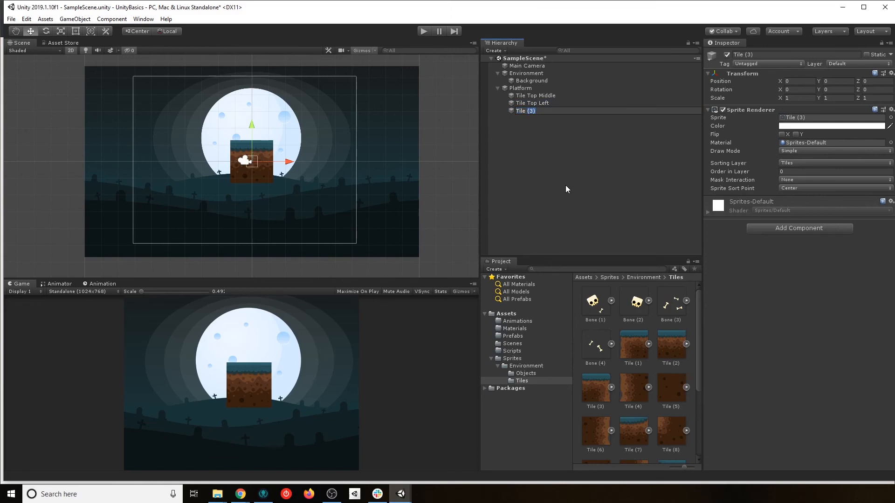
type("Top Rig")
type("ht")
key("Return")
left_click(535, 104)
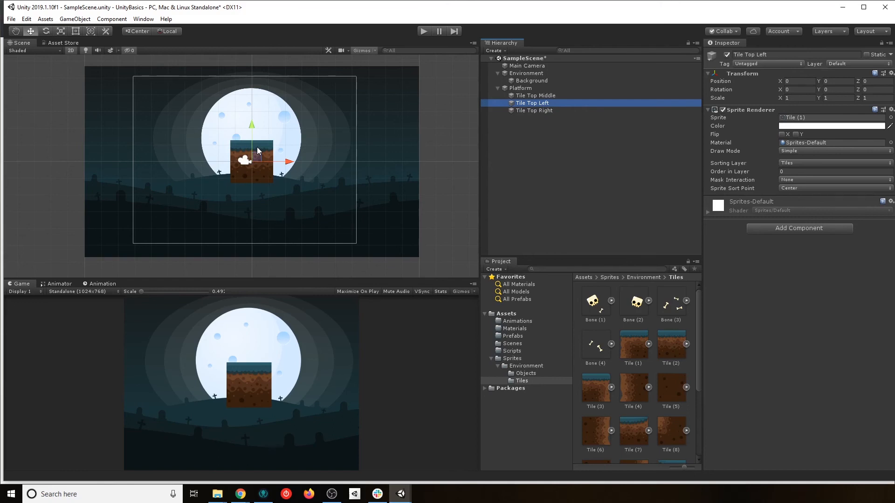
- Create a 3D Quad object in the scene and deactivate the Platform object
left_click(532, 142)
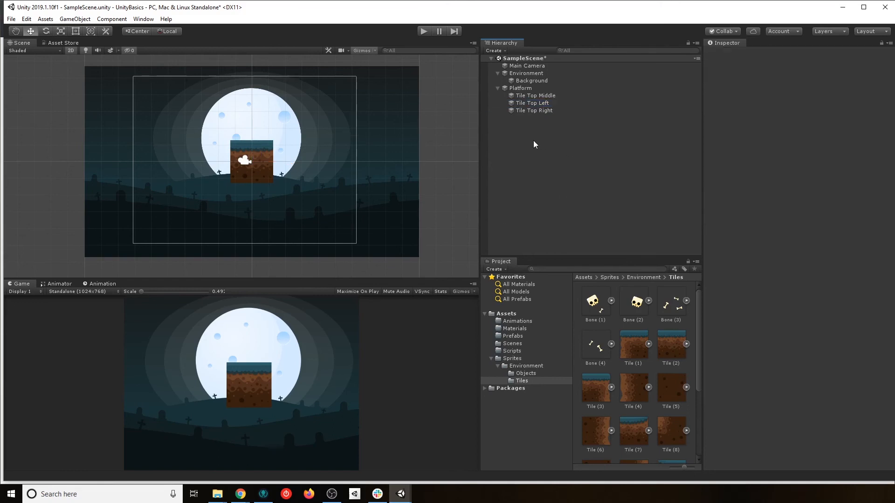
right_click(521, 143)
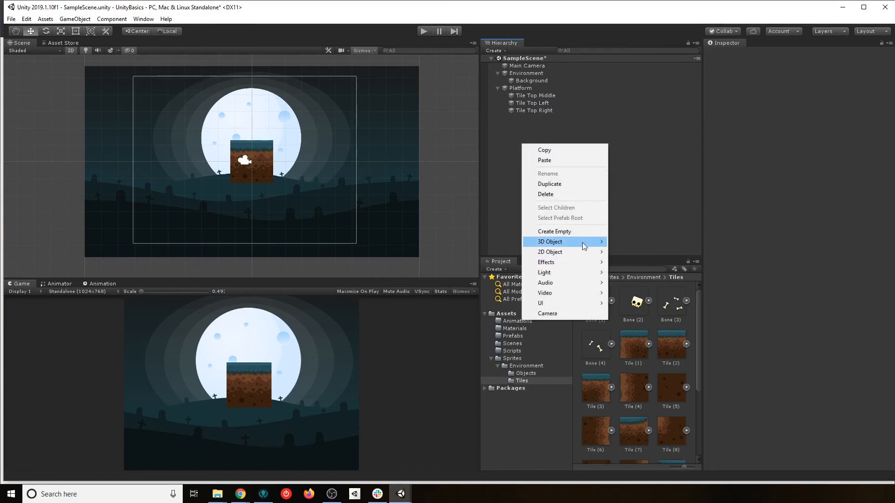
mouse_move(582, 243)
left_click(644, 295)
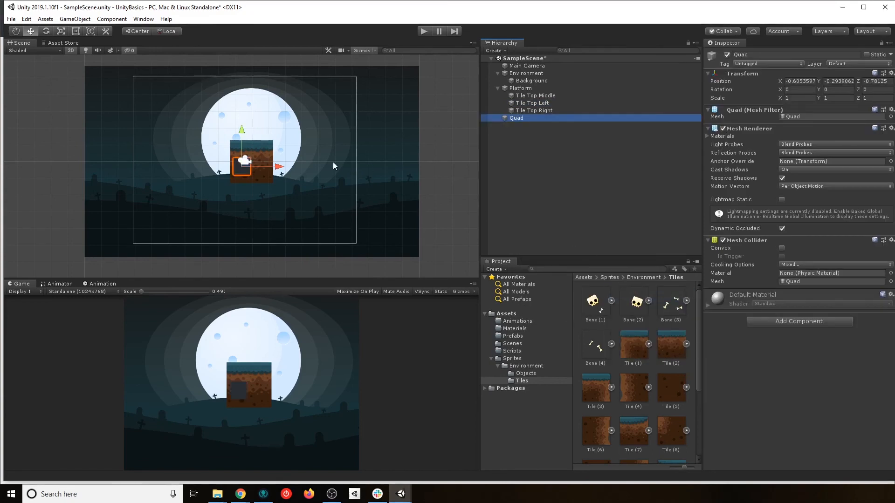
scroll(225, 195, "up", 5)
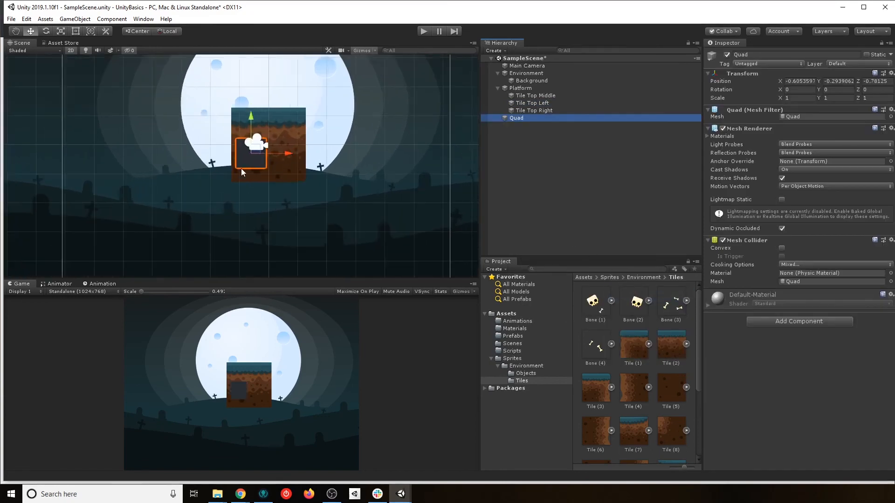
left_click(546, 88)
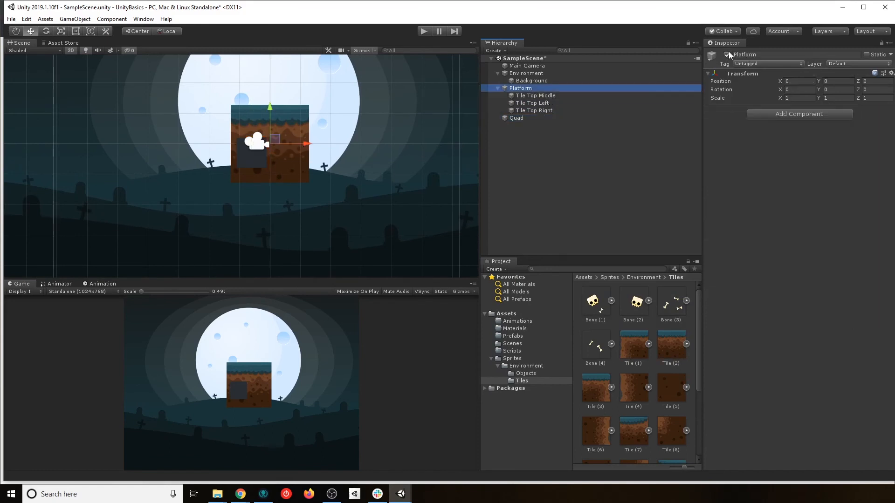
left_click(727, 54)
- Duplicate the Quad twice and line the copies up edge to edge on its right, the first at X 0.39
left_click(518, 118)
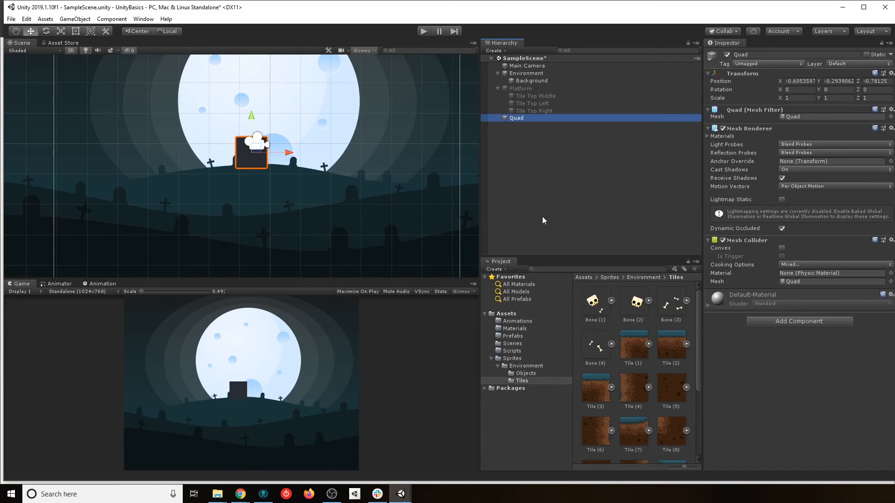
key("ctrl+d")
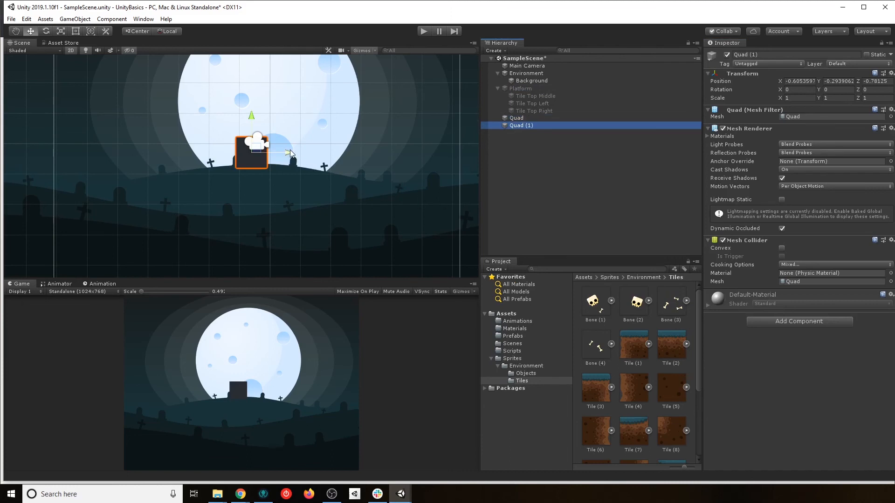
left_click_drag(291, 150, 313, 156)
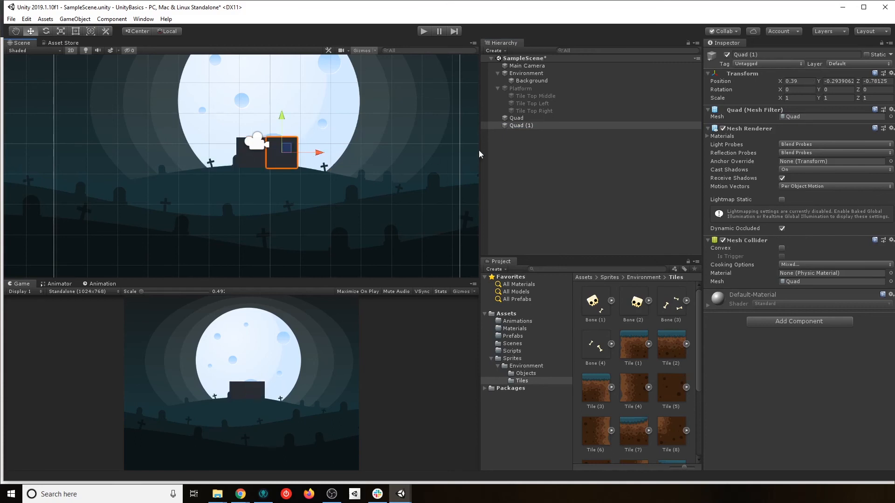
left_click(520, 125)
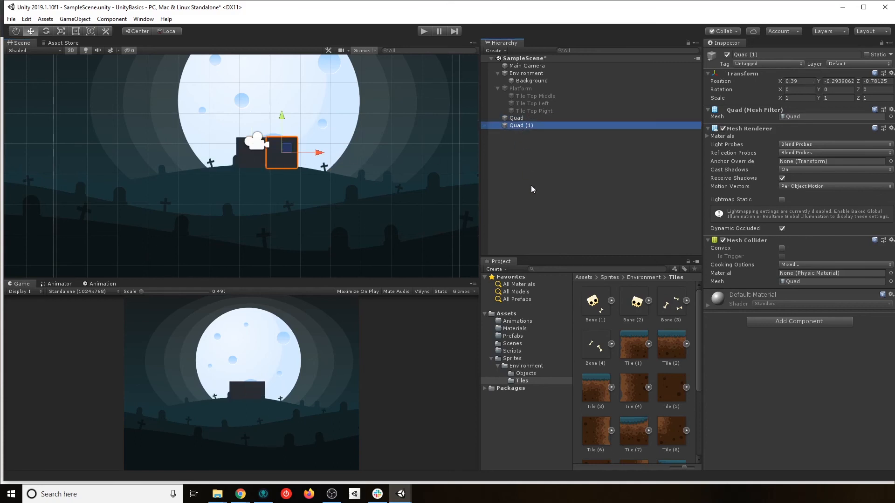
key("ctrl+d")
left_click_drag(319, 152, 351, 150)
- Delete all three quads and reactivate the Platform object
left_click(518, 118)
left_click(519, 134, "shift")
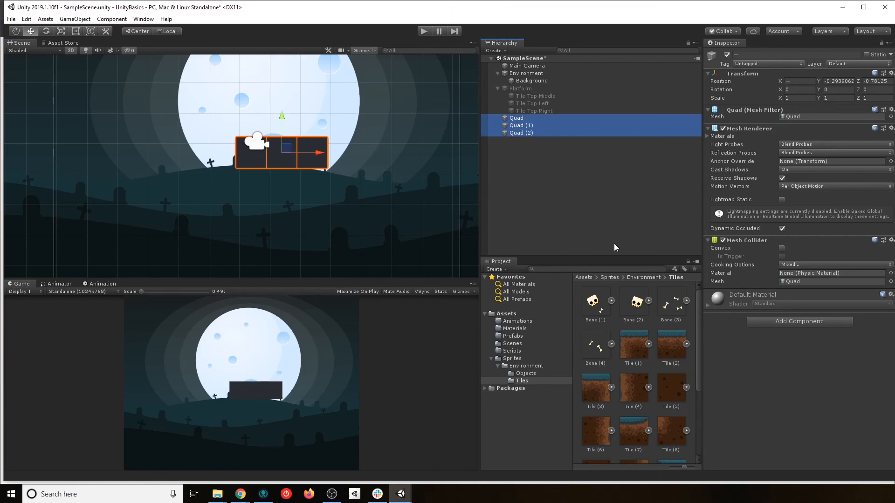
key("Delete")
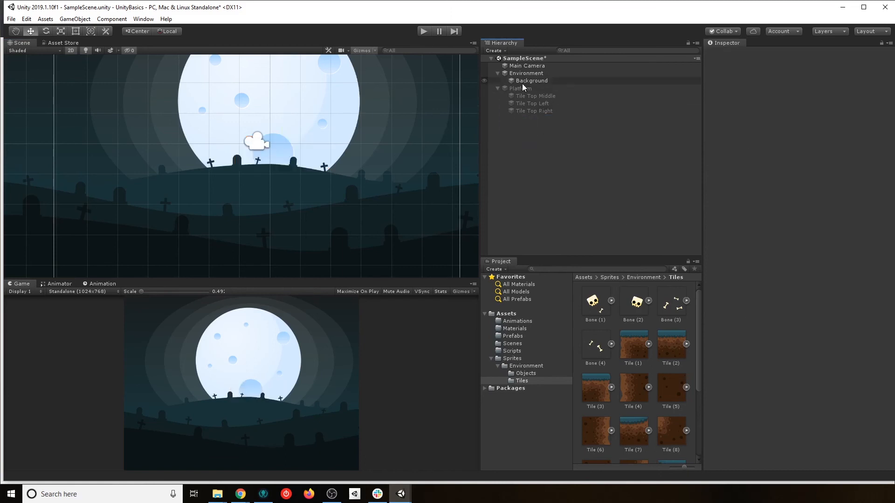
left_click(525, 89)
left_click(727, 55)
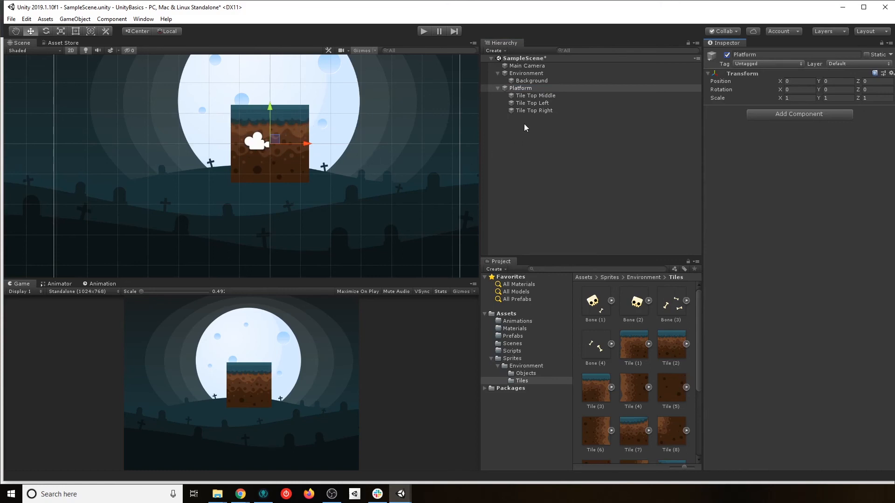
- Move Tile Top Middle left along the X axis until it sits flush against the other tiles, at X -2.559
left_click(545, 104)
left_click(537, 97)
left_click_drag(309, 149, 218, 144)
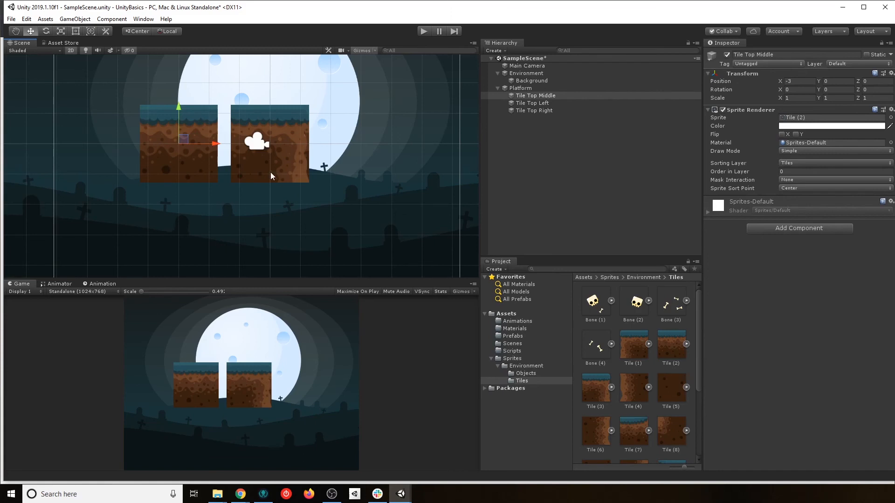
scroll(168, 140, "up", 5)
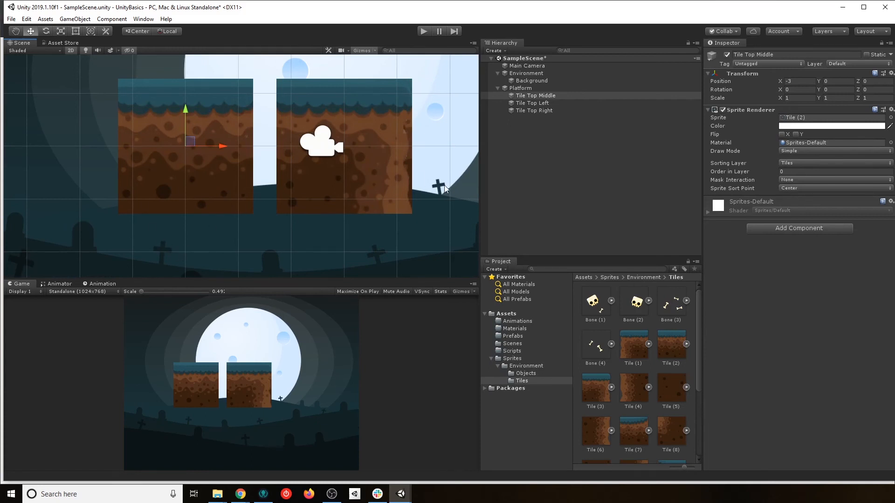
left_click_drag(222, 146, 244, 147)
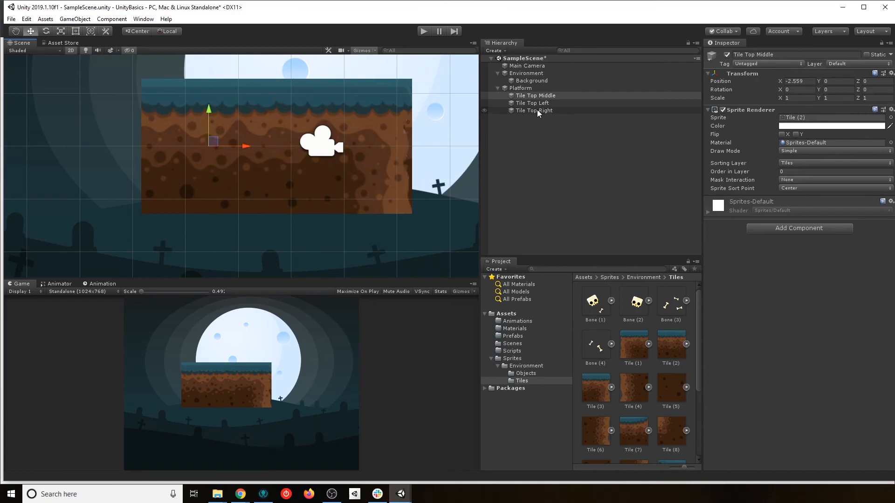
- Try an X position of -2.6 for Tile Top Middle and undo the change
left_click(814, 80)
type("-2.6")
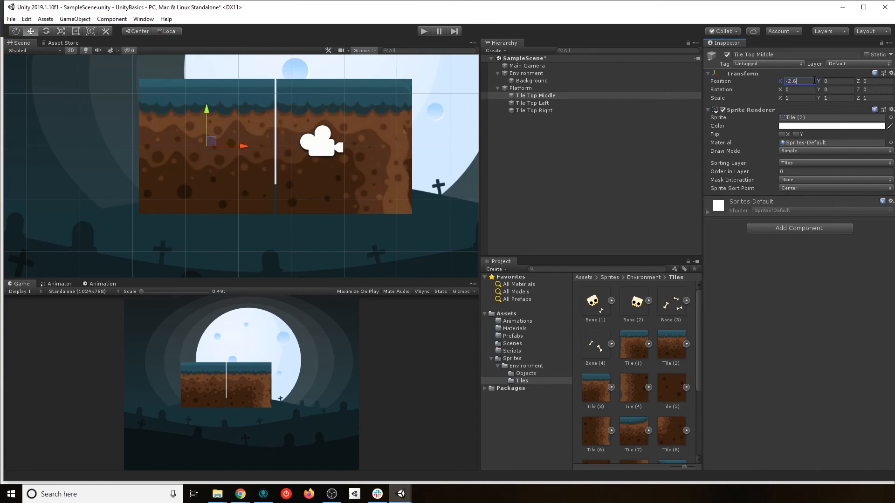
key("ctrl+z")
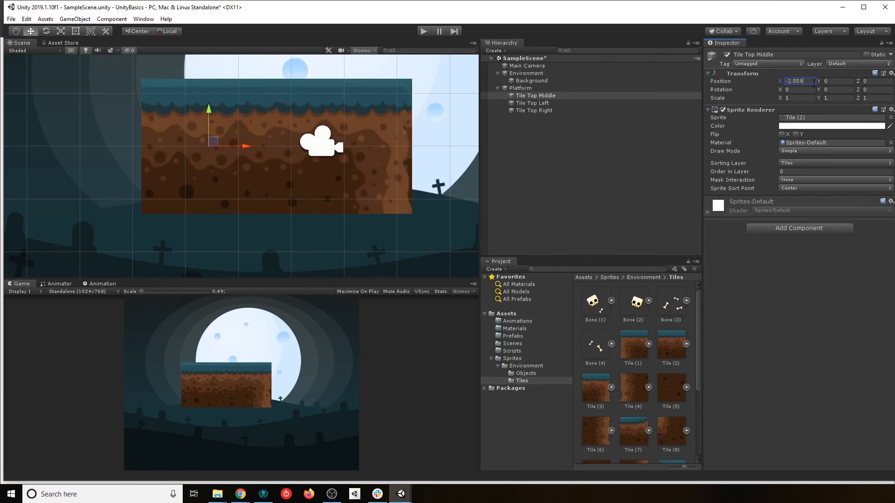
left_click_drag(814, 83, 781, 82)
- Try moving Tile Top Left right along the X axis to about 0.89 and undo the move
left_click(539, 111)
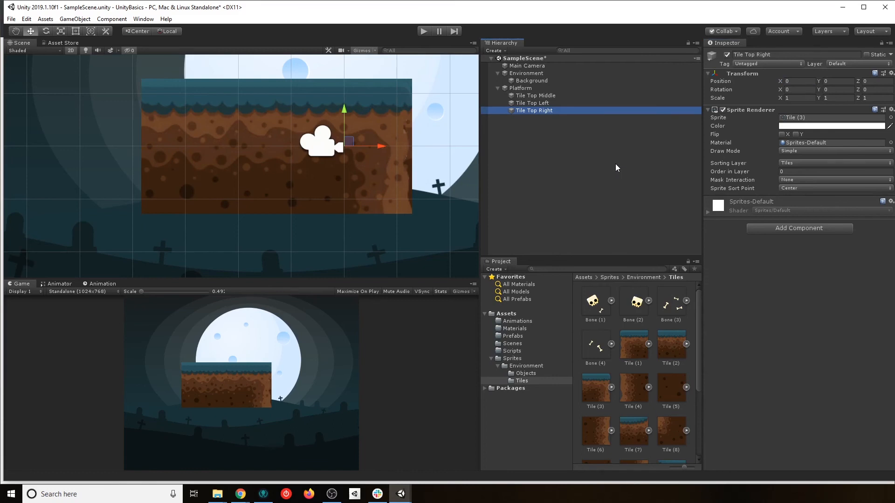
scroll(651, 355, "down", 3)
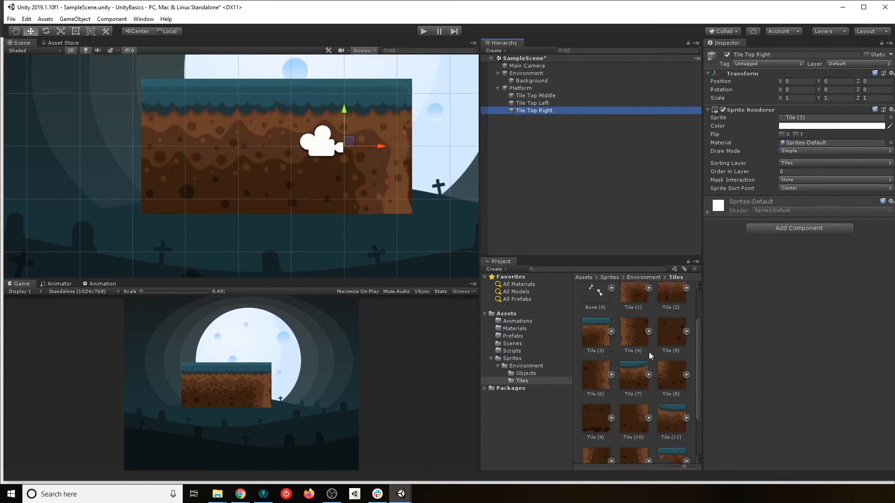
scroll(641, 367, "up", 2)
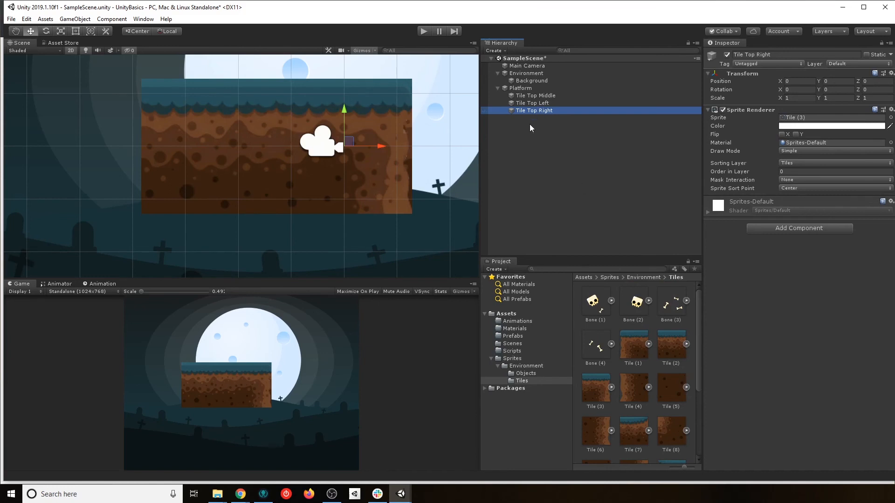
left_click(543, 103)
left_click_drag(383, 146, 433, 150)
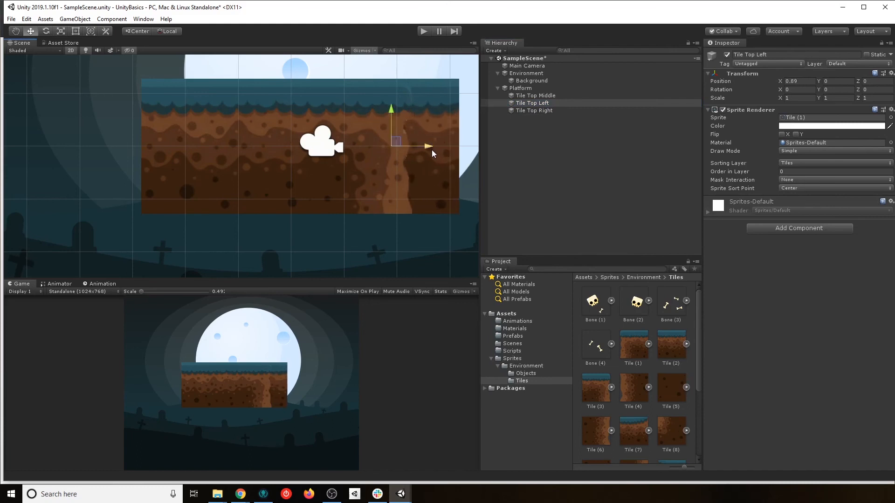
key("ctrl+z")
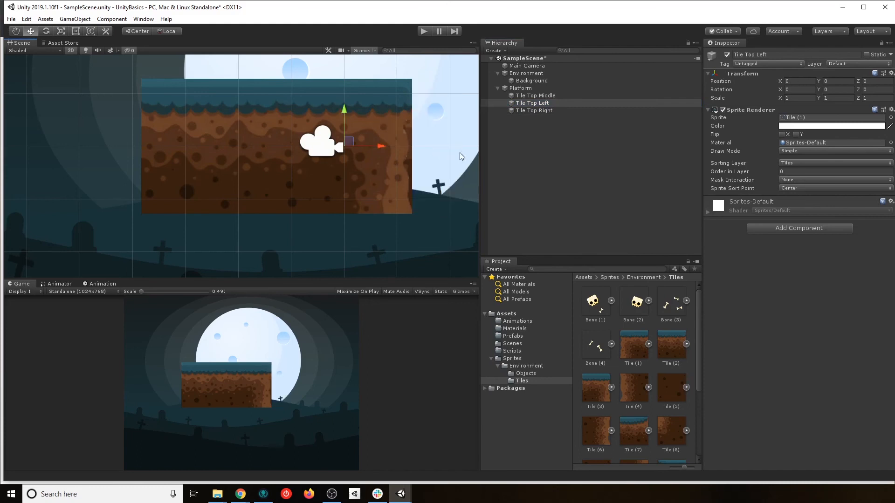
- Try moving Tile Top Middle further left to about X -3.4 and undo the move
left_click(550, 97)
left_click_drag(248, 148, 203, 145)
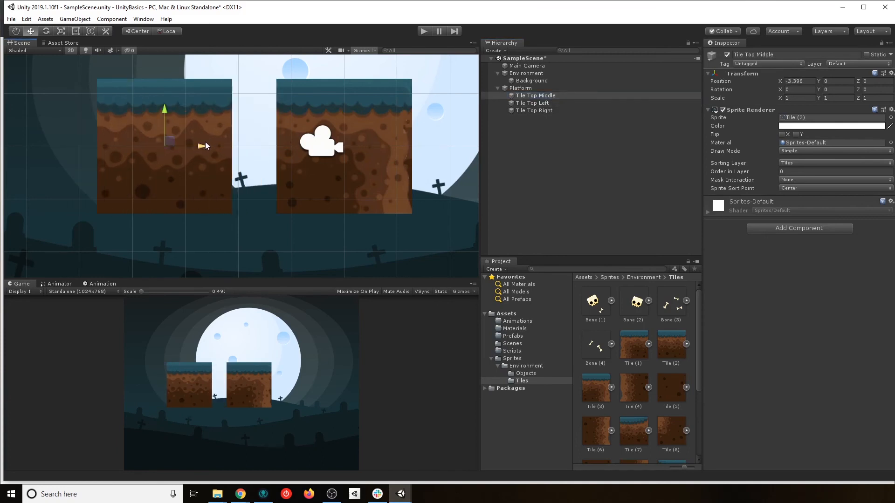
key("ctrl+z")
- Copy Tile Top Middle's X position value and clear it so the tile returns to X 0
left_click(807, 81)
key("ctrl+c")
key("BackSpace")
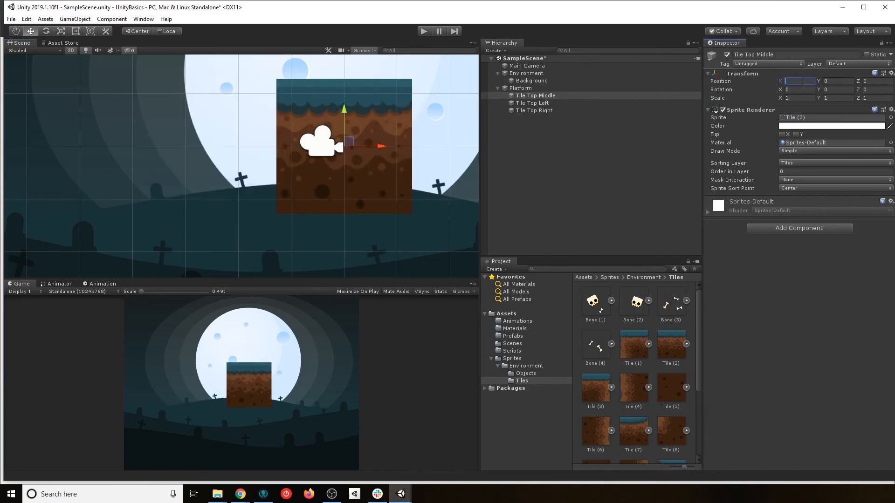
- Set Tile Top Left's X position to the copied value -2.559
left_click(532, 102)
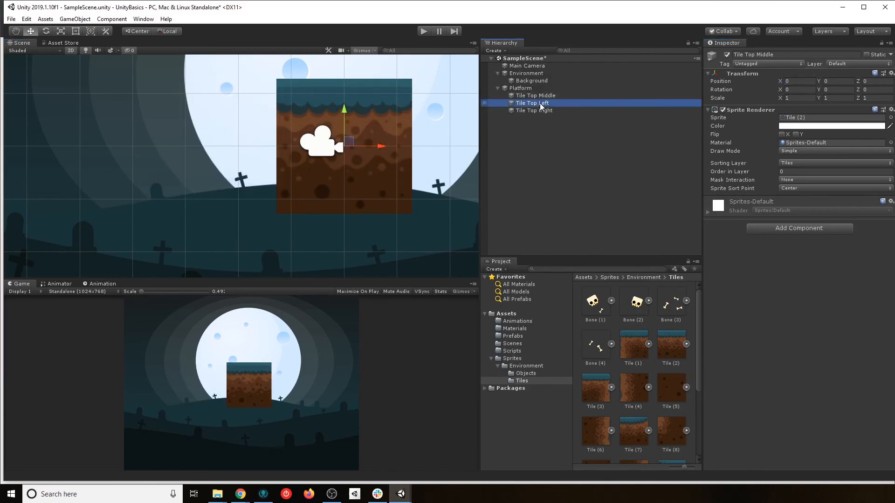
left_click(806, 80)
type("-2.56")
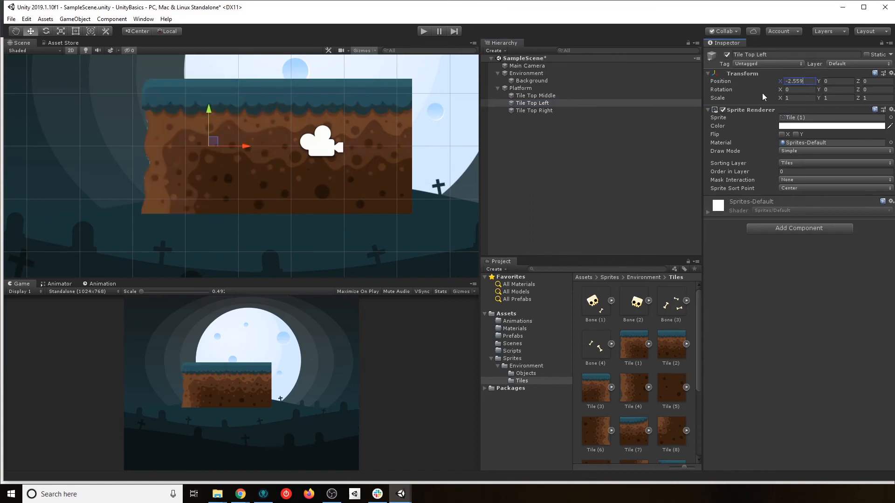
- Set Tile Top Right's X position to 2.559 by reusing the copied value without its minus sign
left_click(534, 111)
left_click(802, 81)
key("ctrl+v")
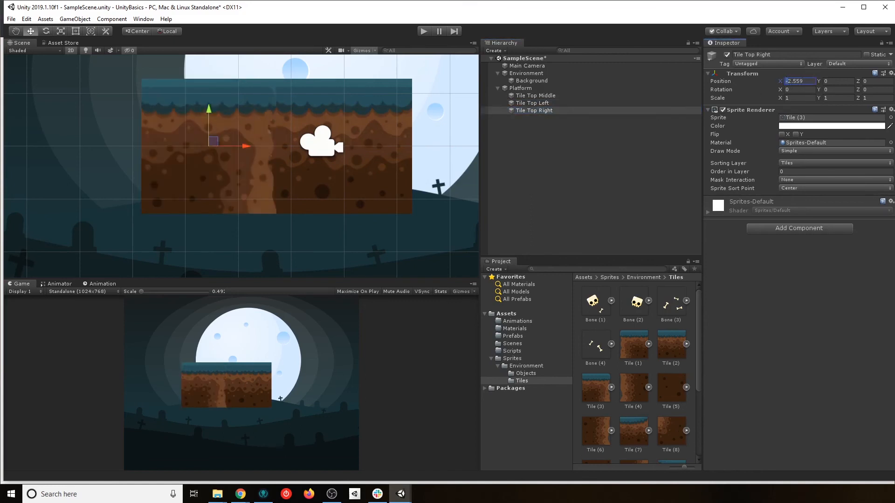
key("BackSpace")
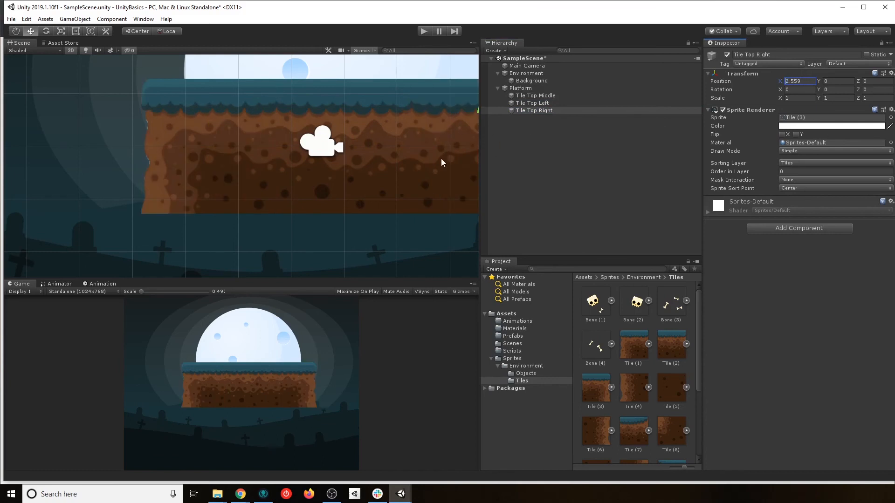
middle_click_drag(442, 164, 336, 170)
middle_click_drag(254, 144, 268, 162)
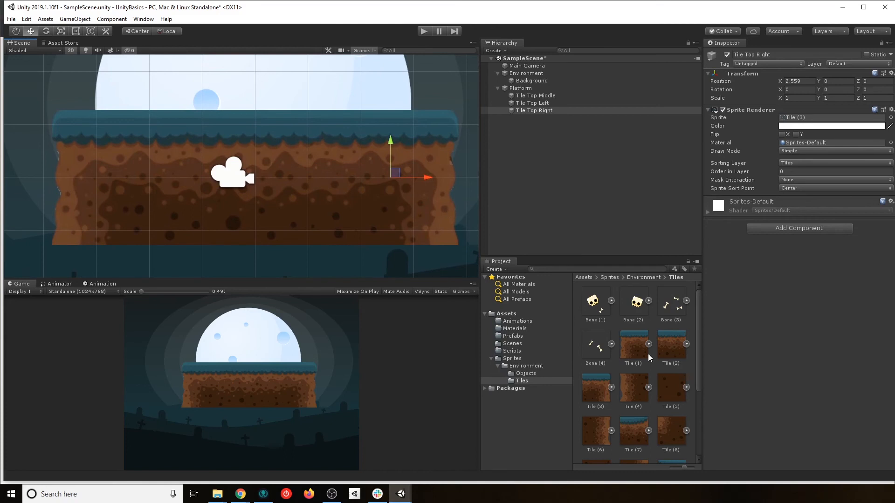
scroll(653, 423, "down", 1)
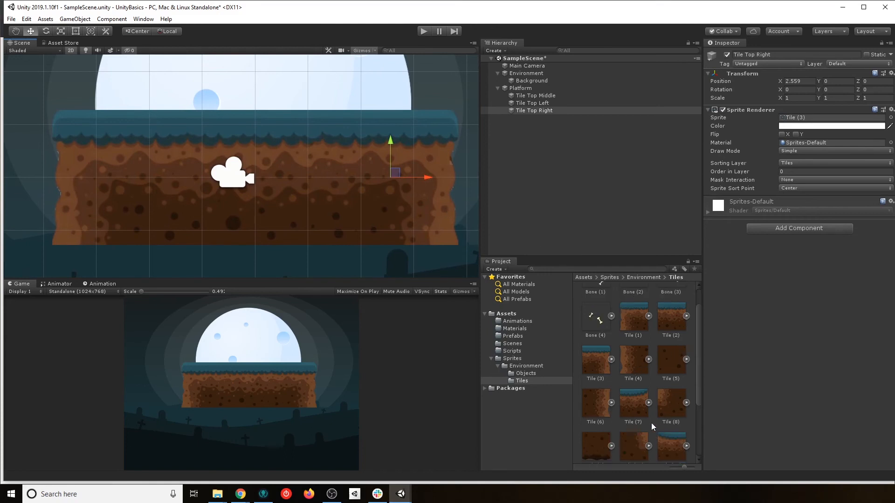
scroll(642, 394, "up", 1)
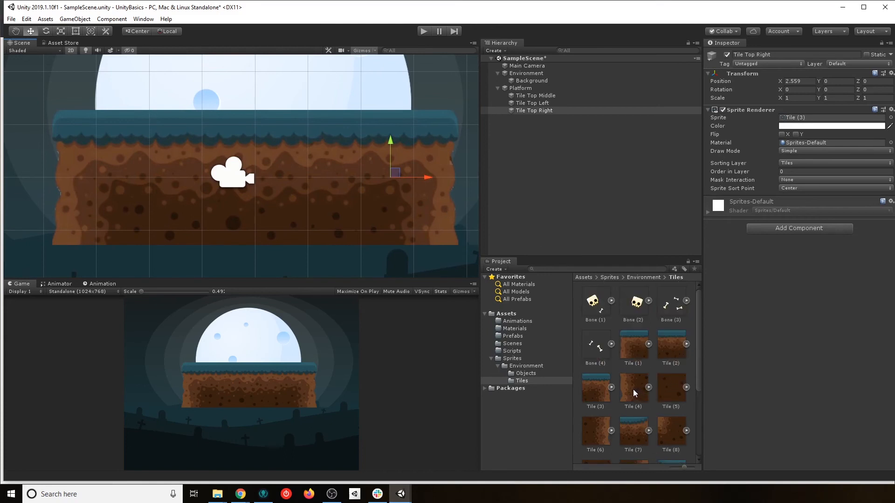
left_click(637, 391)
left_click(672, 391, "ctrl")
left_click(600, 433, "ctrl")
left_click_drag(635, 392, 554, 156)
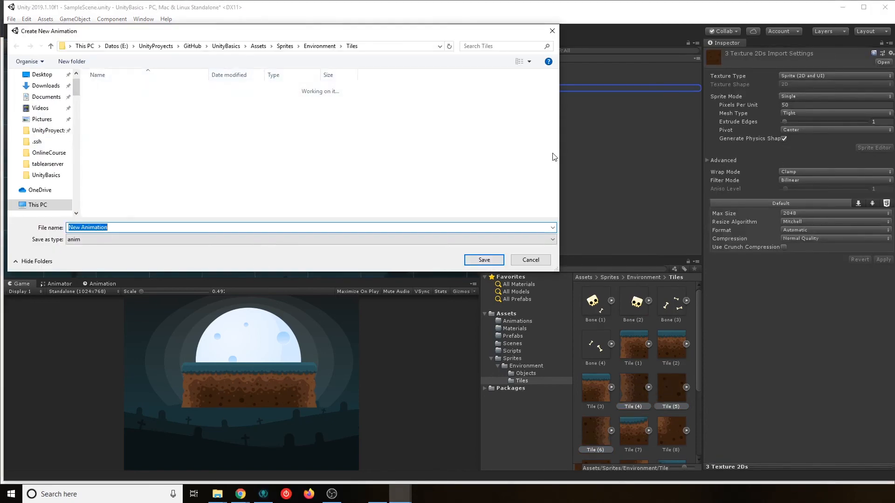
left_click(551, 28)
- Add the Tile (4), Tile (5) and Tile (6) sprites one at a time as children of Platform
left_click(633, 395)
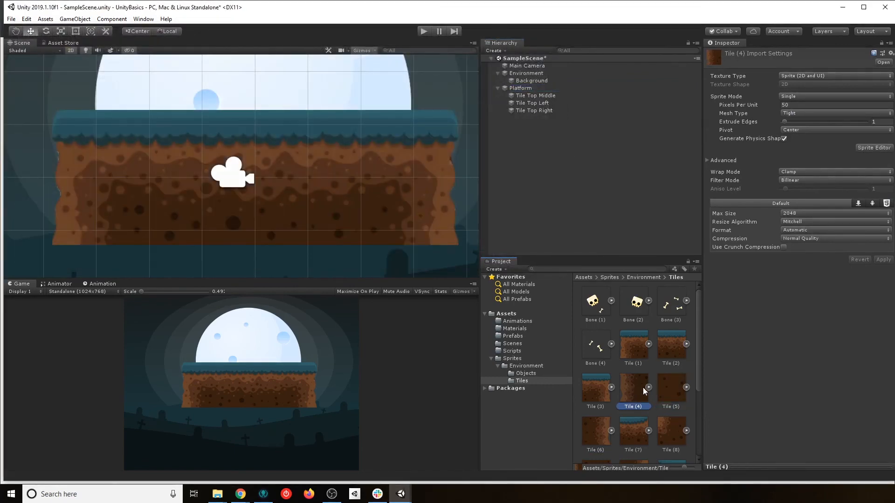
left_click_drag(637, 394, 534, 103)
left_click_drag(675, 389, 524, 91)
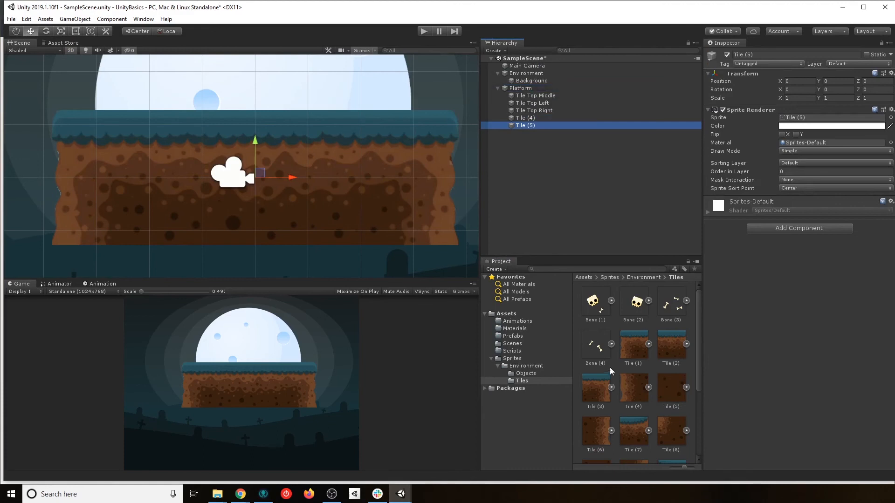
left_click_drag(599, 427, 526, 92)
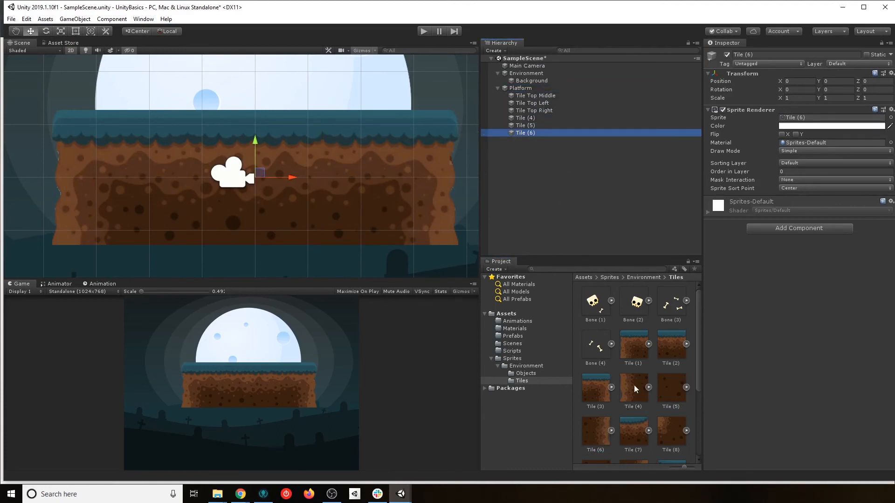
- Rename the Tile (4) object as Tile Bot Left
left_click(534, 119)
left_click(534, 118)
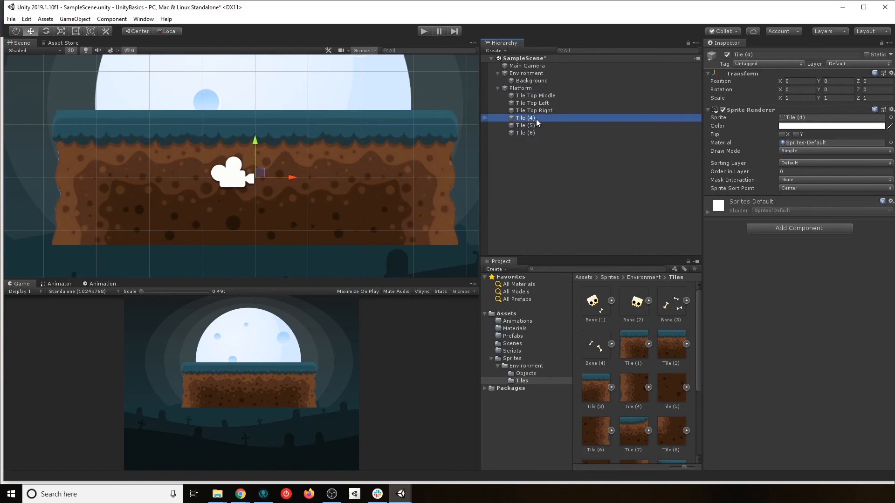
type("Bot Left")
key("Return")
- Rename the Tile (5) object as Tile Bot Middle
left_click(531, 126)
left_click(538, 126)
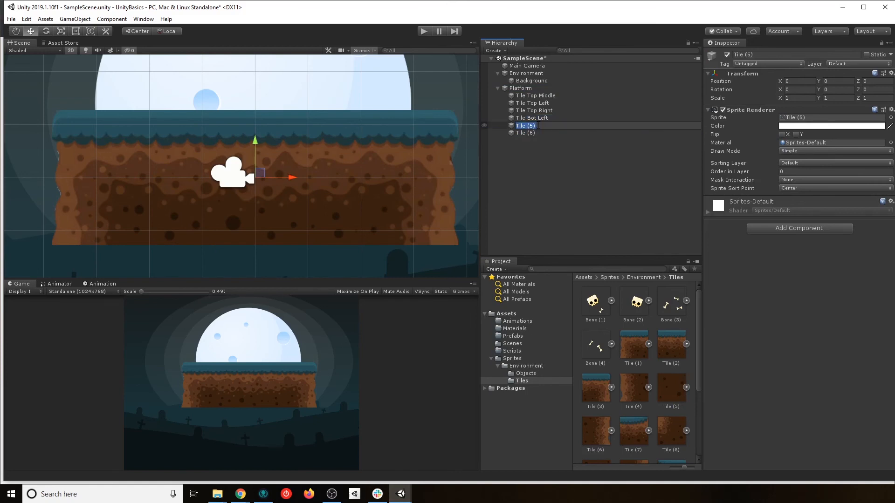
double_click(538, 126)
type("Bot Middle")
key("Return")
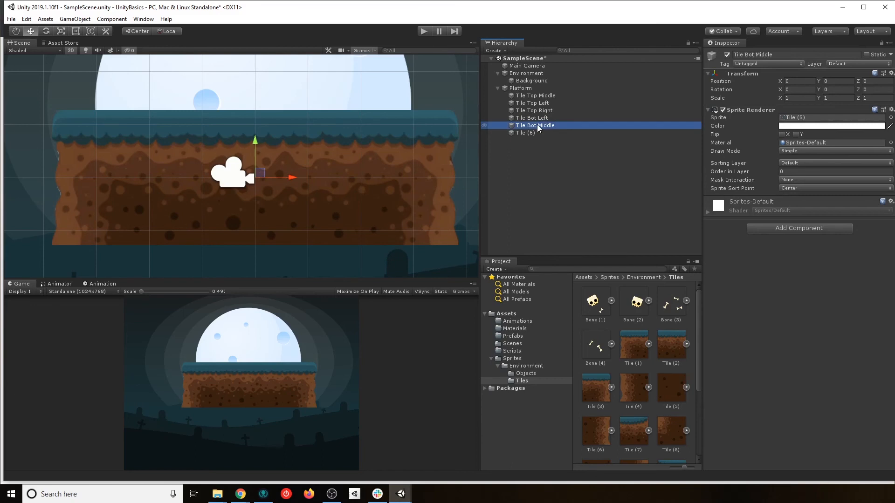
- Rename the Tile (6) object as Tile Bot Right
left_click(536, 133)
double_click(538, 134)
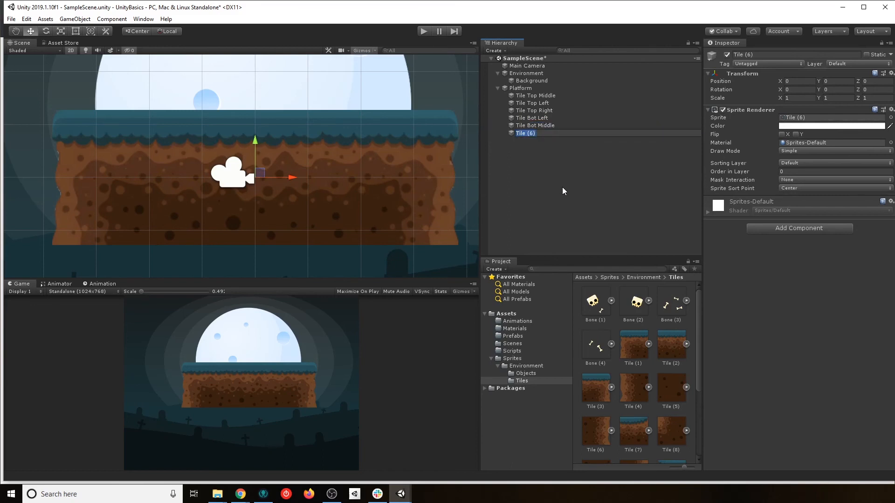
type("Bot Right")
key("Return")
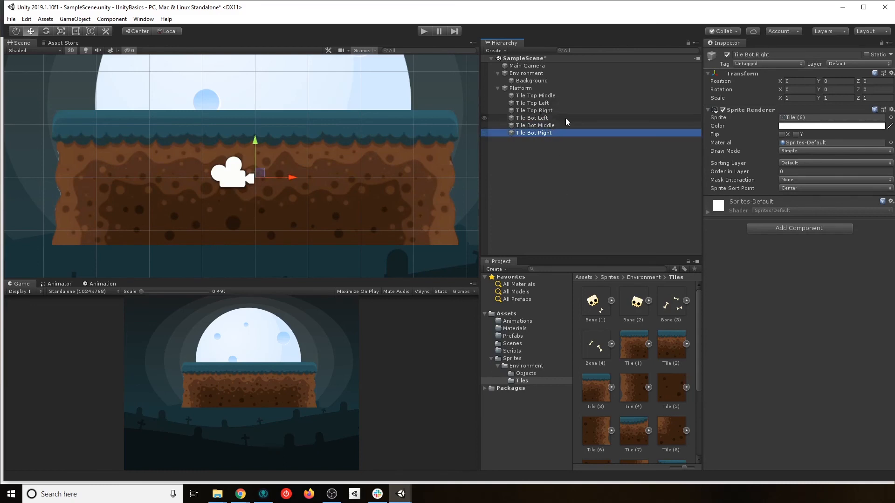
- Try moving Tile Bot Middle down in the scene and undo the move
left_click(549, 126)
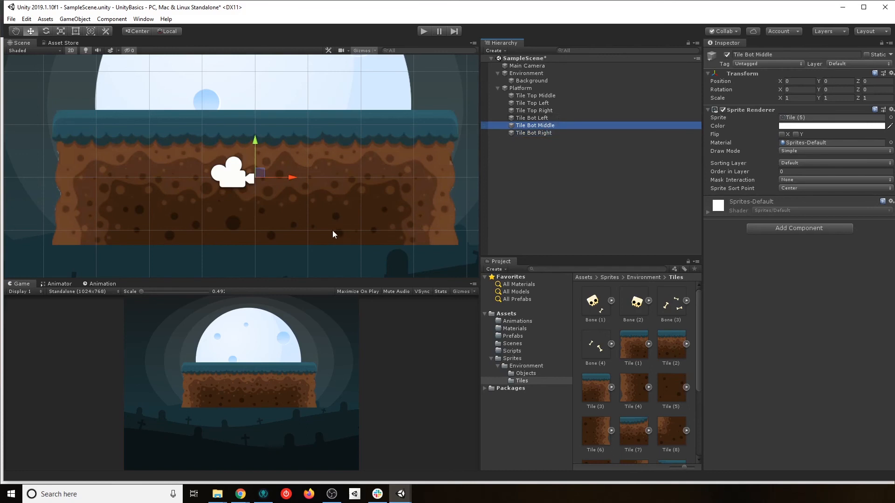
middle_click_drag(332, 231, 312, 181)
left_click_drag(237, 91, 238, 176)
key("ctrl+z")
- Set the Sorting Layer of Tile Bot Left, Tile Bot Middle and Tile Bot Right to Tiles
left_click(547, 117)
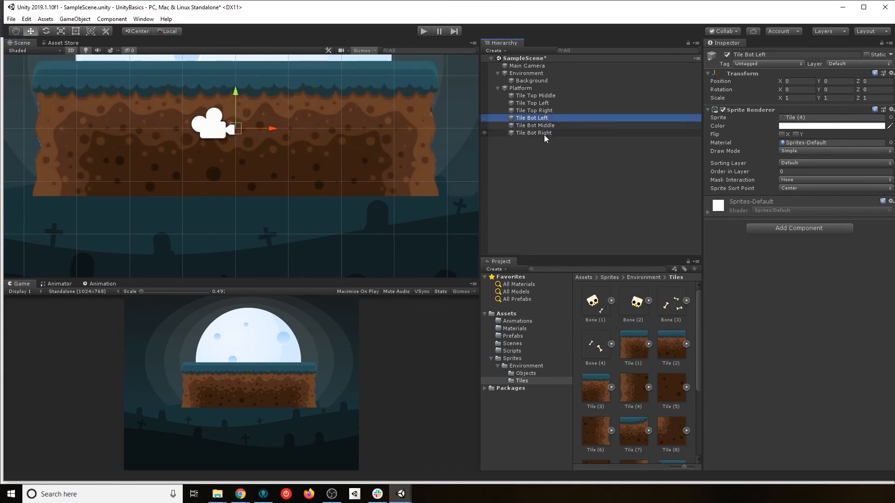
left_click(544, 133, "shift")
left_click(800, 163)
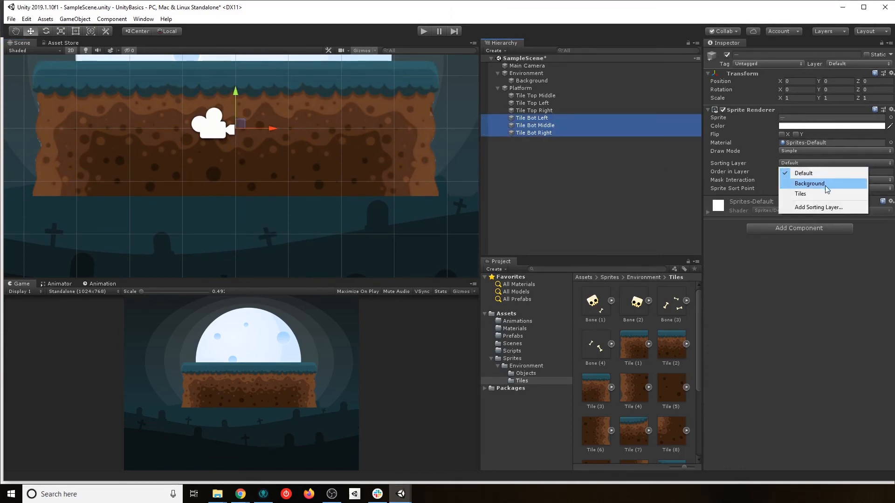
left_click(799, 192)
- Move Tile Bot Middle straight down to just below Tile Top Middle, at about Y -2.59
left_click(549, 119)
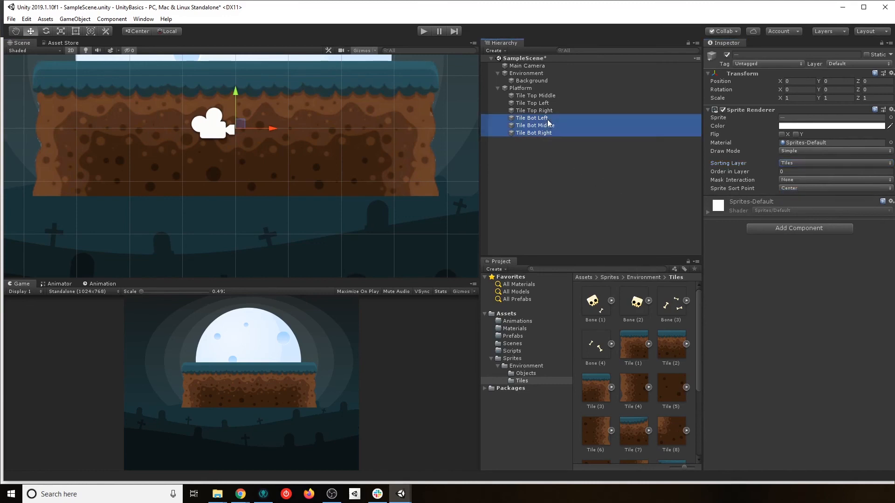
left_click(544, 125)
left_click_drag(234, 93, 233, 199)
middle_click_drag(329, 205, 370, 146)
left_click_drag(276, 135, 278, 165)
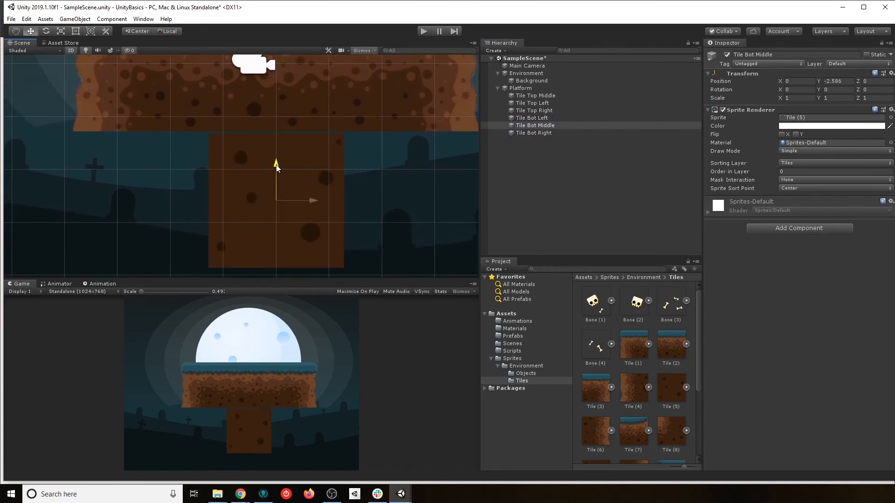
- Nudge Tile Bot Middle up to about Y -2.561 to close the gap beneath Tile Top Middle
scroll(298, 129, "up", 5)
scroll(284, 161, "up", 2)
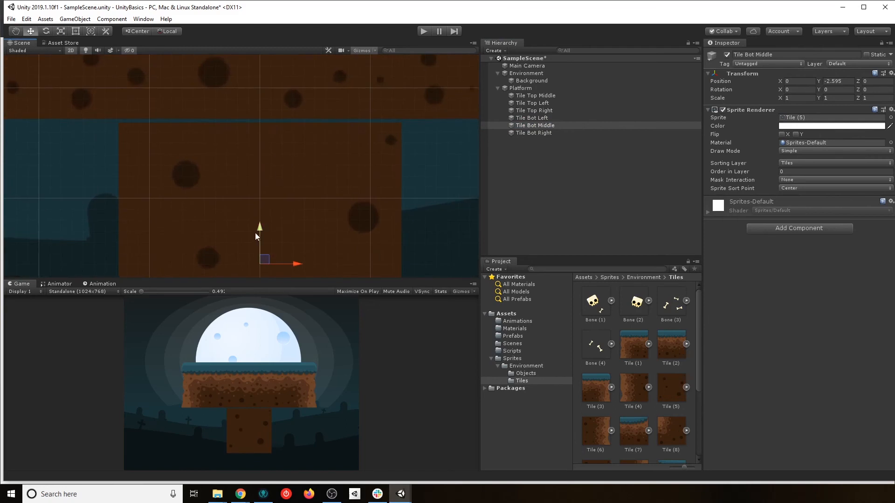
left_click_drag(260, 231, 261, 230)
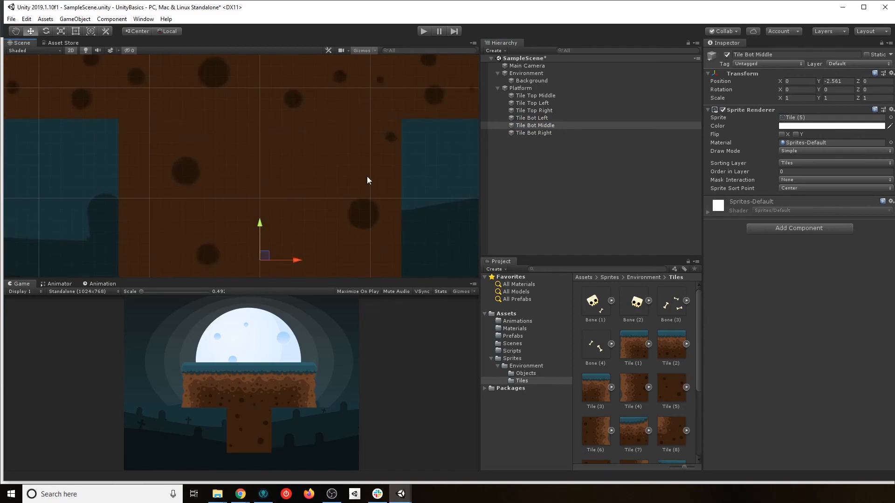
- Examine the seam between the top and bottom middle tiles and fine-tune Tile Bot Middle up to about Y -2.552
scroll(304, 175, "down", 10)
scroll(304, 175, "up", 8)
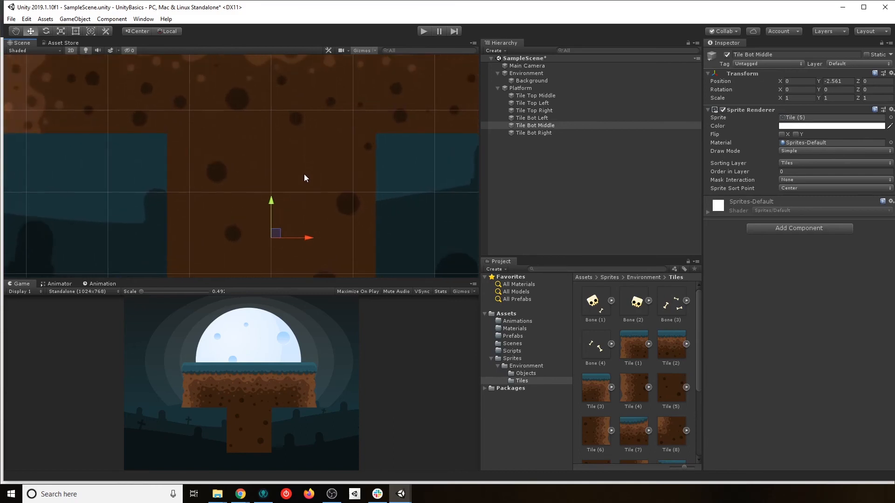
scroll(304, 174, "up", 3)
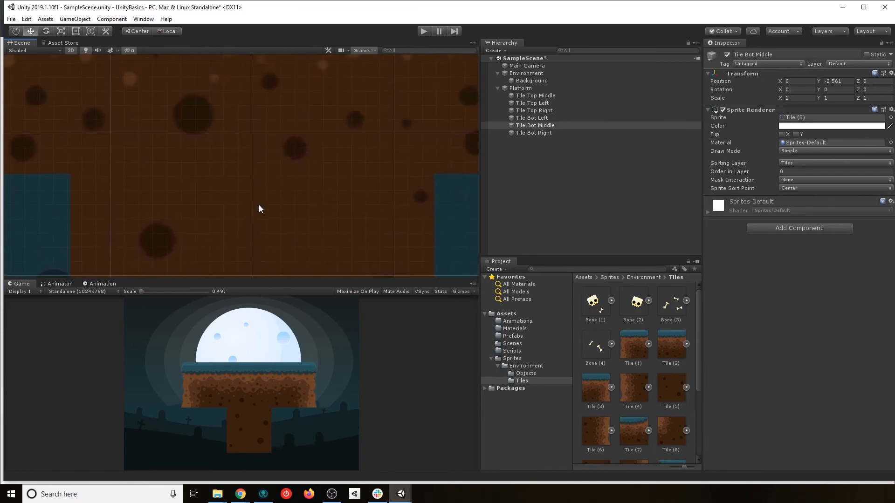
scroll(261, 203, "down", 2)
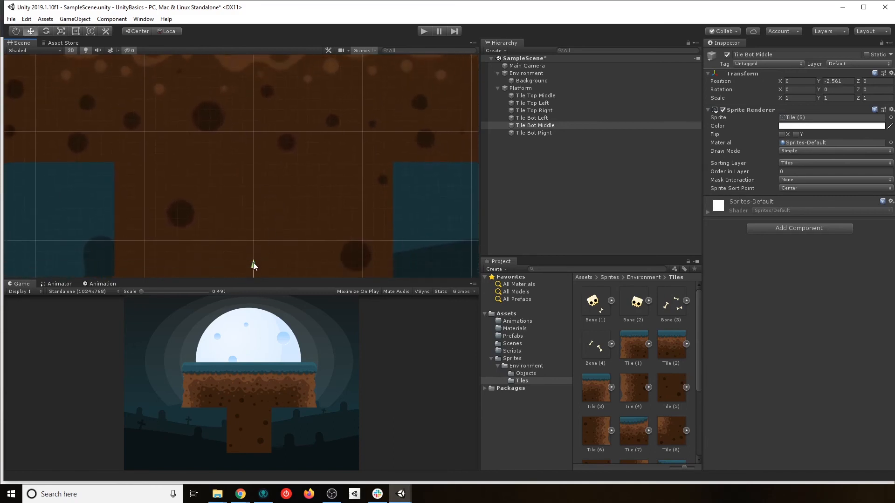
left_click_drag(254, 266, 253, 266)
scroll(313, 217, "down", 1)
scroll(313, 216, "down", 5)
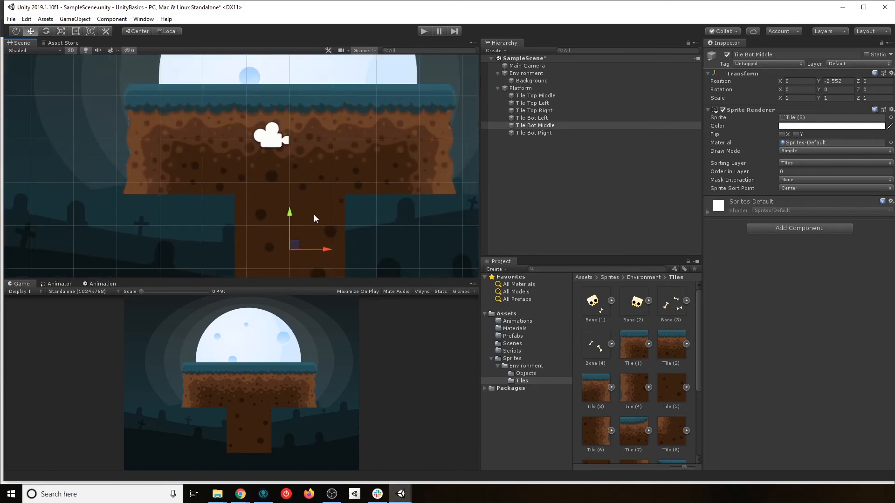
scroll(343, 194, "down", 1)
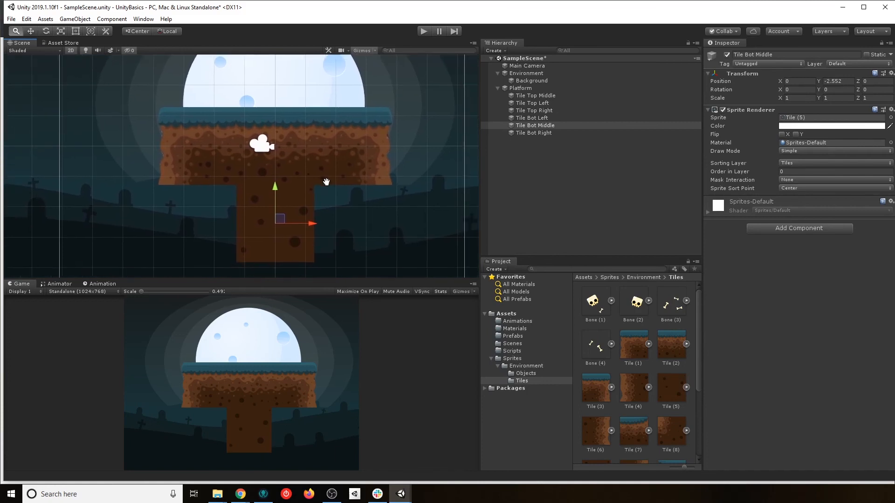
- Copy Tile Bot Middle's Y position and set Tile Bot Left's Y position to the same -2.552
left_click(542, 117)
left_click(546, 126)
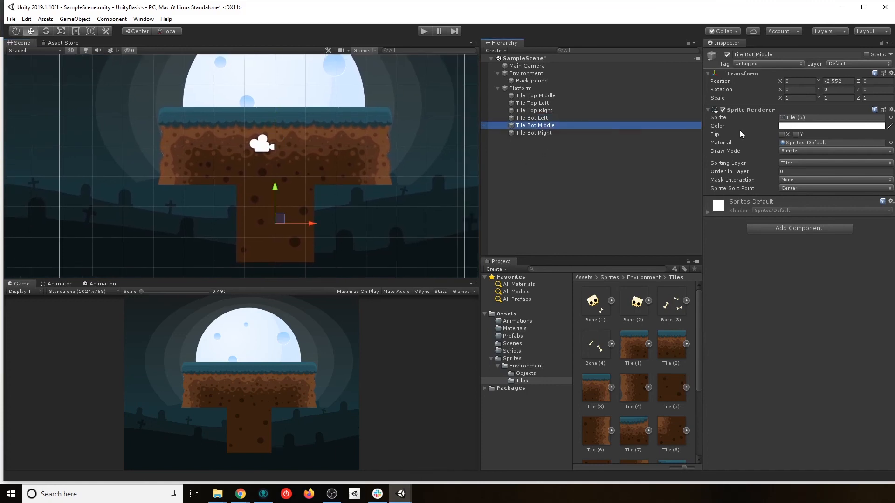
left_click(834, 81)
key("ctrl+c")
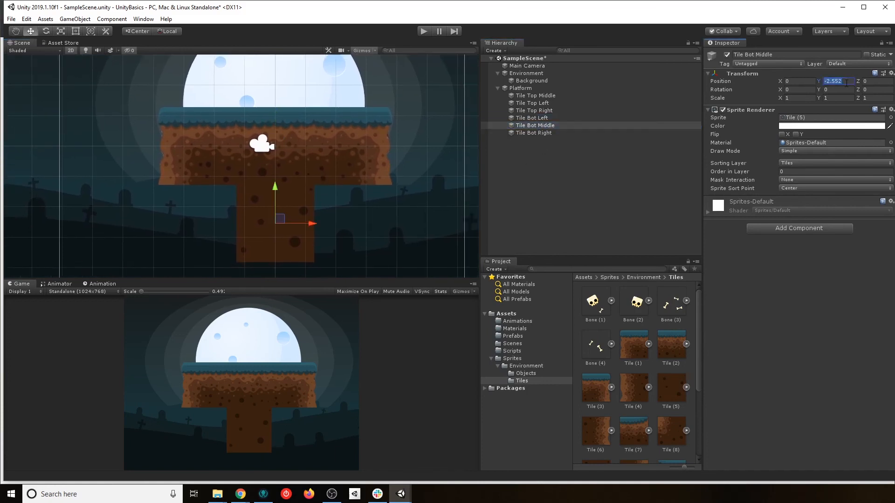
left_click(539, 118)
left_click(834, 81)
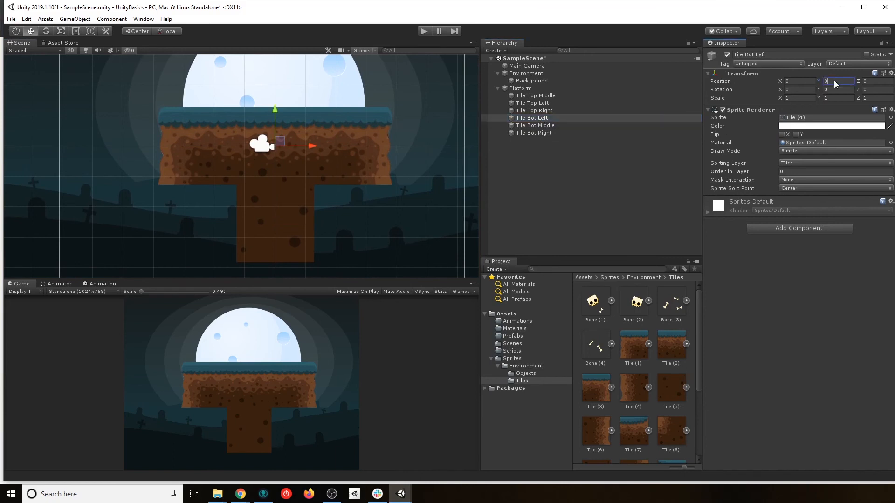
key("Return")
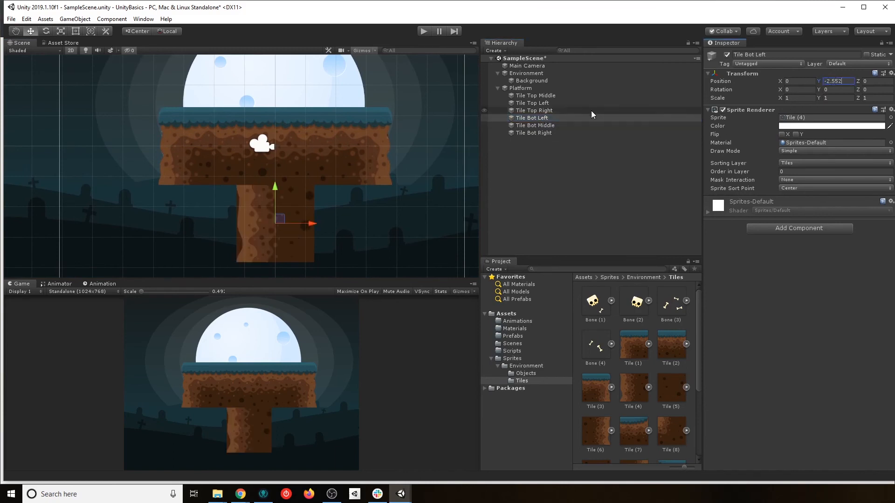
- Set Tile Bot Right's Y position to the copied value -2.552
left_click(540, 132)
left_click(834, 81)
key("ctrl+v")
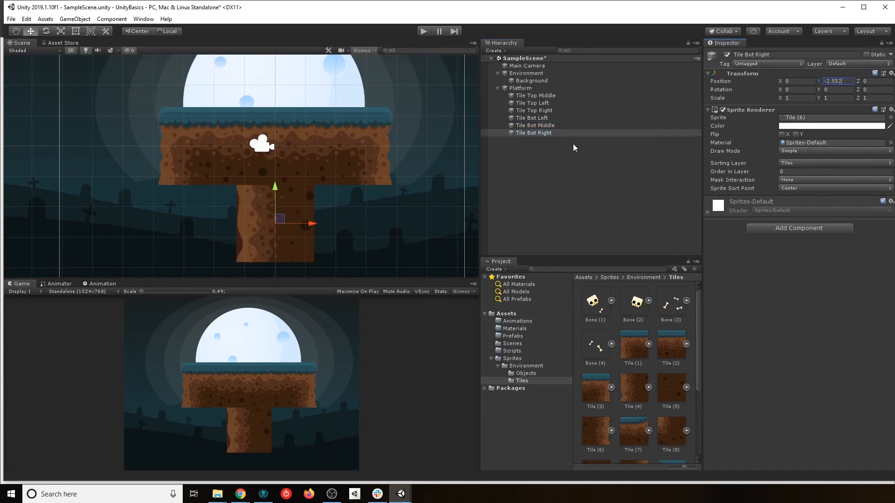
- Copy Tile Top Left's X position and set Tile Bot Left's X position to the same -2.559
left_click(541, 103)
left_click(798, 81)
key("ctrl+c")
left_click(536, 118)
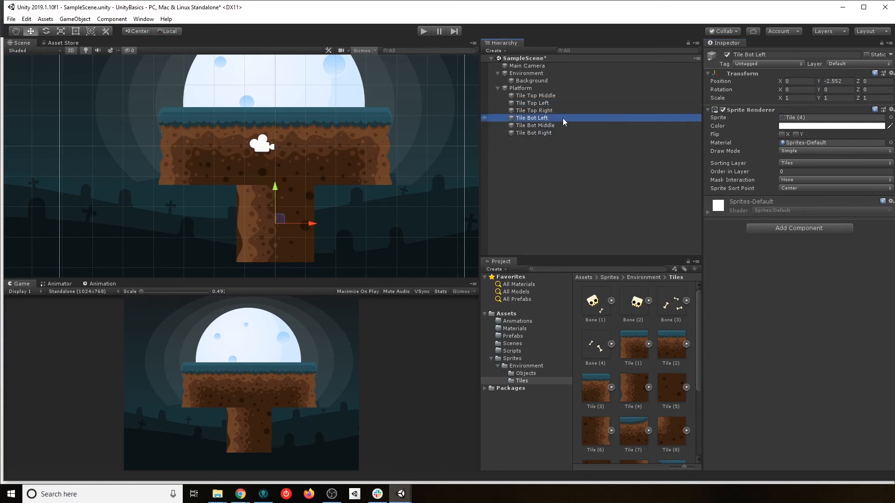
left_click(799, 81)
key("ctrl+v")
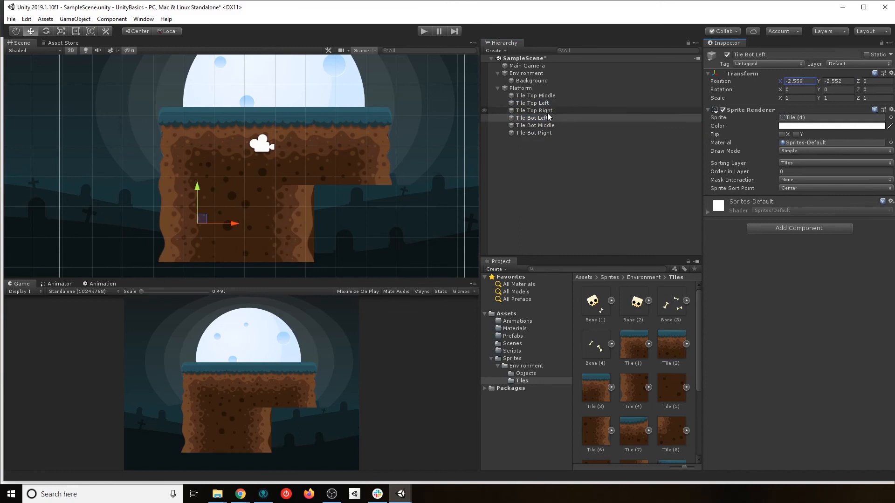
- Set Tile Bot Right's X position to 2.559 by reusing the copied value without its minus sign
left_click(549, 133)
left_click(800, 82)
key("ctrl+v")
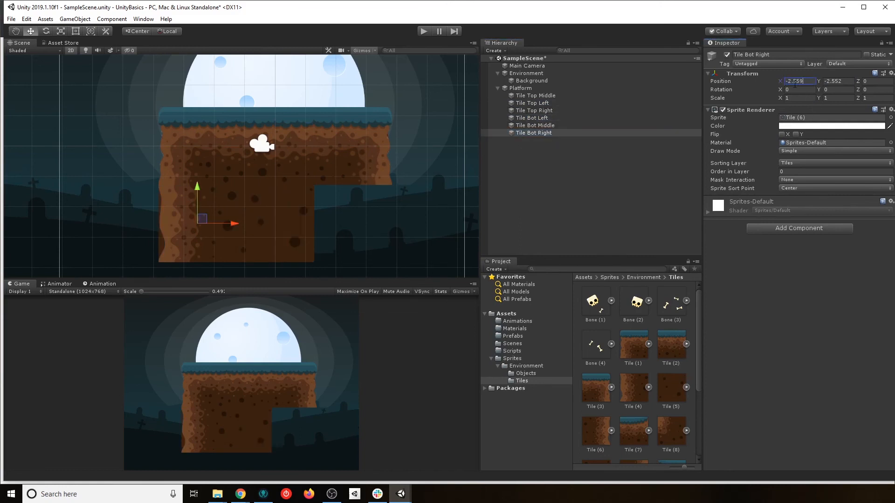
key("Delete")
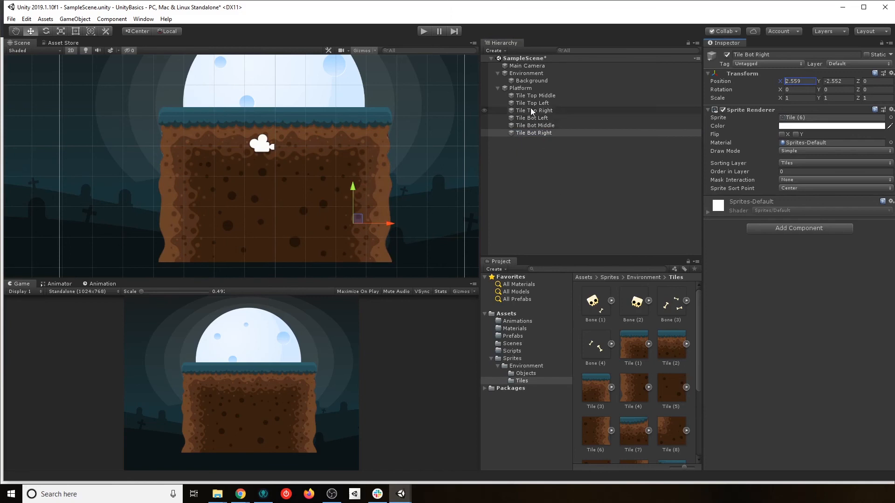
- Select the Platform object, view the whole platform in the scene and collapse its list of child tiles
left_click(525, 89)
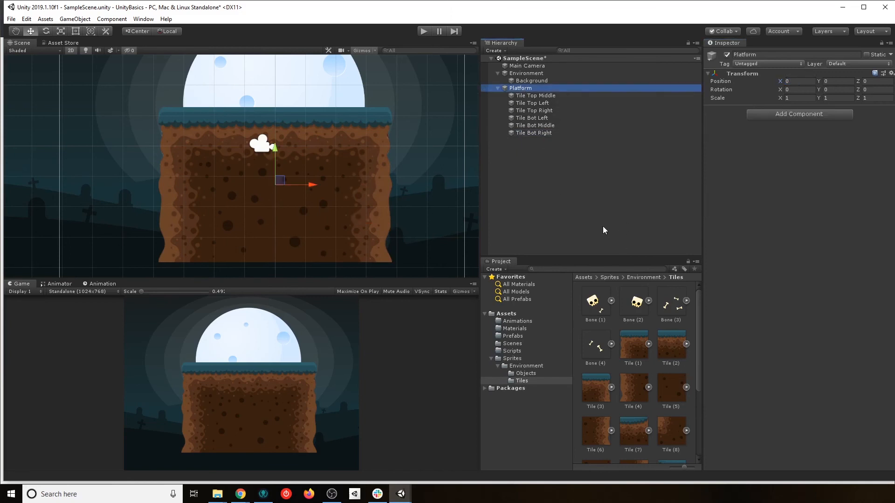
scroll(359, 220, "down", 9)
middle_click_drag(386, 221, 352, 222)
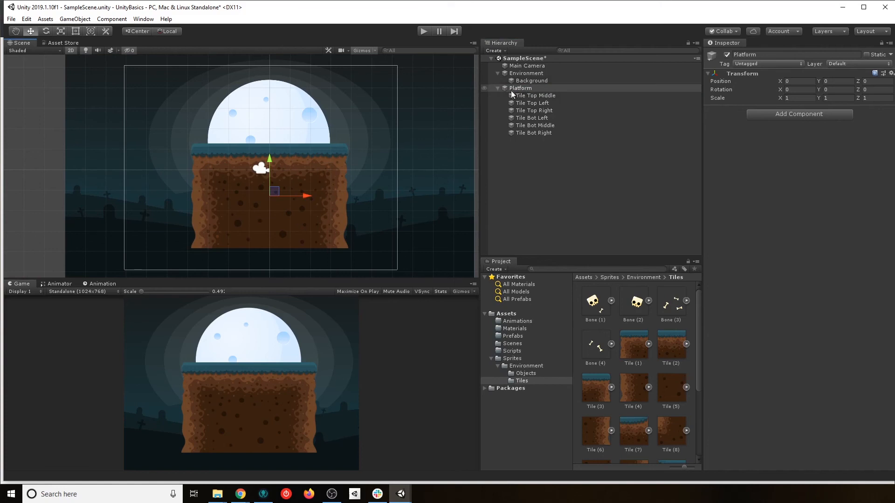
left_click(498, 88)
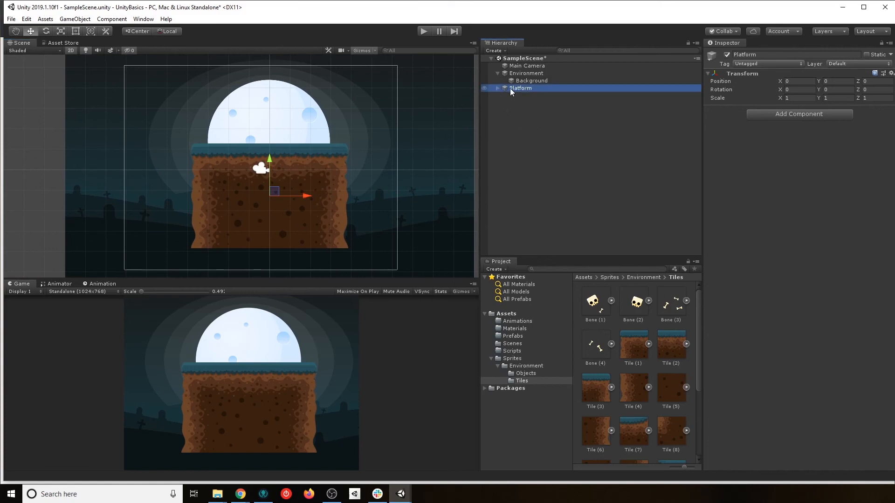
- Expand the Platform object and select each of its six child tiles one by one to review their names and transforms
left_click(497, 87)
left_click(544, 103)
left_click(536, 117)
left_click(529, 95)
left_click(532, 103)
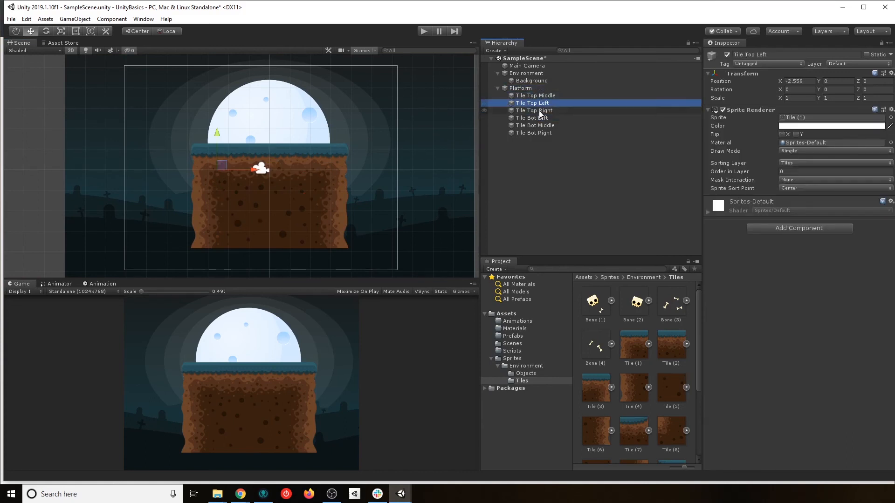
left_click(539, 110)
left_click(535, 118)
left_click(532, 126)
left_click(534, 133)
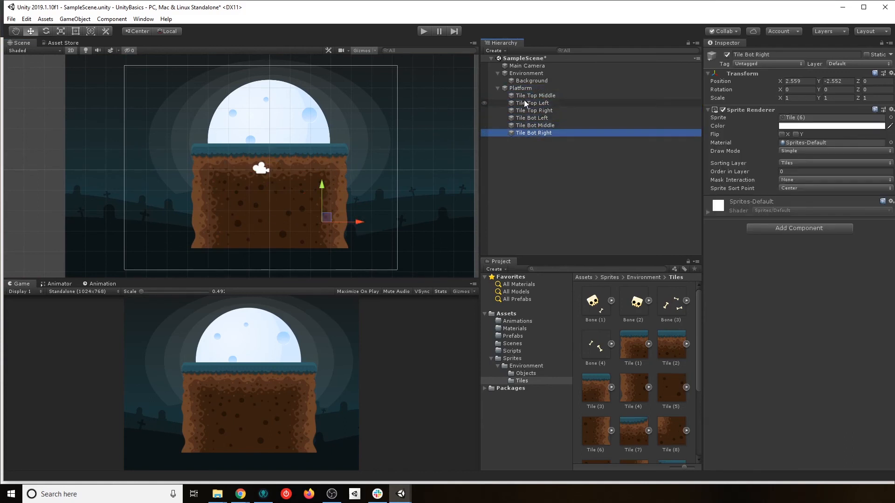
- Move the whole Platform object down and left in the scene to about X -5.48, Y -3.87
left_click(520, 88)
left_click_drag(311, 195, 244, 194)
left_click_drag(201, 162, 200, 242)
left_click_drag(239, 271, 195, 266)
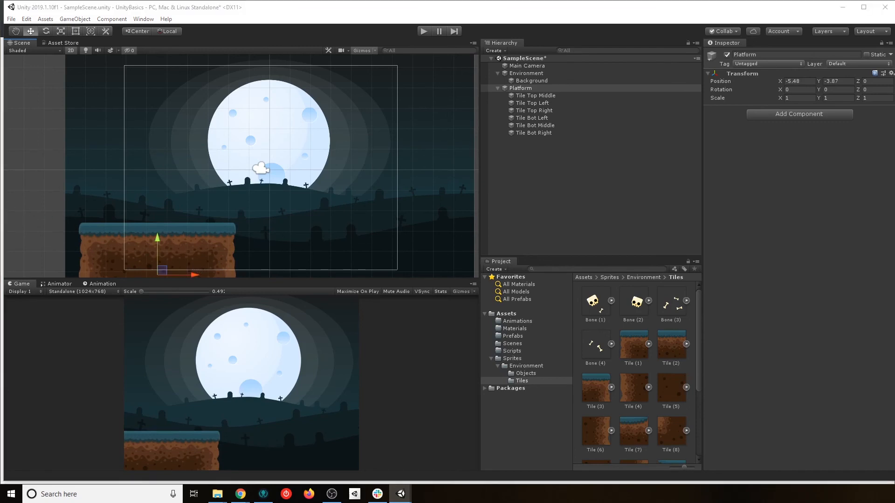
- Check the Main Camera's frame and shift Platform right to about X -3.32 so its left edge meets the frame
left_click(523, 66)
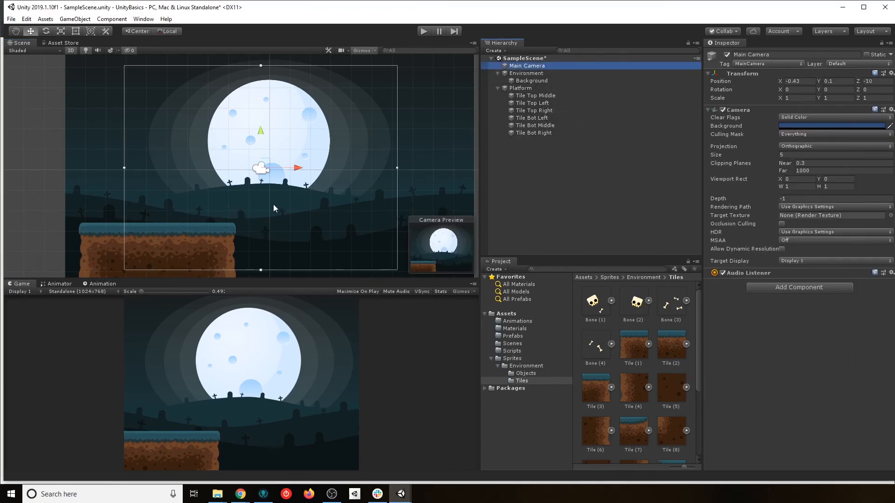
left_click(521, 88)
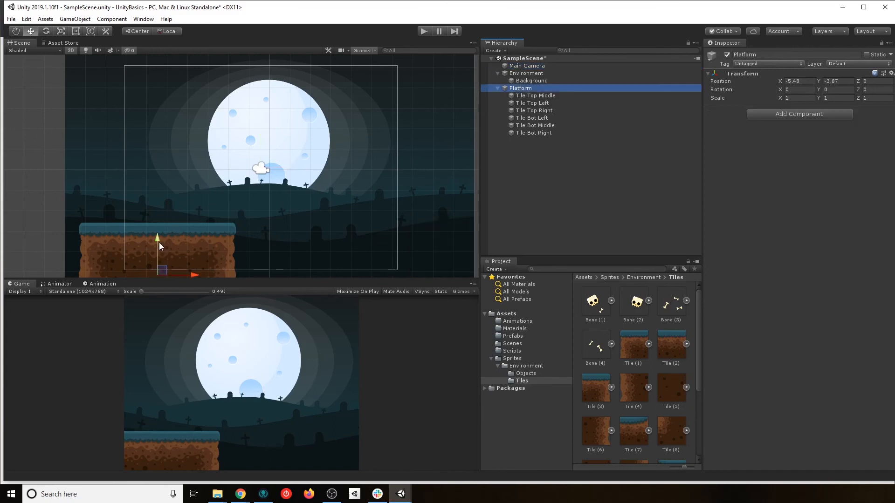
left_click_drag(196, 274, 241, 270)
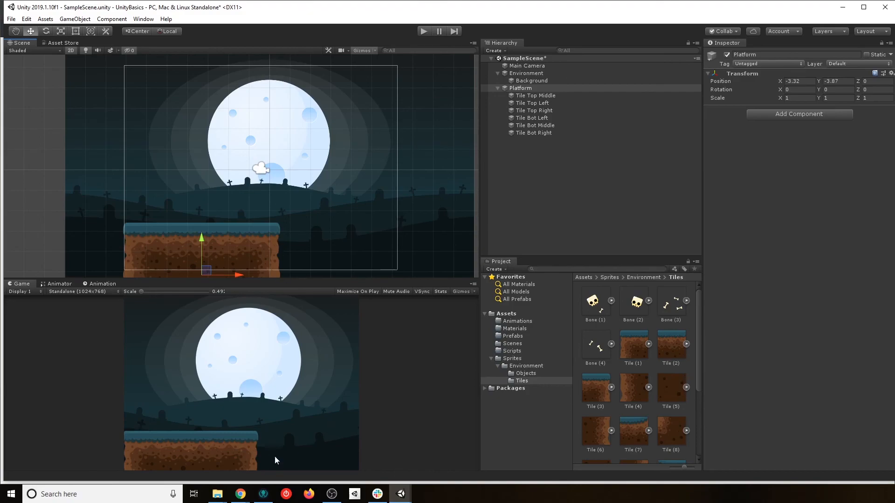
- Switch to Chrome to examine the platform size and placement in the MyFirst2dGame reference, and return to Unity
mouse_move(241, 494)
left_click(144, 460)
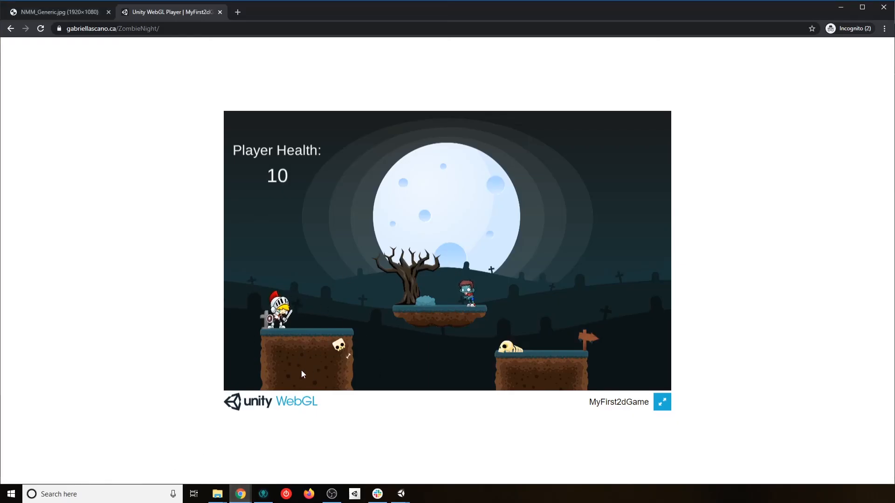
key("alt+Tab")
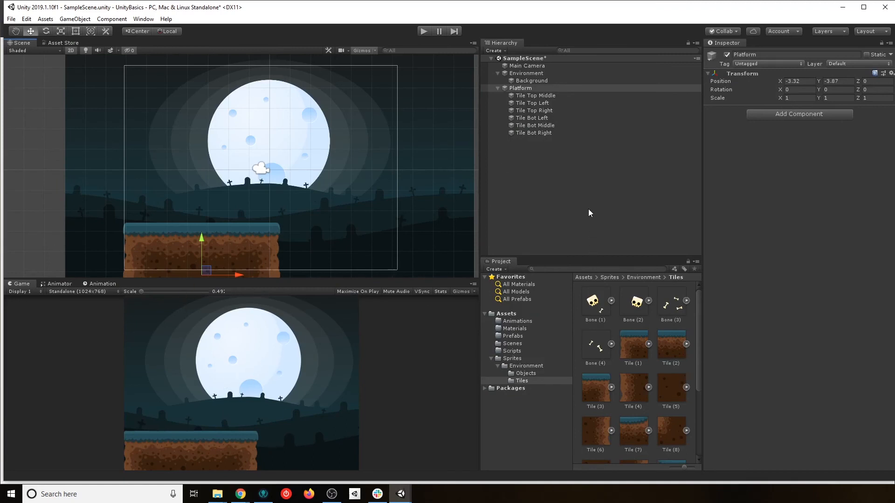
- Enlarge the Main Camera's orthographic size to about 11.35
left_click(535, 66)
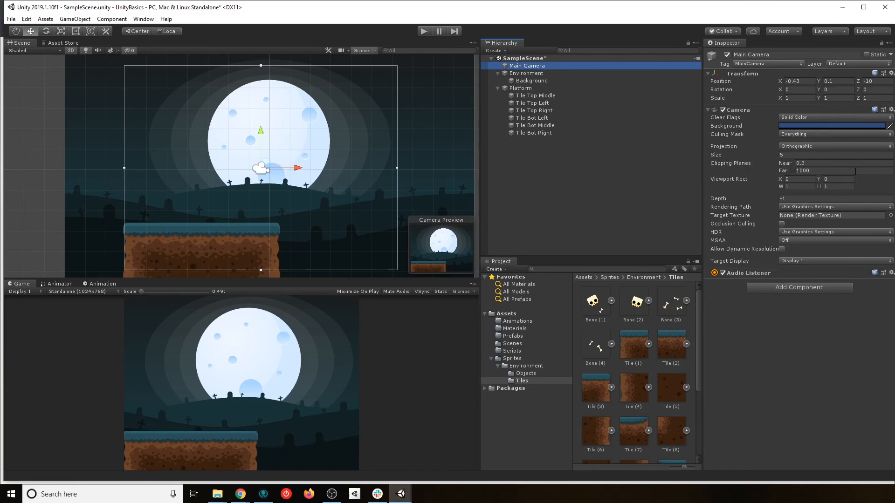
mouse_move(778, 155)
left_mouse_down()
mouse_move(787, 153)
mouse_move(762, 150)
mouse_move(788, 152)
left_mouse_up()
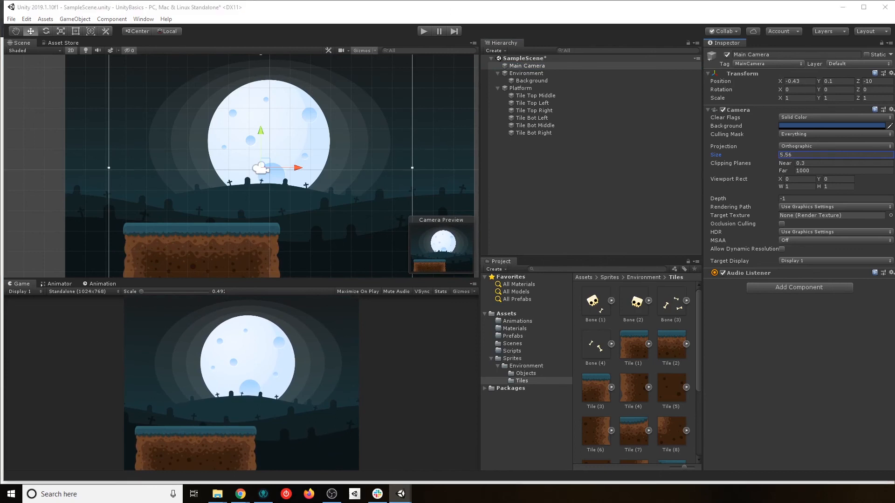
left_click(802, 156)
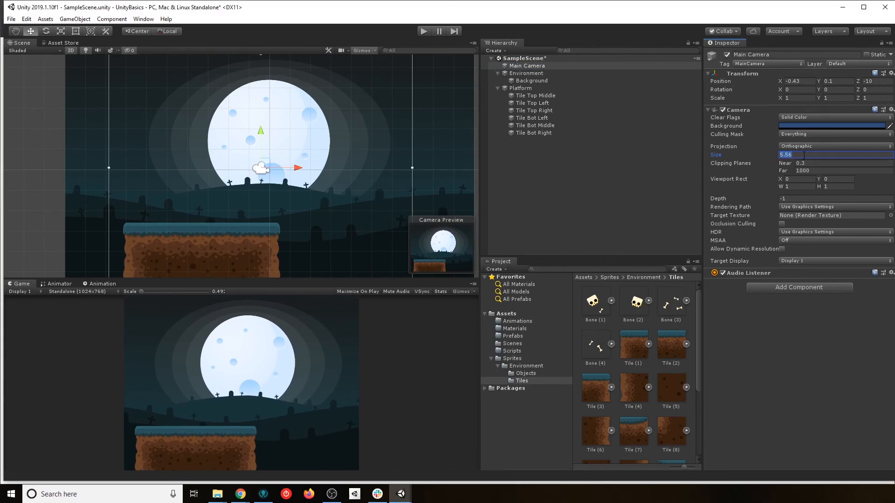
type("11.35022")
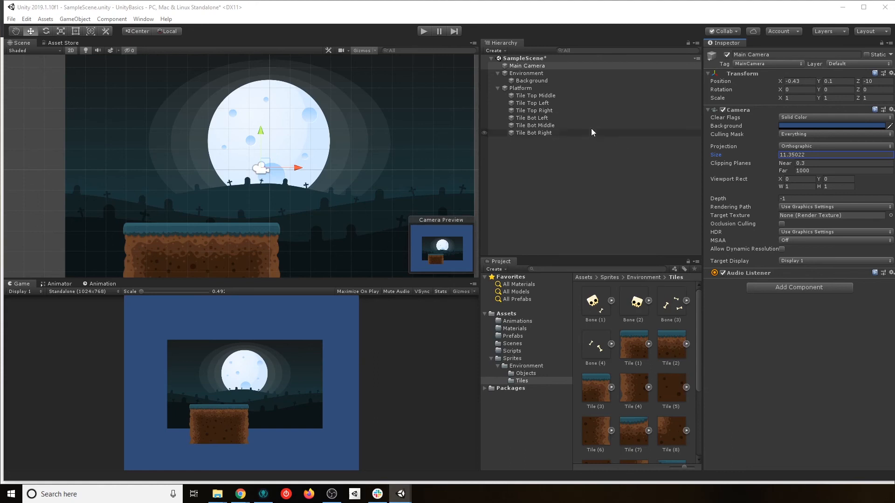
- Set the Background sprite's scale to 2 in X and 2 in Y
left_click(532, 81)
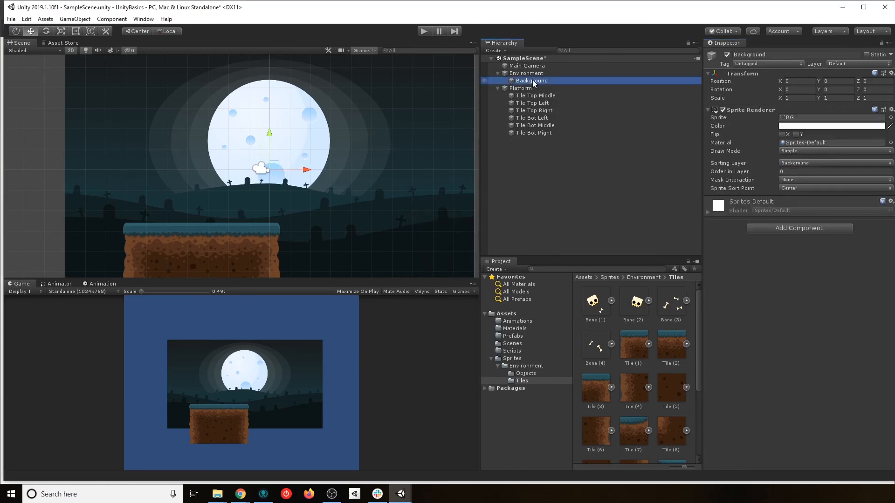
left_click(805, 101)
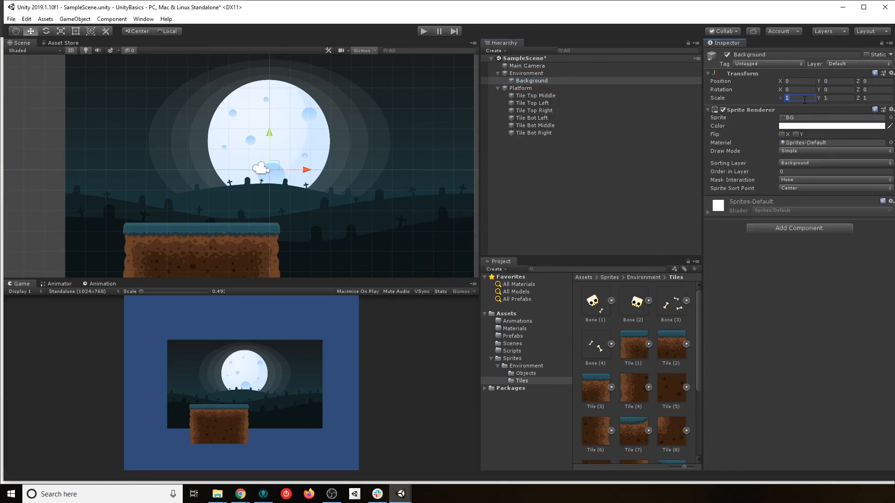
type("2")
key("Tab")
type("2")
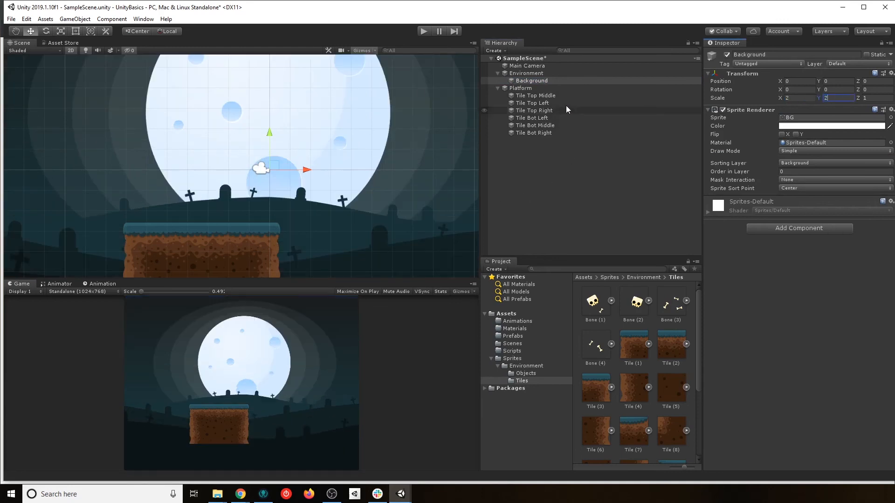
- Move Platform into the lower-left corner of the camera frame, to about X -11.78, Y -7.44
left_click(525, 88)
scroll(244, 173, "down", 4)
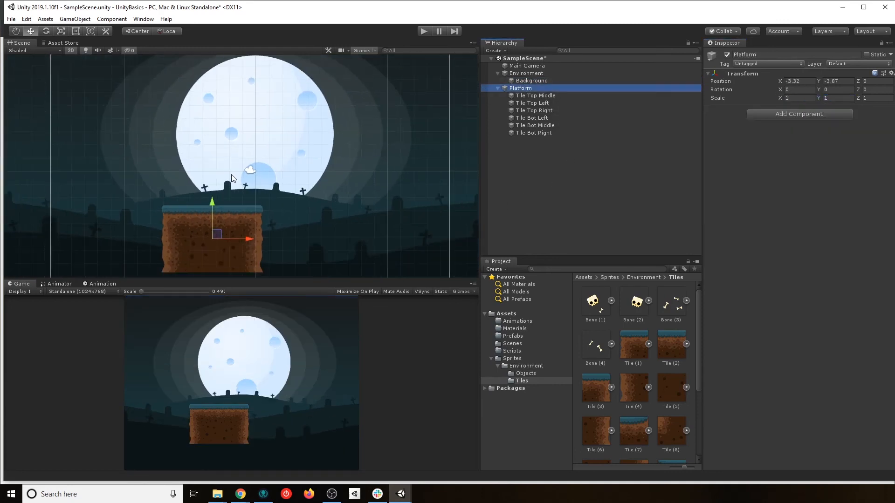
middle_click_drag(259, 189, 355, 164)
scroll(355, 163, "down", 3)
left_click_drag(325, 162, 325, 191)
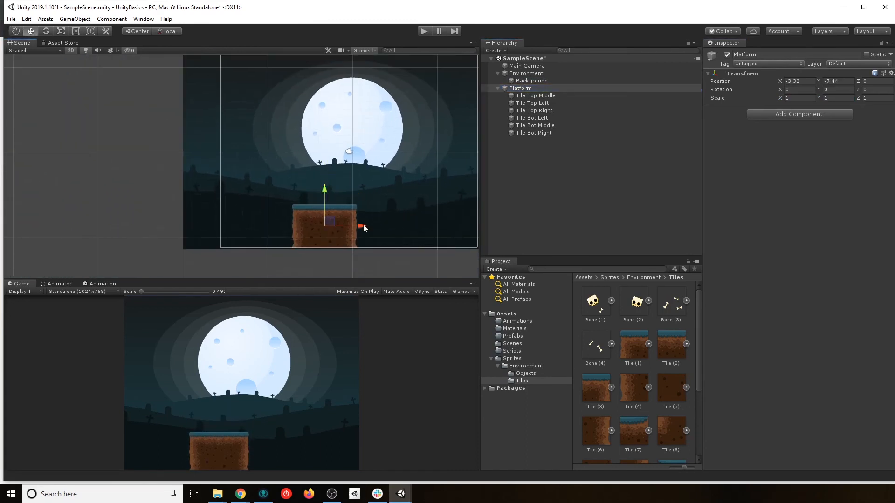
left_click_drag(362, 229, 291, 222)
- Switch to Chrome to compare the new platform placement with the MyFirst2dGame reference
key("alt+Tab")
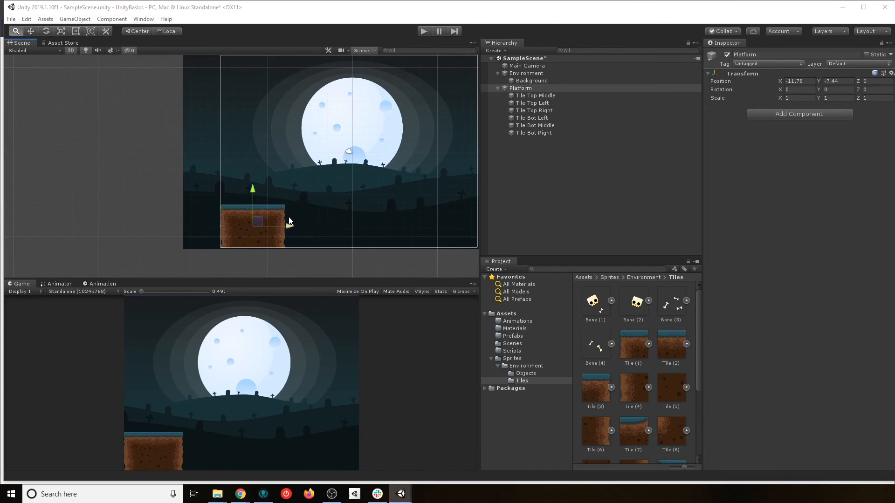
key("alt+Tab")
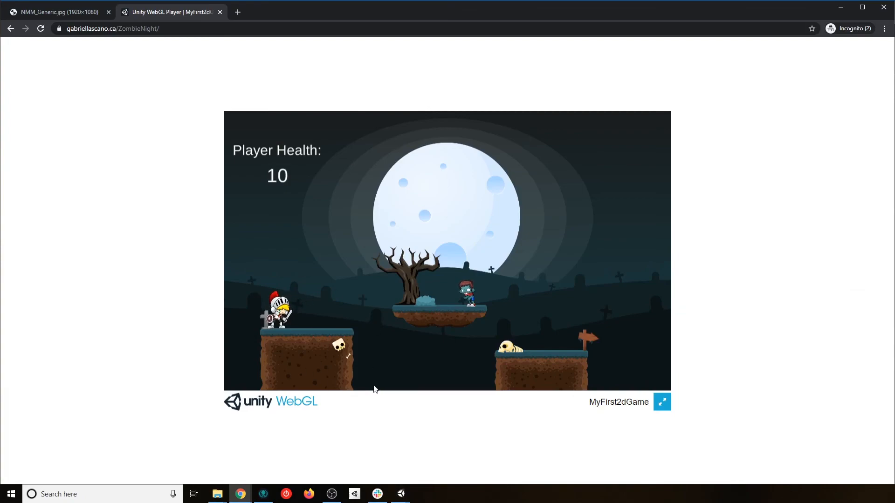
- Switch from the browser game to the Unity editor and set the Game view's aspect ratio to Free Aspect
key("alt+Tab")
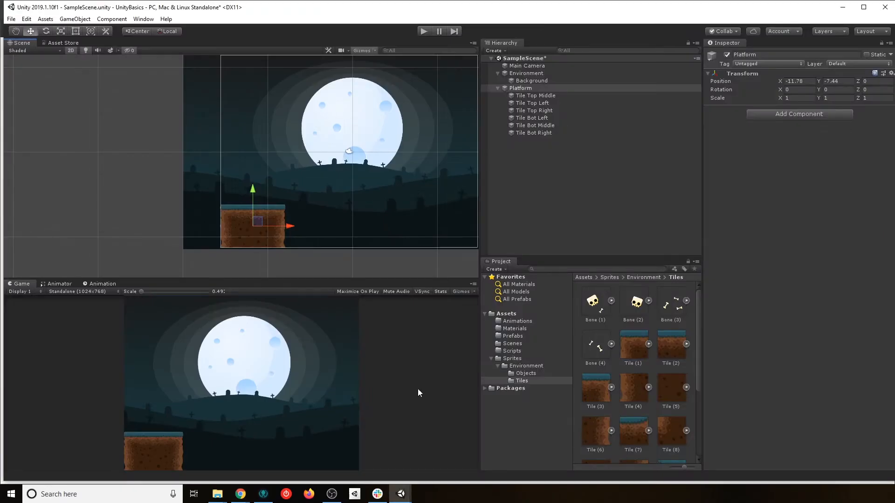
key("alt+Tab")
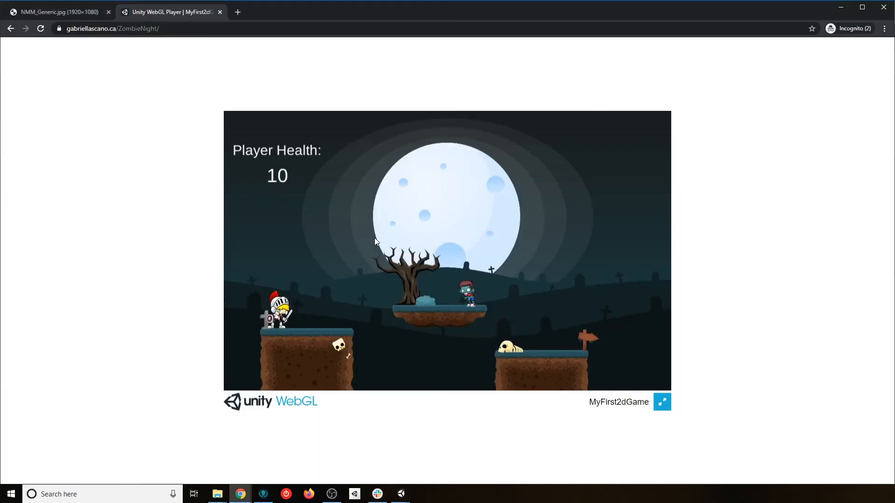
key("alt+Tab")
scroll(343, 219, "up", 6)
middle_click_drag(378, 150, 327, 185)
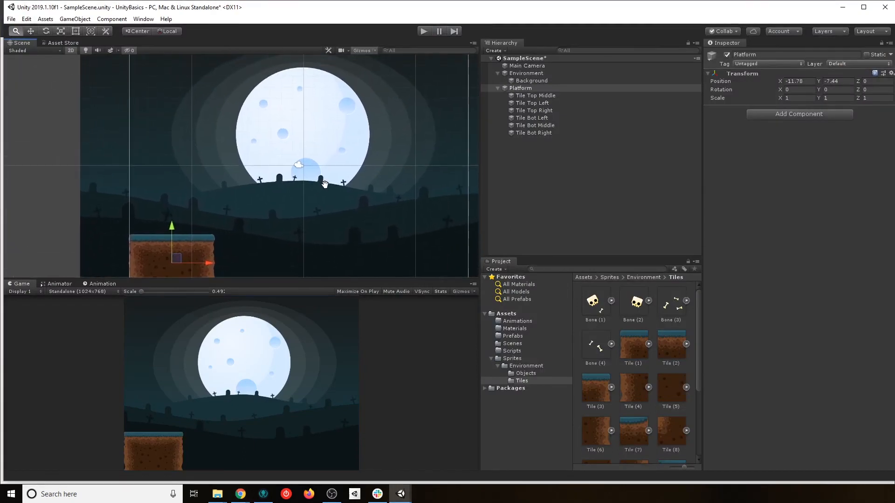
middle_click_drag(288, 241, 289, 203)
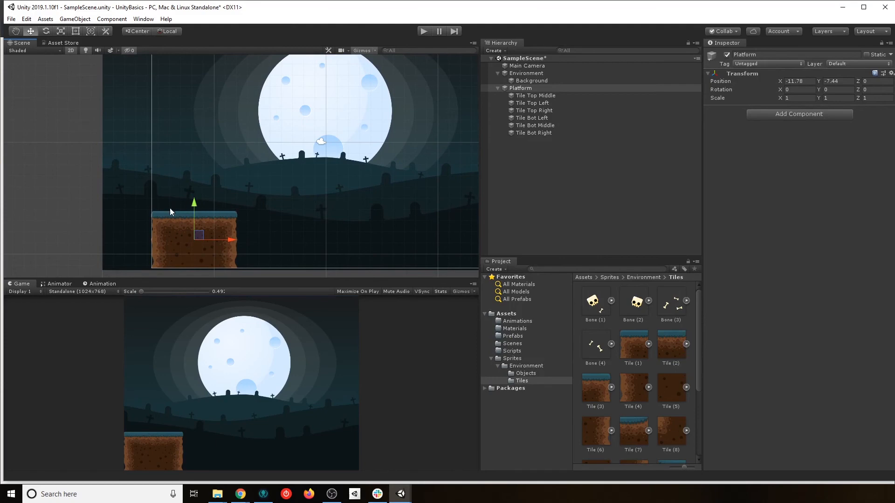
left_click(104, 292)
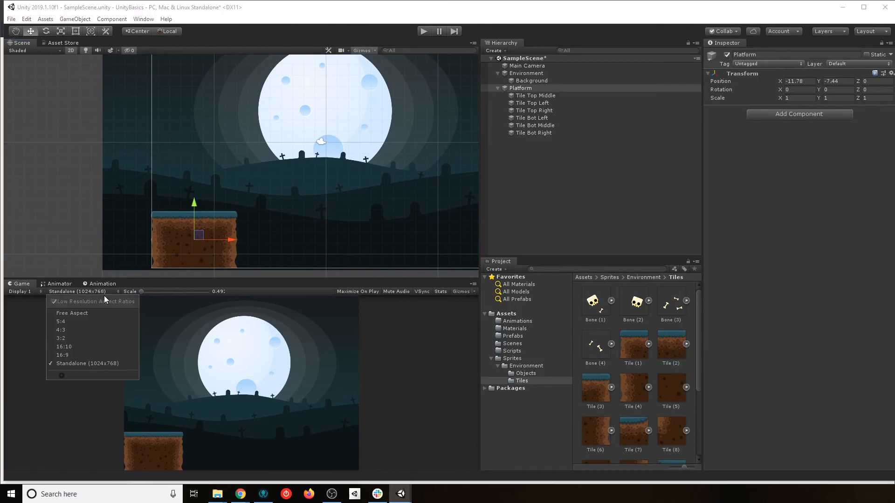
left_click(89, 313)
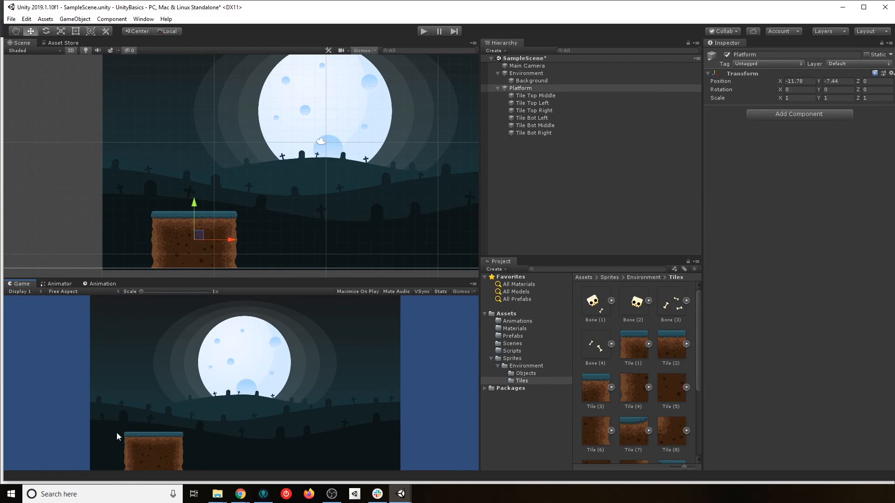
- Check the reference game in the browser, and add the Bone (1) tile sprite as a child of Platform in Unity
key("alt+Tab")
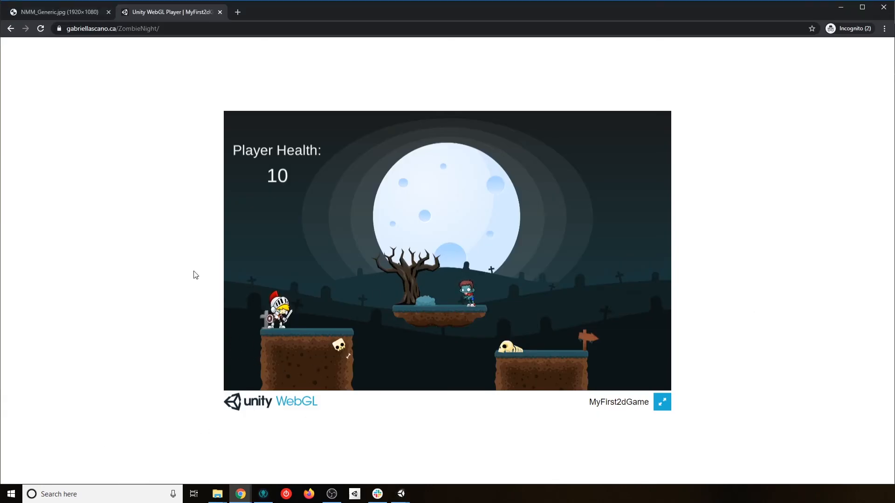
key("alt+Tab")
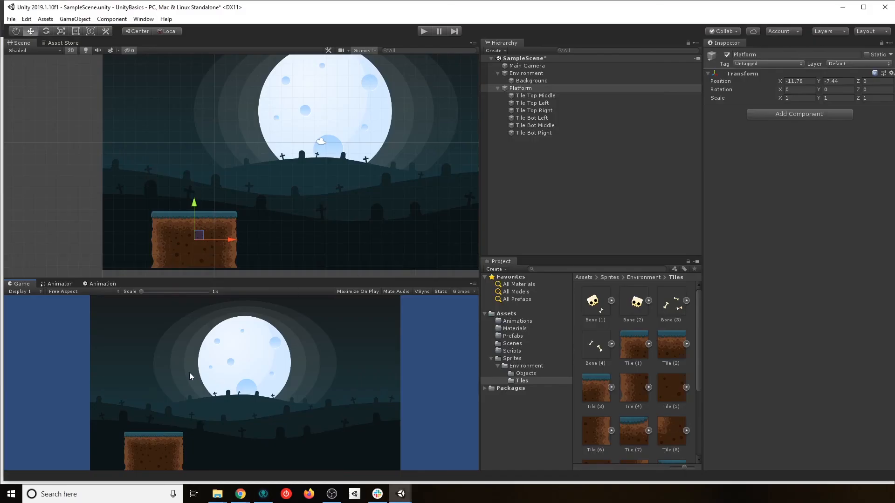
scroll(215, 205, "up", 3)
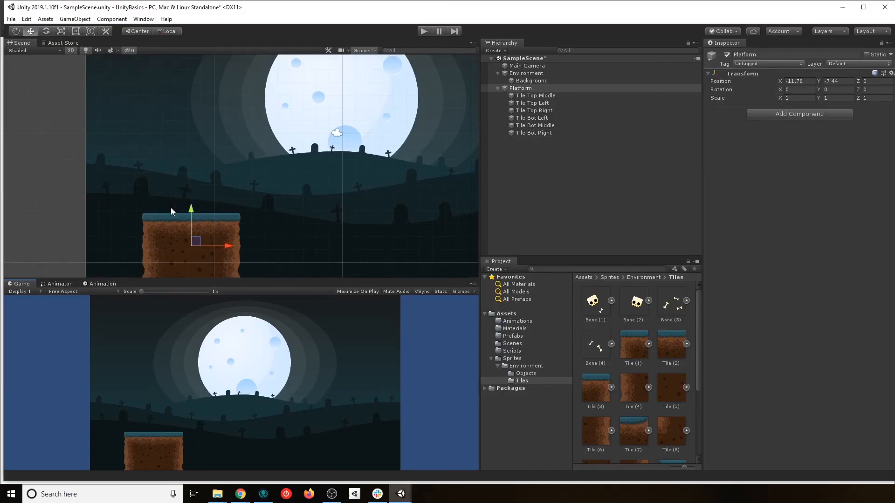
middle_click_drag(256, 231, 282, 207)
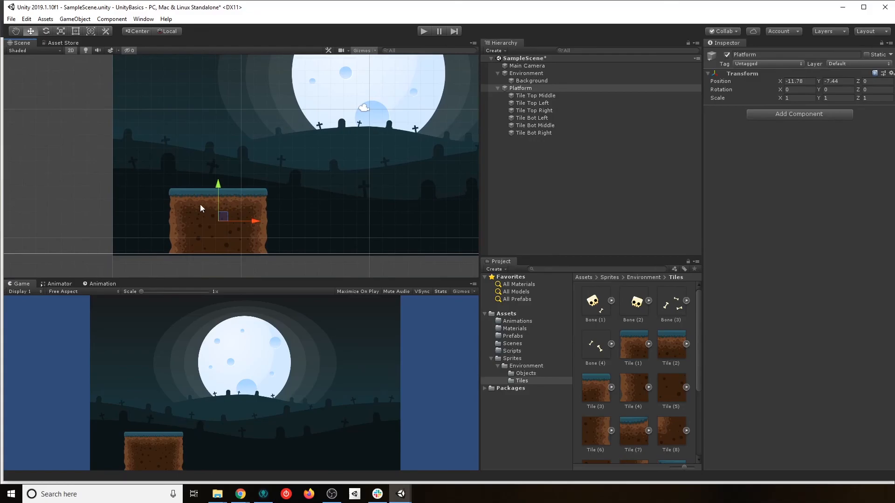
key("alt+Tab")
key("alt+Tab")
key("alt+Tab")
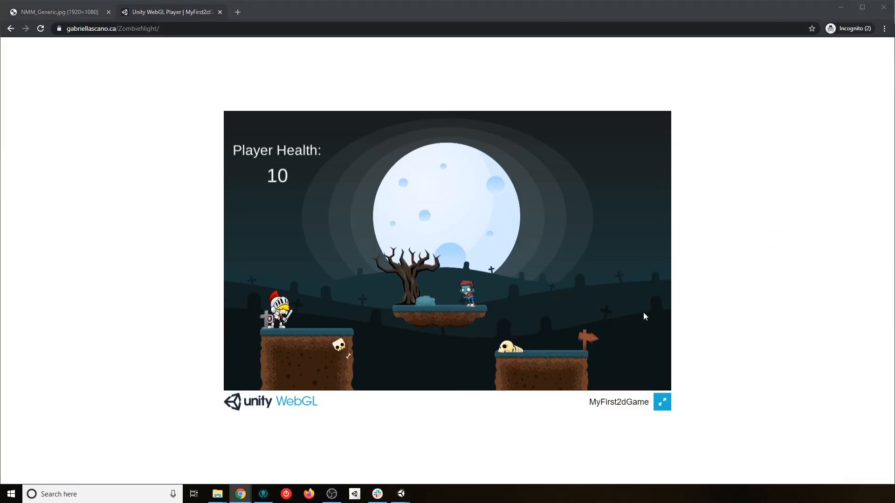
key("alt+Tab")
left_click_drag(596, 304, 522, 88)
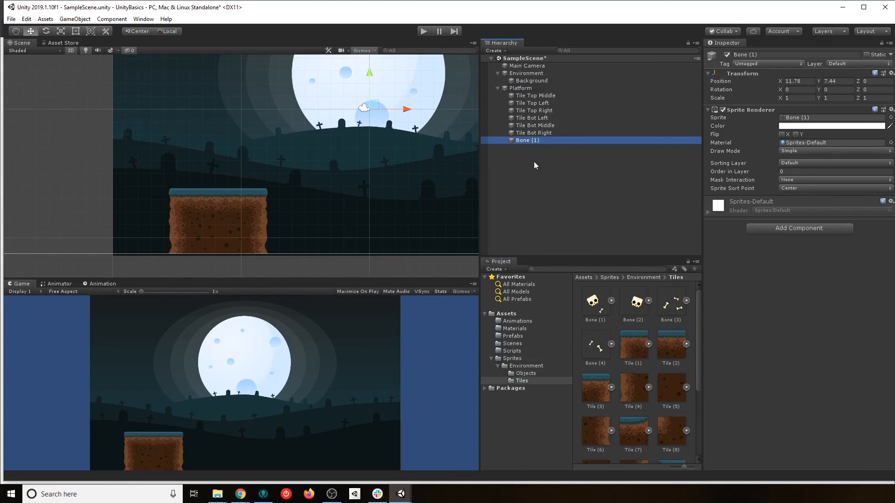
- Assign the Bone (1) object's Sprite Renderer to the Tiles sorting layer
left_click(521, 88)
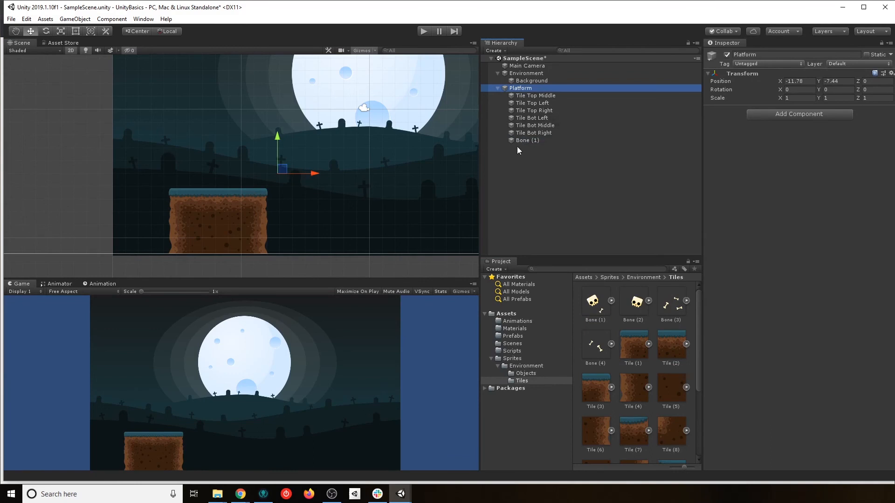
left_click(530, 142)
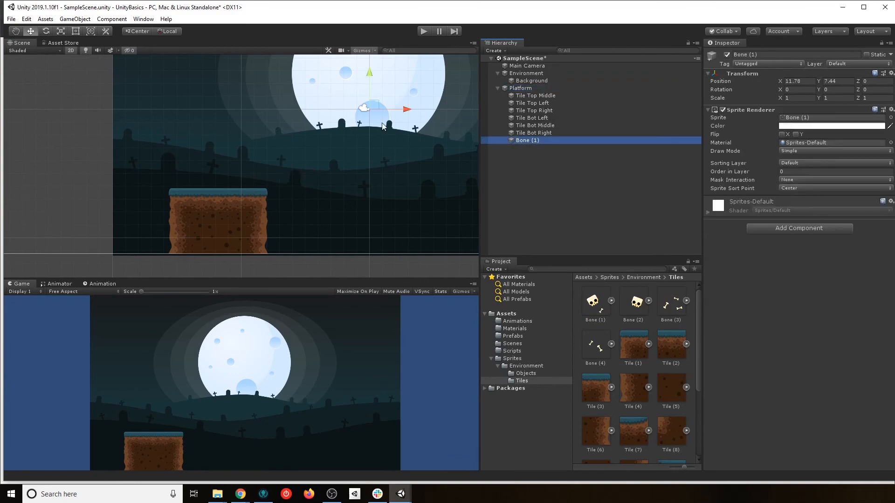
left_click(524, 89)
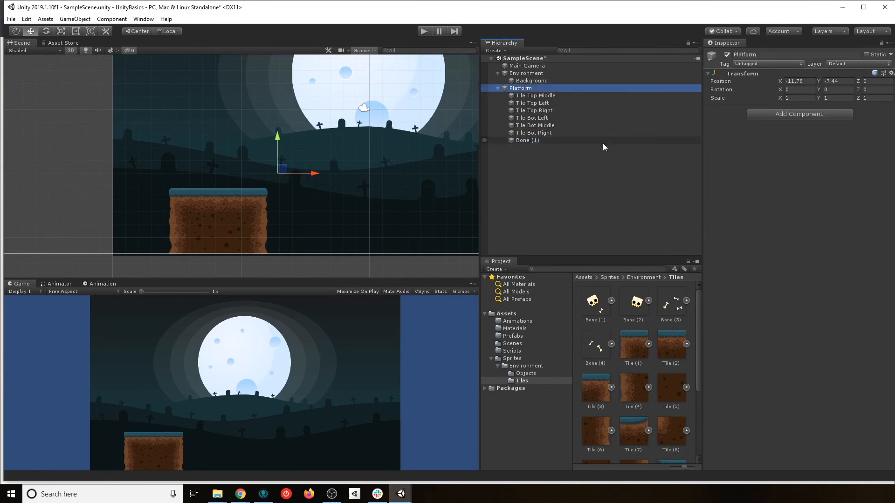
left_click(534, 141)
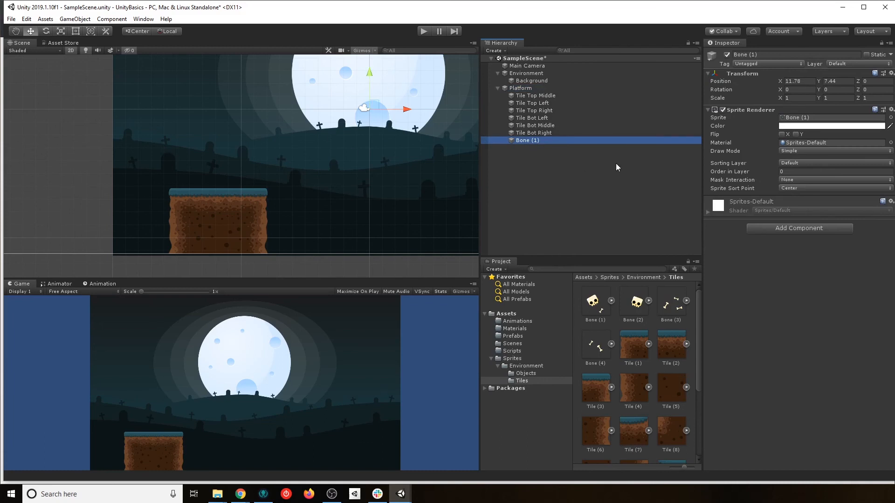
left_click(802, 163)
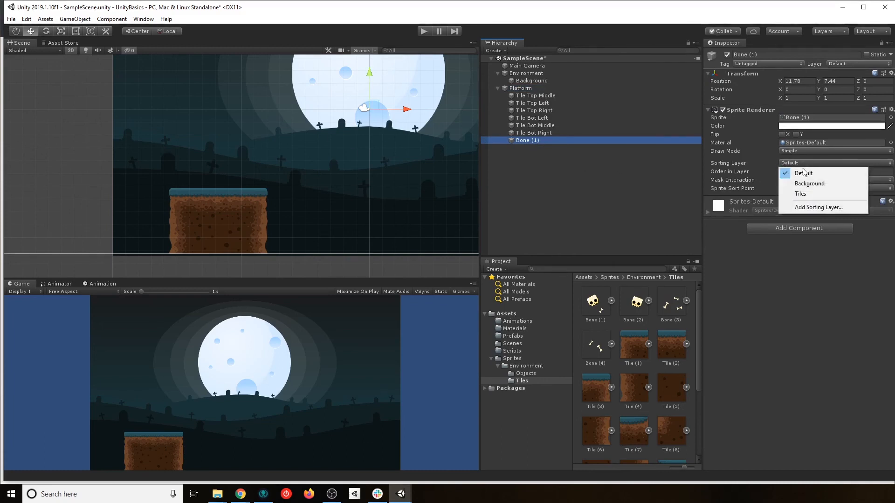
left_click(802, 194)
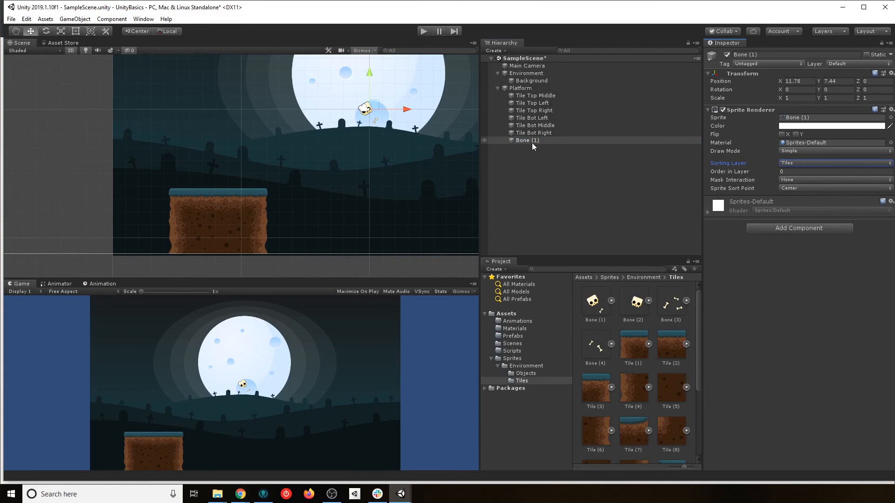
- Set the Bone (1) object's position to X 0 and Y 0 relative to its Platform parent
left_click(792, 81)
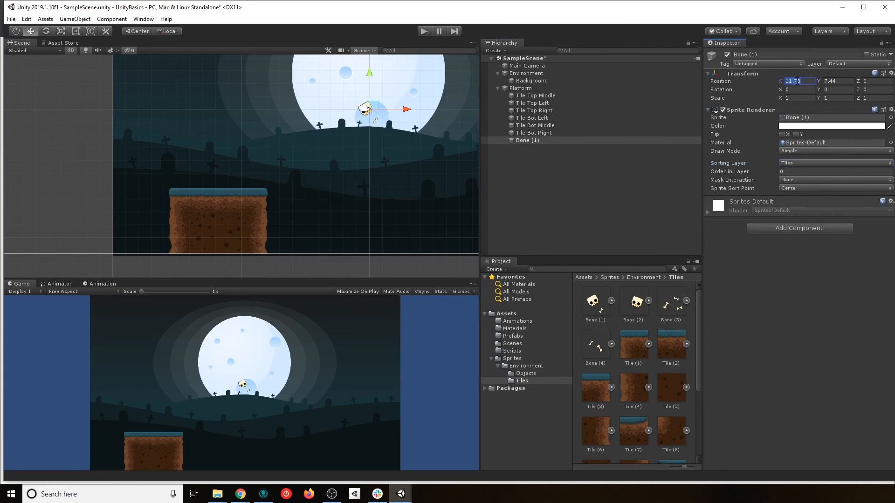
type("0")
key("Tab")
type("0")
key("Tab")
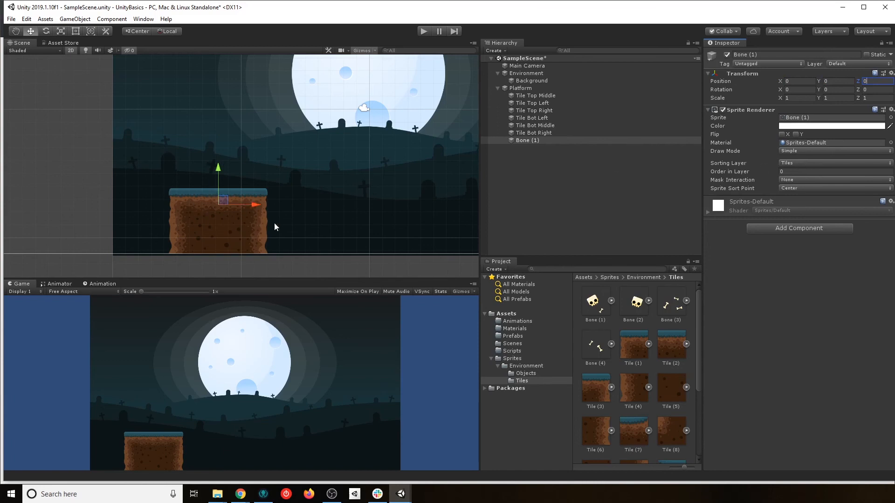
- Set the Bone (1) sprite's Order in Layer to 10 so it draws in front of the platform tiles
left_click(527, 140)
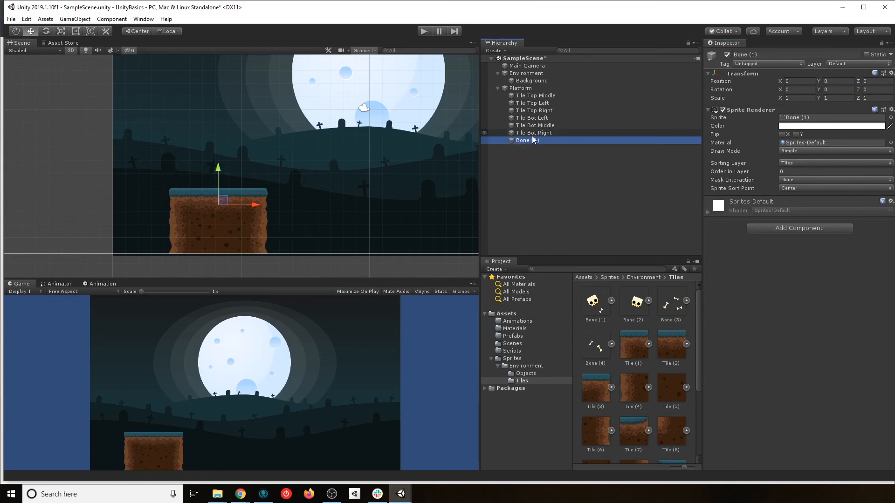
mouse_move(524, 141)
left_mouse_down()
mouse_move(533, 133)
mouse_move(519, 141)
mouse_move(523, 91)
mouse_move(528, 143)
left_mouse_up()
left_click(805, 163)
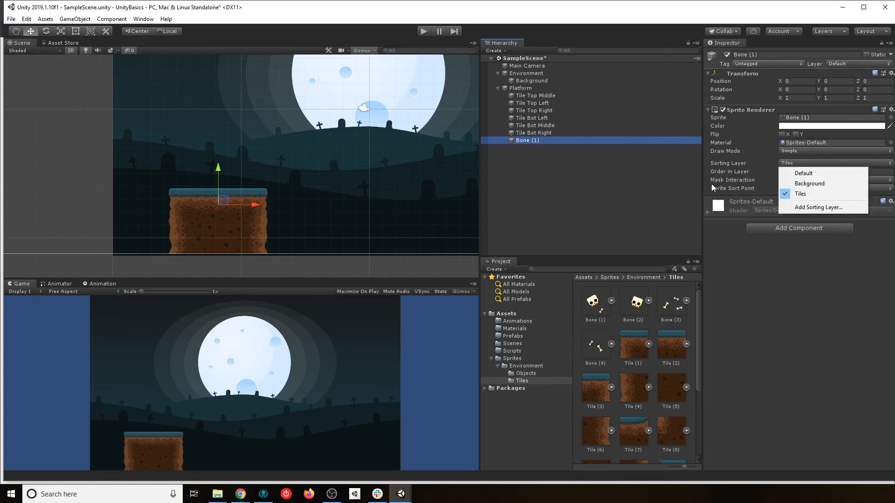
left_click(530, 133)
left_click(536, 133)
left_click(529, 141)
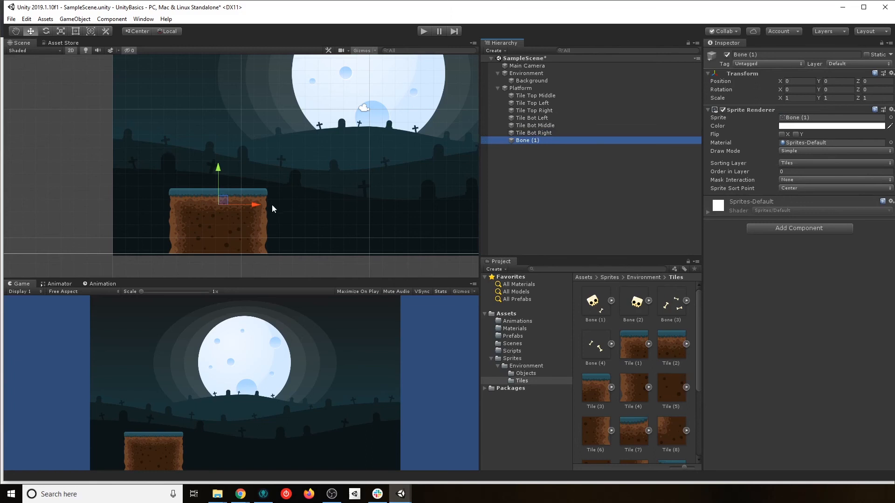
scroll(272, 204, "up", 3)
middle_click_drag(257, 210, 246, 199)
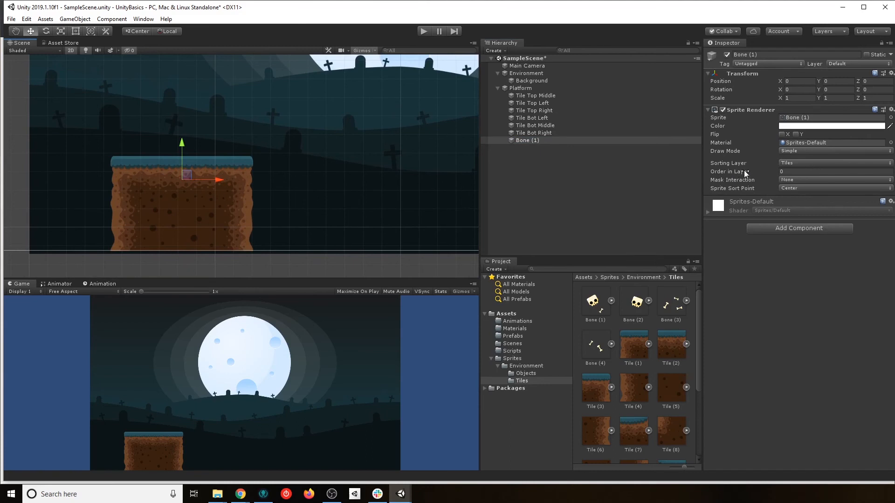
left_click(788, 171)
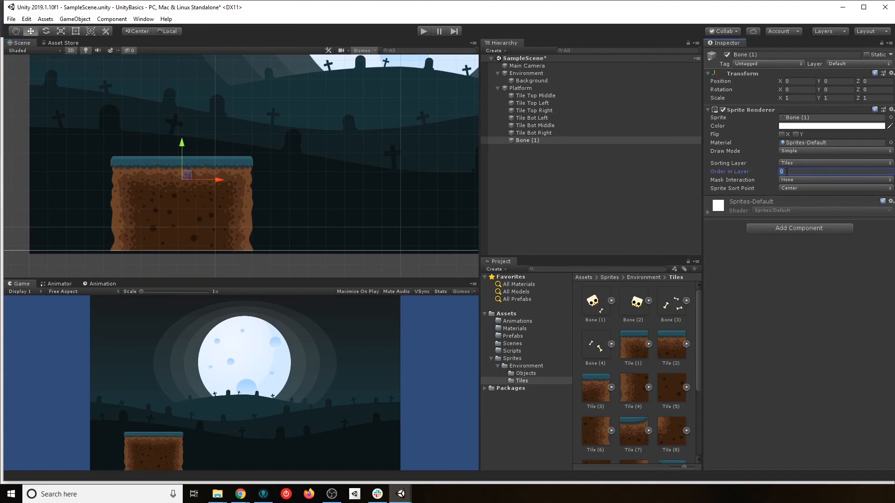
type("10")
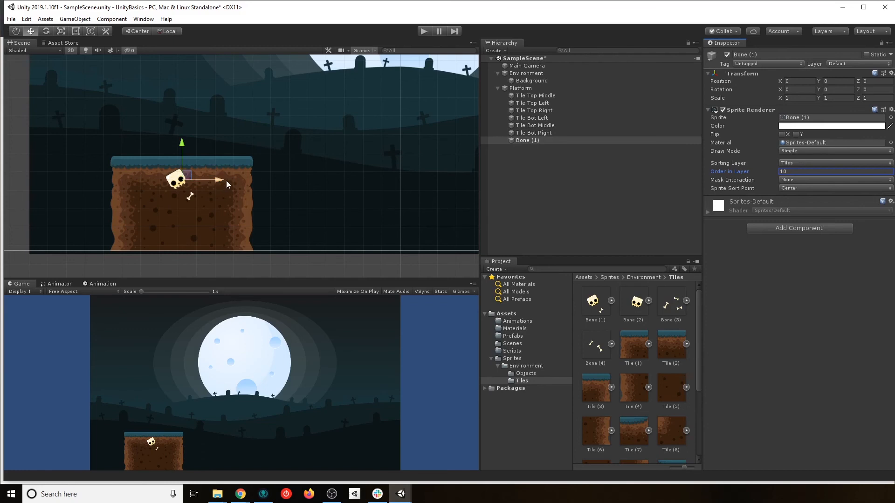
- Move Bone (1) into the platform's upper-right corner, at about X 2.71 and Y -0.15
left_click_drag(220, 179, 269, 180)
left_click_drag(232, 143, 232, 146)
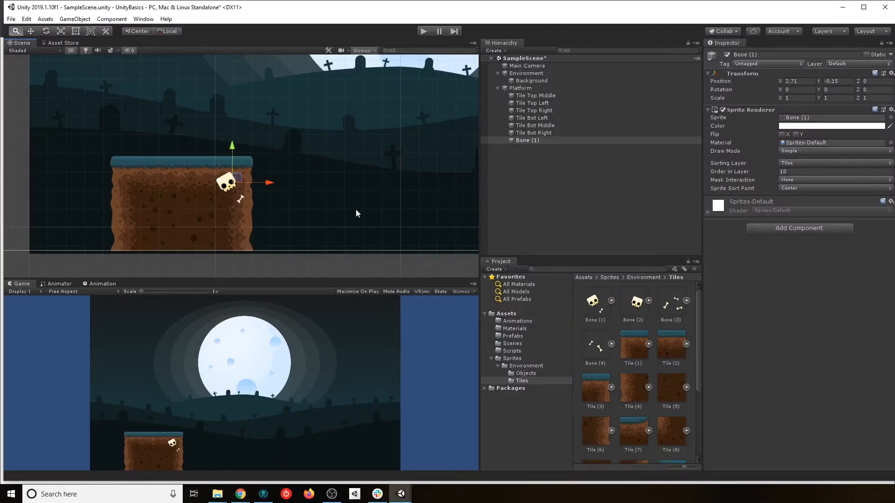
left_click(521, 87)
left_click(537, 141)
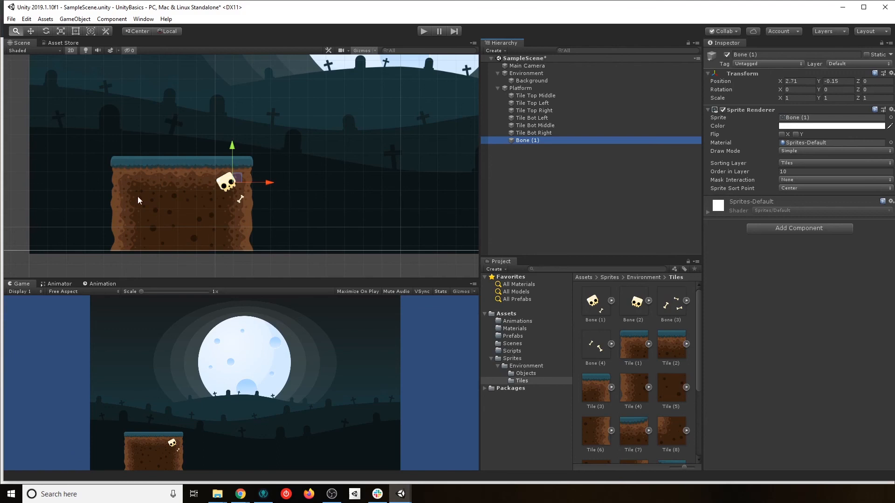
- Deselect the bone and save the scene
middle_click_drag(331, 141, 297, 180)
scroll(205, 237, "down", 7)
left_click(531, 158)
key("ctrl+s")
- Add a Box Collider 2D component to the Platform object
left_click(528, 88)
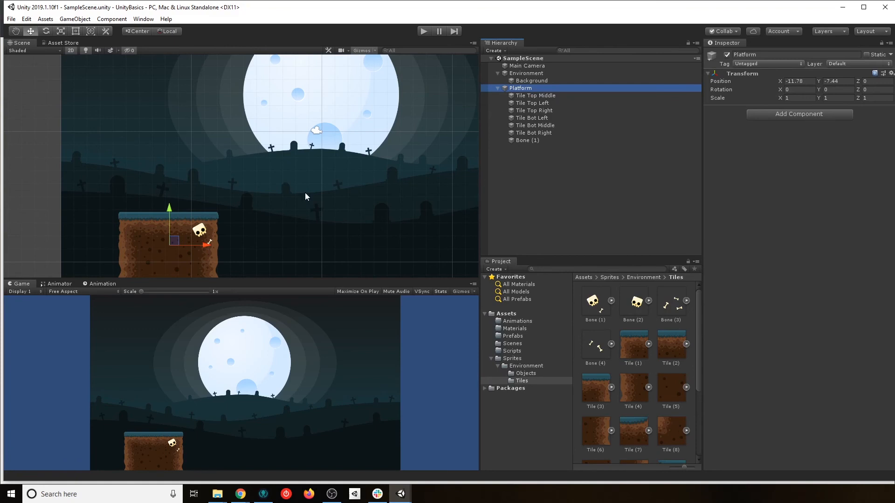
middle_click_drag(254, 221, 299, 198)
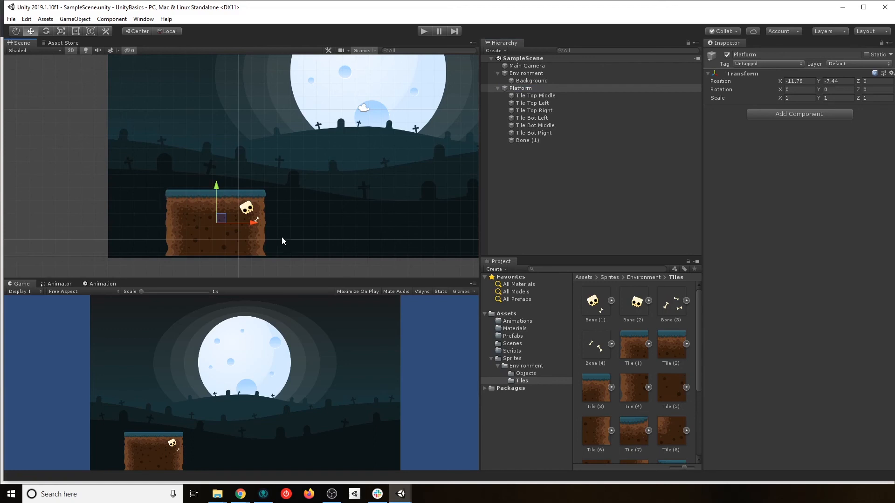
left_click(789, 114)
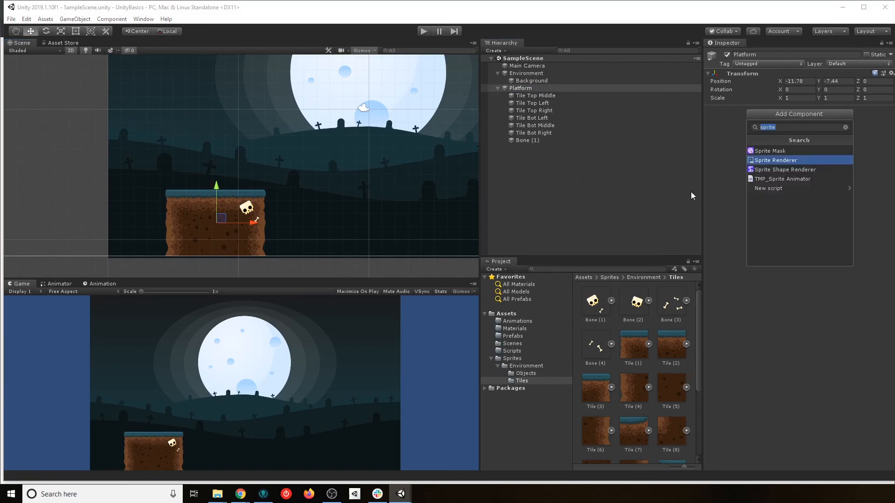
left_click(846, 128)
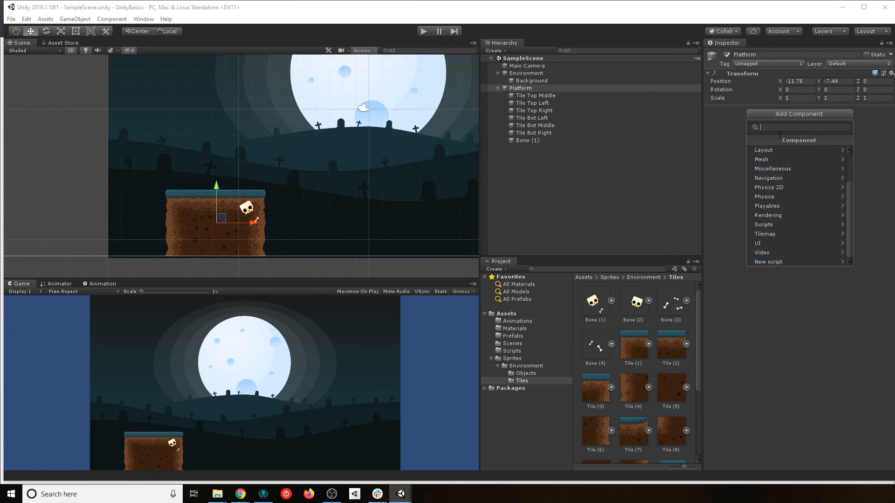
scroll(776, 203, "up", 3)
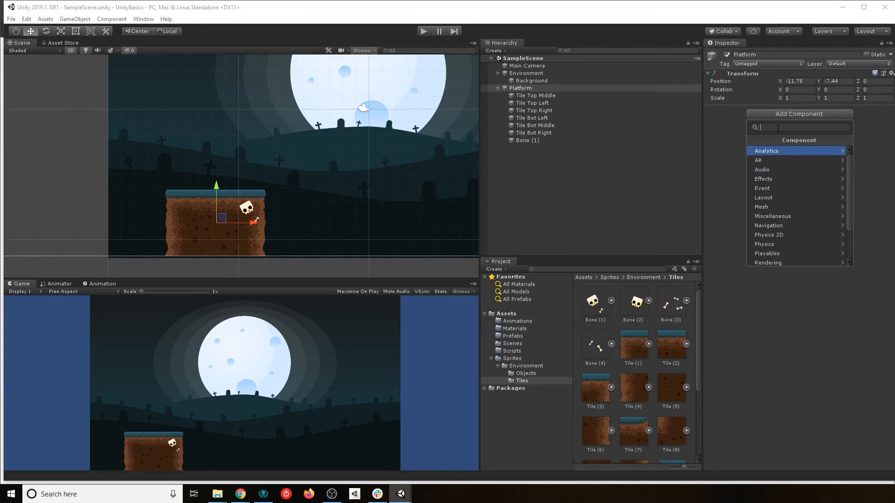
type("coll")
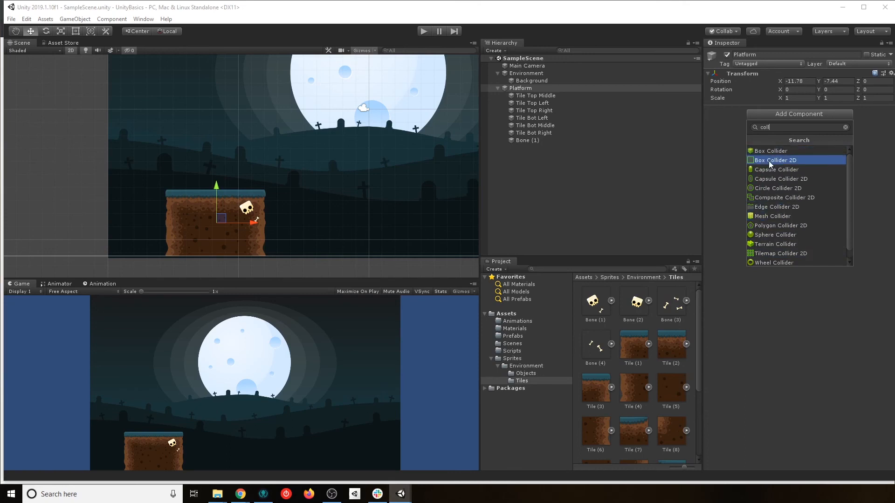
scroll(790, 227, "down", 1)
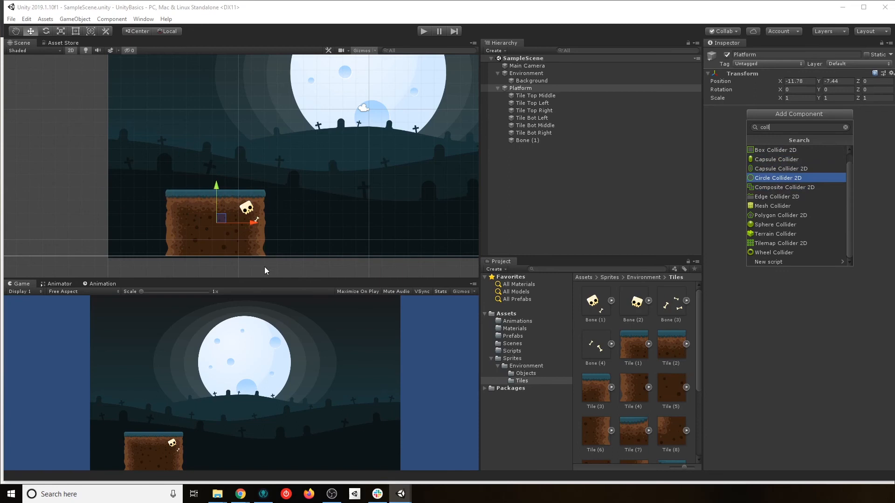
key("Down")
key("Down")
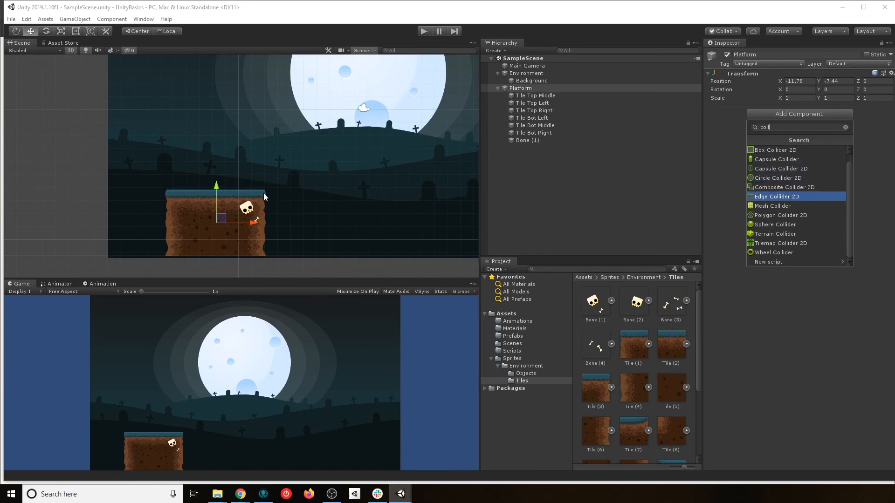
left_click(787, 150)
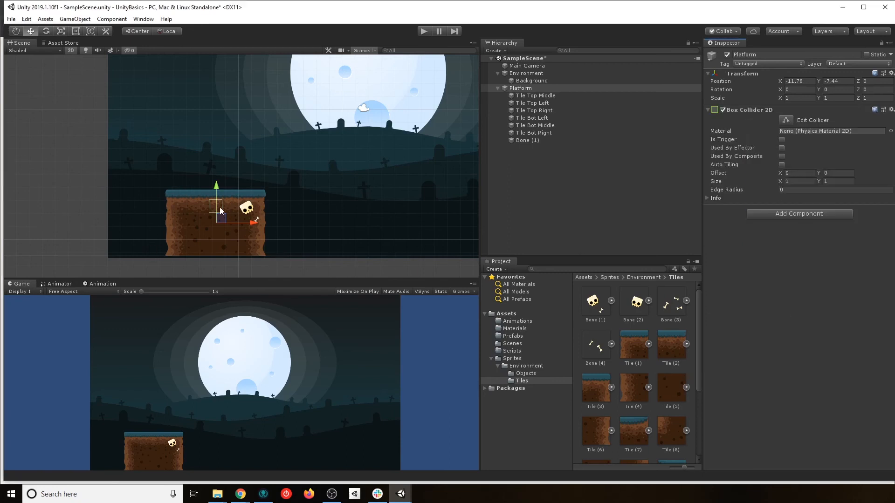
scroll(208, 216, "up", 6)
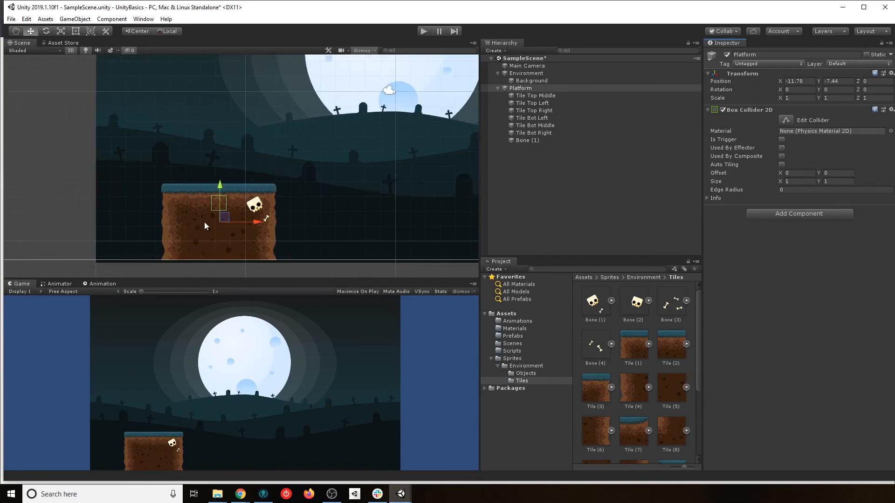
scroll(218, 209, "up", 4)
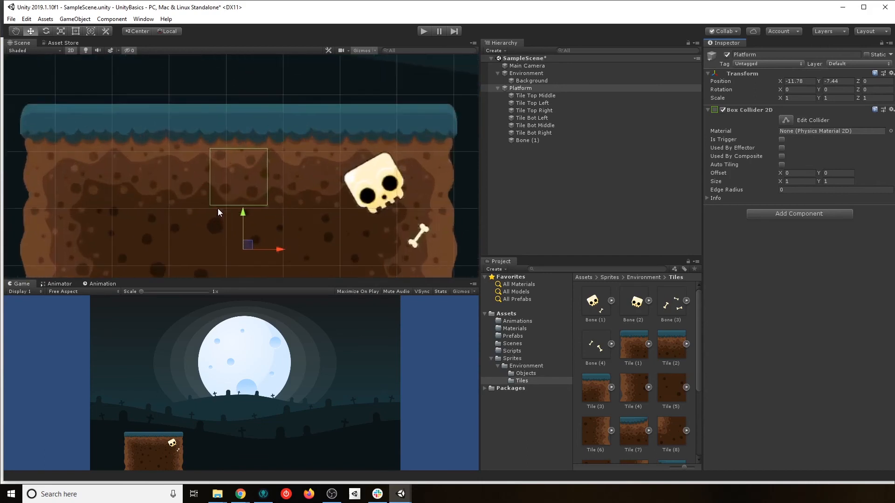
scroll(267, 178, "down", 8)
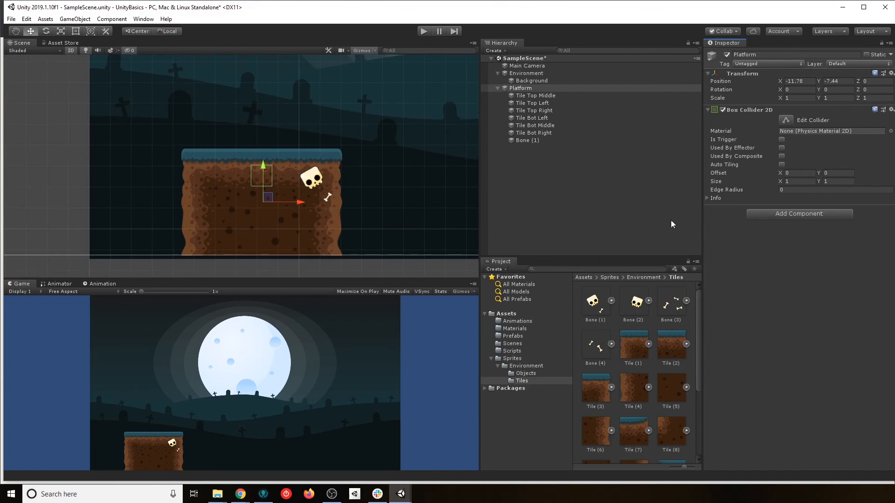
left_click_drag(781, 183, 831, 180)
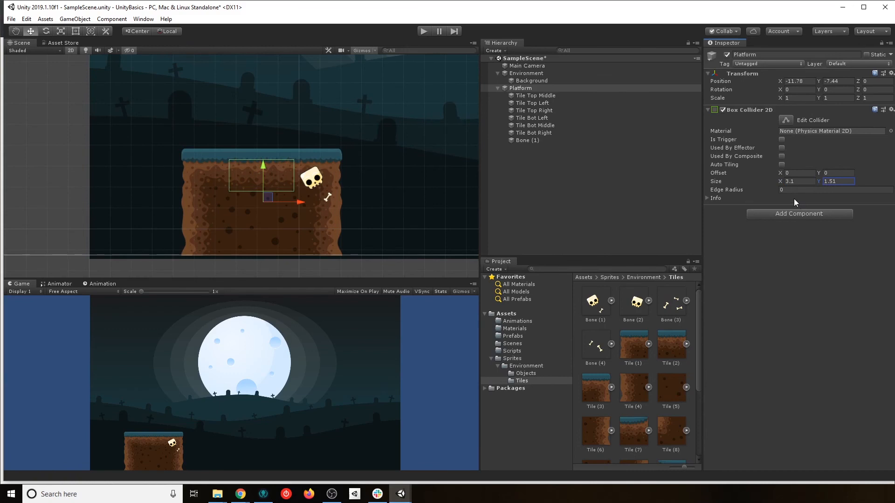
left_click_drag(782, 176, 781, 183)
key("ctrl+z")
key("ctrl+z")
key("ctrl+z")
- Edit the Box Collider 2D's edges in the scene so it covers the whole platform, about 7.45 by 4.96
left_click(787, 119)
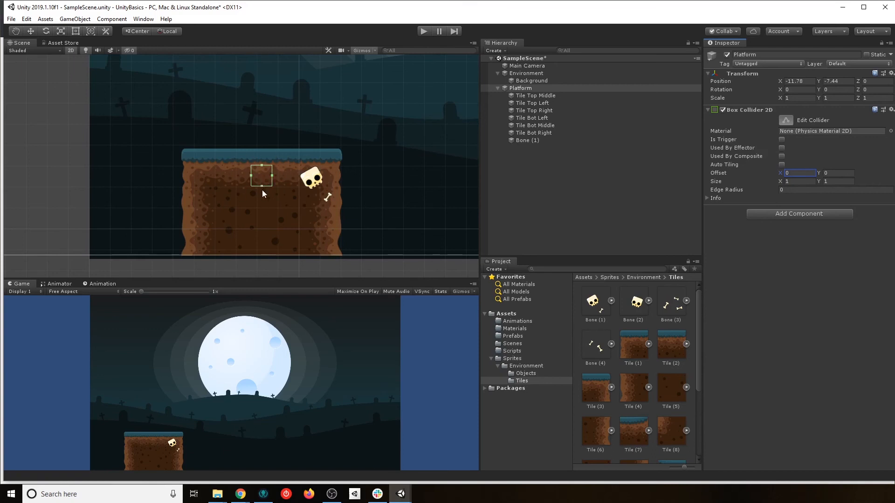
left_click_drag(251, 178, 231, 149)
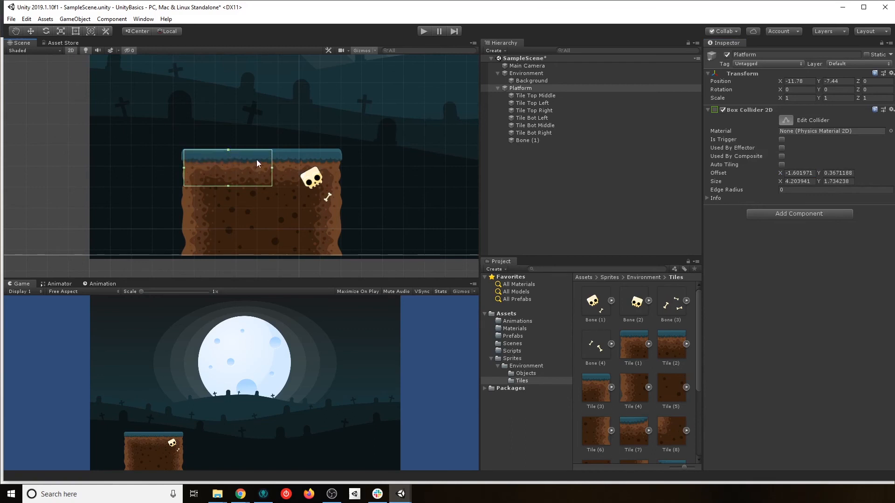
left_click_drag(272, 170, 340, 175)
left_click_drag(262, 185, 264, 251)
middle_click_drag(282, 221, 287, 196)
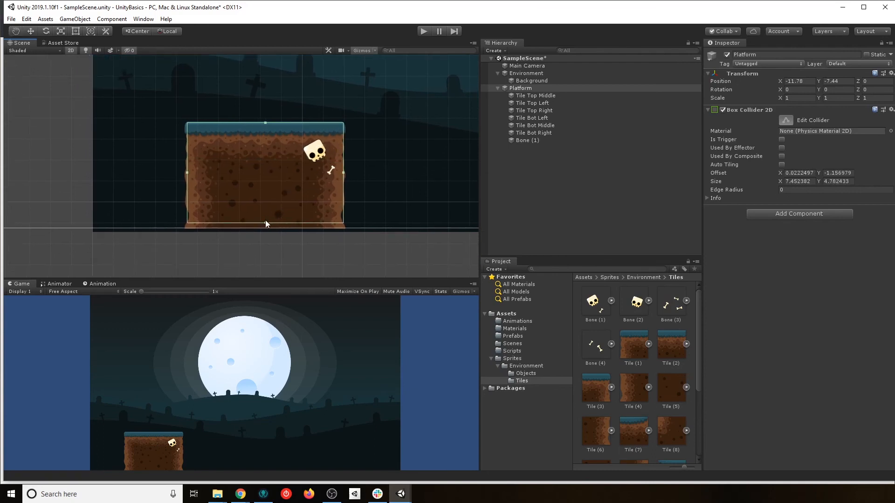
left_click_drag(267, 222, 266, 228)
- Raise the collider's upper edge to the platform surface, making Size Y about 5.01, and finish editing the collider
scroll(262, 150, "up", 3)
middle_click_drag(250, 111, 244, 140)
scroll(244, 139, "up", 4)
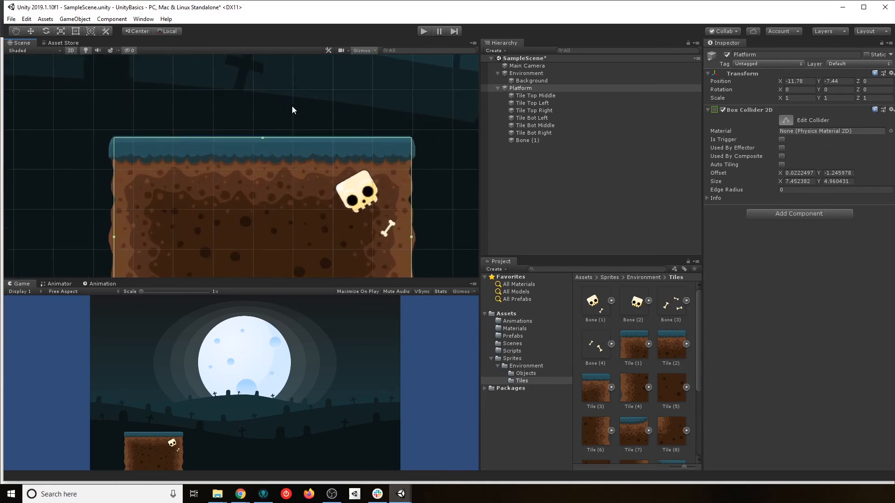
scroll(262, 170, "down", 1)
scroll(265, 184, "down", 1)
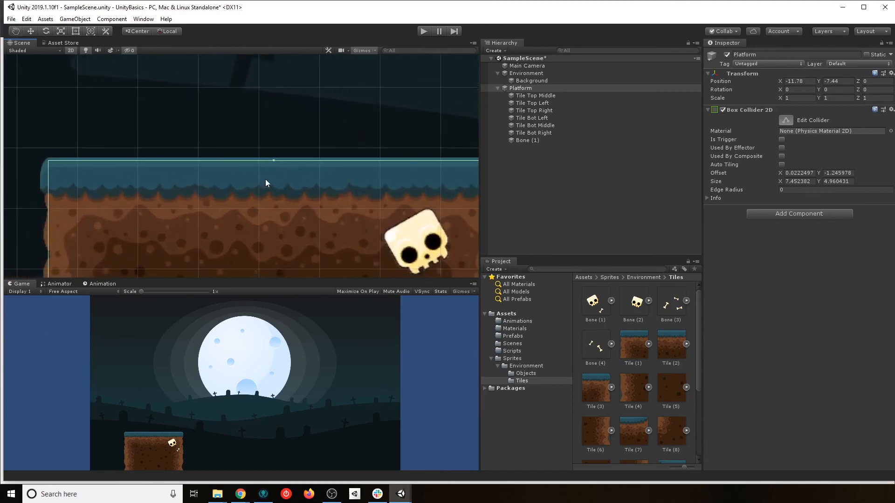
left_click_drag(275, 160, 275, 158)
middle_click_drag(315, 197, 157, 187)
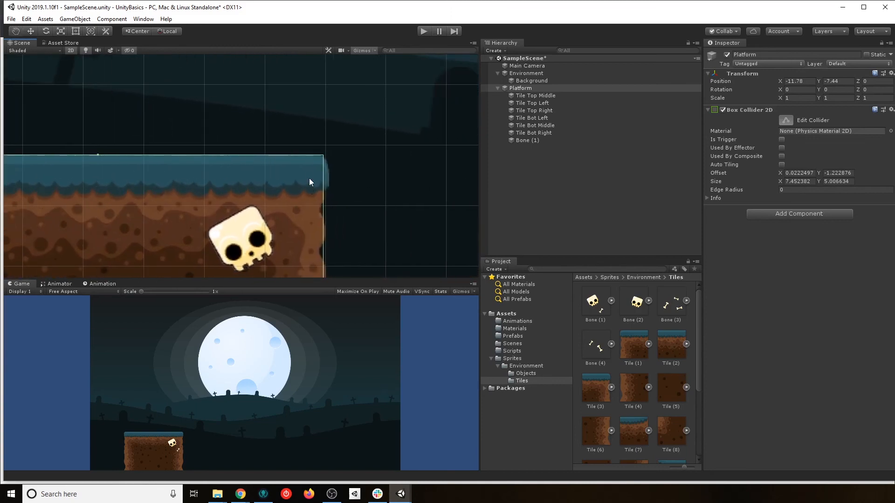
scroll(183, 175, "down", 5)
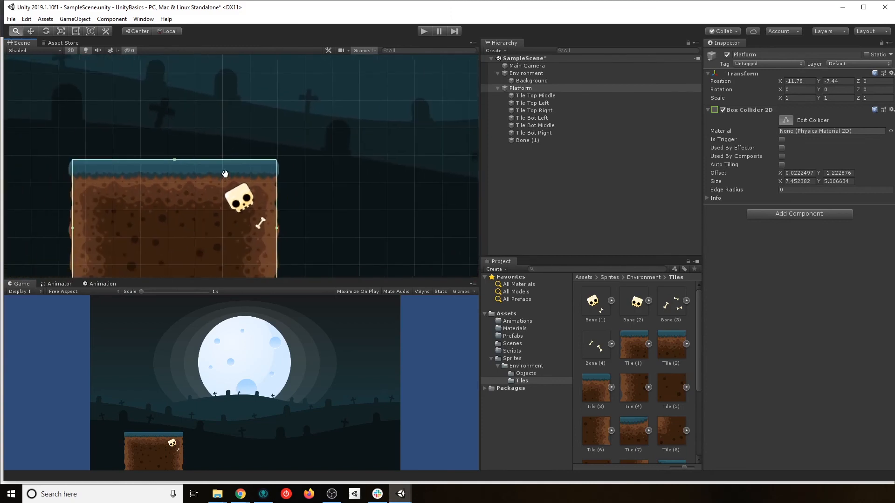
scroll(242, 199, "down", 2)
left_click(786, 119)
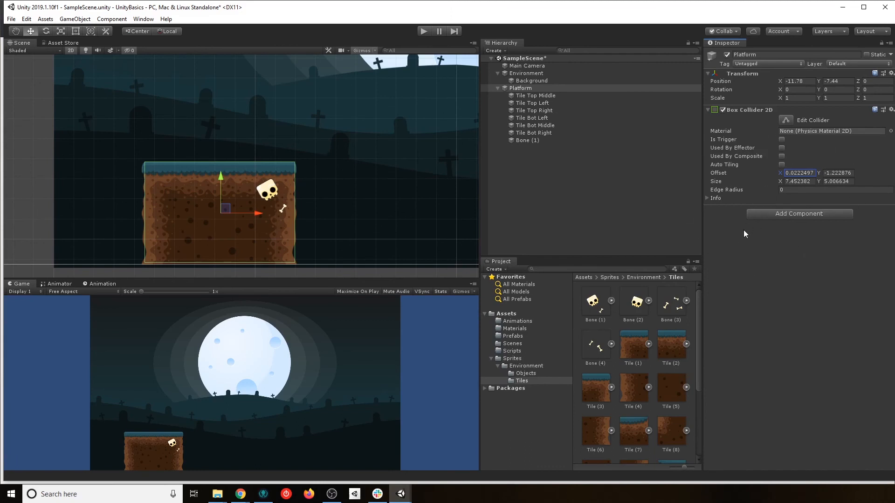
- Collapse the Platform object's children in the hierarchy and the Sprites folder in the project
left_click(531, 95)
left_click(521, 88)
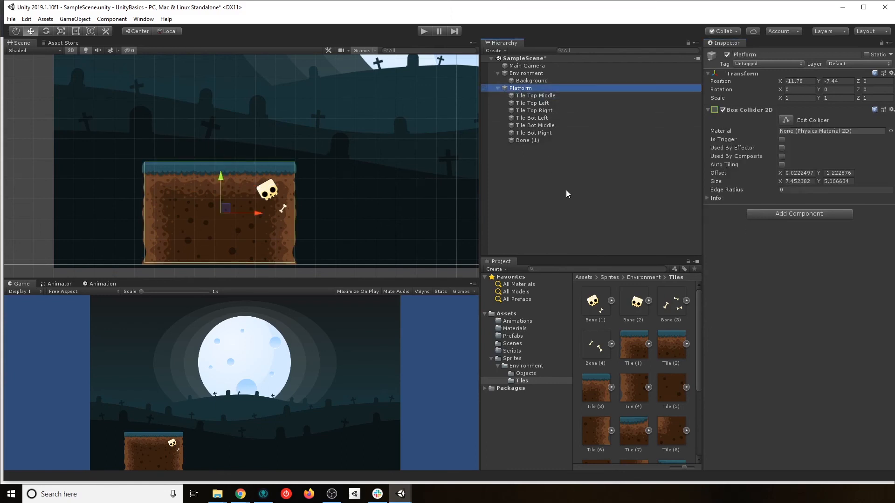
left_click(499, 88)
left_click(526, 82)
left_click(524, 88)
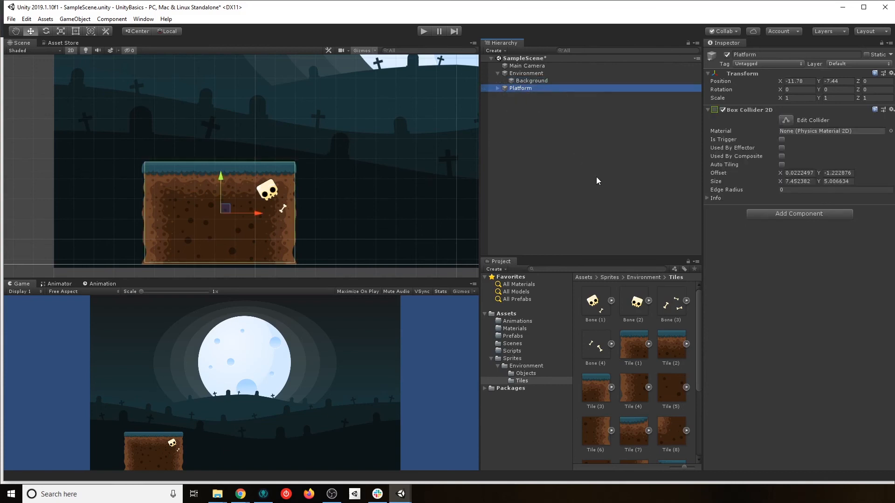
middle_click_drag(404, 151, 258, 170)
scroll(224, 183, "down", 5)
scroll(223, 187, "down", 2)
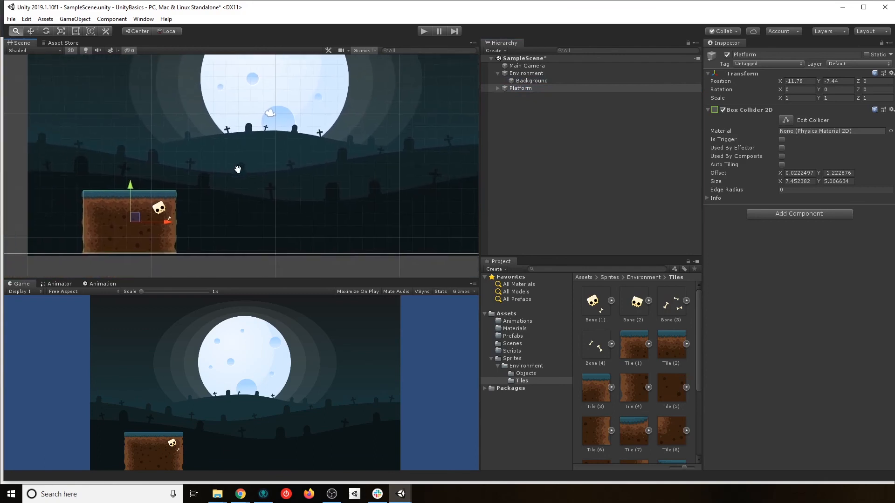
left_click(490, 359)
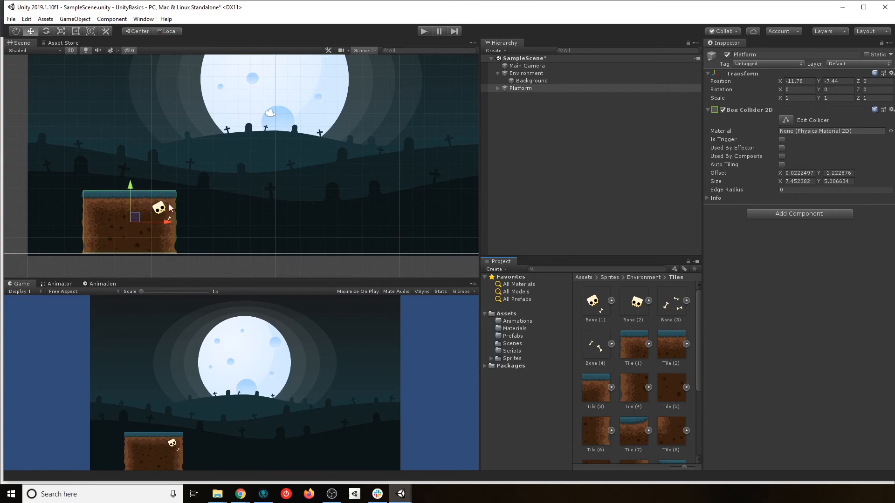
- Move Bone (1) out of the Platform parent to the root level of the scene
left_click(497, 88)
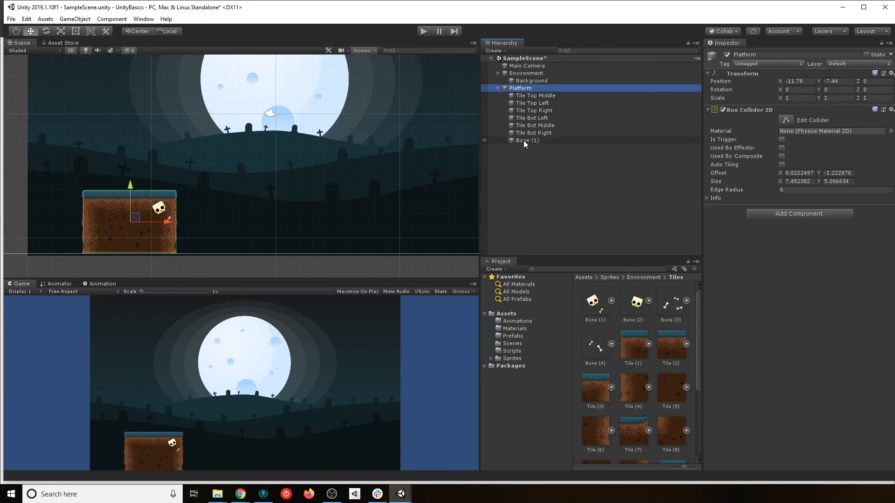
mouse_move(524, 140)
left_mouse_down()
mouse_move(511, 149)
mouse_move(515, 90)
mouse_move(508, 161)
mouse_move(521, 147)
left_mouse_up()
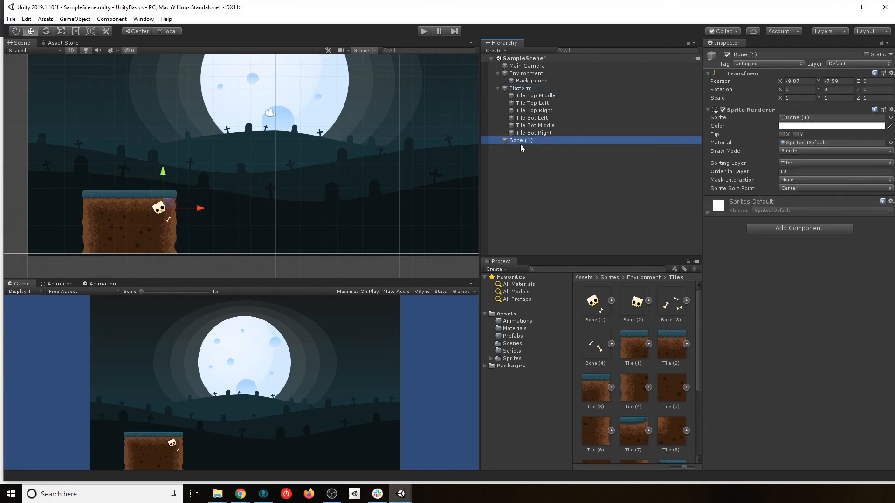
- Save the Platform object as a prefab in the Prefabs folder
left_click(514, 88)
left_click(497, 88)
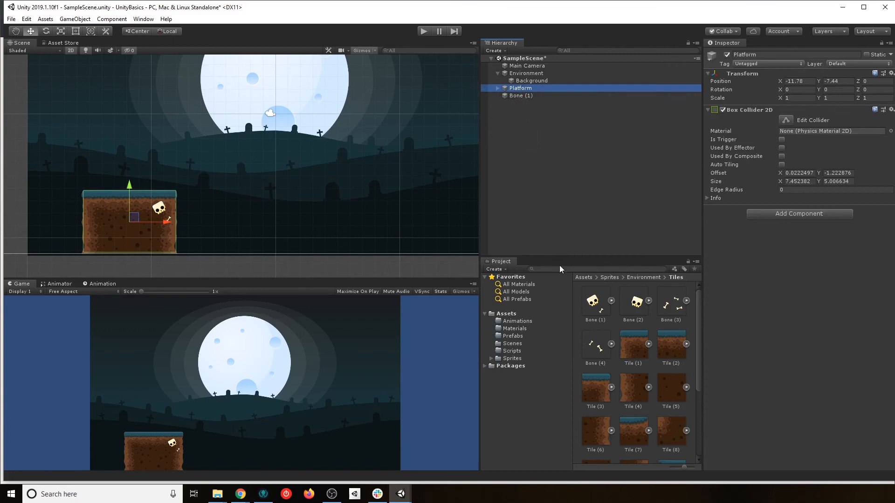
left_click(513, 336)
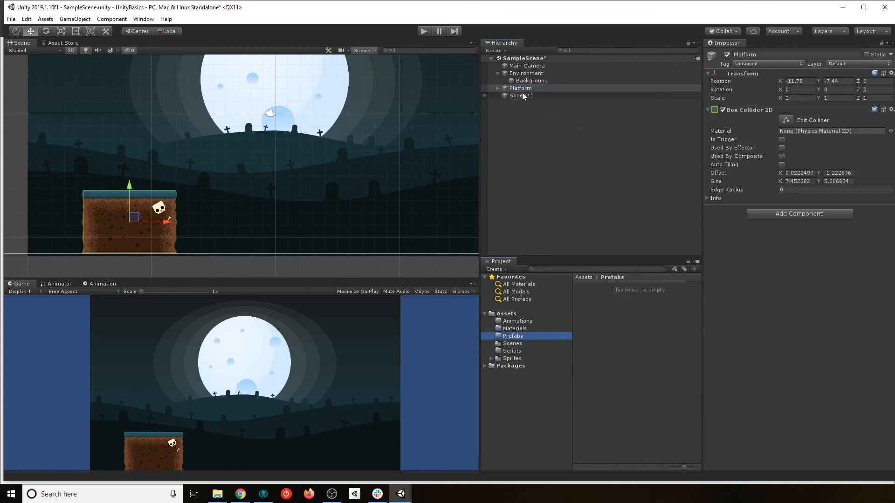
left_click_drag(517, 88, 611, 332)
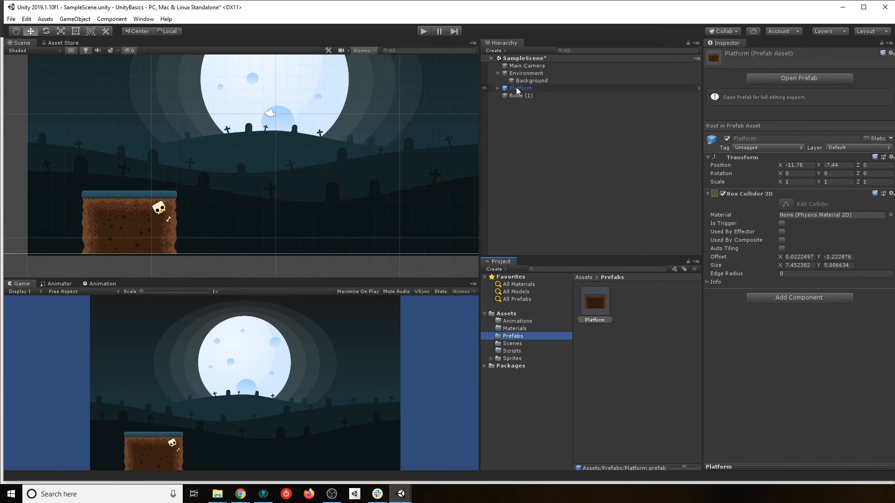
- Make Bone (1) a child of the Platform prefab instance again and collapse the Platform hierarchy
left_click(497, 88)
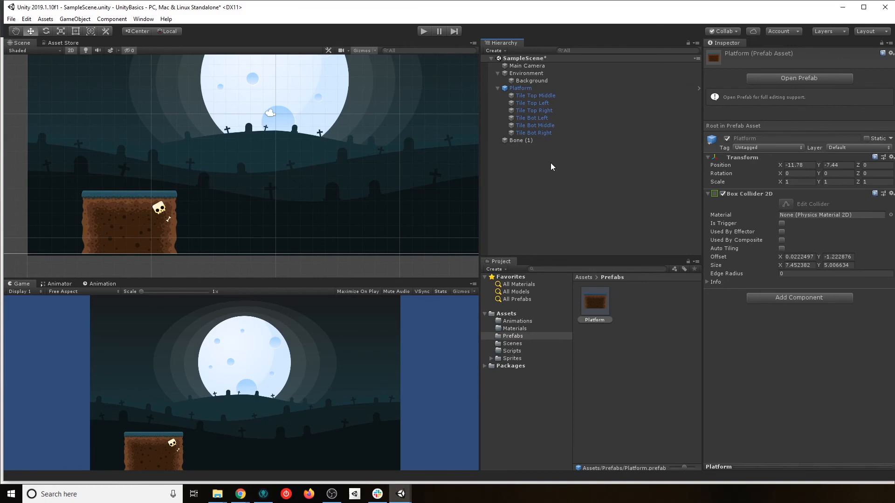
left_click_drag(516, 140, 520, 89)
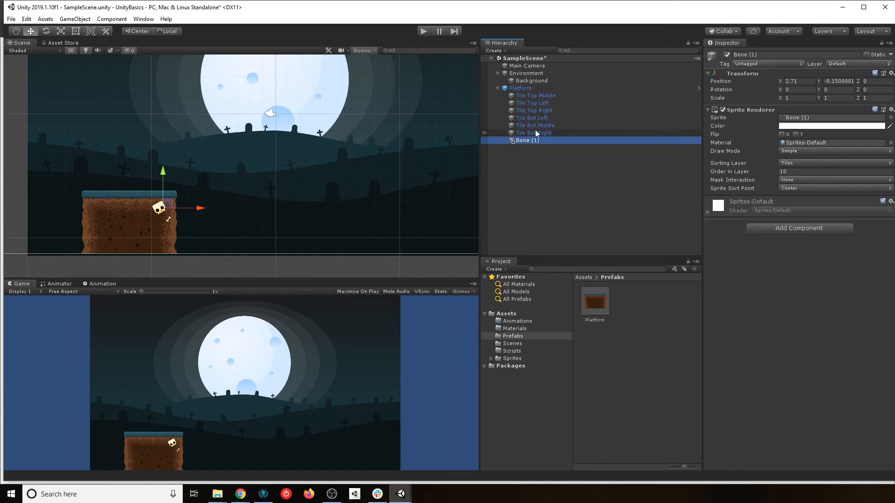
left_click(498, 88)
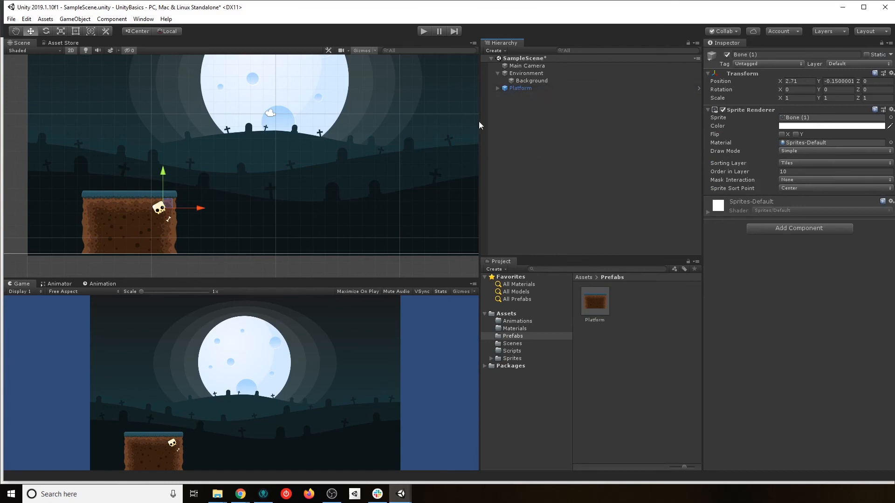
- Try moving Bone (1) horizontally off the platform to about X 6.43 and undo the move
left_click_drag(202, 208, 249, 207)
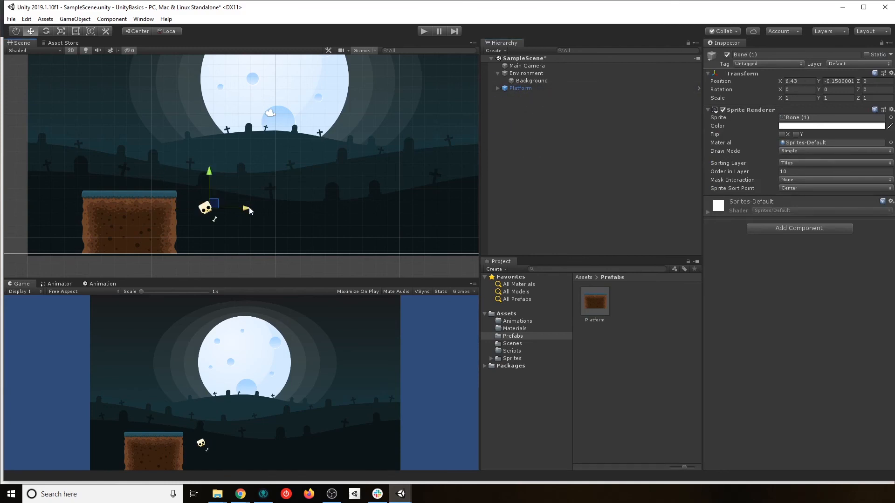
key("ctrl+z")
- Try moving the whole Platform sideways together with its children and undo the move
left_click(518, 88)
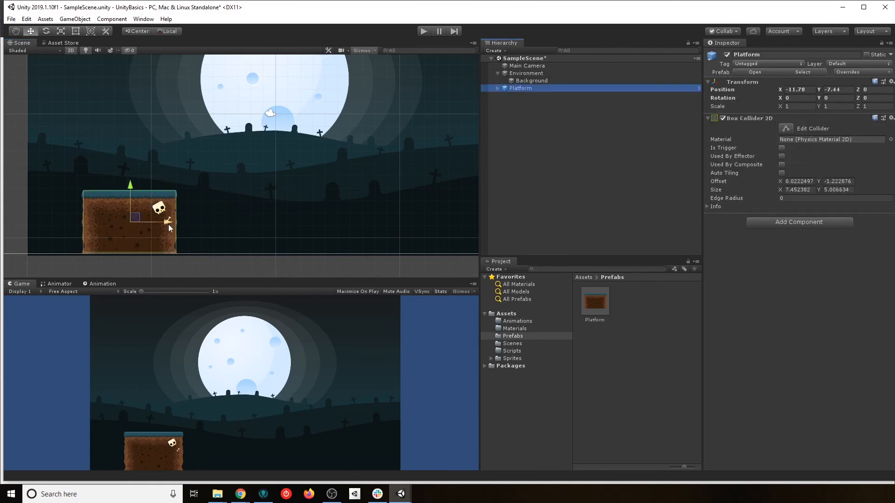
left_click_drag(169, 225, 205, 222)
key("ctrl+z")
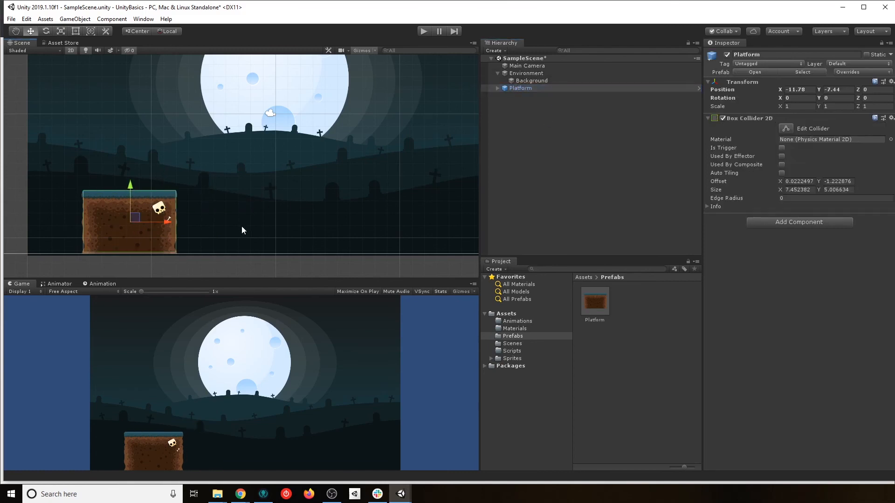
left_click(497, 88)
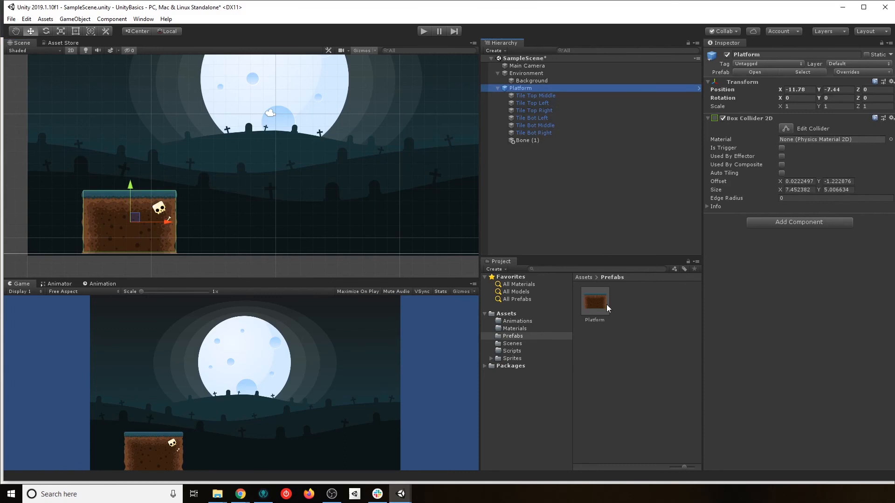
left_click(498, 88)
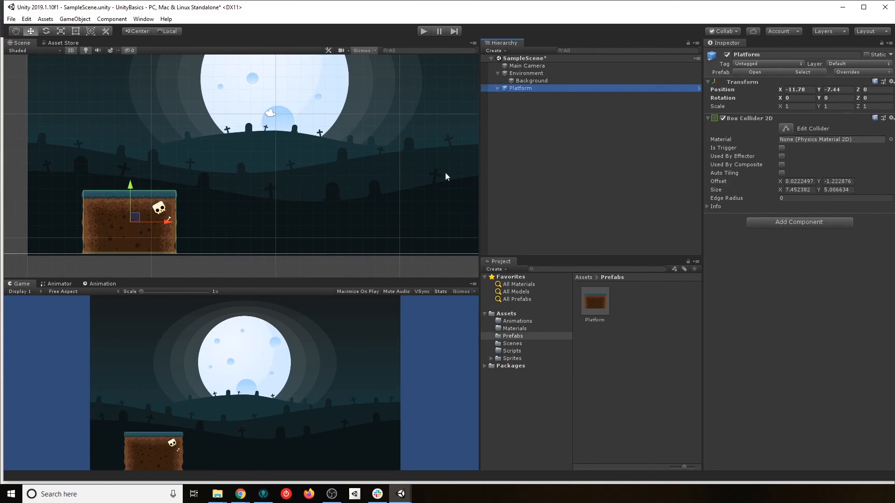
- Place a trial instance of the Platform prefab at about X 10.18, Y -9.21 and delete that instance
middle_click_drag(326, 200, 263, 198)
scroll(263, 197, "down", 2)
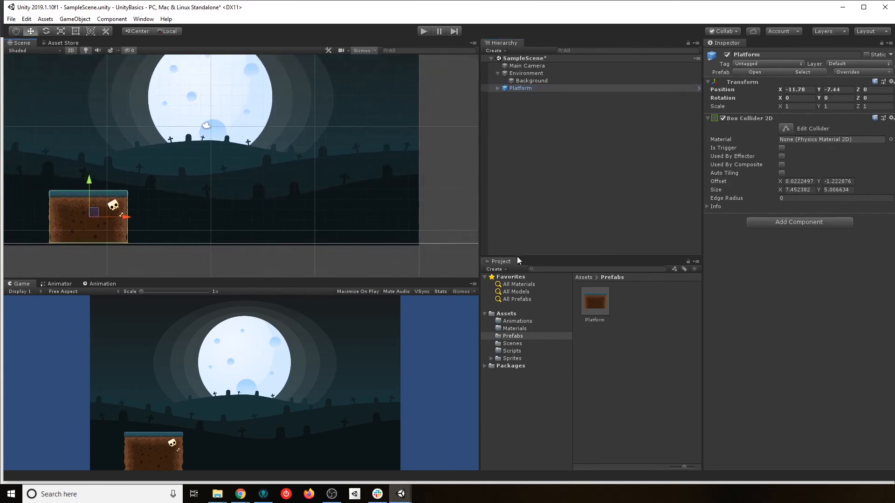
left_click(598, 302)
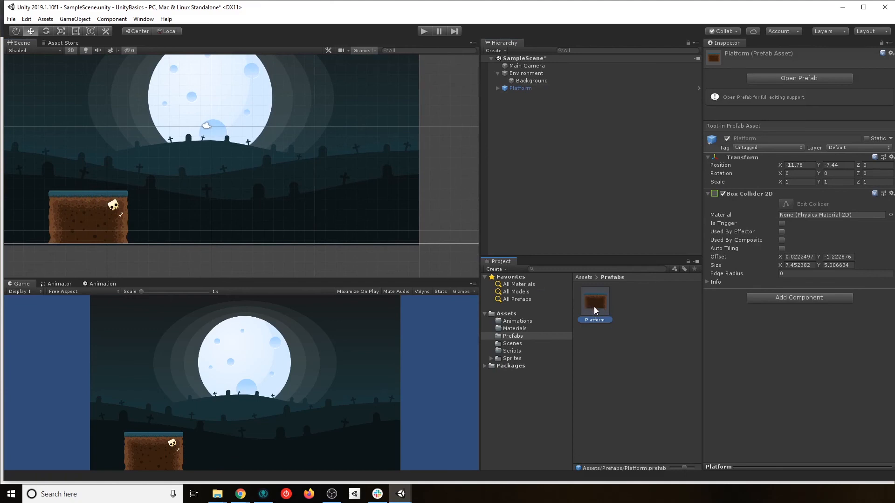
left_click_drag(595, 307, 317, 222)
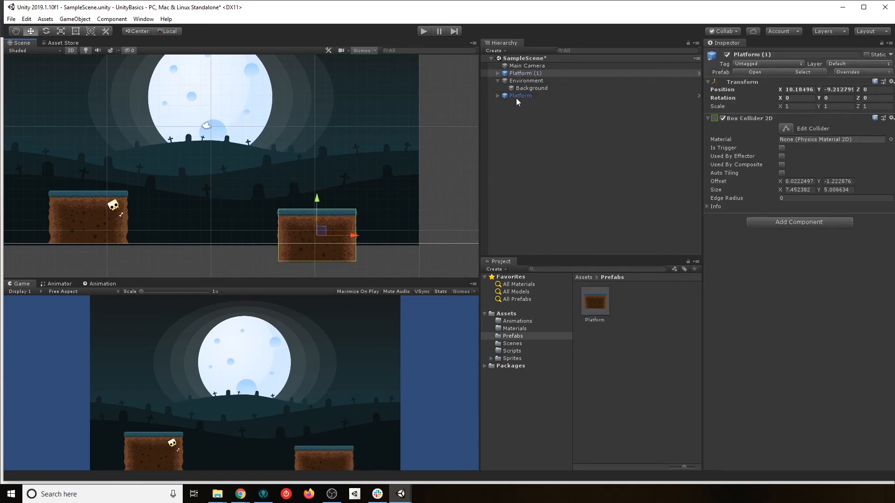
left_click_drag(516, 95, 544, 119)
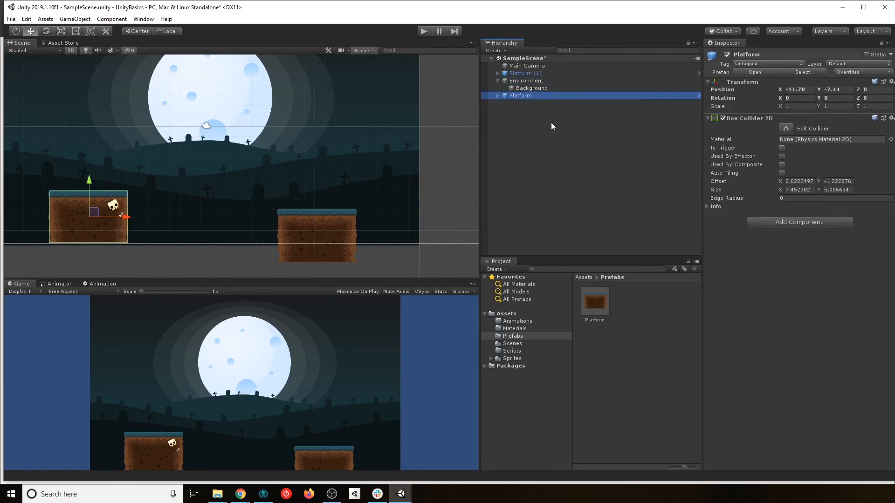
left_click(524, 72)
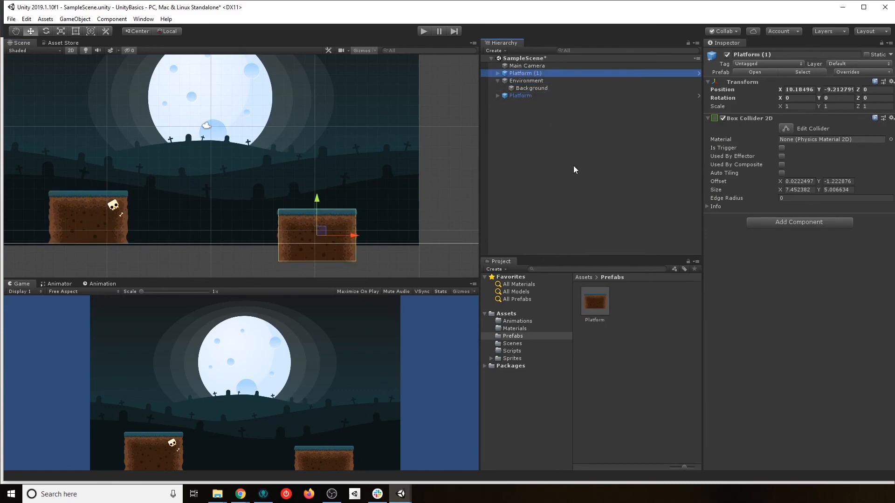
key("Delete")
- Set the Platform's position to X 0 and Y 0
left_click(519, 88)
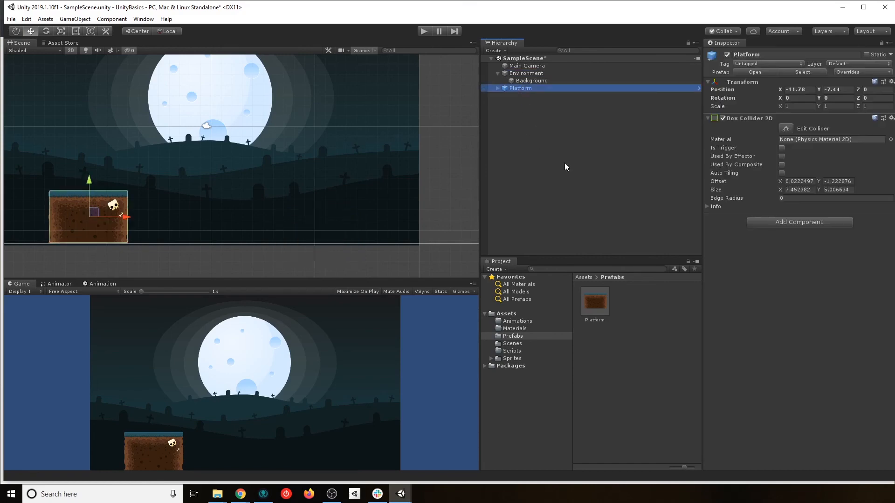
left_click(801, 89)
type("0")
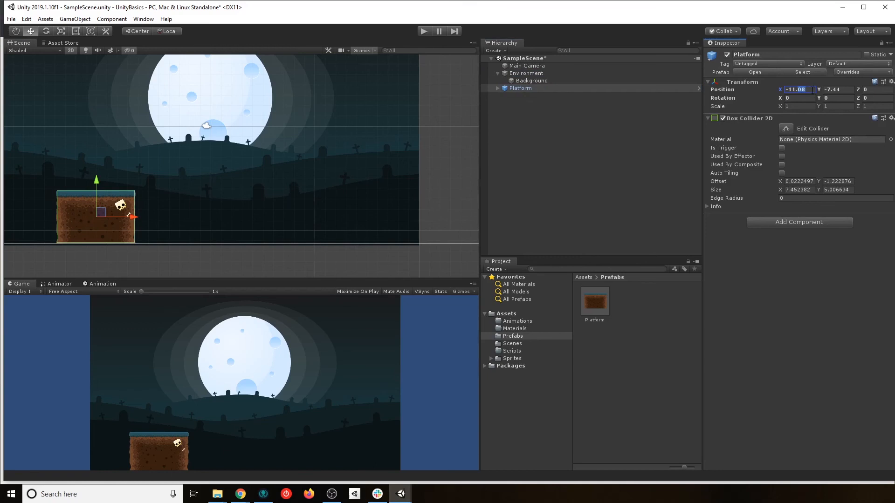
double_click(813, 90)
type("0")
key("Tab")
type("0")
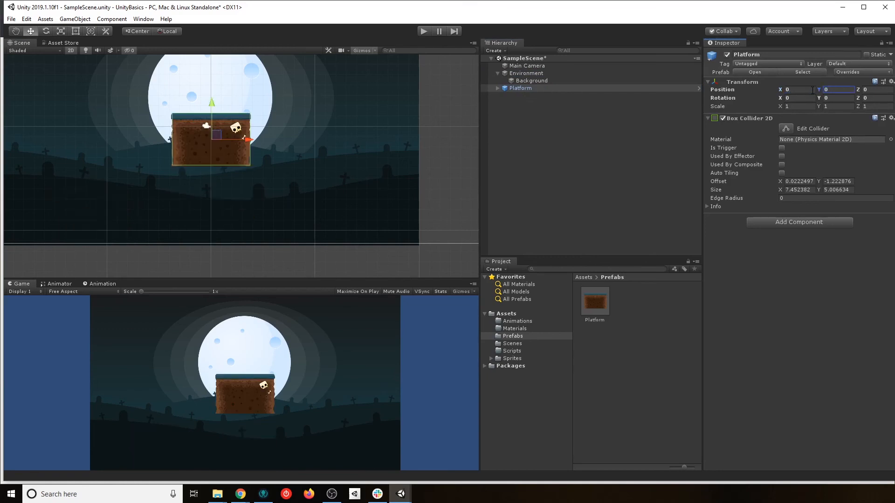
- Make the Platform a child of the Environment object
left_click(535, 130)
left_click(531, 81)
left_click(532, 74)
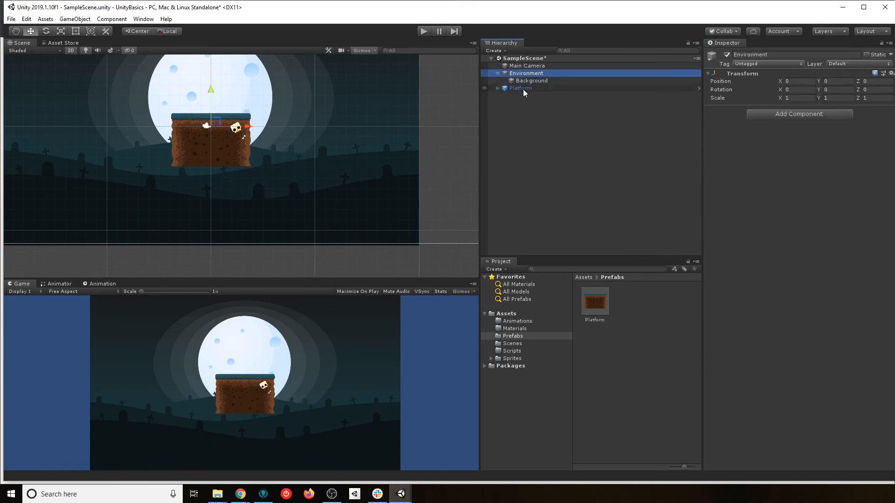
left_click(524, 88)
left_click_drag(523, 88, 536, 75)
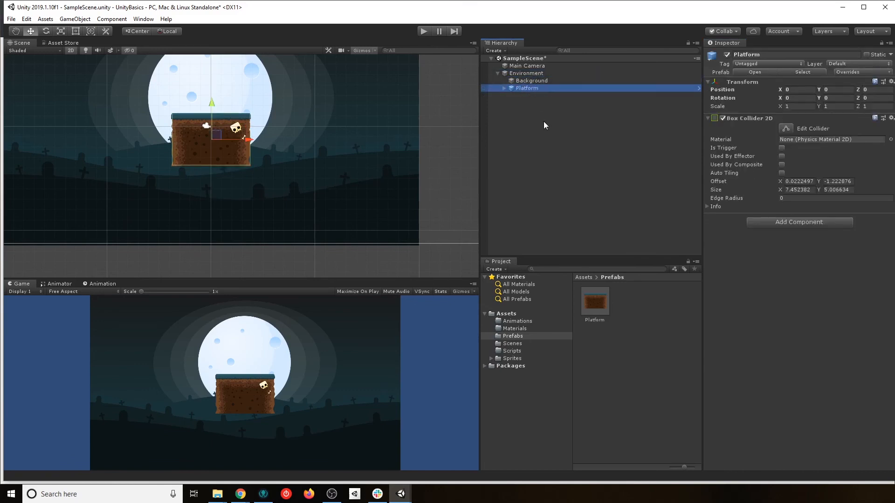
- Move the Platform to the lower-left part of the background, at about X -12.23, Y -8.29
left_click_drag(244, 138, 112, 138)
left_click_drag(80, 102, 76, 191)
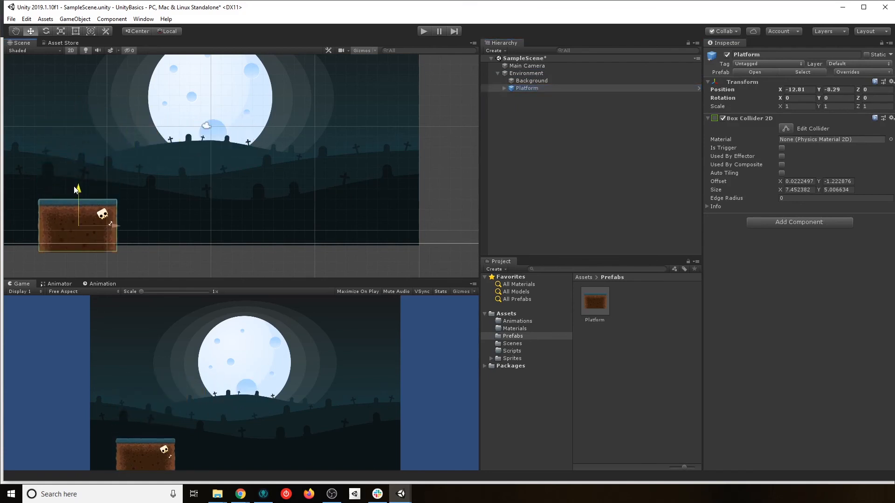
left_click_drag(116, 230, 102, 230)
middle_click_drag(147, 186, 250, 161)
left_click_drag(200, 227, 215, 226)
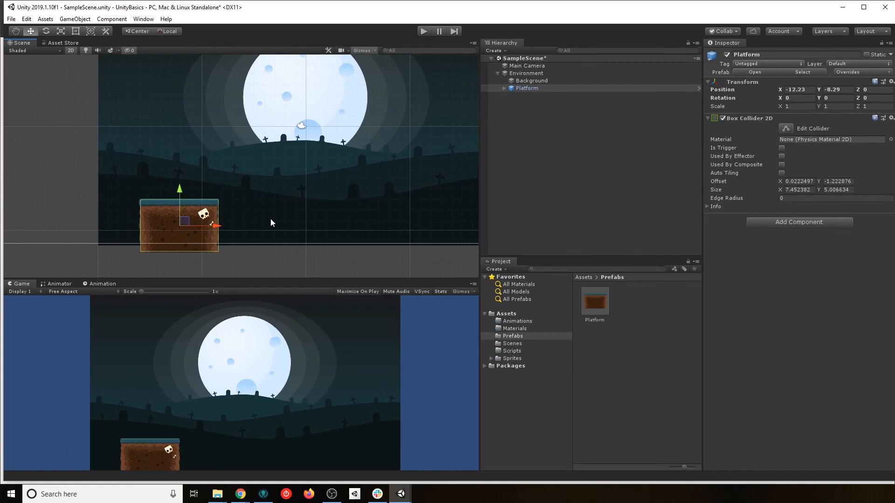
- Add a second Platform prefab instance under Environment and move it horizontally to about X 7.08
left_click(521, 114)
left_click(532, 80)
left_click(526, 88)
left_click_drag(600, 309, 527, 75)
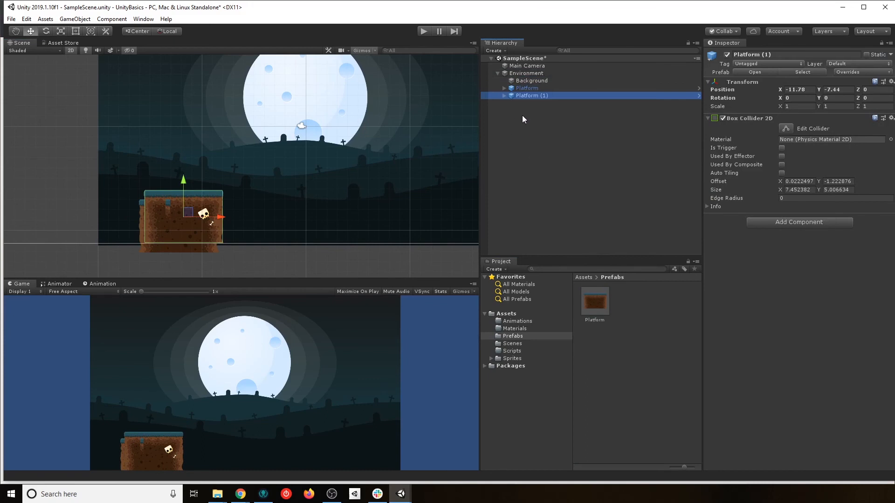
left_click_drag(220, 222, 417, 222)
middle_click_drag(418, 140, 304, 111)
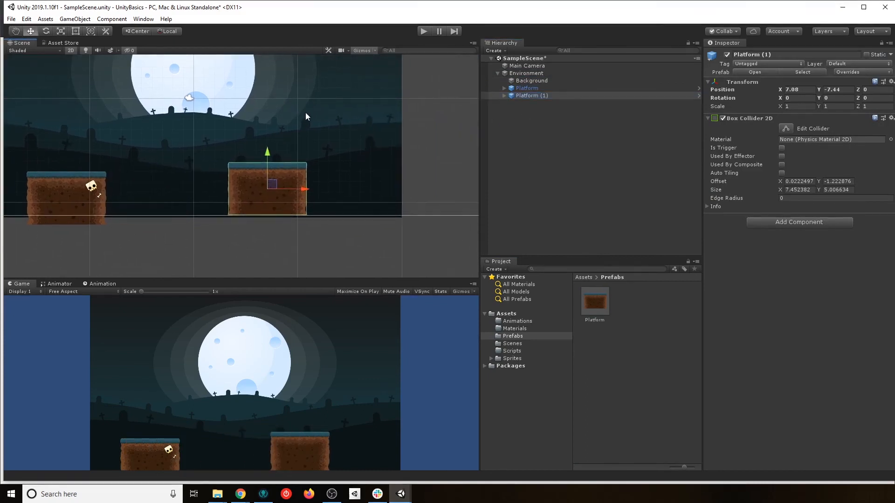
- Raise the original Platform to about Y -7.35 and lower Platform (1) to about Y -9.41
left_click(529, 88)
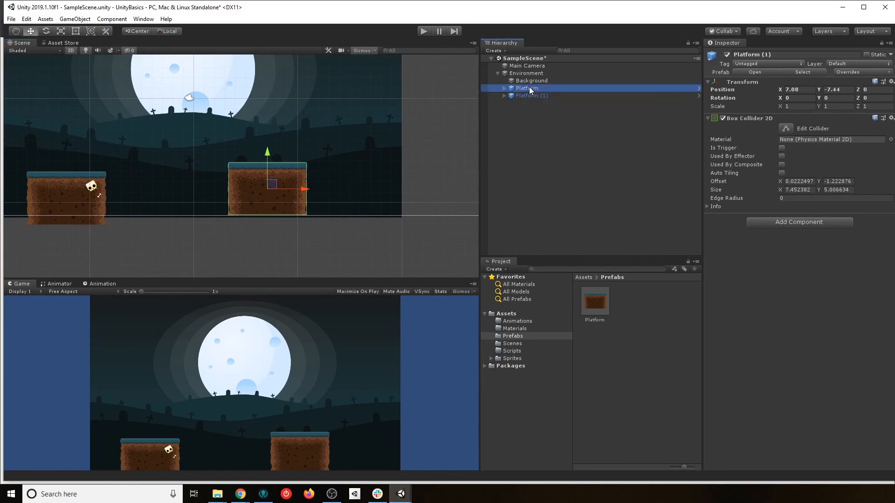
left_click_drag(68, 162, 72, 151)
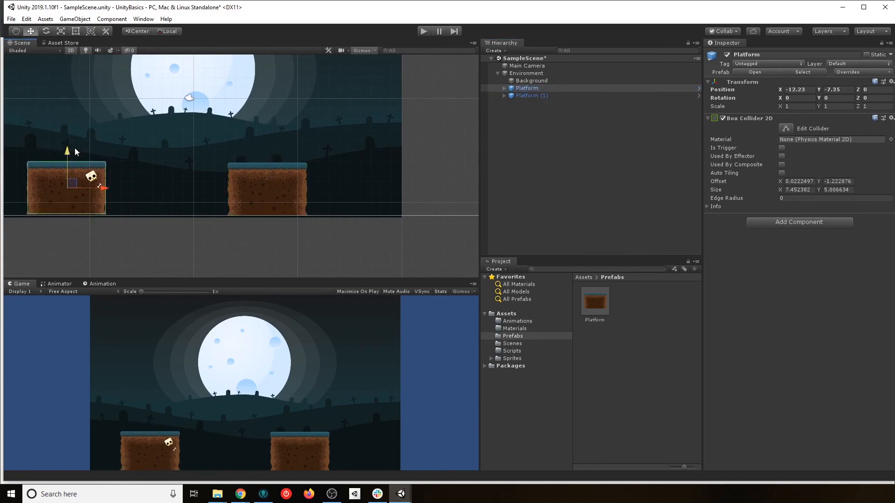
left_click(530, 95)
left_click_drag(265, 153, 270, 173)
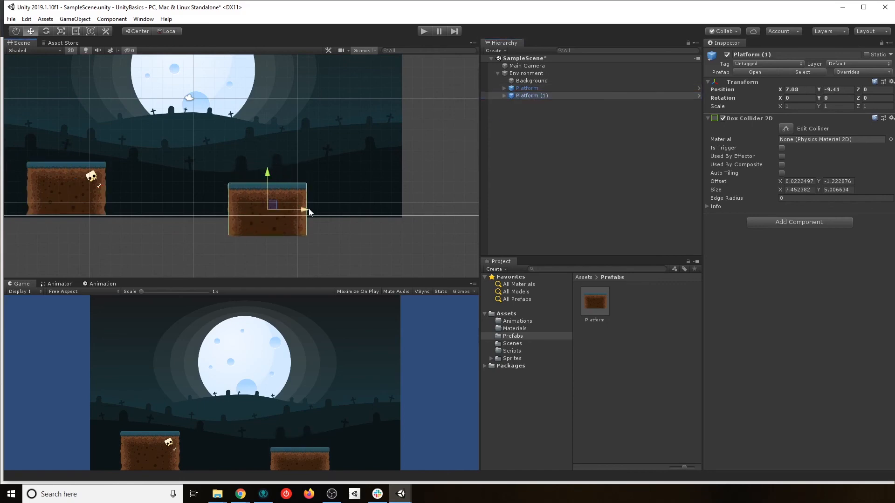
- Compare the layout with the finished ZombieNight game in the browser and shift Platform (1) to about X 7.48
key("alt+Tab")
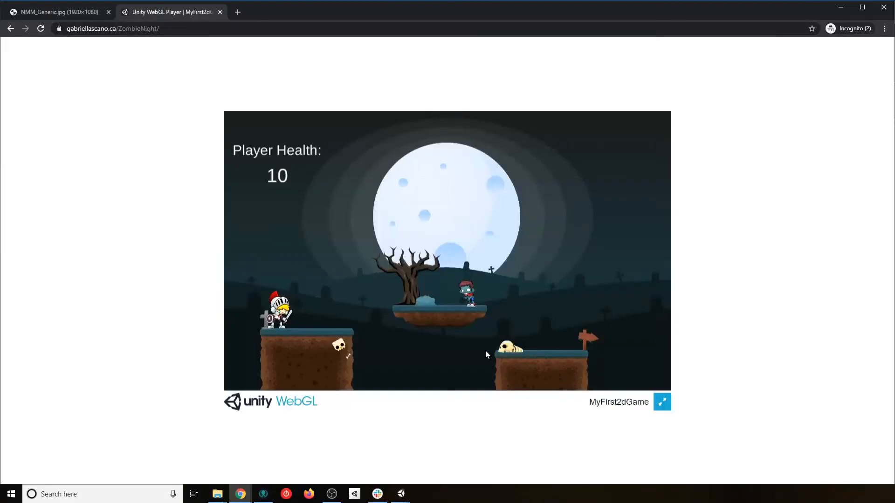
key("alt+Tab")
key("alt+Tab")
key("alt+Tab")
left_click_drag(305, 211, 309, 211)
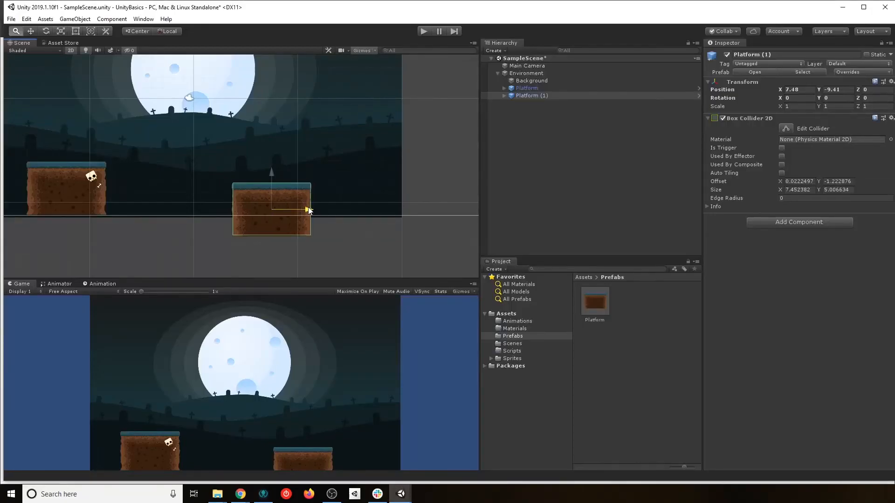
left_click(584, 130)
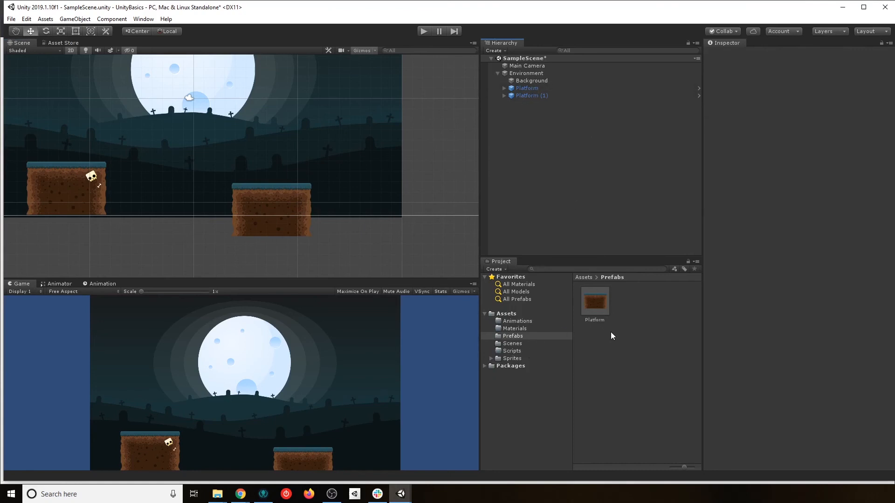
- Switch to GitKraken and examine the unstaged changes in the working directory, including the contents of the Sprites folder
left_click(265, 497)
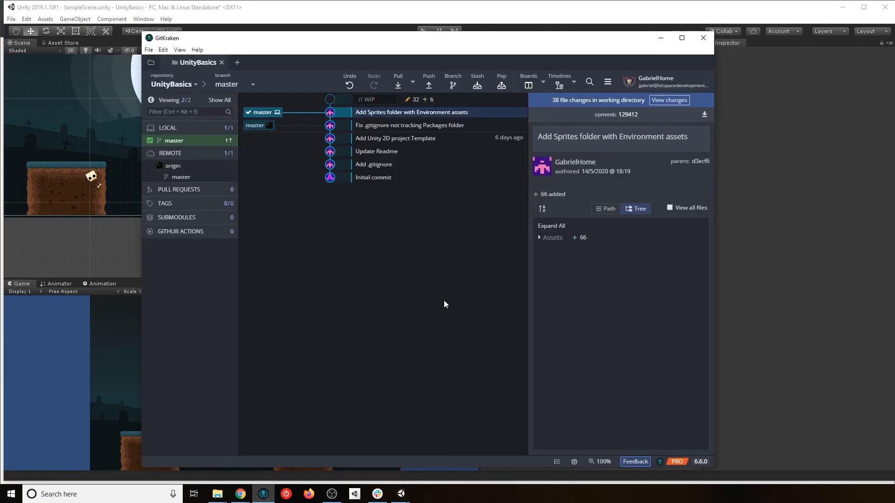
left_click(330, 99)
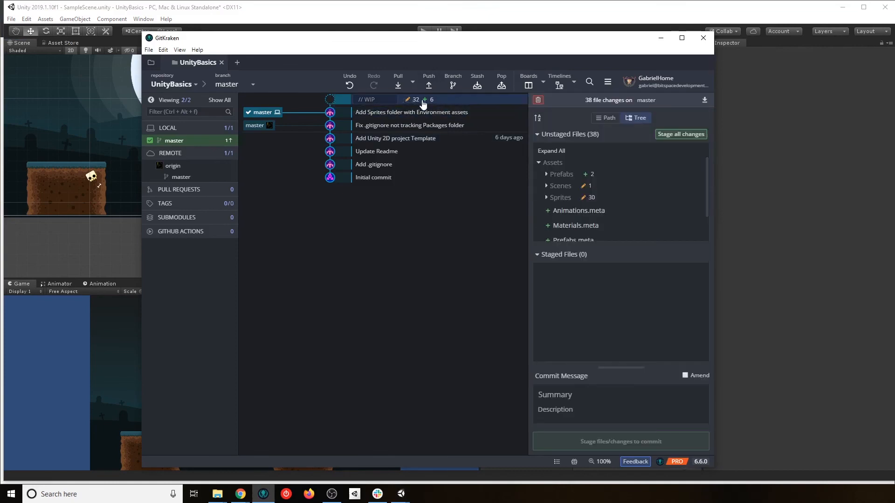
scroll(626, 209, "down", 2)
scroll(626, 209, "up", 2)
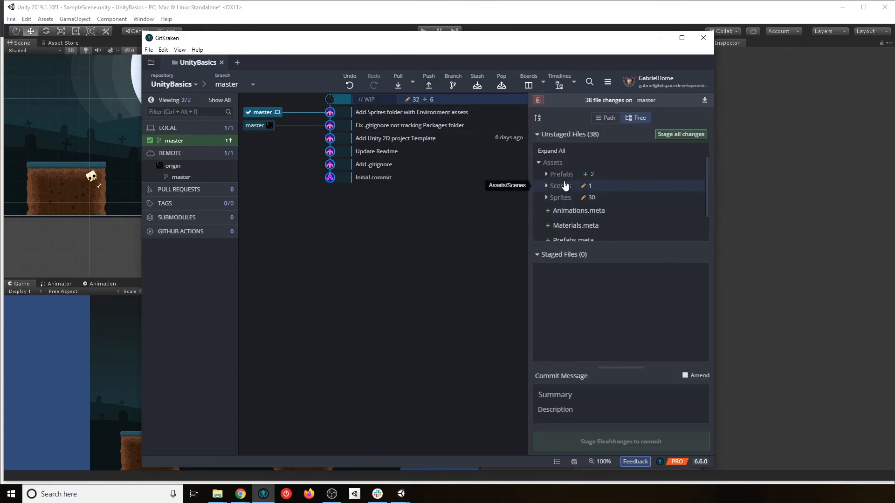
left_click(561, 198)
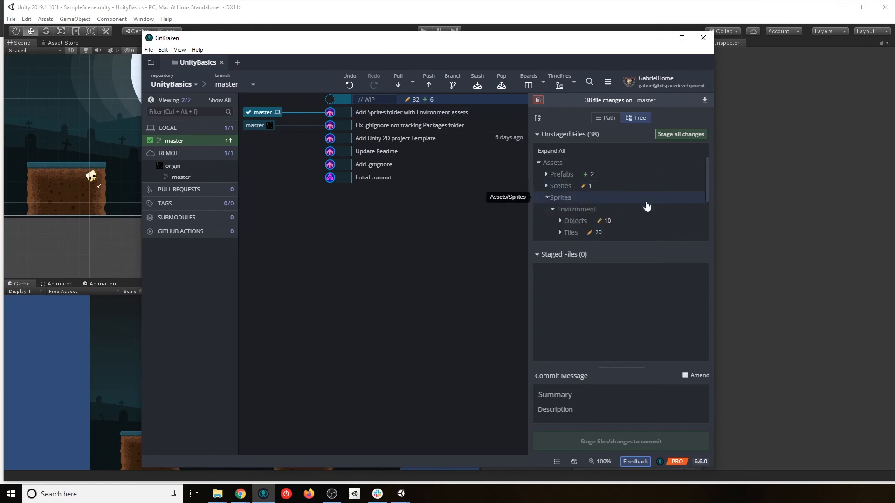
scroll(664, 209, "down", 2)
scroll(664, 207, "up", 2)
scroll(664, 206, "down", 1)
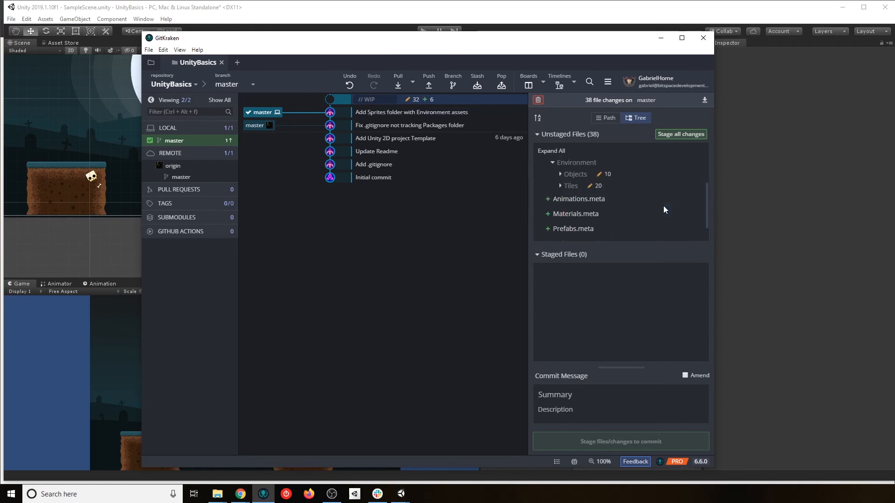
scroll(663, 206, "down", 1)
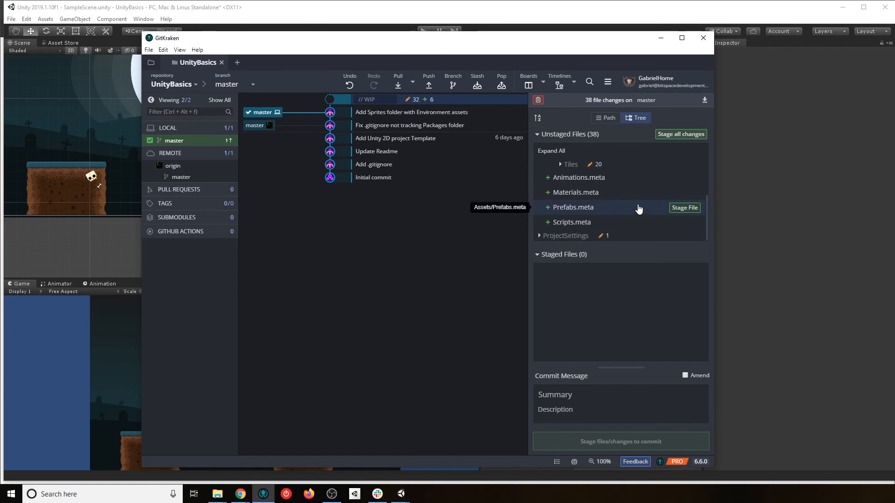
scroll(638, 207, "up", 1)
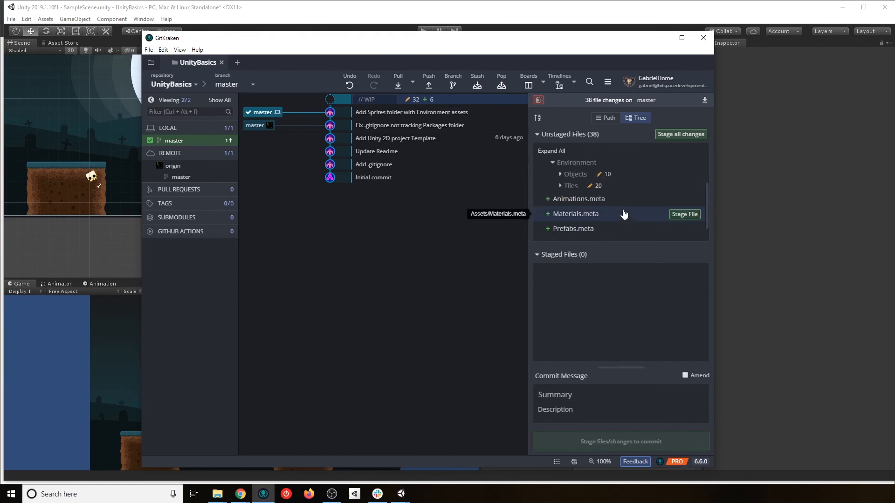
scroll(615, 210, "up", 1)
scroll(569, 217, "down", 2)
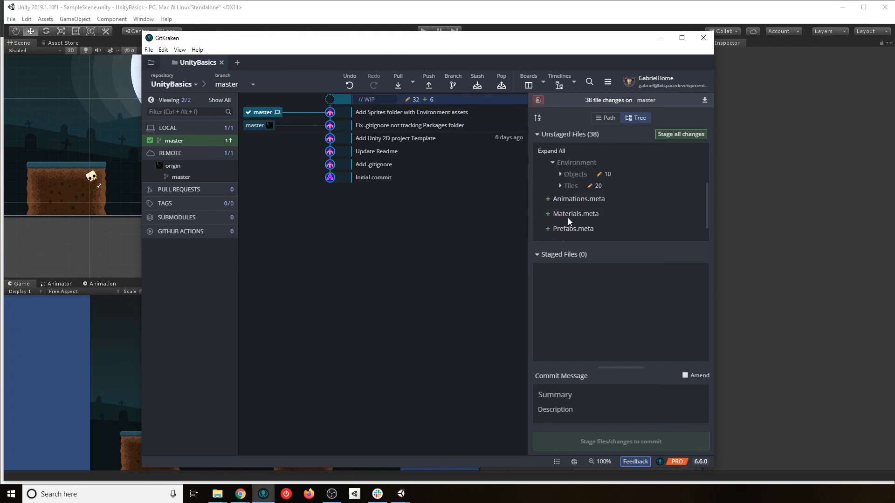
scroll(606, 210, "up", 2)
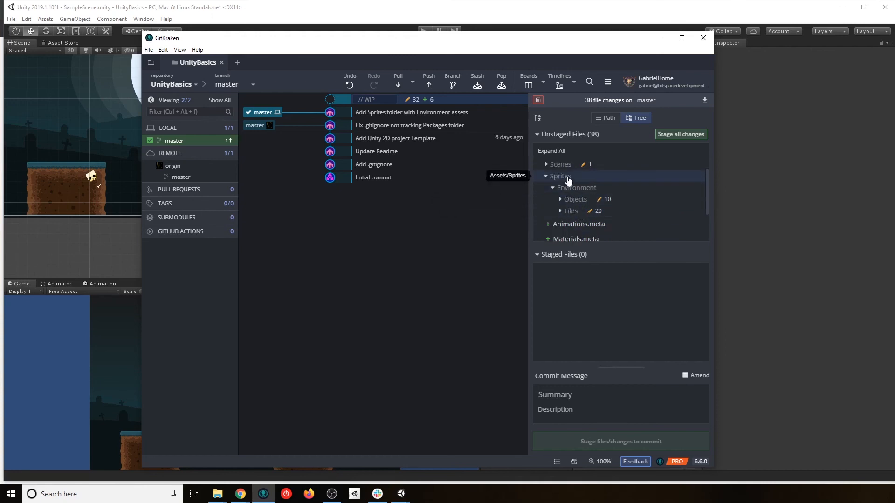
- Stage the changed Sprites folder and commit it with the summary "Change pixels per unit to 50 on tiles and objects"
right_click(569, 181)
left_click(591, 185)
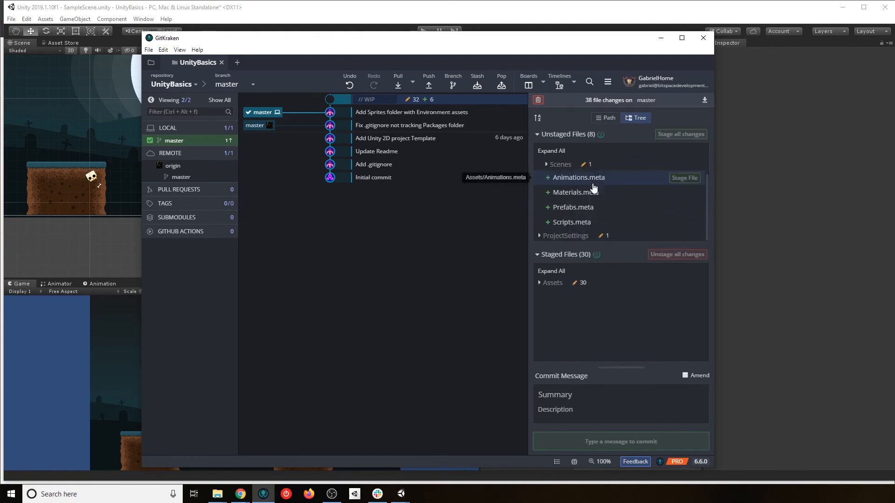
left_click(564, 396)
type("Change pixe")
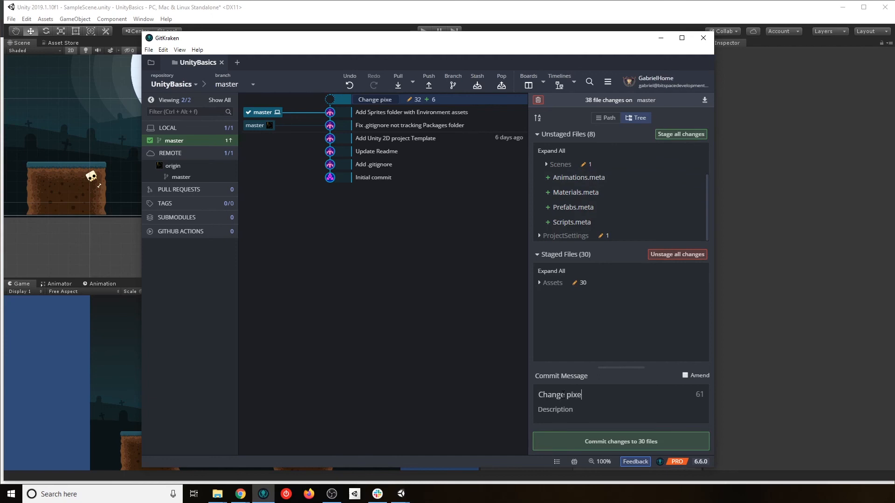
type("ls per unit ")
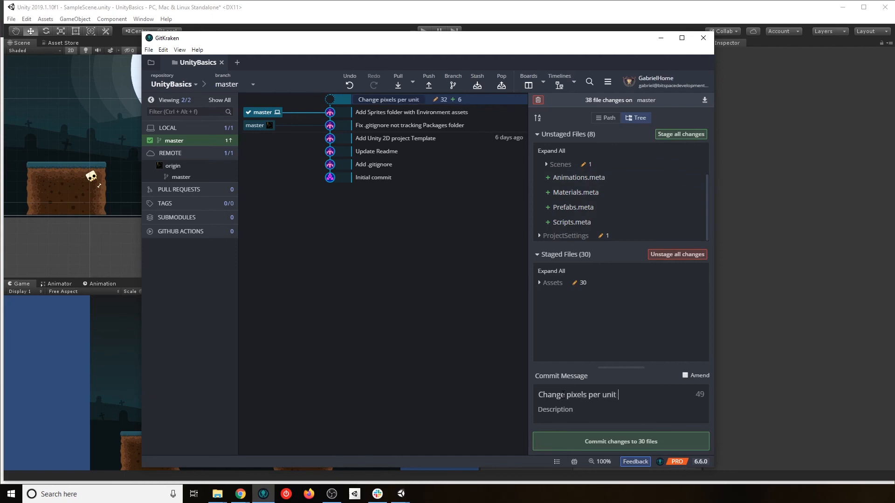
type("to 50 on tiles and objects")
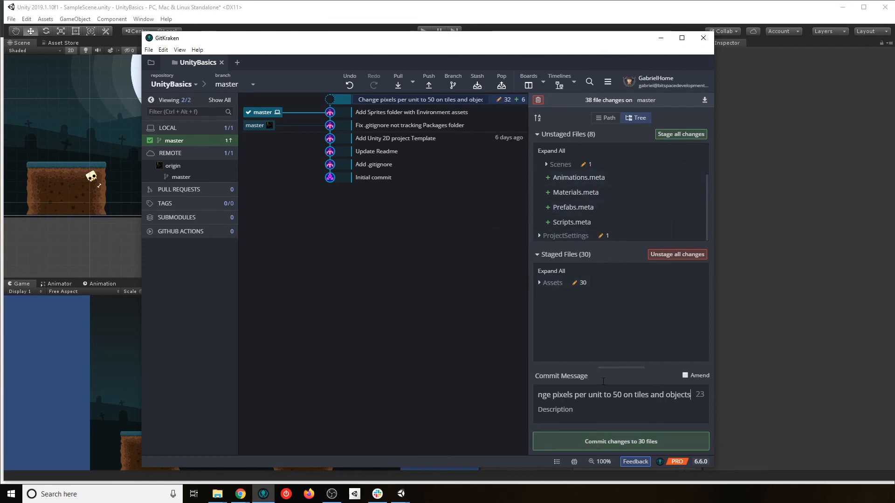
left_click(573, 235)
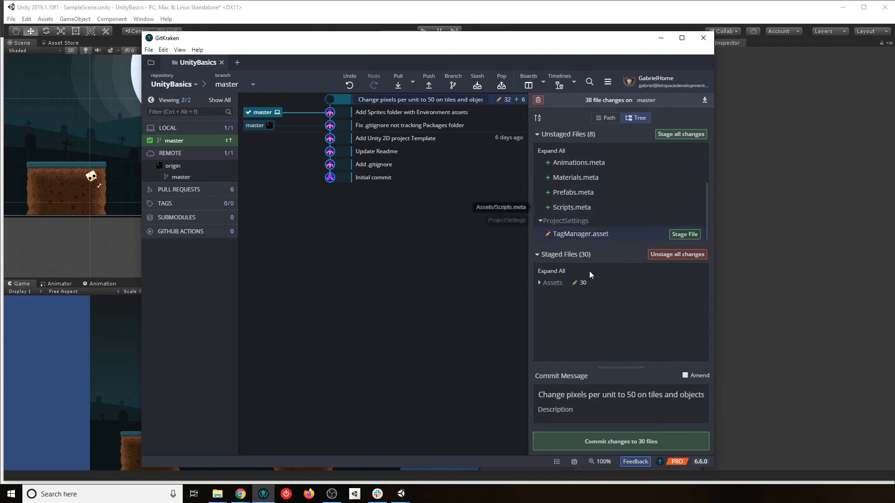
left_click(584, 443)
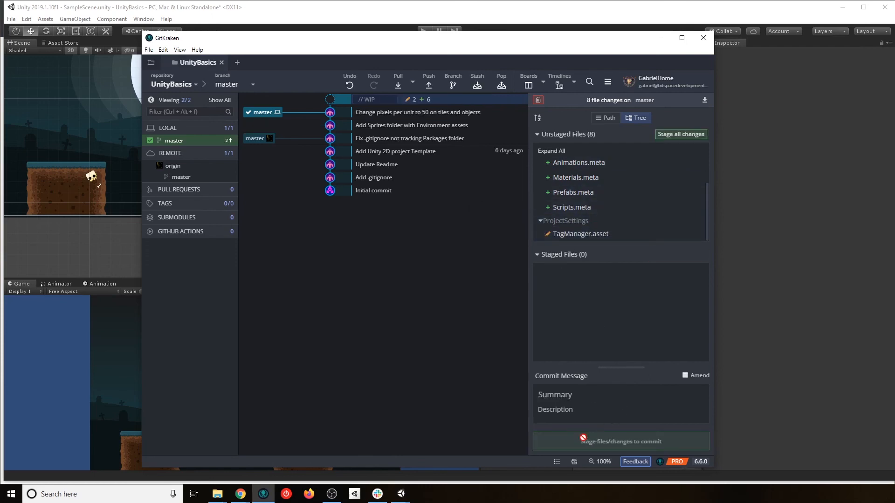
- Review the changes in TagManager.asset, stage that file and commit it as "Added sorting layers for BG and Tiles"
left_click(560, 176)
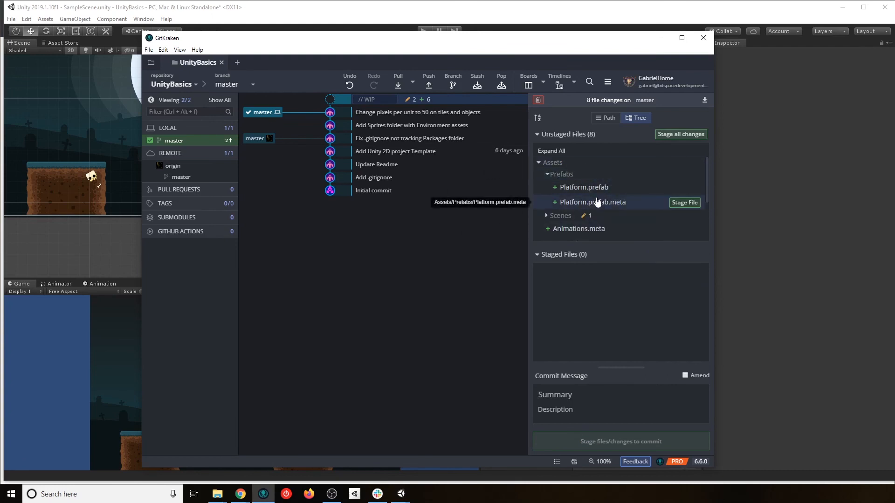
left_click(553, 175)
left_click(553, 176)
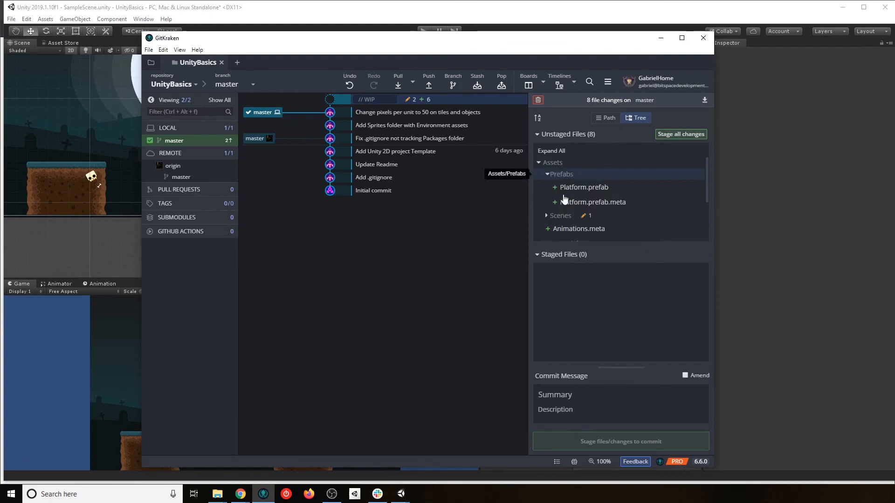
scroll(595, 191, "down", 3)
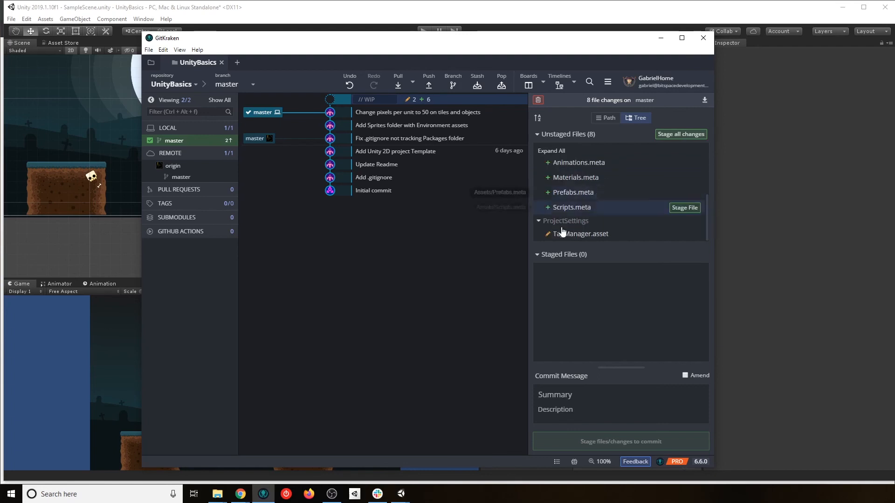
left_click(586, 236)
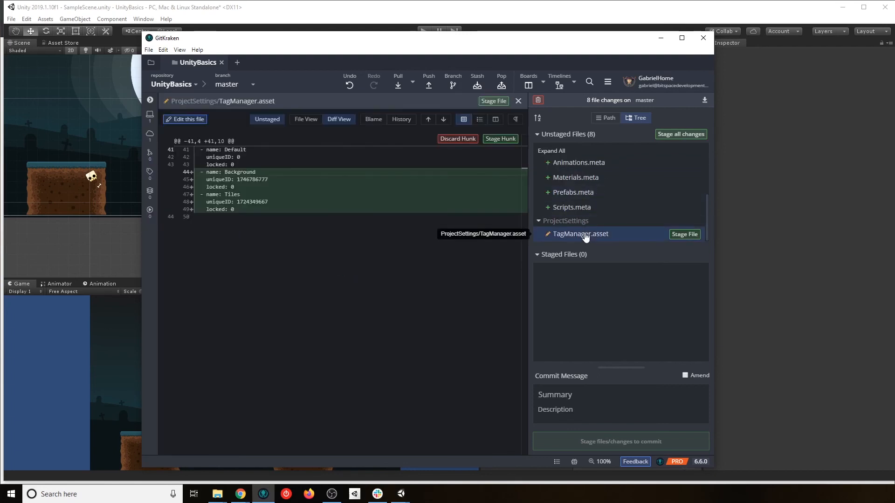
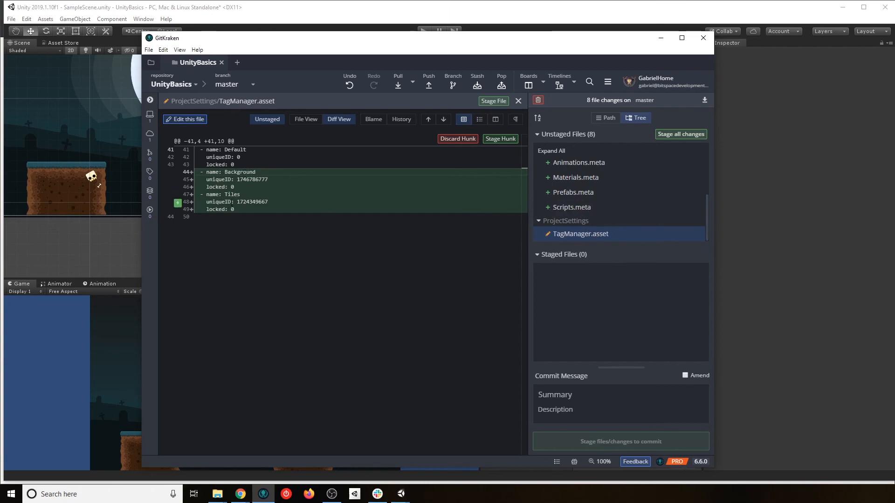
left_click(685, 234)
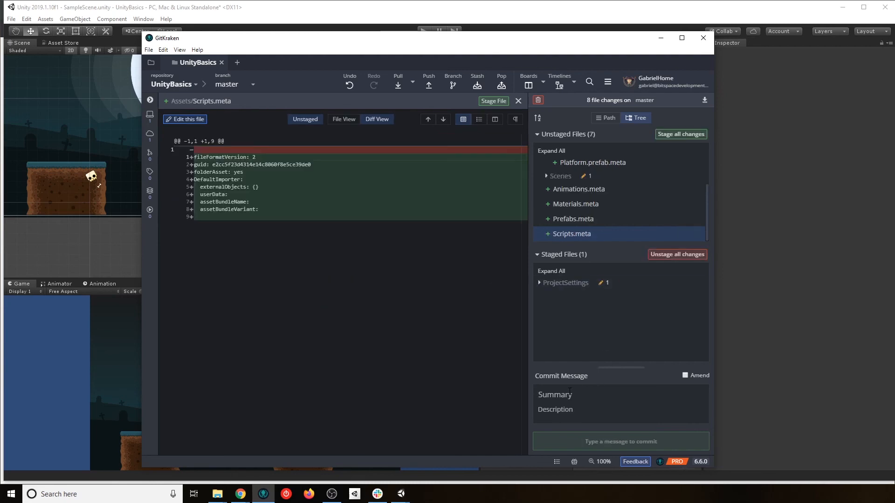
left_click(570, 392)
type("Added sorting layers for")
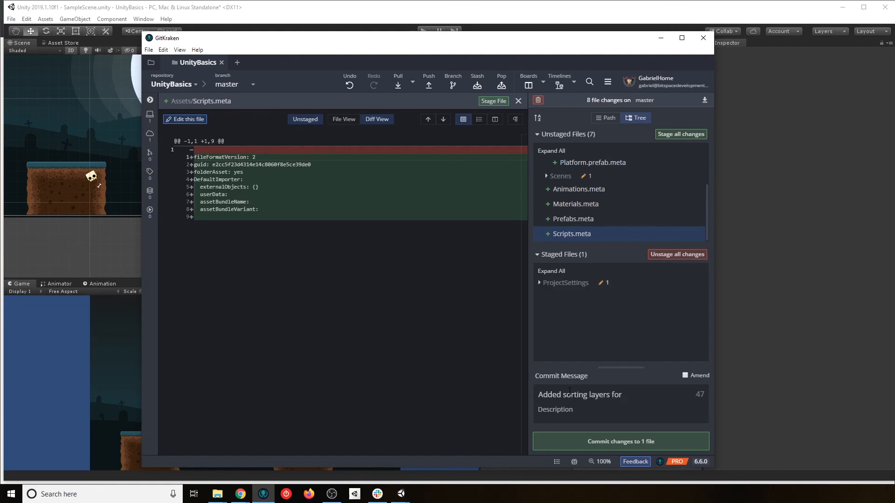
type(" and Tiles")
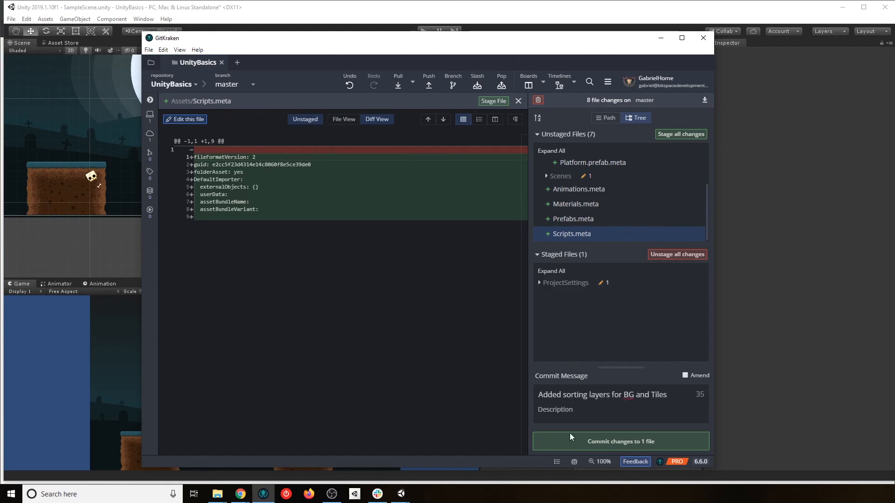
left_click(571, 438)
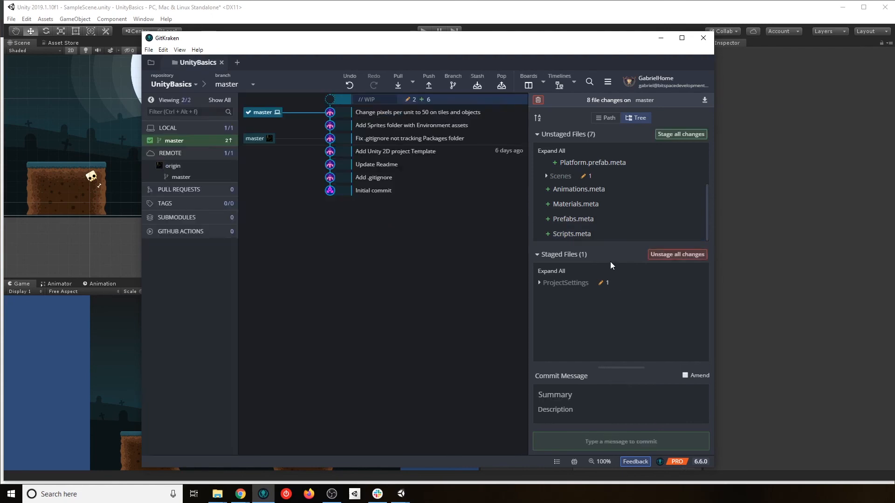
- Stage the Prefabs folder together with Prefabs.meta and commit them with the summary "Add Platform prefab"
scroll(598, 226, "up", 2)
left_click(554, 217)
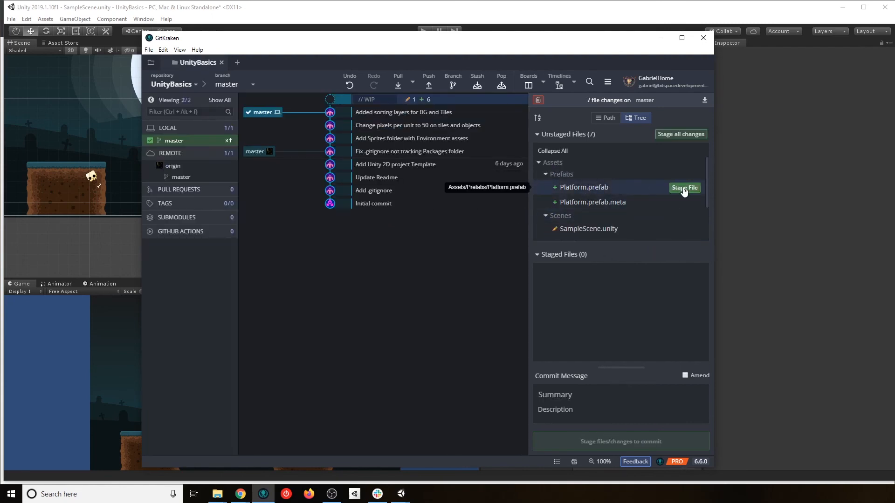
right_click(626, 175)
left_click(637, 177)
scroll(615, 205, "down", 1)
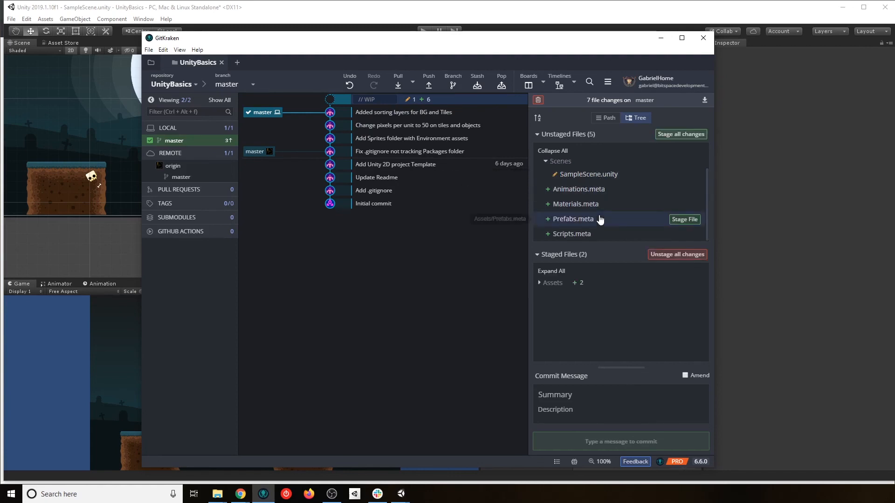
left_click(678, 221)
left_click(577, 392)
type("Add Platf")
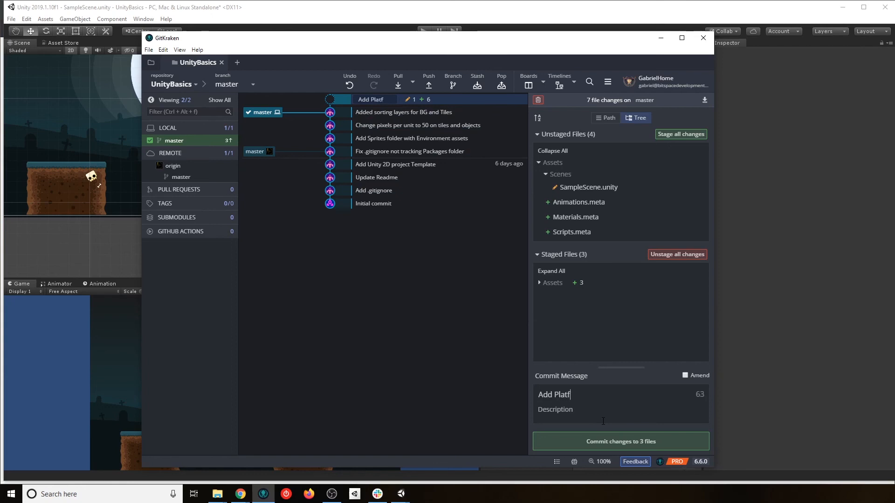
type("m prefab")
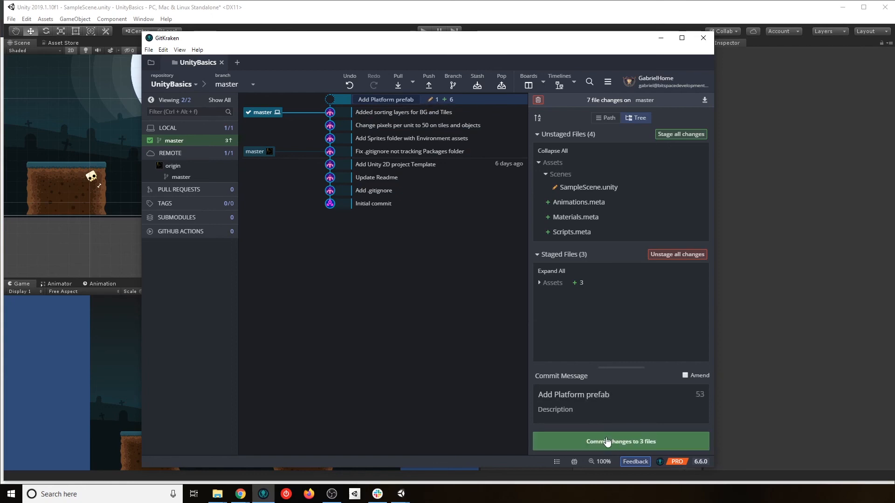
left_click(607, 442)
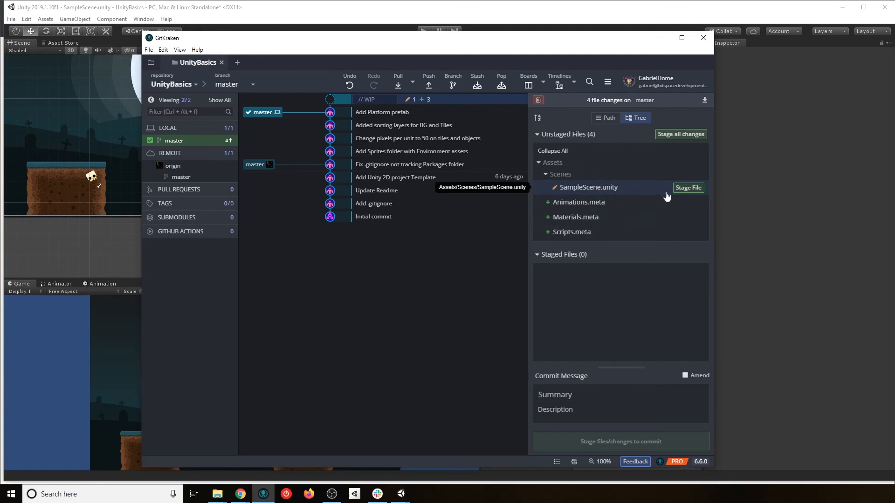
- Commit SampleScene.unity with the summary "Update sample scene with environment" and push master to origin
left_click(697, 187)
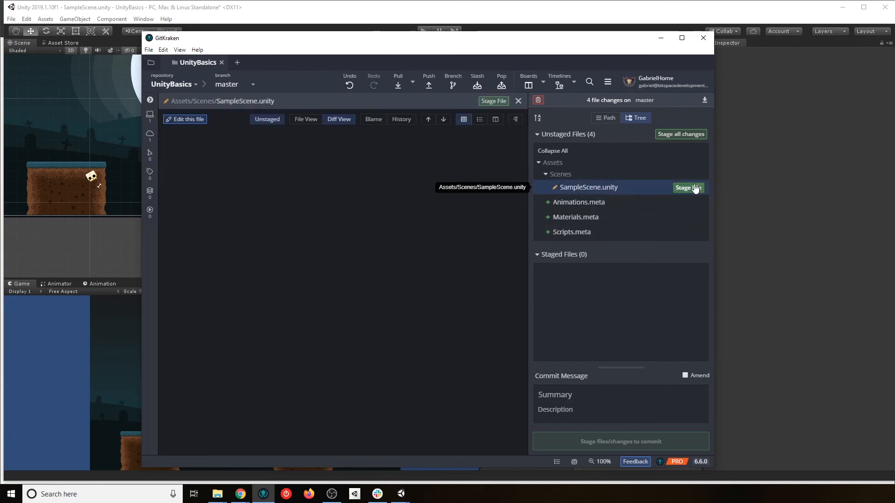
left_click(519, 101)
left_click(569, 394)
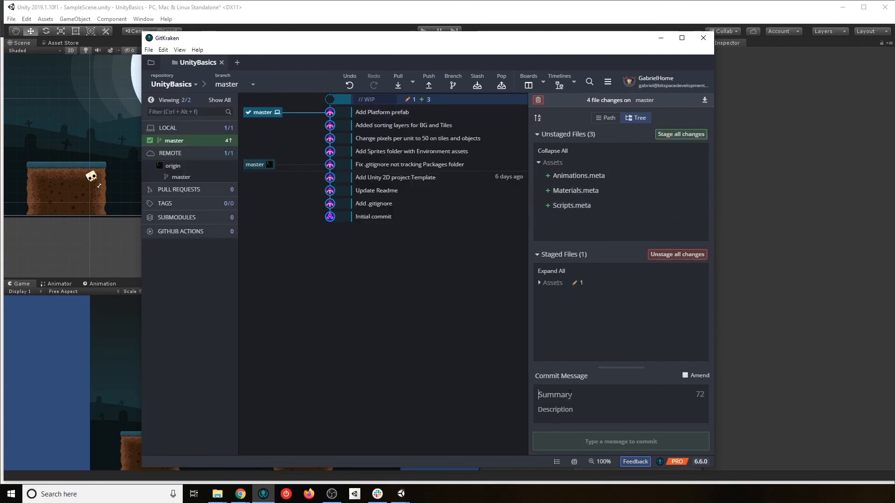
type("Update sample scene with environment")
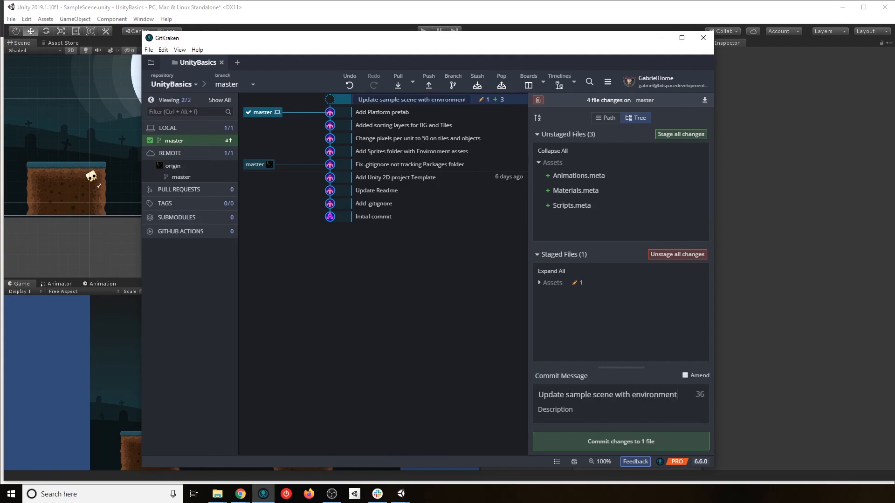
left_click(599, 441)
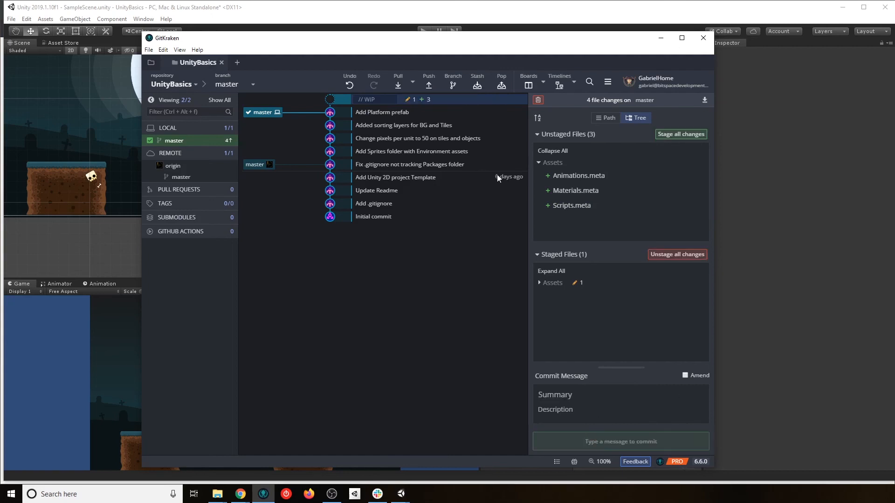
left_click(429, 85)
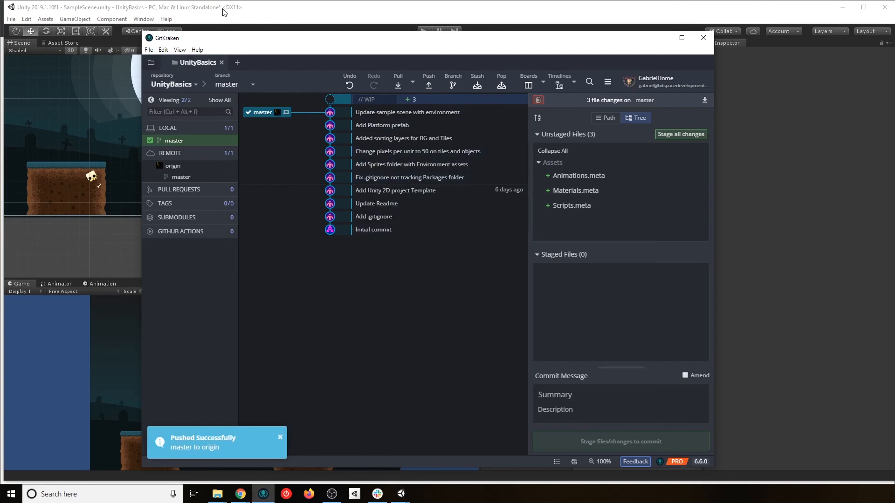
- Switch back to Unity and examine the SampleScene layout against the ZombieNight game in the browser
left_click(229, 11)
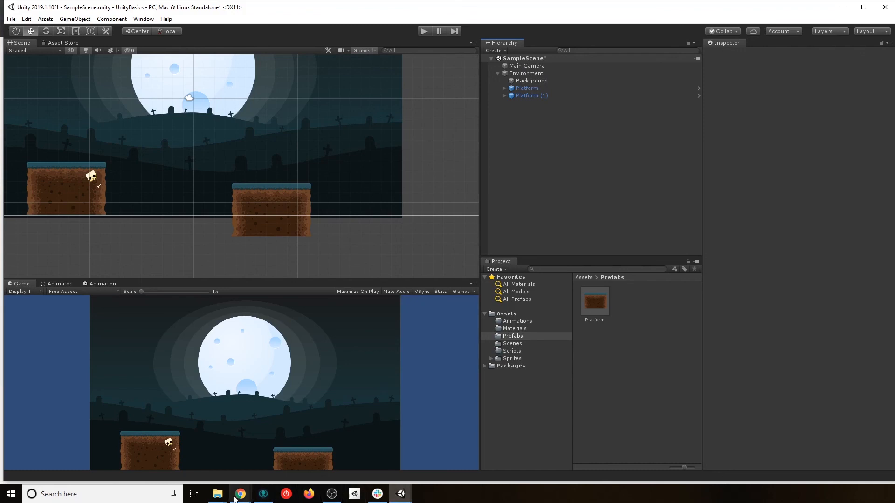
left_click(332, 494)
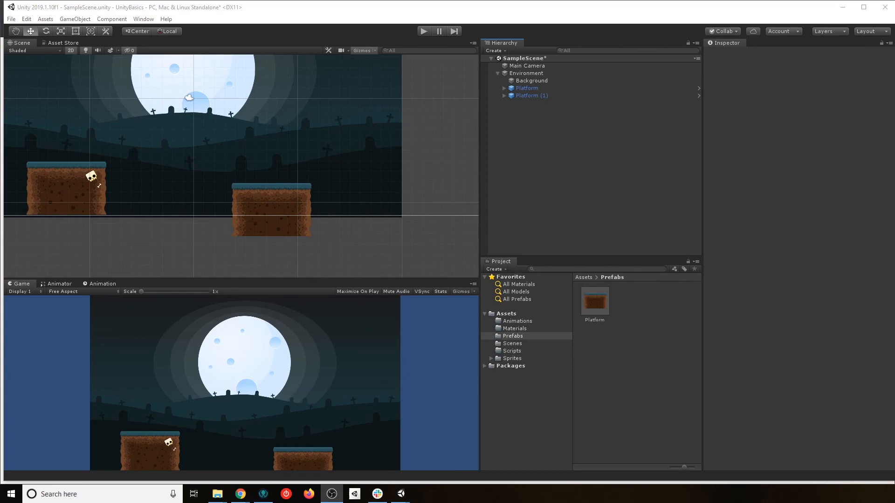
key("alt+Tab")
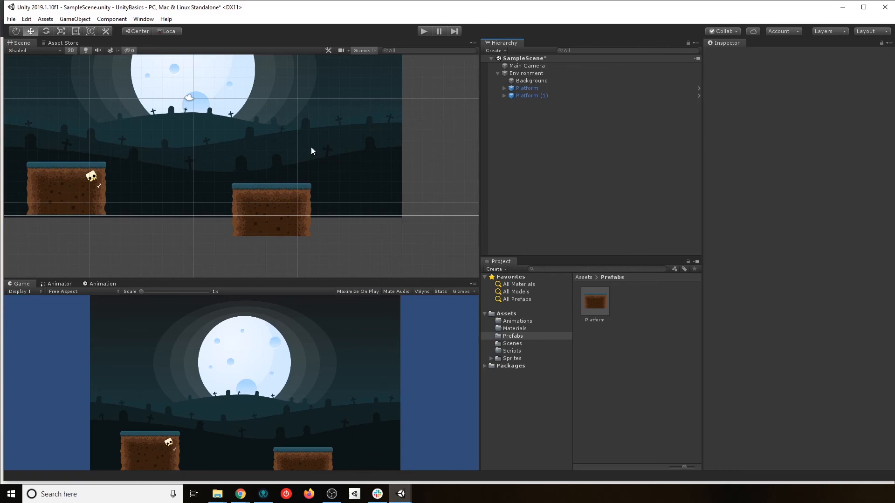
middle_click_drag(161, 138, 260, 194)
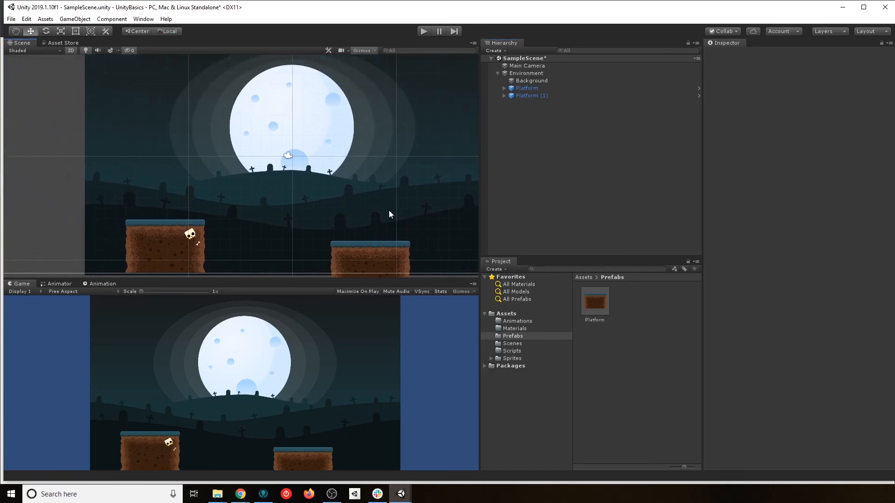
middle_click_drag(354, 225, 334, 212)
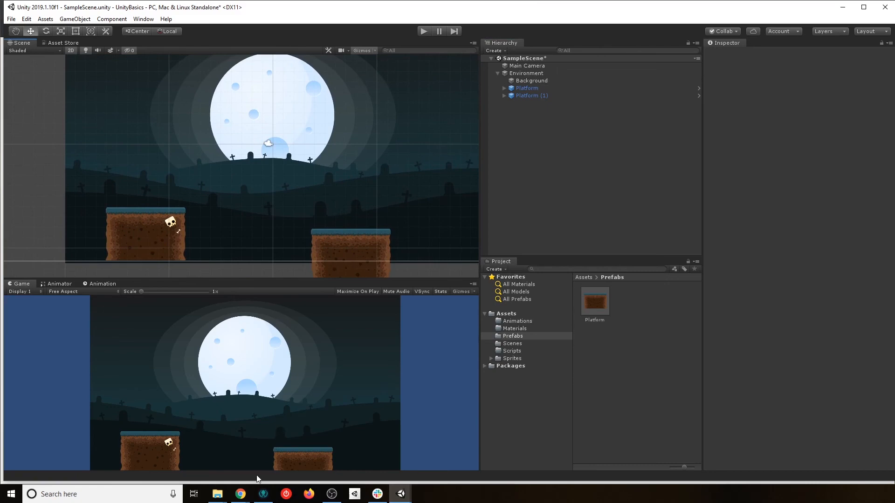
key("alt+Tab")
key("alt+Tab")
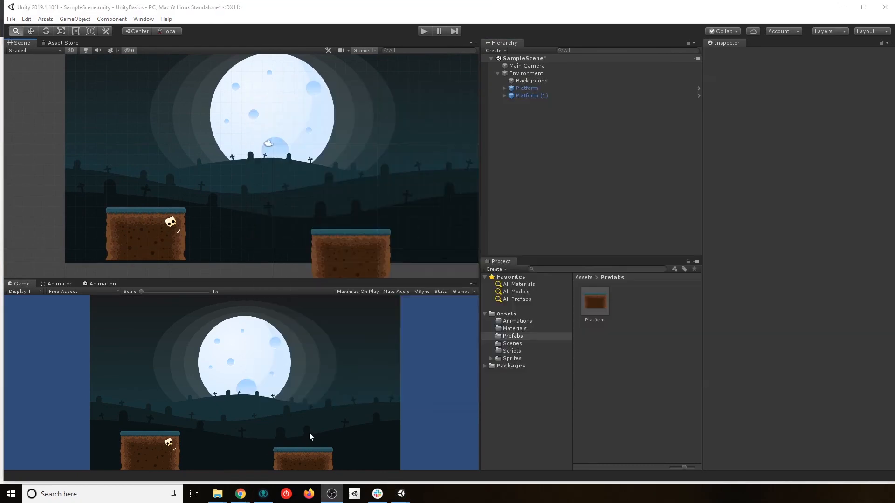
key("alt+Tab")
key("alt+Tab")
key("alt+Tab")
key("alt+Tab")
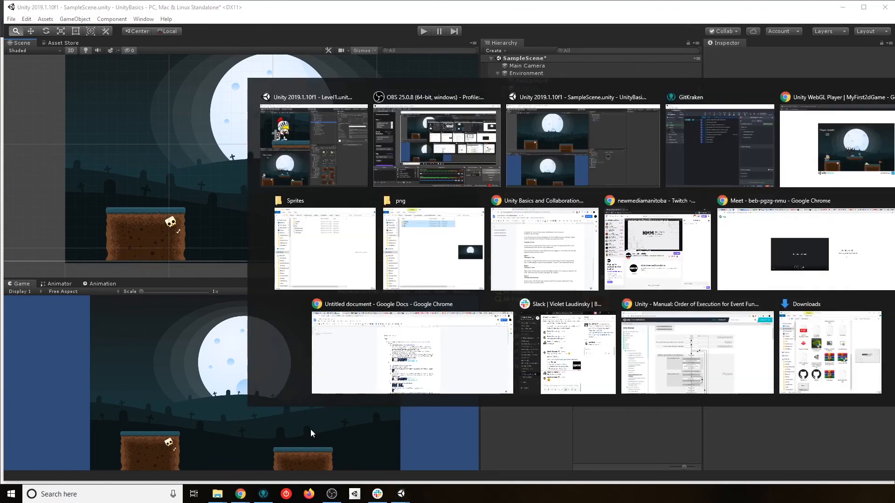
key("alt+Tab")
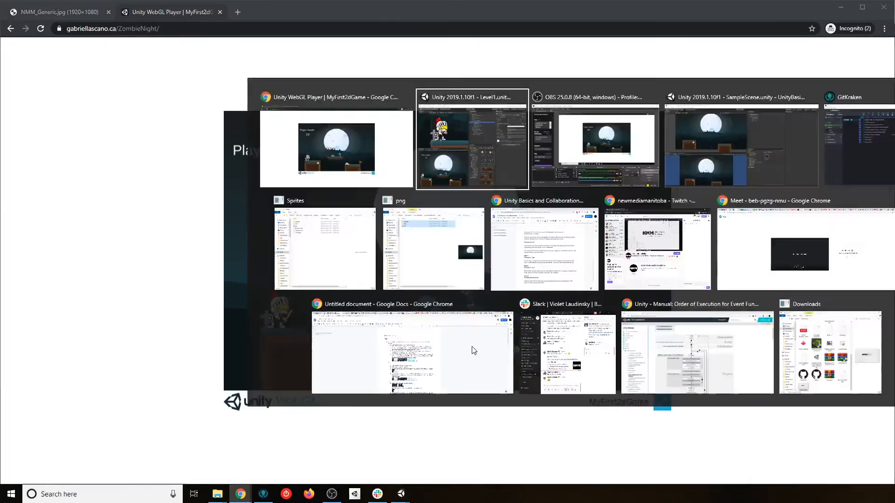
key("alt+Tab")
key("alt+Tab")
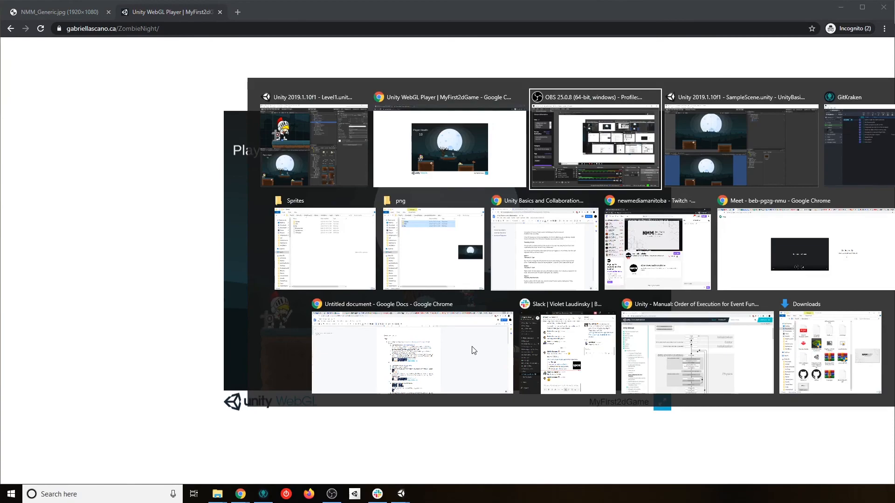
key("alt+Tab")
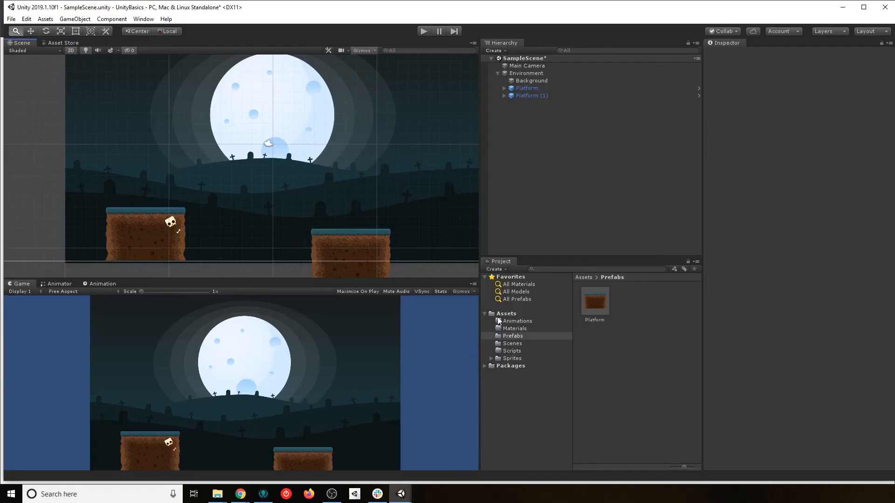
- Create an empty game object at the scene's root level and set its Y position to 0
left_click(513, 120)
right_click(518, 106)
left_click(524, 74)
double_click(524, 76)
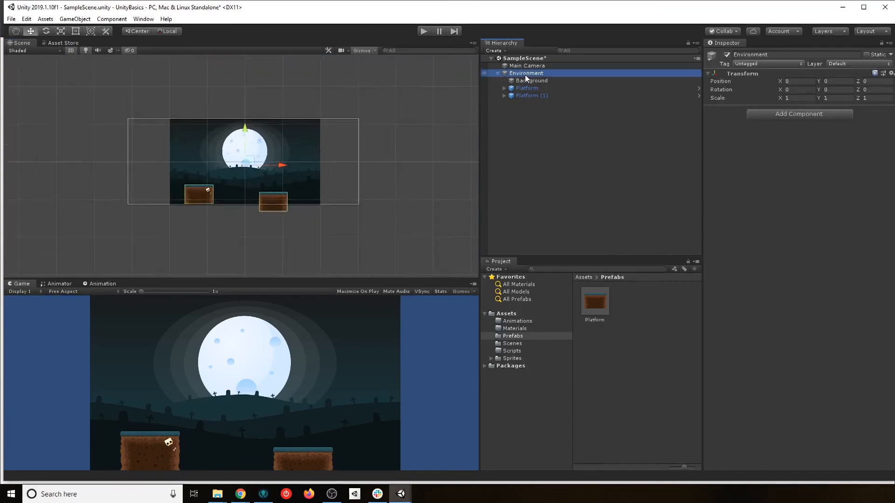
right_click(522, 111)
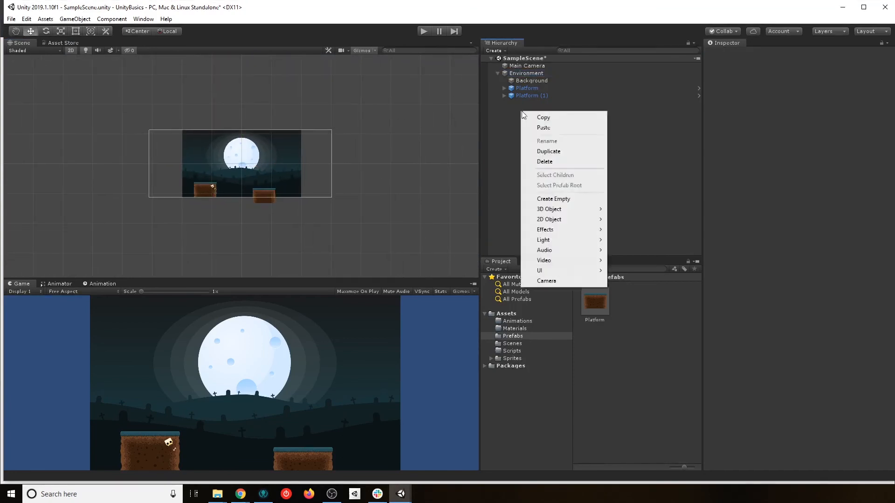
left_click(567, 199)
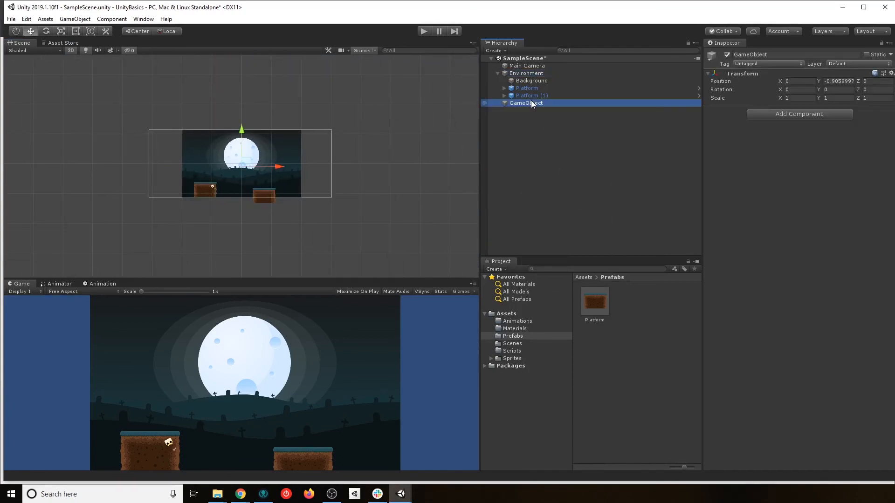
left_click(844, 81)
type("0")
- Rename the new empty object as FloatingPlatform and make it a child of Environment
left_click(531, 104)
left_click(540, 103)
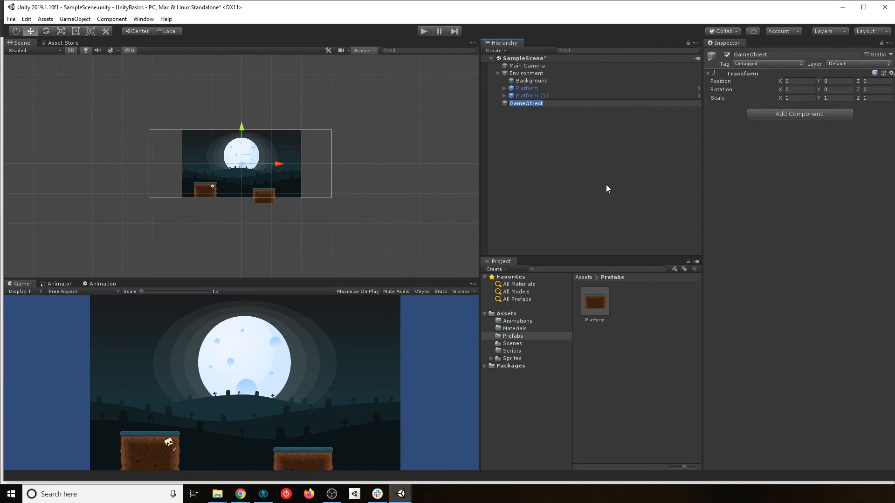
type("FloatingPlatform")
key("Return")
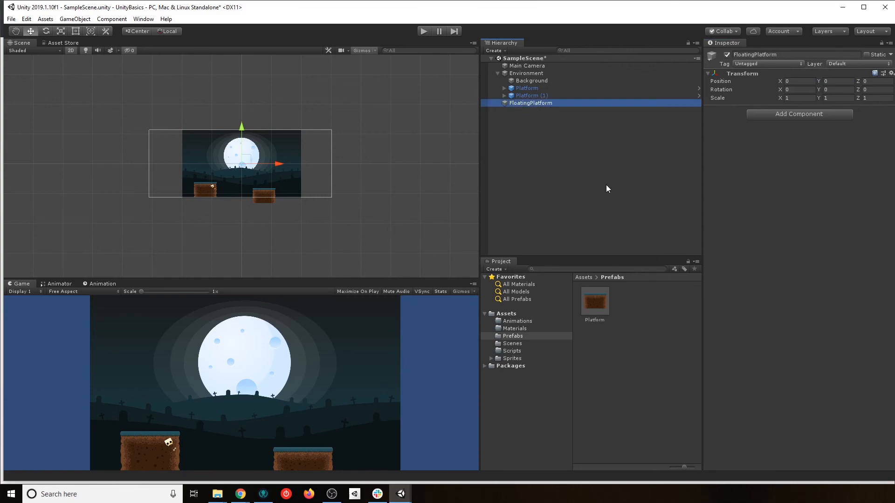
left_click_drag(529, 103, 524, 75)
double_click(533, 102)
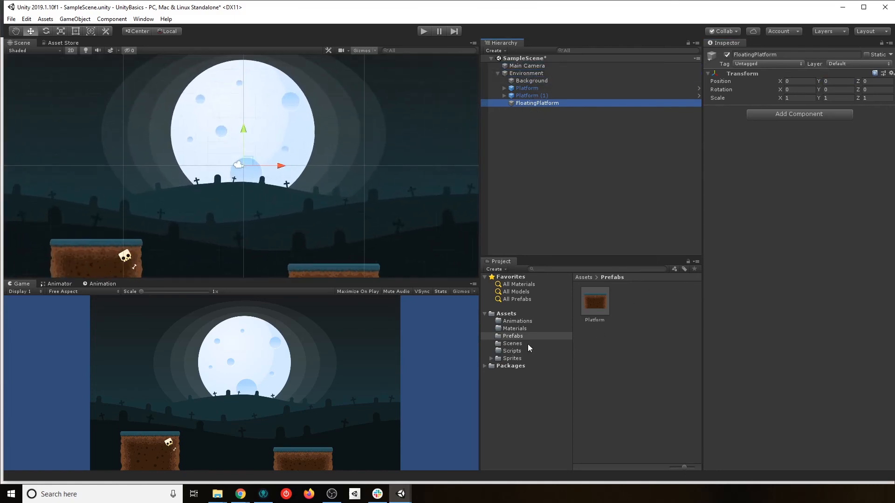
- Add the sprites Tile (14), Tile (15) and Tile (16) from the Sprites/Environment/Tiles folder as children of FloatingPlatform
left_click(511, 357)
left_click(491, 358)
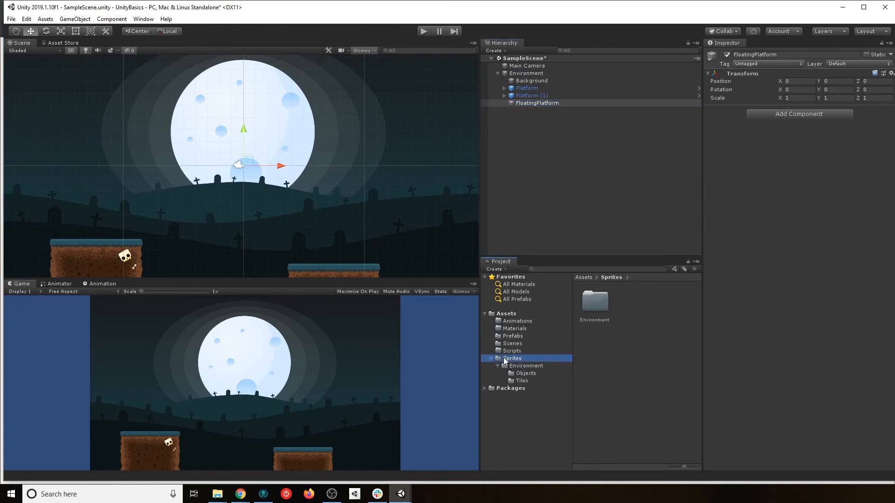
left_click(522, 381)
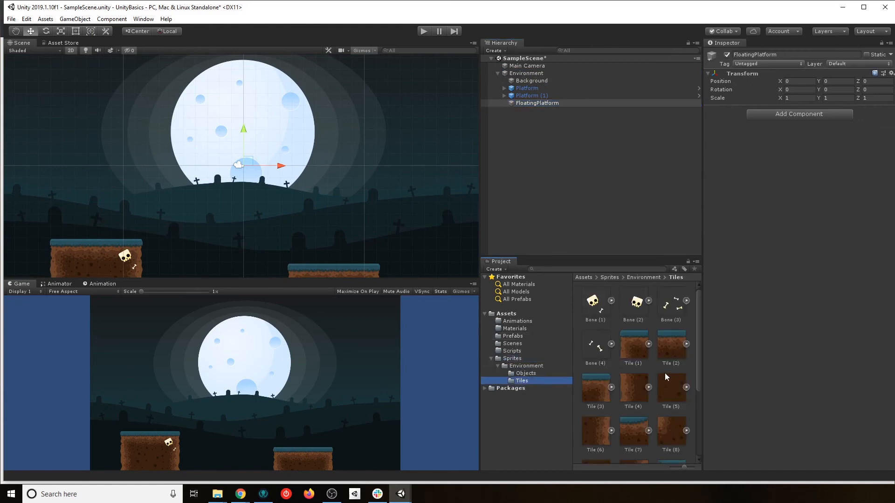
scroll(635, 341, "down", 2)
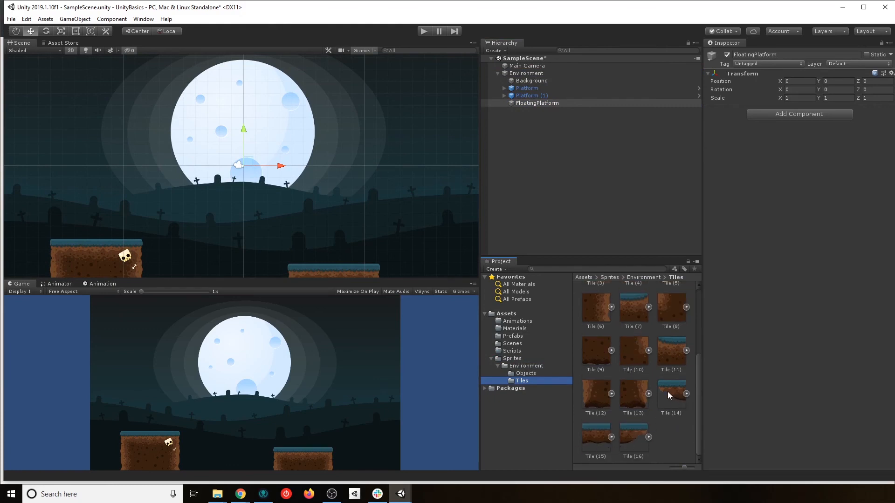
left_click_drag(669, 392, 547, 107)
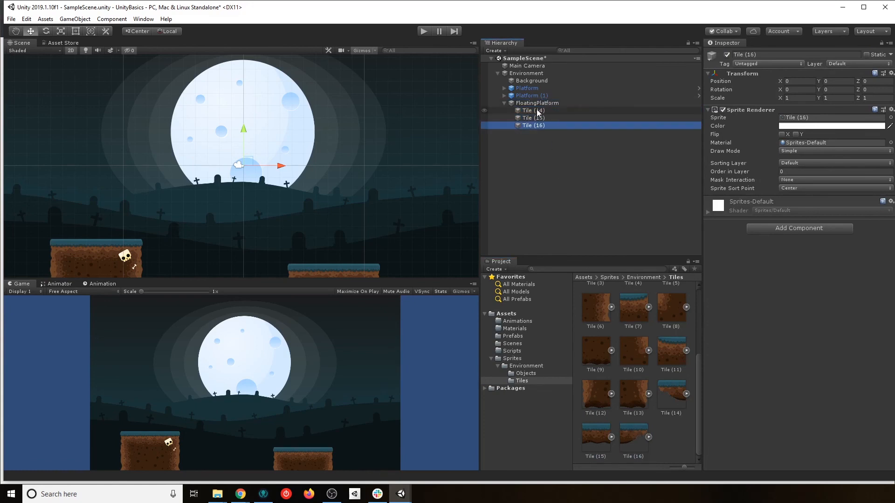
- Rename the Tile (14) child of FloatingPlatform as Tile Center
left_click(546, 112)
left_click(545, 112)
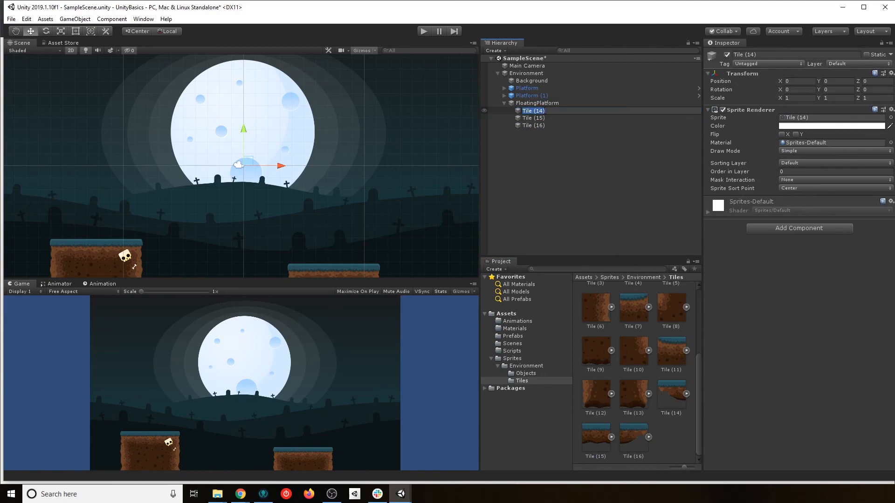
type("Center")
key("Return")
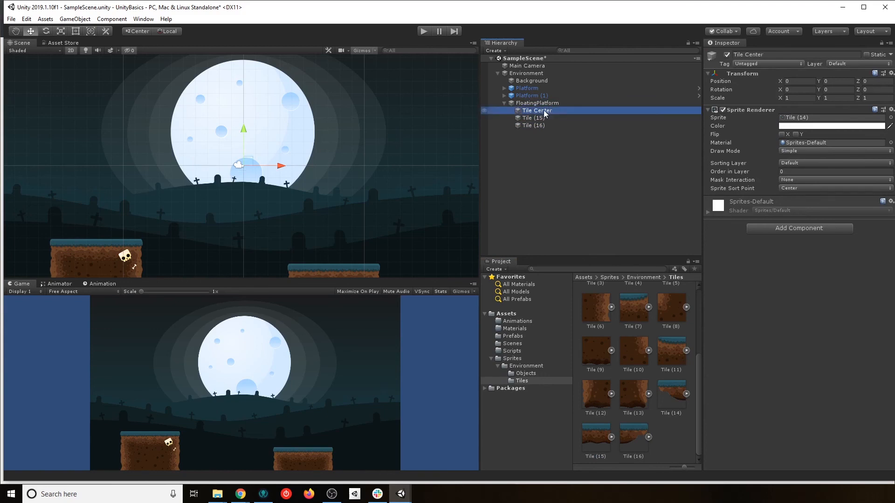
- Rename the Tile (15) child of FloatingPlatform as Tile Middle
double_click(544, 119)
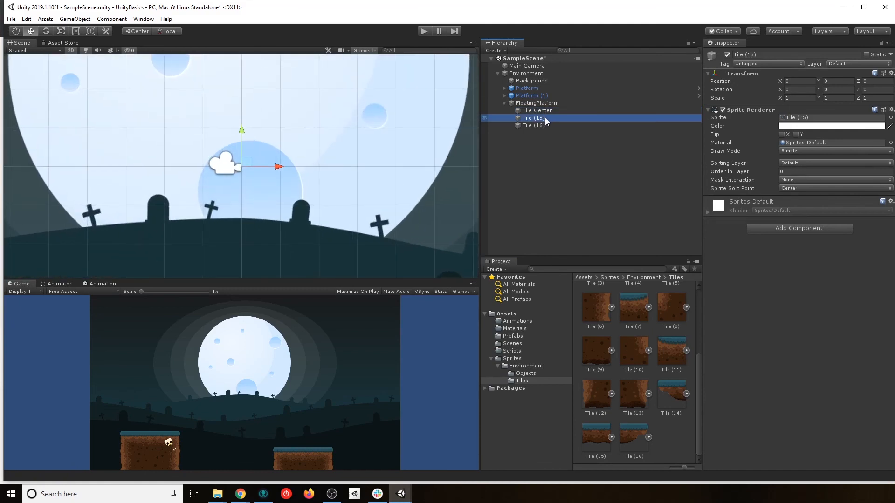
left_click(544, 119)
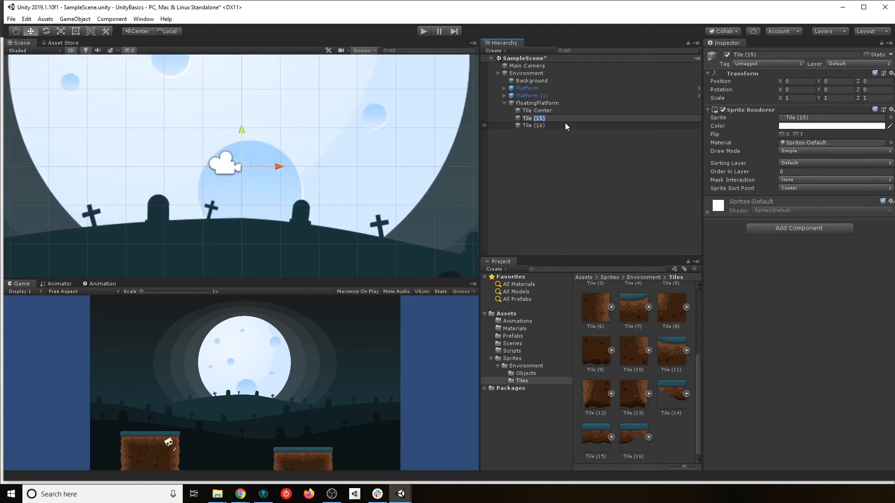
type("Ce")
type("ddle")
key("Return")
- Rename the Tile Center child of FloatingPlatform as Tile Left
left_click(550, 110)
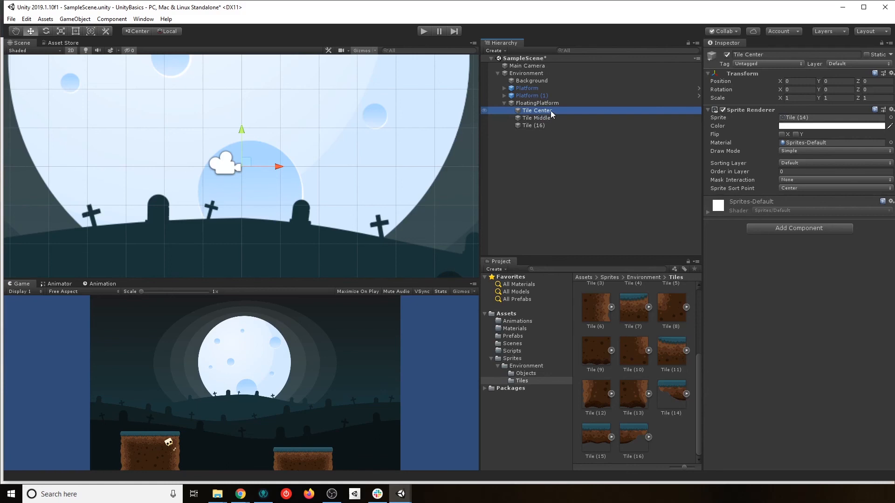
key("F2")
key("Right")
key("shift+Left")
key("shift+Left")
key("shift+Left")
key("shift+Left")
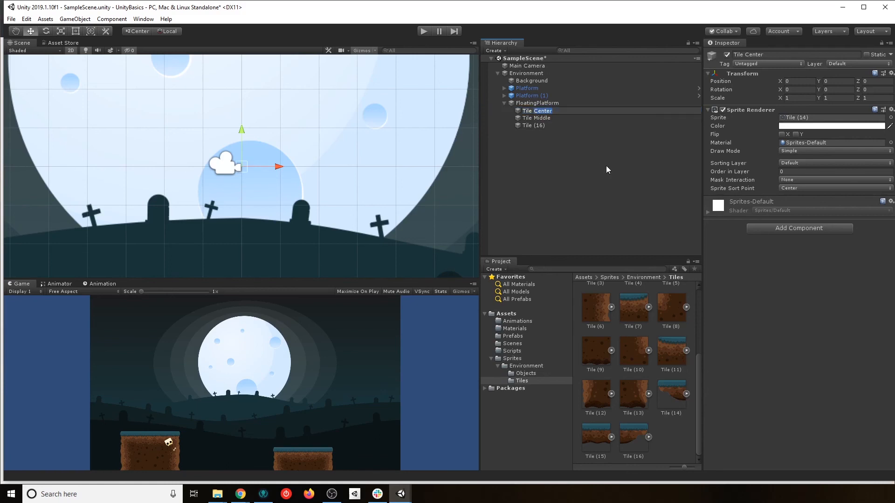
type("Left")
key("Return")
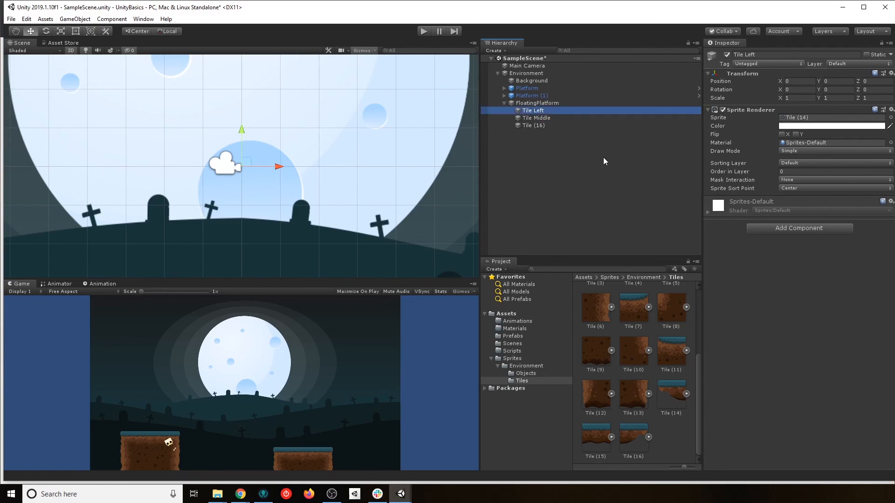
- Rename the Tile (16) child of FloatingPlatform as Tile Right
left_click(544, 126)
key("F2")
key("Right")
key("shift+Left")
key("shift+Left")
key("shift+Left")
key("shift+Left")
type("Right")
key("Return")
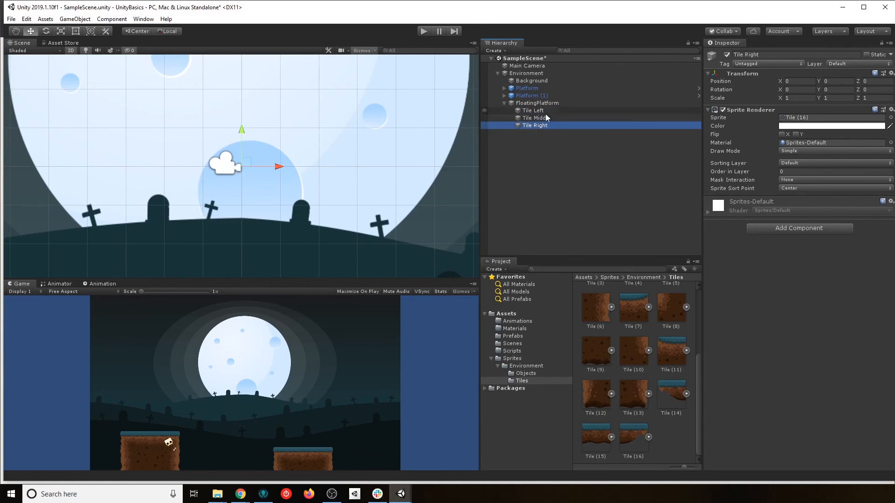
- Assign the Tiles sorting layer to Tile Left, Tile Middle and Tile Right together
left_click(533, 111, "shift")
scroll(338, 191, "down", 2)
scroll(339, 192, "down", 2)
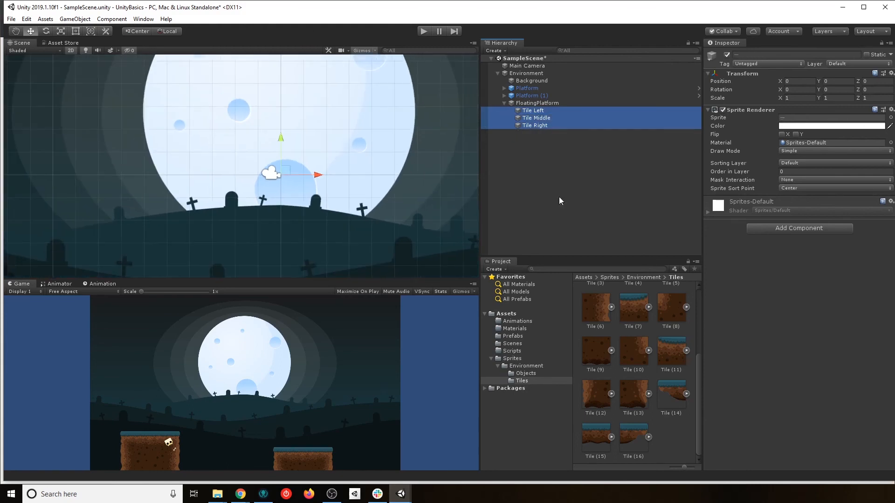
left_click(797, 163)
left_click(800, 194)
- Move Tile Left along the X axis to -2.56 so it adjoins the middle tile's left edge
left_click(560, 119)
left_click(540, 112)
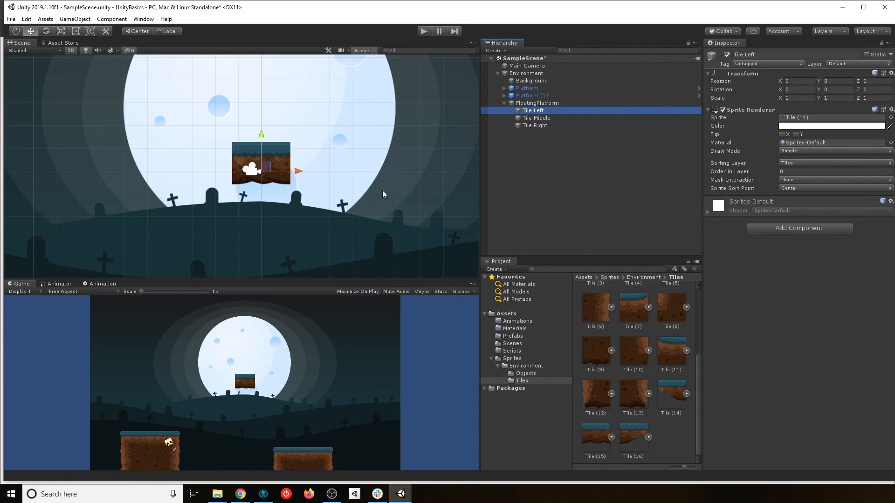
left_click_drag(299, 174, 239, 165)
scroll(228, 192, "up", 5)
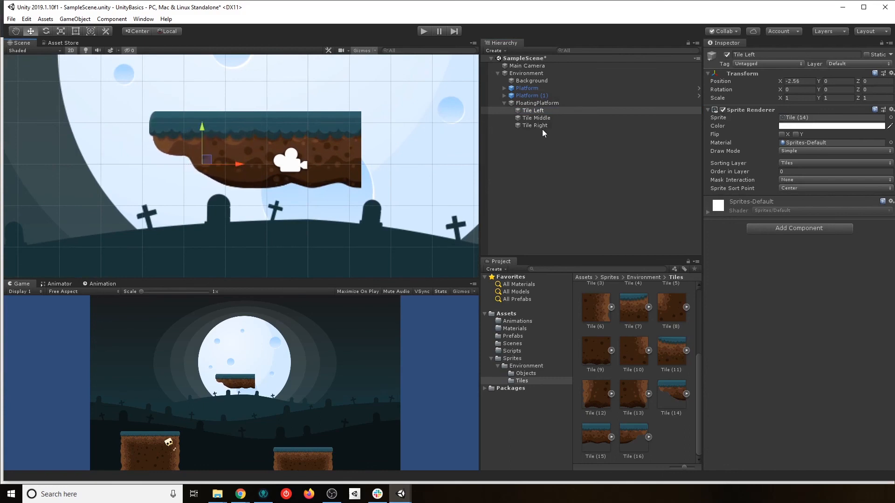
- Set Tile Right's X position to 2.56, reusing Tile Left's copied X value without the minus sign
left_click(806, 81)
key("ctrl+c")
left_click(541, 126)
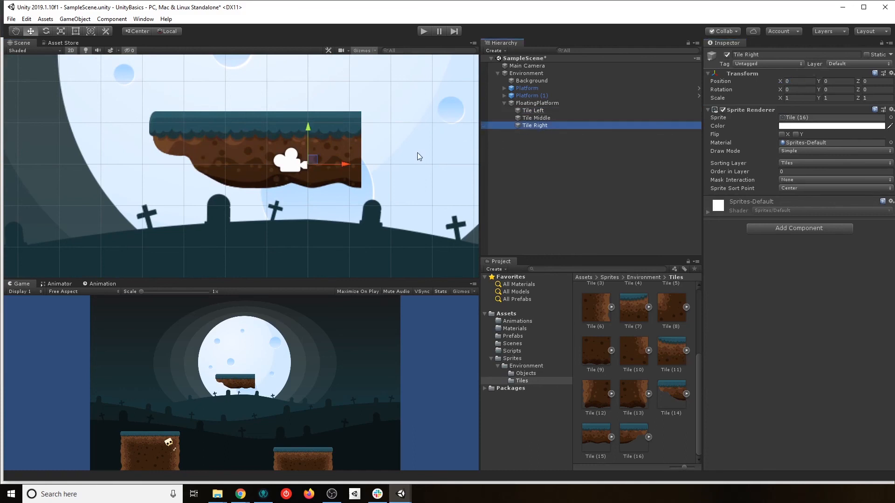
left_click(800, 82)
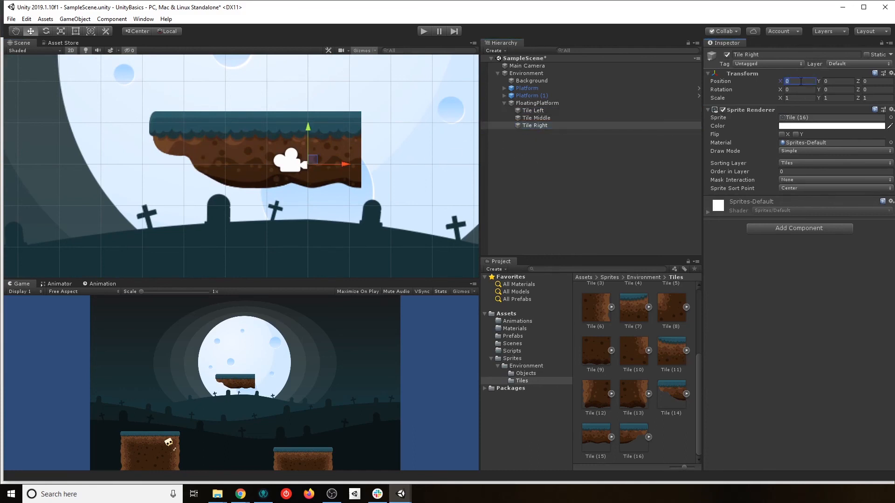
key("ctrl+v")
key("Return")
key("Home")
key("Delete")
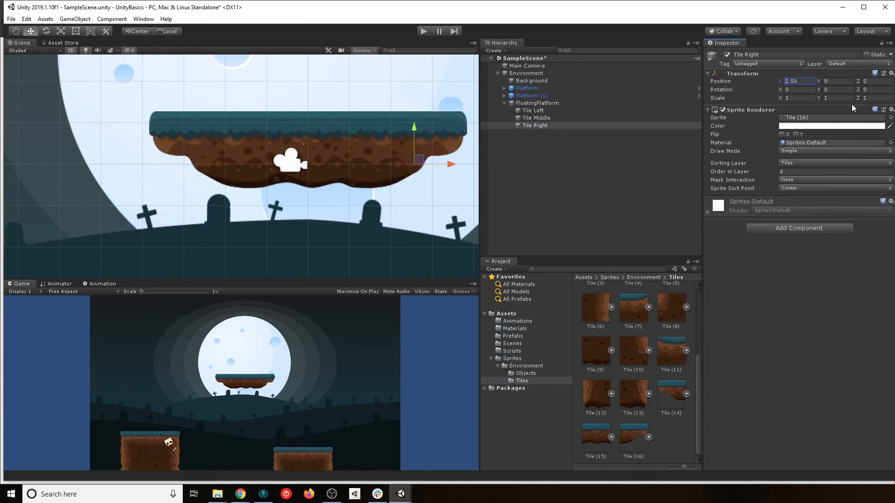
- Examine the transform positions of FloatingPlatform and its three child tiles one after another
left_click(540, 111)
left_click(548, 104)
scroll(388, 203, "down", 5)
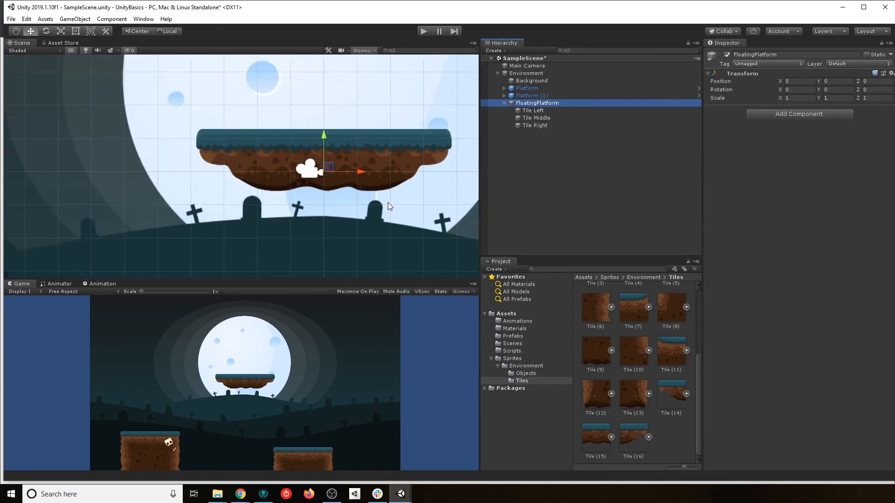
left_click(535, 112)
left_click(539, 125)
left_click(545, 111)
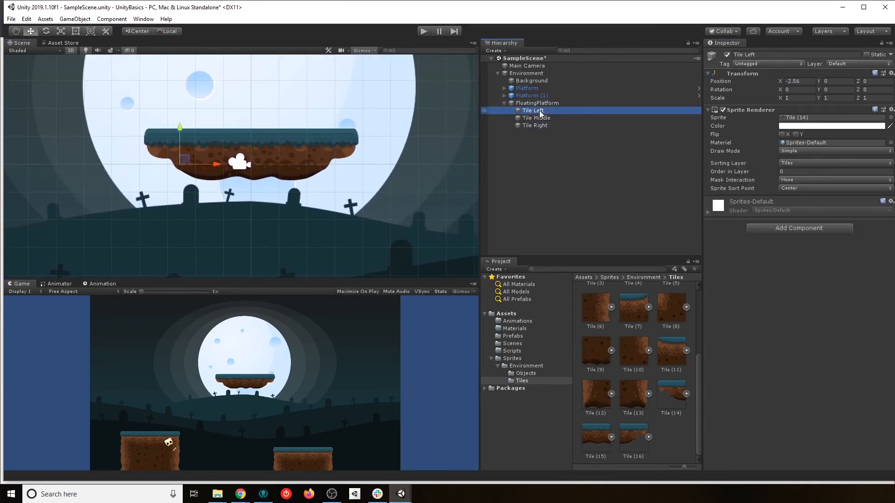
left_click(536, 118)
left_click(538, 126)
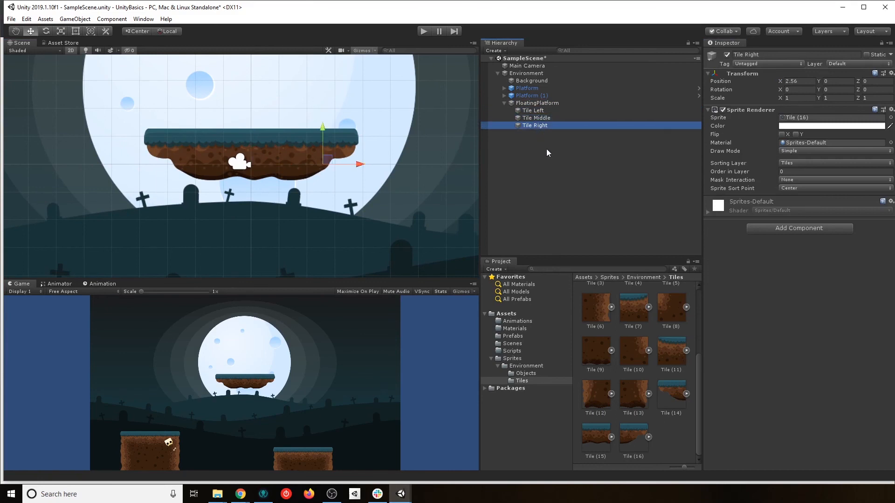
left_click(542, 103)
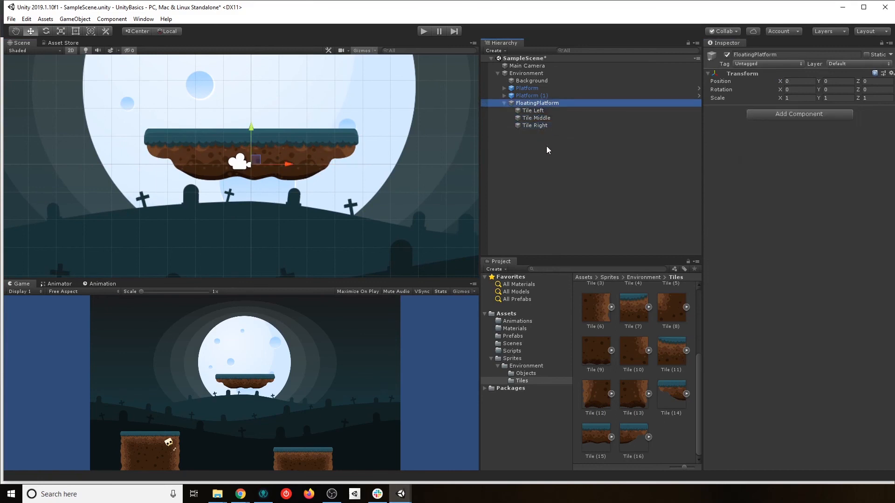
left_click(541, 111)
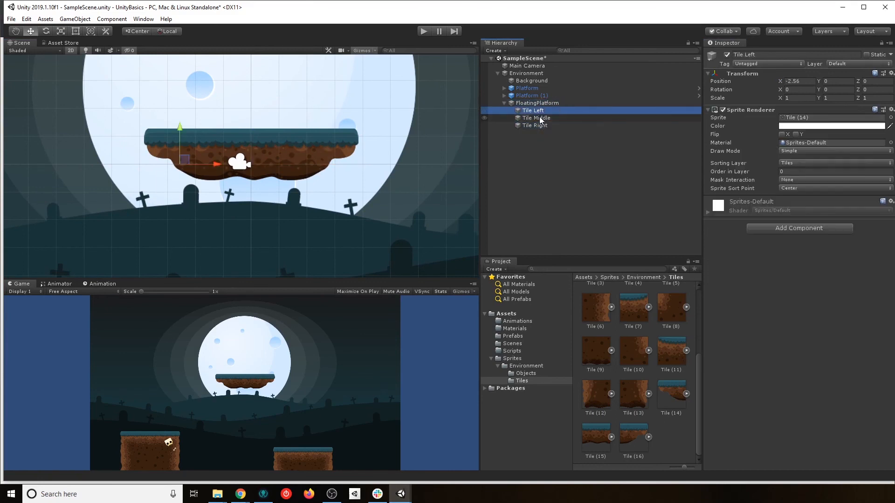
left_click(539, 119)
left_click(540, 126)
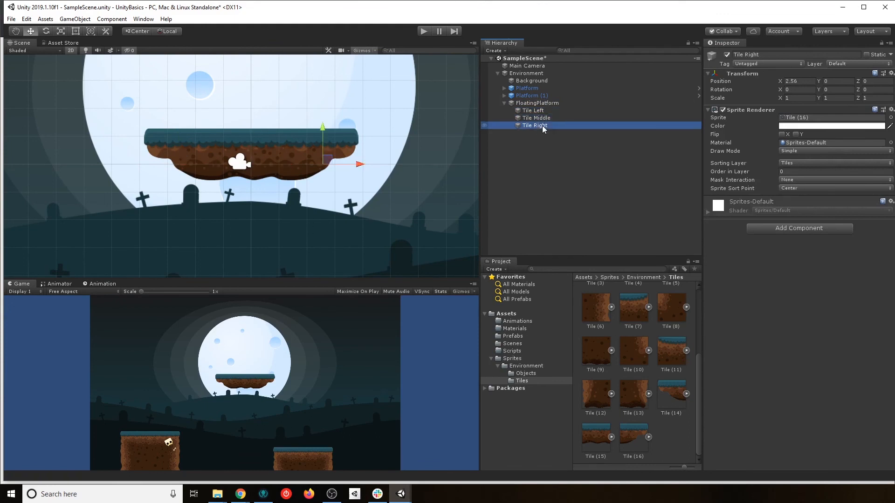
left_click(545, 103)
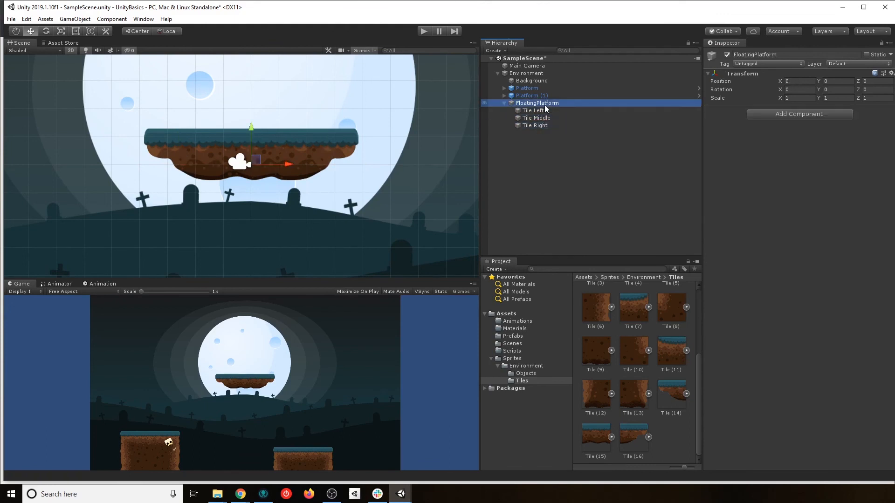
- Make FloatingPlatform a prefab in the Prefabs folder and collapse its children in the hierarchy
left_click(513, 337)
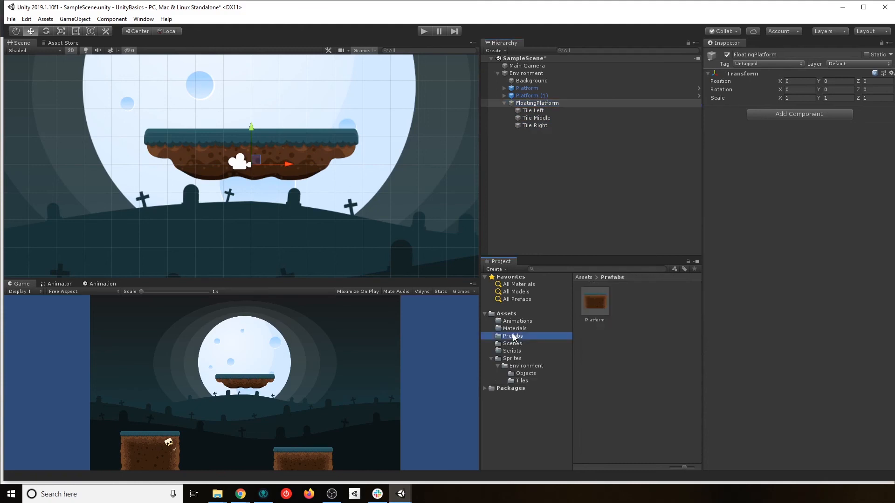
left_click_drag(536, 103, 652, 310)
left_click(509, 103)
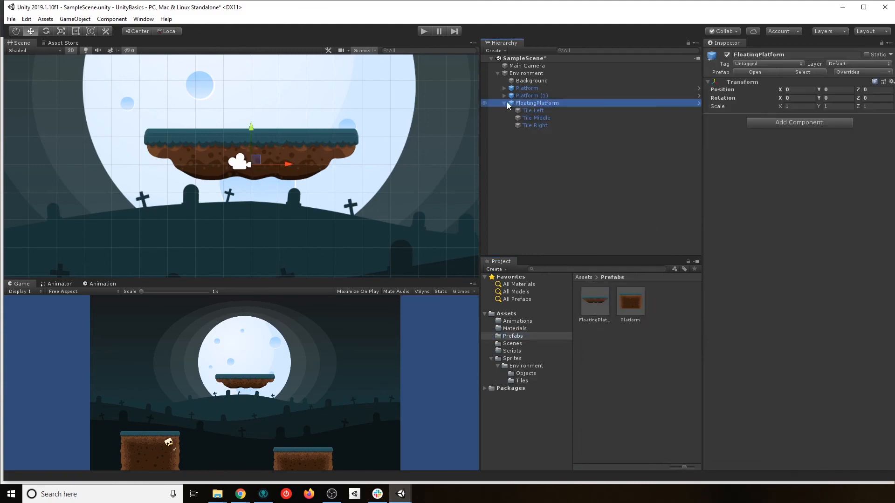
left_click(505, 103)
- Move FloatingPlatform down between the two ground platforms, to about X -1.34 and Y -5.52
scroll(277, 196, "down", 3)
scroll(272, 204, "down", 1)
middle_click_drag(281, 241, 264, 200)
left_click_drag(249, 102, 249, 165)
left_click_drag(287, 204, 270, 205)
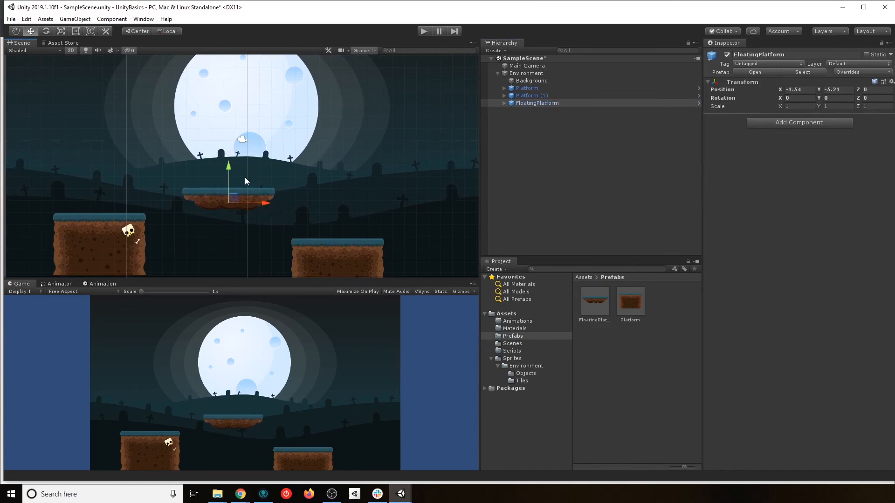
left_click_drag(232, 169, 231, 173)
mouse_move(266, 207)
left_mouse_down()
mouse_move(259, 205)
mouse_move(269, 208)
left_mouse_up()
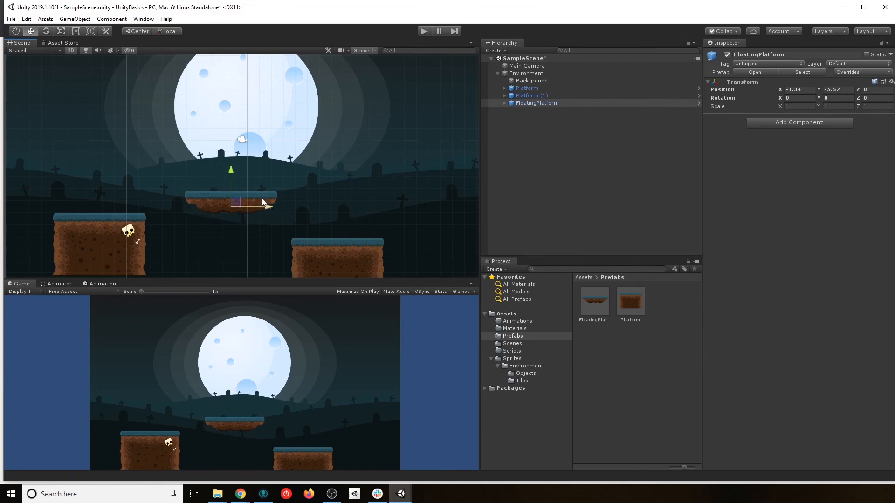
- Lower FloatingPlatform slightly to about Y -5.68, save the scene and clear the selection
left_click_drag(235, 170, 232, 172)
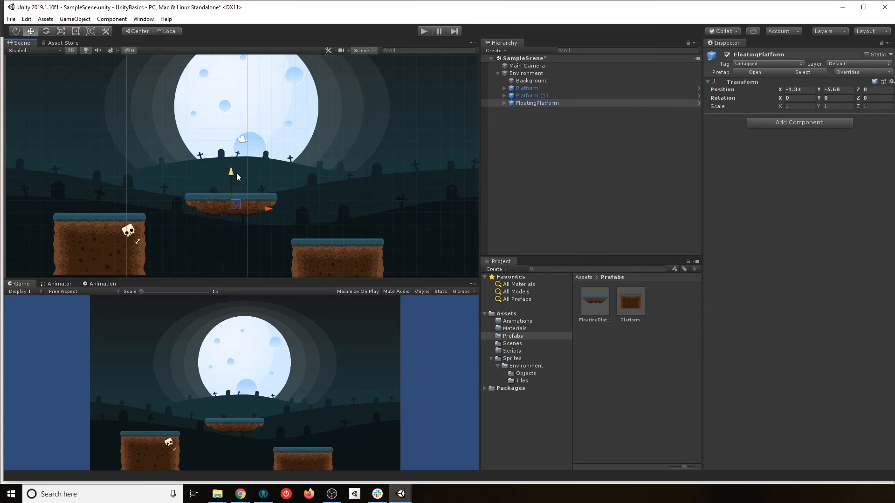
left_click(531, 122)
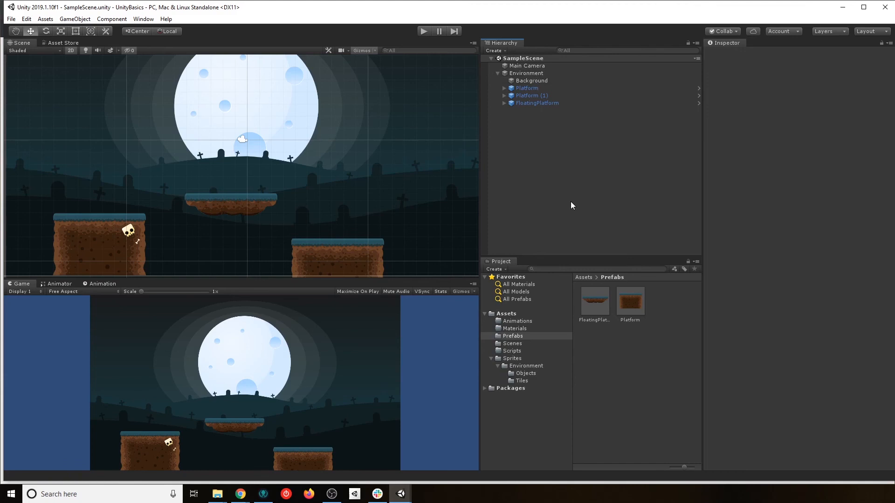
- Examine FloatingPlatform, Platform and Platform (1) under Environment one after another, including FloatingPlatform's child tiles
left_click(525, 104)
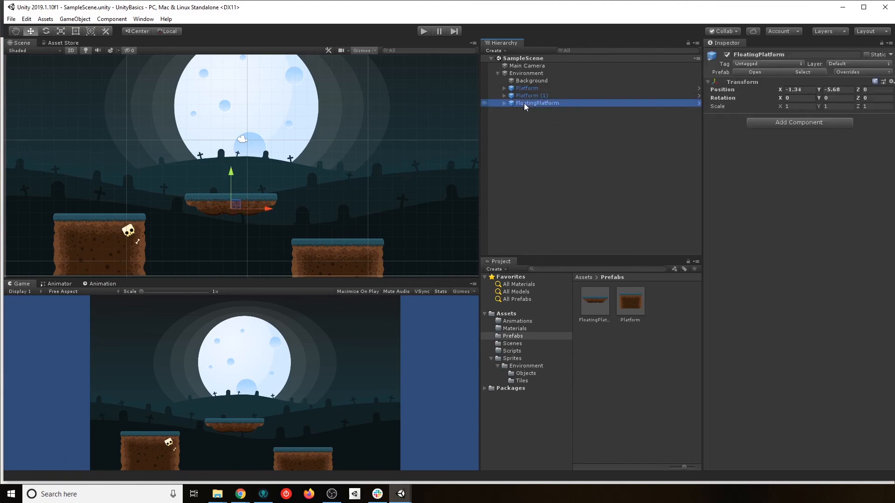
left_click(504, 104)
left_click(505, 103)
left_click(531, 90)
left_click(525, 96)
left_click(530, 88)
left_click(530, 103)
left_click(546, 151)
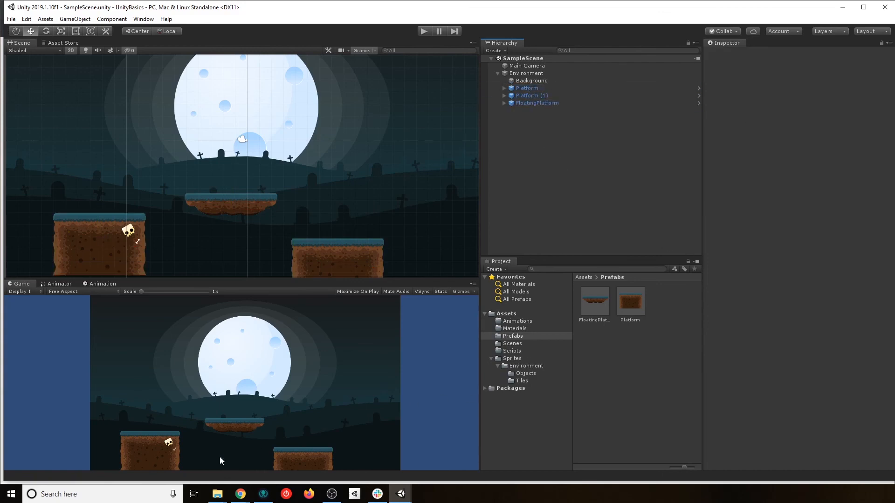
mouse_move(217, 493)
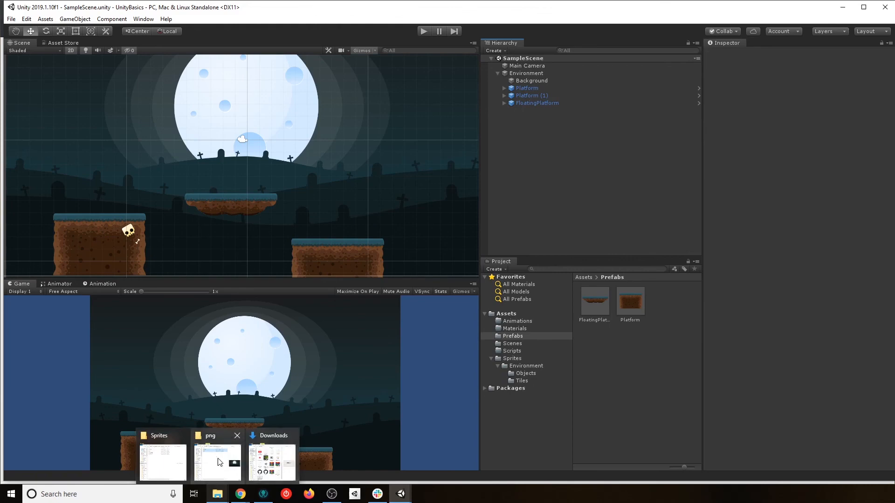
mouse_move(158, 461)
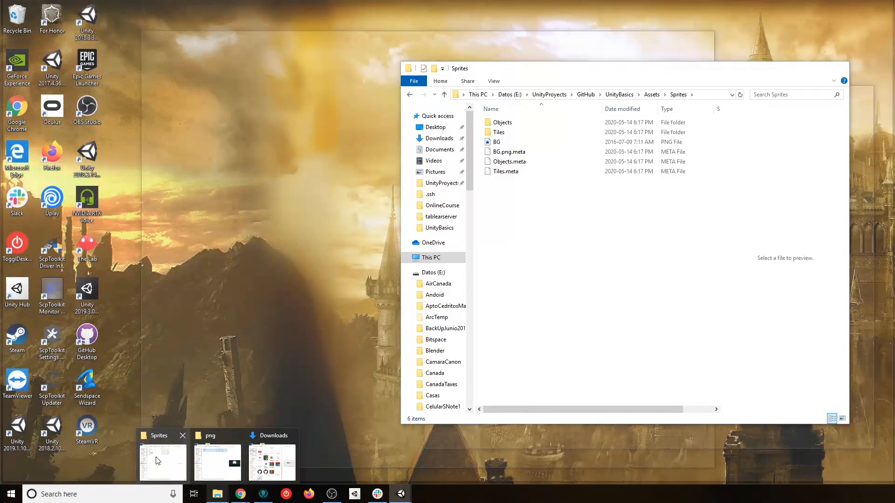
left_click(157, 461)
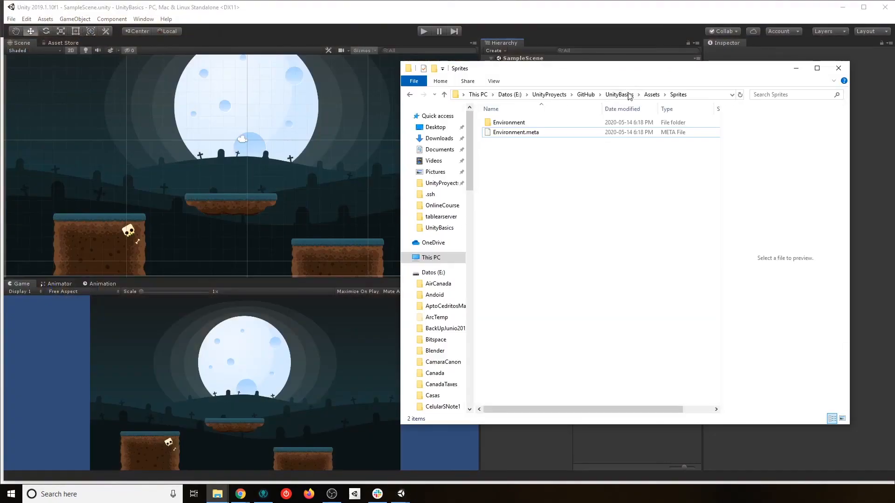
left_click(796, 68)
- Switch to the File Explorer window with the downloaded assets and open CourseMaterial's freeknight png folder
mouse_move(223, 480)
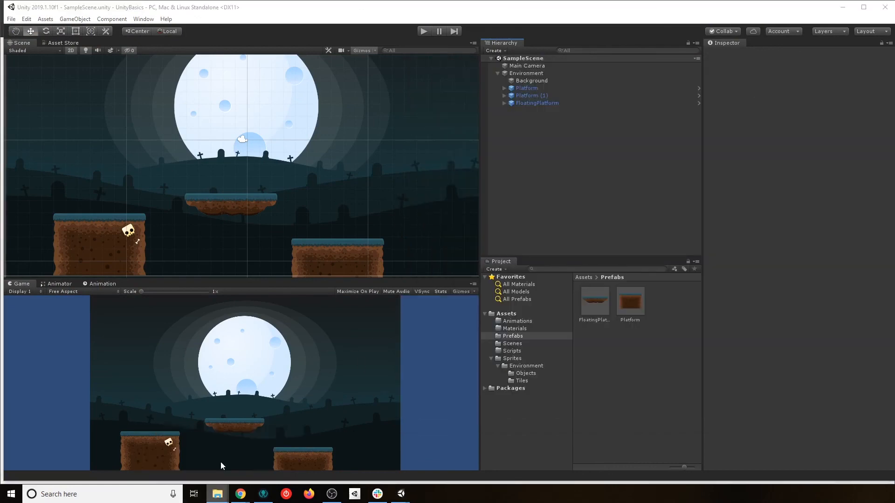
left_click(217, 460)
left_click(198, 90)
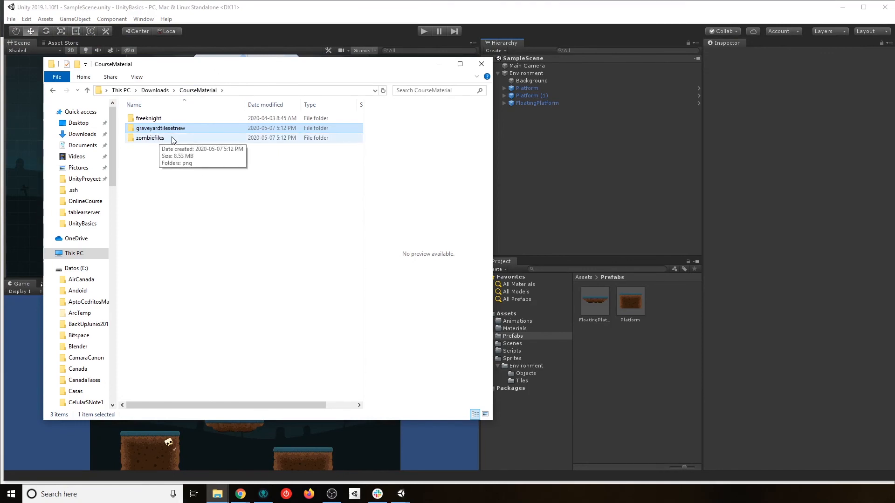
double_click(145, 119)
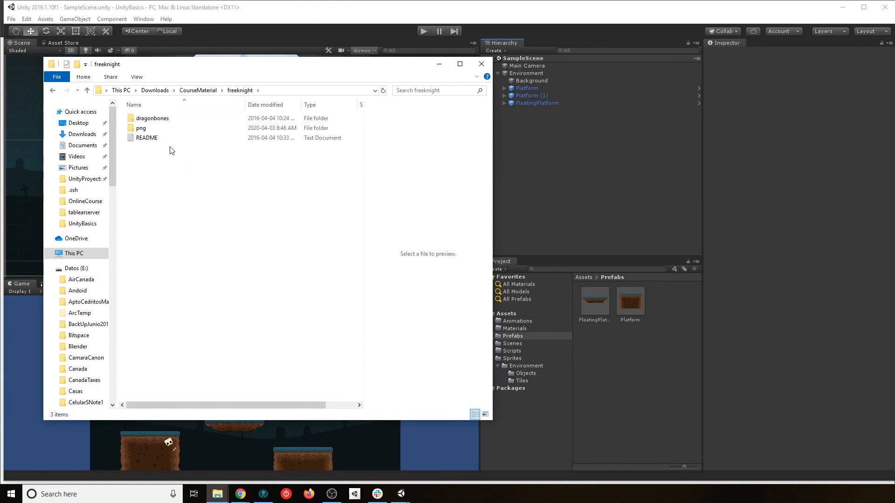
left_click(159, 131)
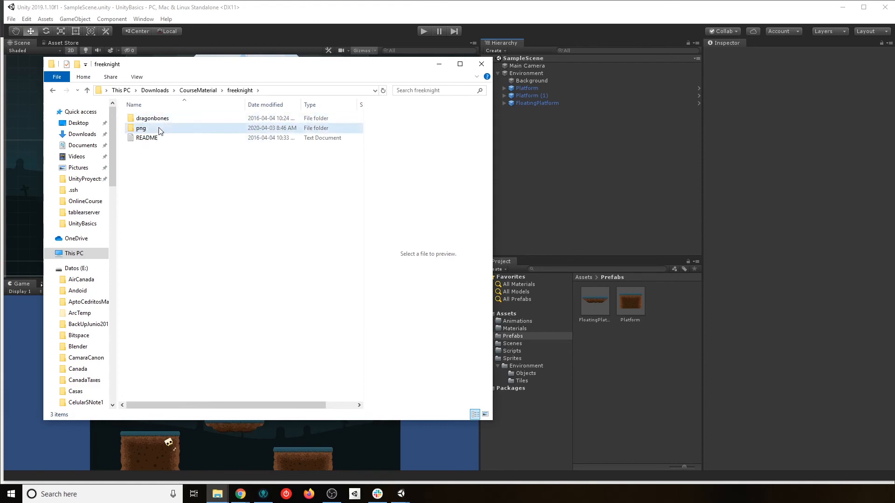
double_click(159, 130)
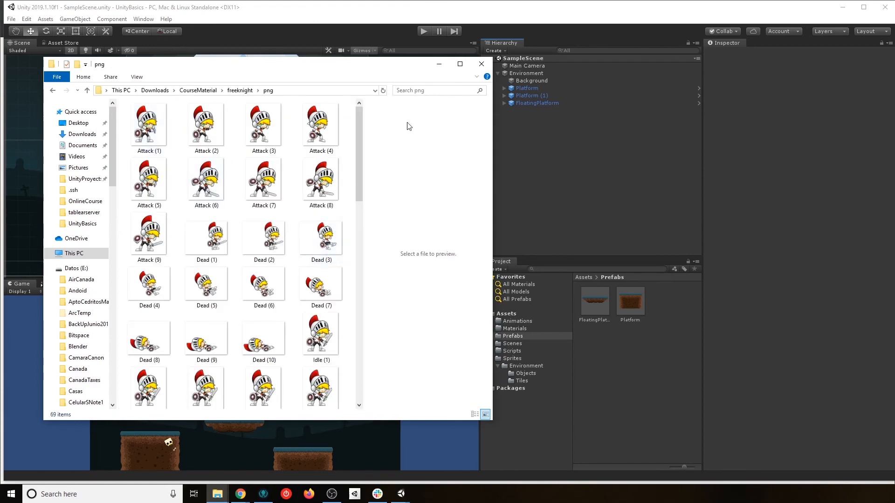
- Look through the knight animation images in the freeknight png folder and select all of them
left_click_drag(359, 147, 359, 346)
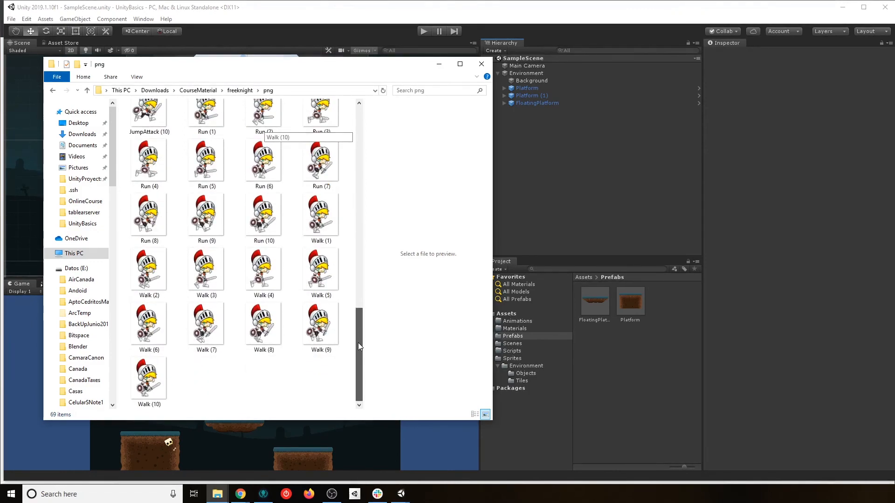
left_click_drag(359, 344, 379, 136)
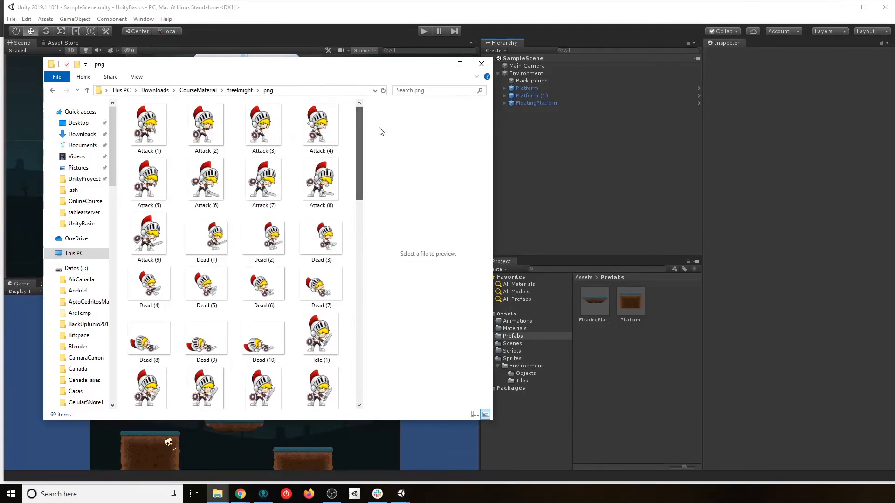
left_click(148, 125)
mouse_move(357, 135)
left_mouse_down()
mouse_move(356, 338)
mouse_move(350, 140)
left_mouse_up()
key("ctrl+a")
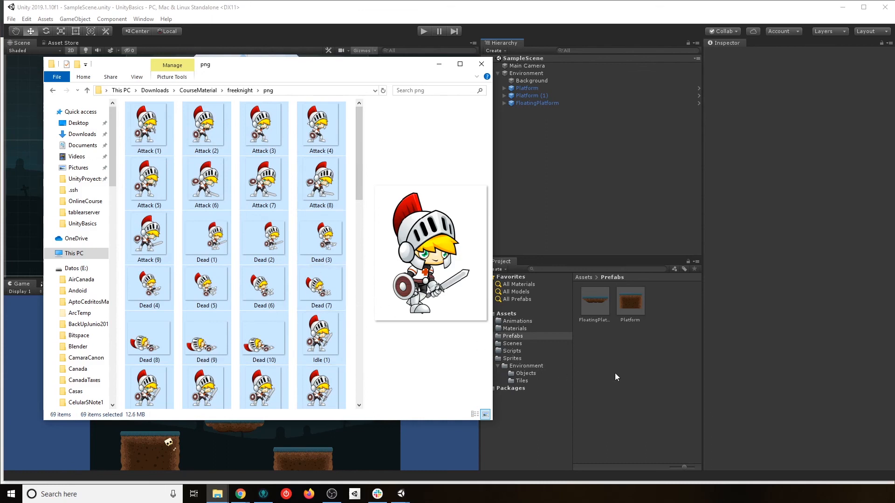
- Back in Unity, create a folder named Player inside Sprites and open it
left_click(516, 357)
right_click(515, 361)
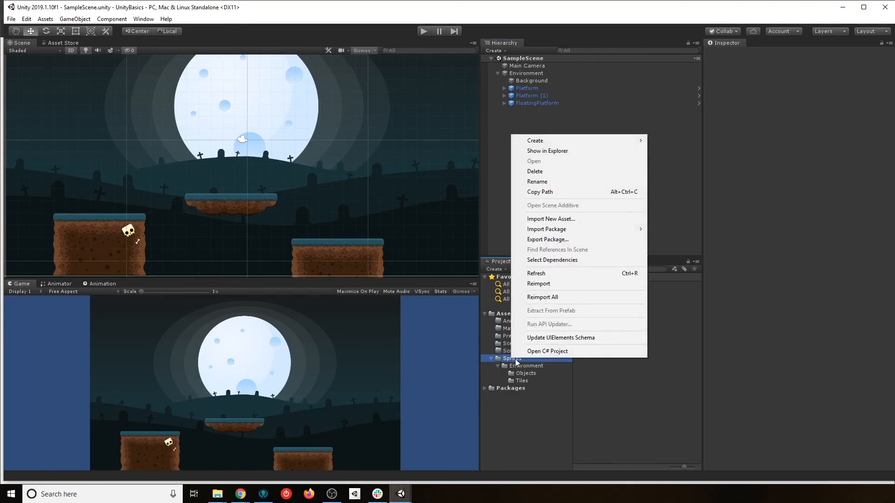
mouse_move(566, 136)
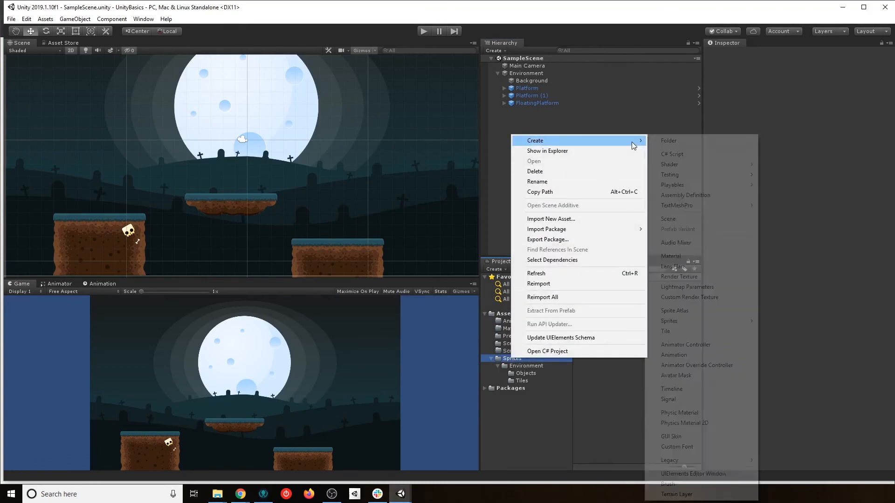
left_click(667, 140)
type("Player")
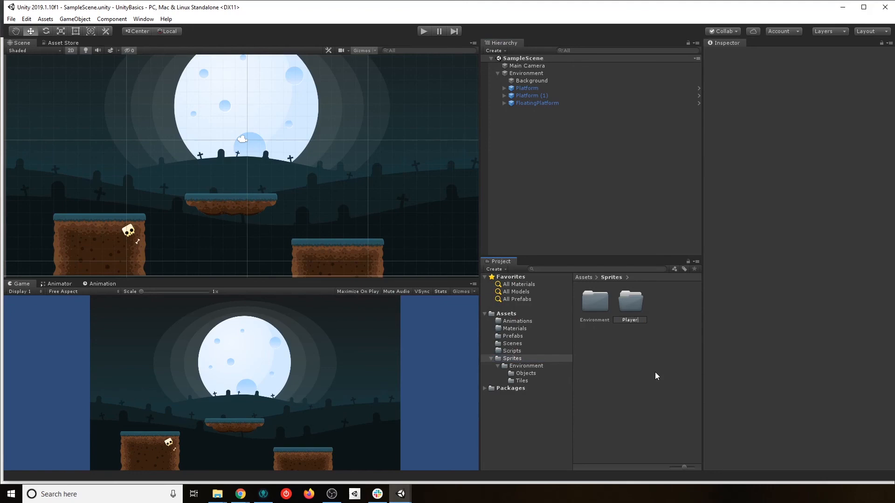
key("Return")
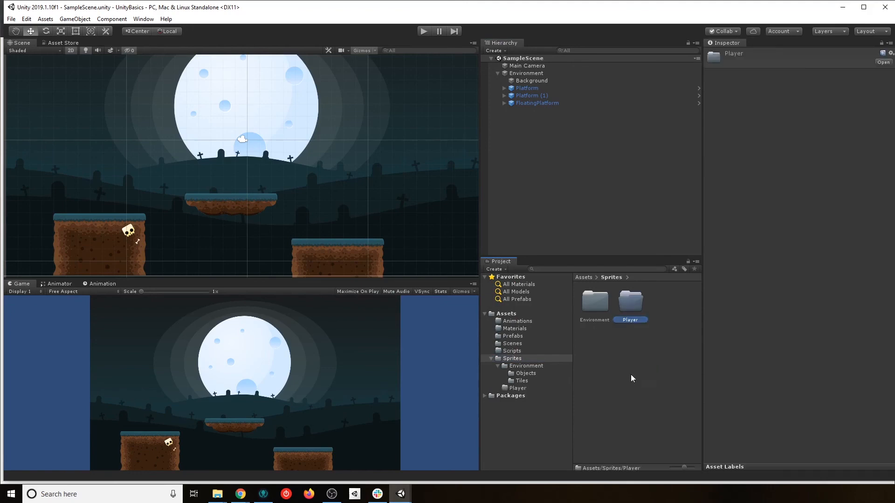
left_click(517, 388)
- Import all the selected knight images from File Explorer into the Player folder and minimize the Explorer window
key("alt+Tab")
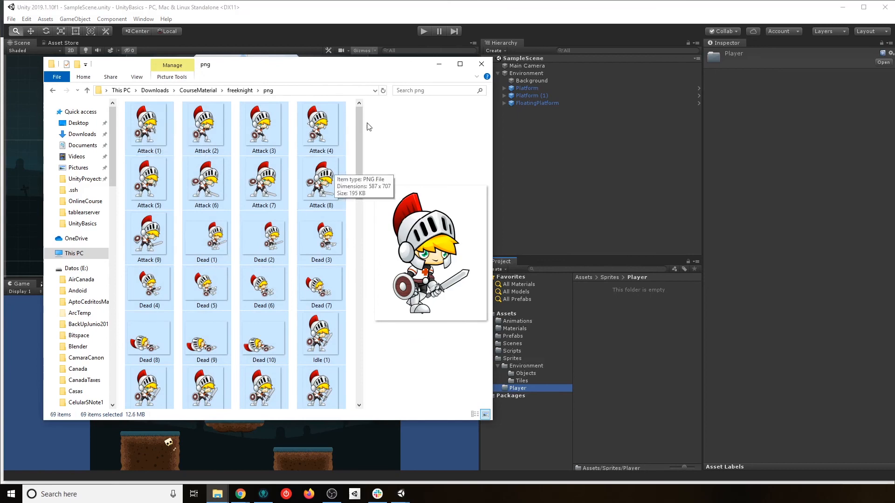
left_click_drag(361, 124, 361, 326)
left_click_drag(181, 331, 639, 397)
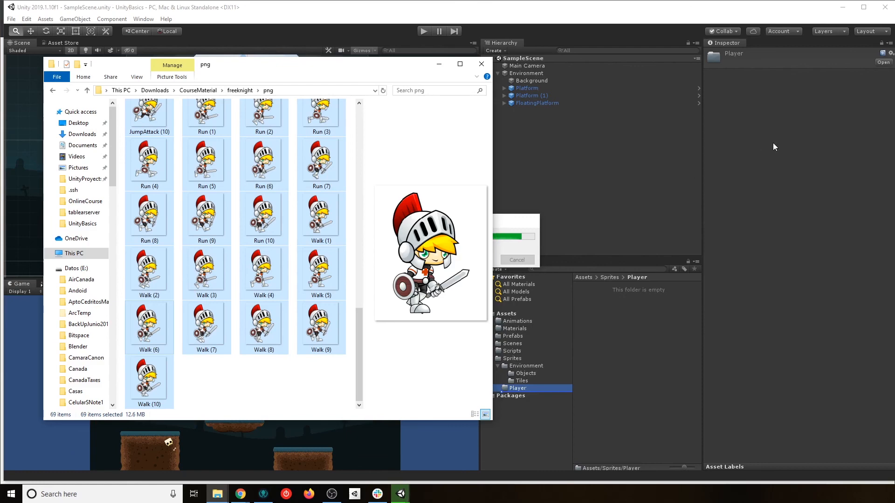
left_click(437, 65)
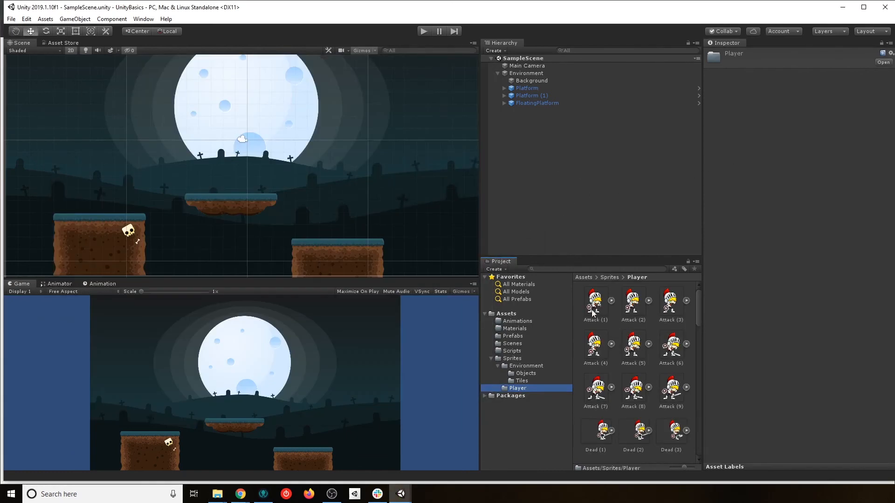
- Add the Attack (1) sprite to the scene as a root object and create a sorting layer named Player below Tiles
left_click(597, 305)
left_click_drag(598, 306, 524, 162)
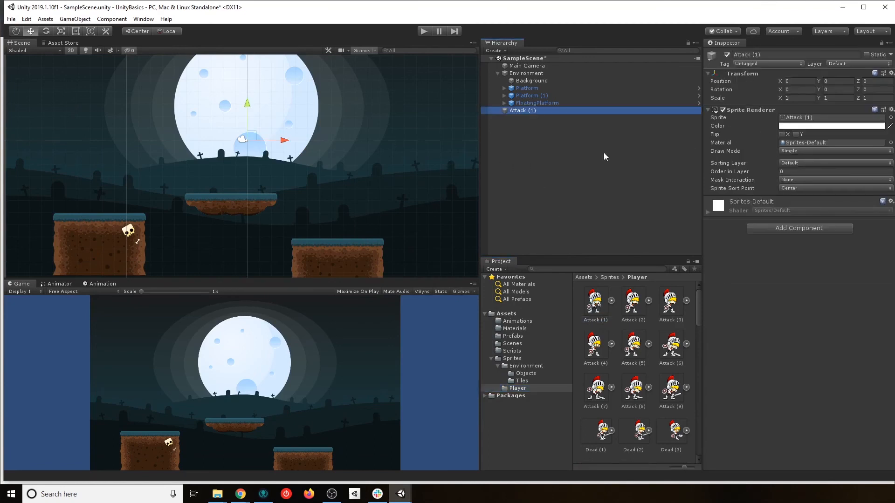
left_click(806, 163)
left_click(810, 206)
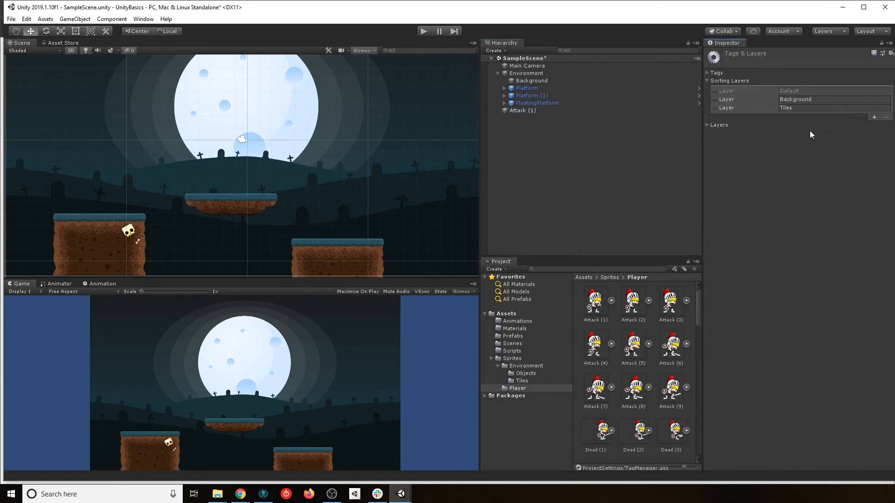
left_click(873, 117)
type("Player")
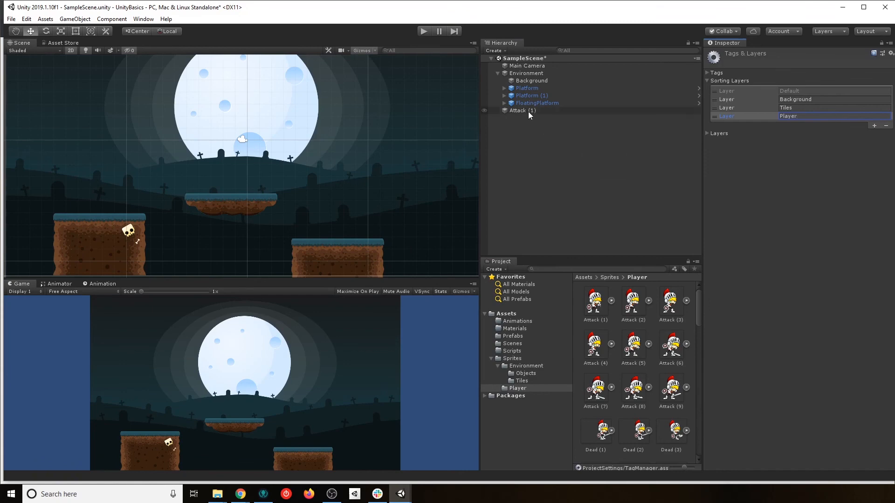
- Assign the Attack (1) object's sprite renderer to the Player sorting layer
left_click(520, 114)
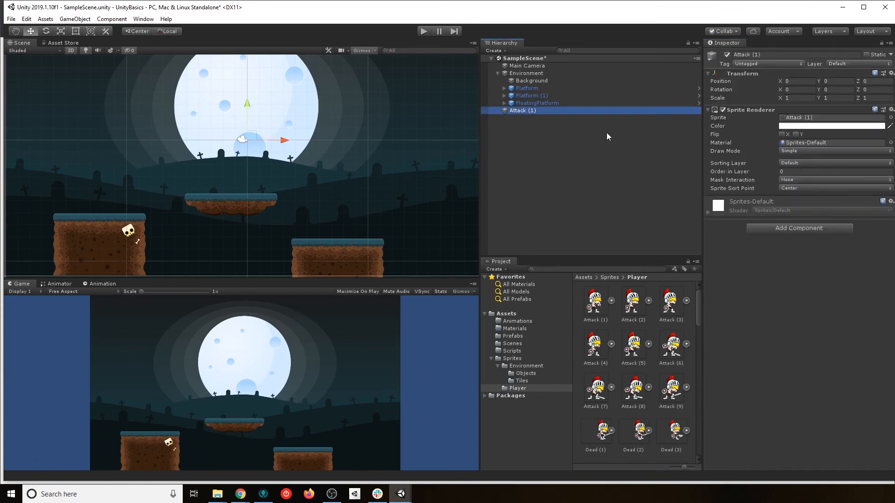
left_click(797, 163)
left_click(807, 201)
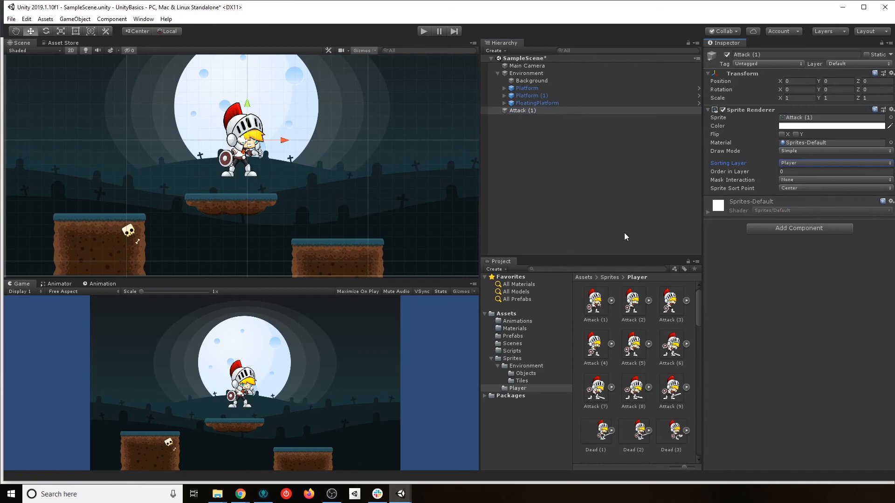
- Set the Attack (1) sprite asset's Pixels Per Unit to 200 and apply the import settings
left_click(596, 306)
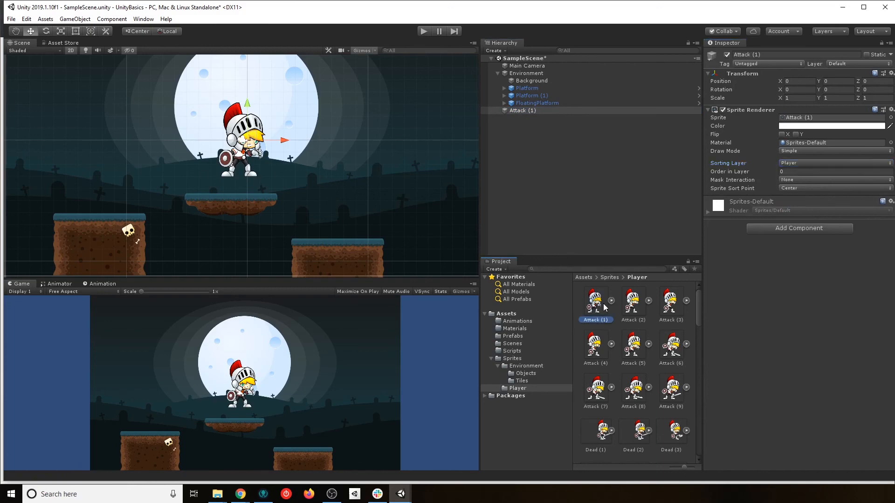
left_click(800, 105)
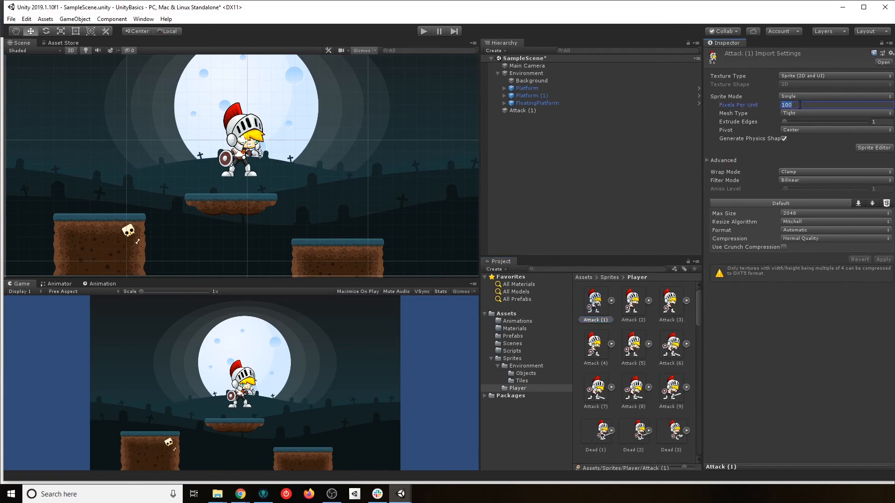
type("200")
left_click(882, 261)
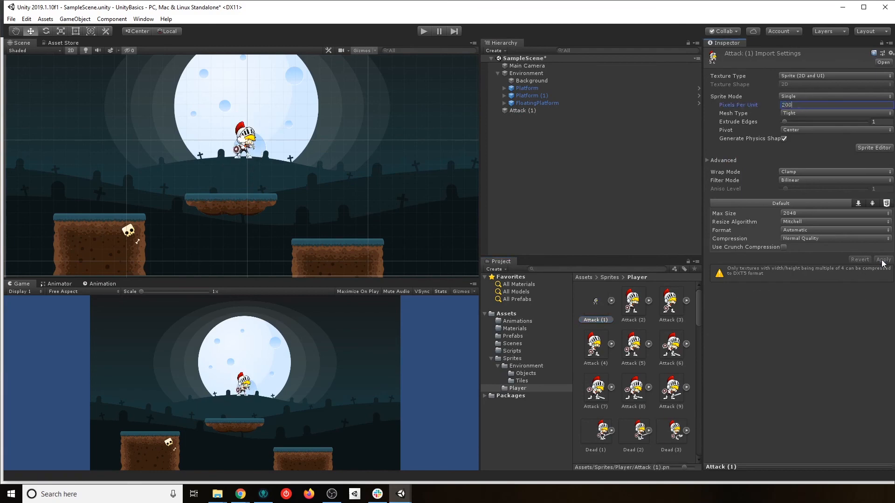
- Set Pixels Per Unit to 200 for all the other Player sprites, Attack (2) through Walk (10), and apply
left_click(631, 307)
left_click_drag(698, 313, 692, 459)
left_click(670, 441, "shift")
left_click(805, 106)
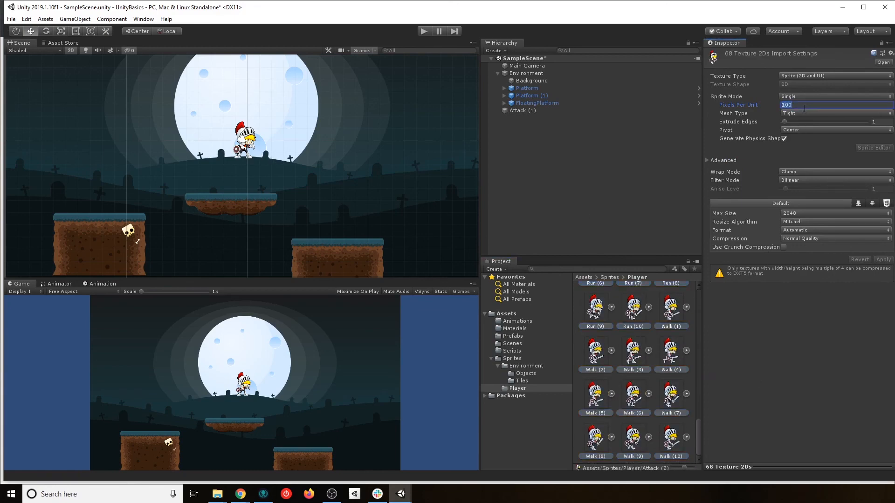
type("200")
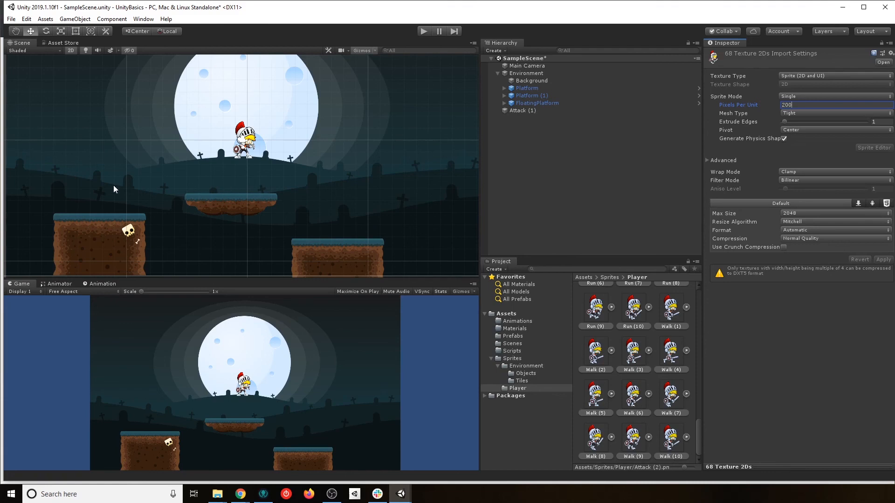
- Look through the environment sprites in the Tiles and Objects folders
left_click(525, 373)
left_click(521, 381)
scroll(662, 359, "down", 1)
scroll(661, 359, "down", 2)
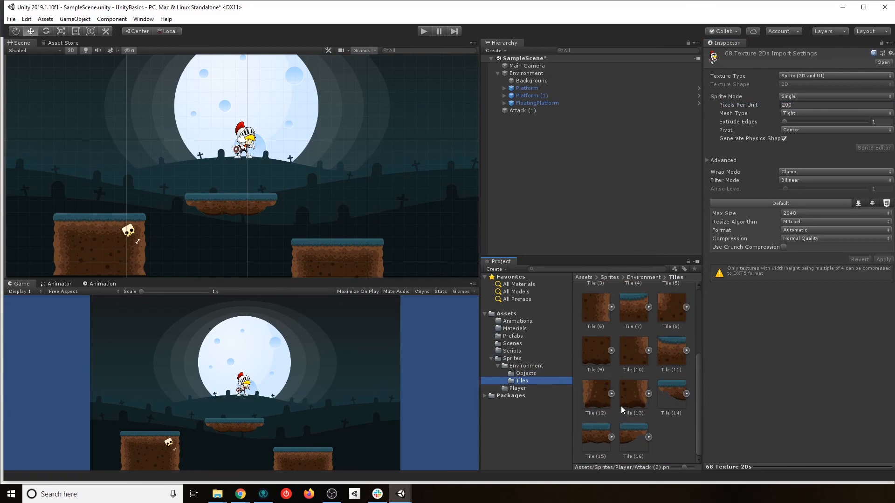
scroll(612, 414, "up", 3)
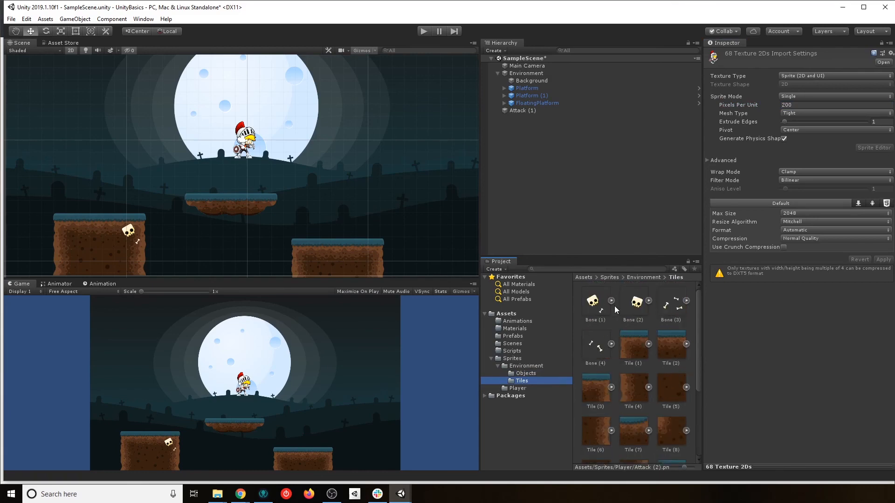
left_click(526, 373)
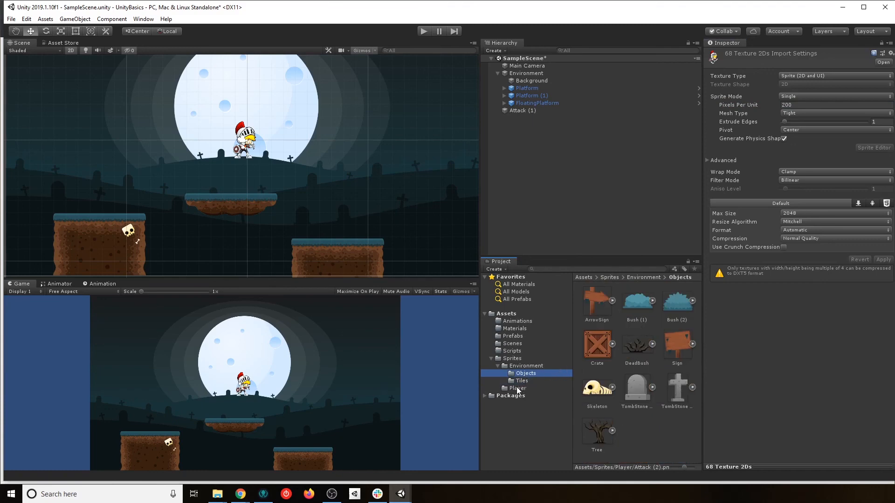
- Delete the Attack (1) object from the scene and collapse the Environment group
left_click(536, 389)
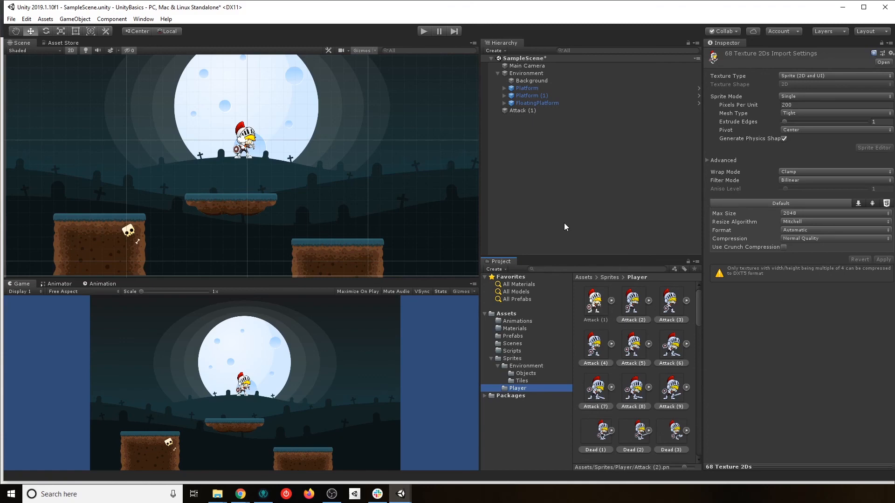
left_click(517, 112)
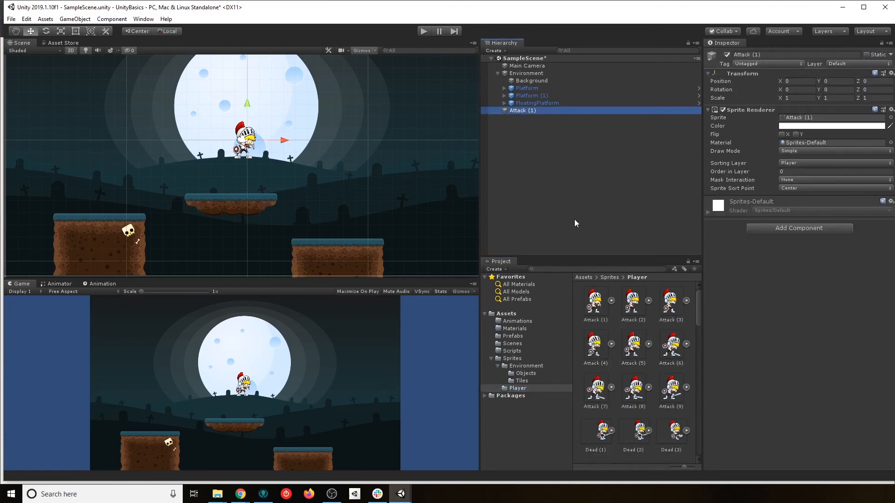
key("Delete")
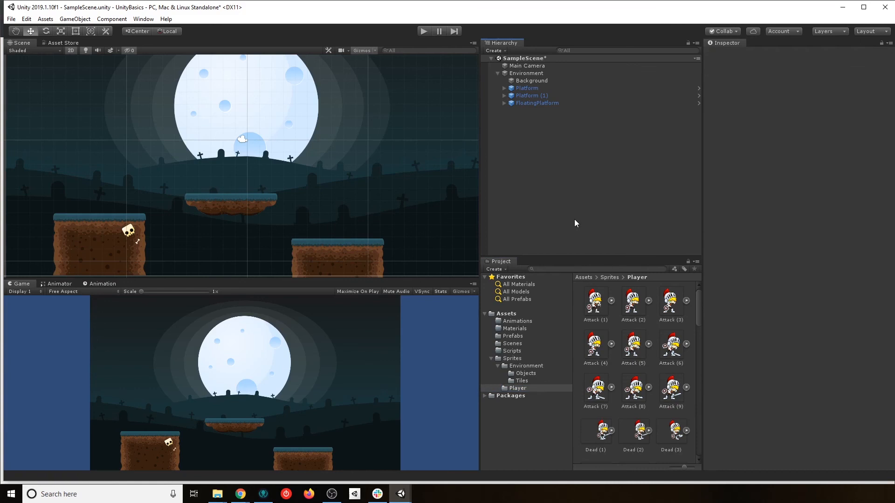
left_click(498, 74)
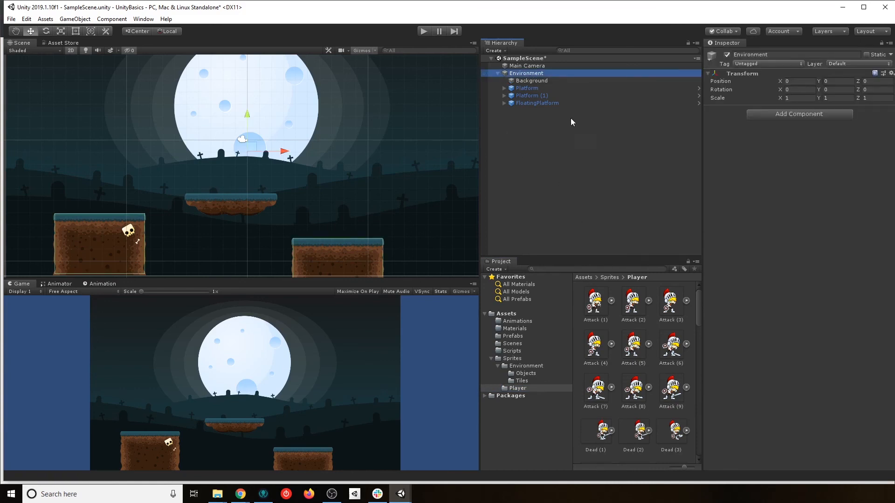
left_click(498, 73)
left_click(528, 93)
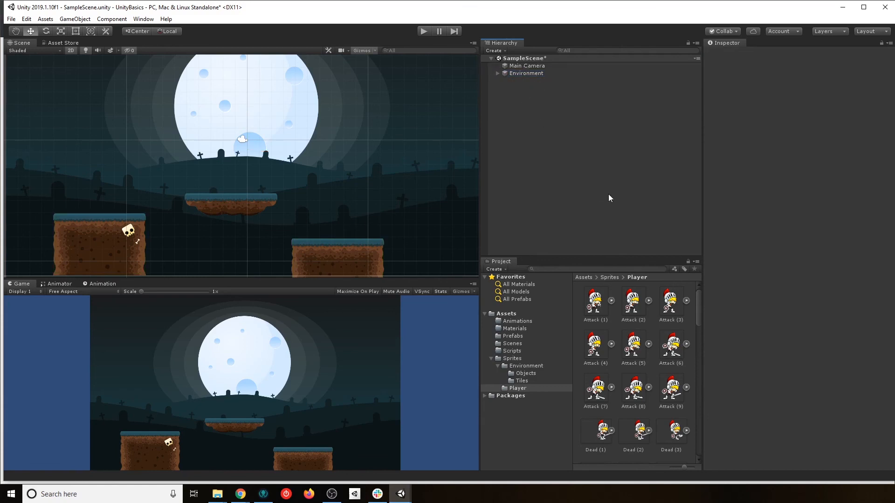
- Create an empty game object at the scene root with its position set to 0, 0, 0
right_click(513, 90)
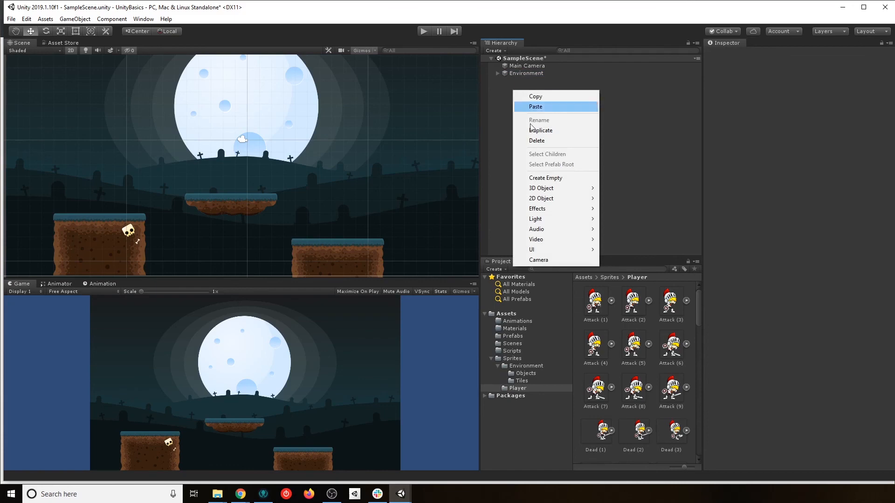
left_click(558, 182)
left_click(803, 80)
type("0")
key("Tab")
type("0")
key("Tab")
type("0")
key("Tab")
- Rename the new empty game object as PlayerController
left_click(528, 82)
key("F2")
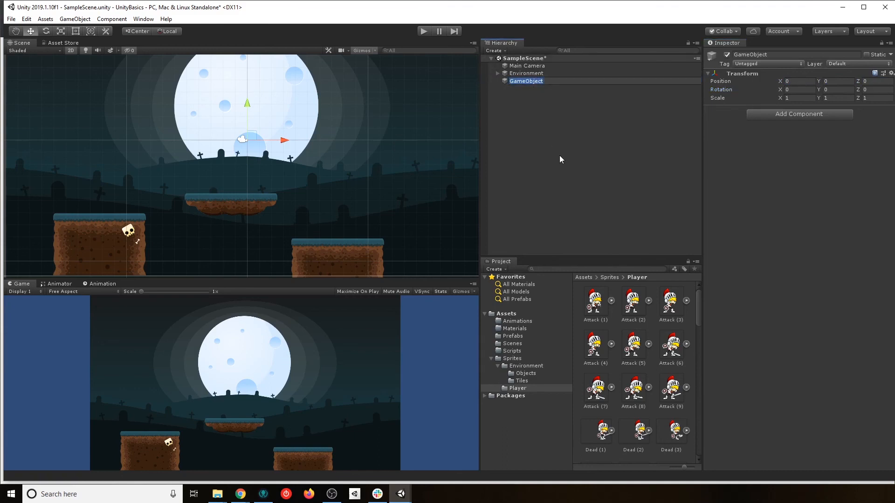
type("Player")
key("Return")
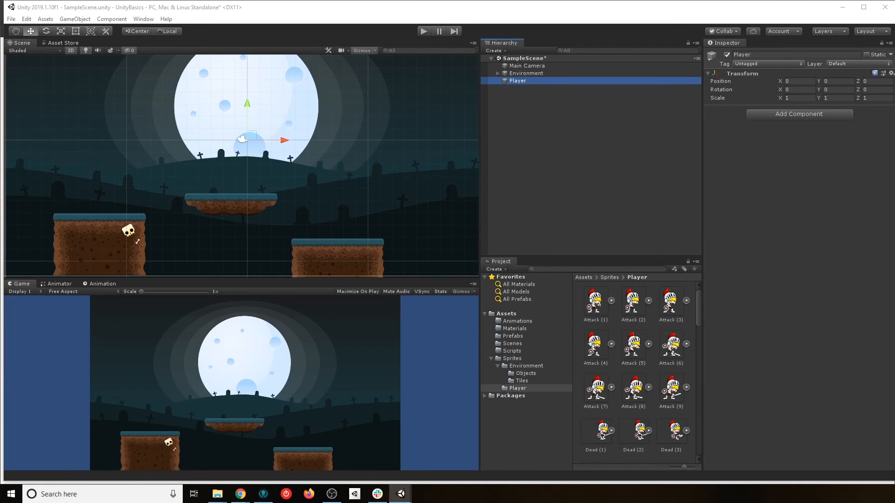
left_click(529, 82)
key("End")
type("Controller")
key("Return")
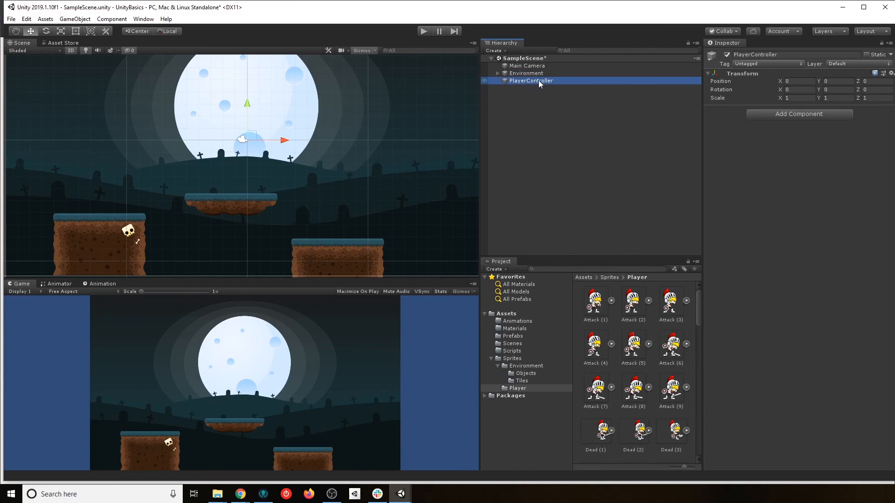
- Add a Sprite Renderer to PlayerController with the Idle (1) sprite and the Player sorting layer
left_click(790, 114)
type("sprite")
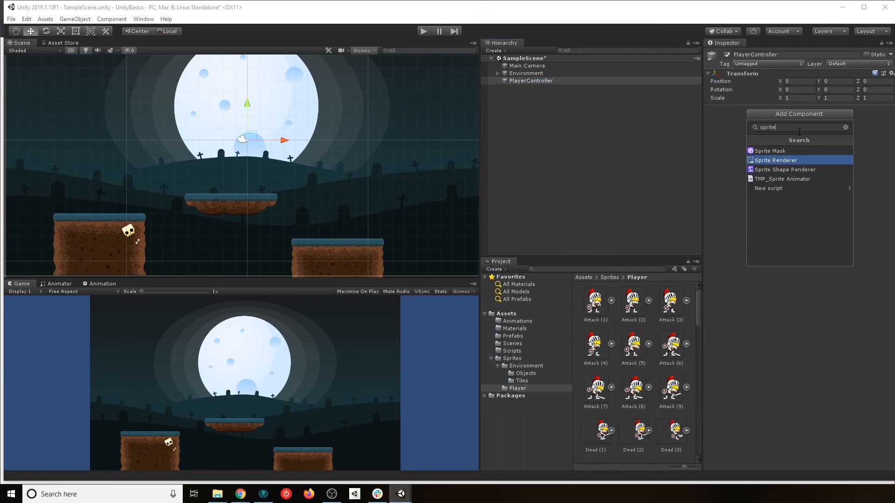
key("Return")
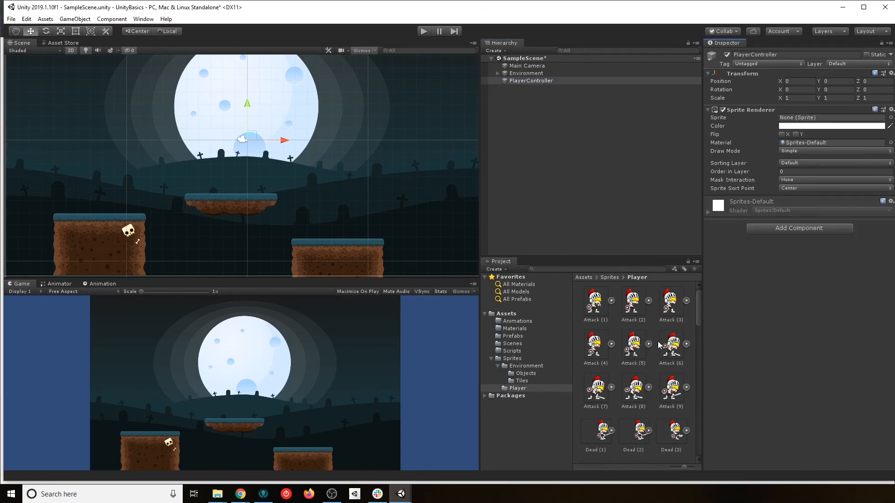
scroll(664, 352, "down", 4)
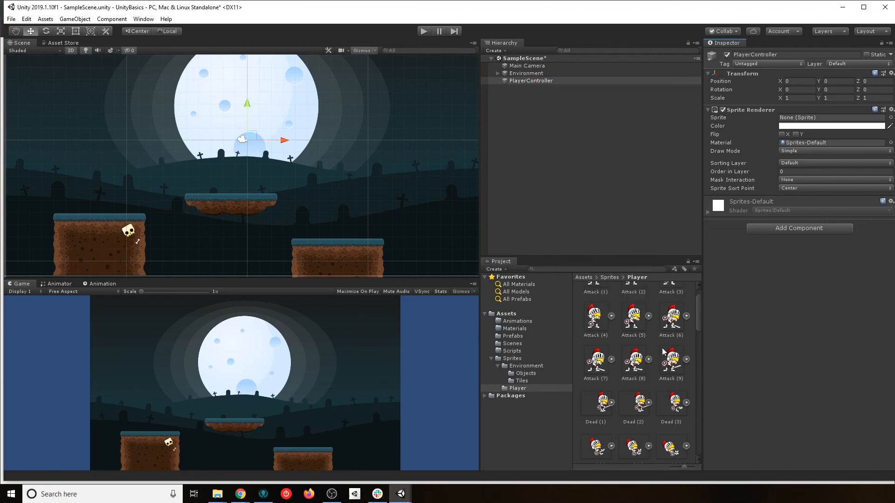
scroll(664, 352, "down", 3)
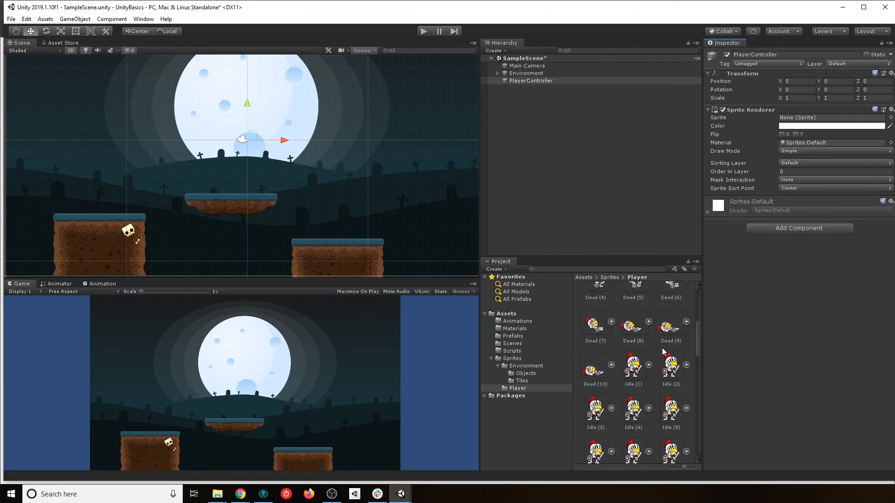
left_click_drag(637, 371, 811, 118)
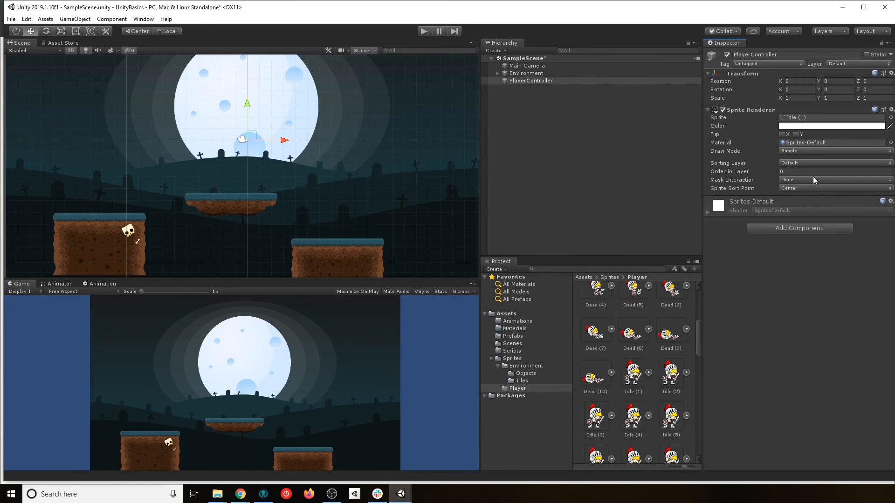
left_click(804, 163)
left_click(810, 204)
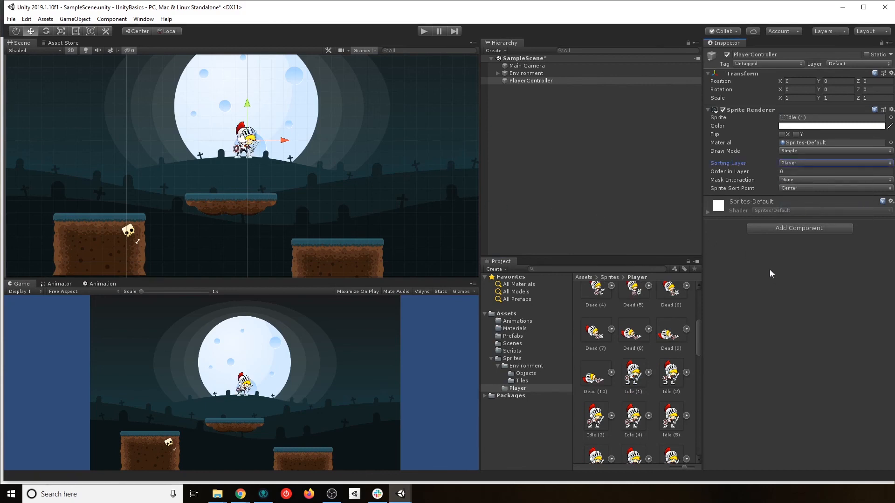
scroll(254, 138, "up", 10)
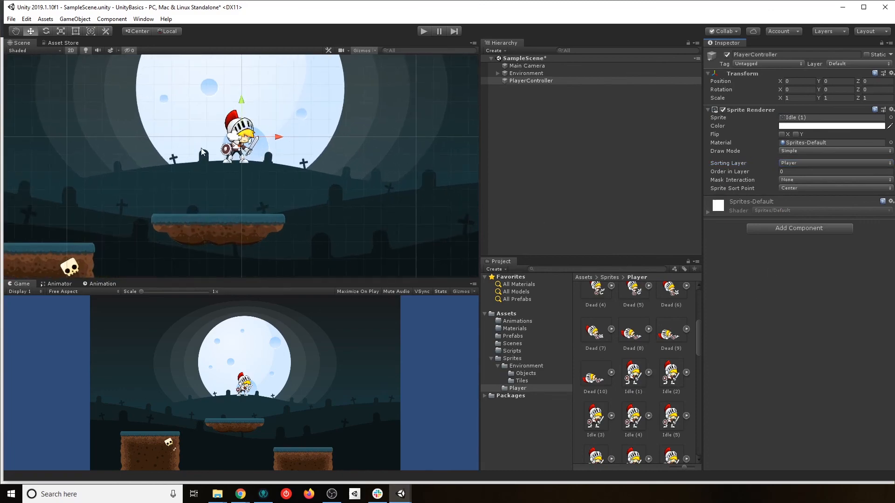
scroll(254, 137, "up", 4)
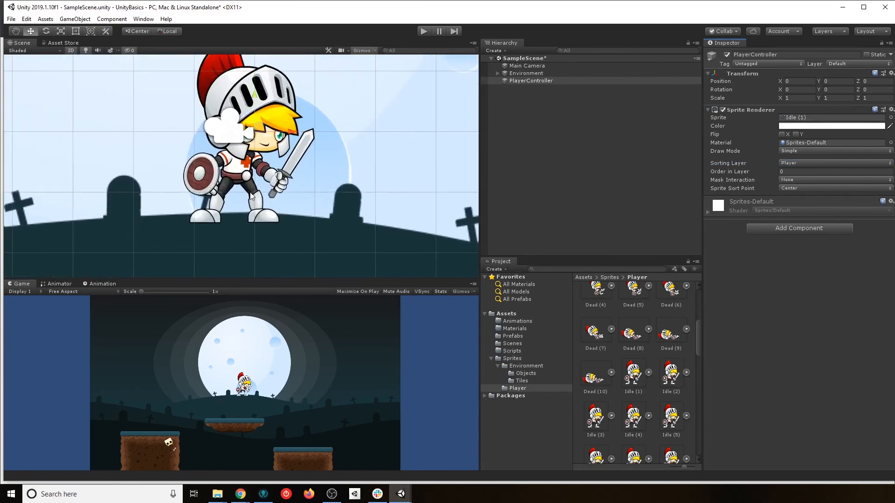
scroll(252, 196, "down", 3)
scroll(252, 196, "down", 4)
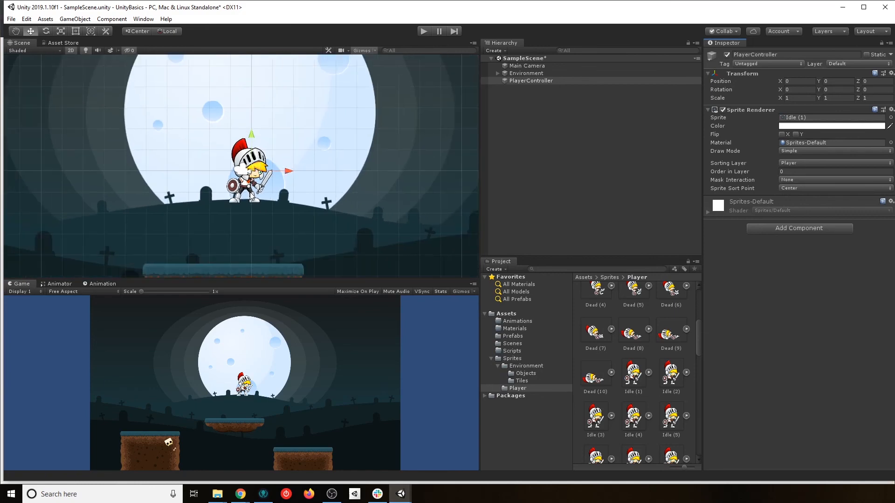
middle_click_drag(278, 219, 263, 171)
scroll(263, 170, "down", 3)
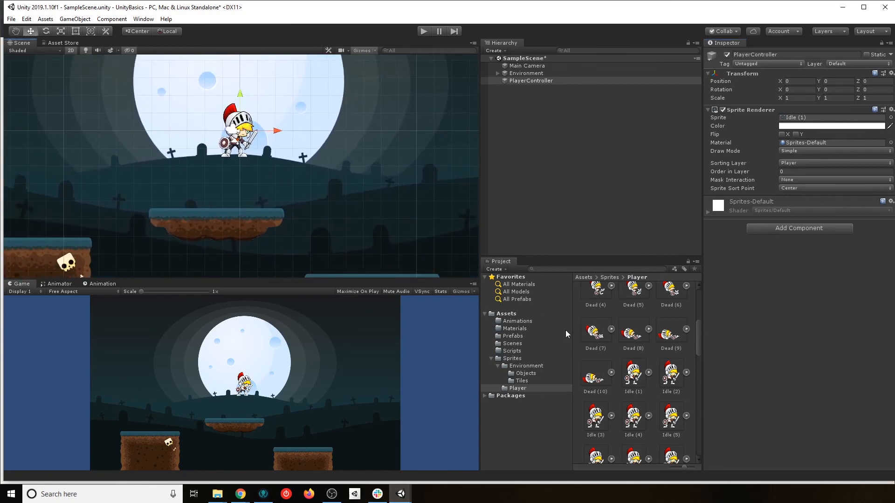
left_click(519, 321)
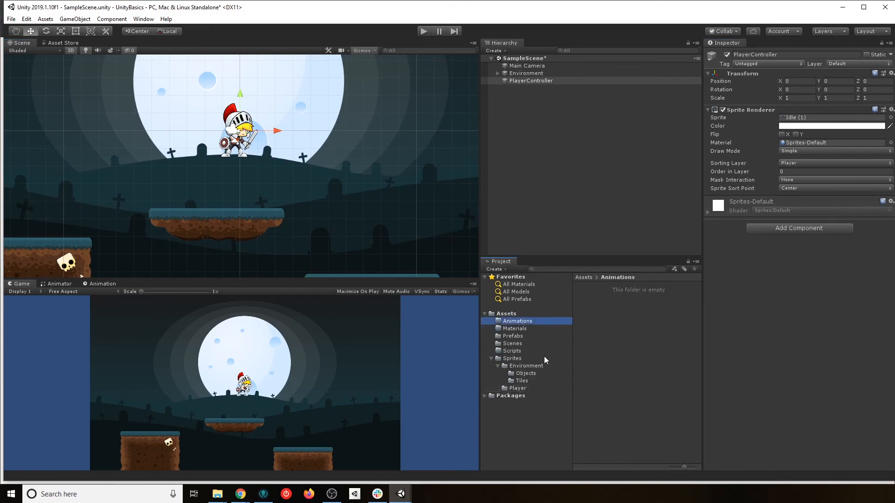
- Switch to GitKraken and stage all changes in the Assets/Sprites folder
left_click(266, 494)
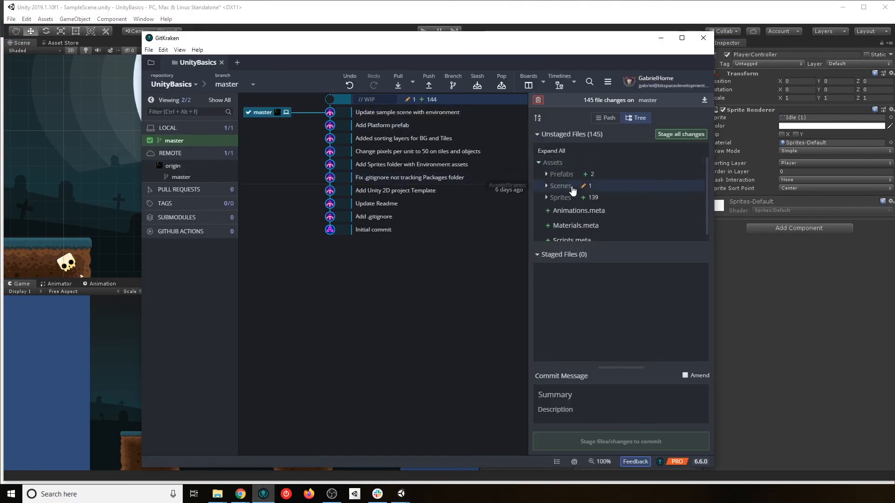
scroll(619, 200, "down", 1)
left_click(557, 191)
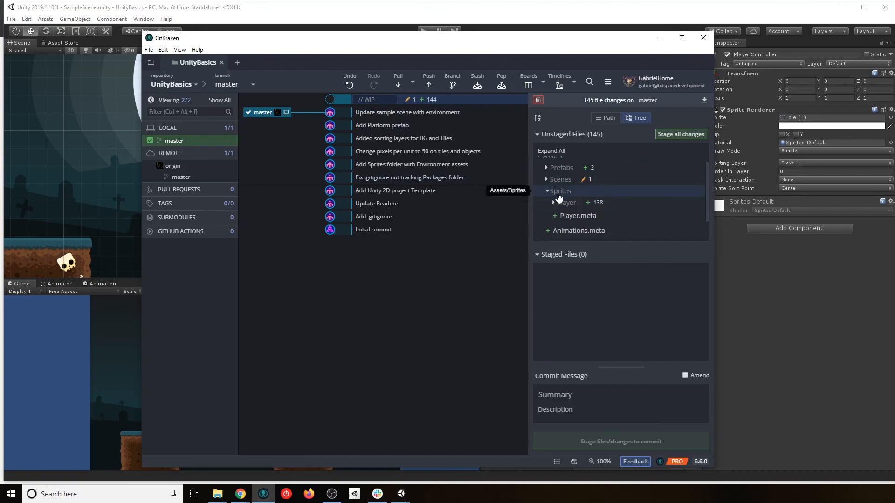
scroll(607, 194, "up", 1)
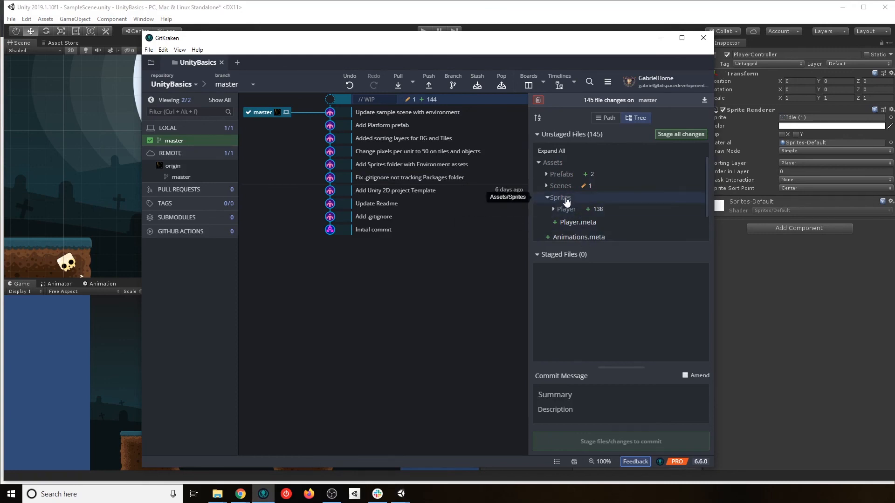
right_click(566, 200)
left_click(592, 206)
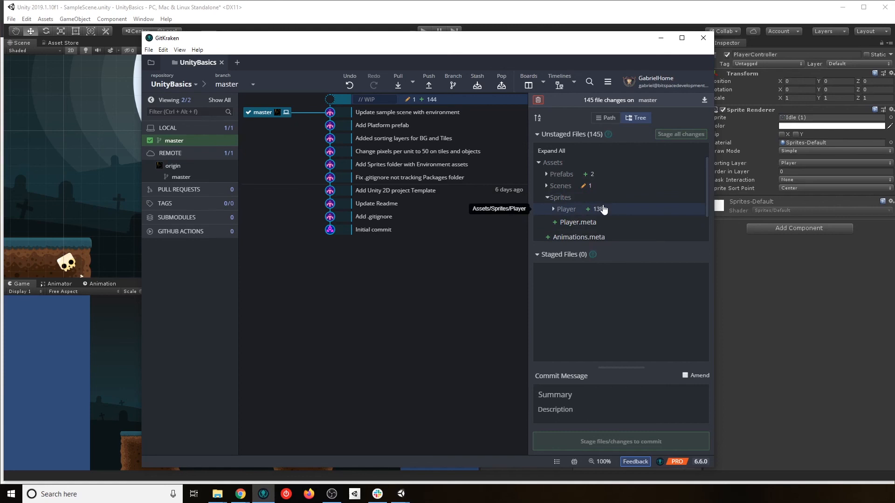
- Commit the staged sprite files with the summary "Add Player sprites with correct pixel per unit"
left_click(561, 393)
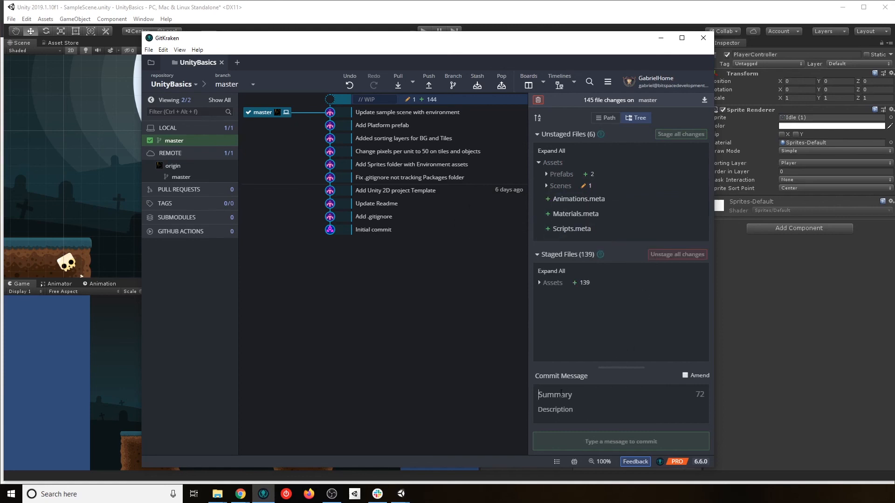
type("A")
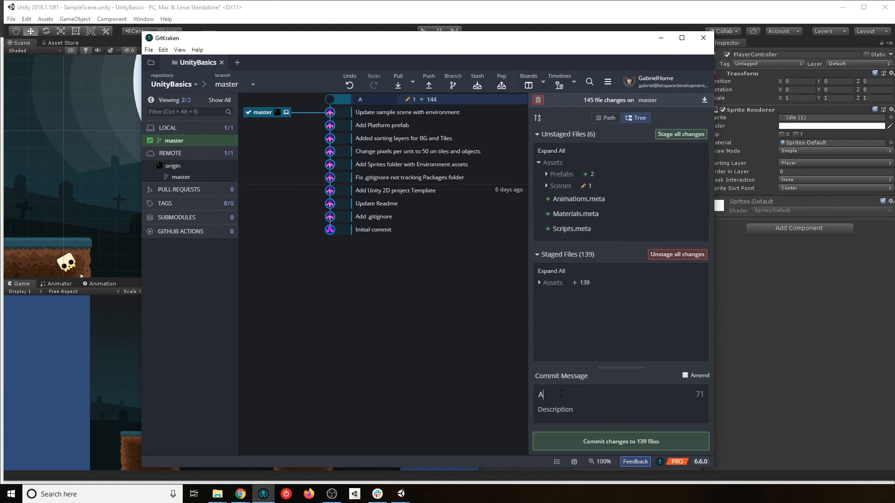
type("dd Player sprites with correct ")
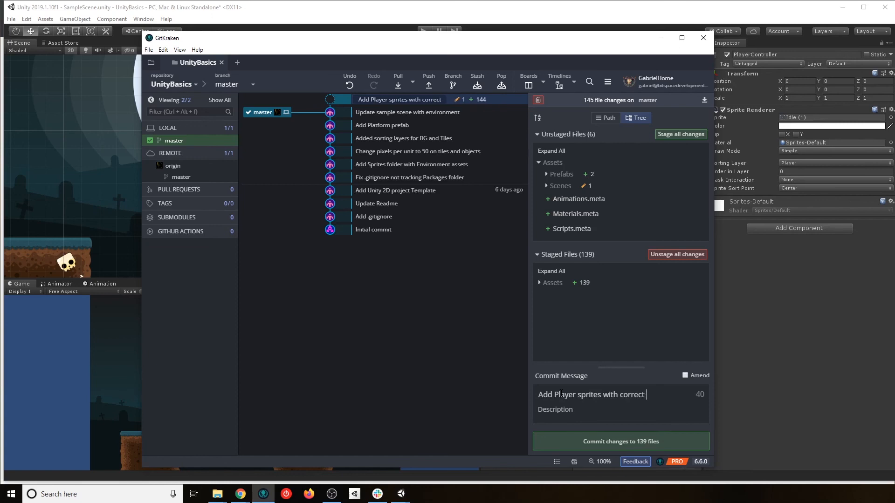
type("pixel per unit")
left_click(583, 441)
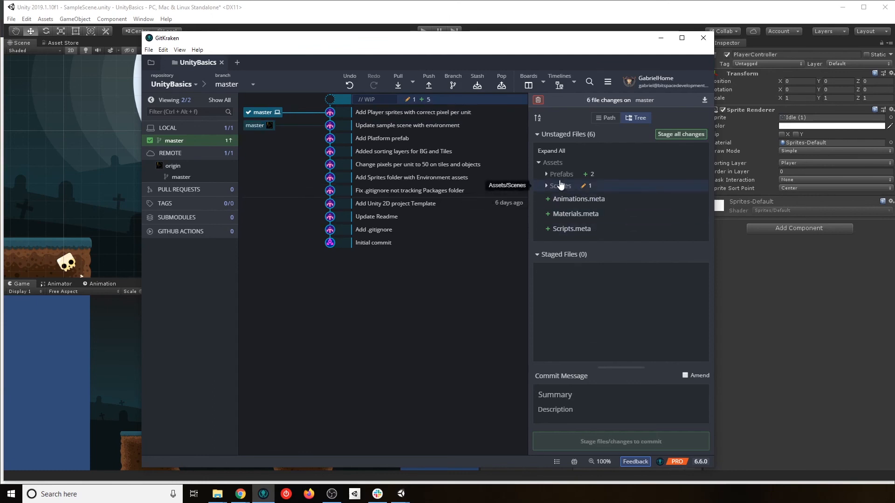
- Stage FloatingPlatform.prefab and FloatingPlatform.prefab.meta from the Prefabs folder
left_click(559, 174)
mouse_move(609, 187)
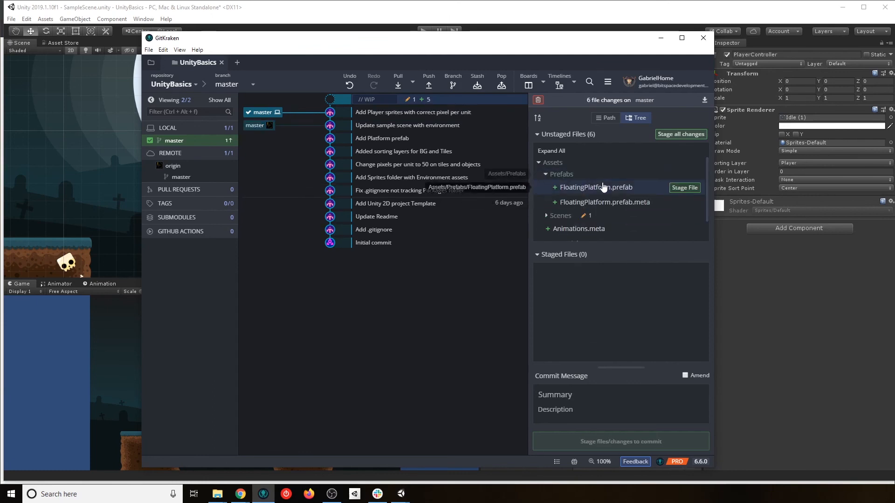
left_click(674, 189)
left_click(683, 188)
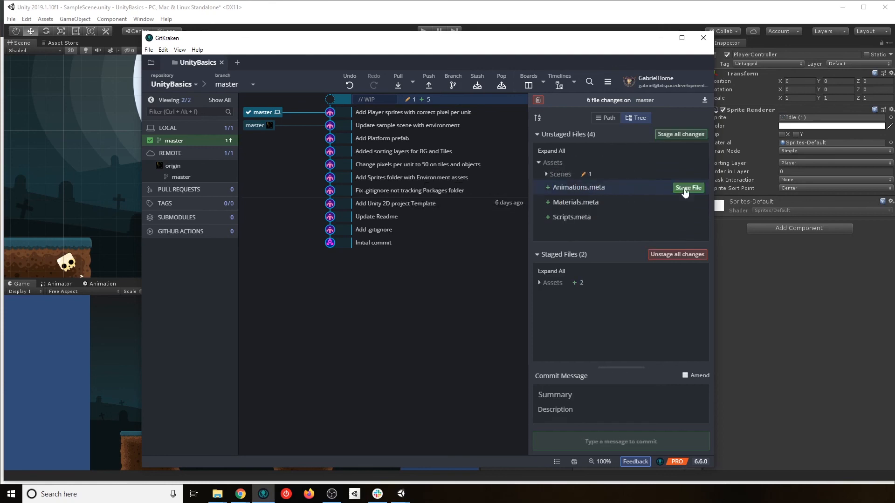
- Commit the staged prefab files with the summary "Add floating platform prefab"
left_click(559, 387)
type("A")
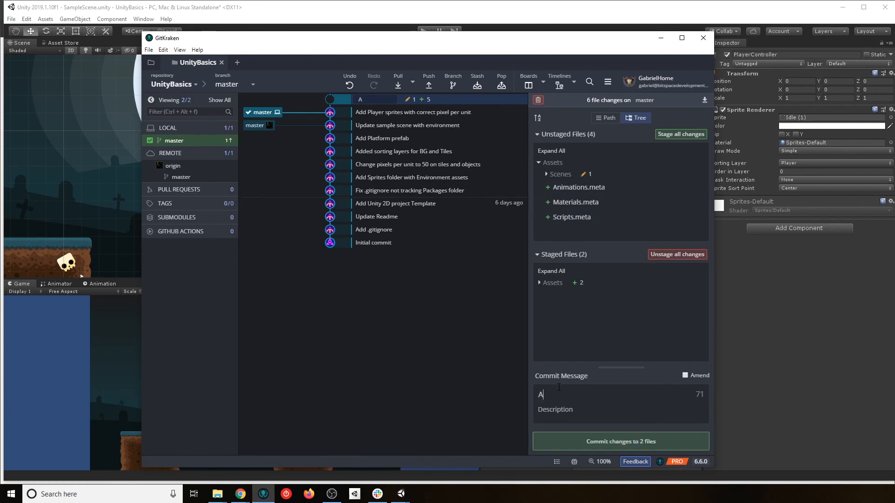
type("dd floating platform prefab")
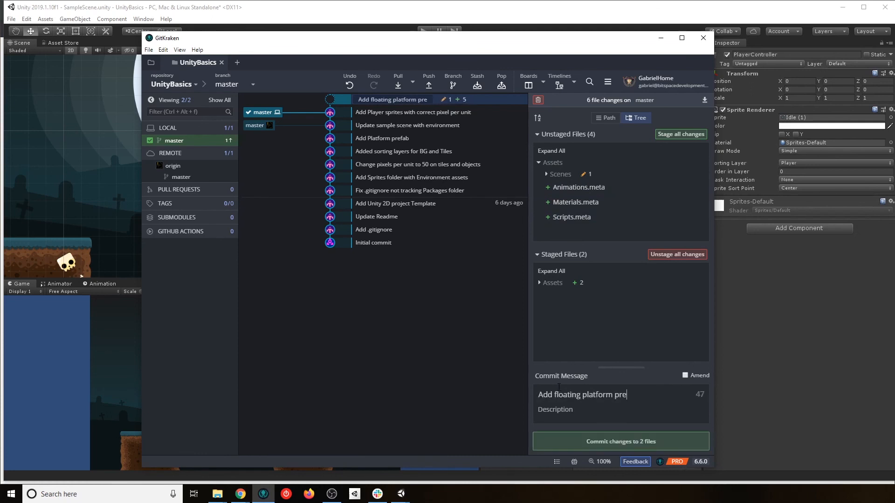
left_click(621, 441)
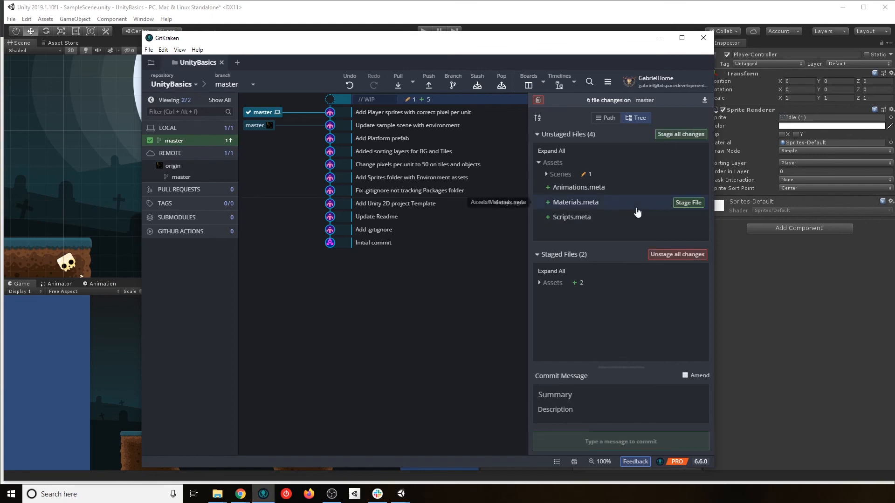
- Stage the modified scene file from the Scenes folder and commit it with the summary "Update sample scene"
left_click(563, 175)
left_click(679, 187)
left_click(576, 394)
type("Update ")
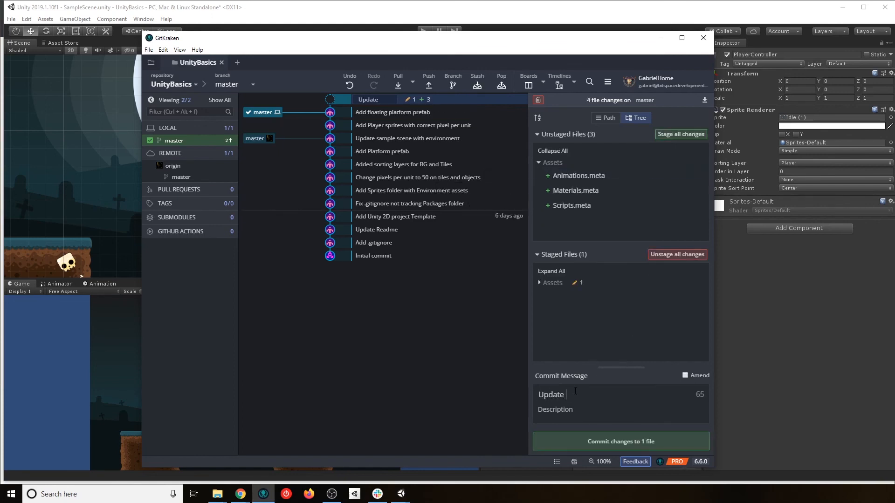
type("sample scene")
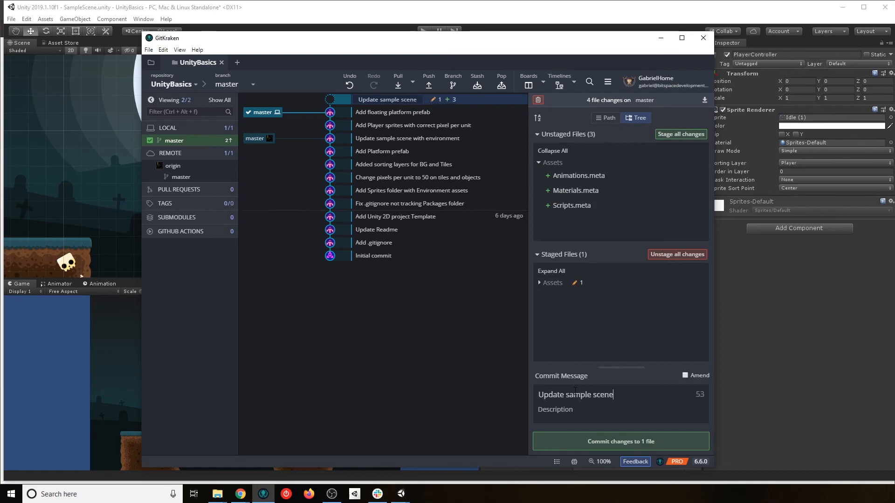
left_click(578, 442)
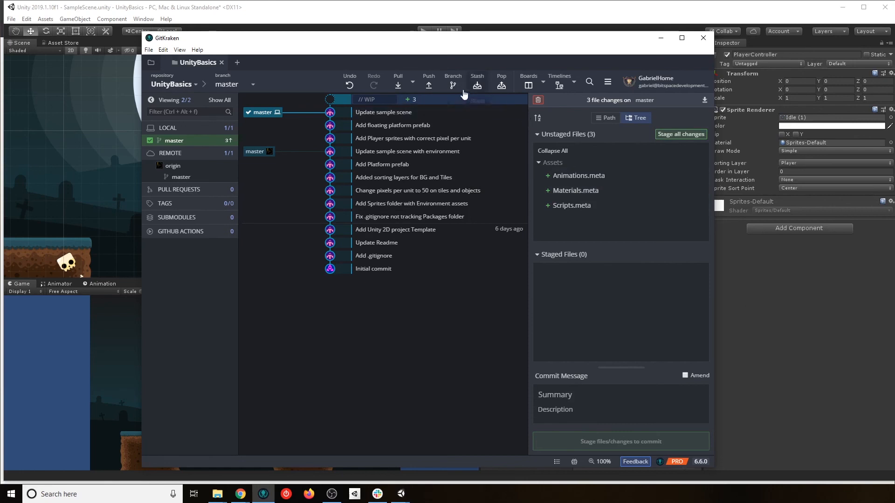
- Push the local master commits to the remote and switch back to Unity
left_click(431, 82)
left_click(385, 10)
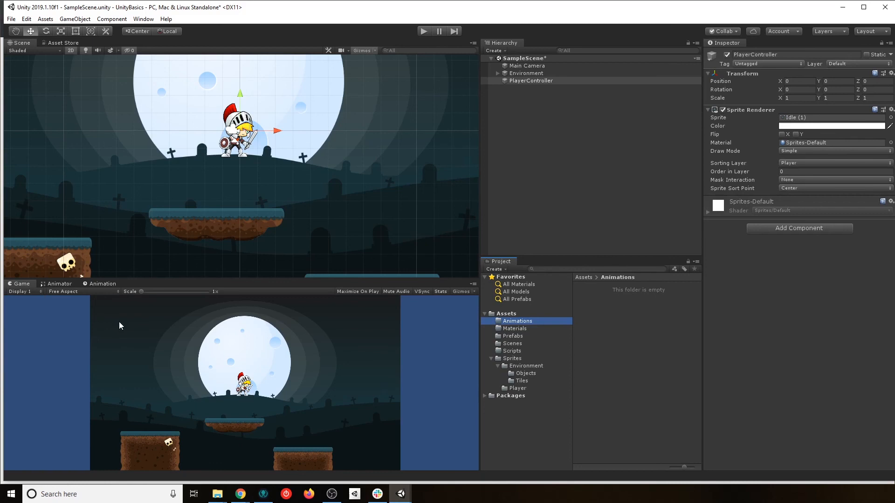
- Examine the Animation and Animator windows for the PlayerController object, comparing them with the Game view
left_click(100, 284)
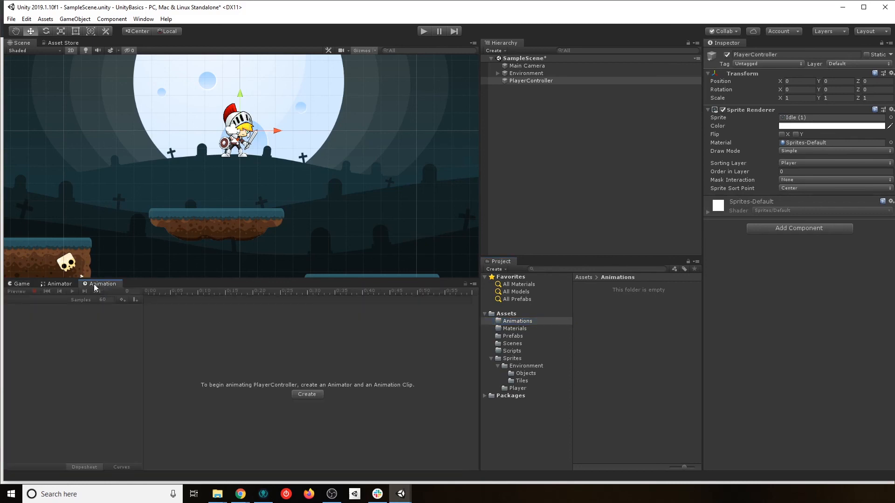
left_click(56, 284)
left_click(102, 284)
left_click(34, 284)
left_click(59, 284)
left_click(101, 283)
left_click(51, 284)
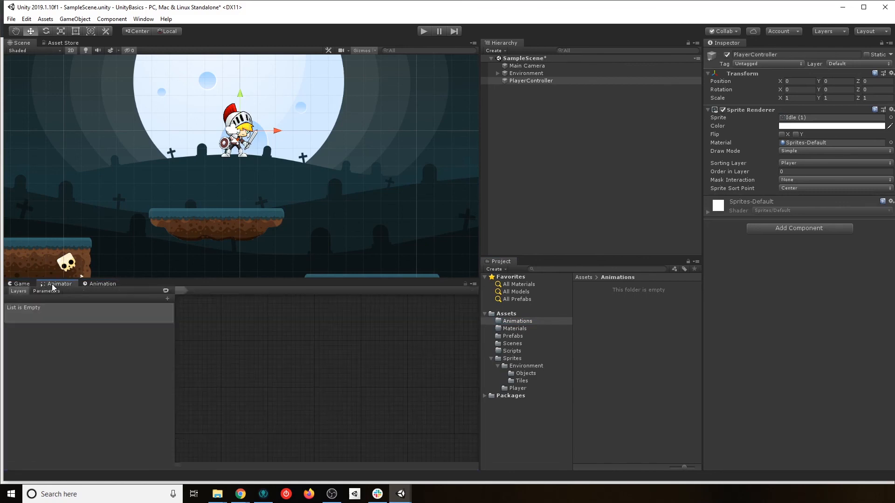
left_click(98, 283)
left_click(57, 284)
left_click(21, 285)
left_click(60, 283)
left_click(99, 284)
left_click(58, 284)
left_click(18, 283)
left_click(50, 284)
left_click(99, 283)
left_click(52, 284)
left_click(19, 283)
left_click(54, 284)
left_click(99, 284)
left_click(60, 284)
left_click(22, 284)
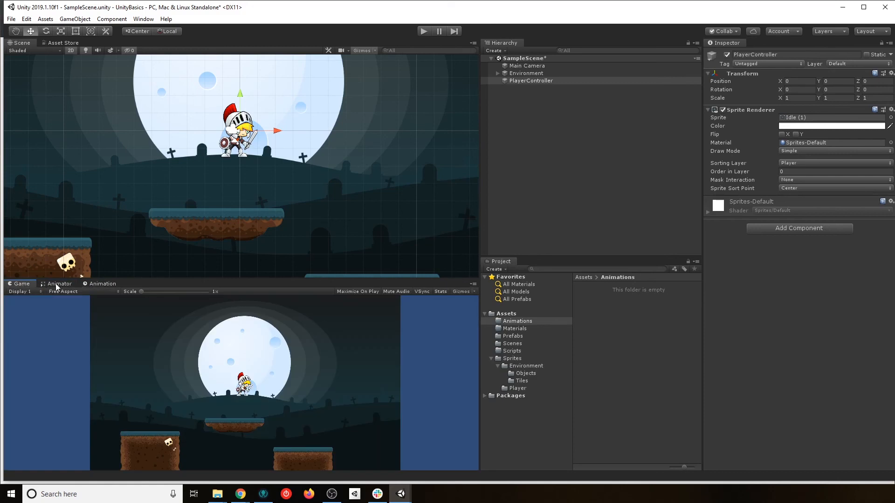
left_click(55, 283)
left_click(97, 283)
left_click(56, 284)
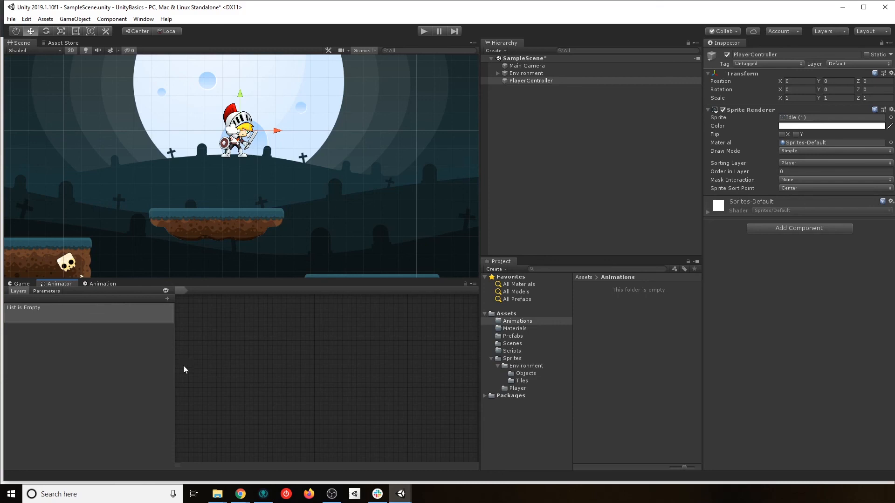
left_click(99, 284)
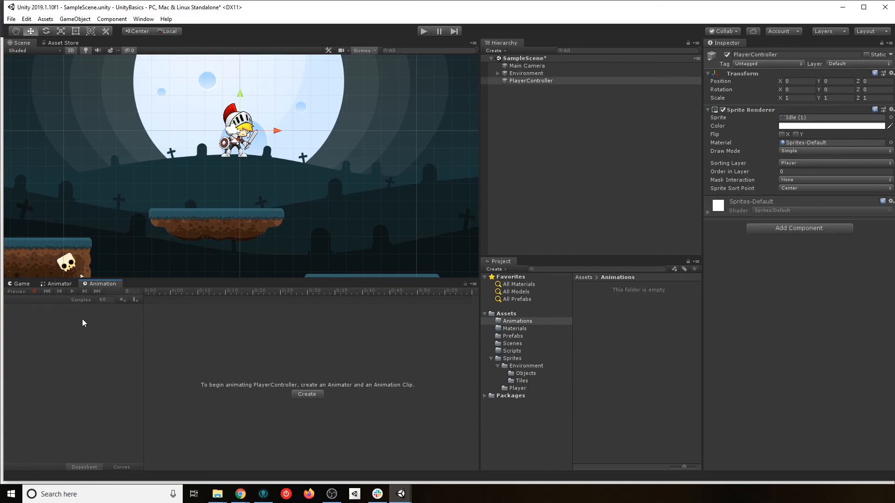
left_click(60, 285)
left_click(92, 283)
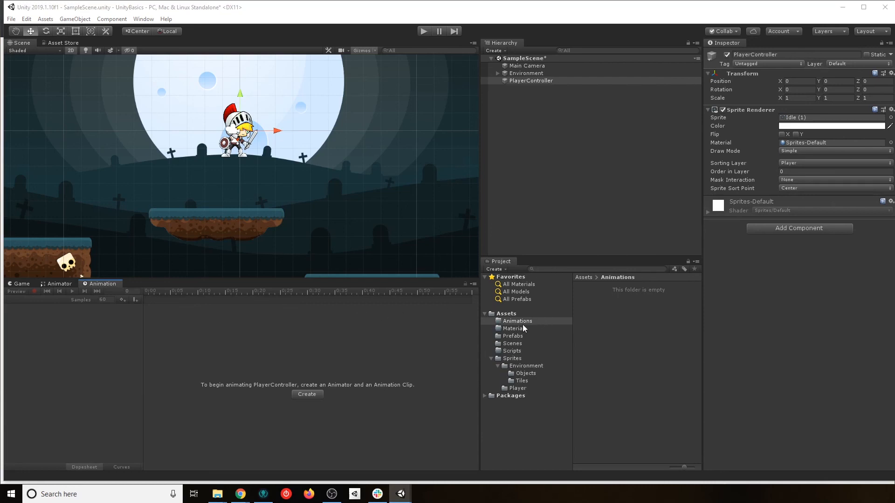
- Create a folder named Player inside the Assets/Animations folder
right_click(597, 309)
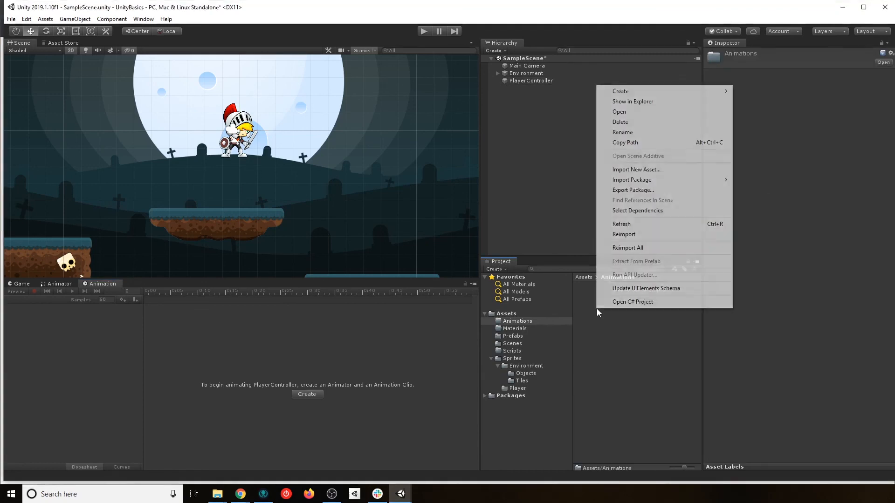
mouse_move(638, 92)
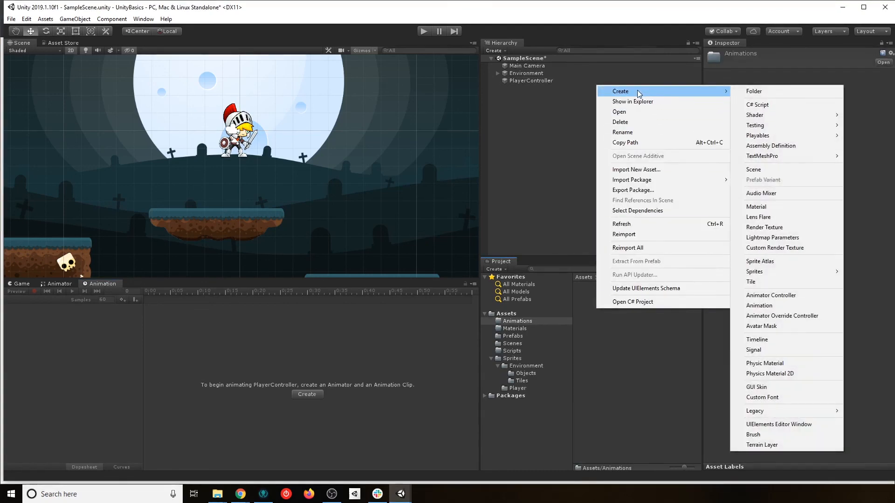
left_click(791, 91)
type("Player")
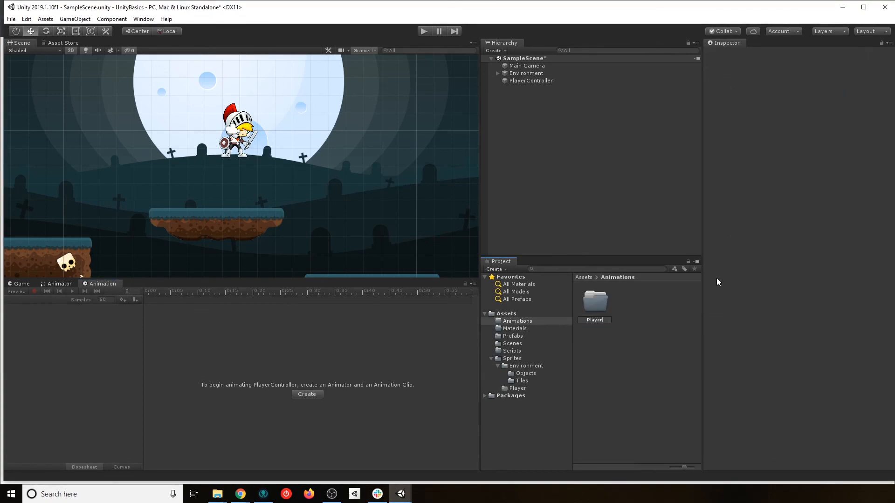
key("Return")
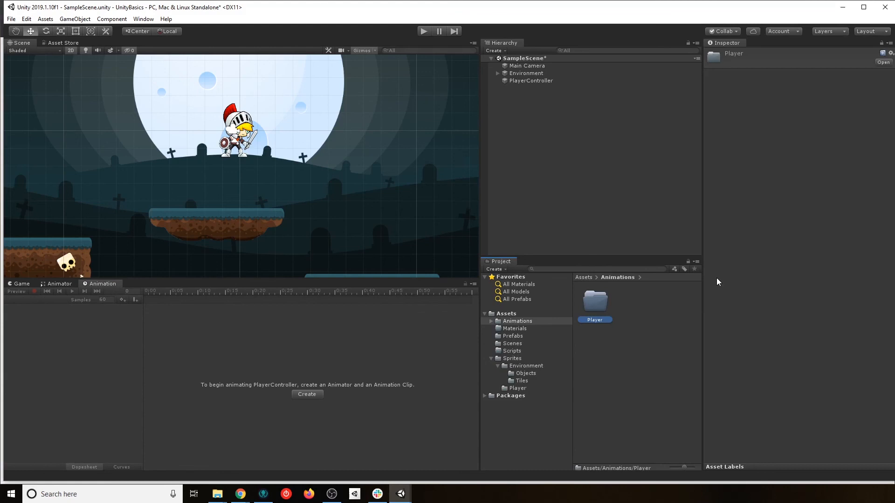
- Create an animation clip named Idle inside the Assets/Animations/Player folder
double_click(595, 303)
right_click(592, 314)
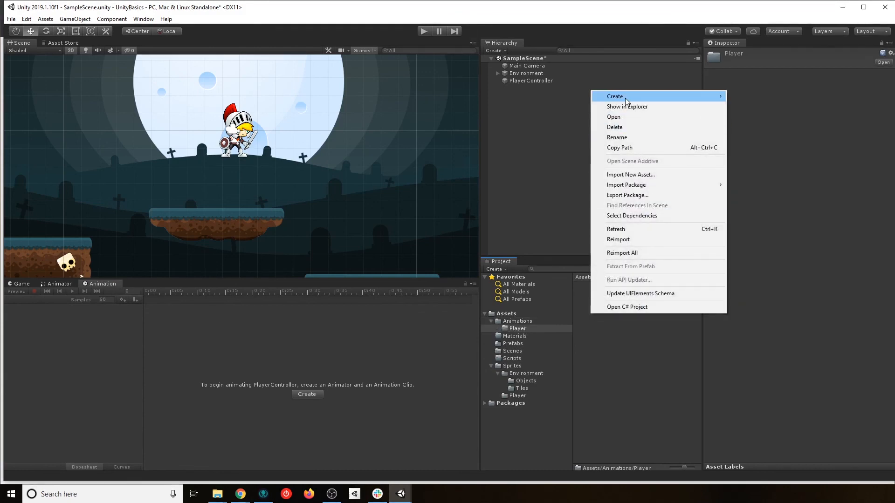
mouse_move(625, 98)
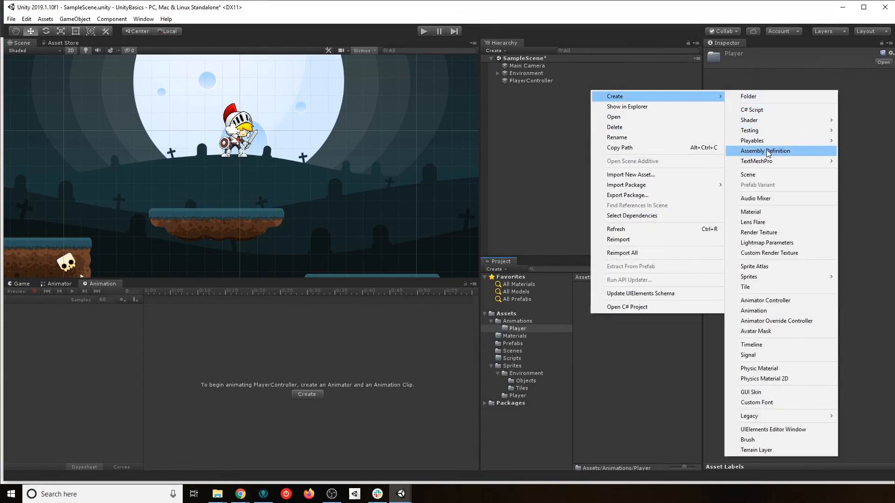
left_click(767, 311)
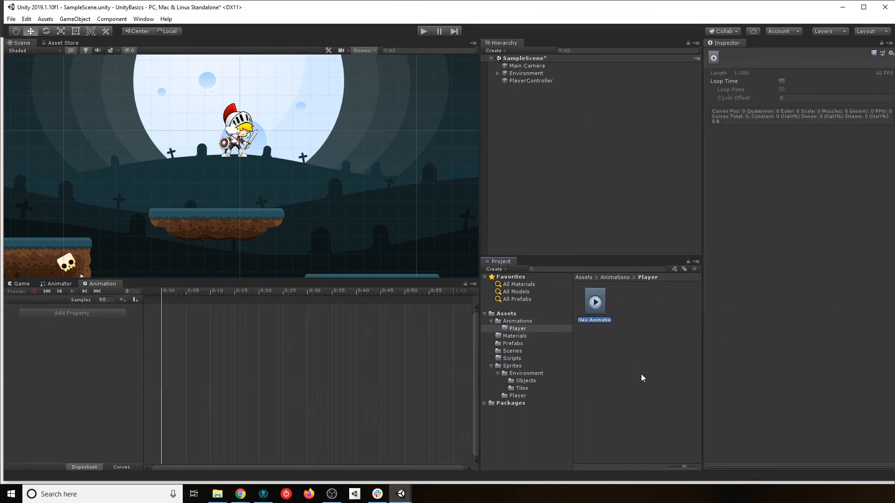
type("Idle")
key("Return")
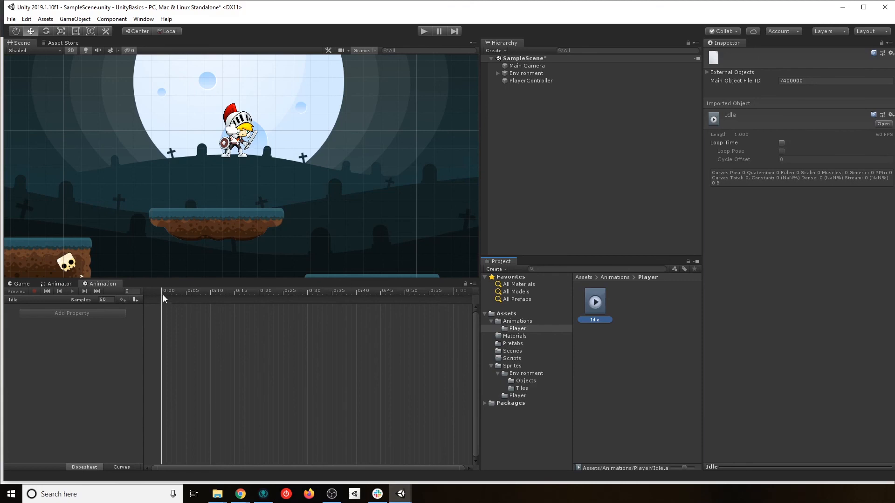
- Try to add the Idle (1) to Idle (10) sprites from Sprites/Player to the Idle clip's timeline
left_click(519, 395)
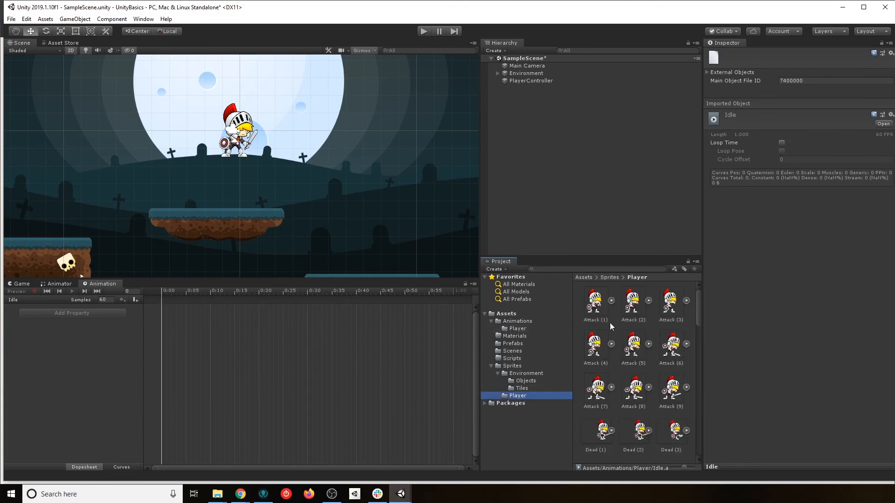
scroll(674, 343, "down", 5)
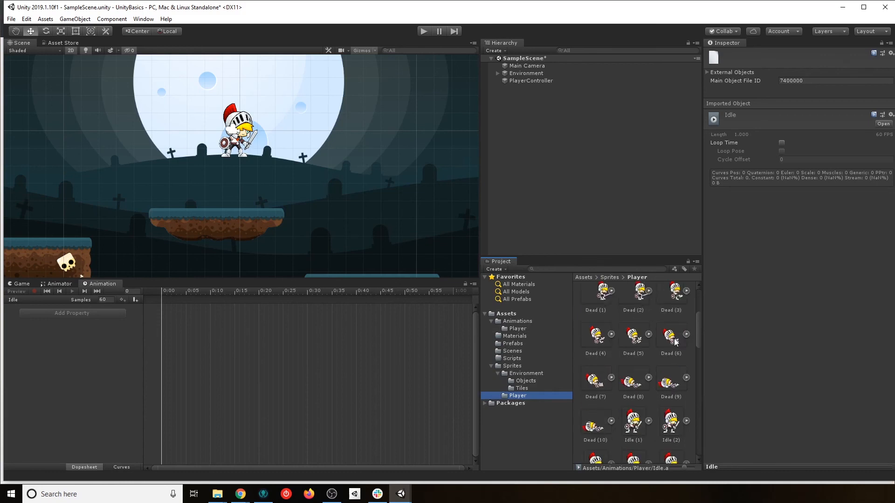
left_click(643, 369)
scroll(654, 394, "down", 1)
scroll(655, 394, "down", 4)
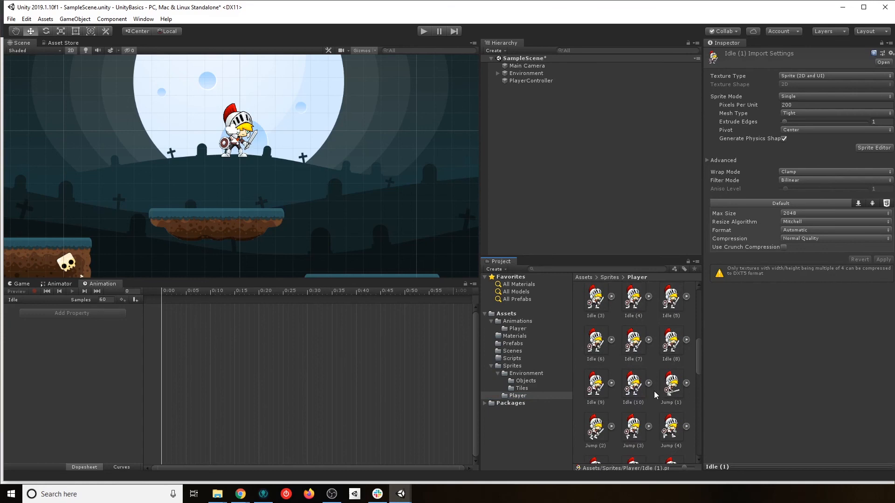
left_click(639, 390, "shift")
scroll(640, 389, "up", 4)
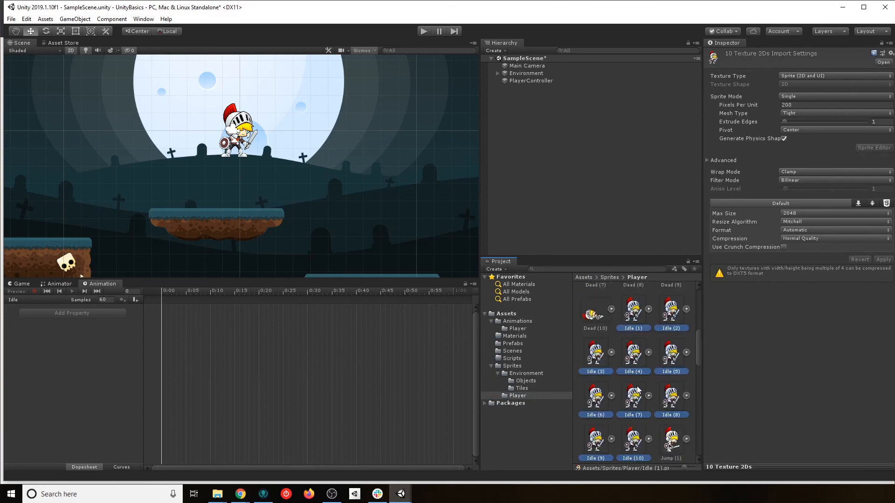
left_click_drag(639, 390, 164, 311)
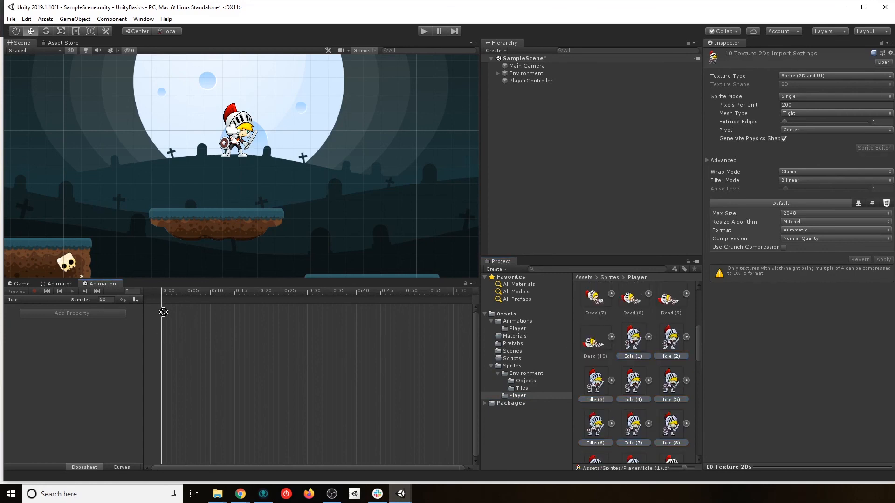
- Go through the individual Idle sprites in the Sprites/Player folder to examine the frames of the idle sequence
left_click(634, 343)
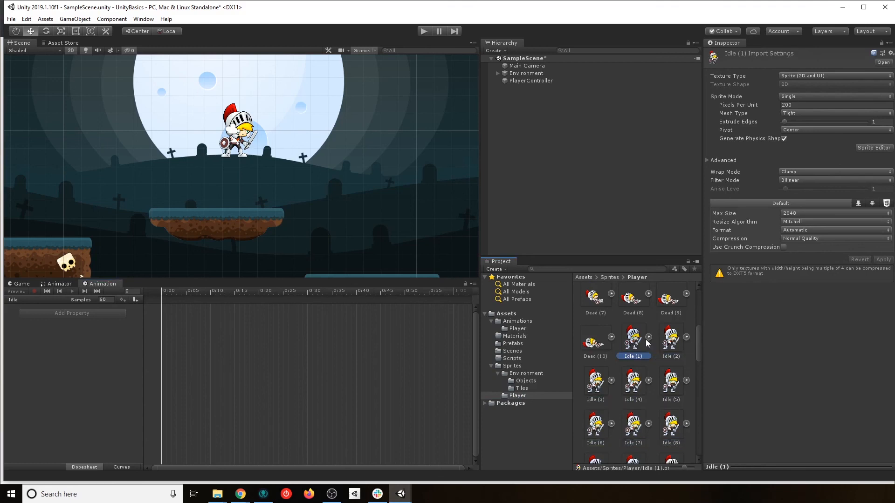
left_click(672, 334)
left_click(633, 341)
left_click(673, 340)
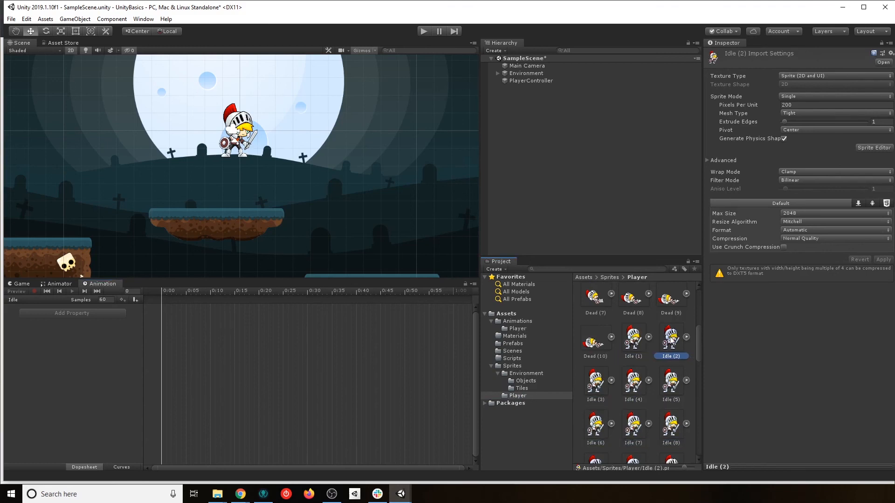
left_click(588, 387)
key("Right")
key("Right")
key("Right")
key("Right")
key("Right")
key("Right")
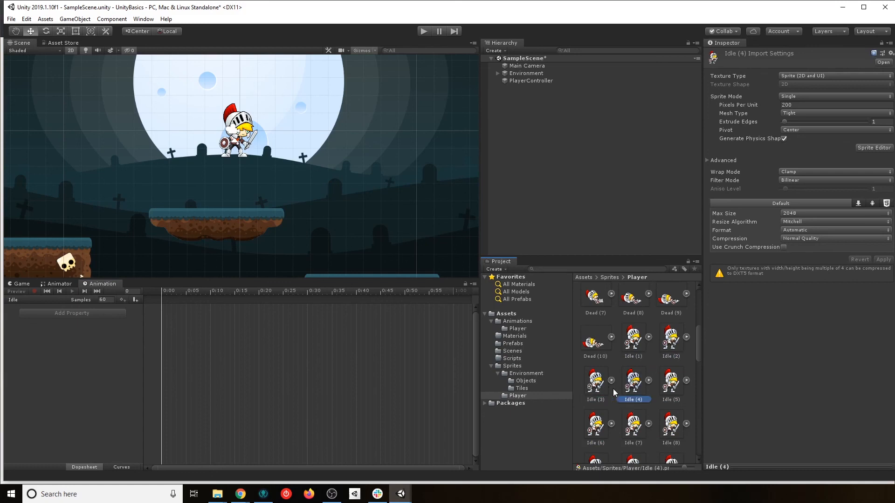
key("Right")
key("Right")
key("Left")
key("Left")
key("Left")
- Retry adding all ten Idle sprites to the Idle clip's timeline, and try it with Idle (1) alone
left_click(633, 394)
scroll(643, 386, "up", 3)
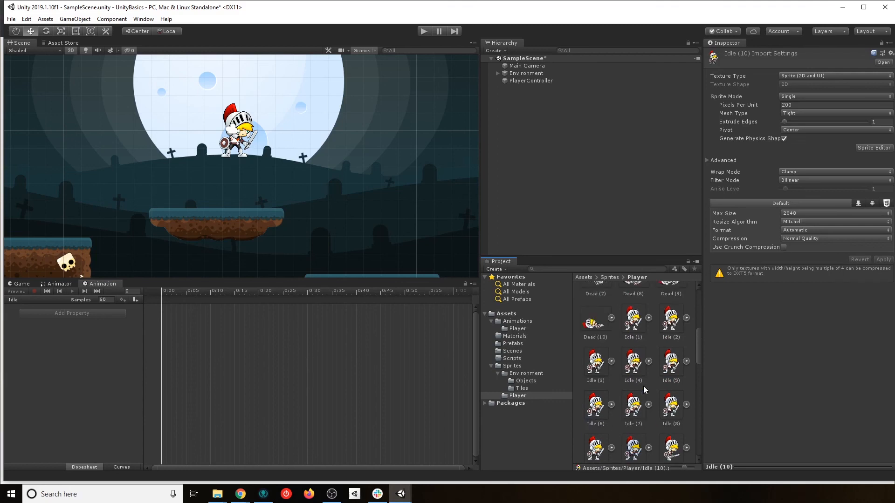
left_click(637, 326, "shift")
left_click_drag(636, 326, 188, 330)
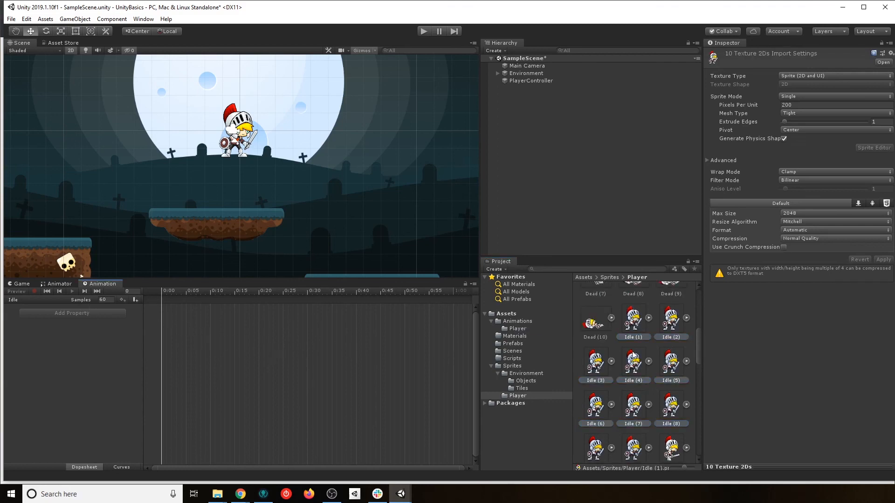
left_click(636, 318)
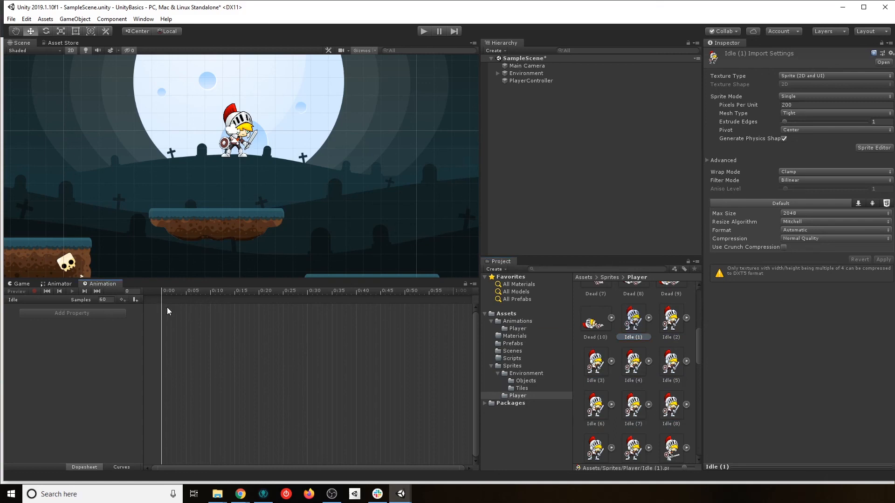
- Check the Animator and Animation windows again and inspect the components of the PlayerController object
left_click(53, 284)
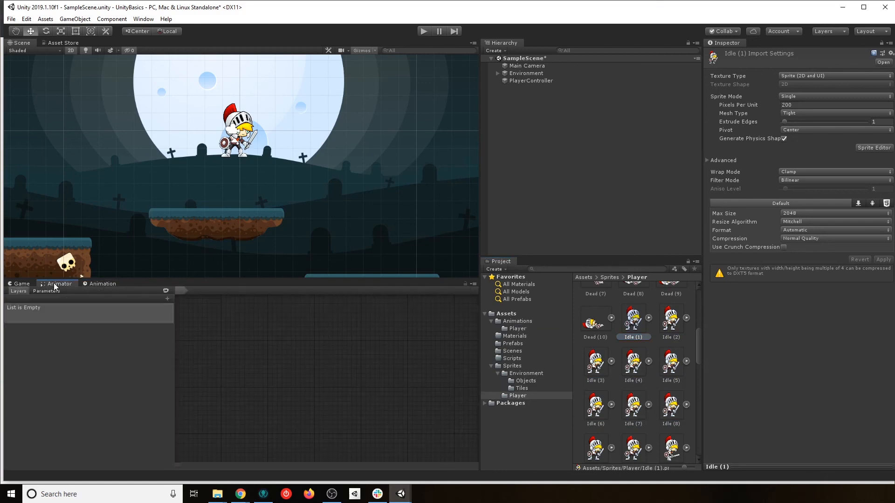
left_click(101, 284)
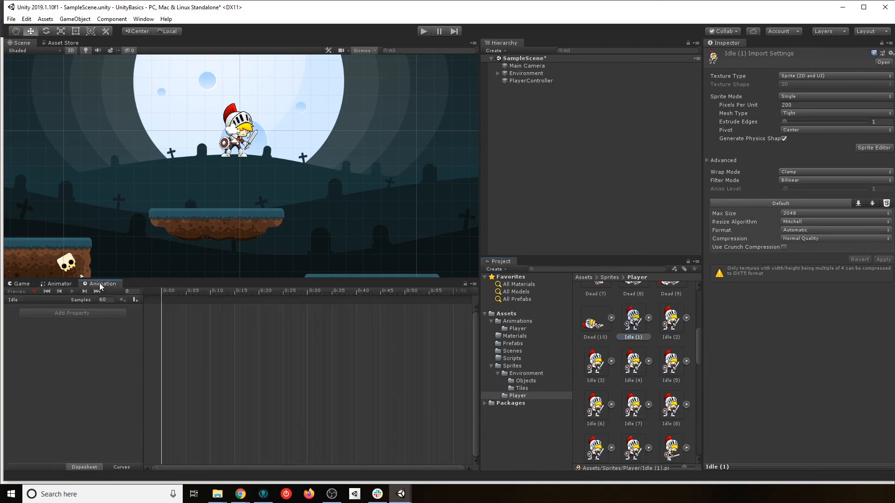
left_click(55, 283)
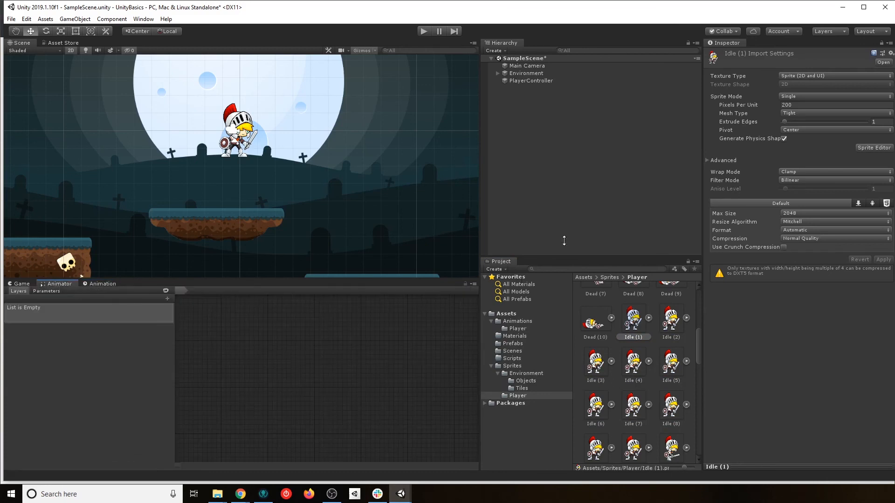
left_click(531, 83)
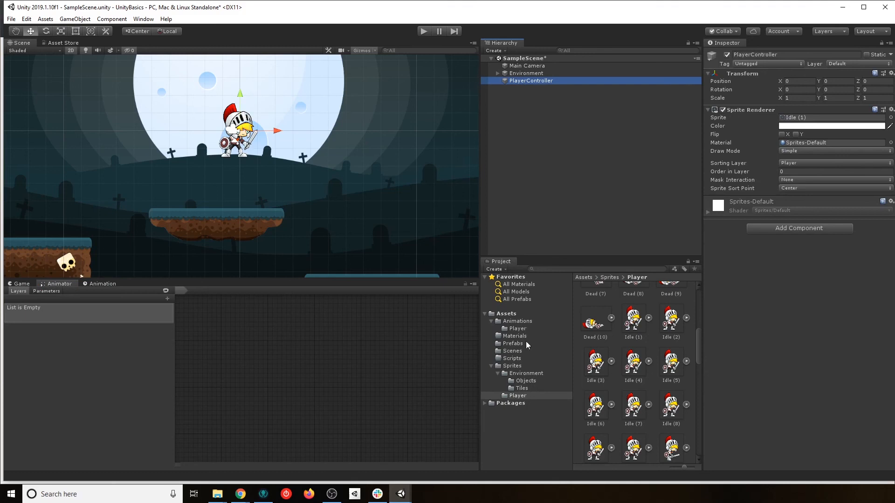
- Delete the existing Idle animation clip from the Animations/Player folder
left_click(518, 322)
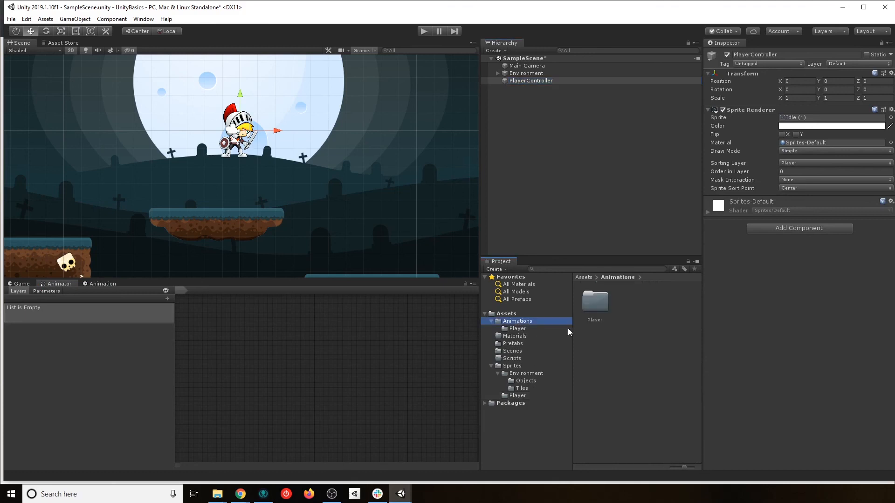
left_click(518, 329)
left_click(596, 306)
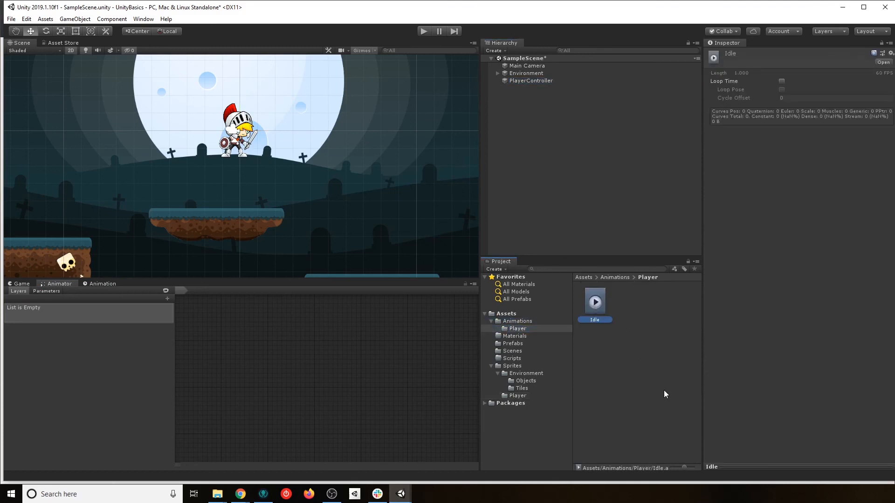
key("Delete")
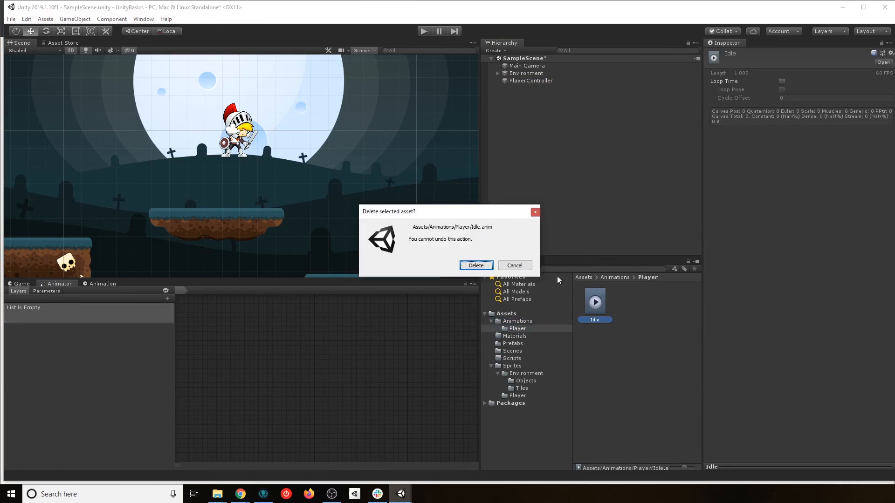
left_click(476, 266)
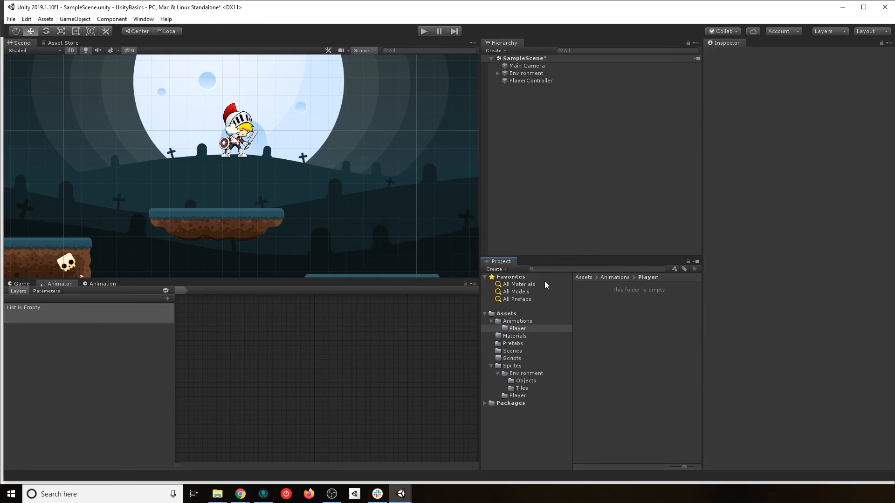
- Create a folder named Controllers inside the Animations folder
left_click(521, 321)
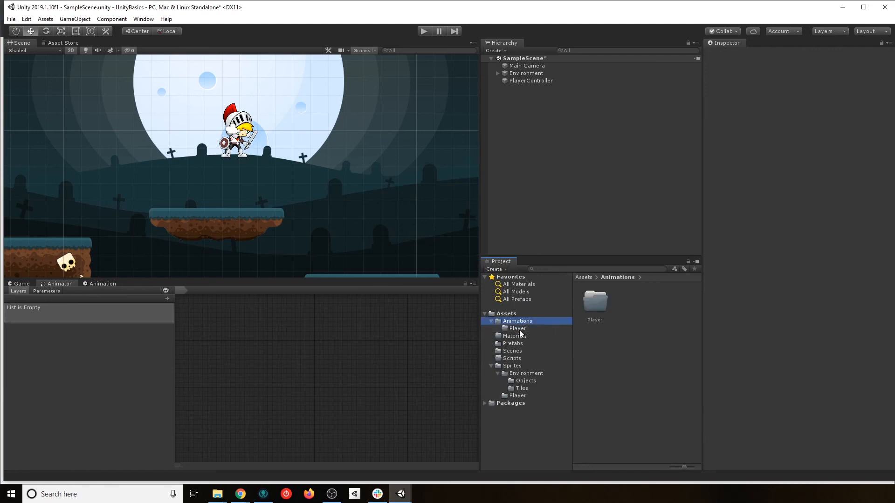
left_click(518, 329)
left_click(525, 321)
right_click(621, 309)
mouse_move(662, 90)
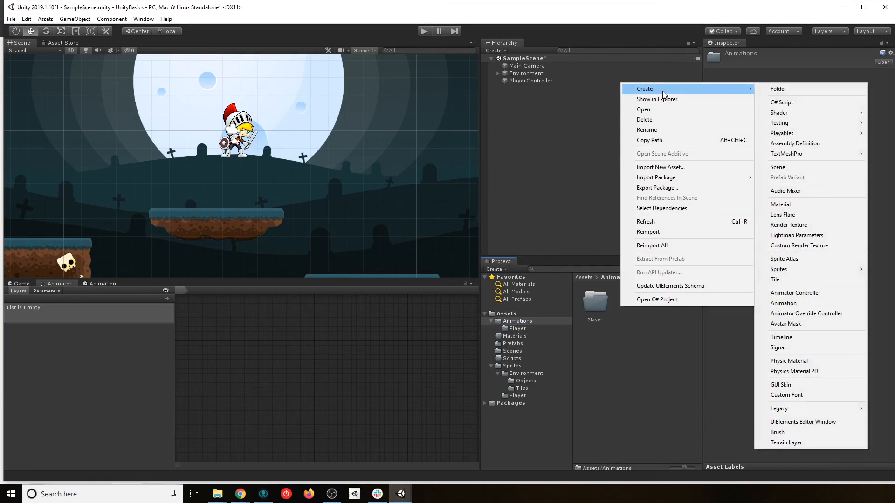
left_click(806, 90)
type("Controllers")
key("Return")
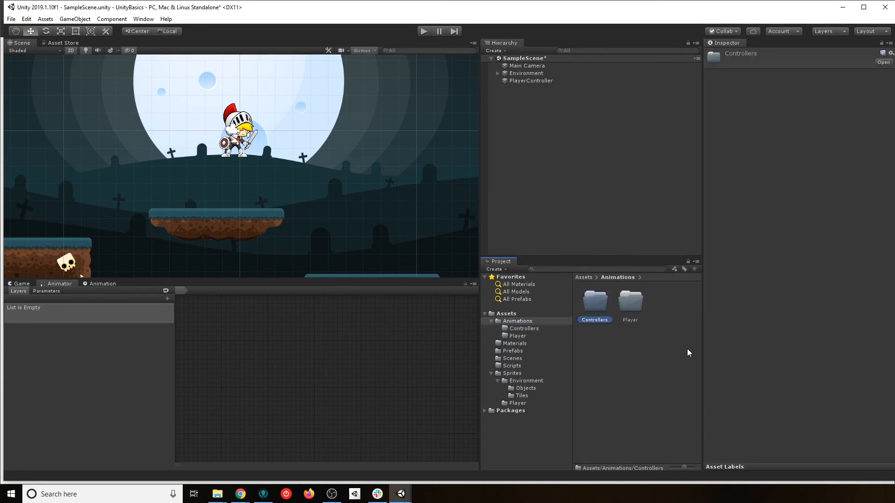
- Create an Animator Controller named PlayerController in the Animations/Controllers folder
double_click(588, 302)
right_click(588, 301)
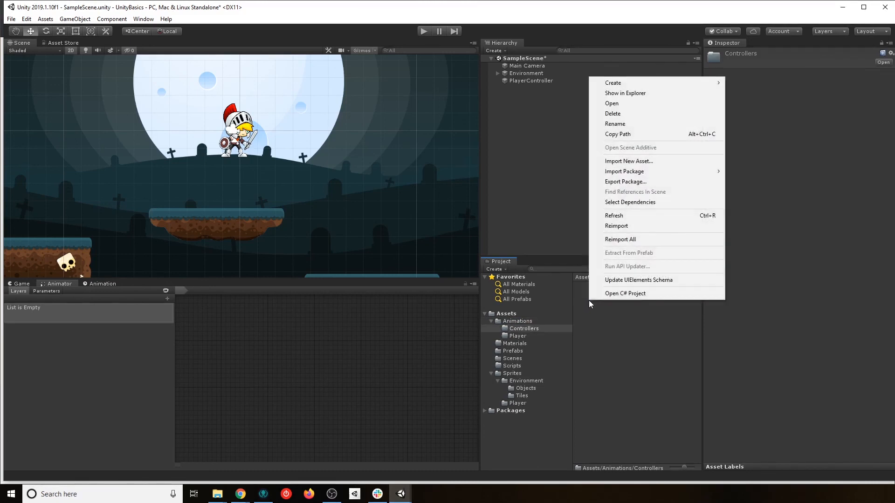
mouse_move(634, 82)
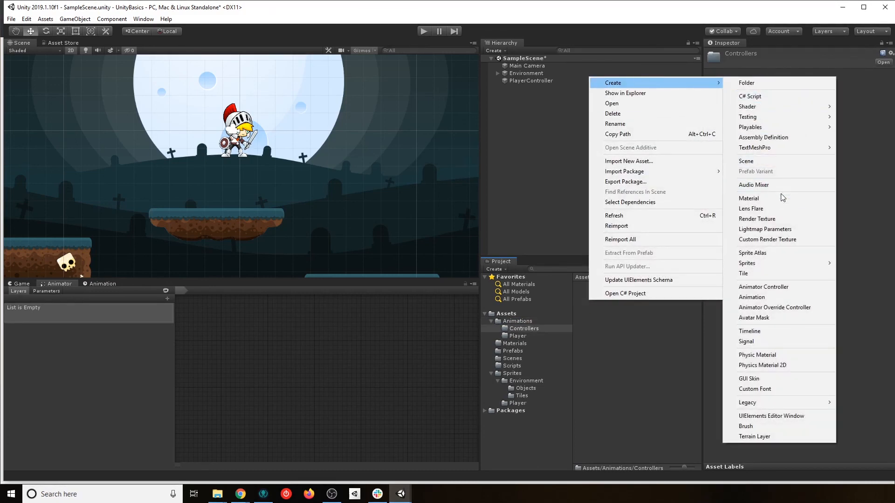
left_click(788, 286)
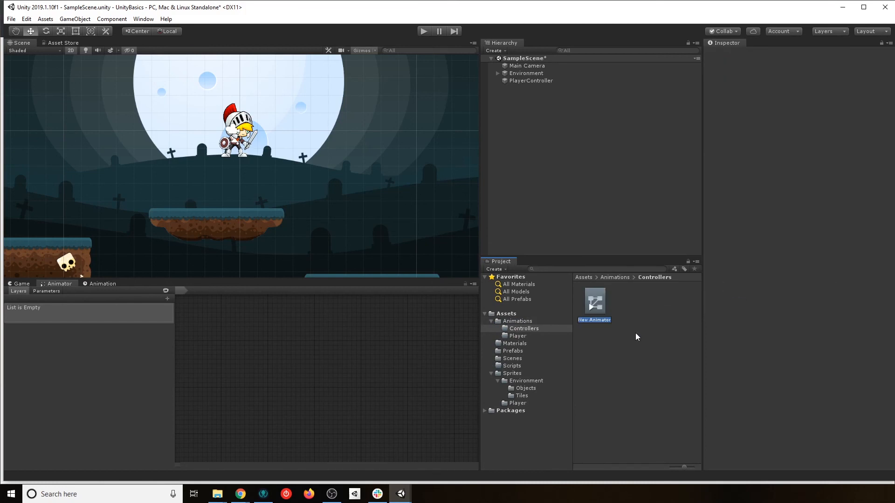
type("Player")
type("Controller")
key("Return")
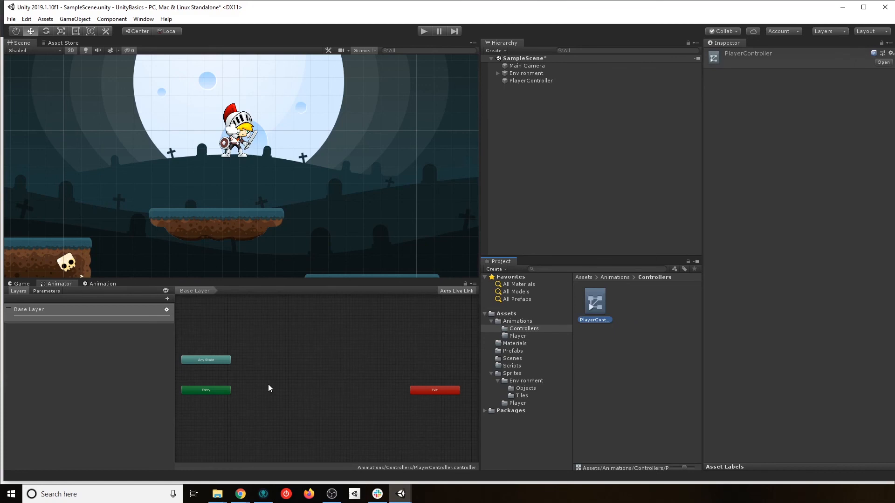
- Add an Animator component to the PlayerController object and assign the PlayerController animator controller to it
left_click(527, 81)
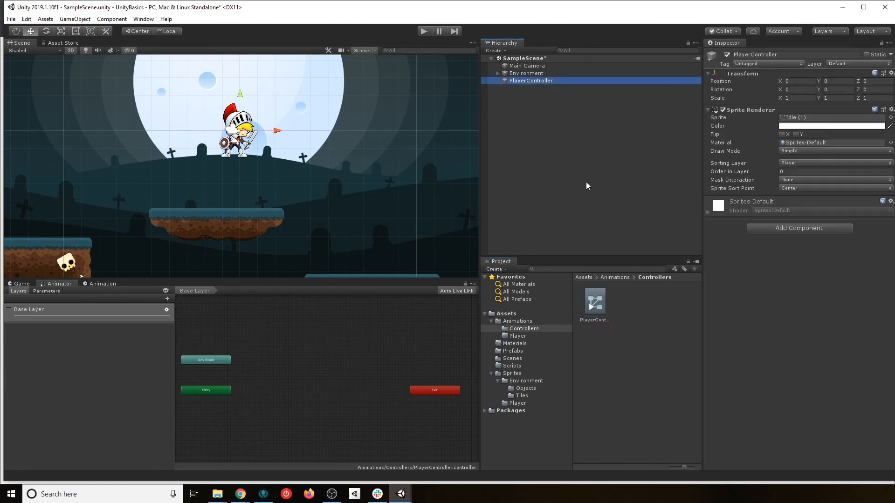
left_click(816, 232)
type("animator")
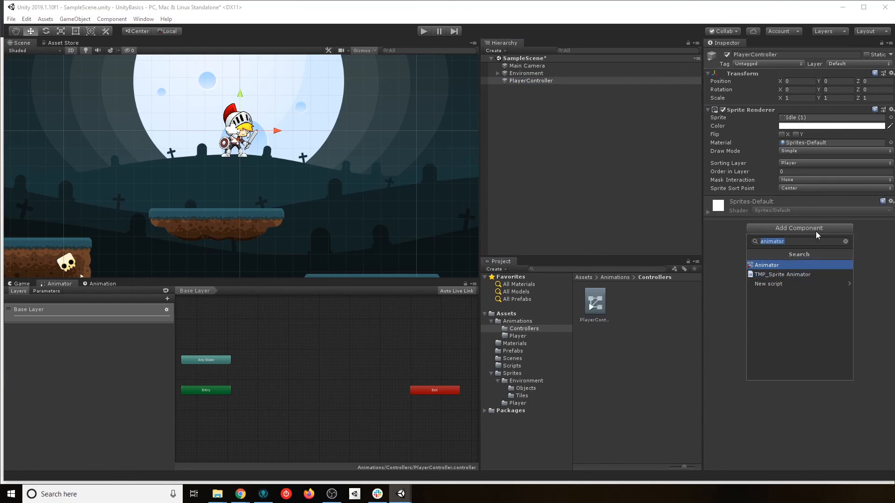
key("Return")
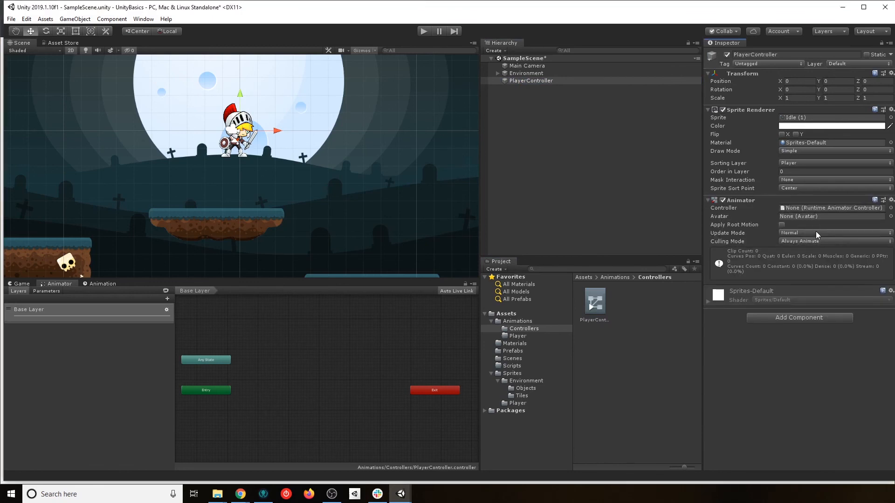
left_click_drag(591, 302, 820, 209)
left_click(536, 74)
left_click(529, 81)
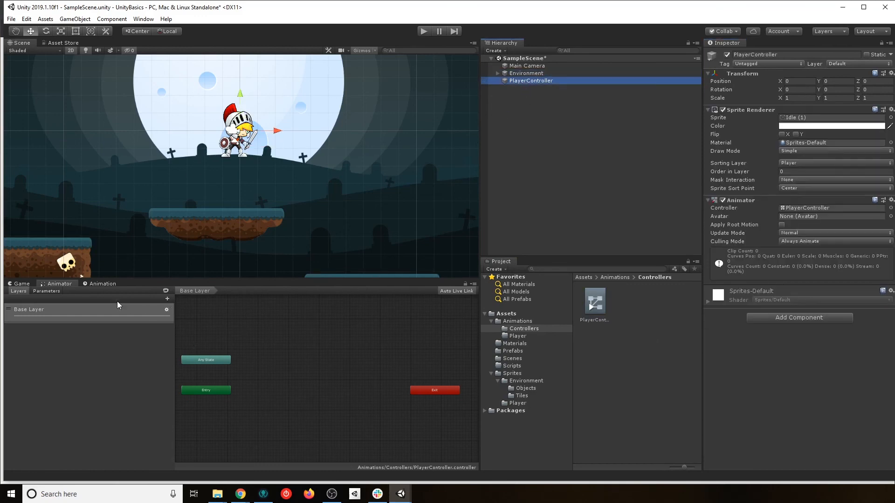
- Create a new animation clip named Idle for the PlayerController object and save it in the Animations/Player folder
left_click(103, 284)
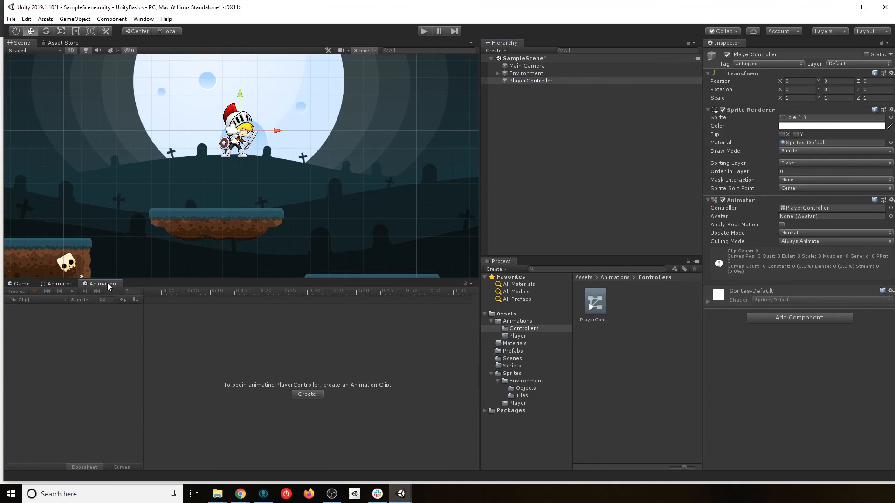
left_click(60, 284)
left_click(103, 285)
left_click(307, 395)
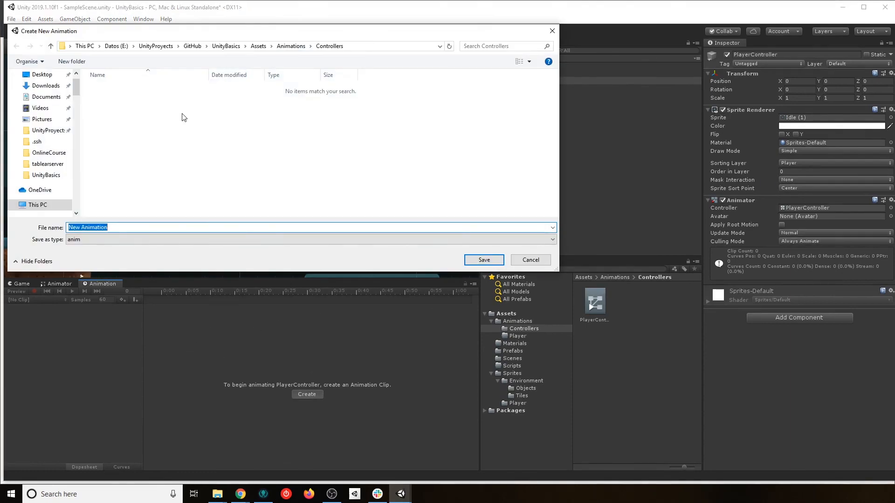
left_click(291, 45)
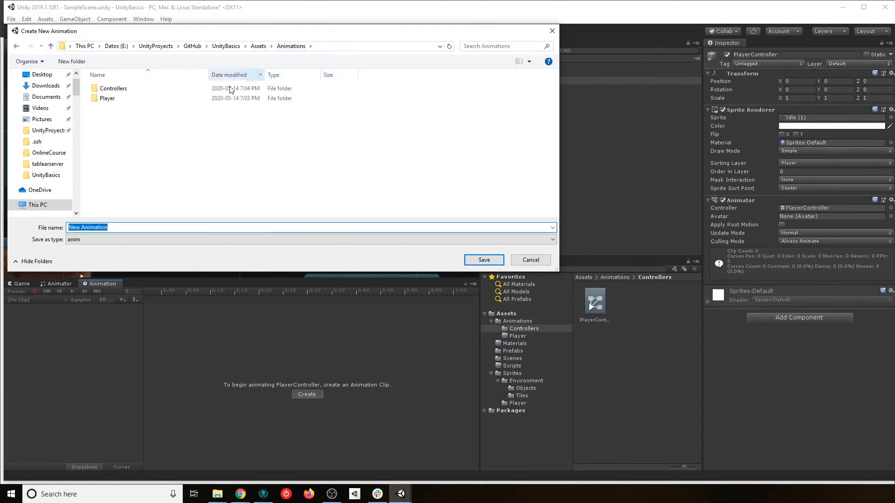
double_click(108, 98)
type("Idle")
key("Return")
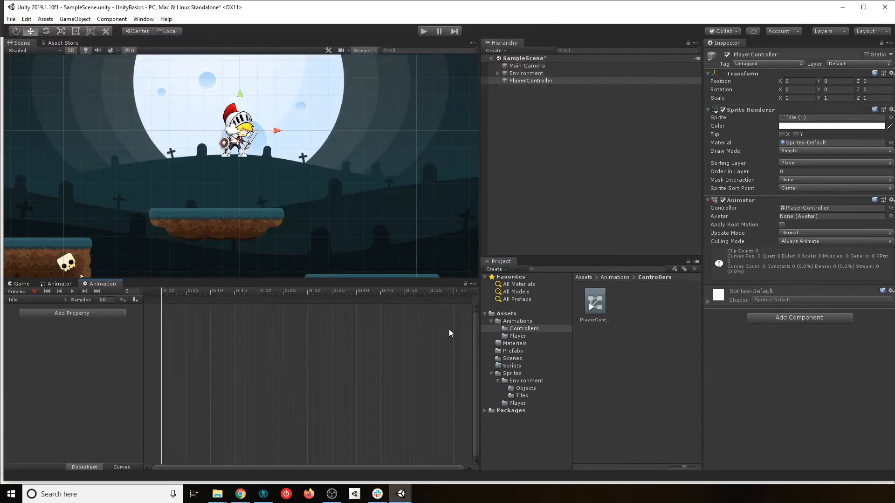
- Add the Idle (1) to Idle (10) sprites from Sprites/Player to the start of the Idle clip's timeline
left_click(522, 405)
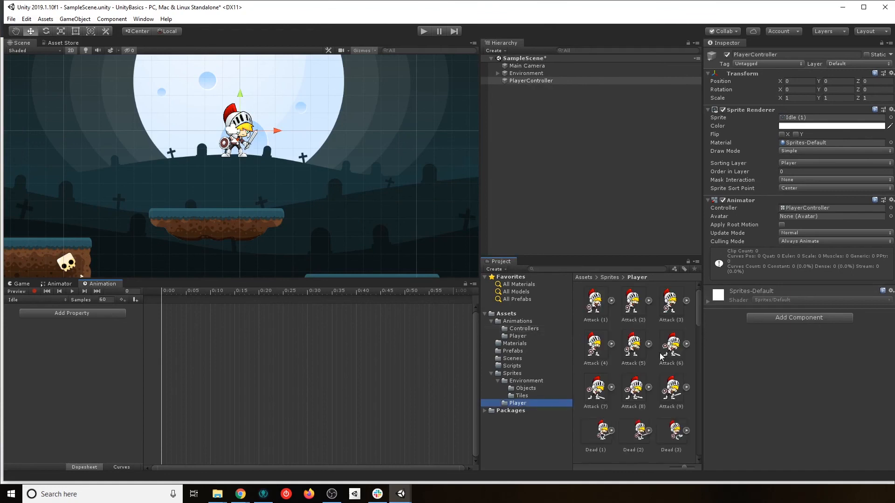
scroll(659, 371, "down", 2)
scroll(659, 371, "down", 3)
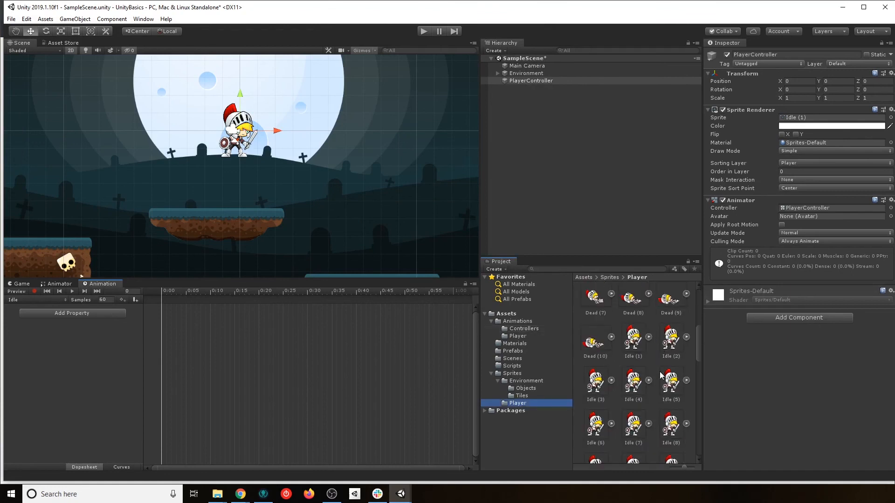
left_click(637, 341)
scroll(648, 373, "down", 2)
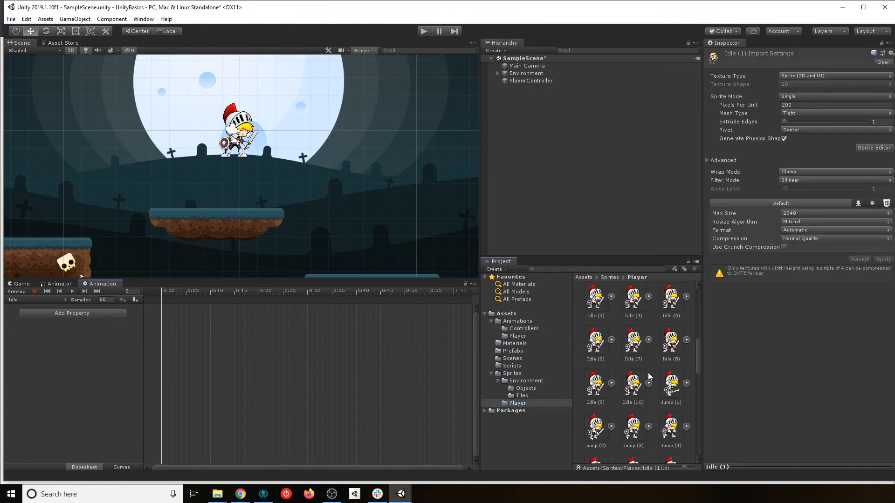
left_click(633, 387, "shift")
left_click_drag(633, 389, 299, 376)
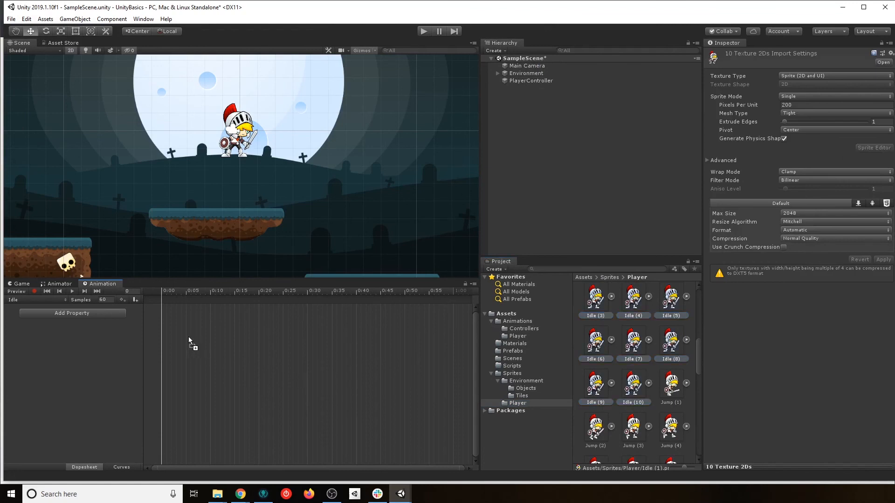
left_click_drag(188, 338, 189, 338)
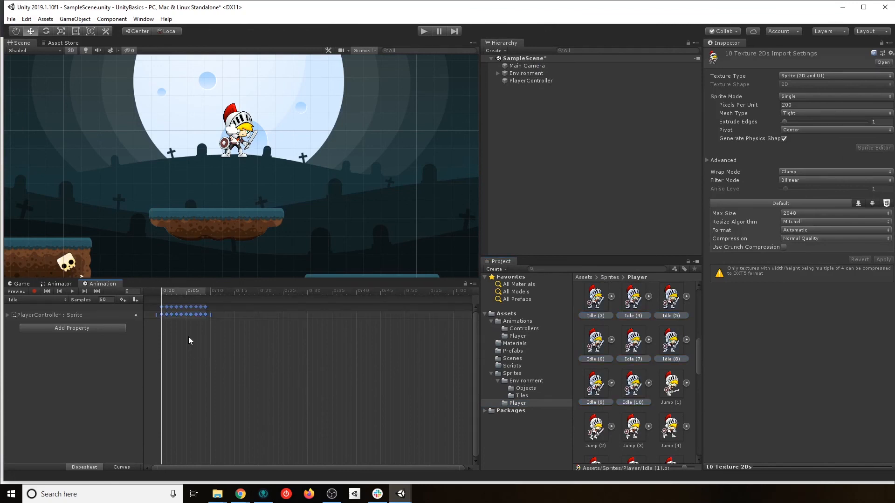
- Preview the Idle clip on the knight up close in the scene, and stop the playback
scroll(634, 373, "up", 2)
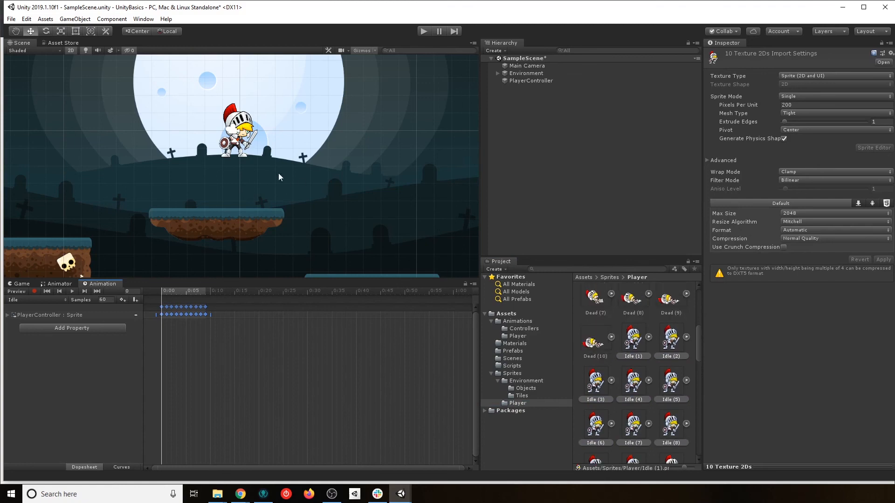
scroll(223, 144, "up", 3)
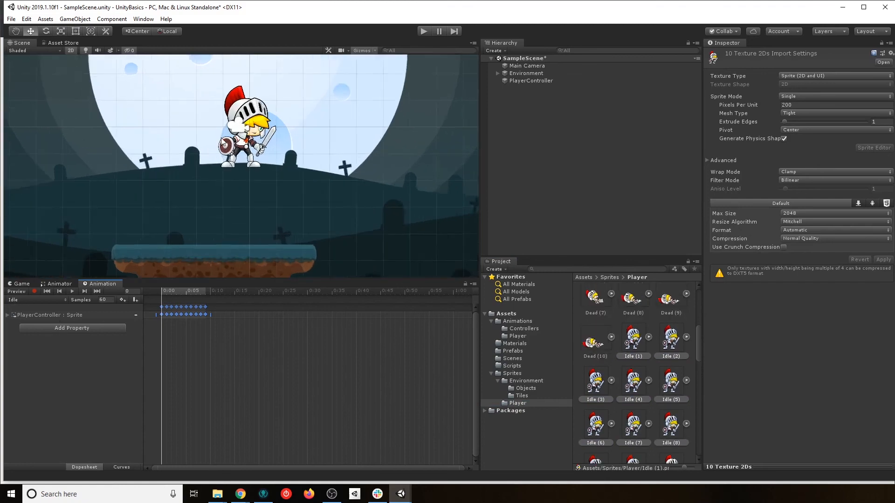
scroll(223, 144, "up", 4)
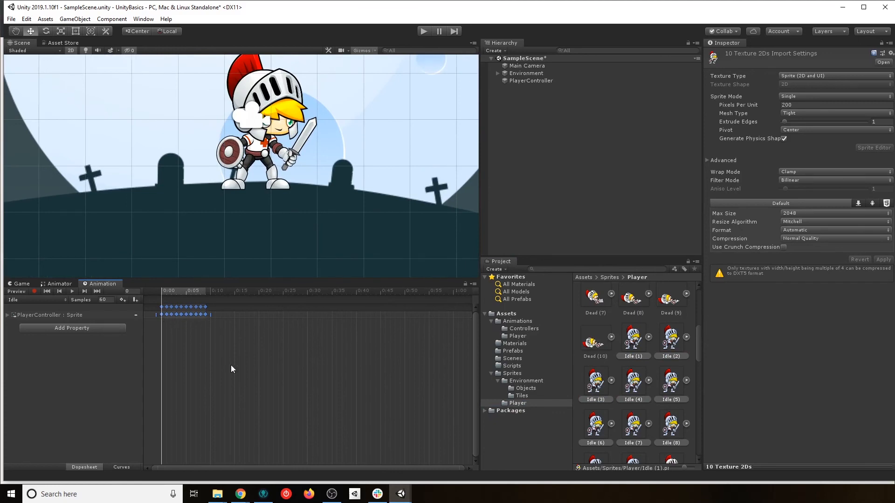
left_click(72, 291)
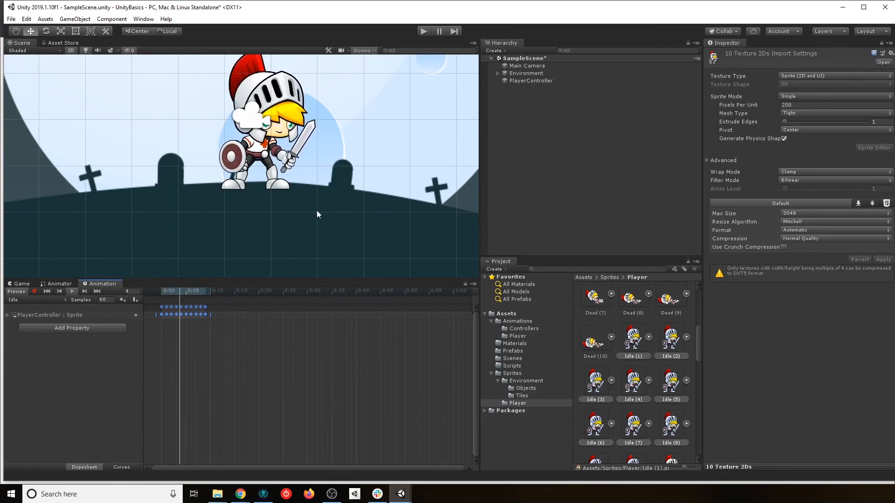
left_click(72, 291)
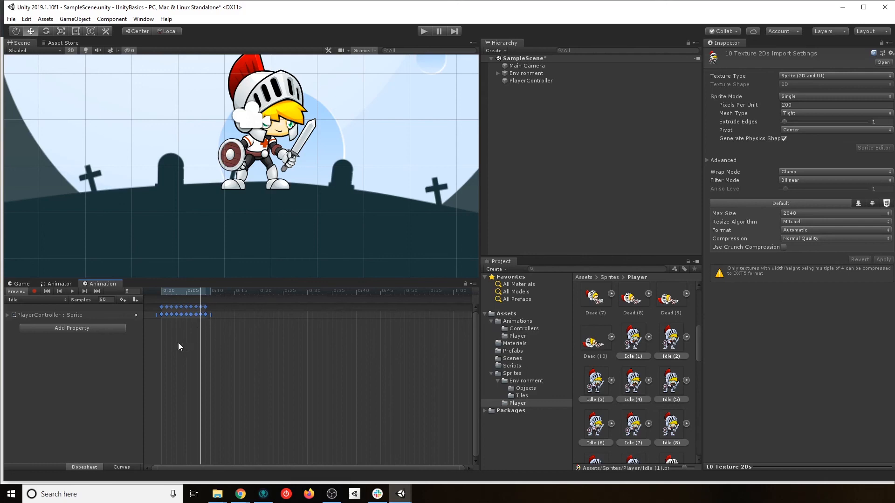
- Set the Idle clip's sample rate to 10
left_click(102, 301)
type("10")
key("Return")
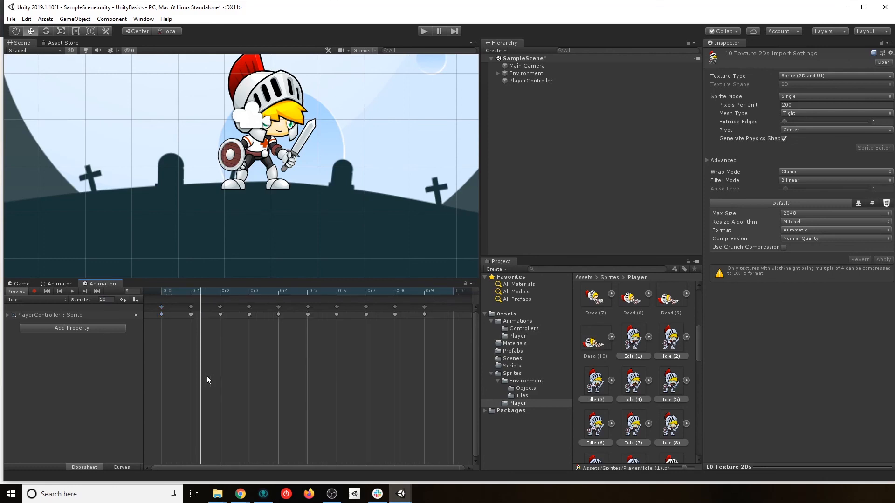
- Return the playhead to frame 0, play the slowed Idle clip, and reset to the first frame
left_click(206, 375)
left_click_drag(175, 293, 151, 297)
left_click(72, 292)
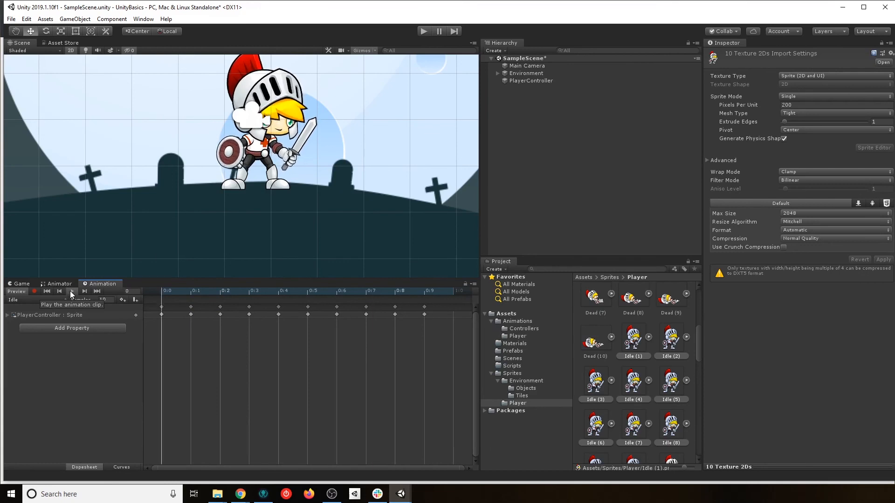
left_click(161, 292)
- Create another animation clip for the PlayerController named Jump in the Animations/Player folder
left_click(61, 300)
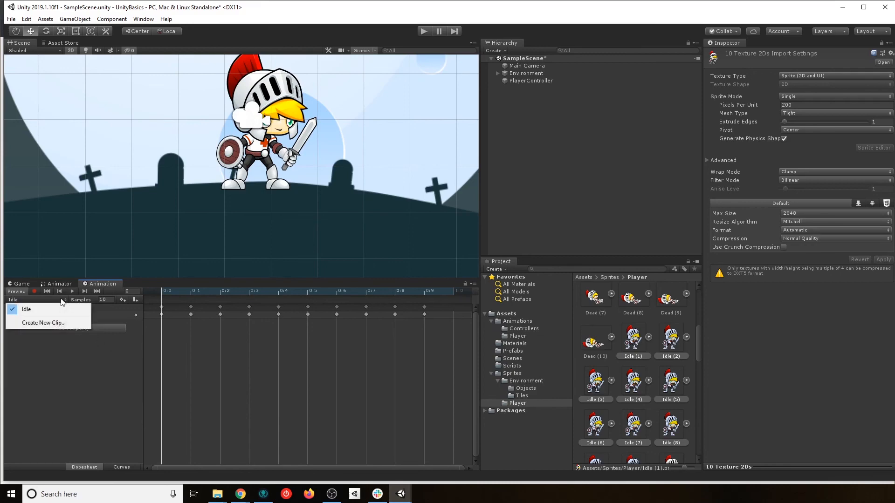
left_click(36, 323)
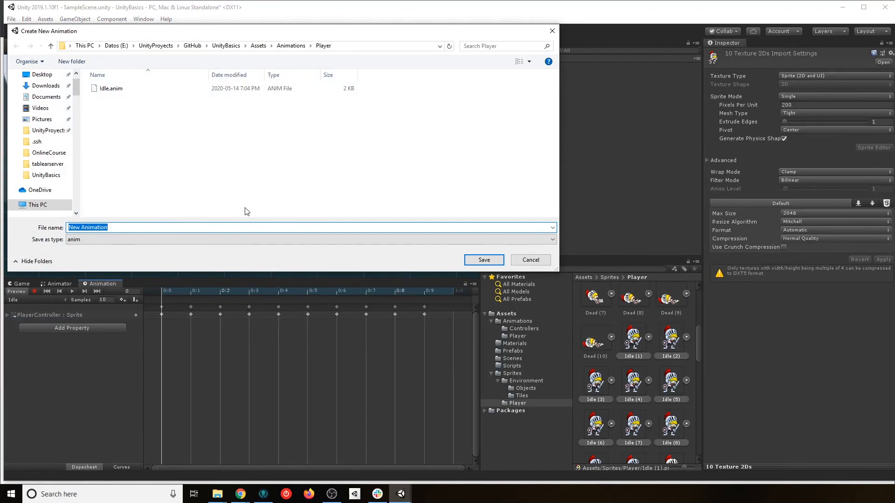
type("Jump")
key("Return")
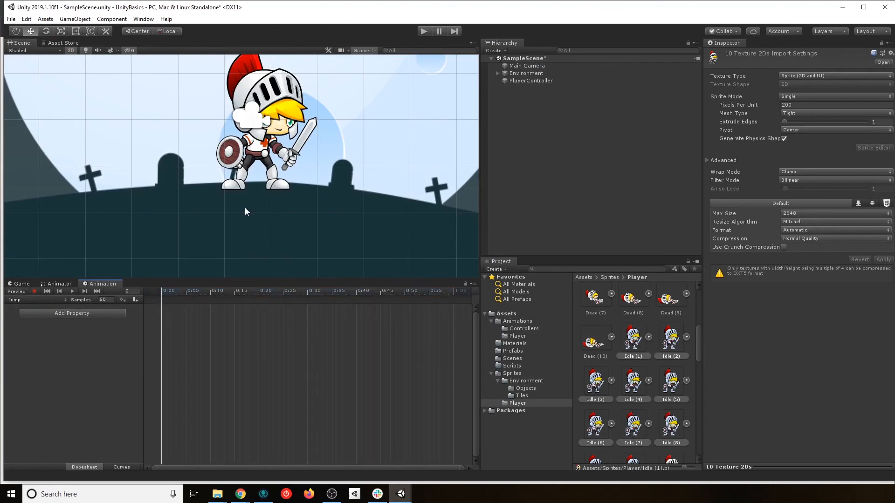
- Fill the Jump clip with the Jump (1) to Jump (10) sprites and set its sample rate to 10
scroll(642, 373, "down", 2)
scroll(643, 372, "down", 2)
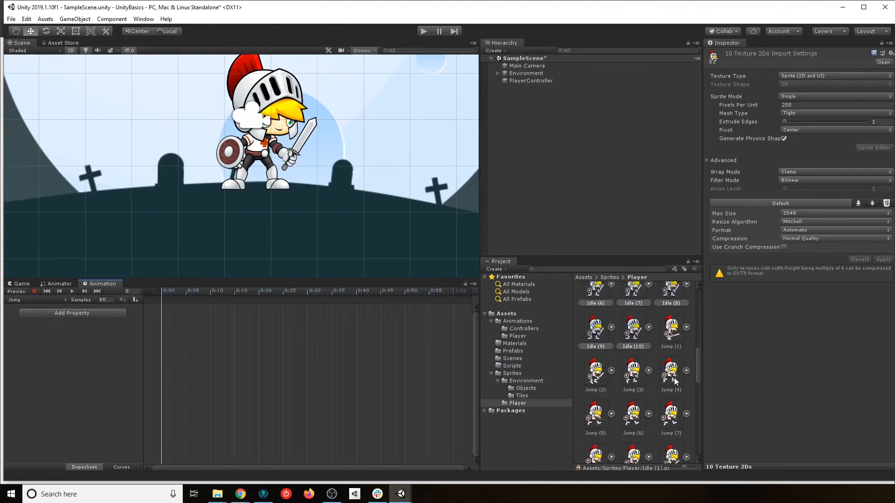
left_click(673, 337)
scroll(647, 390, "down", 2)
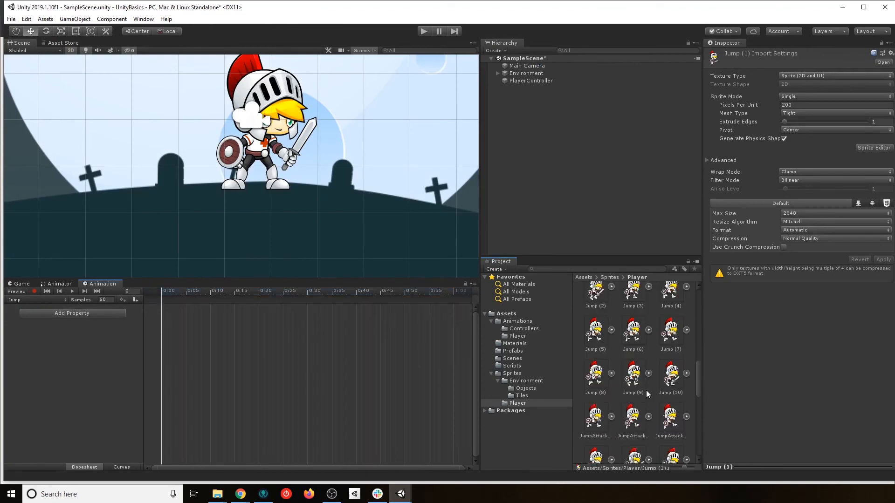
left_click(671, 376, "shift")
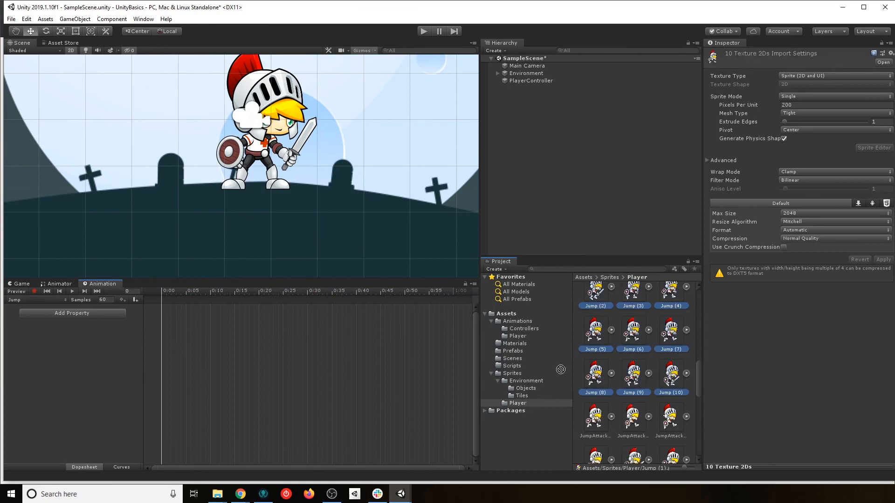
left_click_drag(641, 377, 255, 344)
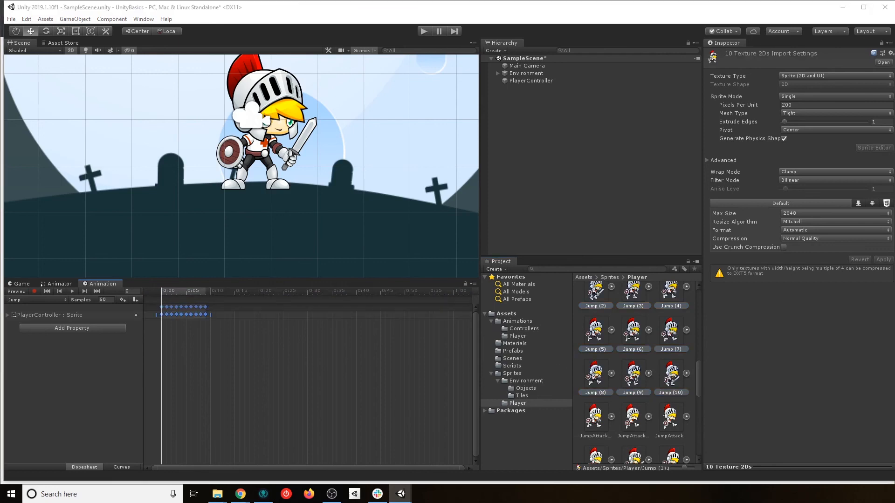
left_click(107, 300)
type("10")
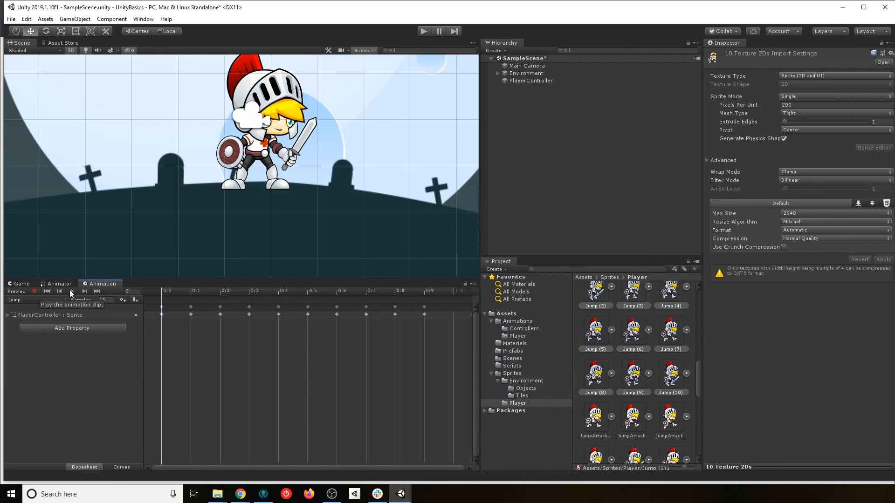
- Preview the Jump clip on the knight in the scene, replay it, and stop the playback
left_click(71, 291)
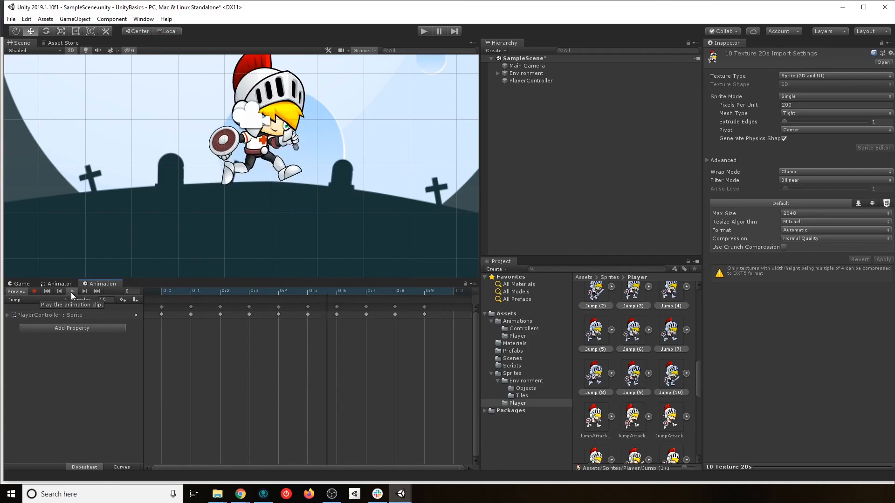
scroll(288, 211, "down", 5)
scroll(313, 206, "up", 3)
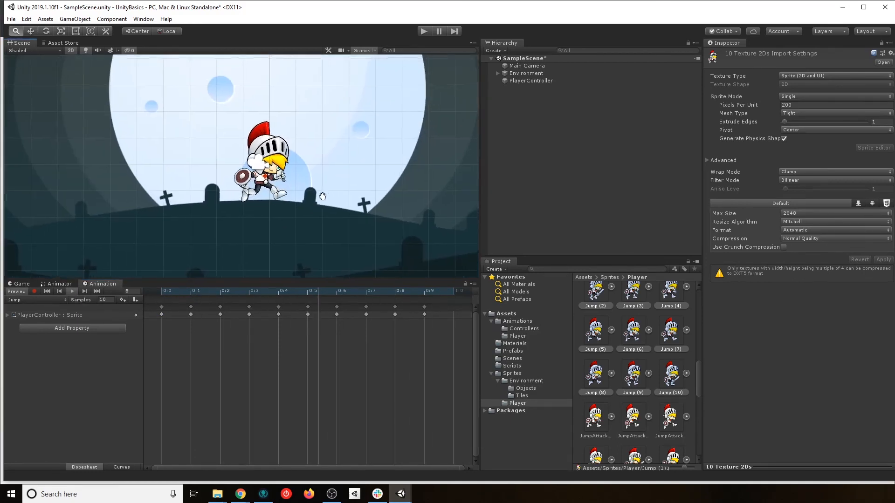
left_click(72, 291)
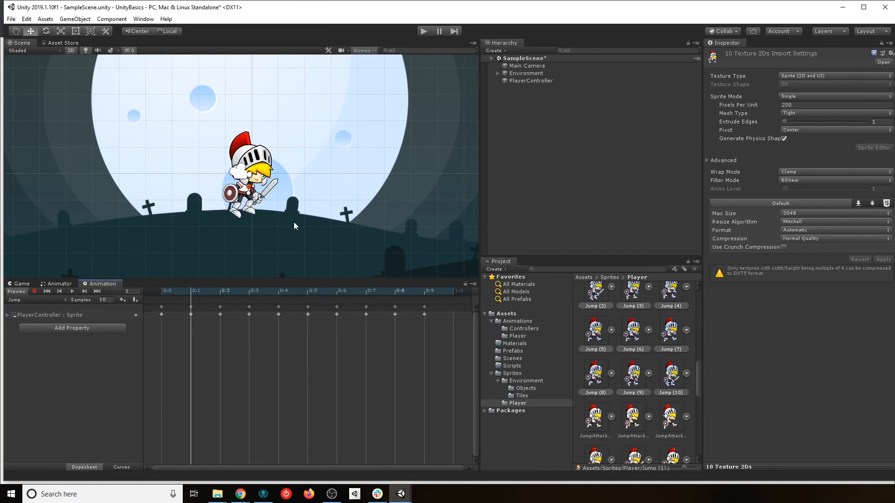
left_click(69, 290)
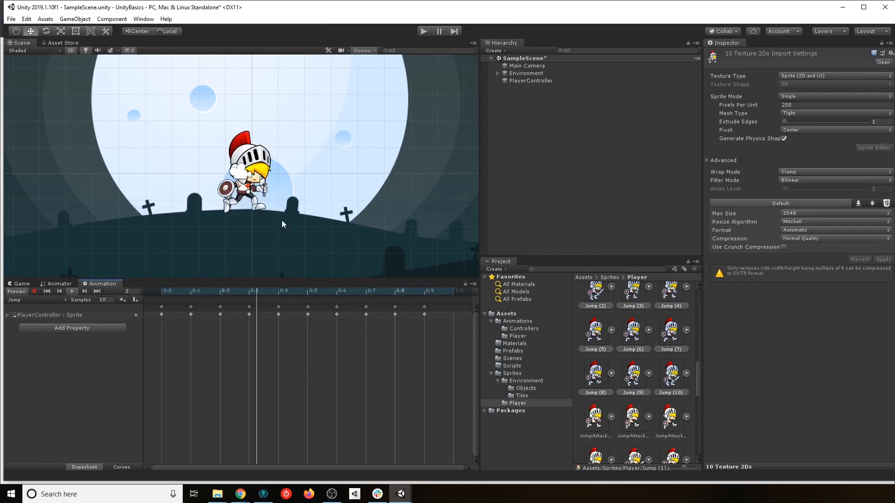
left_click(72, 291)
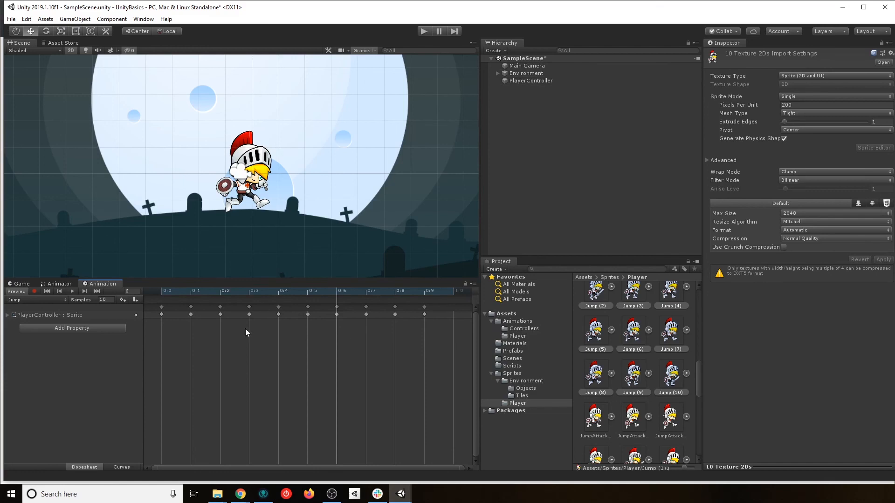
- Create another animation clip for the PlayerController named Walk in the Animations/Player folder
left_click(60, 300)
left_click(47, 333)
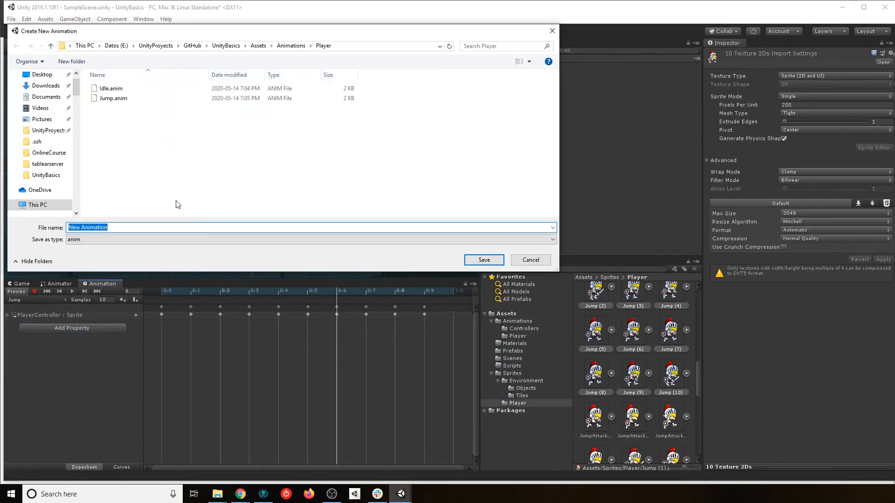
type("Walk")
key("Return")
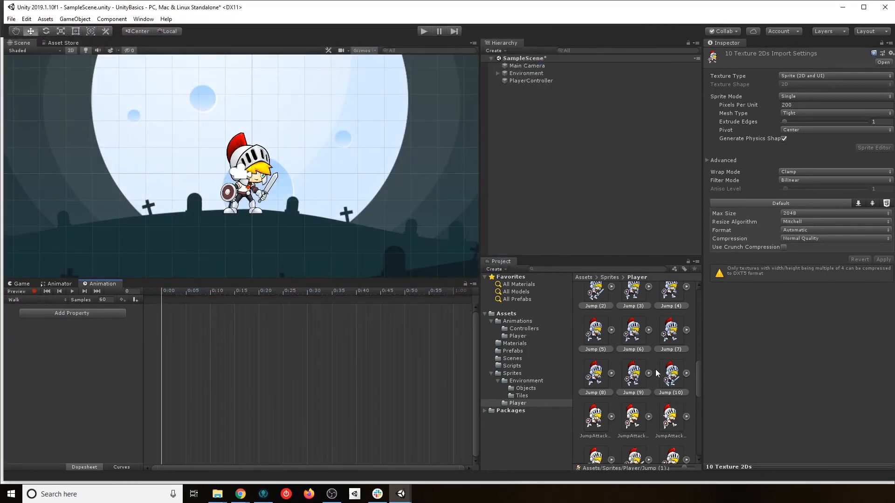
- Add the Walk (1) to Walk (10) sprites from the Player sprites folder to the Walk clip as keyframes
scroll(656, 372, "up", 10)
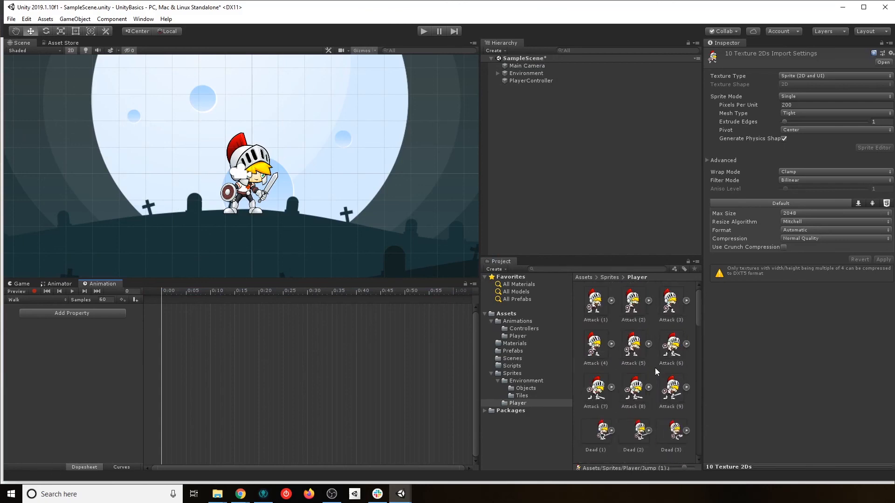
scroll(655, 368, "down", 10)
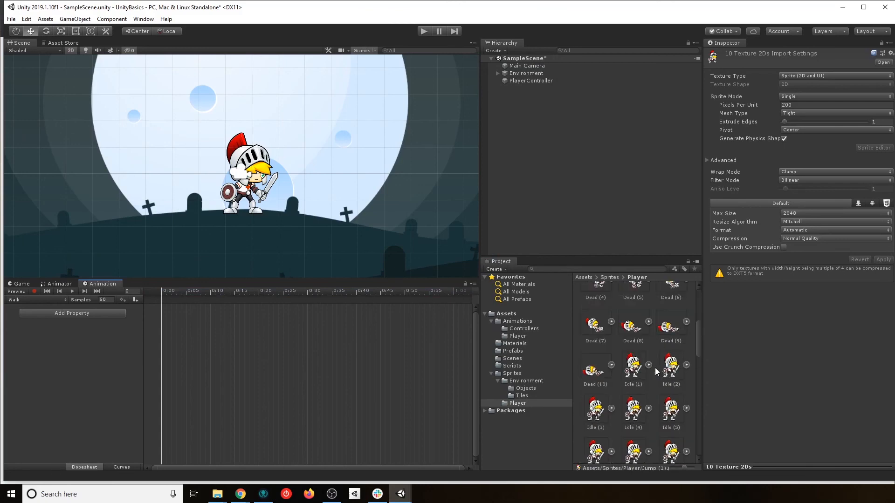
scroll(655, 368, "down", 5)
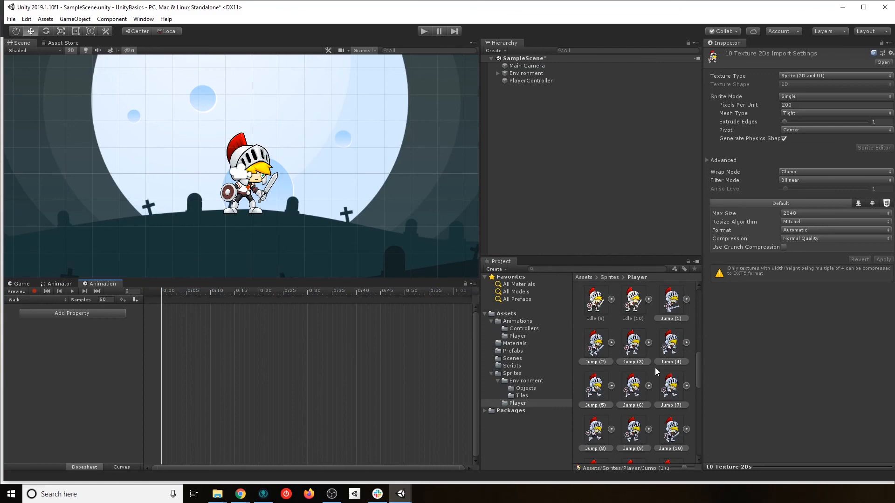
scroll(655, 368, "down", 4)
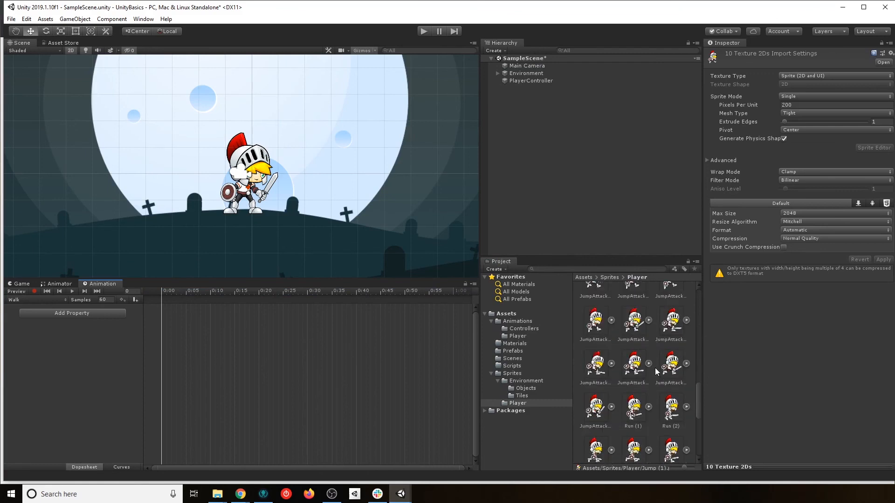
scroll(667, 388, "down", 3)
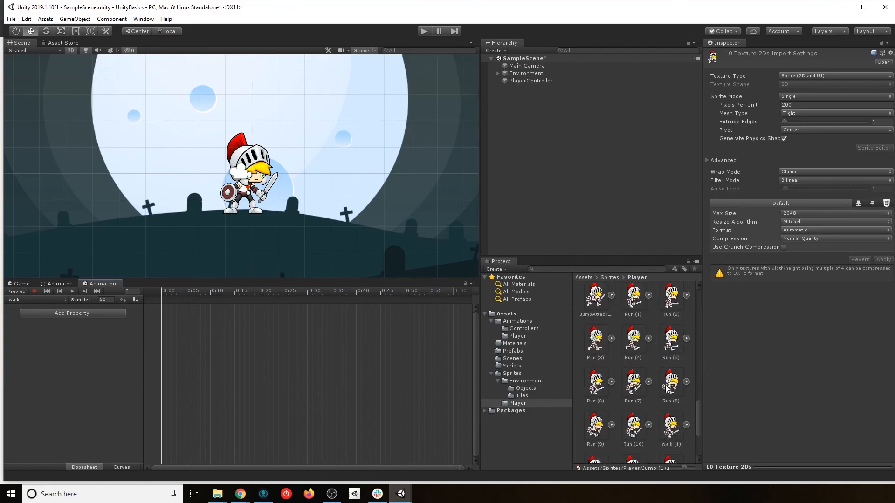
left_click(671, 342)
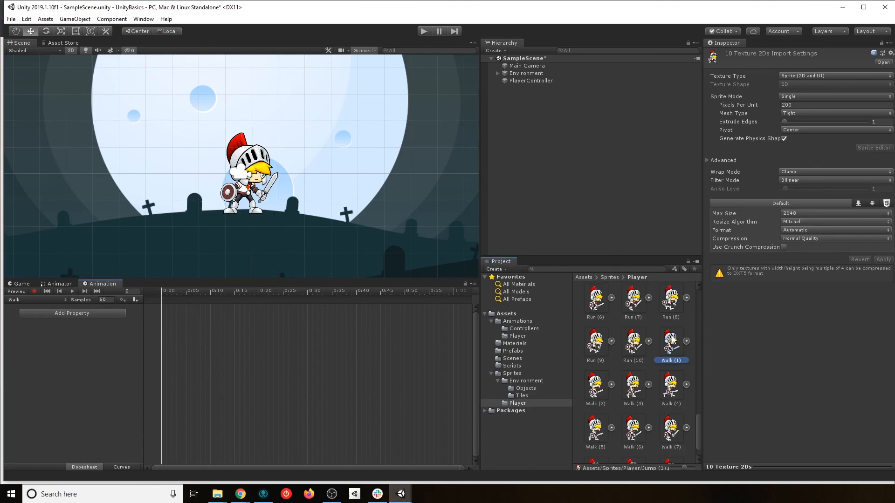
scroll(662, 378, "down", 1)
left_click(671, 438, "shift")
left_click_drag(672, 438, 200, 356)
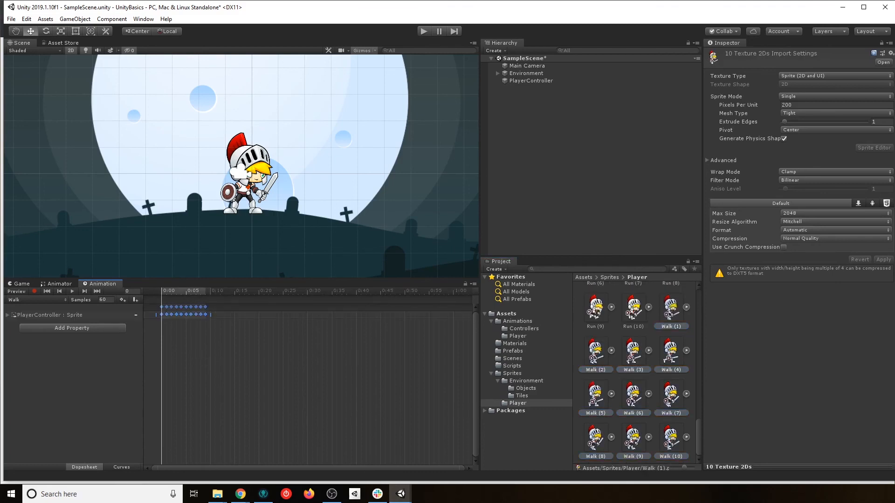
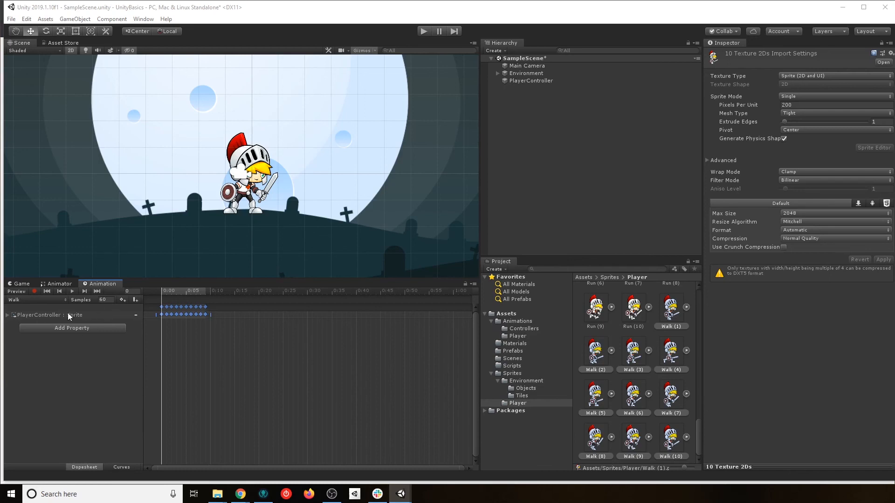
- Set the Walk clip's sample rate to 10 and preview the walk on the knight in the scene
left_click(103, 300)
type("10")
key("Return")
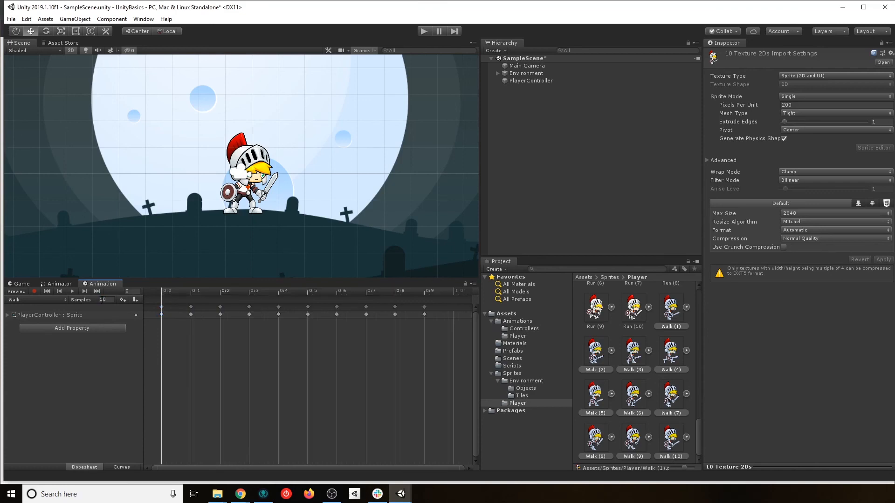
left_click(73, 291)
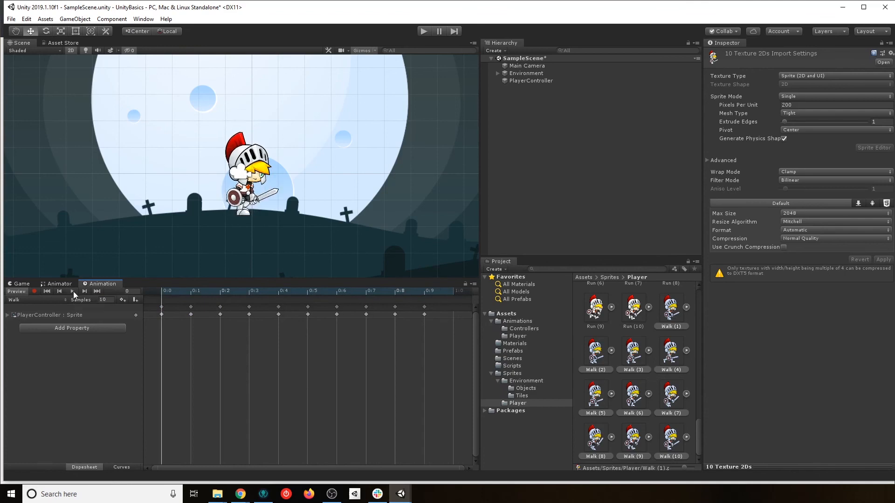
scroll(286, 215, "down", 8)
middle_click_drag(307, 242, 324, 208)
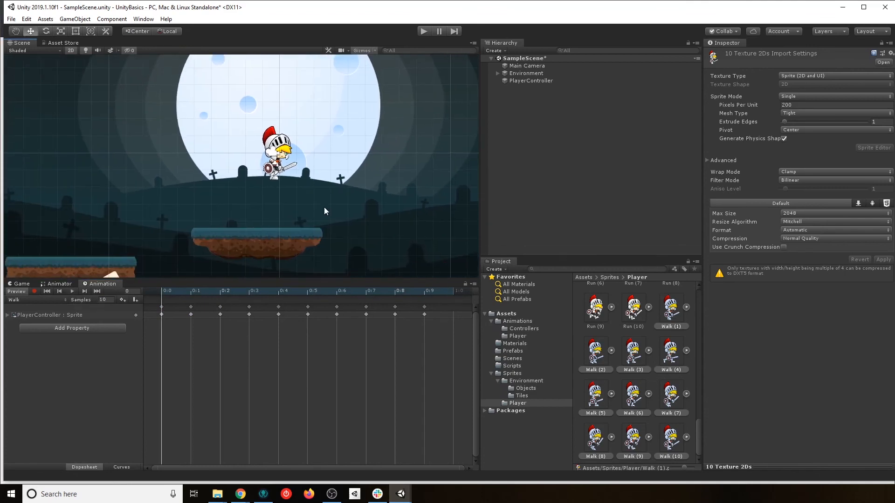
- In the PlayerController's Animator graph, move the Idle state clear of the Any State node
left_click(59, 285)
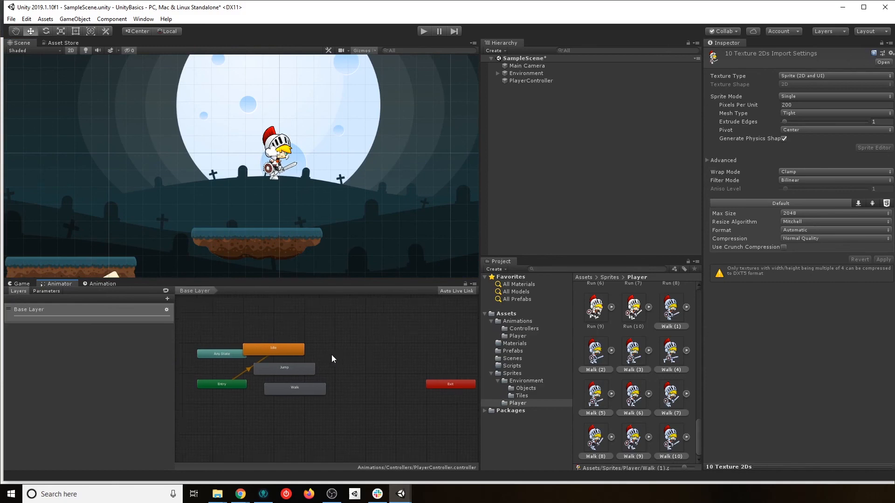
left_click_drag(292, 337, 353, 336)
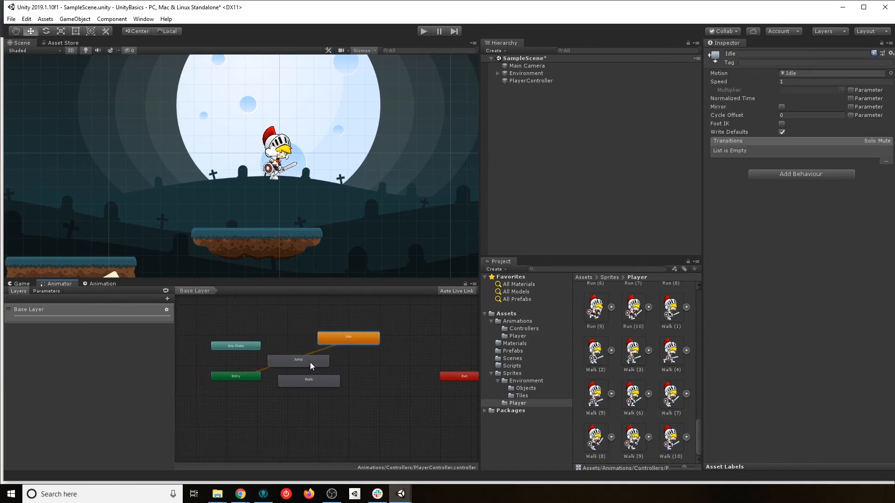
- Arrange the Animator states so Idle sits beside Entry, Walk lies below Idle, and Jump stands off to the far side
left_click_drag(308, 363, 411, 395)
left_click_drag(328, 387, 312, 421)
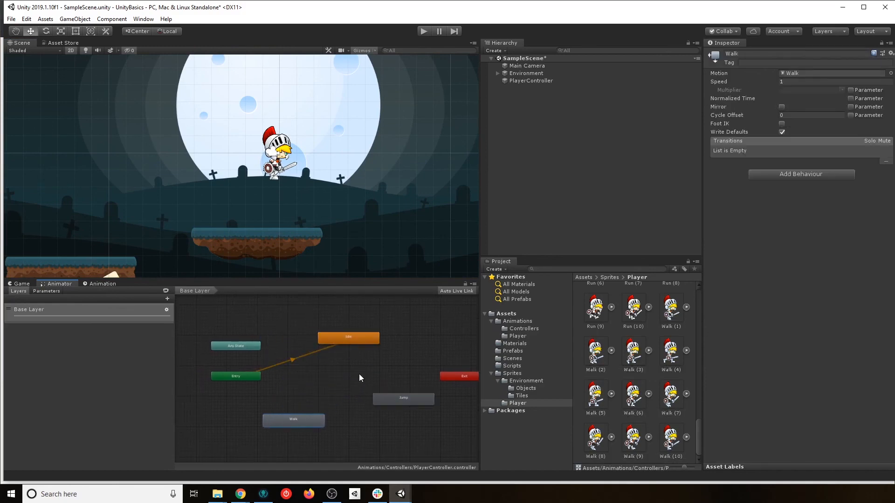
scroll(310, 378, "up", 3)
left_click_drag(308, 312, 277, 368)
middle_click_drag(211, 419, 271, 430)
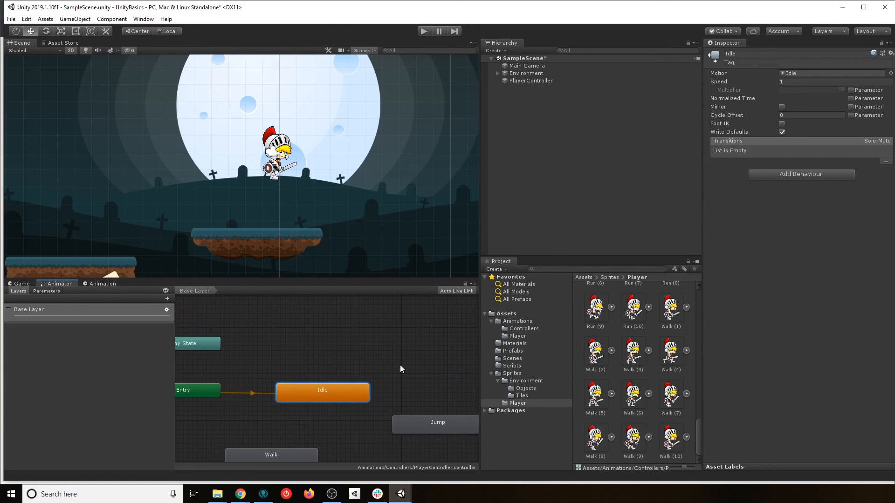
middle_click_drag(361, 430, 342, 389)
left_click_drag(260, 416, 312, 404)
middle_click_drag(263, 376, 323, 379)
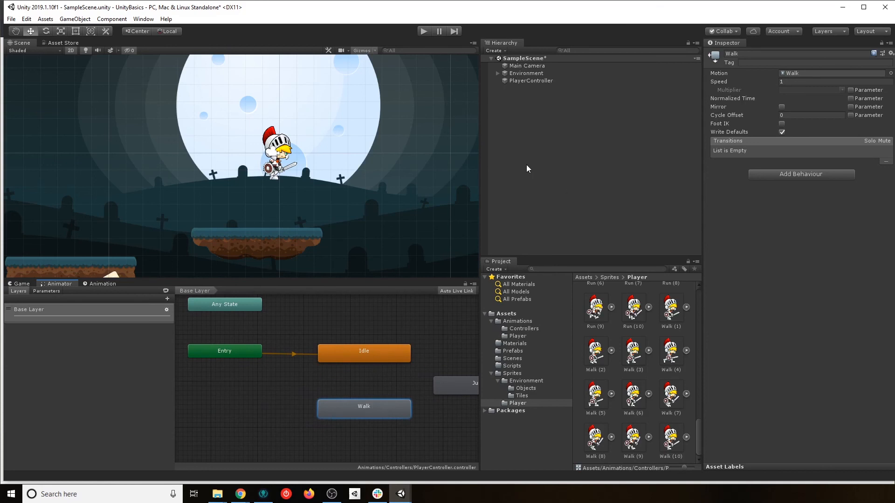
- Run the scene to watch the Idle state in the Animator and inspect the settings of its Idle motion clip
left_click(424, 32)
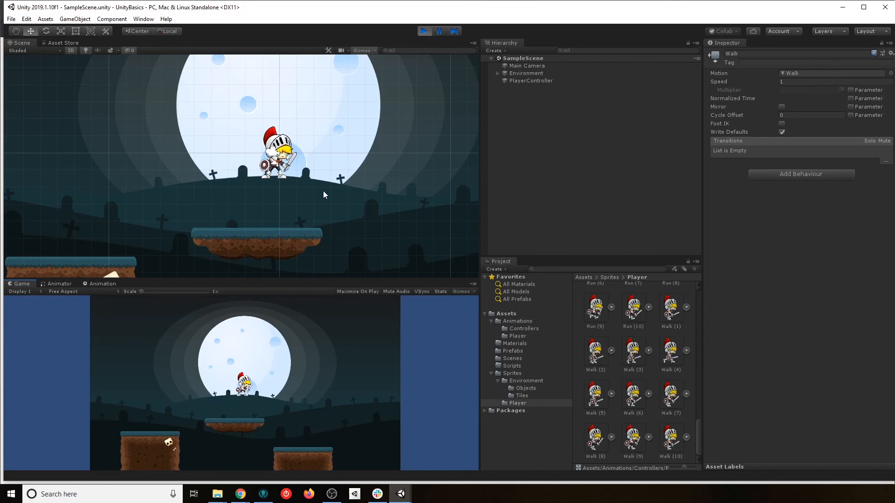
left_click(63, 283)
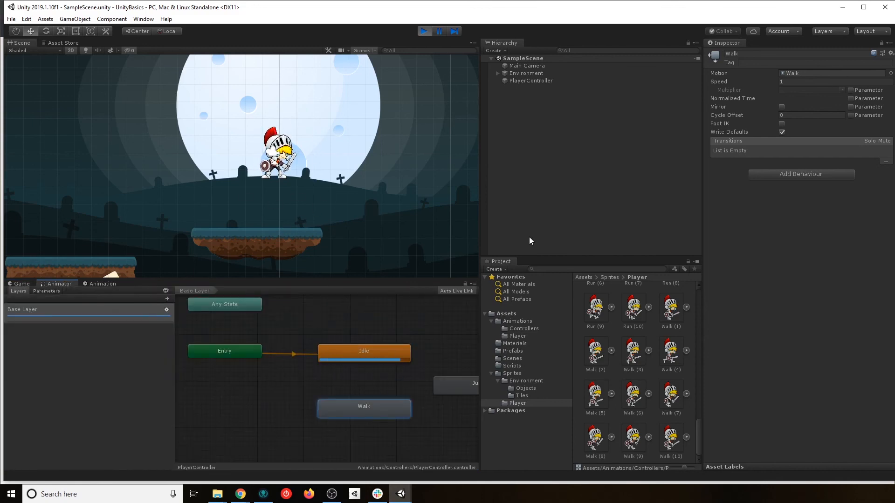
left_click(354, 347)
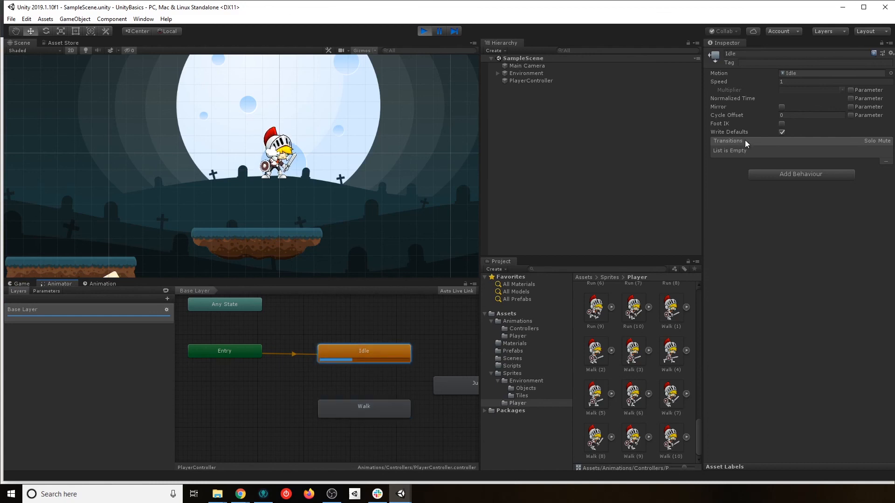
left_click(797, 74)
left_click(596, 303)
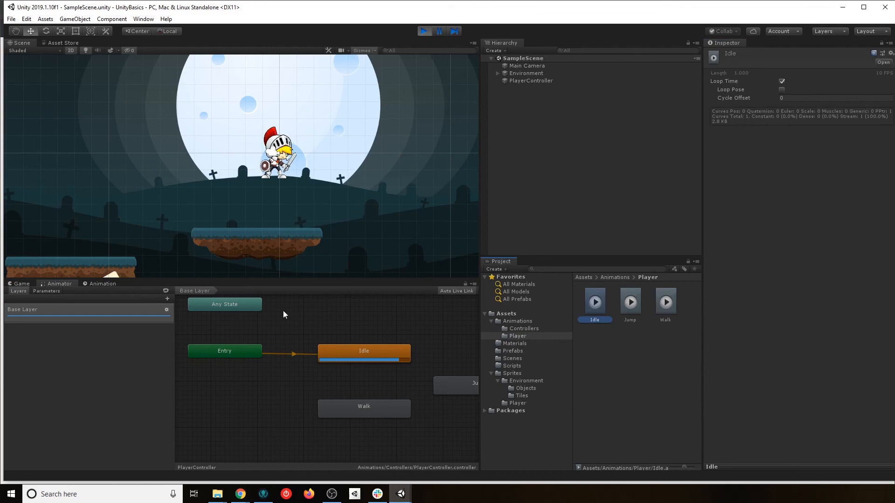
left_click(424, 32)
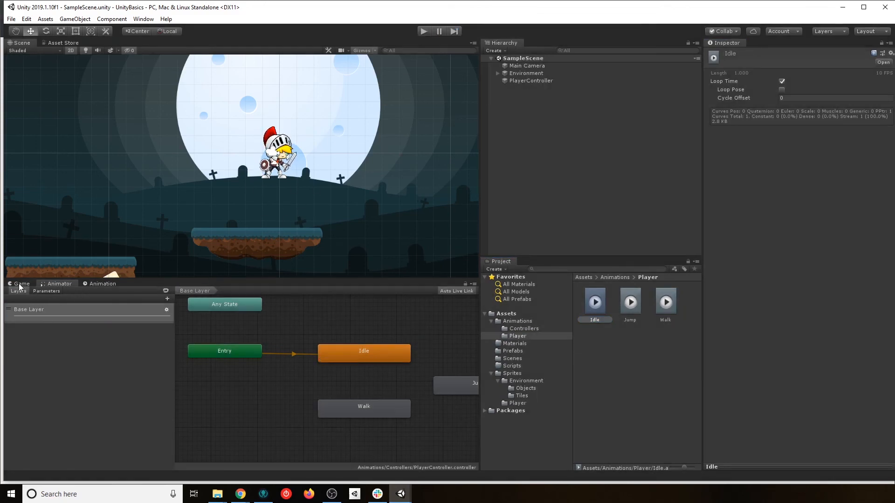
- Create a new animation clip named Attack for the PlayerController object
left_click(21, 284)
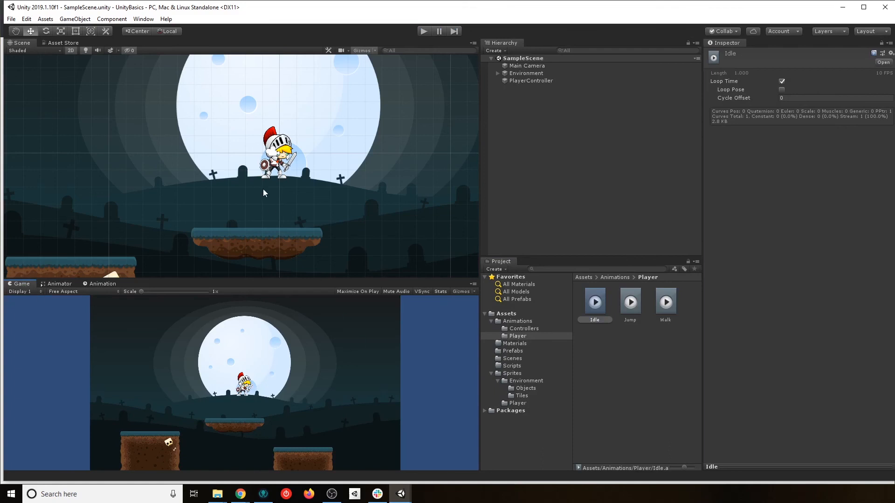
scroll(263, 189, "up", 2)
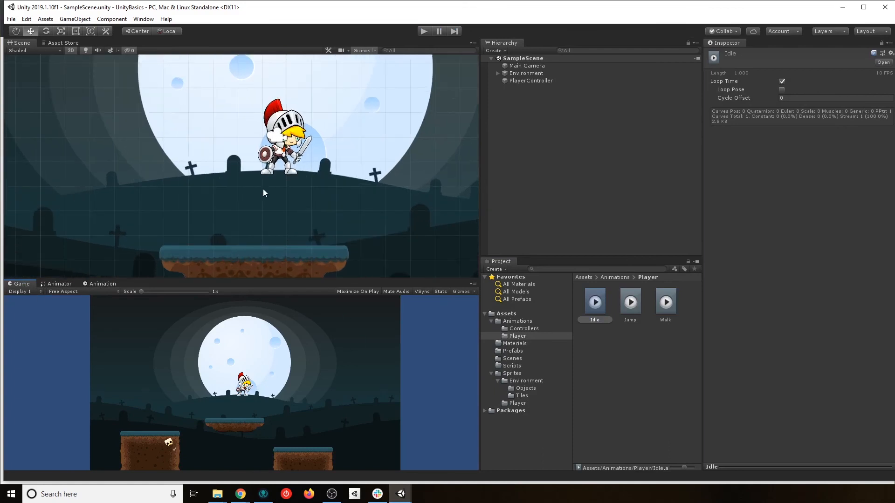
middle_click_drag(353, 164, 338, 142)
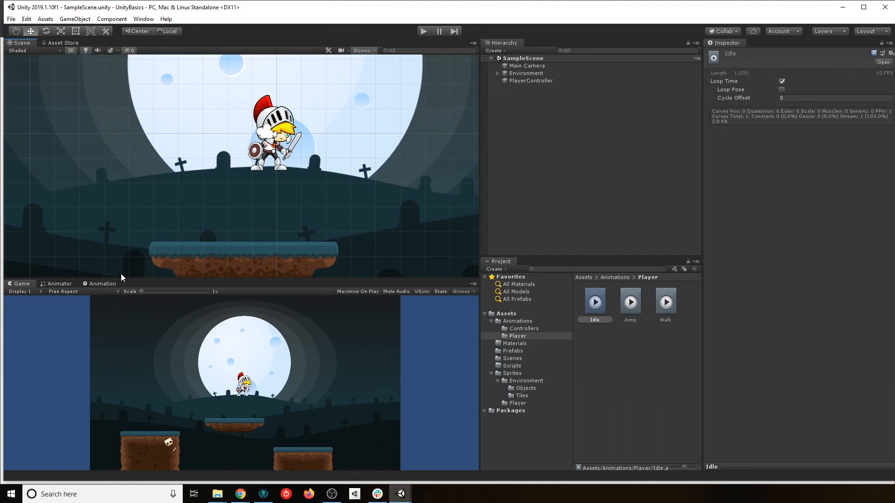
left_click(59, 284)
left_click(97, 283)
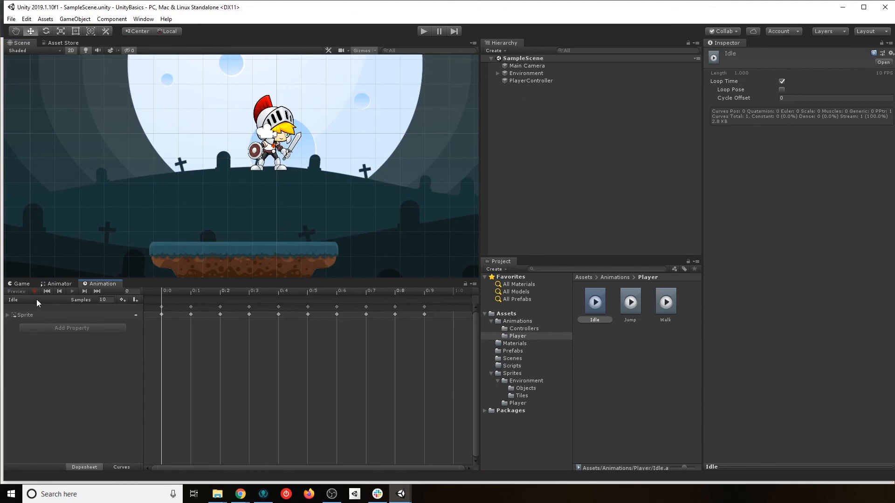
left_click(521, 82)
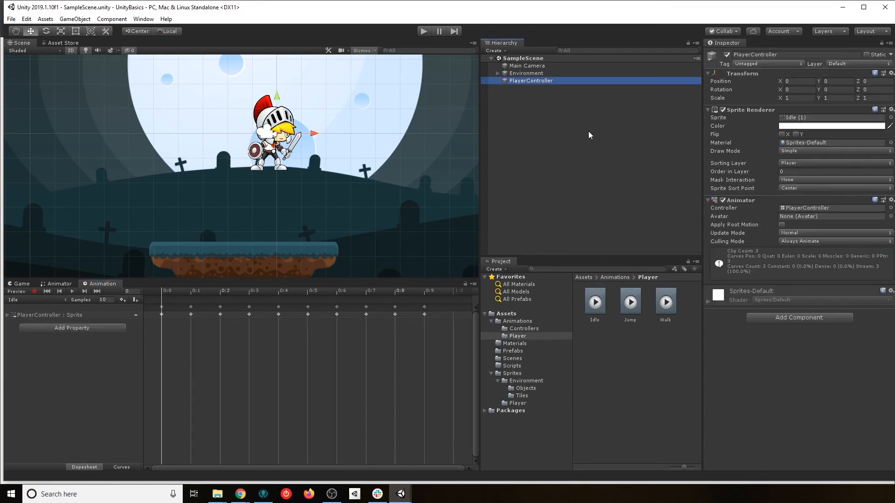
left_click(49, 299)
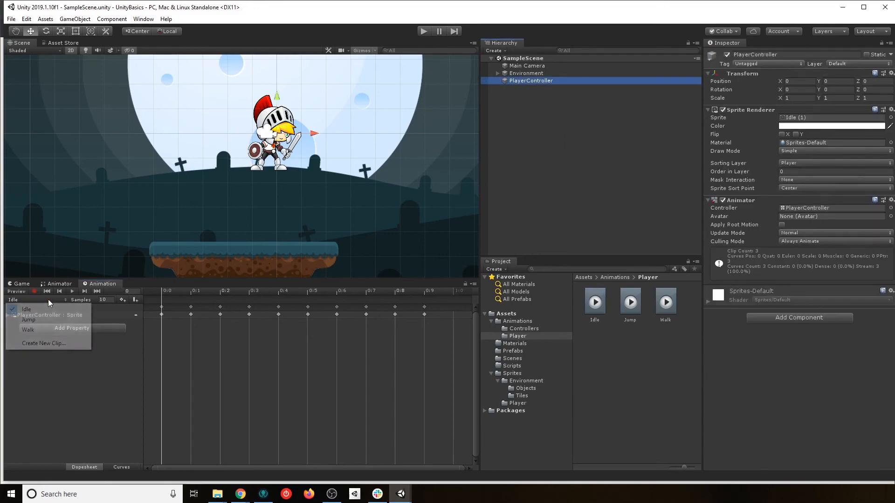
left_click(42, 344)
type("Attack")
key("Return")
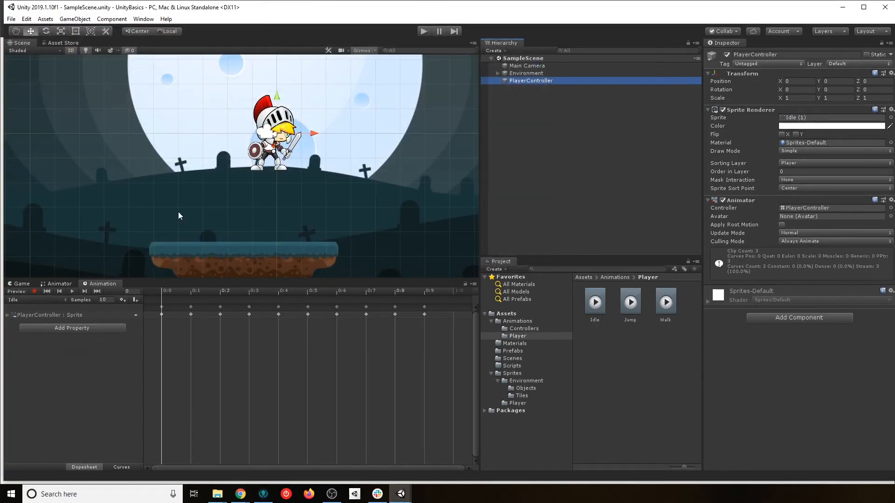
- Fill the Attack clip's timeline with the player sprites Attack (1) through Attack (9)
left_click(518, 403)
left_click(600, 308)
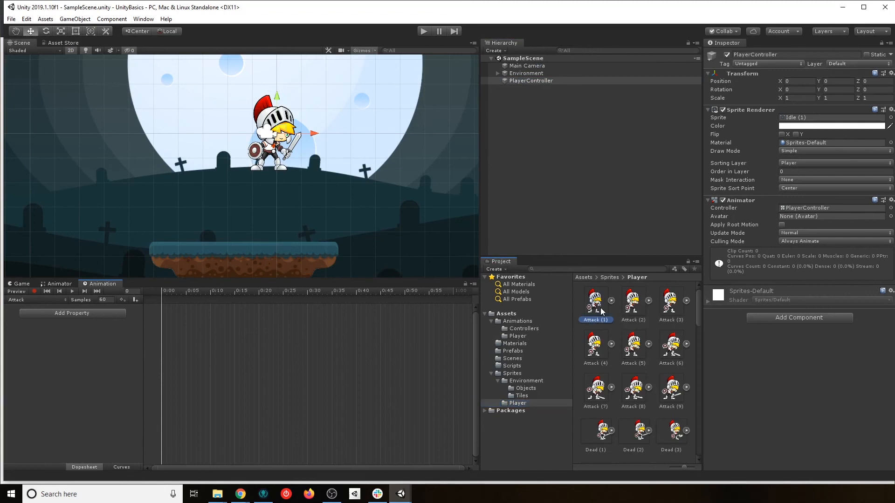
scroll(645, 377, "down", 1)
left_click(677, 337, "shift")
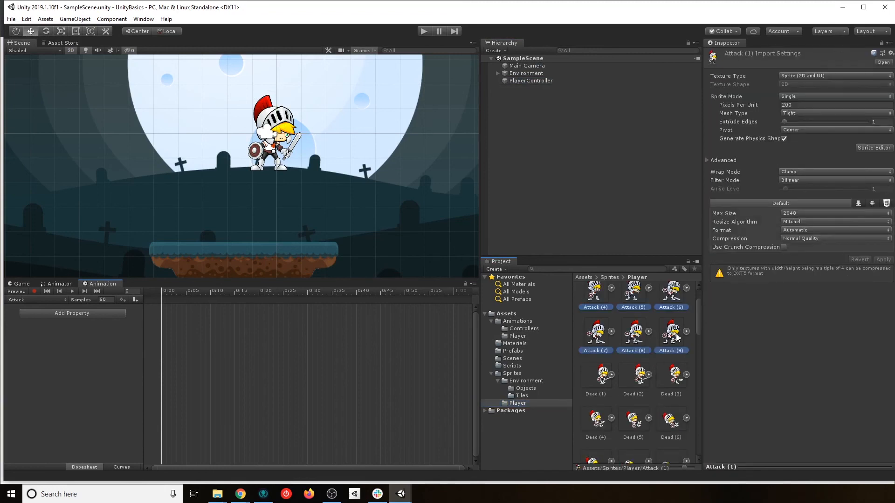
left_click_drag(678, 337, 257, 337)
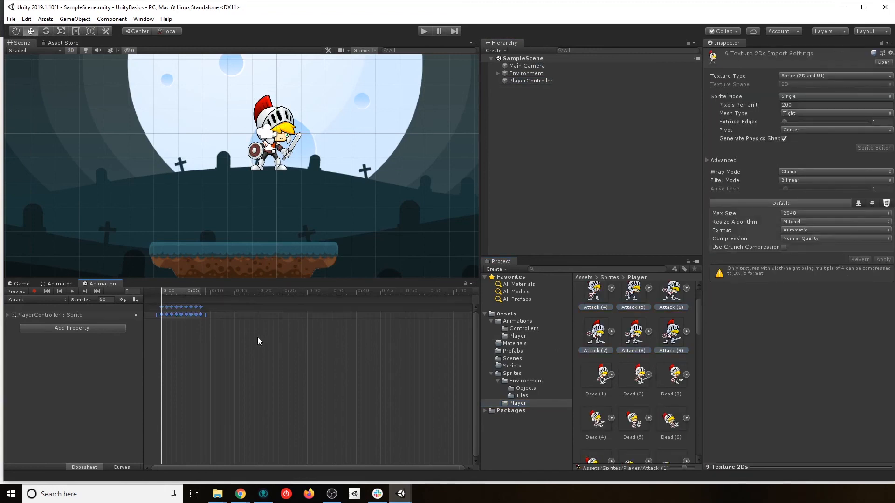
- Preview the Attack clip, trying a sample rate of 10 before setting it to 15 and replaying the animation
left_click(72, 290)
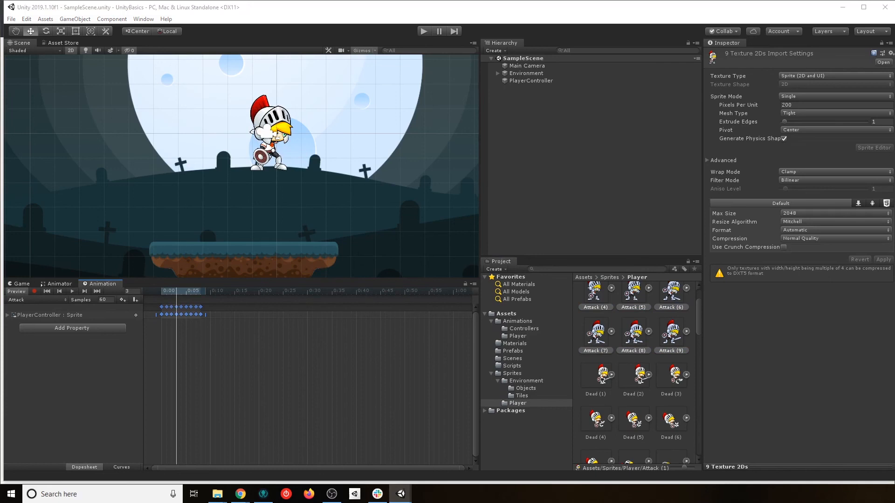
left_click(103, 299)
type("10")
key("Return")
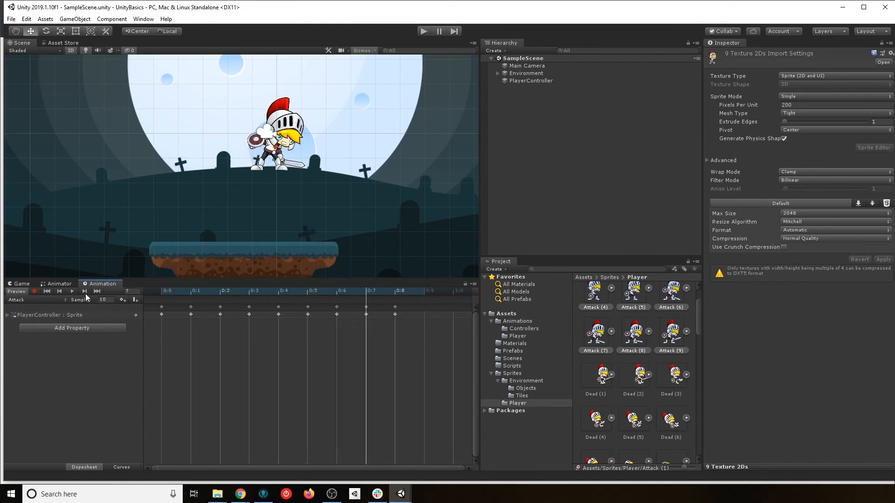
type("15")
key("Return")
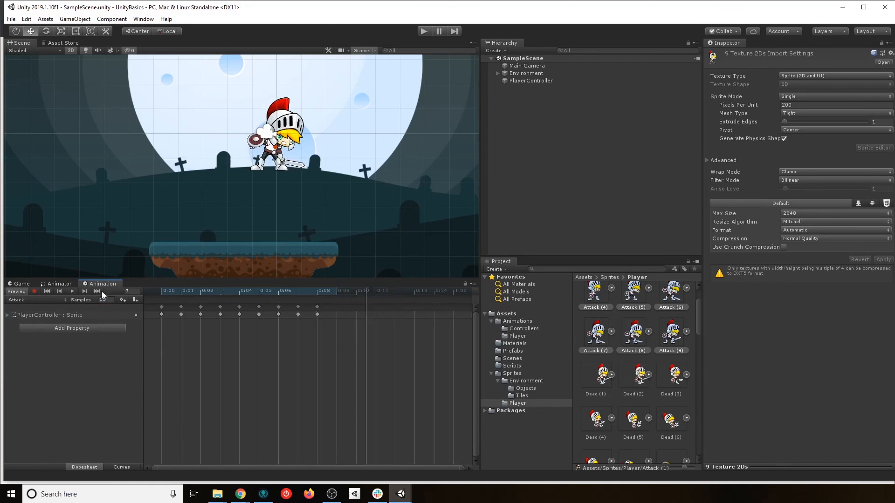
left_click(71, 290)
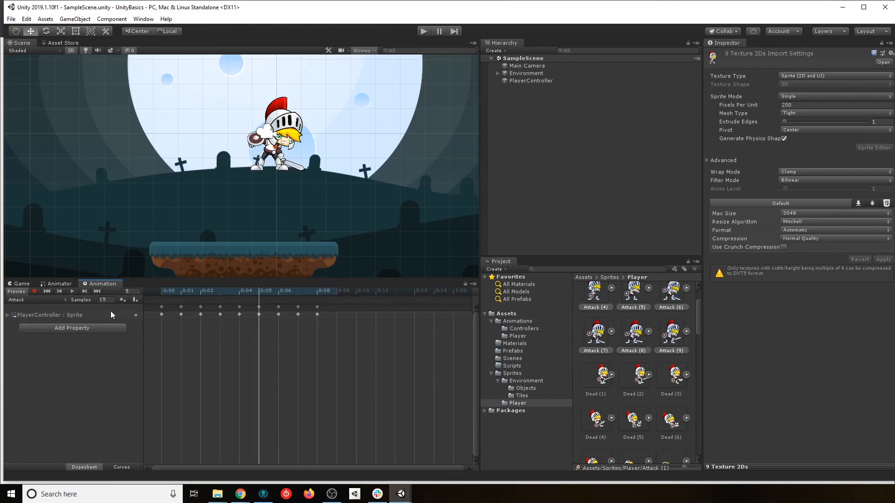
- Rearrange the Animator states around Idle, with Jump above it, Walk below it and Attack diagonally below it
left_click(53, 285)
middle_click_drag(441, 390, 352, 376)
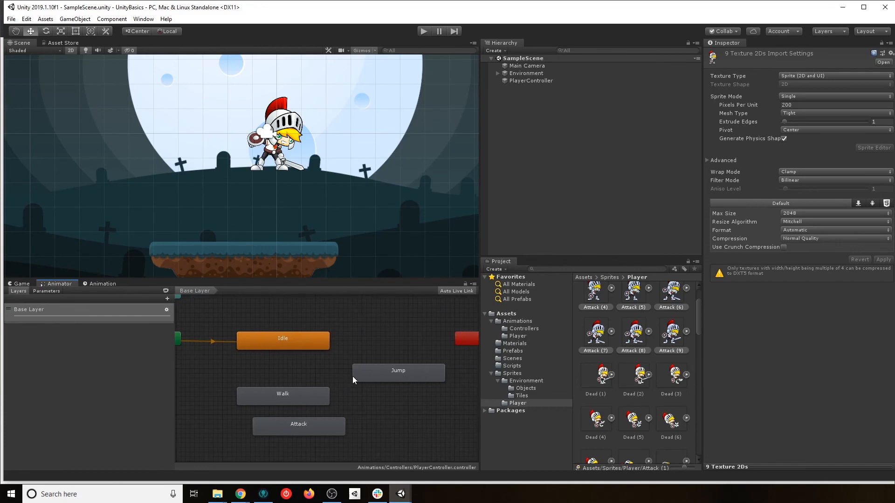
left_click_drag(307, 424, 399, 422)
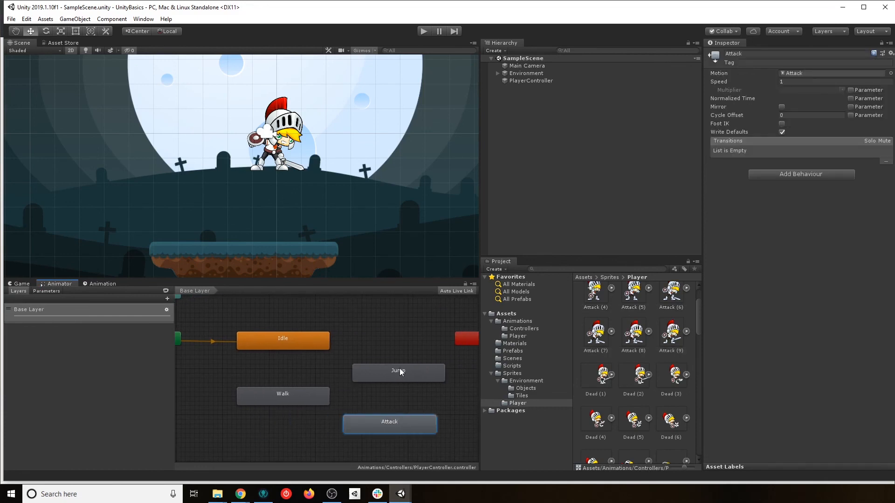
left_click_drag(400, 368, 389, 318)
left_click_drag(298, 394, 246, 381)
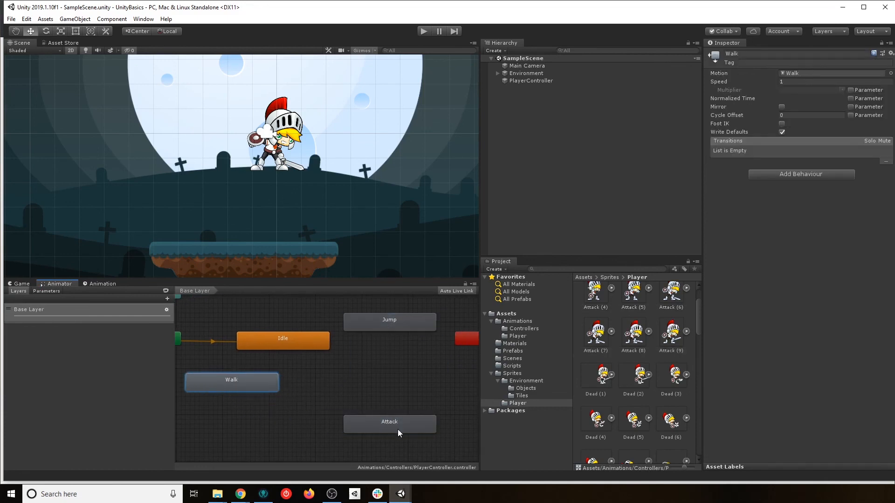
left_click_drag(389, 420, 374, 383)
middle_click_drag(332, 323, 378, 362)
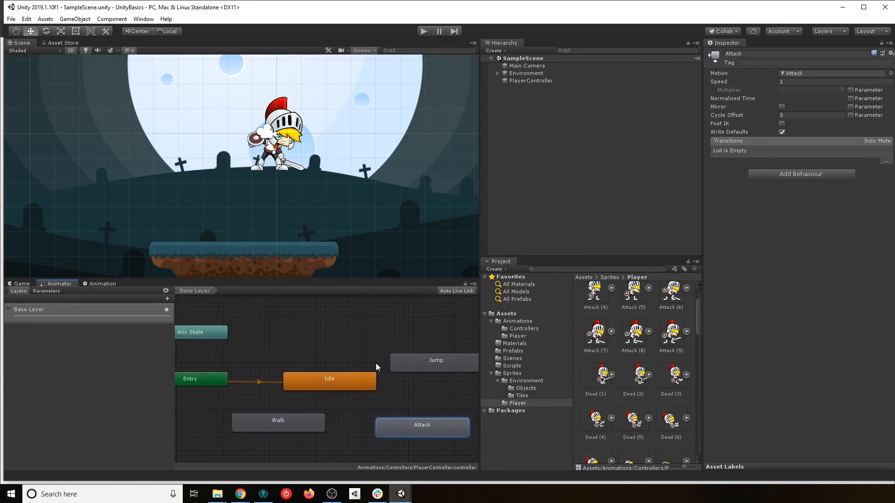
left_click_drag(422, 359, 284, 324)
mouse_move(411, 423)
left_mouse_down()
mouse_move(424, 341)
mouse_move(433, 387)
mouse_move(422, 410)
left_mouse_up()
left_click(309, 328)
left_click_drag(309, 327, 341, 327)
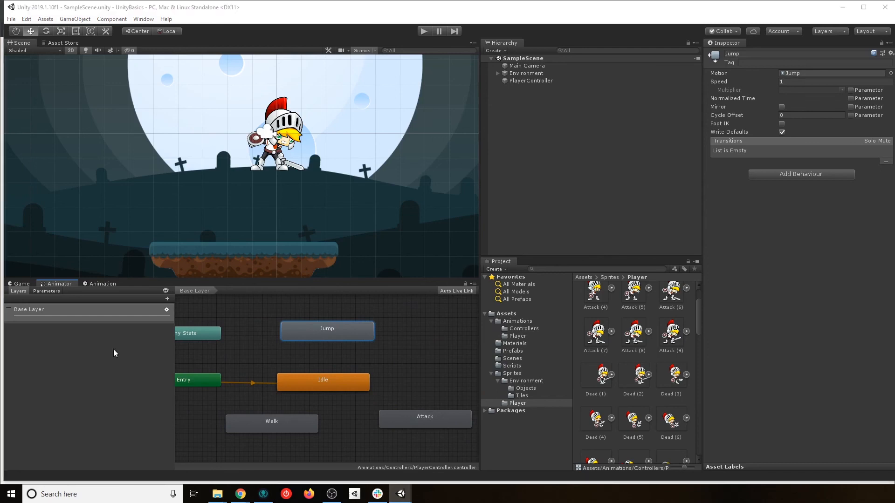
- Move Attack and Walk to the Exit side of Idle, Attack slightly above and Walk below, and align Jump directly over Idle
middle_click_drag(419, 390, 377, 372)
left_click_drag(390, 399, 402, 332)
left_click_drag(251, 413, 409, 413)
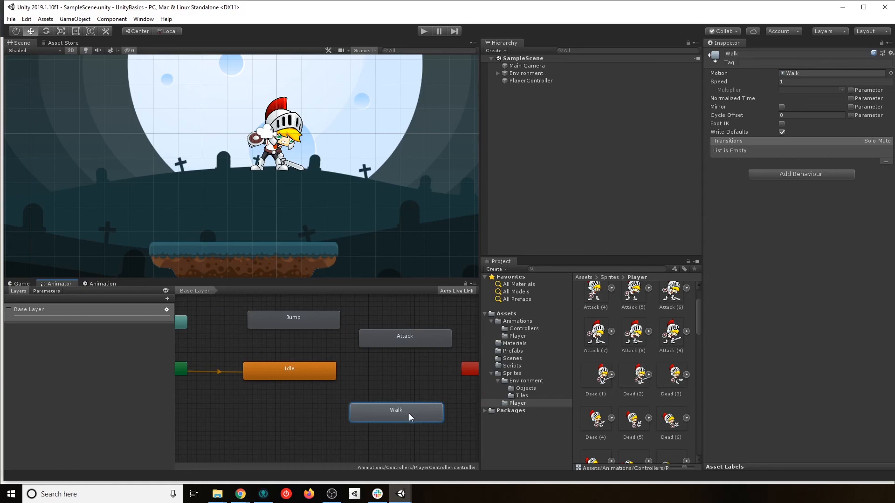
left_click_drag(318, 378, 295, 374)
left_click_drag(406, 338, 390, 345)
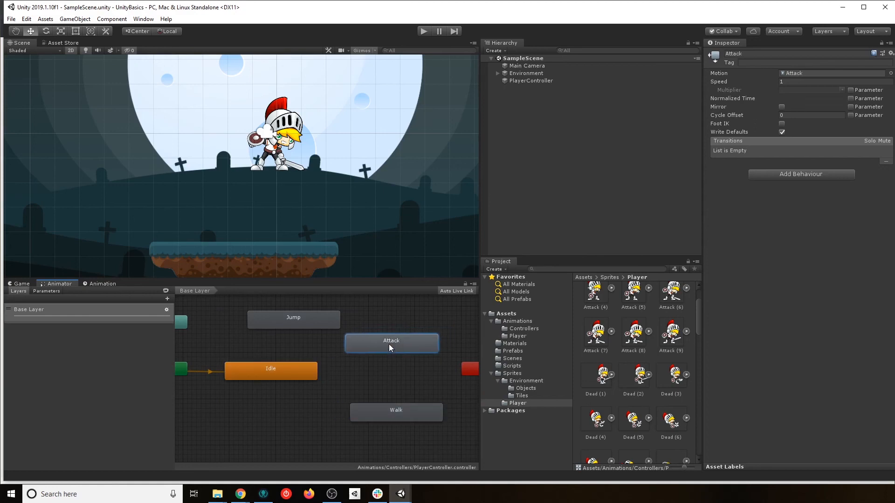
left_click_drag(299, 317, 277, 312)
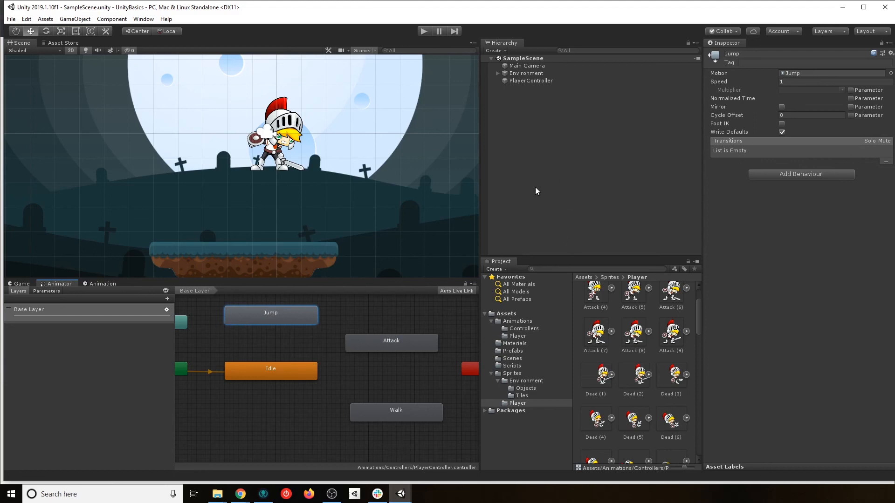
- Make a prefab of PlayerController in the Prefabs folder and save the scene
left_click(531, 82)
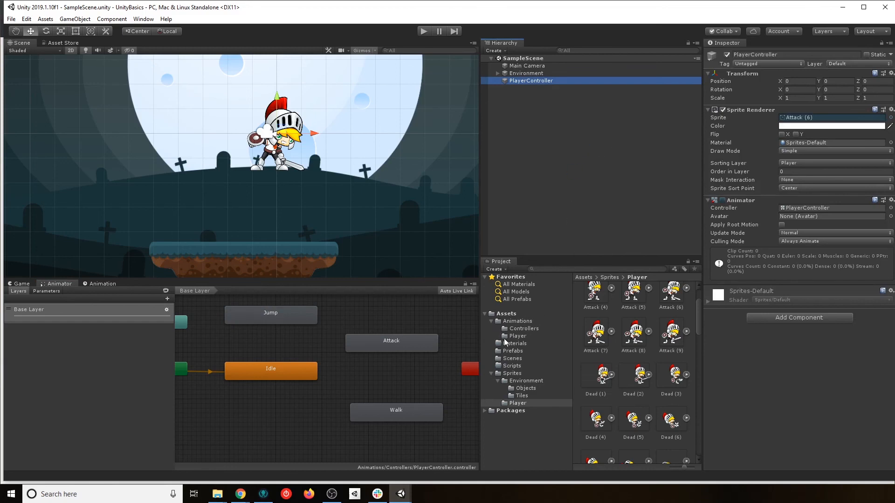
left_click(516, 352)
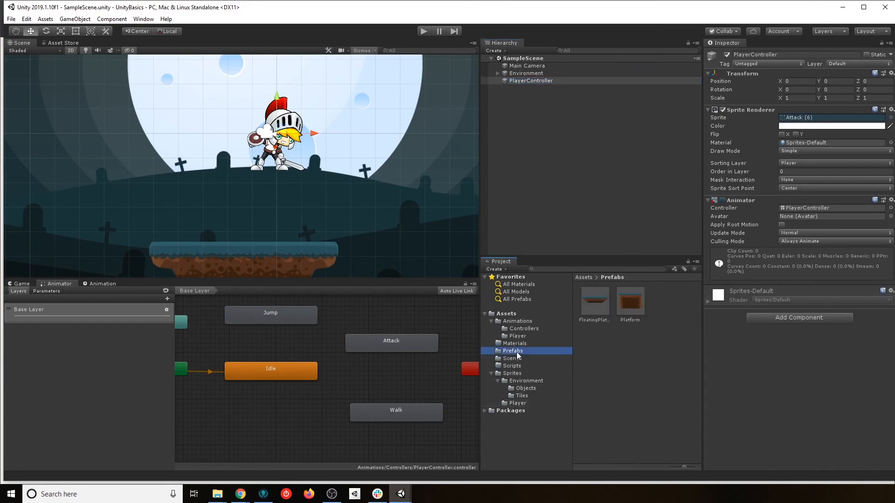
left_click_drag(519, 81, 665, 320)
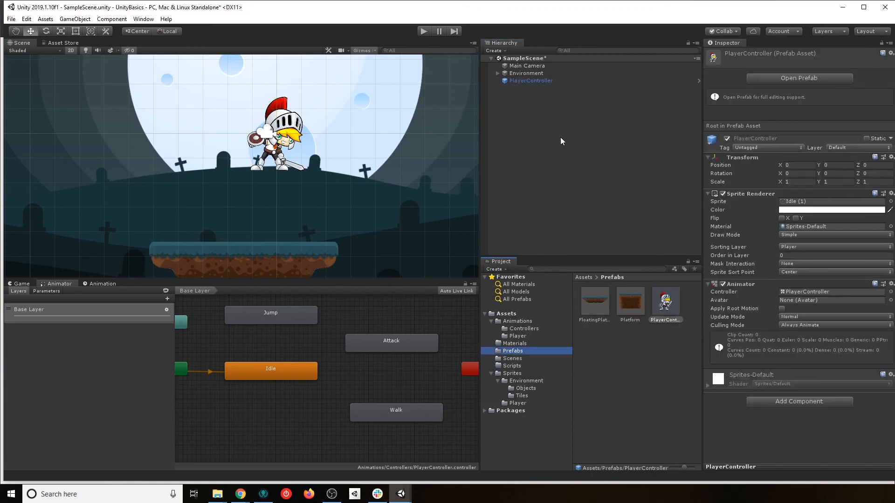
left_click(550, 82)
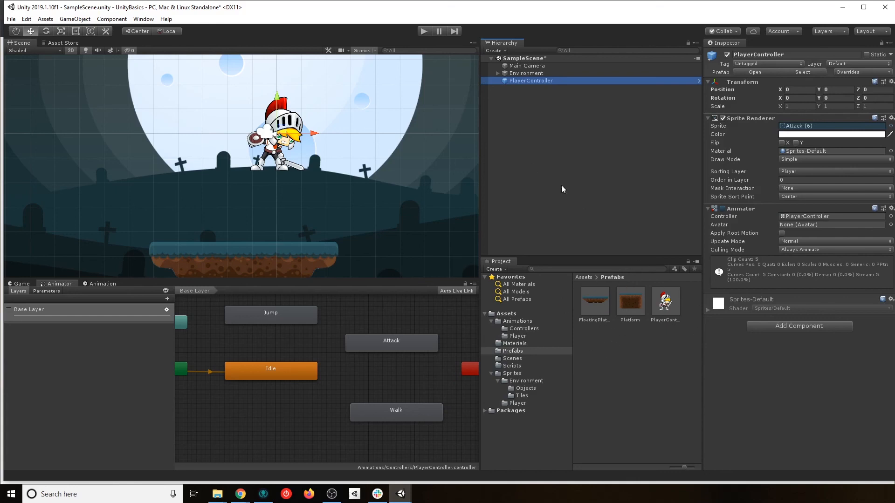
key("ctrl+s")
- Switch to GitKraken and examine the unstaged changes in the Scenes and Animations folders
left_click(264, 494)
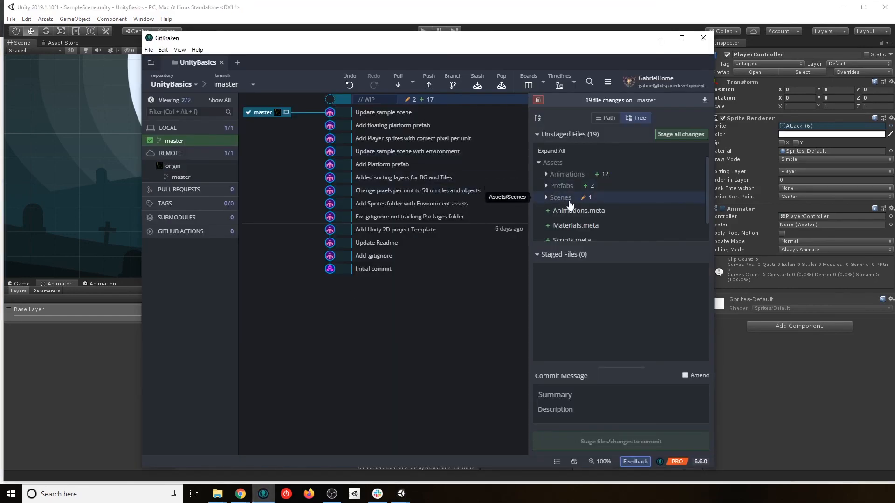
scroll(617, 212, "down", 1)
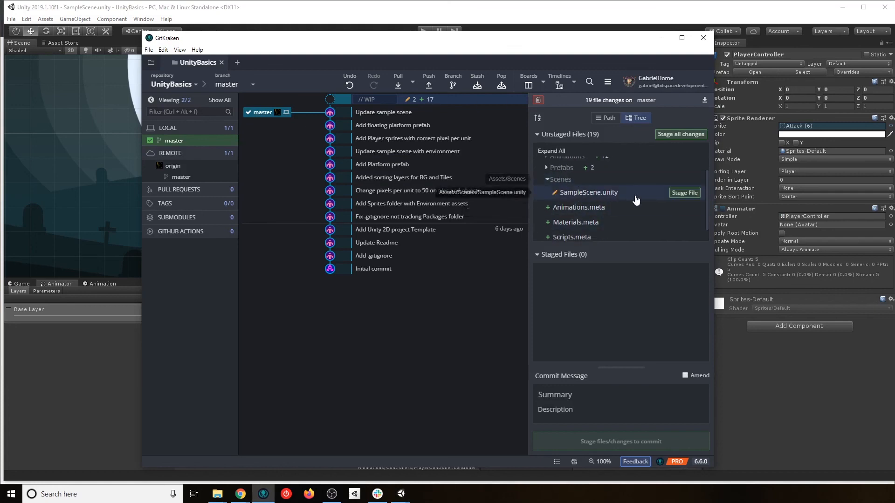
scroll(569, 180, "up", 1)
left_click(575, 180)
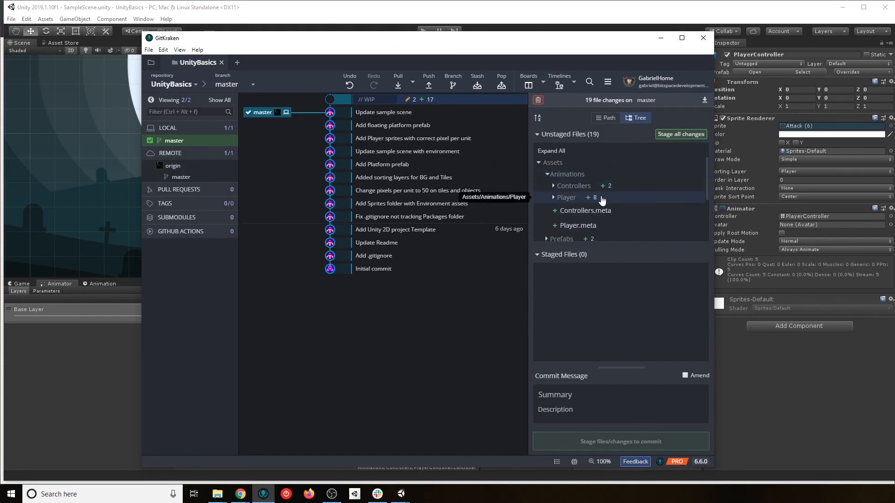
scroll(605, 196, "down", 3)
scroll(600, 195, "up", 2)
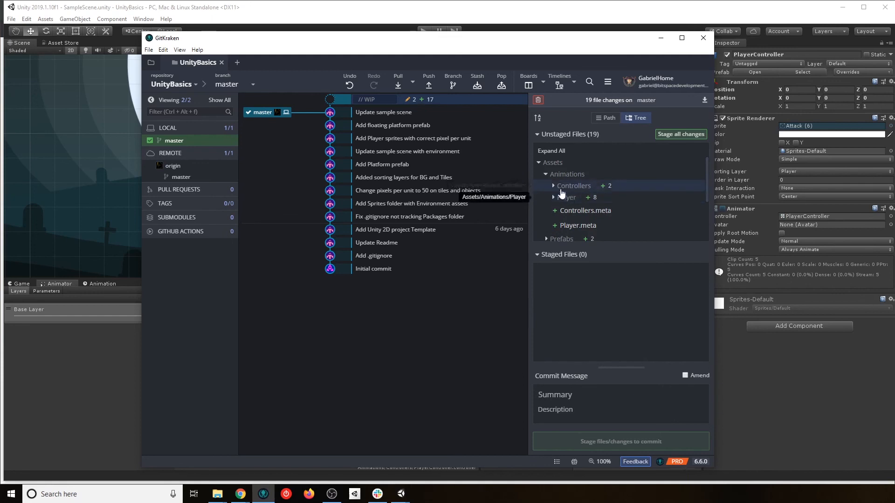
left_click(565, 195)
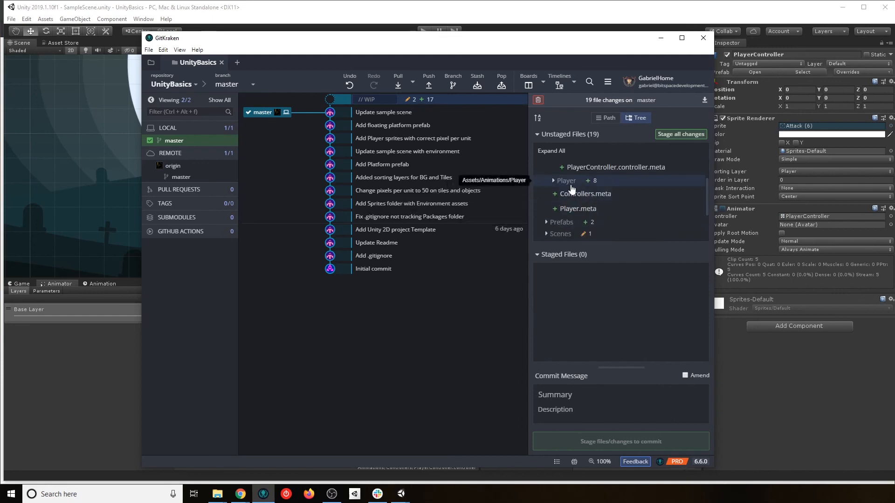
left_click(565, 187)
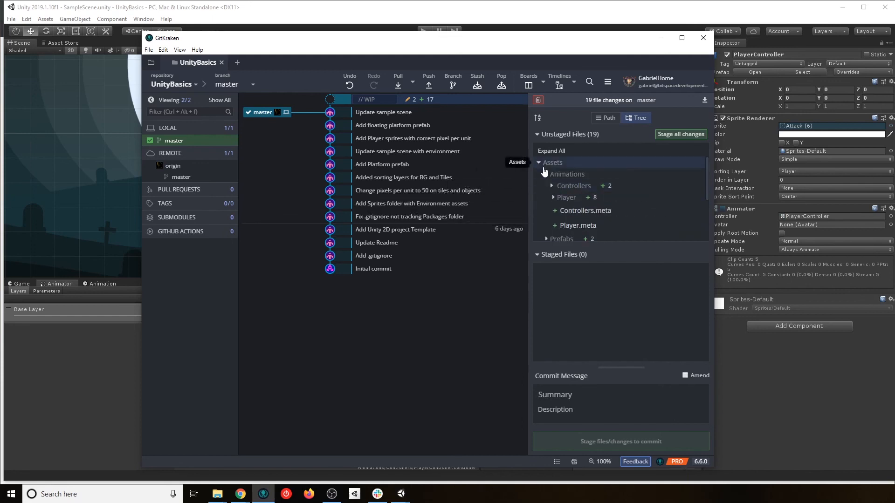
- Stage the whole Animations folder together with Animations.meta
left_click(566, 175)
right_click(566, 175)
left_click(587, 180)
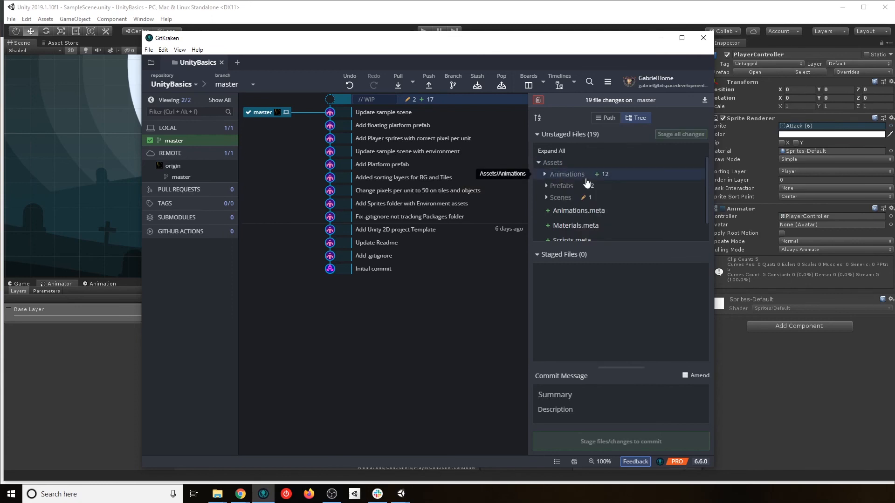
left_click(682, 193)
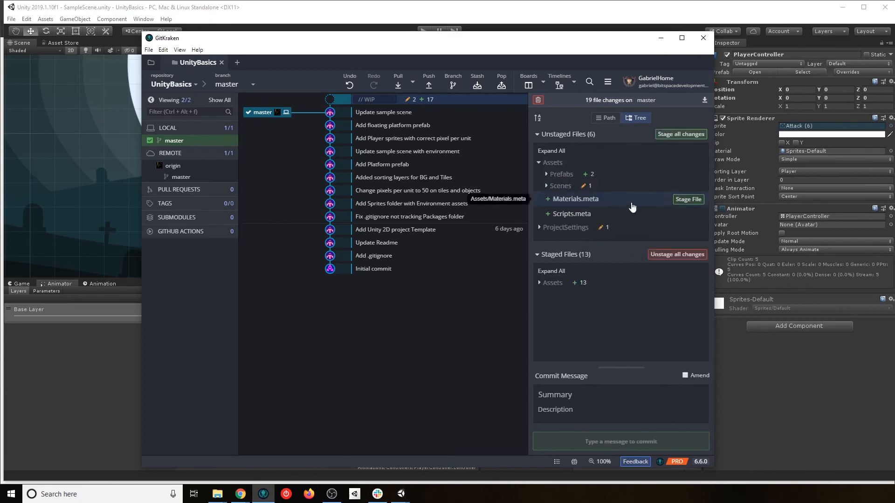
scroll(634, 215, "down", 1)
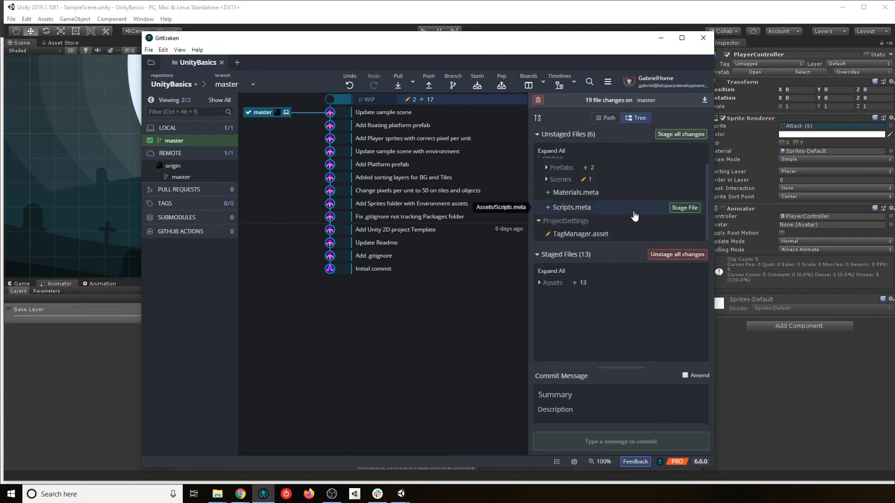
- Commit the staged files as "Add animator controller and animations for player" with the description "Add Idle, Walk, Jump and attack animations"
left_click(566, 394)
type("Add ")
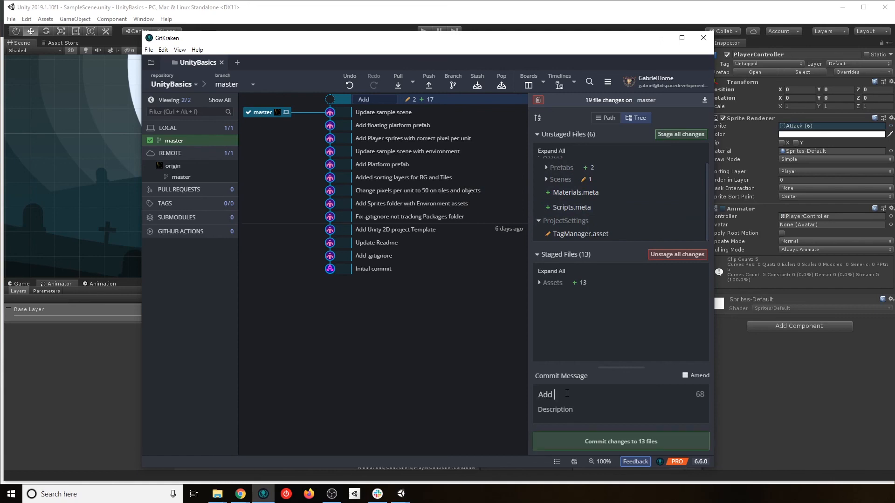
type("animator contro")
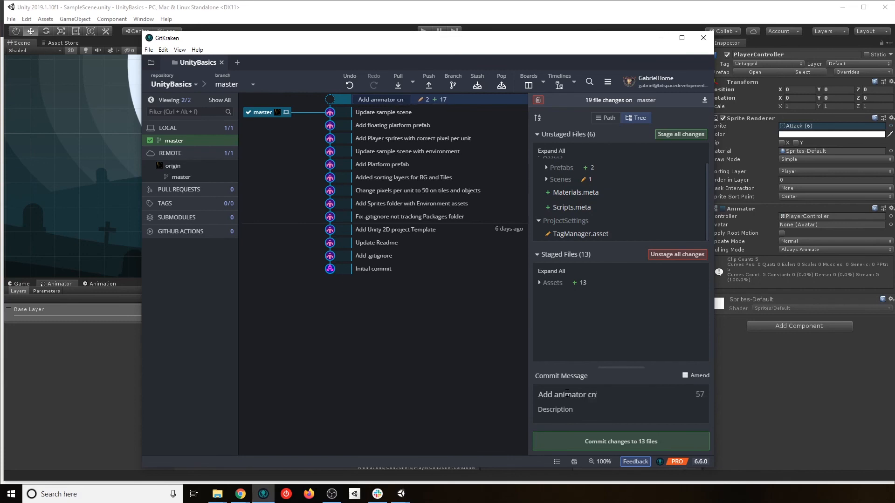
type("ller a")
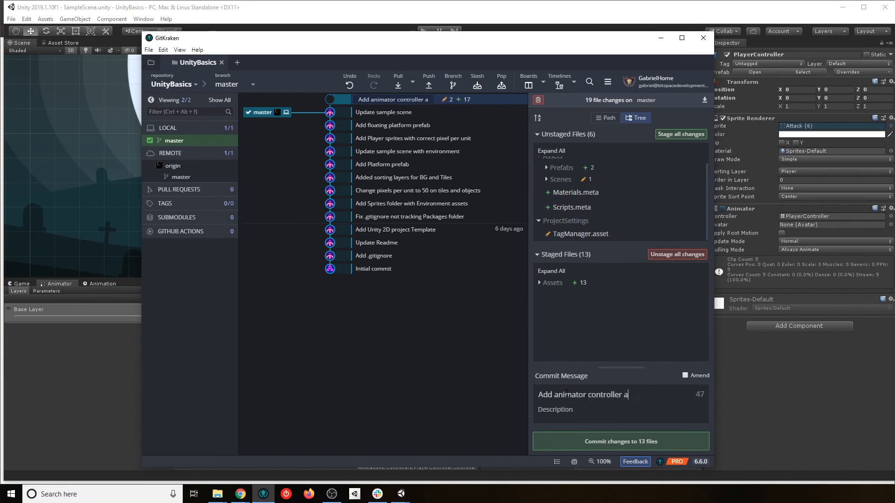
type("nd animat")
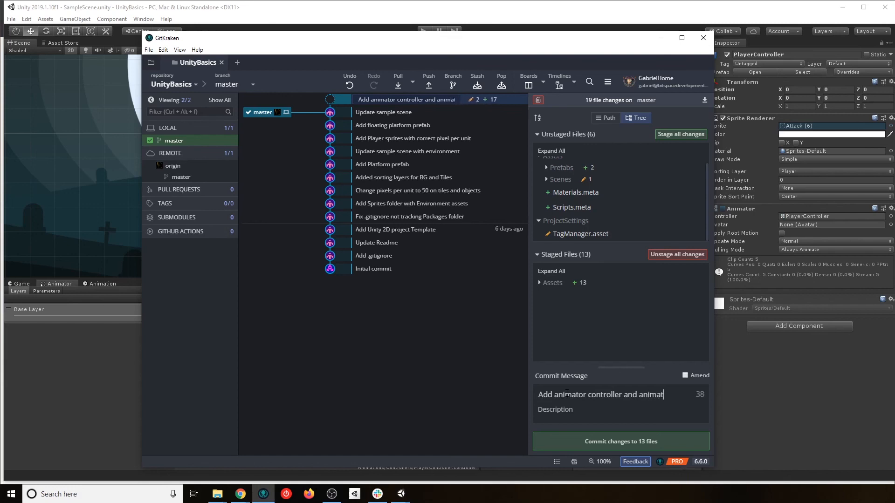
type("ions for player")
key("Tab")
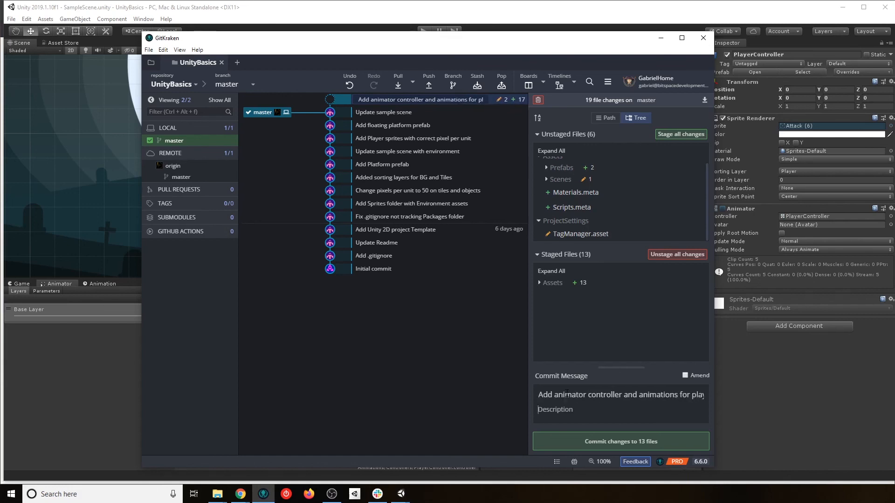
type("Add Idle. ")
type("Walk, Jump and atttck animations")
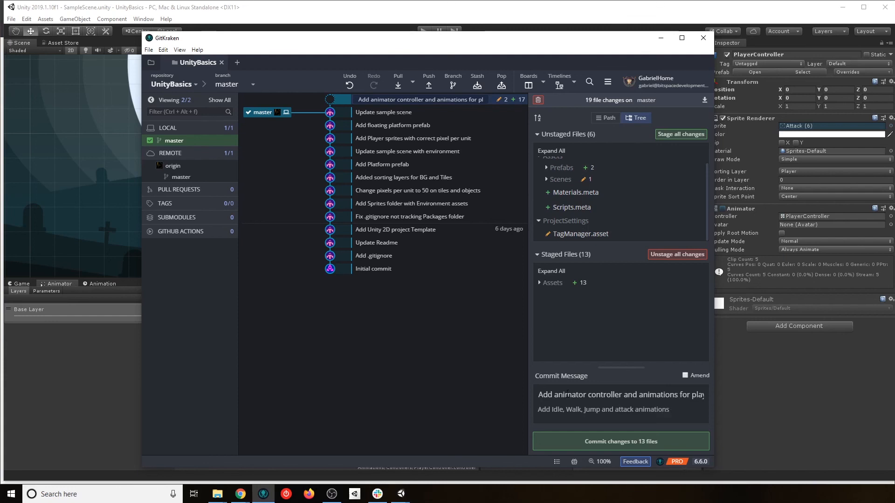
scroll(617, 203, "up", 1)
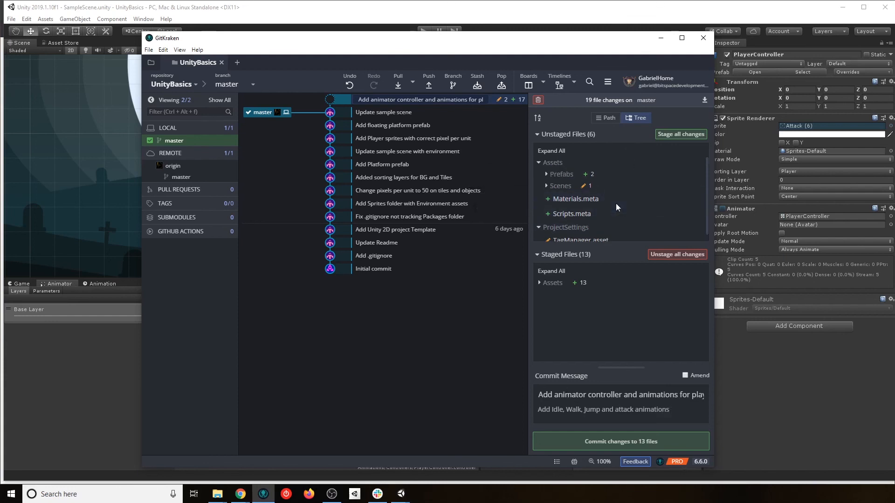
left_click(612, 446)
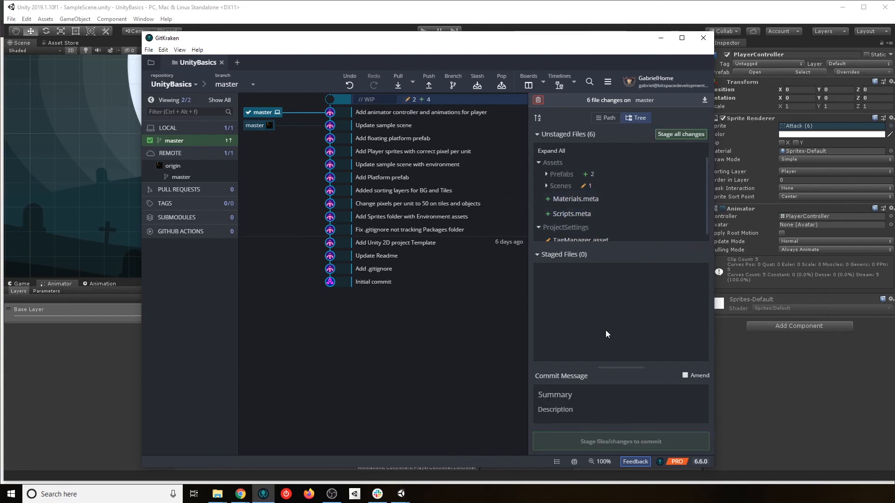
left_click(562, 173)
left_click(685, 187)
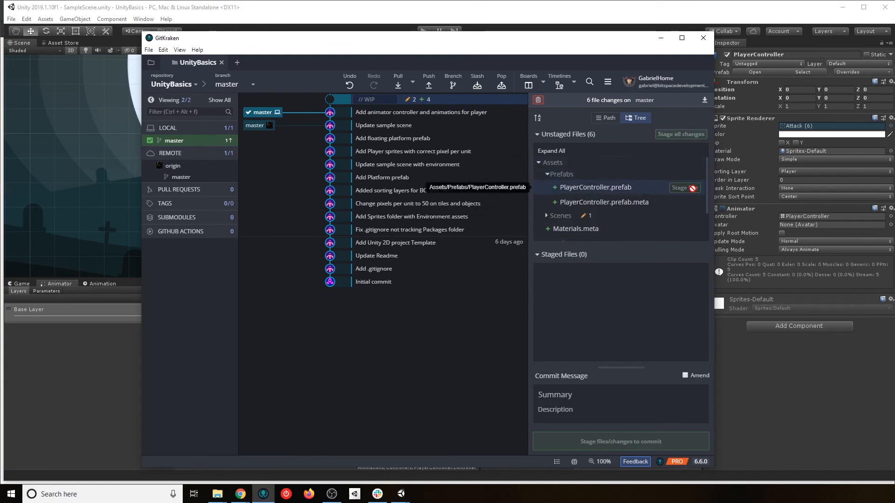
left_click(684, 189)
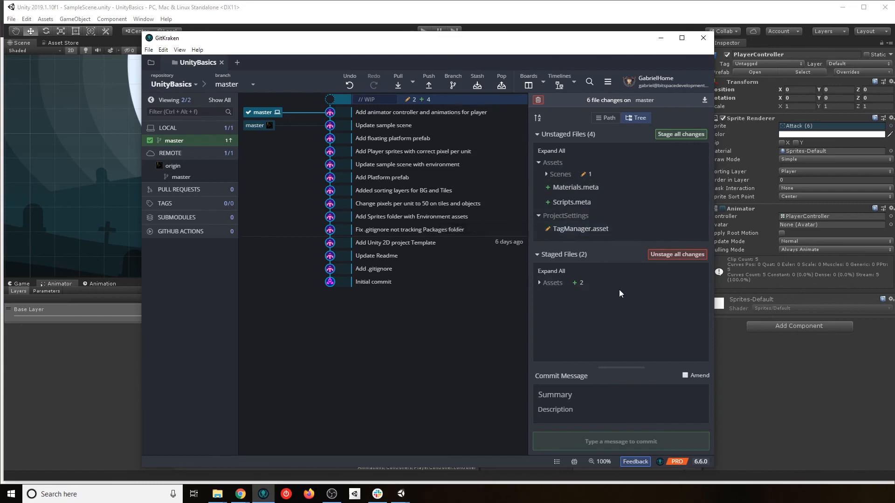
left_click(682, 262)
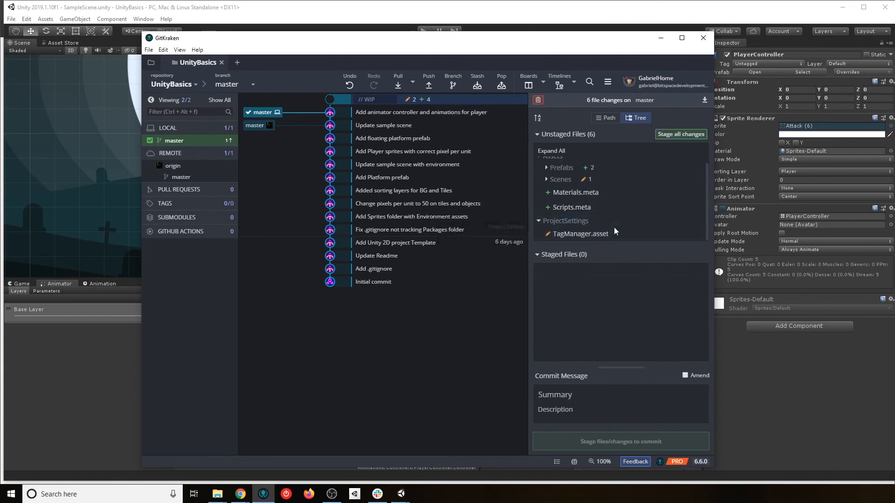
- Stage TagManager.asset and commit it with the summary "Add player sorting layer"
left_click(685, 235)
type("Add player sorting ")
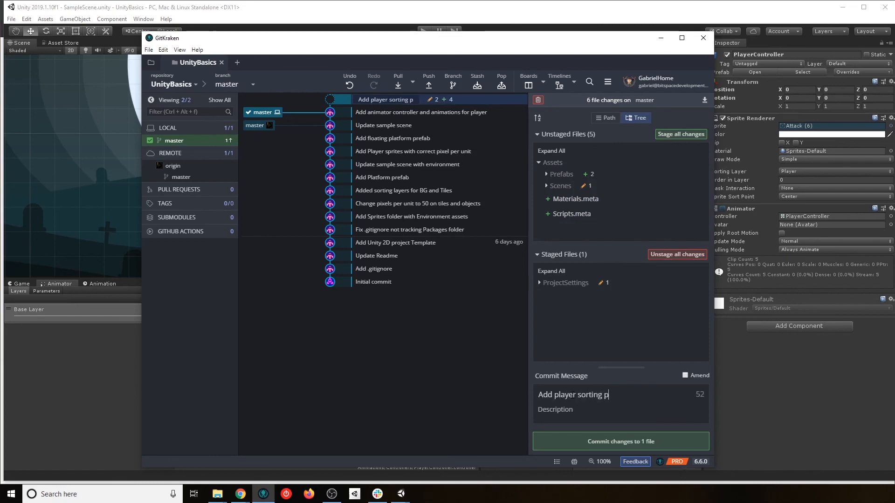
type("layer")
left_click(577, 445)
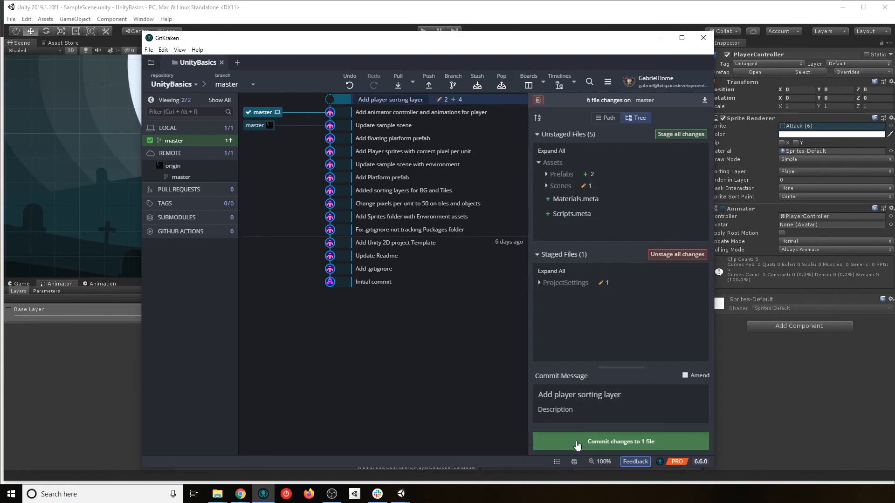
- Stage PlayerController.prefab and its meta file, and commit them as "Add player prefab with sprites and animations"
left_click(565, 176)
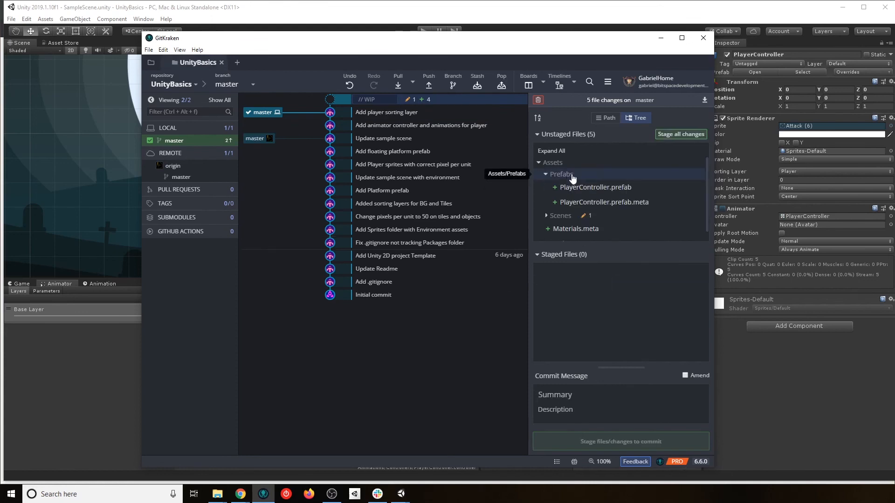
left_click(687, 190)
left_click(686, 189)
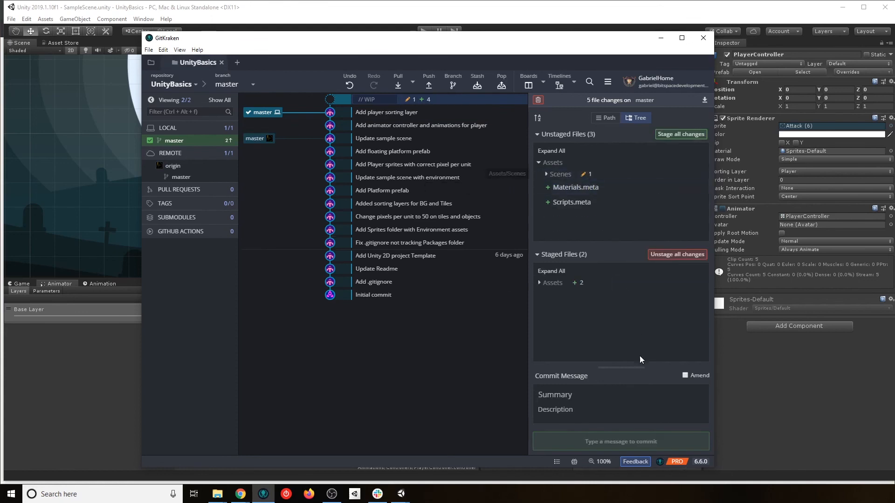
type("Add ")
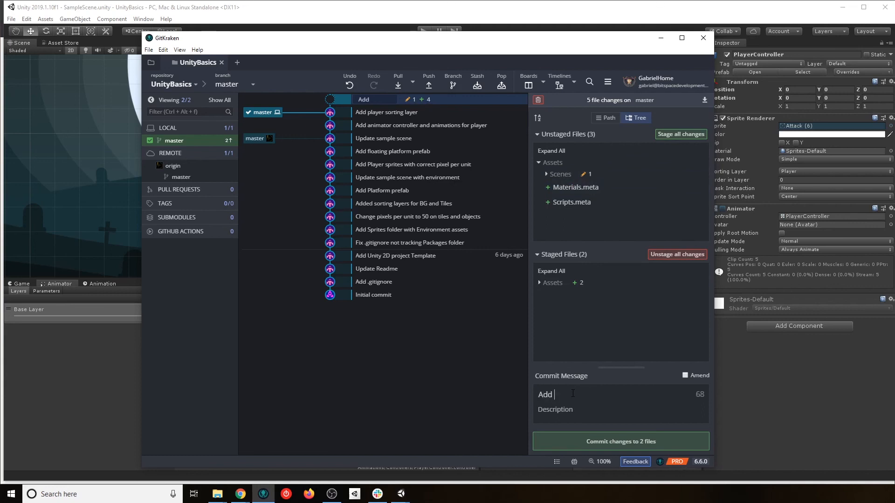
type("player pref")
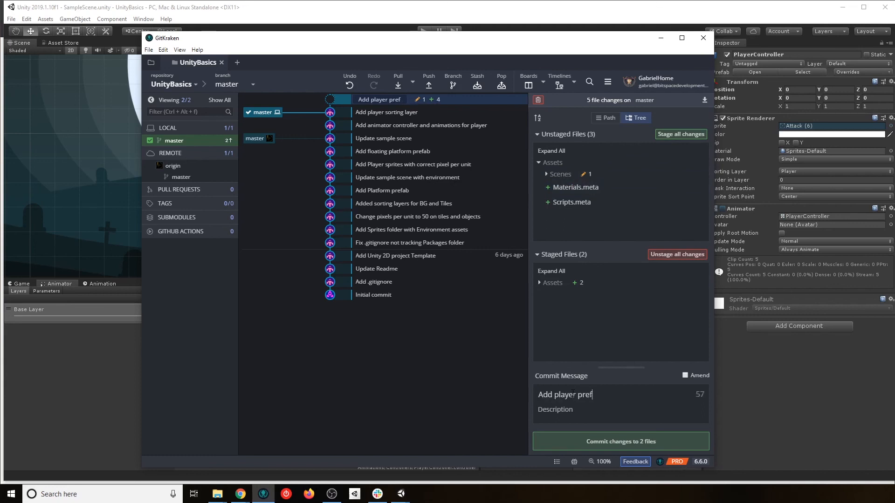
type("ab with sprite")
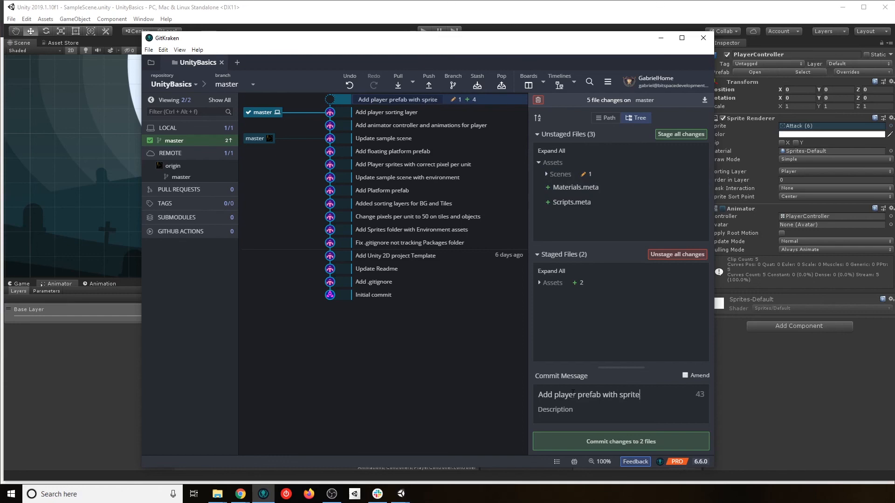
type("s and animations")
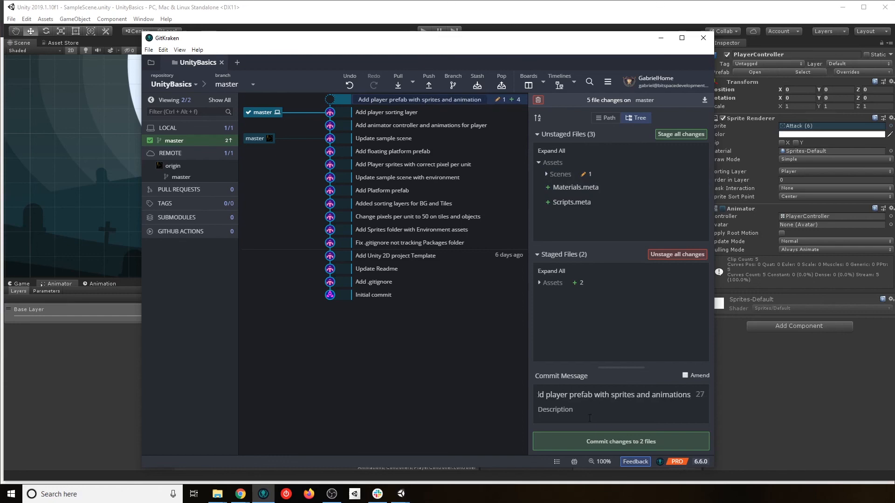
left_click(586, 441)
- Stage SampleScene.unity, commit it with the summary "Add player prefab", and push master to origin
left_click(562, 175)
left_click(689, 186)
left_click(582, 389)
type("Add player prefab")
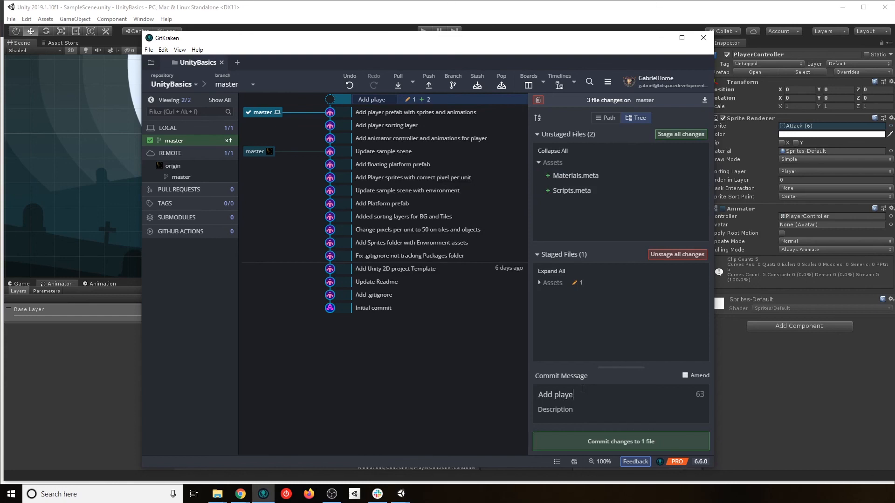
left_click(592, 438)
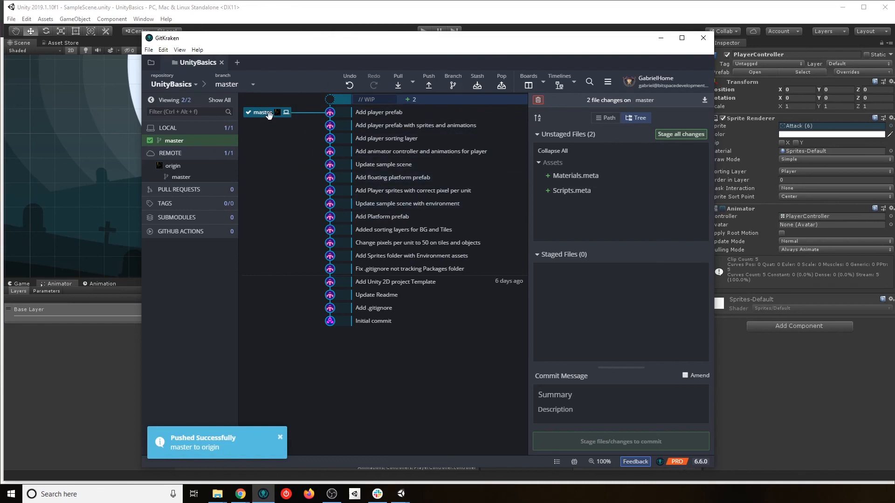
- Switch back to Unity, show the Sprites folder with the Animations folder collapsed, and deselect PlayerController
left_click(239, 6)
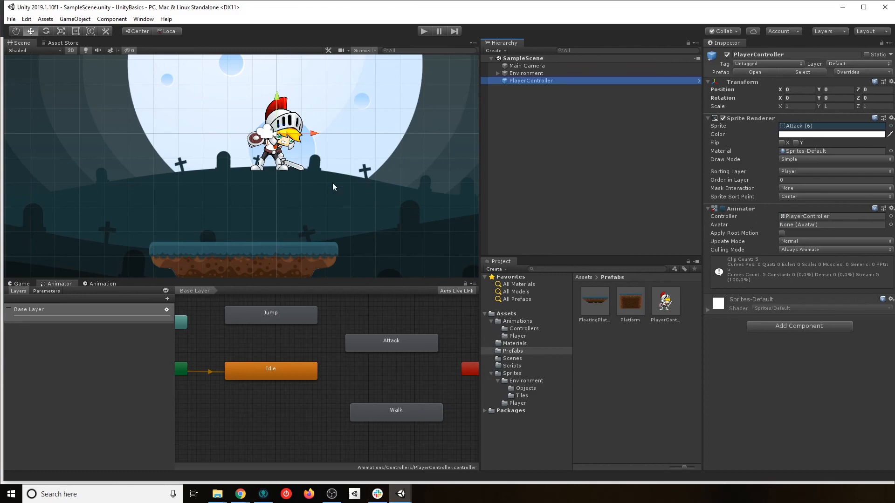
left_click(512, 373)
left_click(525, 381)
left_click(512, 374)
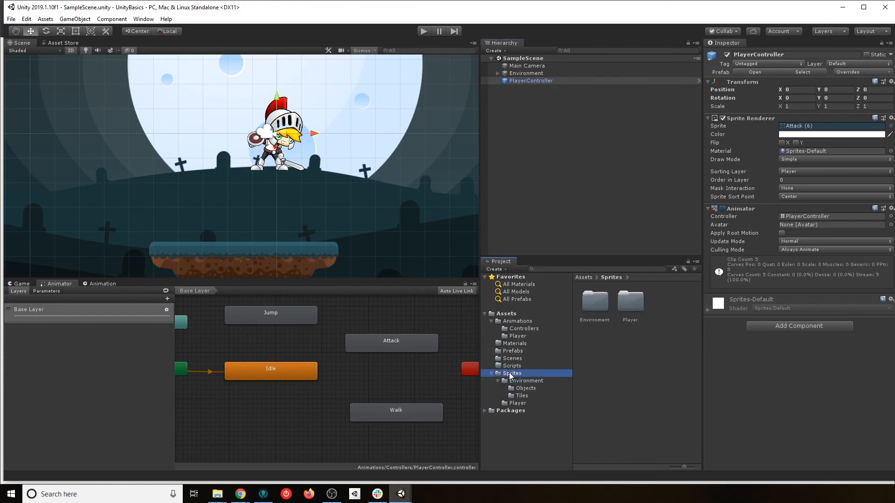
left_click(491, 322)
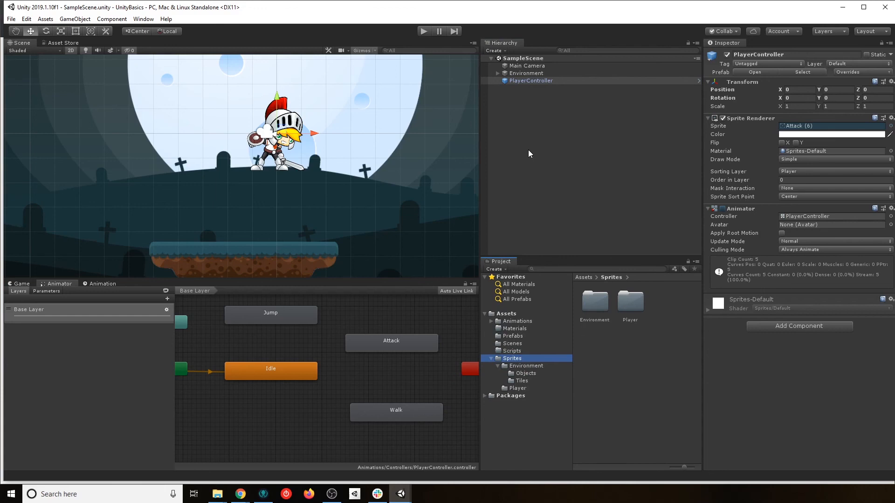
left_click(529, 119)
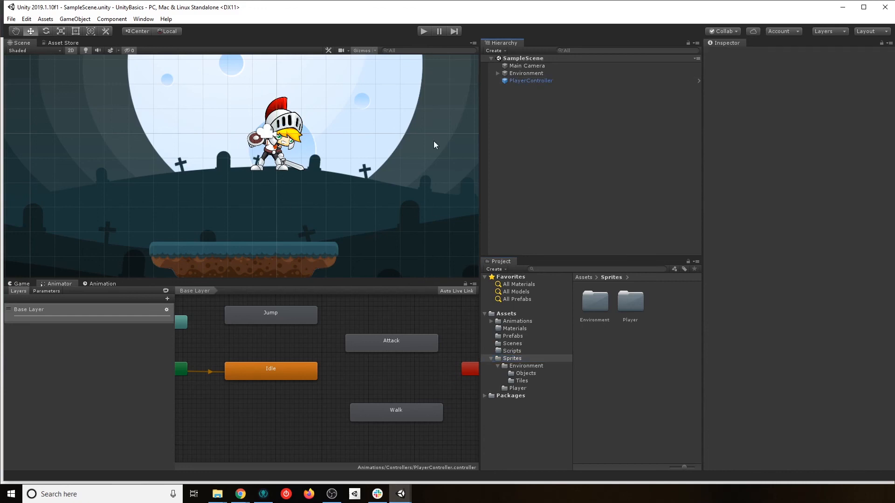
scroll(330, 186, "down", 5)
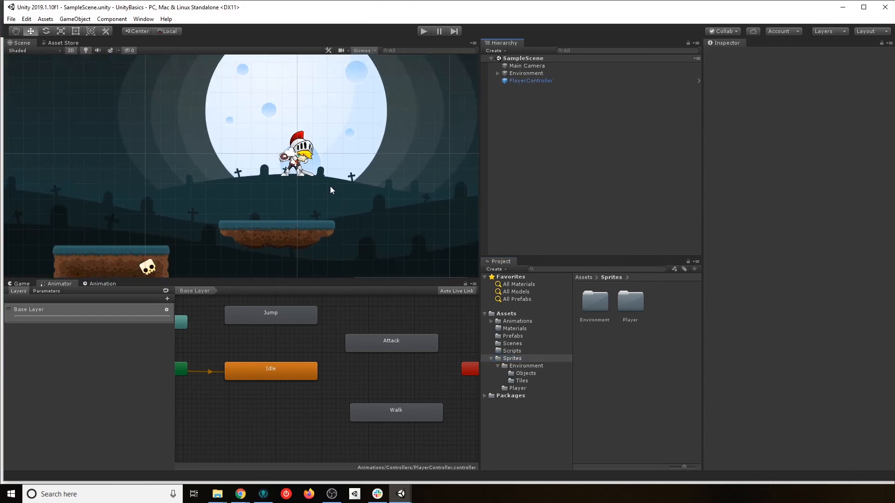
scroll(340, 211, "down", 5)
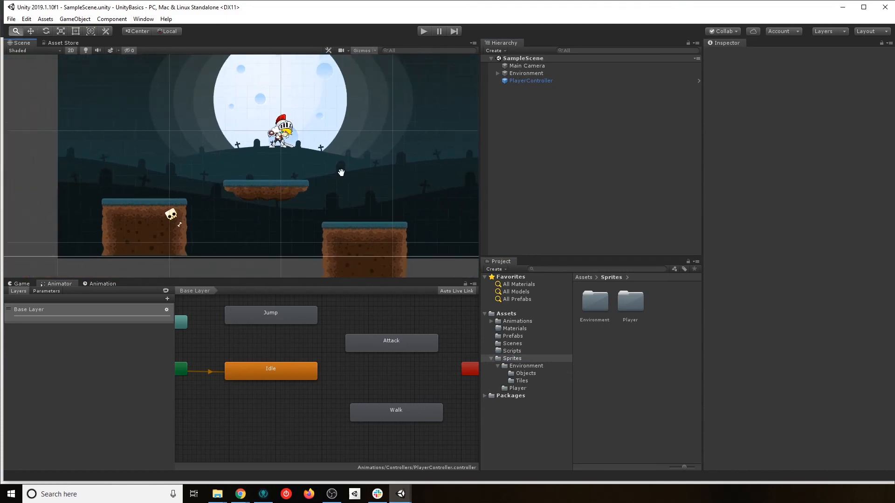
scroll(317, 214, "up", 2)
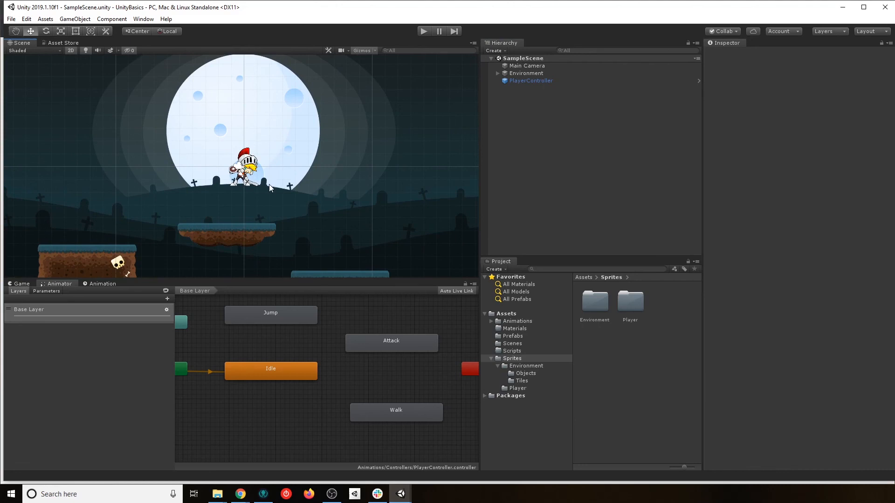
scroll(231, 183, "up", 3)
scroll(232, 182, "up", 3)
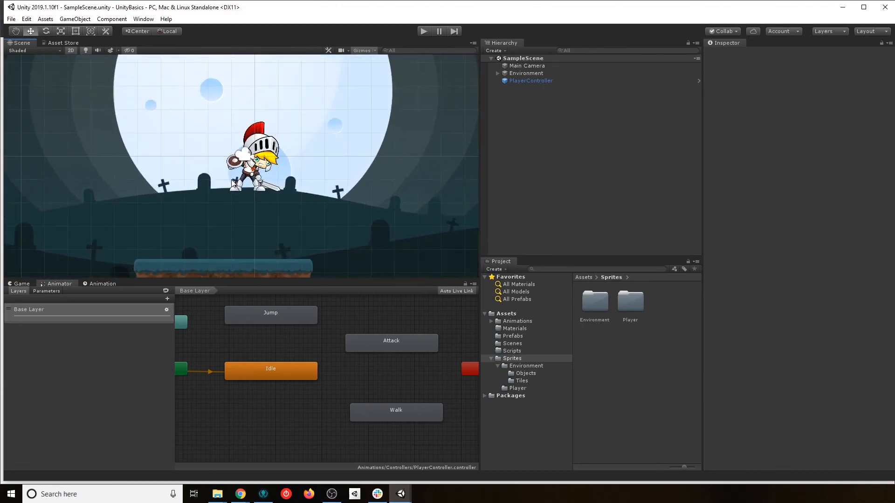
scroll(326, 194, "down", 5)
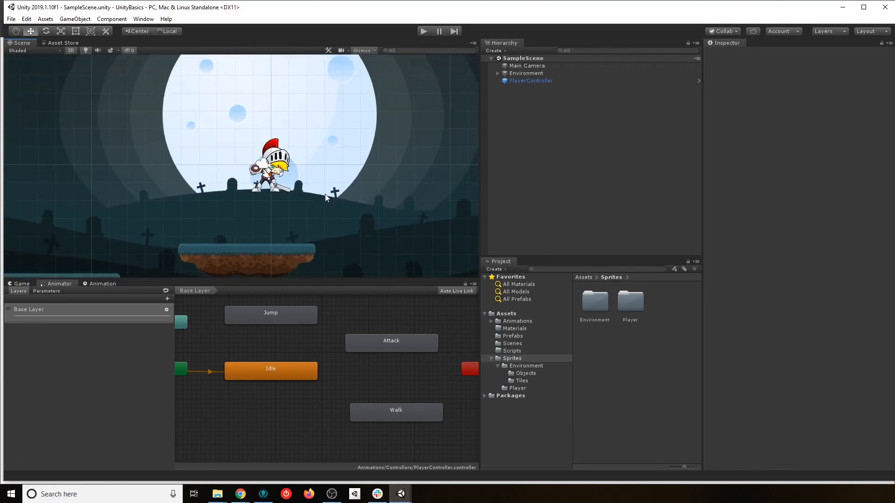
middle_click_drag(366, 186, 345, 185)
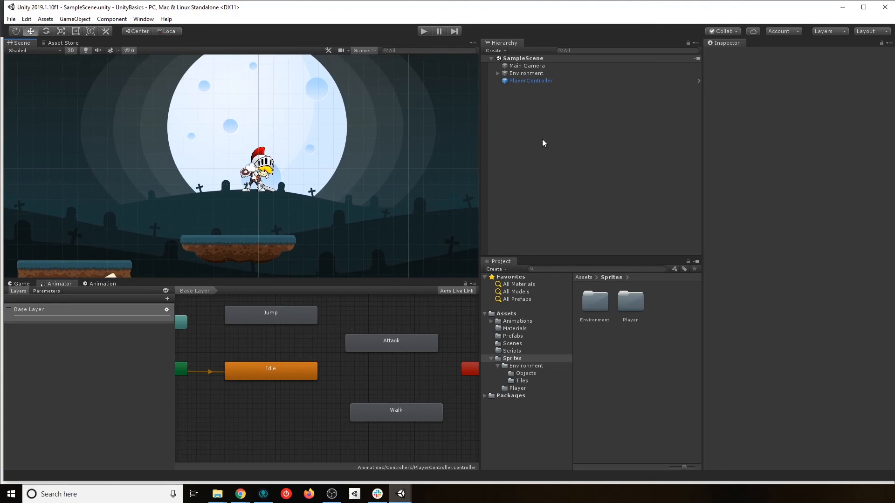
- Show the contents of the Scripts folder and select the PlayerController object in the scene
left_click(513, 351)
left_click(515, 344)
left_click(519, 352)
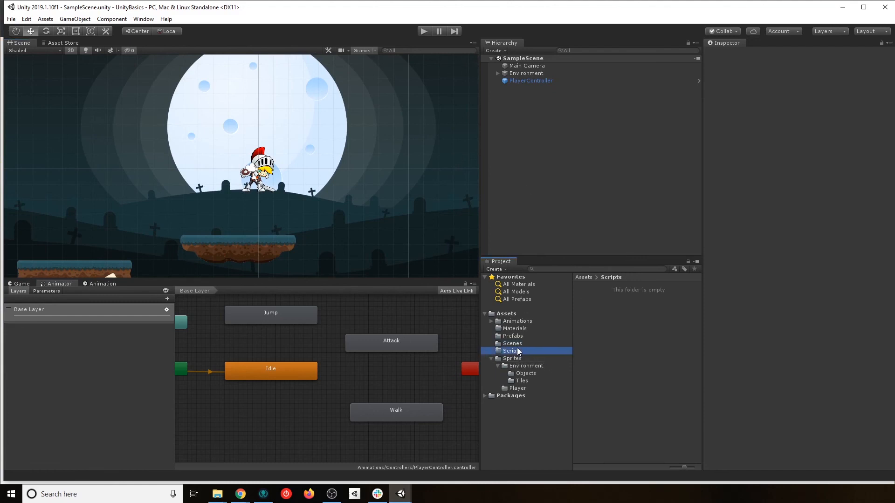
left_click(532, 82)
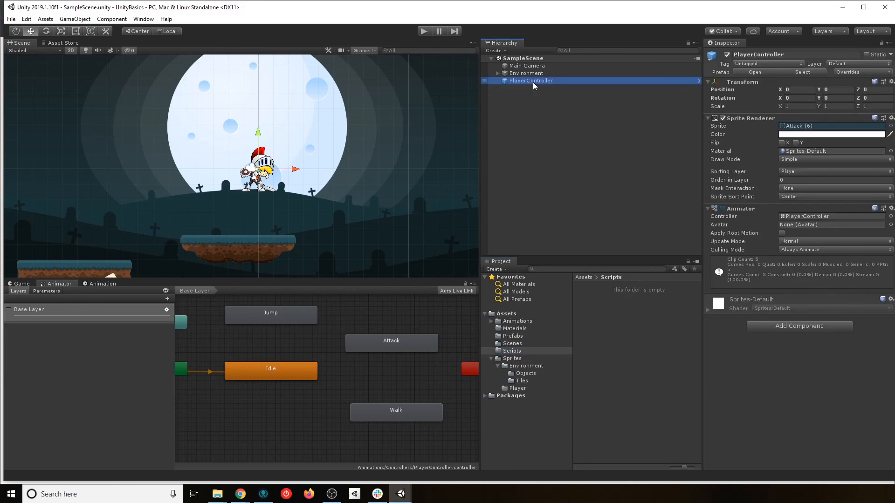
scroll(245, 199, "up", 4)
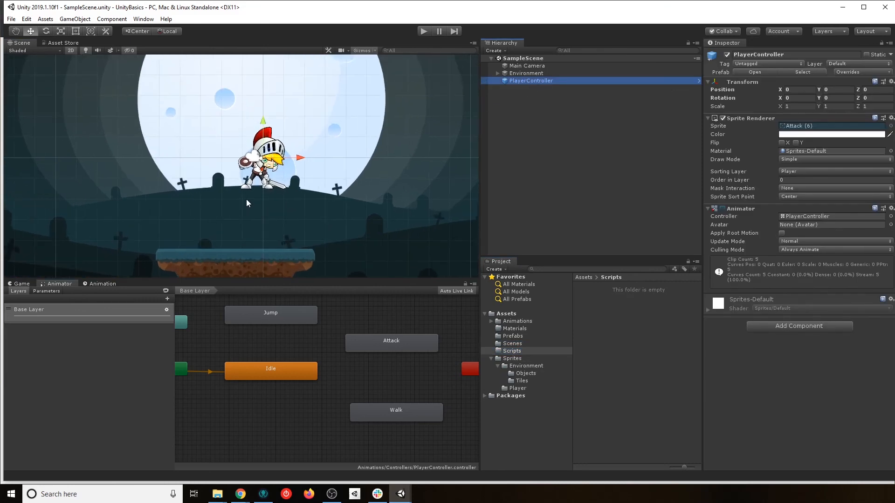
middle_click_drag(297, 172, 263, 201)
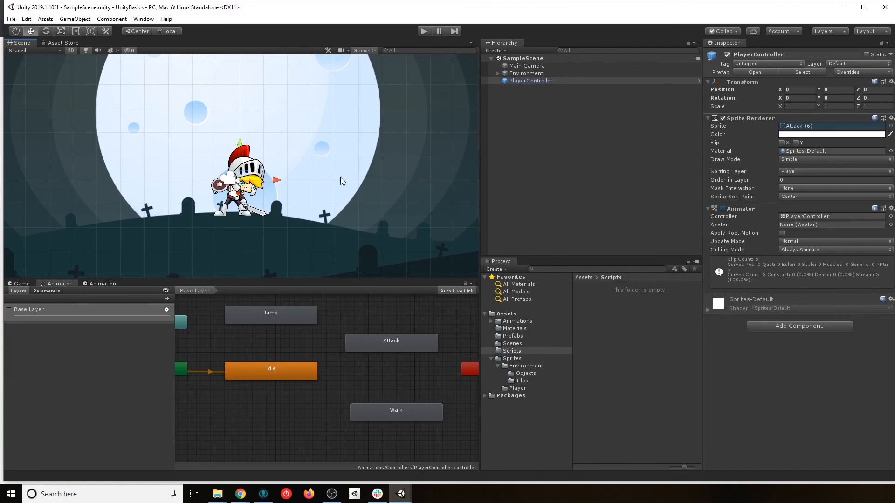
- Put PlayerController in its Idle pose by previewing the Idle animation clip, and bring up the Game view
left_click(530, 74)
left_click(532, 81)
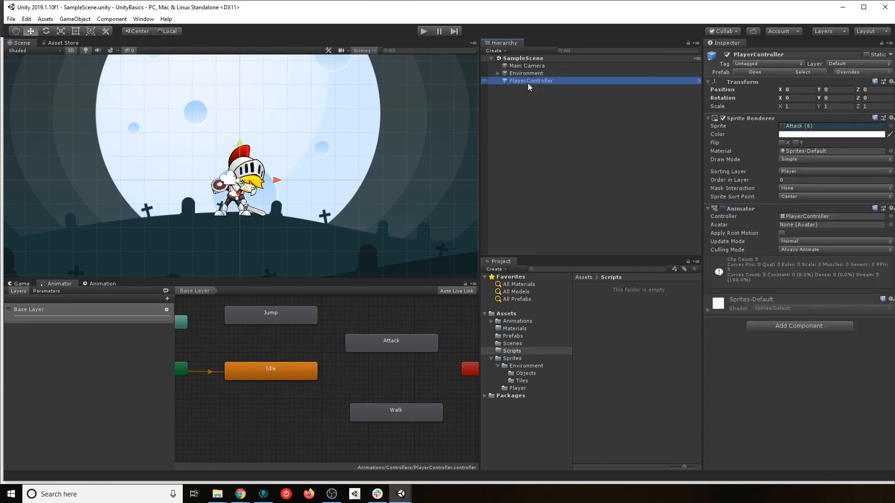
left_click(99, 283)
left_click(41, 301)
left_click(42, 320)
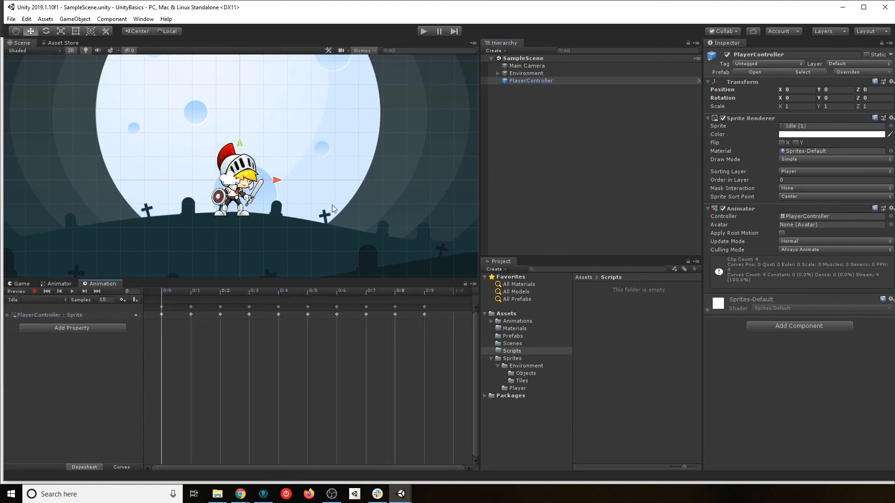
left_click(21, 286)
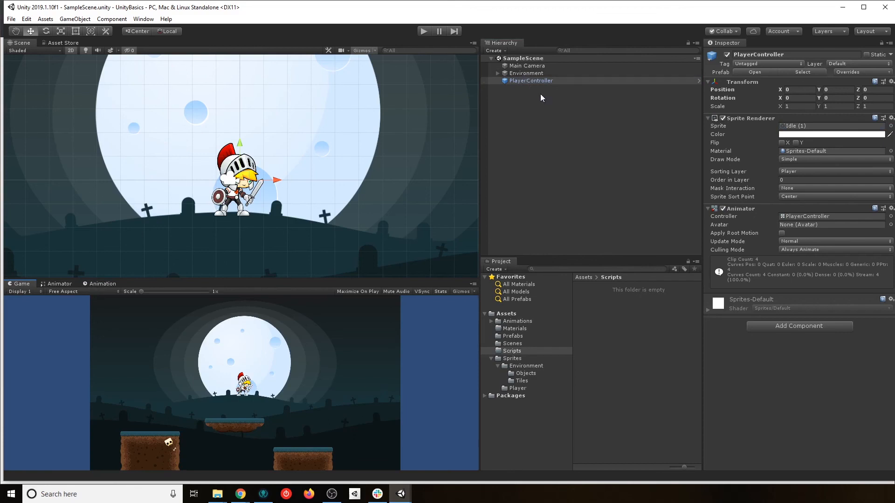
- Add a Box Collider 2D component to PlayerController
scroll(247, 209, "up", 1)
scroll(241, 206, "up", 2)
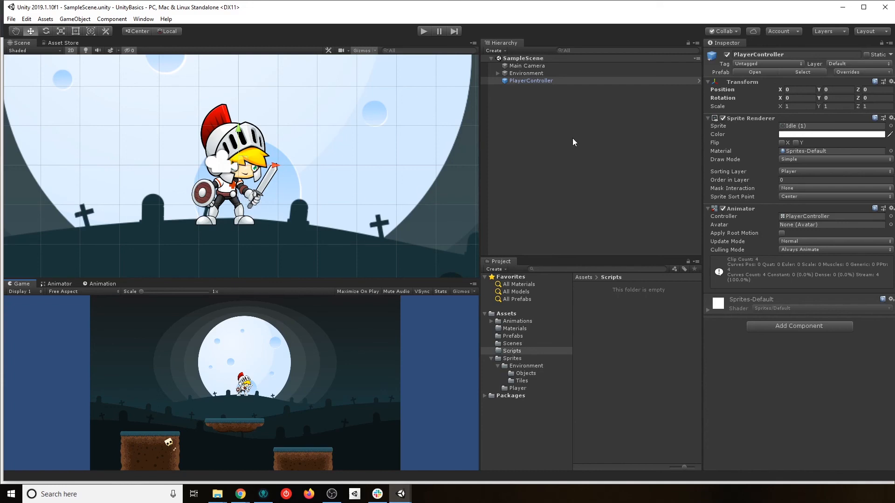
left_click(798, 326)
type("box")
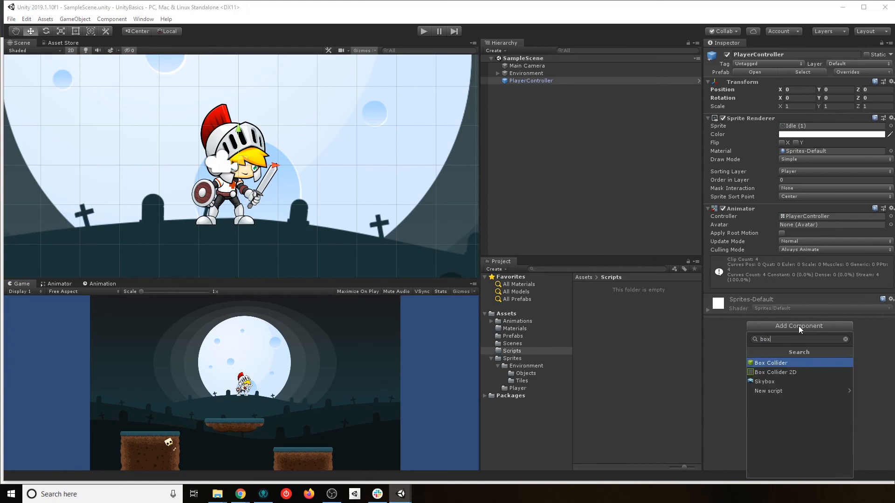
key("Down")
key("Return")
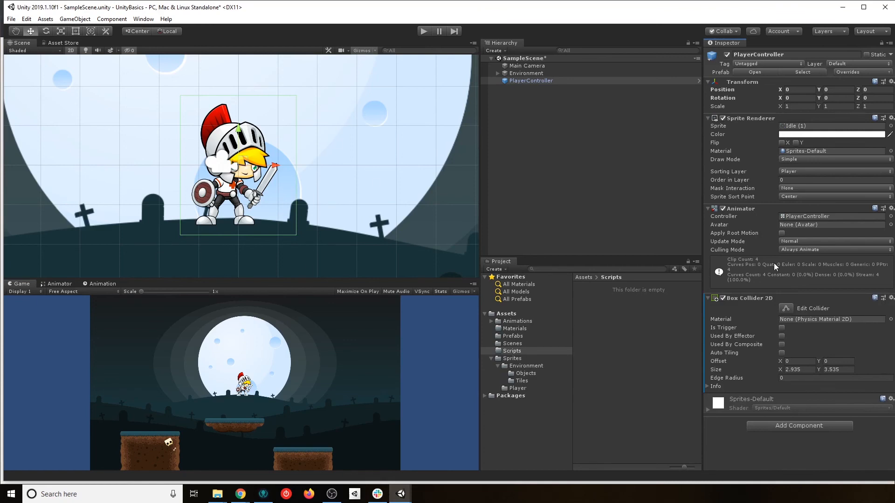
- Fit the Box Collider 2D around the knight's body, with size about 1.48 by 2.60 and offset about -0.33, -0.21
left_click(786, 308)
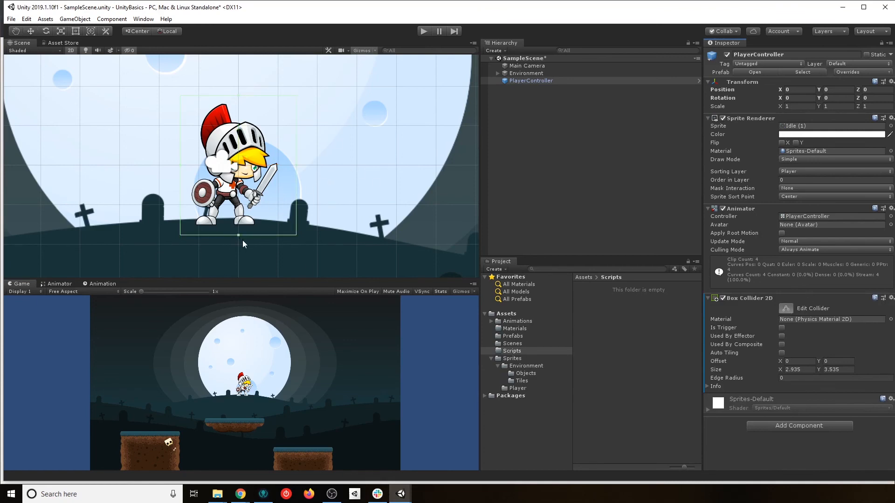
left_click_drag(238, 236, 239, 226)
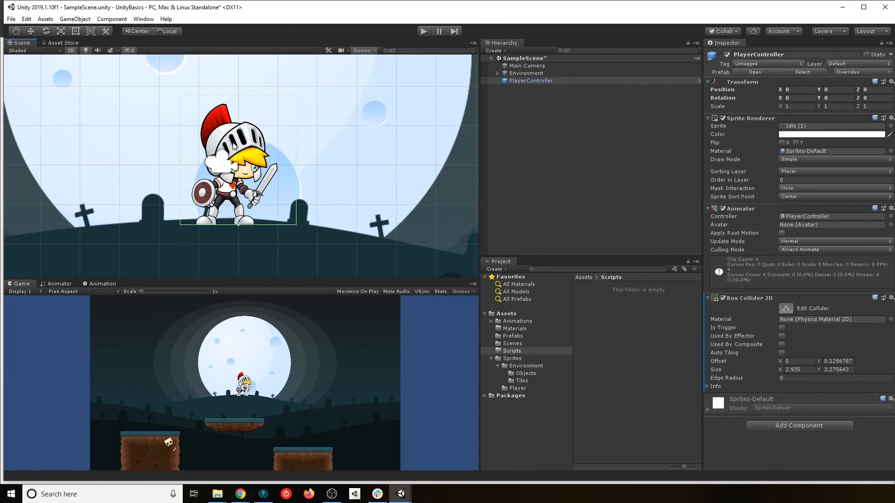
scroll(234, 144, "up", 1)
middle_click_drag(234, 143, 242, 170)
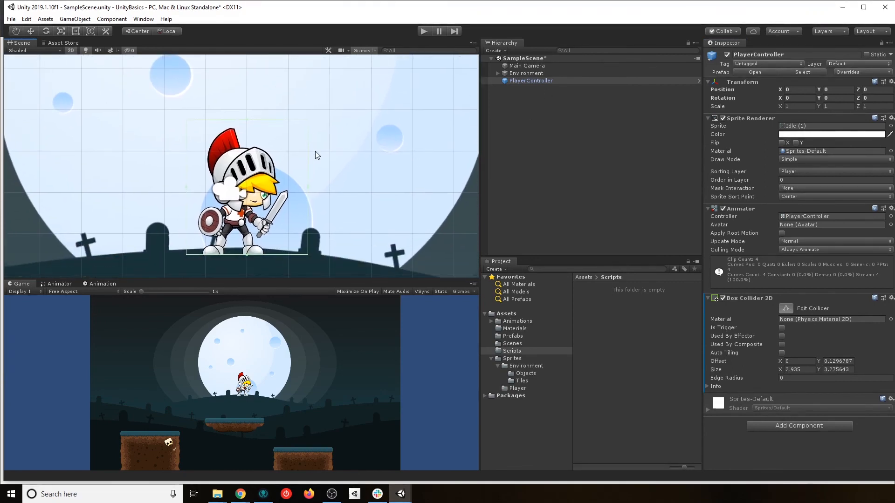
left_click_drag(308, 185, 265, 188)
left_click_drag(186, 186, 201, 189)
left_click_drag(265, 193, 263, 193)
left_click_drag(236, 120, 236, 149)
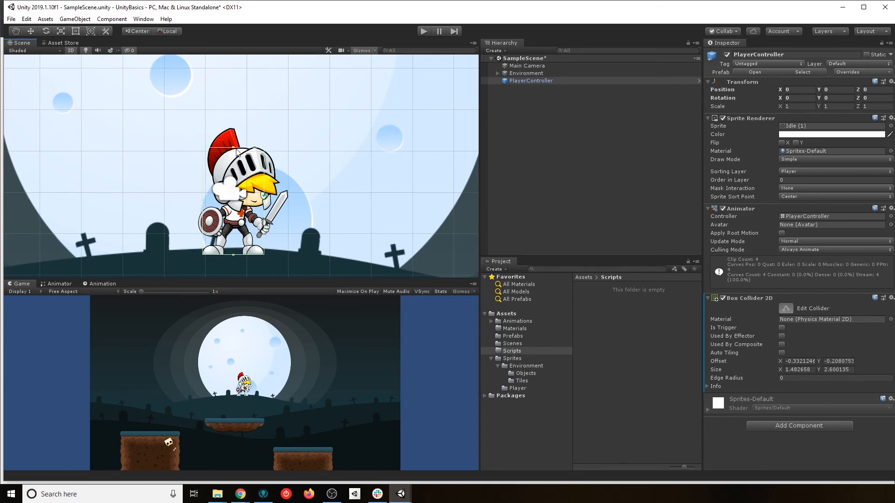
left_click(790, 309)
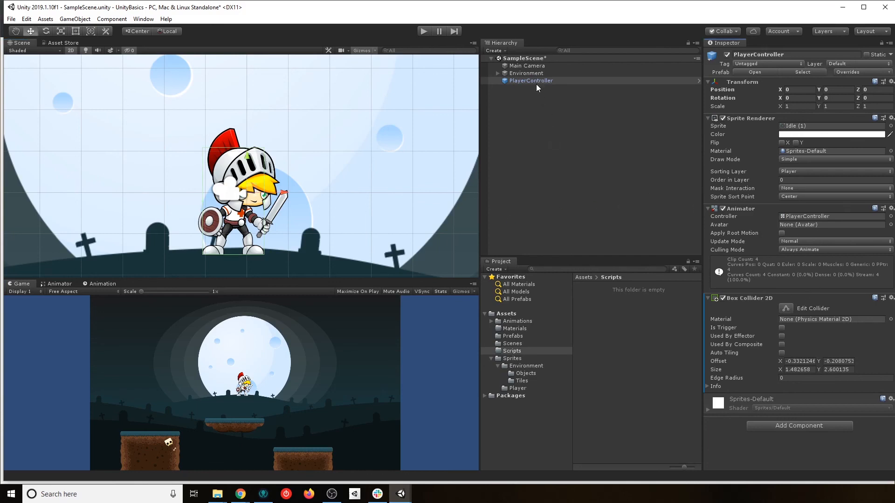
- Show the Prefabs folder and apply all overrides of the PlayerController instance to its prefab
left_click(522, 73)
left_click(524, 81)
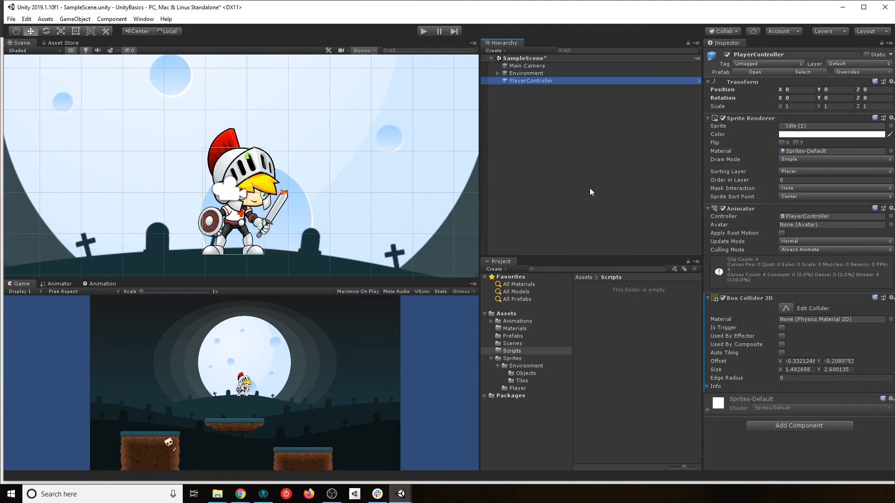
left_click(513, 336)
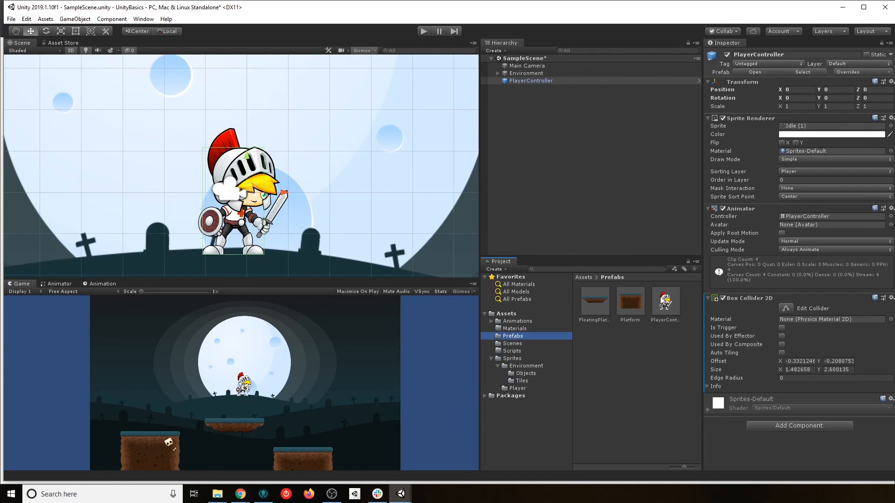
left_click(856, 72)
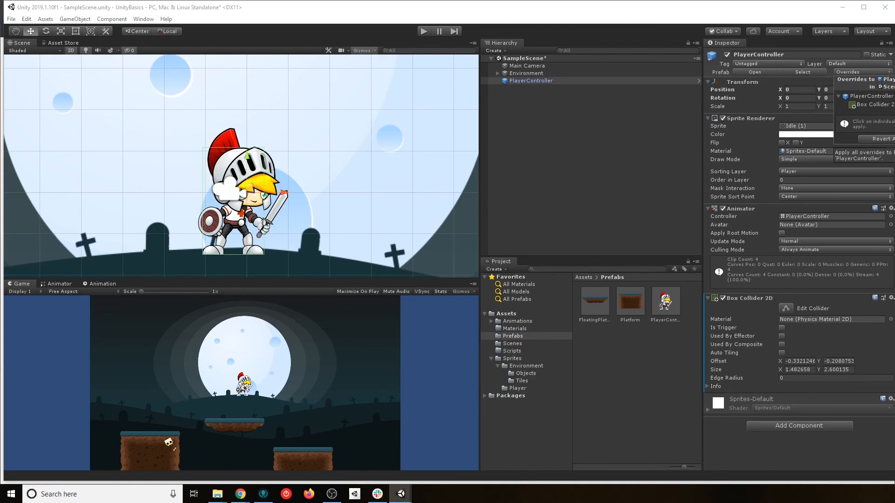
left_click(891, 139)
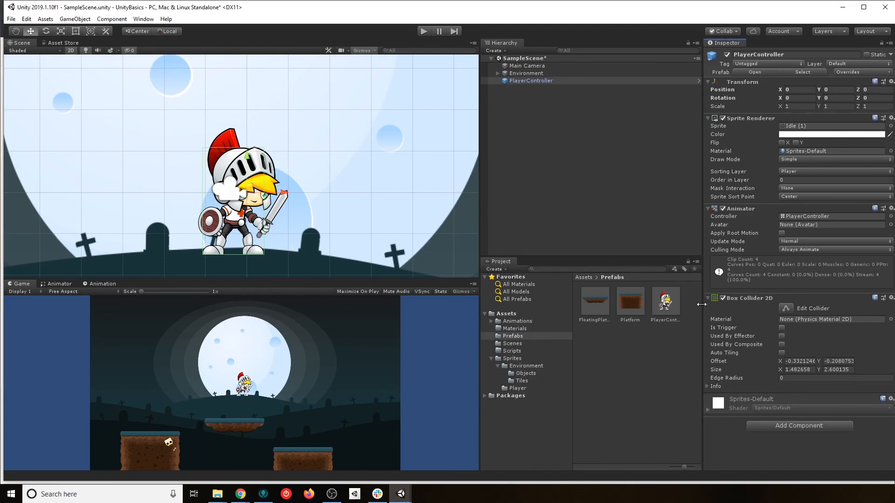
- Check the Box Collider 2D on the PlayerController prefab asset, reselect the scene instance and save the scene
left_click(664, 303)
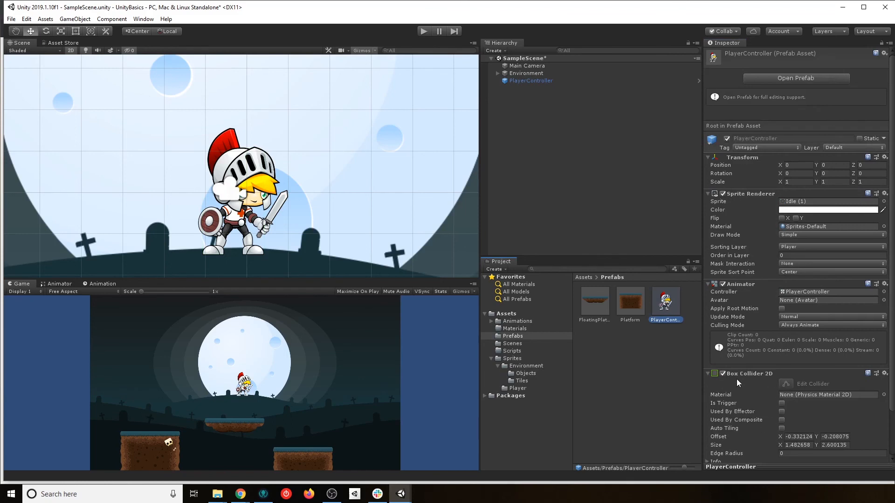
left_click(532, 82)
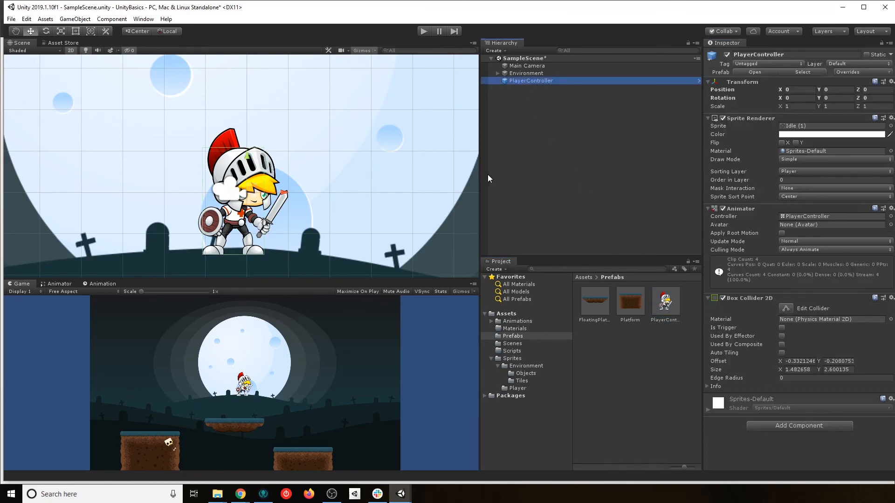
key("ctrl+s")
- Create a C# script named PlayerController in the Scripts folder and open it in Visual Studio
scroll(241, 212, "down", 3)
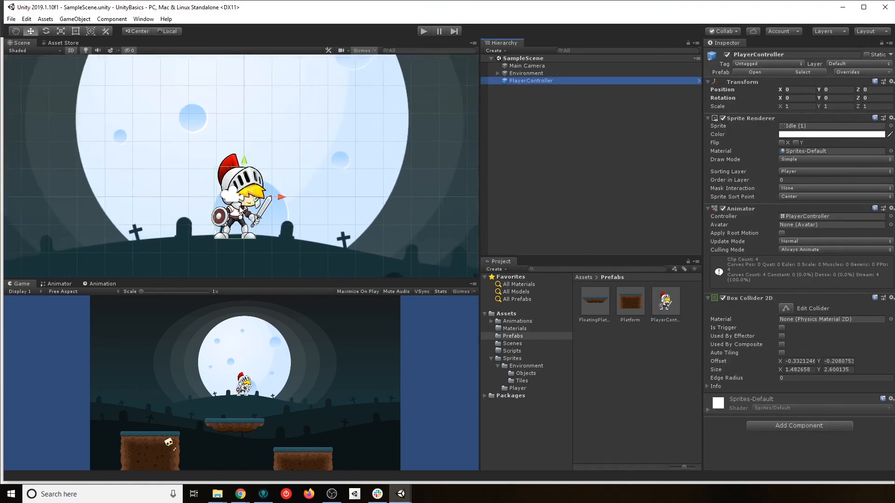
scroll(263, 195, "down", 5)
middle_click_drag(305, 168, 283, 187)
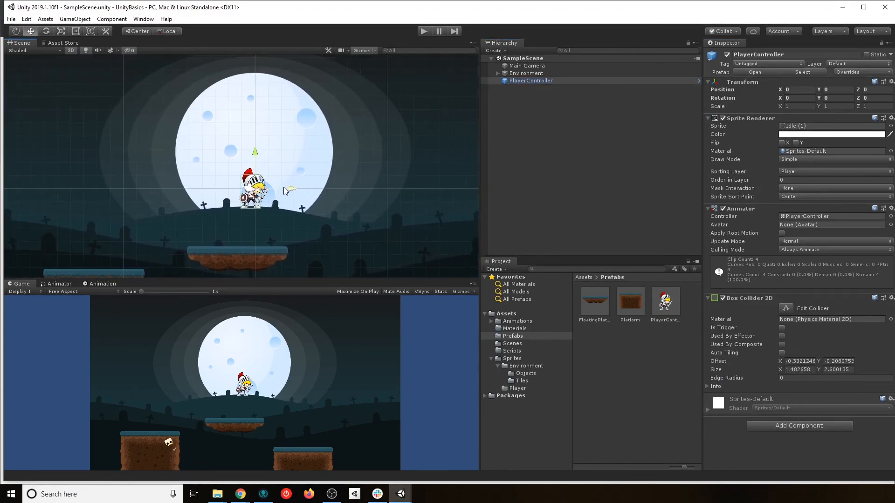
left_click(518, 349)
left_click(579, 307)
right_click(596, 301)
mouse_move(643, 84)
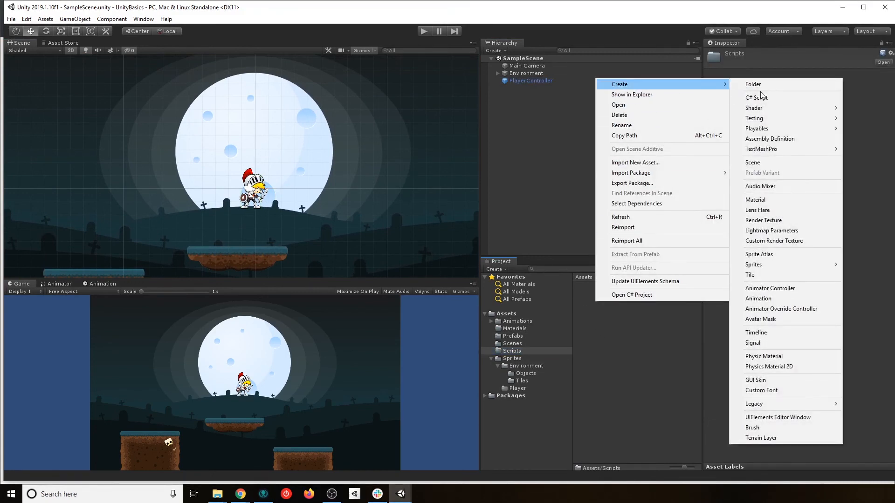
left_click(774, 98)
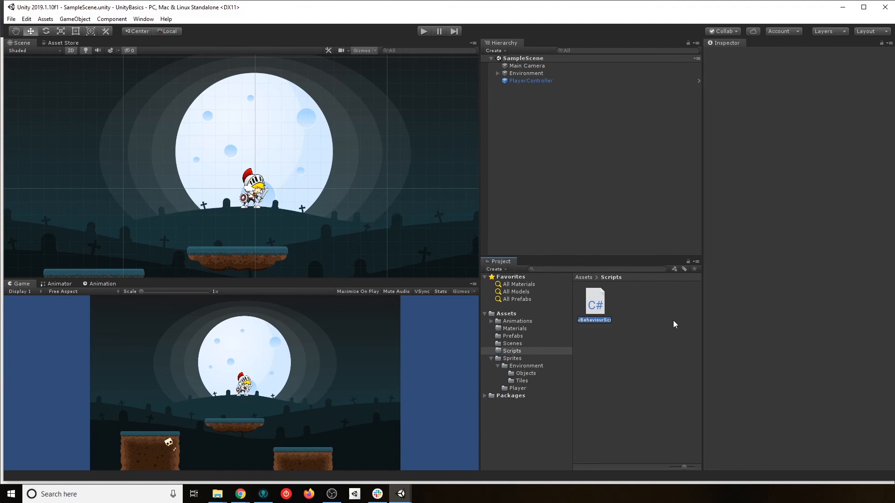
type("Player")
type("Controller")
double_click(601, 304)
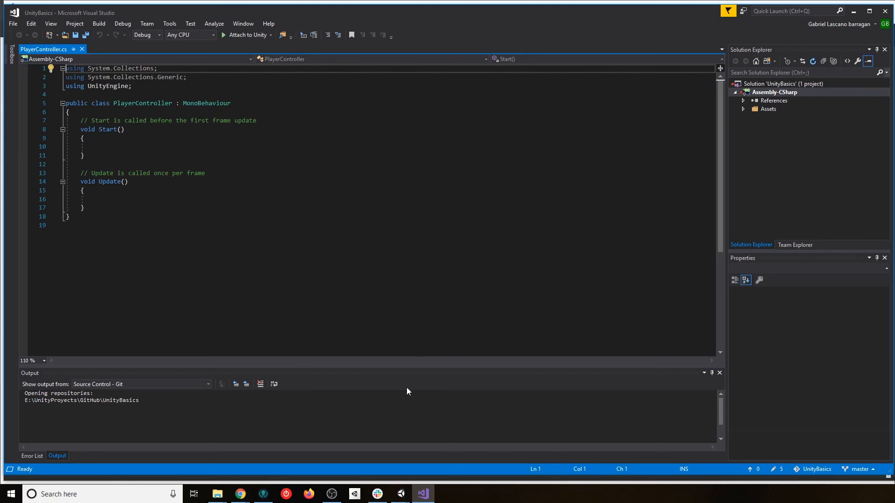
- Examine the empty Start and Update methods of the PlayerController script
left_click(136, 153)
key("Down")
key("Down")
key("Down")
key("Down")
left_click(96, 147)
left_click(96, 199)
left_click(96, 146)
left_click(100, 200)
left_click(107, 148)
left_click(98, 147)
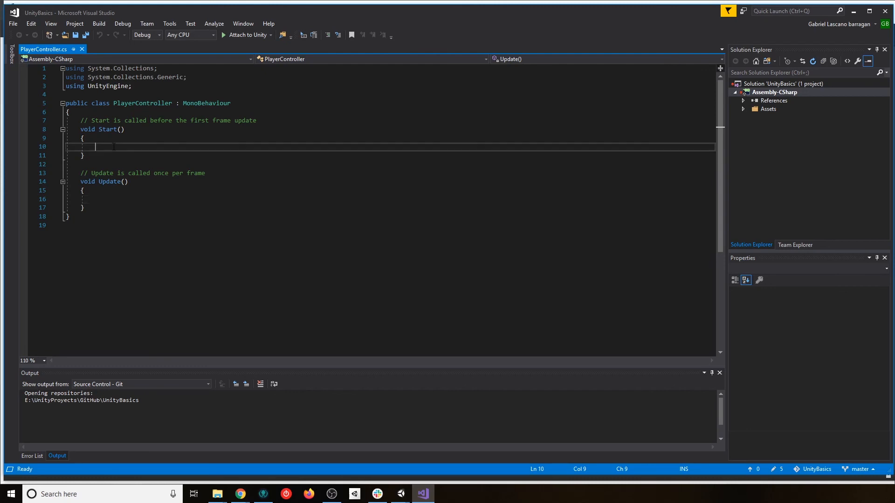
left_click(104, 202)
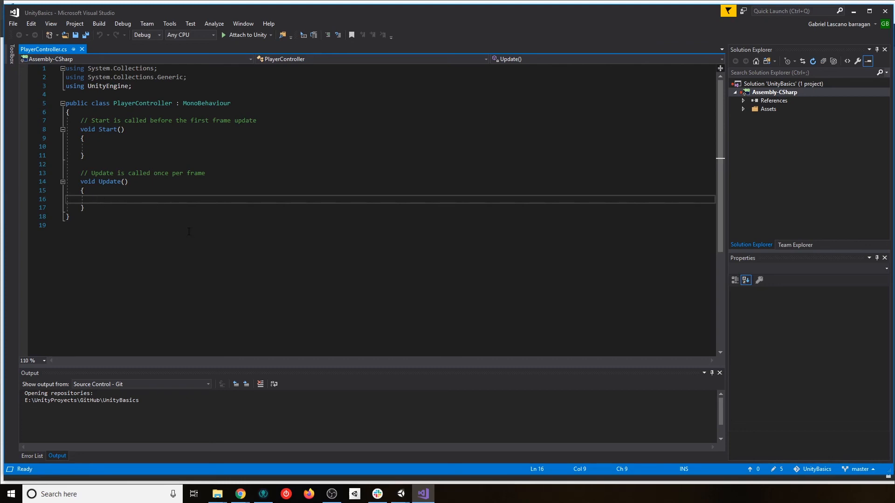
left_click(107, 146)
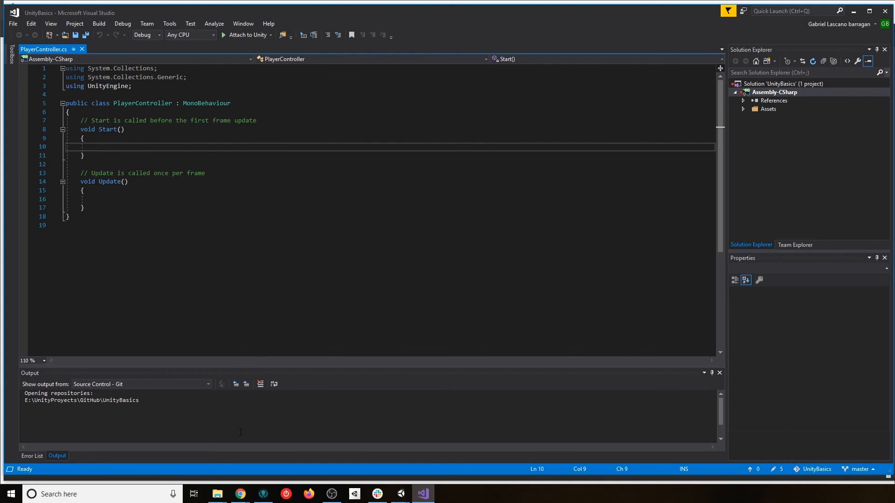
- Switch to the Unity Manual page on Order of Execution for Event Functions in Chrome and skim its sections
mouse_move(241, 497)
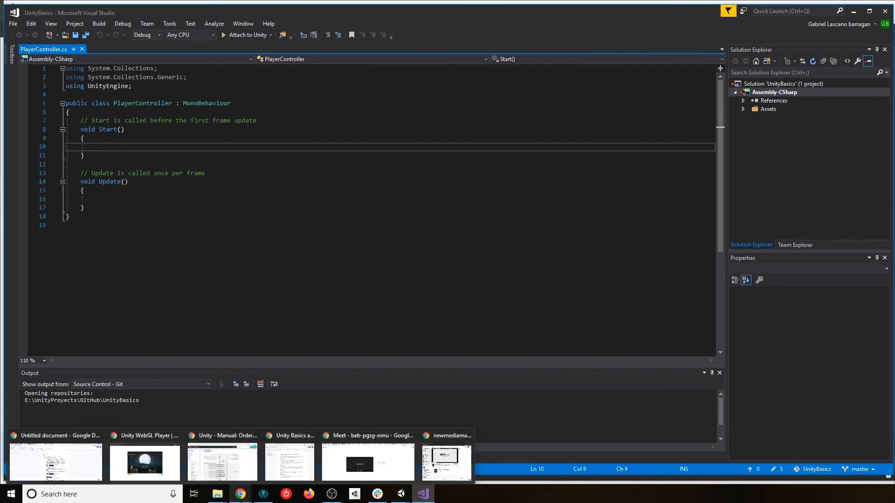
mouse_move(152, 462)
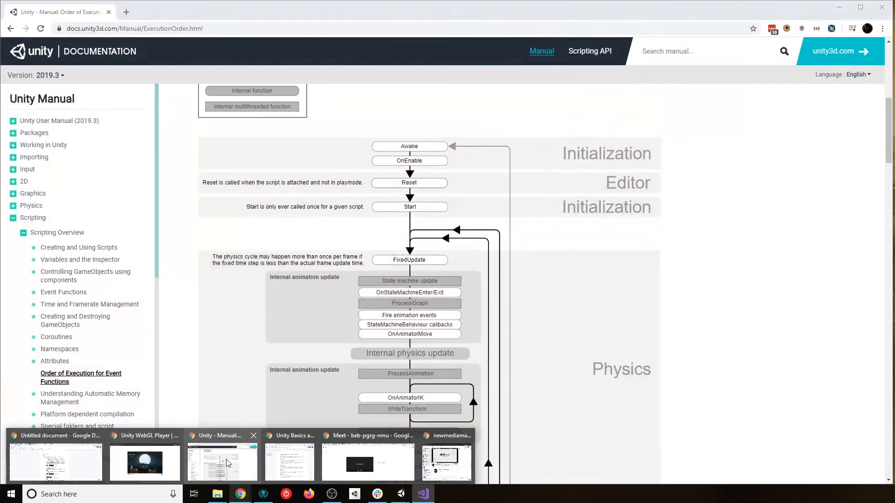
left_click(224, 462)
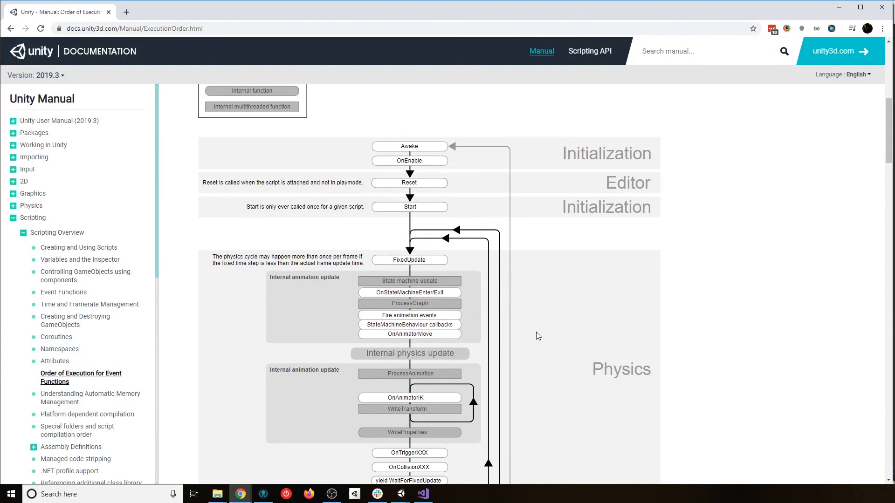
scroll(72, 225, "down", 10)
scroll(73, 225, "up", 13)
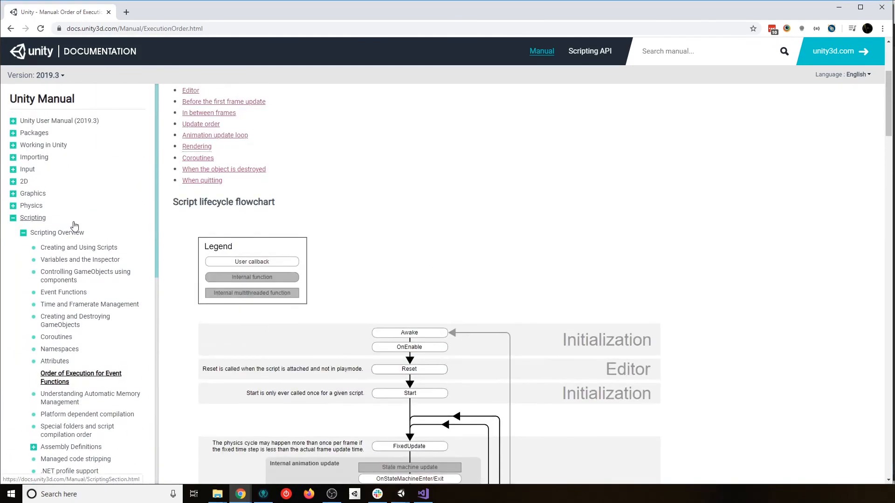
scroll(442, 322, "down", 3)
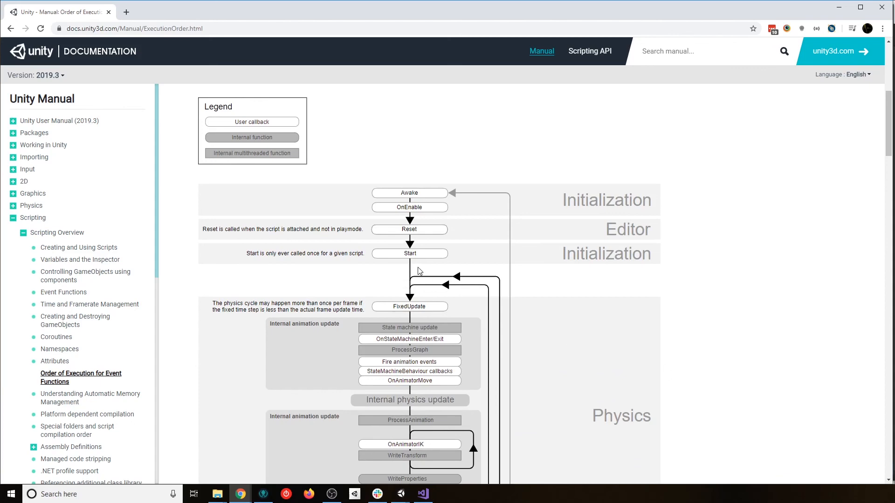
scroll(419, 285, "up", 3)
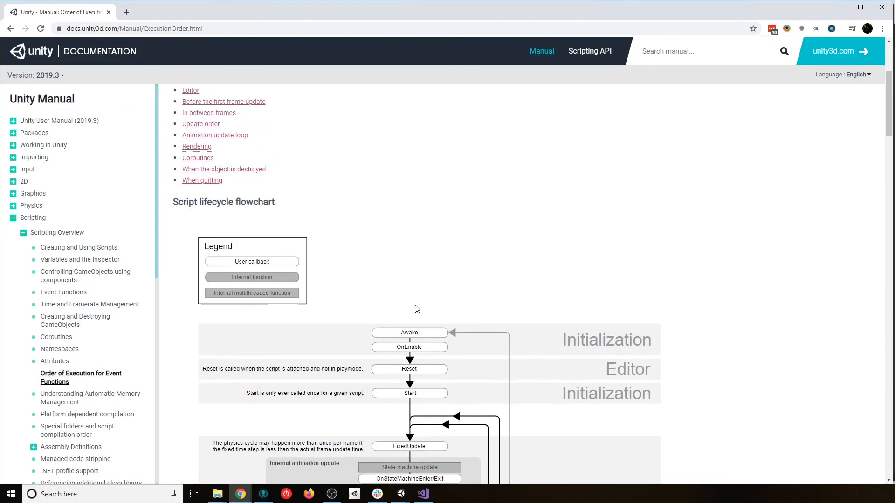
scroll(417, 309, "down", 2)
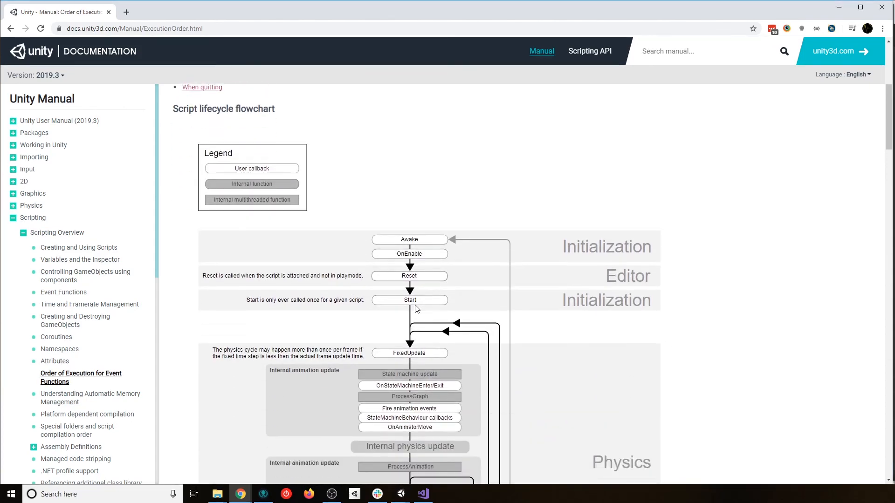
scroll(416, 309, "up", 6)
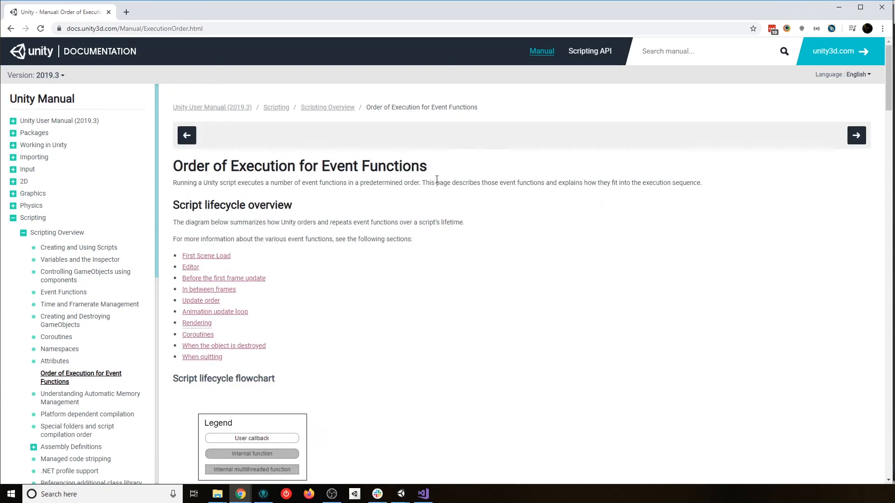
scroll(551, 372, "down", 1)
scroll(551, 372, "down", 17)
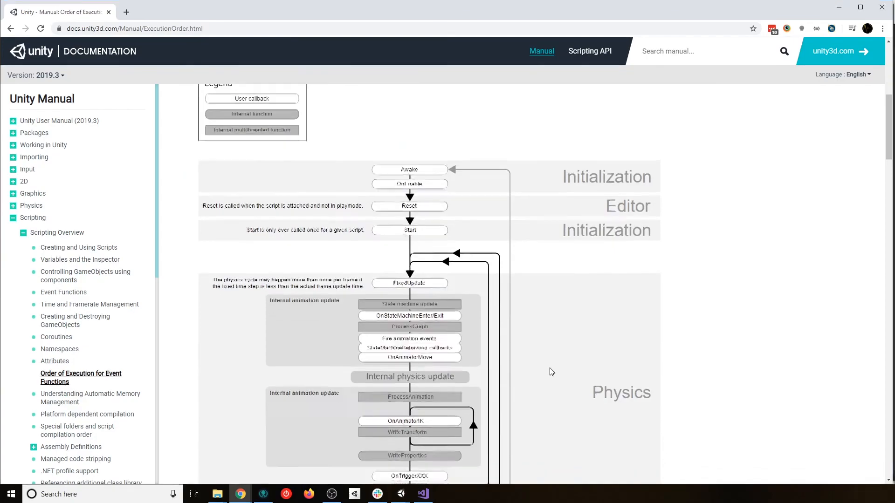
scroll(551, 372, "down", 14)
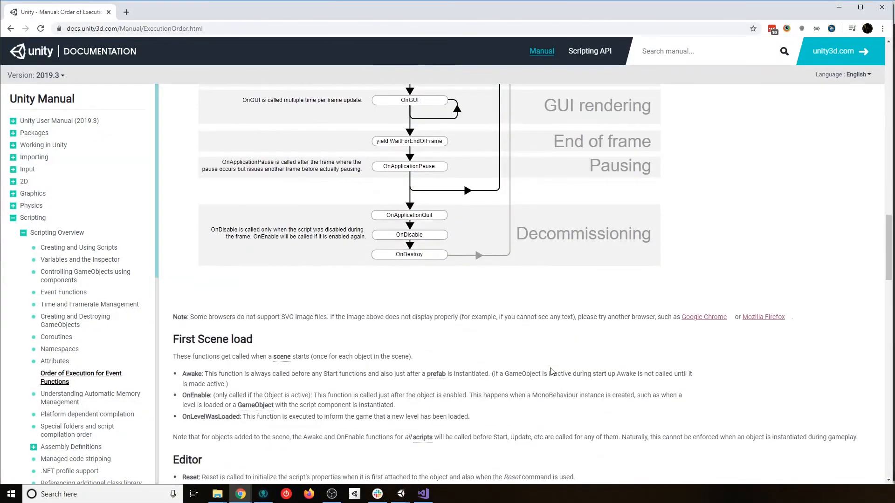
scroll(552, 372, "down", 10)
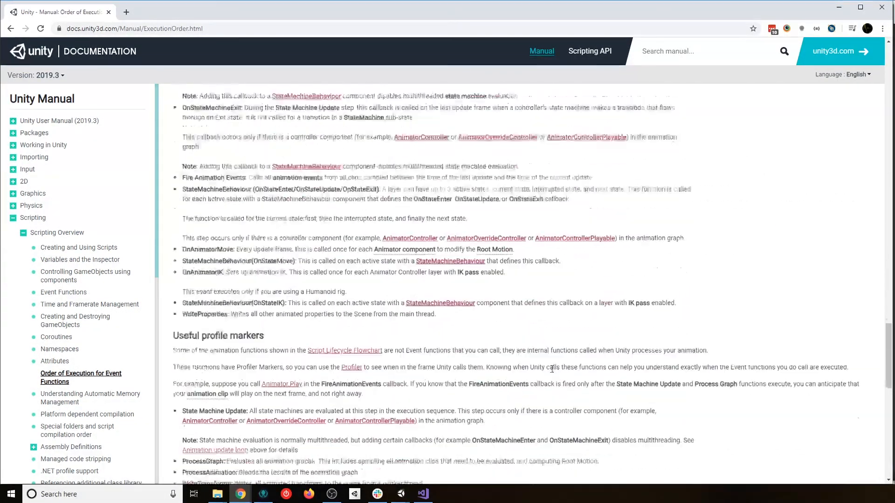
scroll(552, 372, "up", 13)
scroll(551, 372, "up", 20)
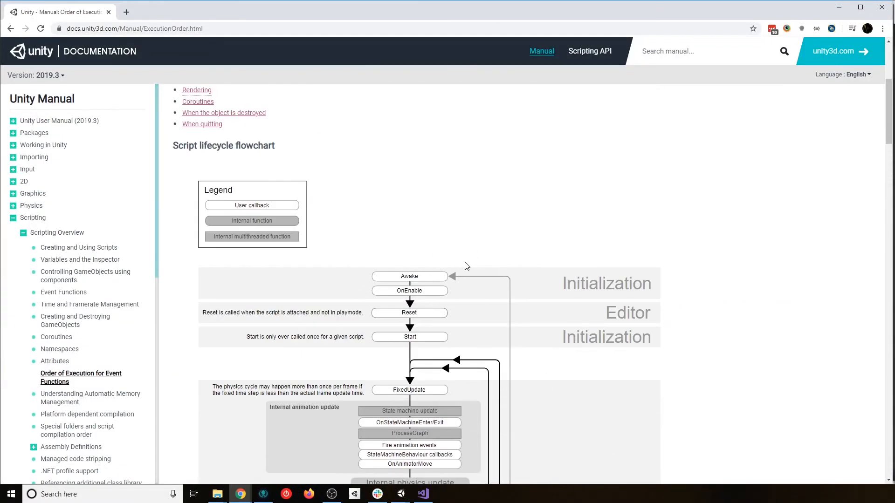
- Examine the script lifecycle flowchart from Initialization through Physics and Game logic to Decommissioning
scroll(466, 266, "down", 2)
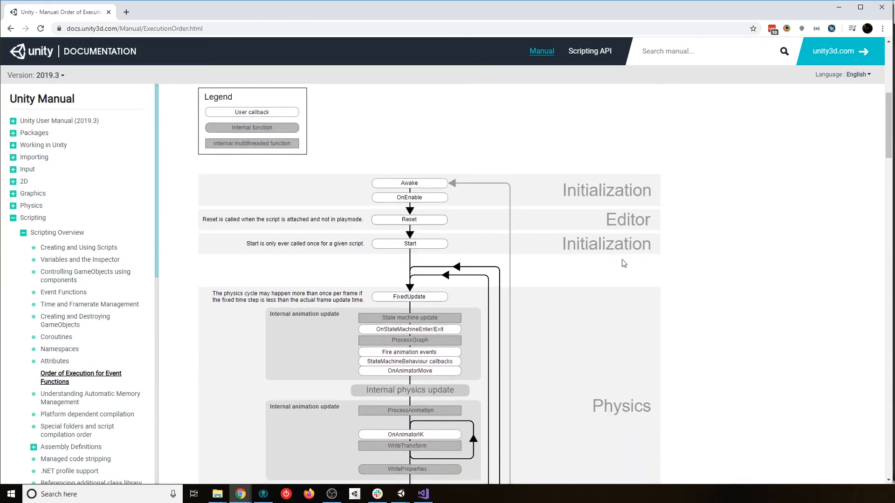
scroll(515, 279, "down", 2)
scroll(443, 279, "up", 1)
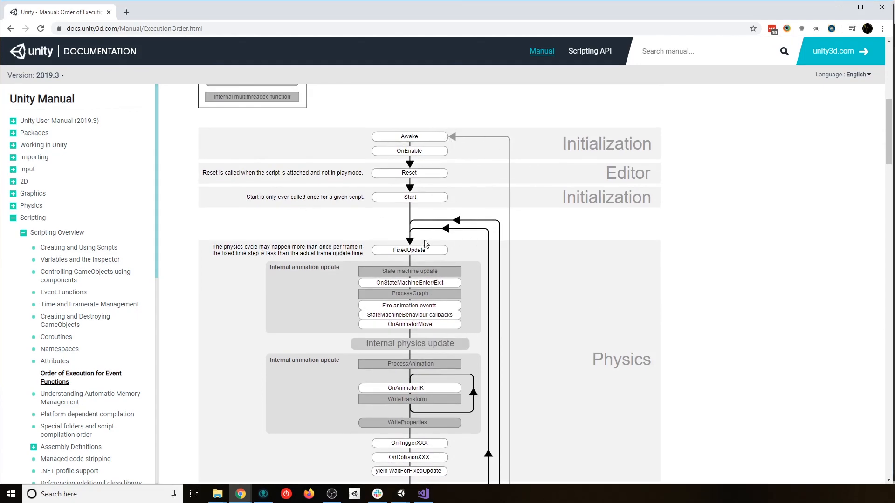
scroll(510, 343, "down", 2)
scroll(526, 405, "down", 2)
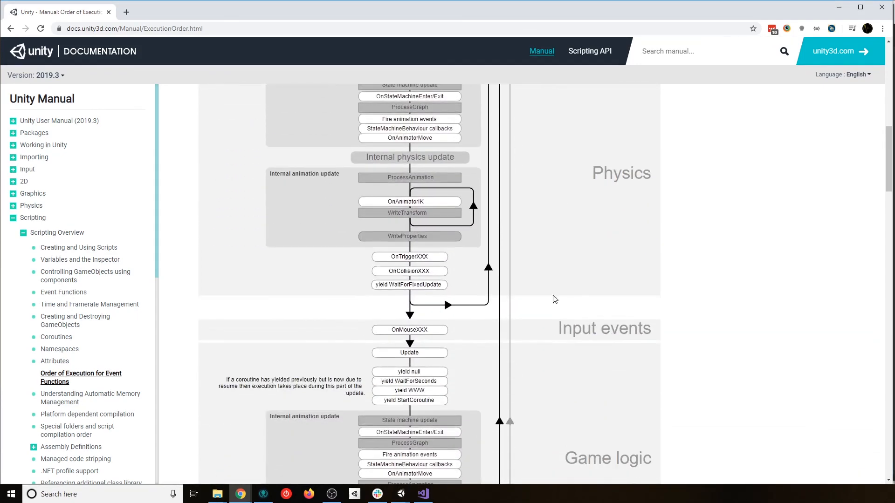
scroll(509, 373, "down", 2)
scroll(509, 370, "down", 6)
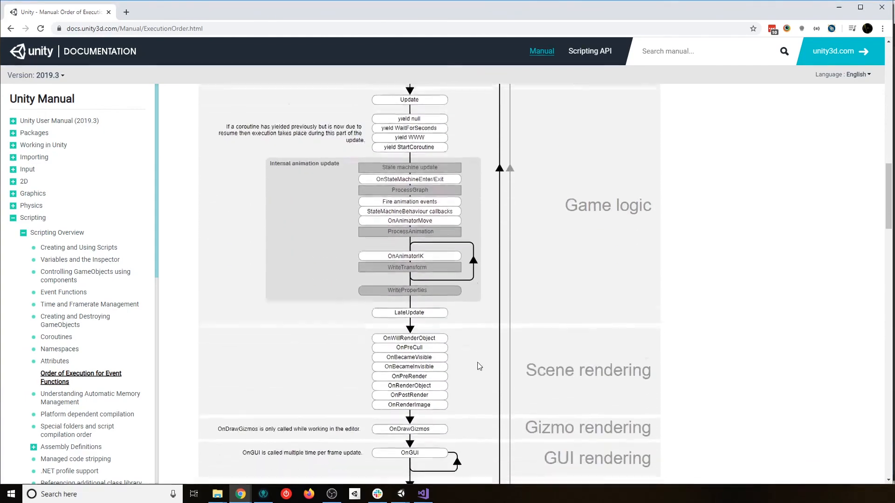
scroll(492, 435, "down", 2)
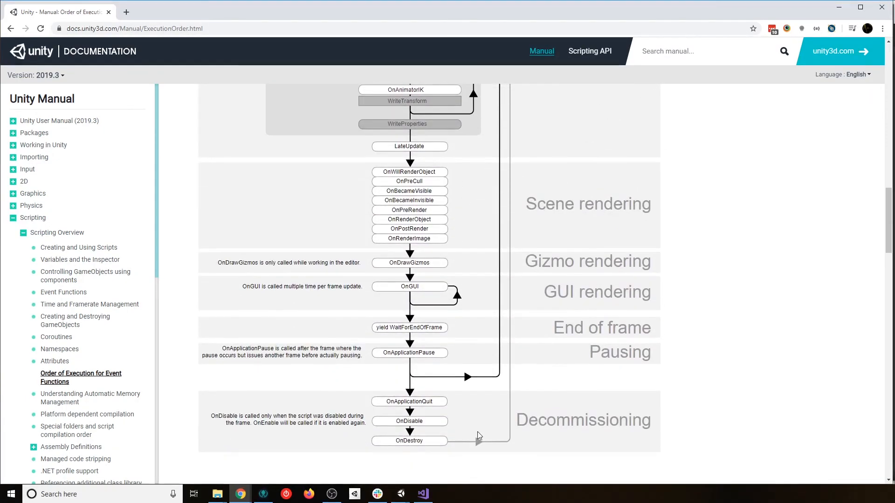
scroll(419, 373, "up", 4)
scroll(418, 373, "up", 10)
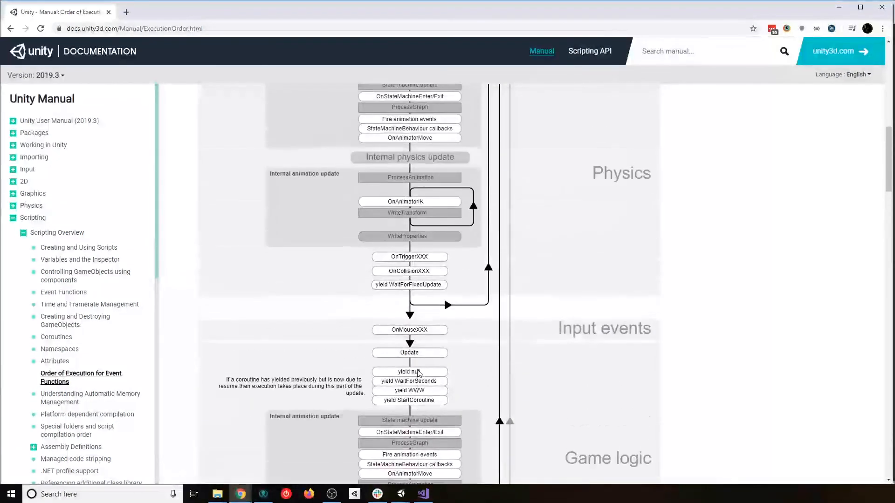
scroll(417, 374, "up", 3)
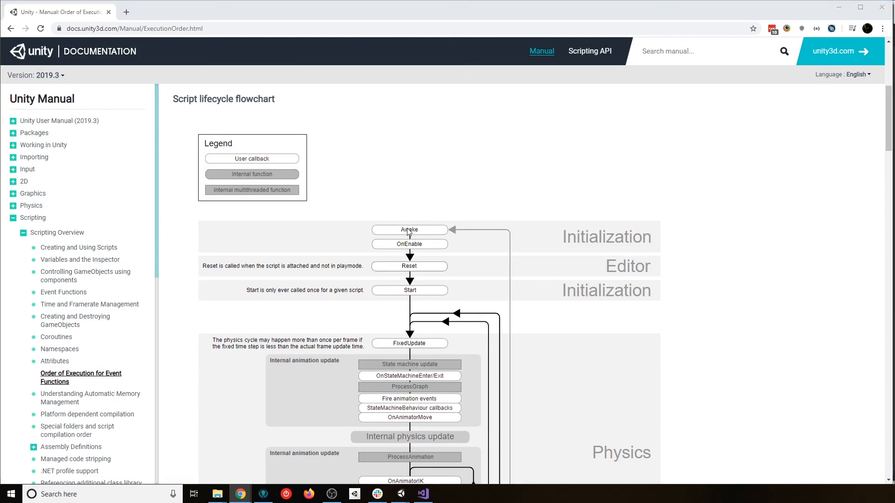
- Switch to Visual Studio and add an empty private void Awake() method above Start in the PlayerController class
key("alt+Tab")
left_click(96, 113)
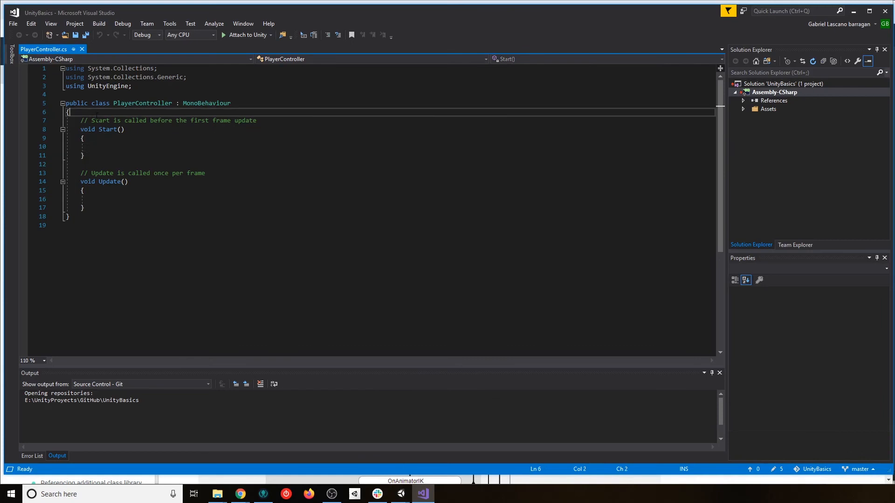
key("Return")
key("Return")
type("awa")
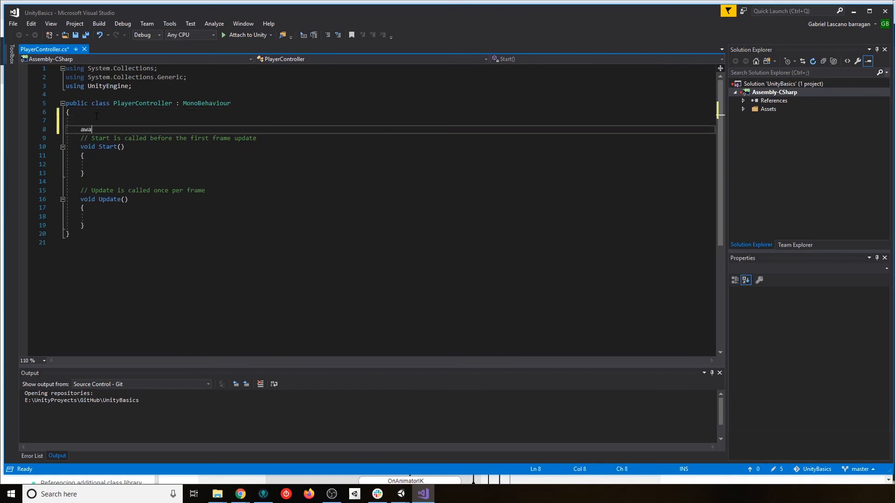
type("ke")
key("Tab")
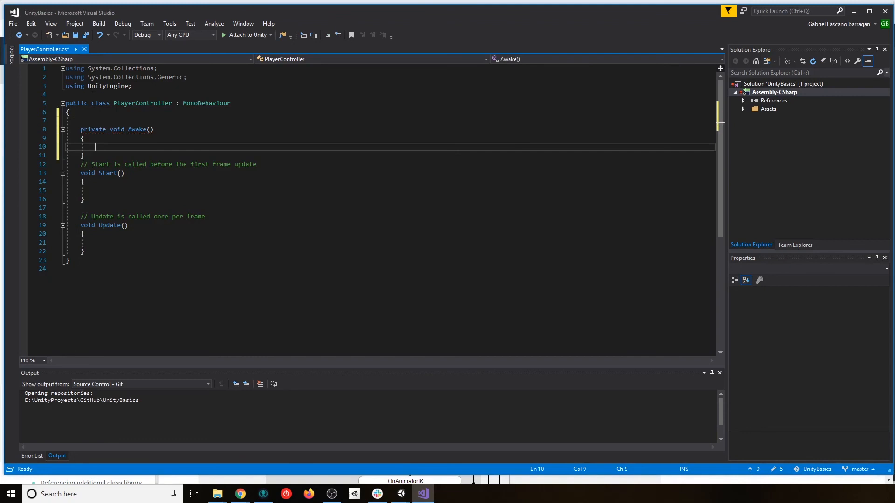
left_click_drag(88, 155, 80, 130)
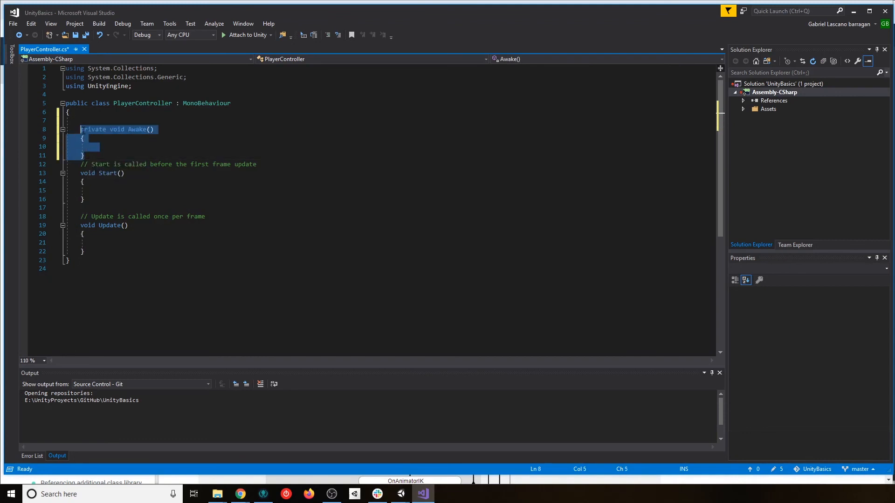
left_click(109, 145)
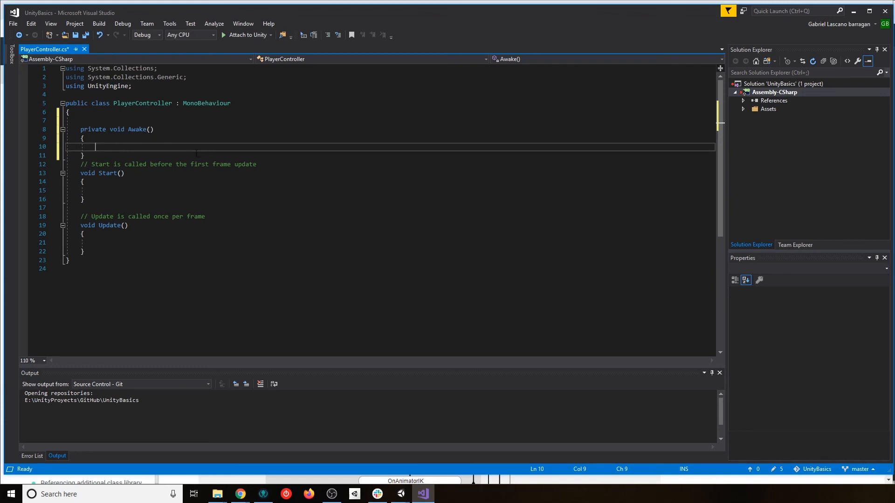
- Compare the Awake, OnEnable and Start stages of the manual's flowchart with the Awake and Start methods in the PlayerController script
key("alt+Tab")
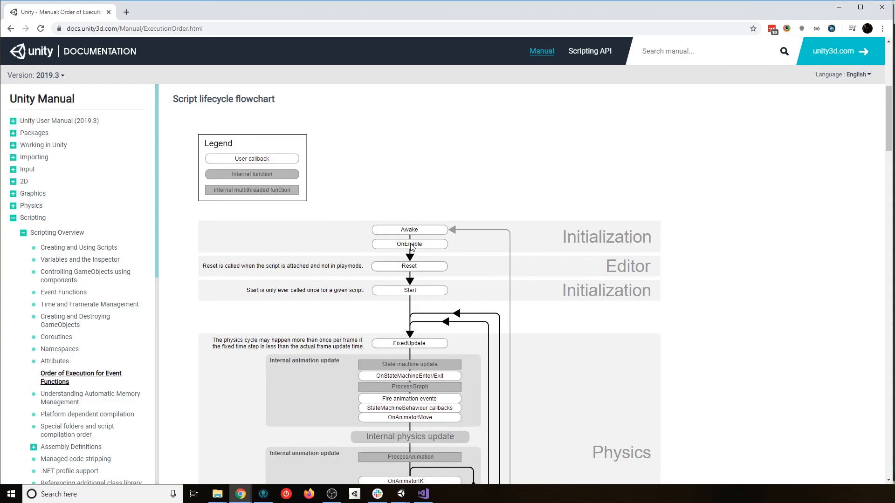
key("alt+Tab")
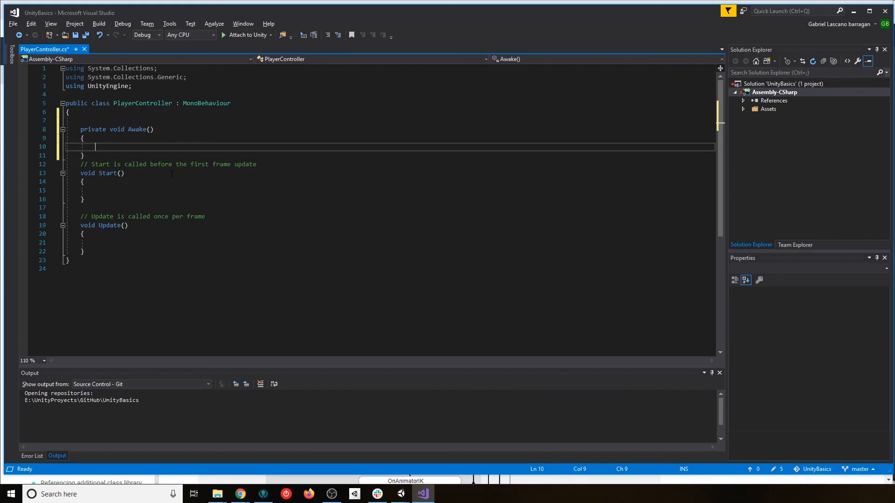
key("alt+Tab")
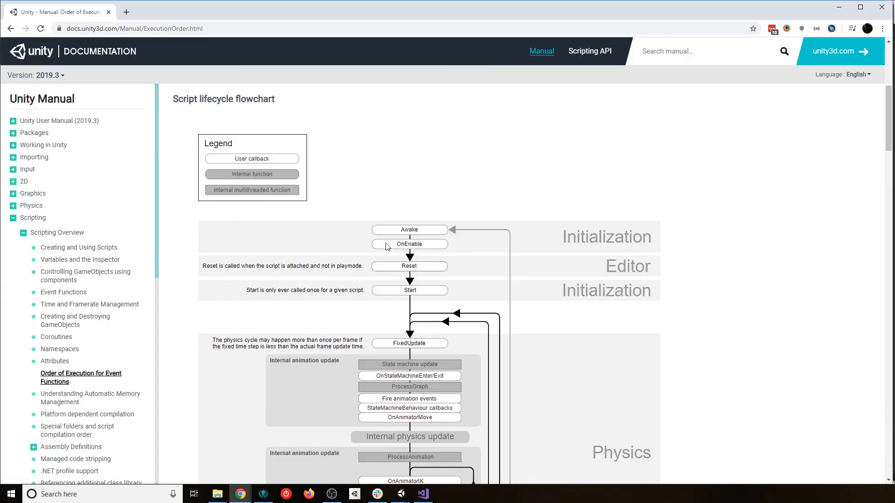
scroll(417, 269, "down", 1)
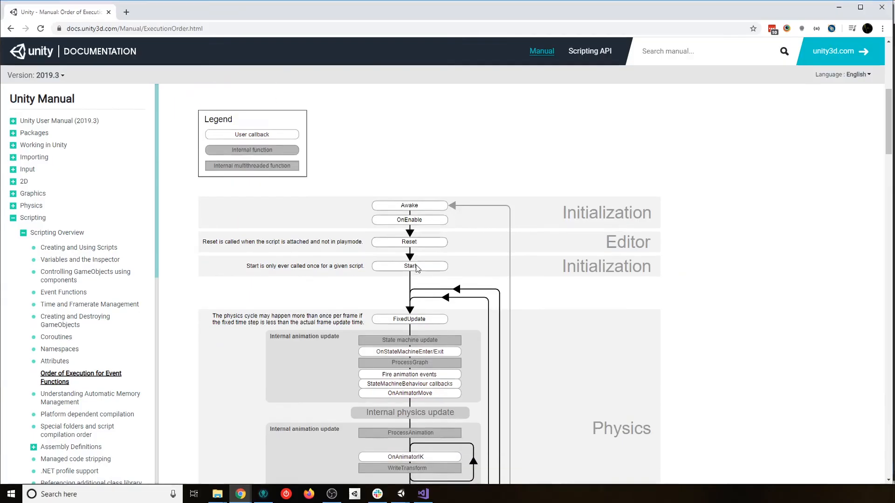
scroll(418, 269, "down", 2)
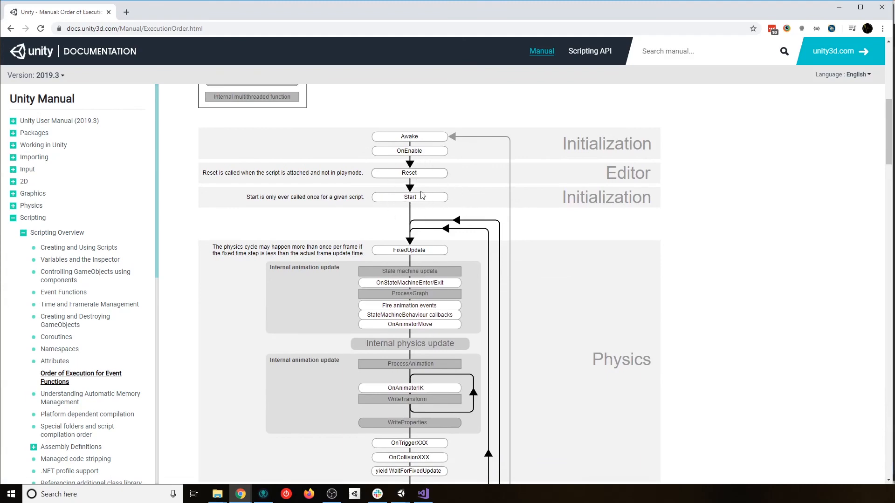
key("alt+Tab")
left_click(81, 172)
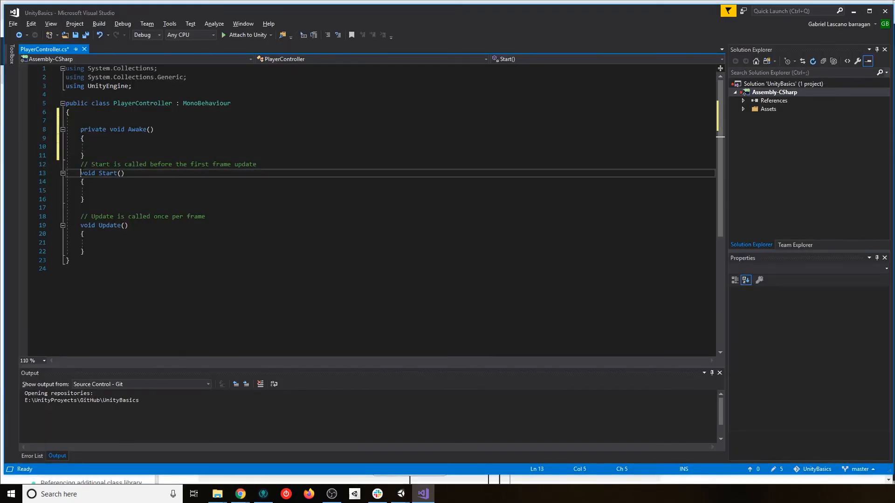
left_click(261, 165)
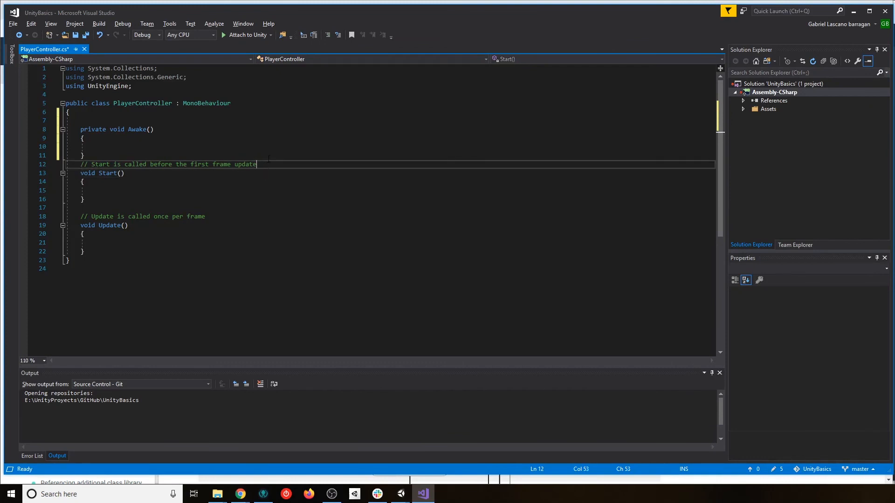
left_click(88, 182)
left_click(89, 188)
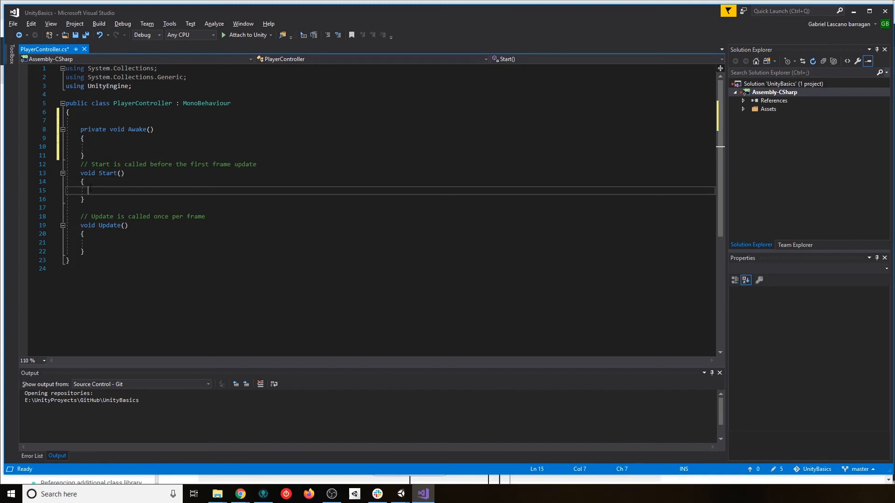
left_click_drag(94, 193, 77, 173)
left_click(96, 192)
- Switch to the Unity Manual's lifecycle flowchart in Chrome and examine the Physics cycle from FixedUpdate to yield WaitForFixedUpdate
key("alt+Tab")
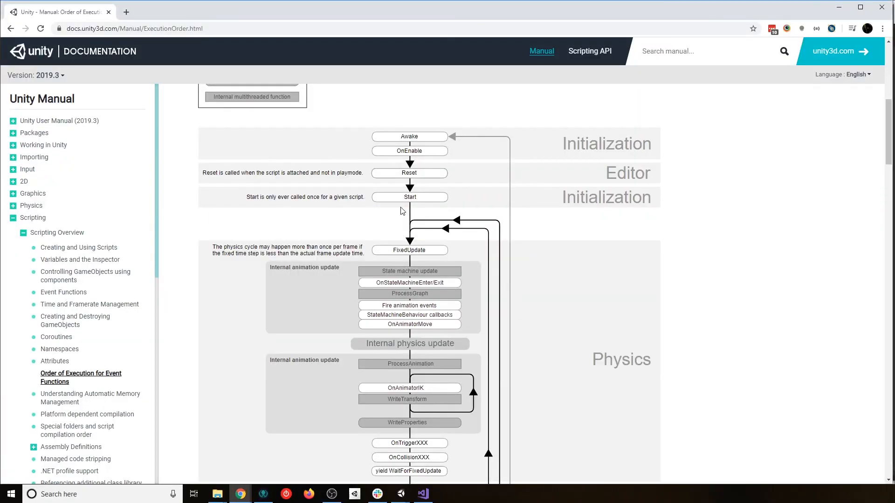
scroll(585, 344, "down", 3)
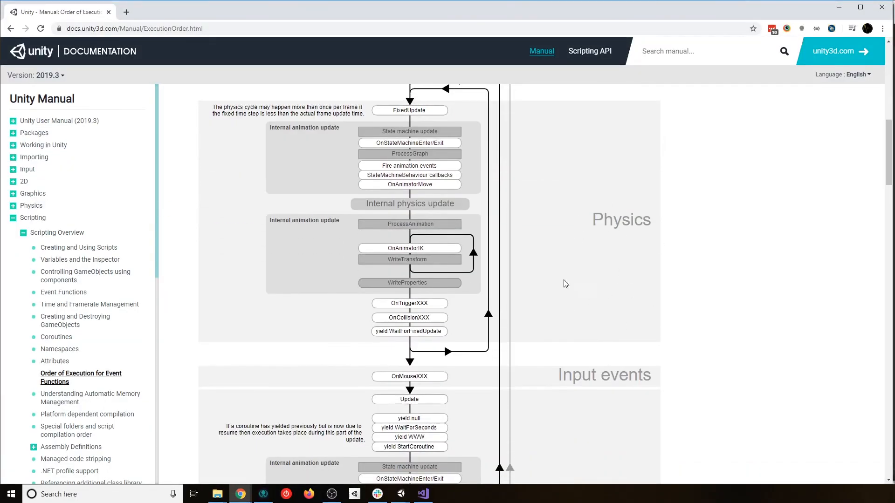
scroll(568, 268, "up", 1)
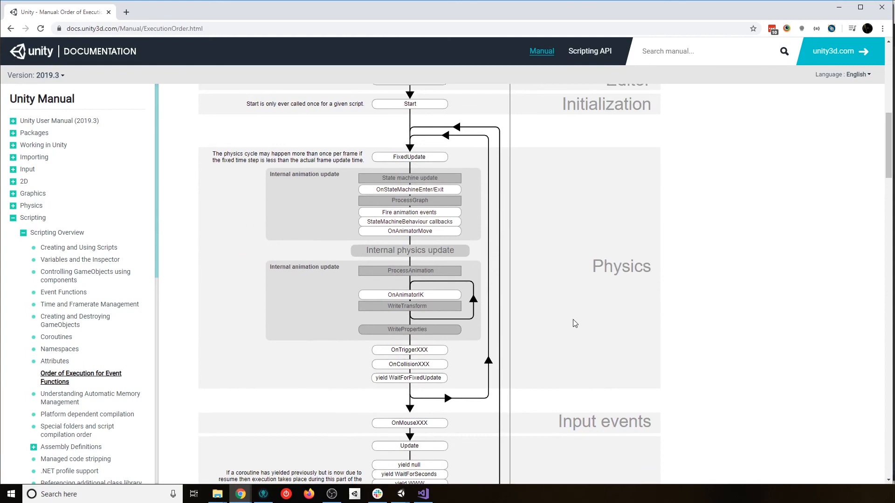
scroll(576, 324, "up", 1)
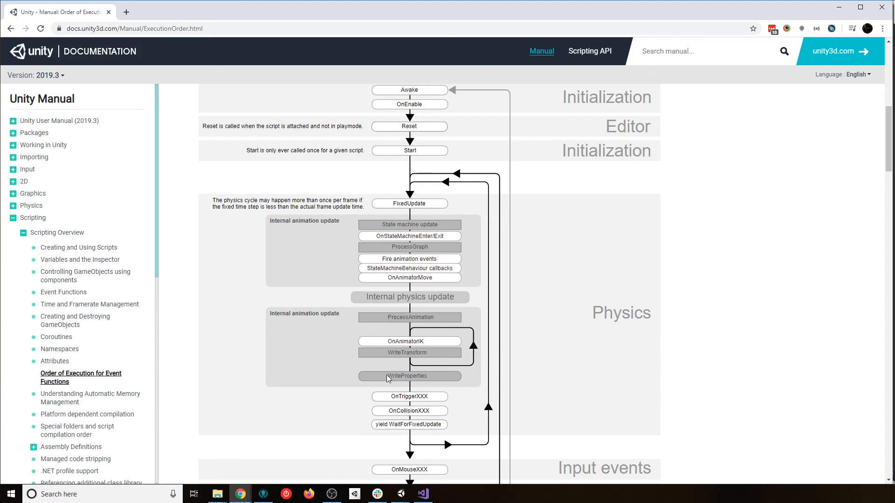
scroll(473, 289, "up", 1)
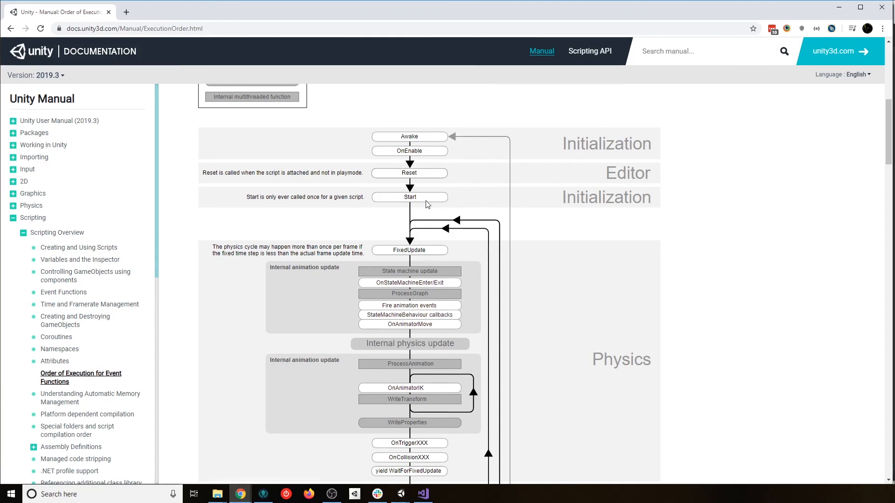
scroll(428, 204, "down", 1)
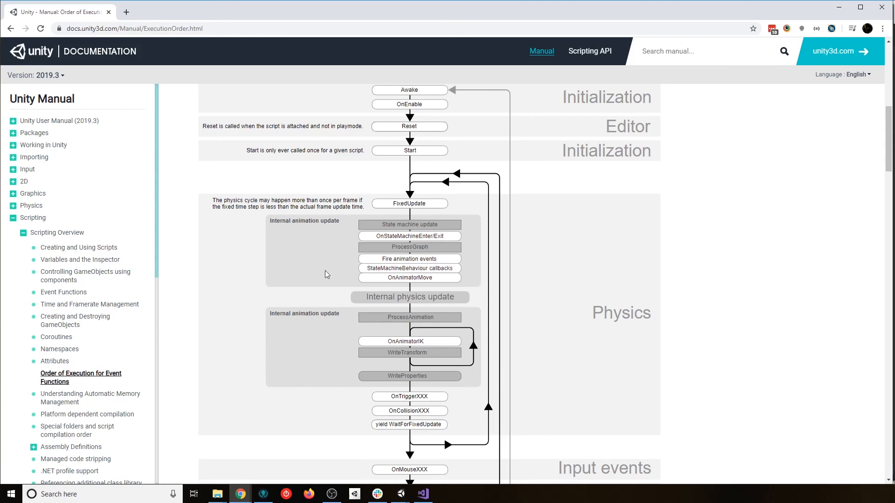
scroll(549, 344, "down", 4)
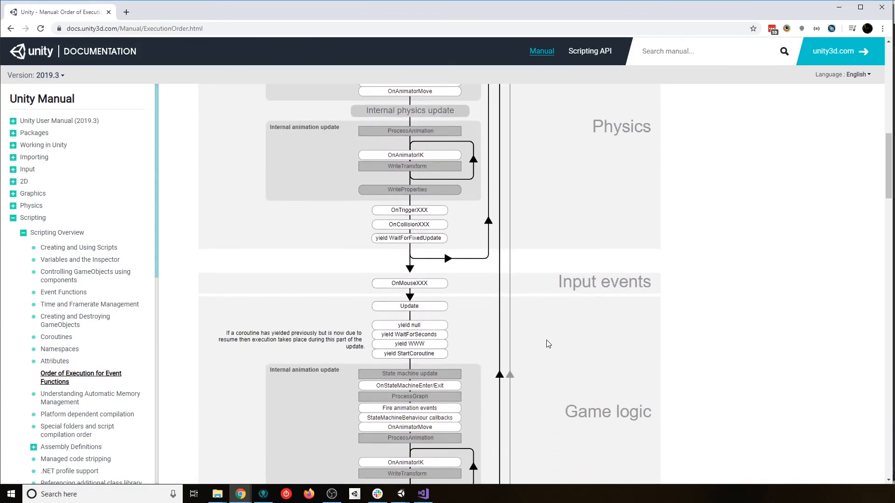
scroll(494, 322, "down", 2)
scroll(438, 187, "up", 3)
scroll(448, 233, "up", 2)
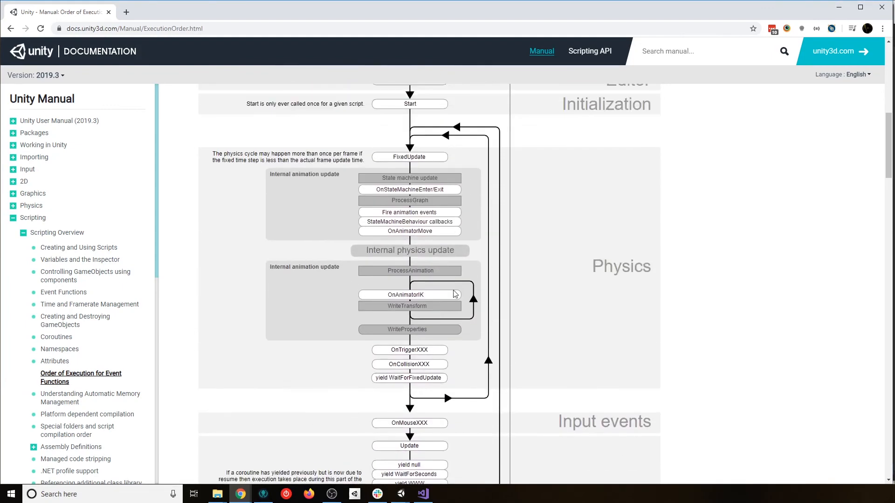
scroll(570, 362, "down", 1)
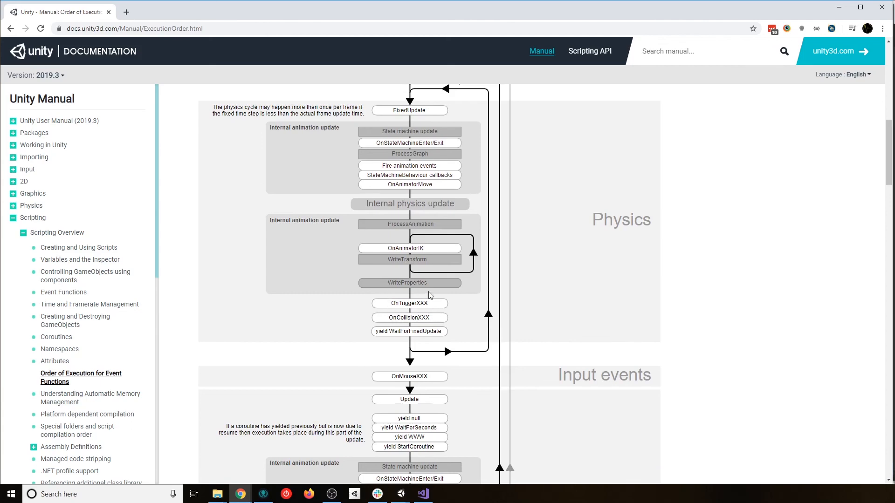
scroll(435, 328, "up", 1)
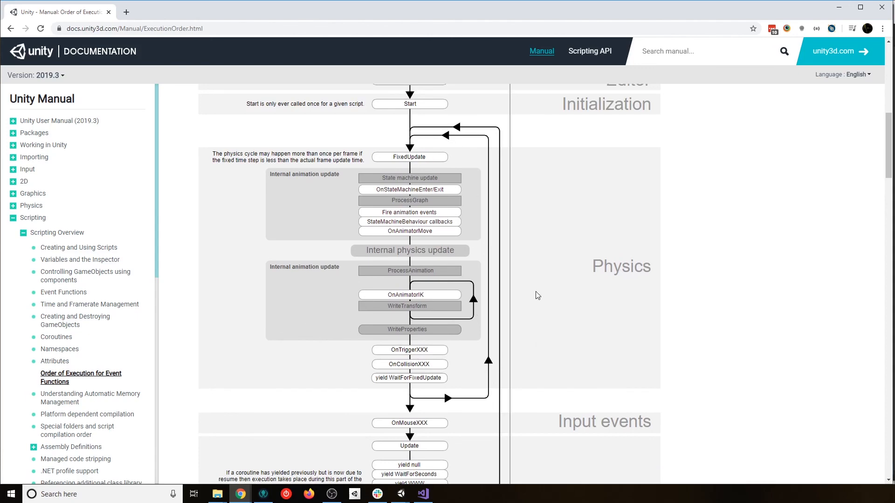
- Examine the flowchart from FixedUpdate through Update, LateUpdate and the rendering stages down to OnDisable and OnDestroy in Decommissioning
scroll(507, 306, "down", 5)
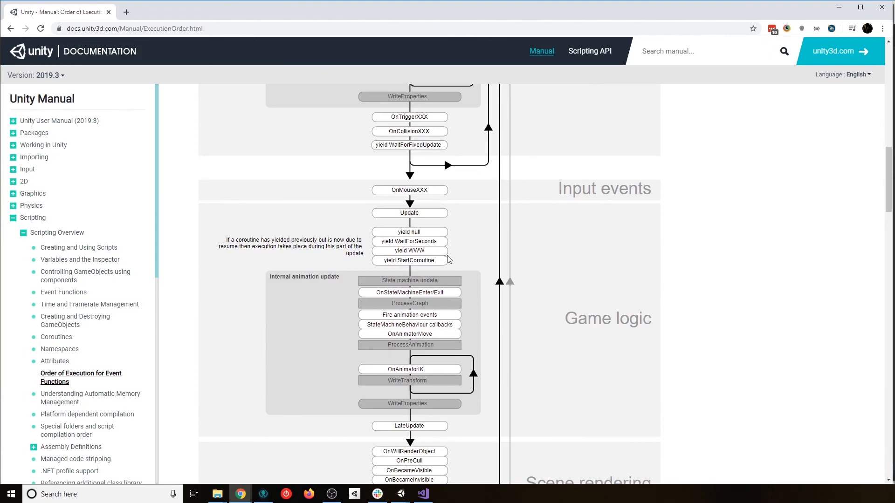
scroll(447, 258, "up", 6)
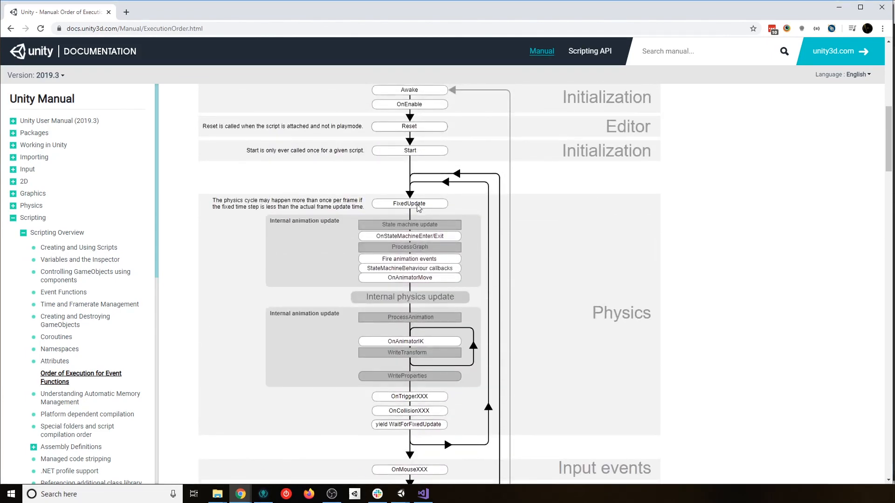
scroll(413, 205, "down", 5)
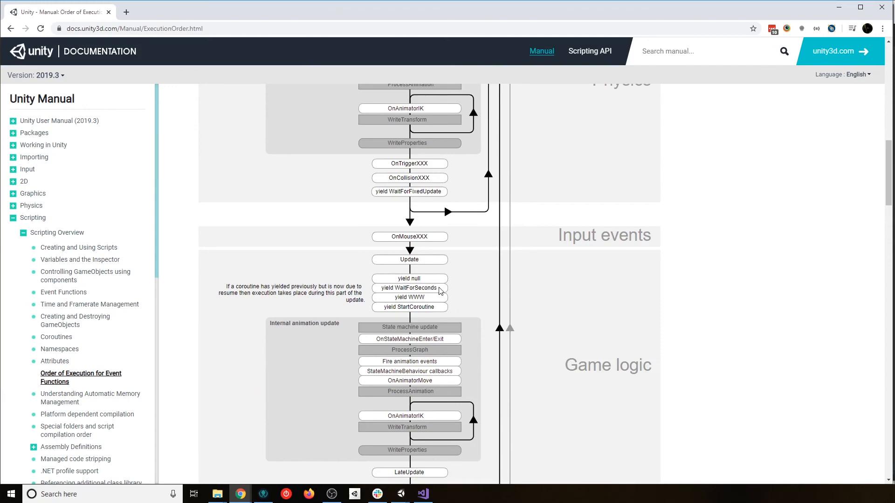
scroll(483, 312, "down", 2)
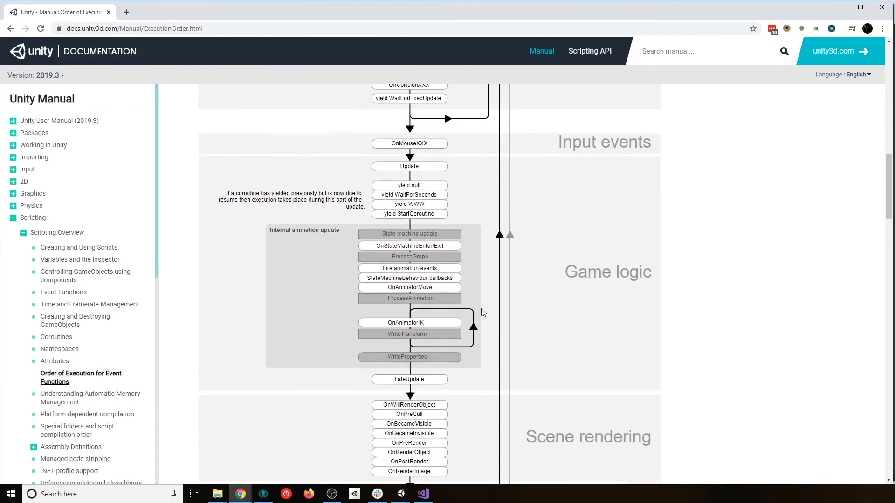
scroll(510, 366, "down", 2)
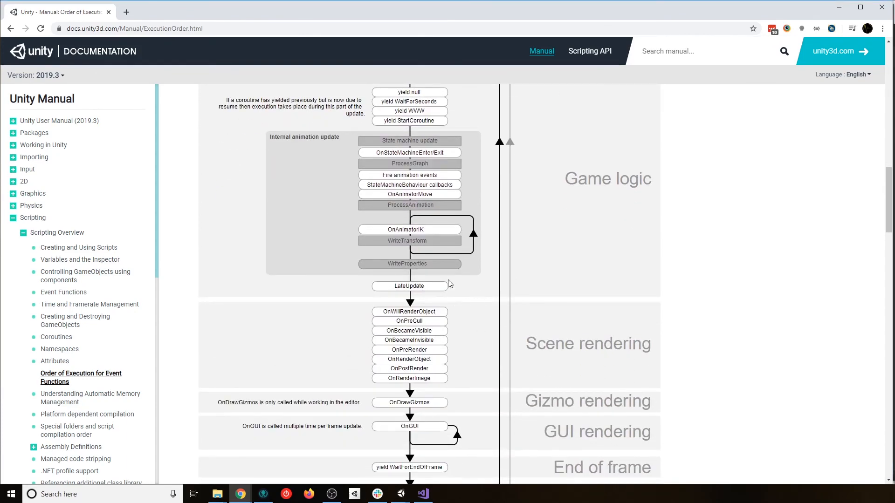
scroll(450, 284, "up", 2)
scroll(524, 388, "down", 3)
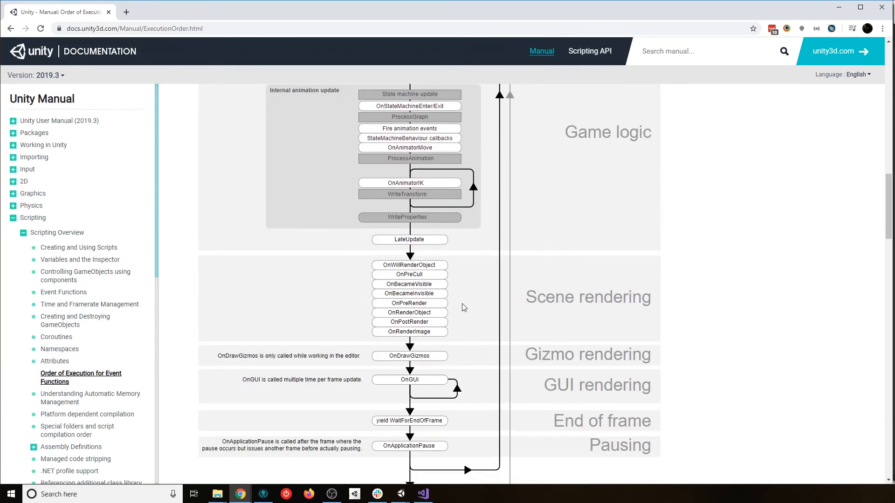
scroll(464, 308, "down", 3)
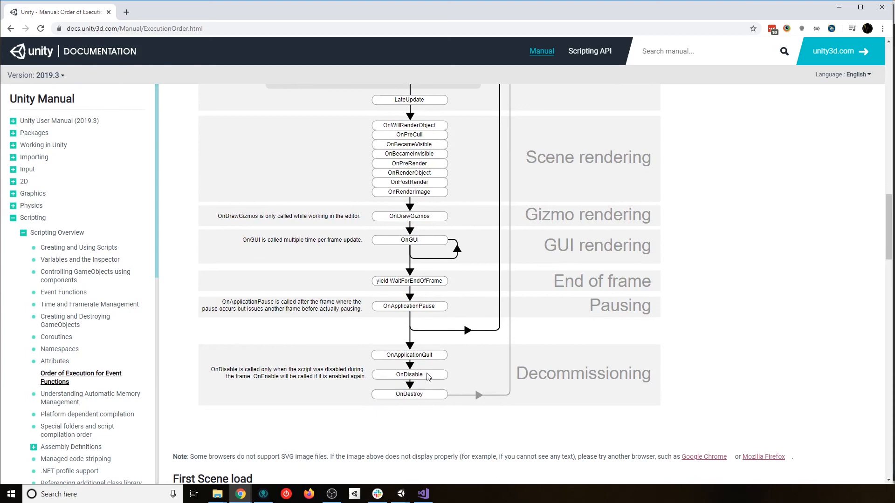
- Compare the flowchart's Decommissioning events with the Initialization stage and trace the loop linking OnDestroy back to Awake
scroll(531, 353, "up", 10)
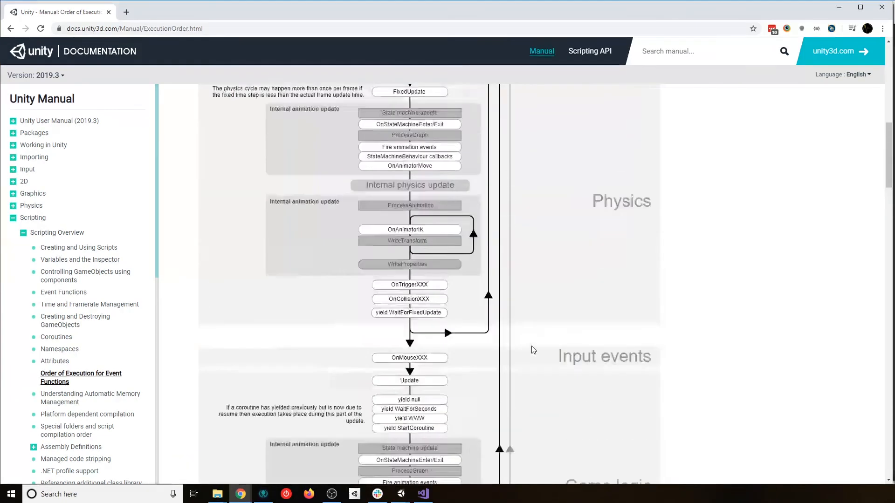
scroll(534, 349, "up", 5)
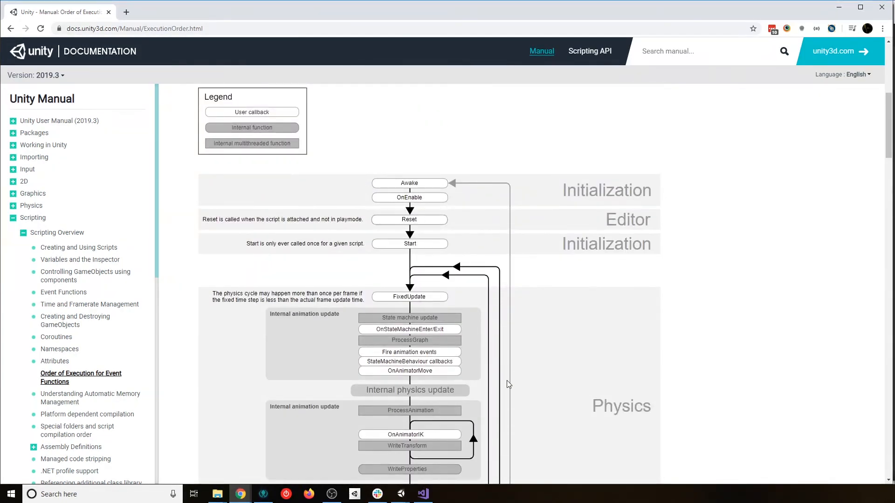
scroll(508, 381, "down", 15)
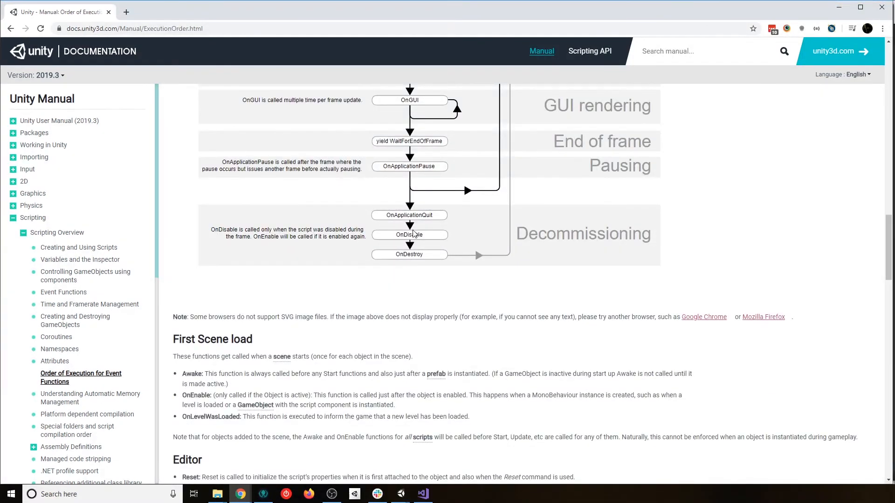
scroll(451, 297, "up", 2)
scroll(450, 297, "up", 1)
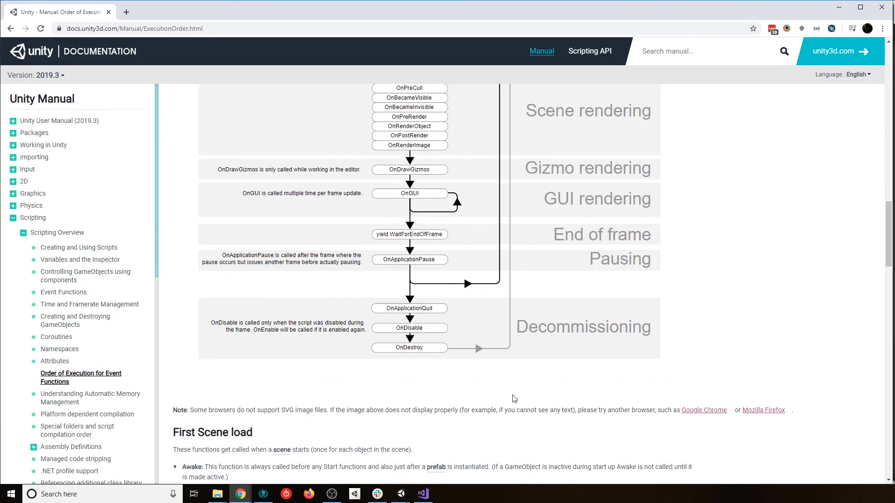
scroll(514, 399, "up", 13)
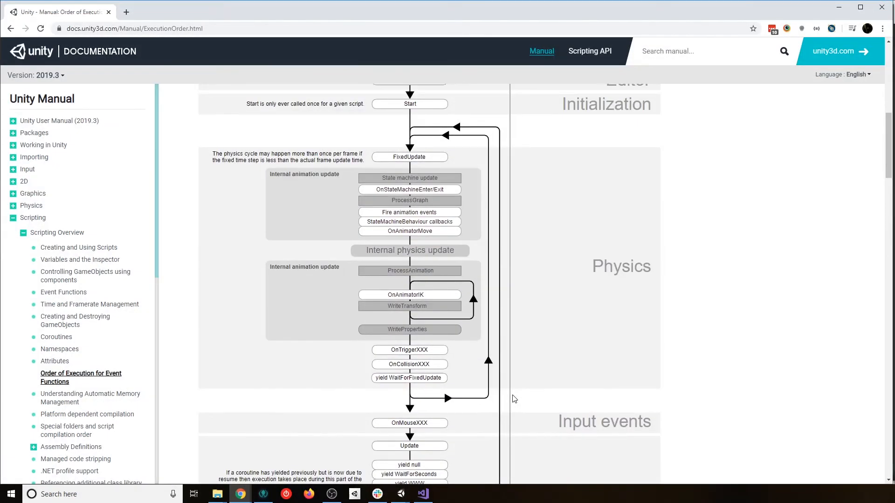
- Switch to Visual Studio and review the Awake, Start and Update methods of PlayerController, finishing on the empty line inside Awake
left_click(424, 494)
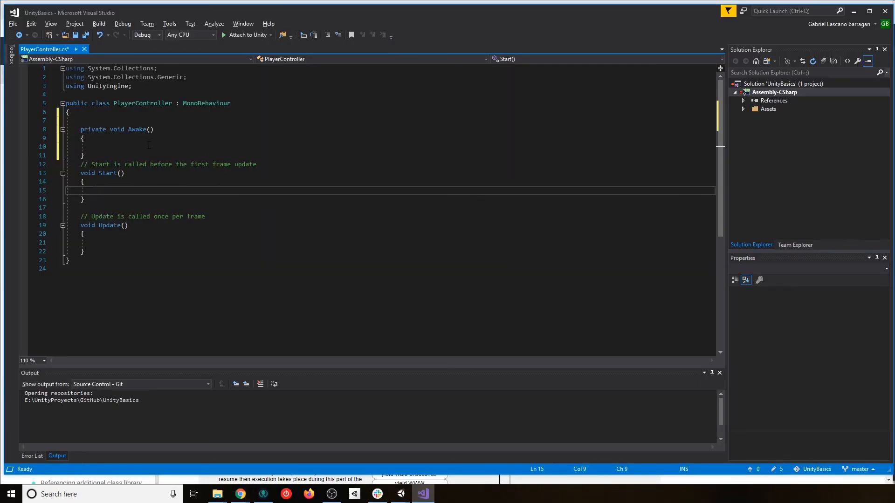
left_click(98, 148)
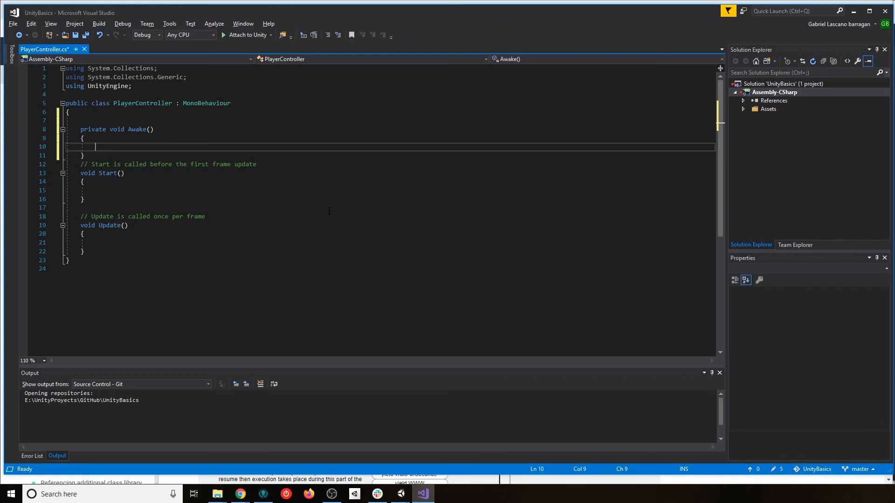
key("Up")
key("Up")
key("Down")
key("Down")
key("Down")
key("Down")
key("Down")
key("Down")
key("Down")
key("Down")
key("Down")
key("Down")
key("Down")
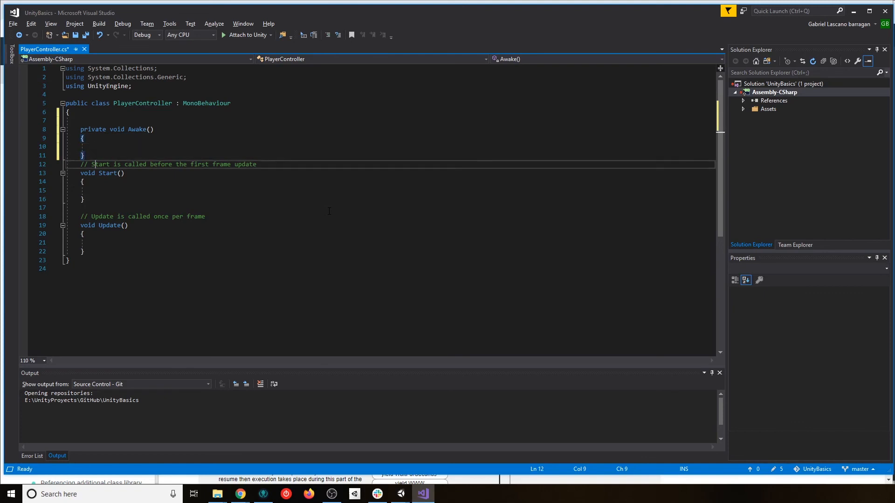
key("Down")
key("Down")
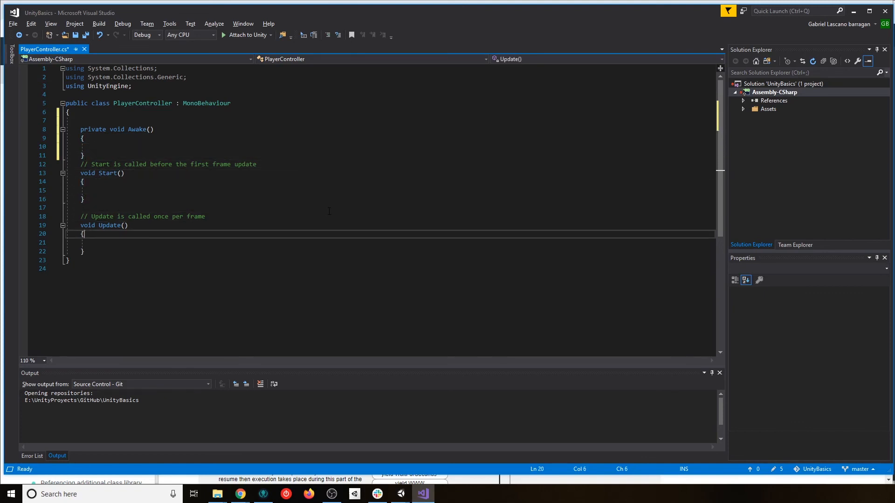
key("Up")
key("Up")
key("Up")
key("Up")
key("Up")
key("Up")
key("Up")
key("Up")
key("Up")
key("Up")
key("Up")
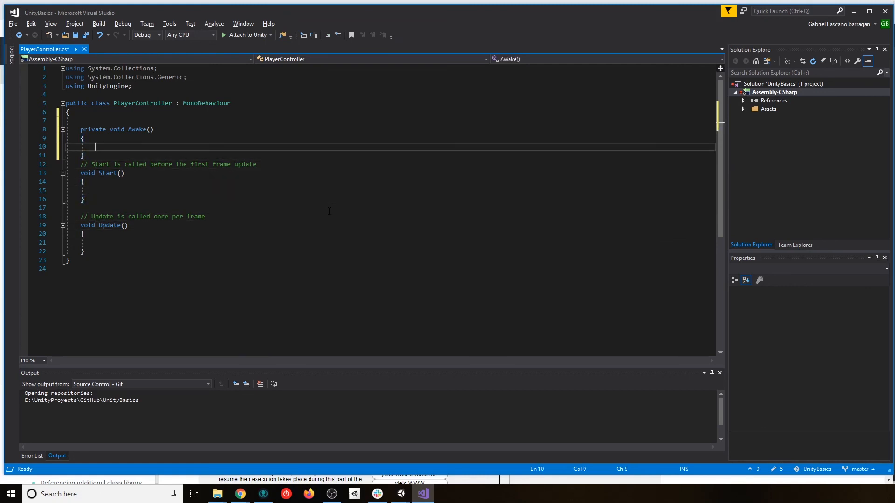
- Add an empty Debug.Log call inside Awake, save the script, and fill in the message as "Hello World!!!"
type("Debug")
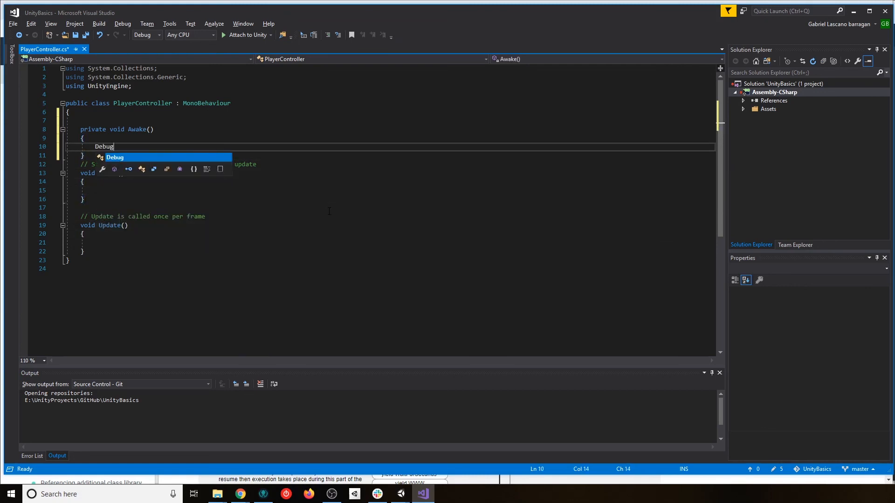
type(".log")
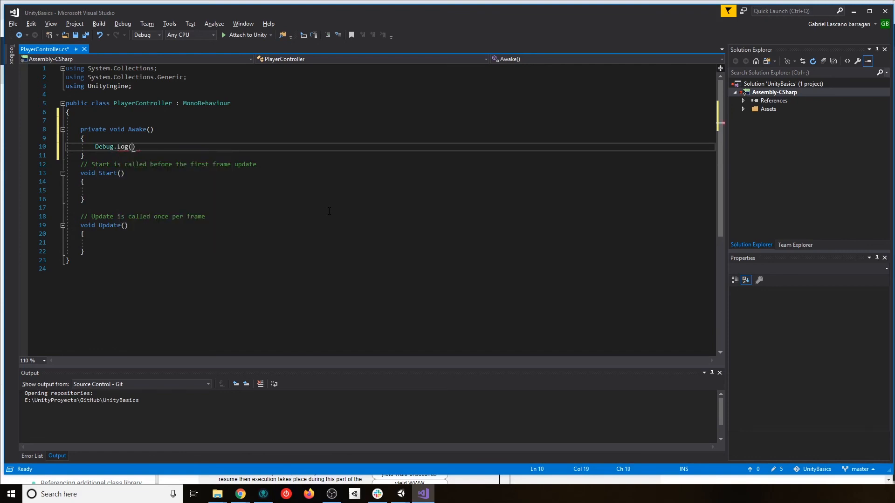
type("(\"")
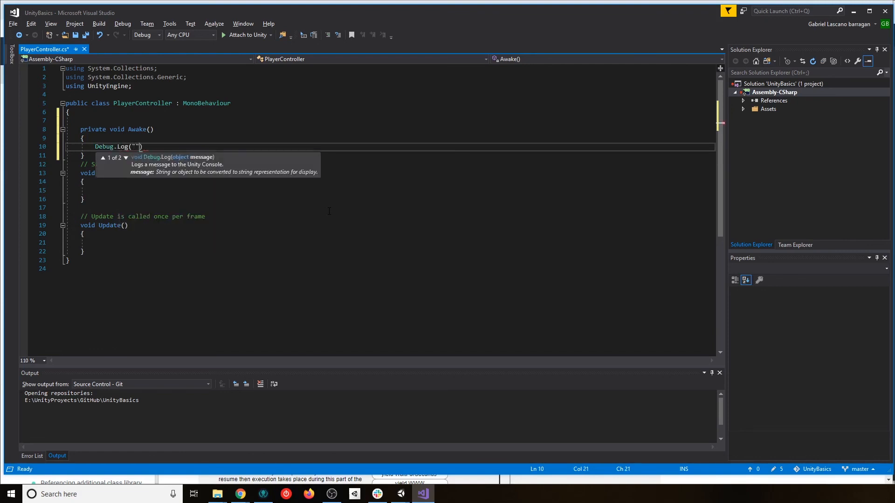
type("\");")
key("ctrl+s")
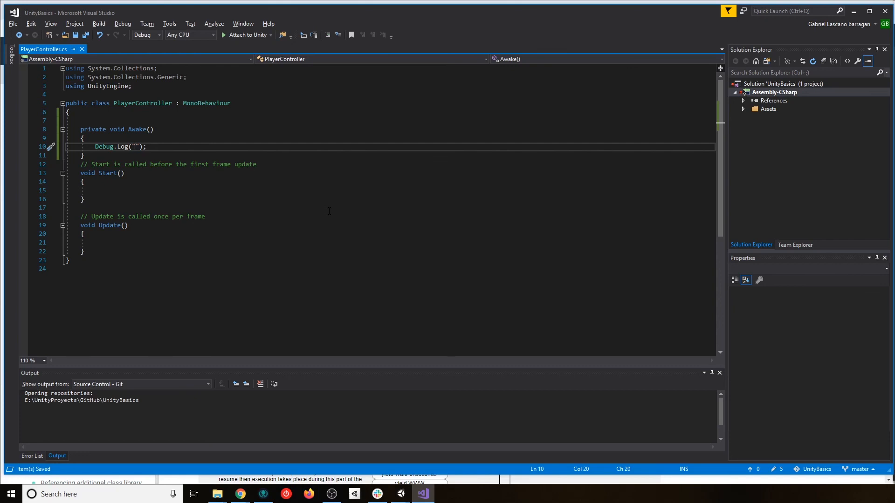
type("Hello World!!!")
- Try the LogWarning and LogError variants in the Debug call inside Awake, and remove the trial text again
key("Right")
key("Right")
key("Left")
key("Left")
key("Left")
key("Left")
key("Left")
key("Right")
key("Right")
key("Right")
key("Right")
key("Right")
key("Left")
type(".logw")
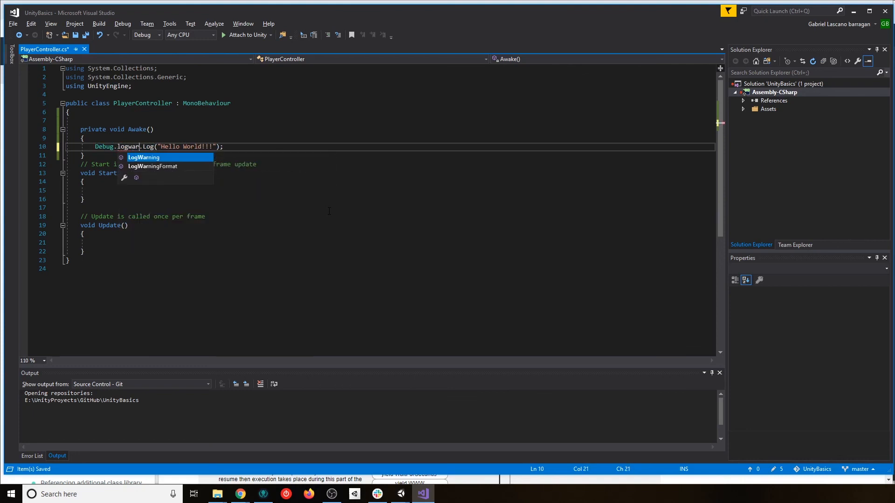
key("BackSpace")
type("err")
key("BackSpace")
key("BackSpace")
key("BackSpace")
key("BackSpace")
key("BackSpace")
key("BackSpace")
key("BackSpace")
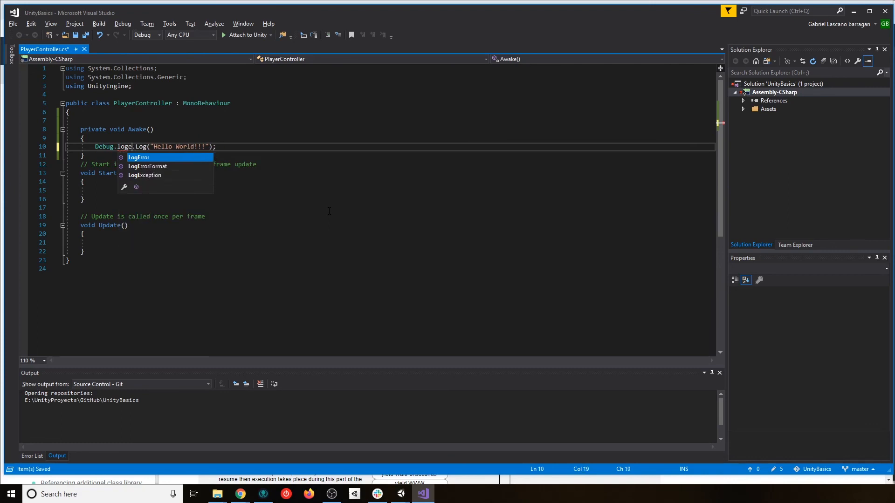
- Copy the Debug.Log line from Awake into the empty body of the Start method
key("Right")
key("Right")
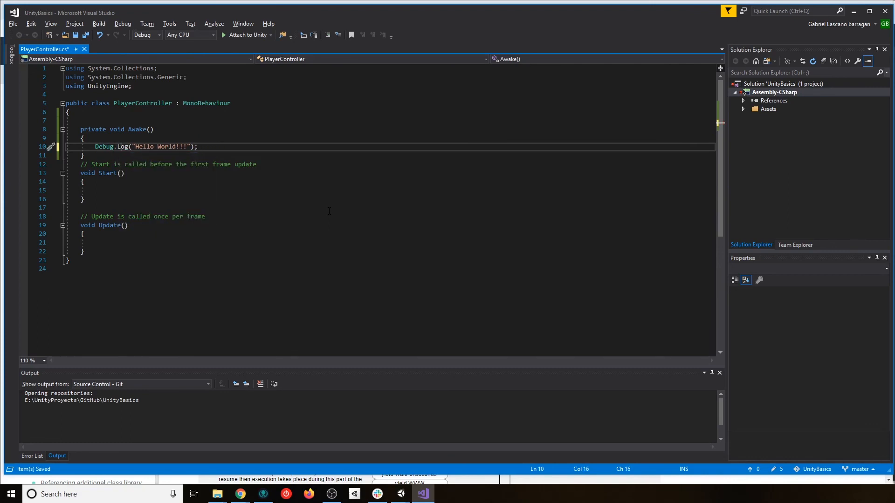
key("Right")
key("Right")
key("Right")
key("Right")
key("Right")
key("Right")
key("Right")
key("Right")
key("Right")
key("Right")
key("Right")
key("Right")
key("Right")
key("Right")
key("Right")
key("Right")
key("shift+Home")
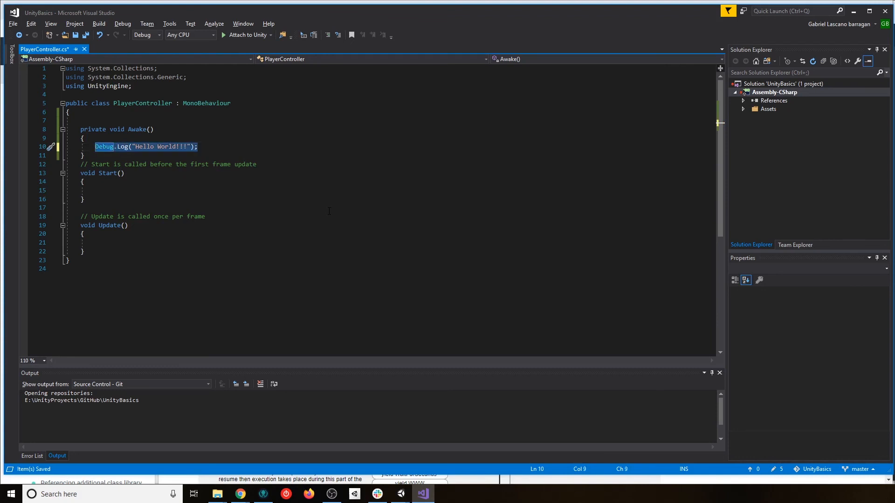
key("ctrl+c")
key("Down")
key("Down")
key("Down")
key("Down")
key("Down")
key("ctrl+v")
- Change the Debug call in Start from Log to LogWarning
key("Left")
key("Left")
key("Left")
key("Left")
key("Left")
key("Left")
key("Left")
key("Left")
key("Left")
key("Left")
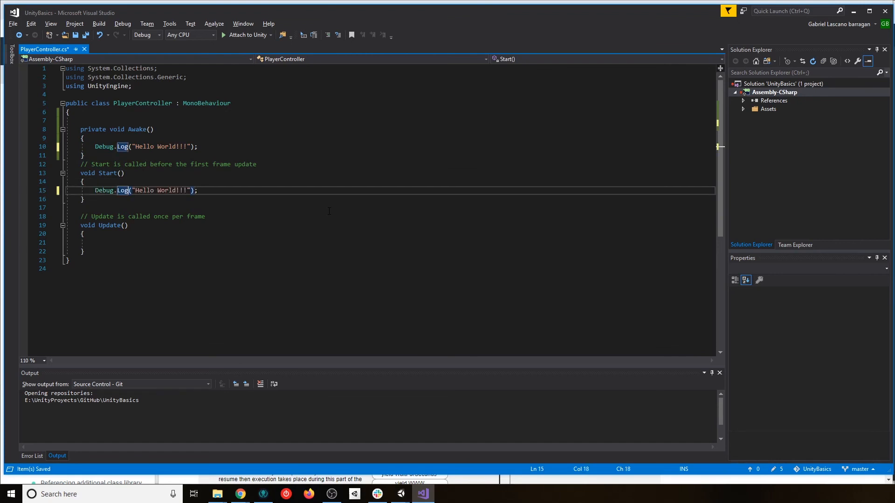
type(".LogWarning(")
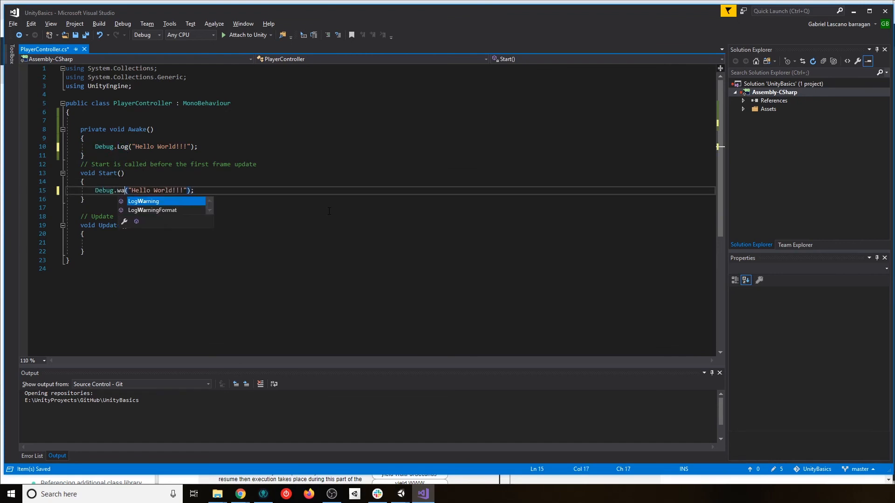
key("Right")
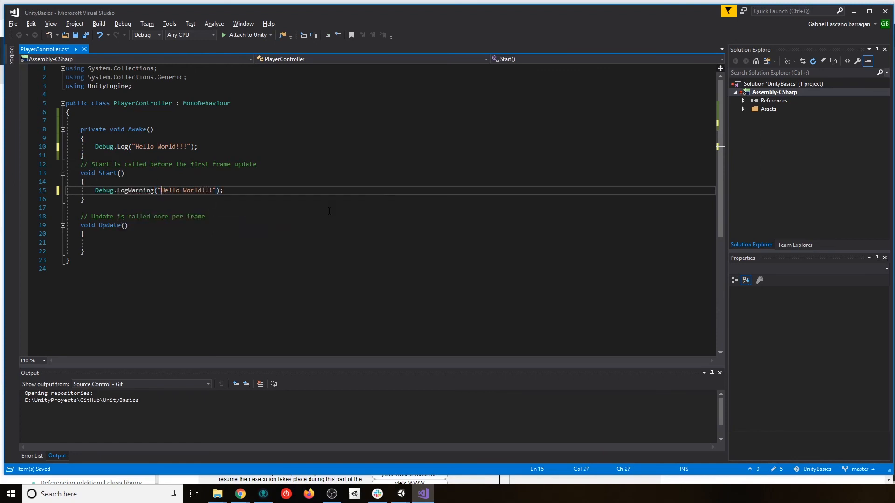
- Replace the warning message in Start with "On Start Function"
key("shift+End")
key("shift+Left")
key("shift+Left")
key("shift+Left")
type("On Start Function")
- Copy the LogWarning line from Start into the empty body of the Update method
key("Home")
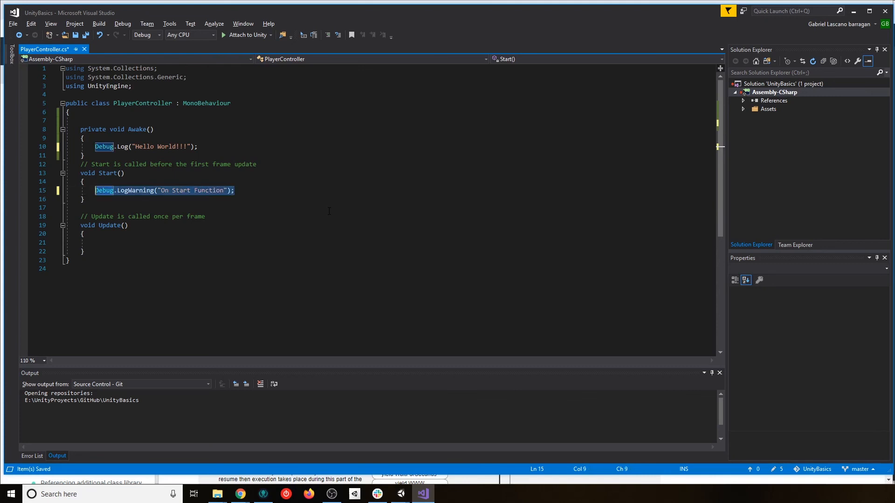
key("Down")
key("Down")
key("Down")
key("Down")
key("Down")
key("Down")
key("ctrl+v")
- Change the Debug call in Update from LogWarning to LogError
key("Left")
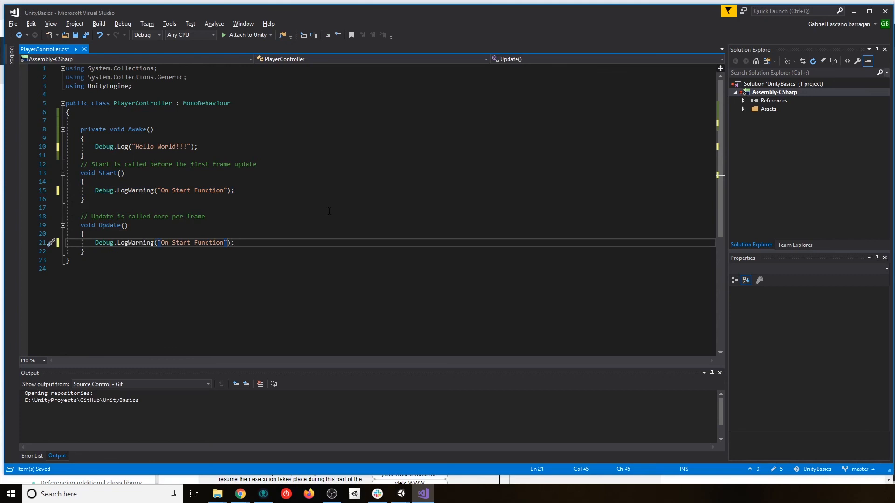
key("Left")
key("ctrl+shift+Left")
key("BackSpace")
type("log")
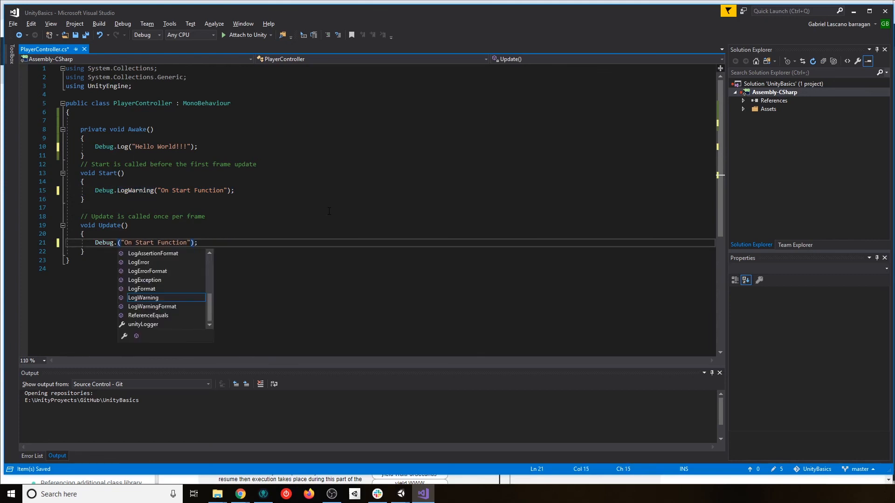
type("e")
key("Tab")
- Replace the error message in Update with "On Update" and save the script
key("Right")
key("Right")
key("ctrl+shift+Right")
key("ctrl+shift+Right")
key("ctrl+shift+Right")
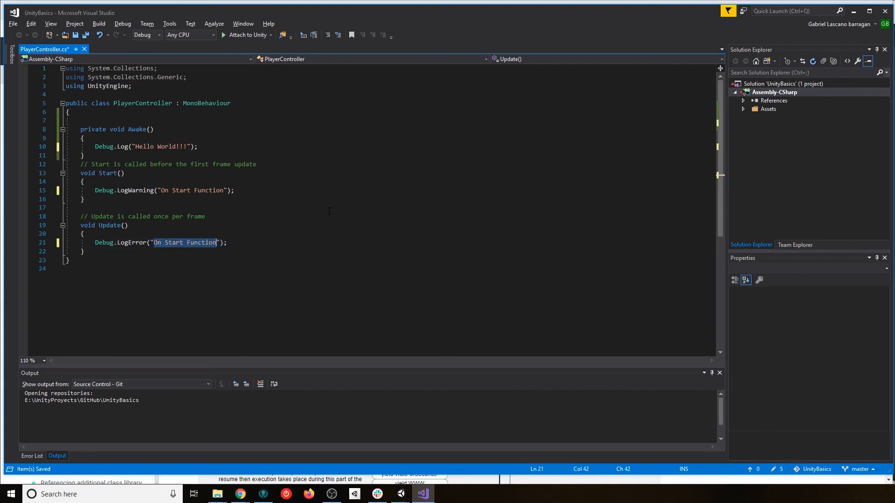
key("BackSpace")
type("On Upd")
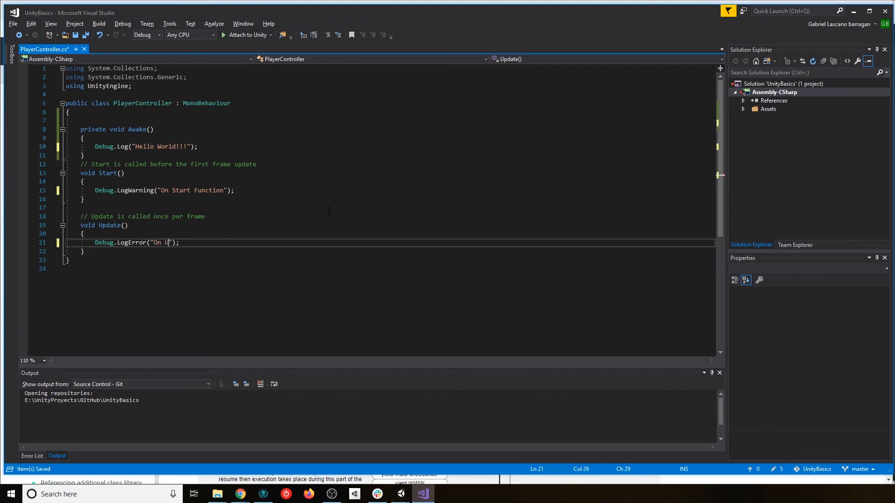
type("ate")
key("ctrl+s")
- Switch to the Unity UnityBasics project, open the Console window and dock it beside Animation
mouse_move(392, 490)
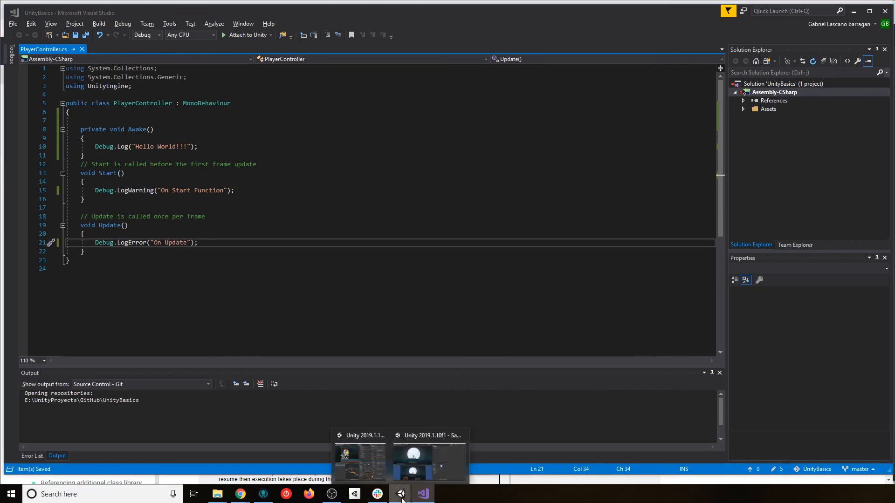
left_click(429, 459)
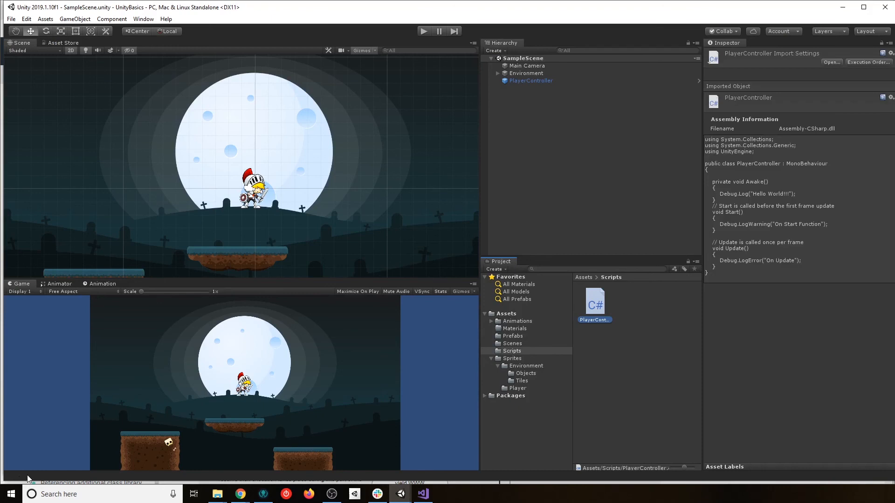
left_click(150, 20)
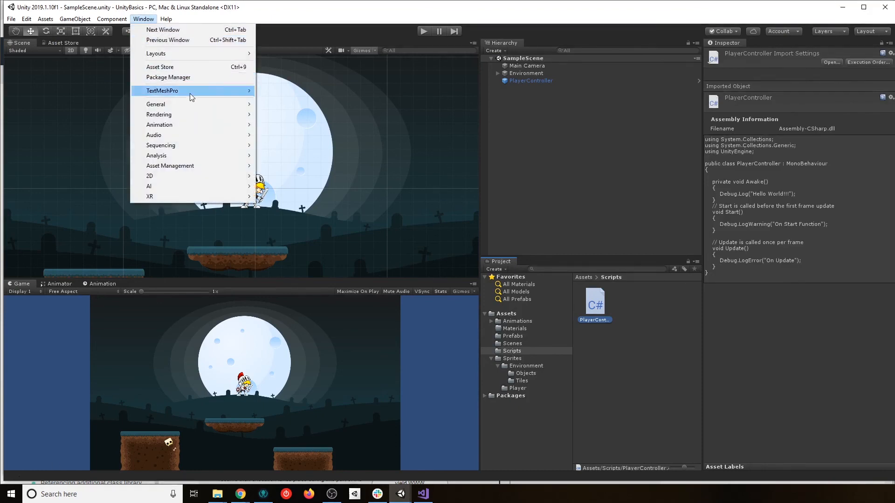
mouse_move(205, 102)
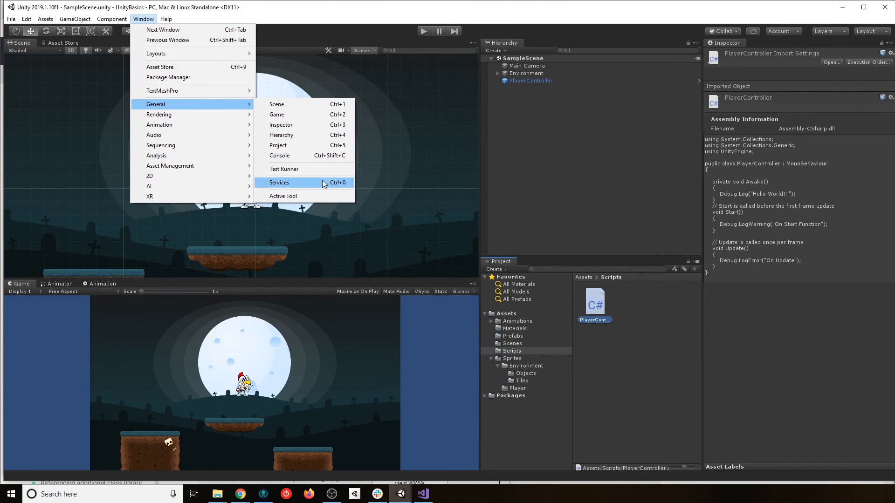
left_click(298, 155)
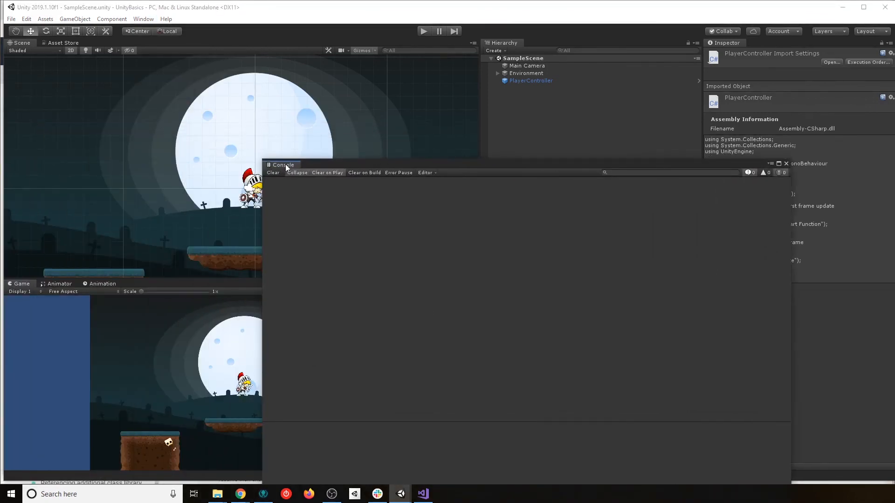
left_click_drag(285, 164, 136, 283)
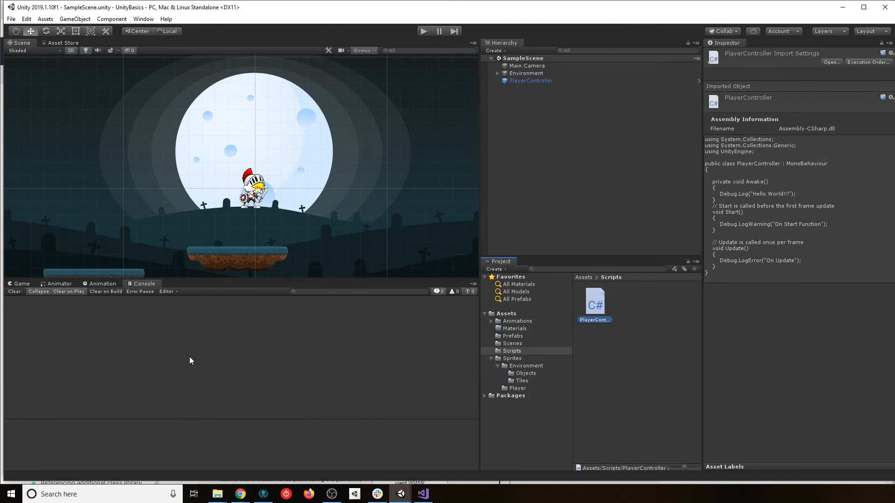
- Open the PlayerController script to check its three Debug calls, and return to Unity
left_click(453, 291)
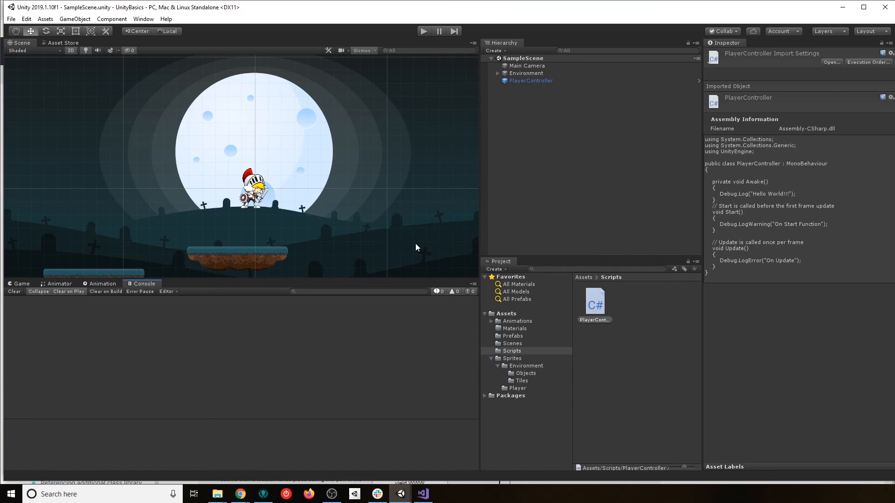
double_click(596, 305)
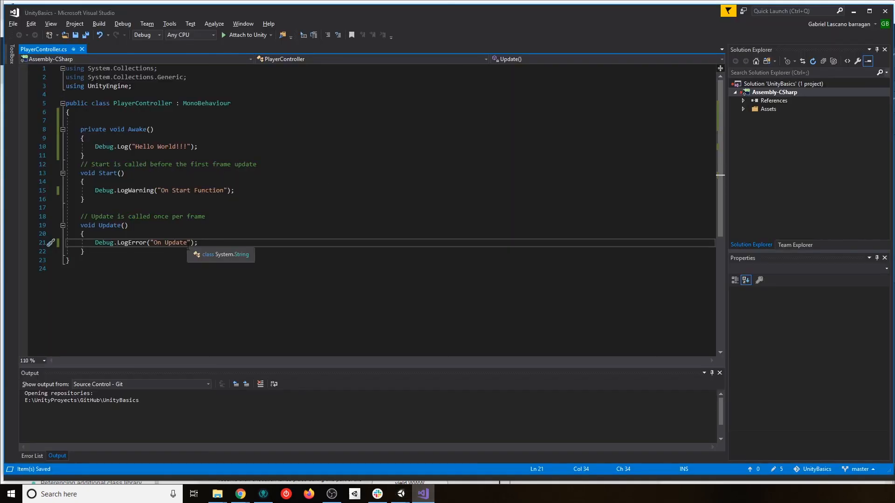
key("alt+Tab")
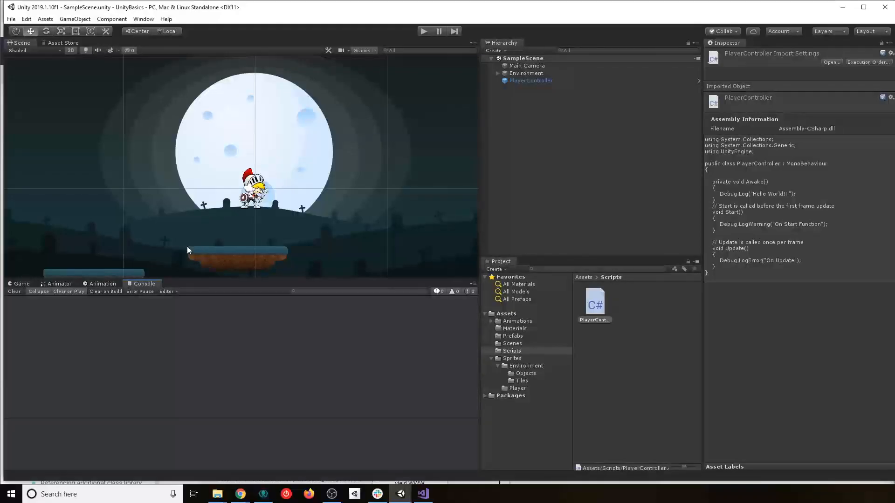
- Test-run the scene, docking the Console beside the Project window before stopping play mode
left_click(423, 31)
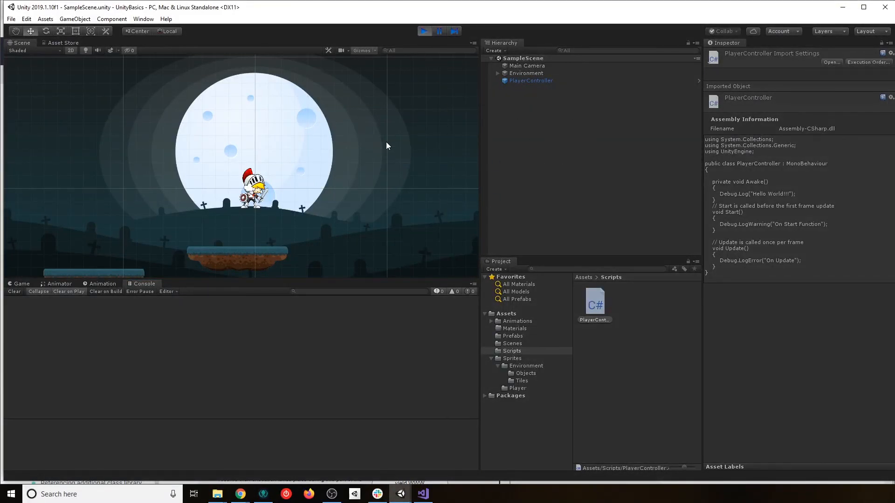
left_click(139, 283)
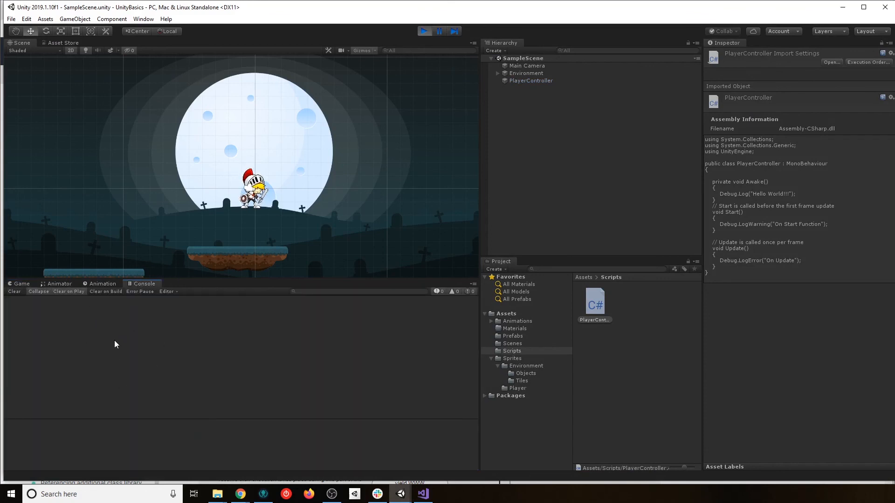
left_click_drag(145, 283, 544, 269)
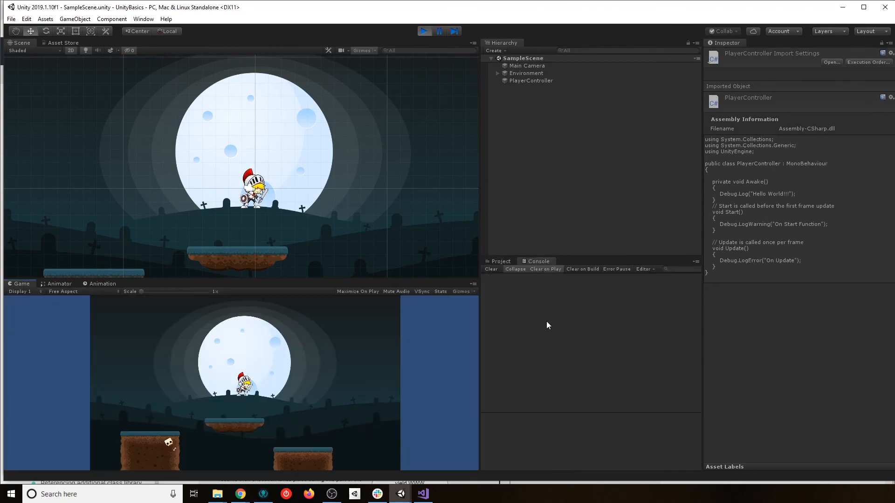
left_click(424, 31)
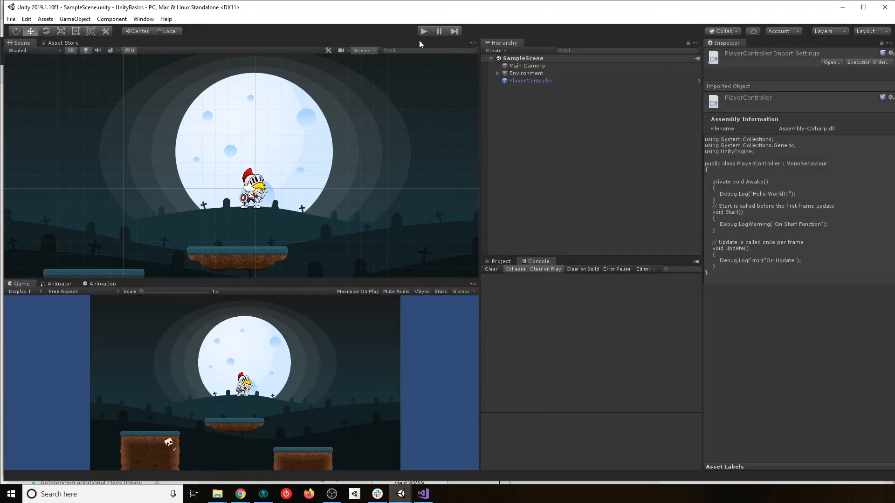
- Attach the PlayerController script to the PlayerController object and run the scene with the Console in view
left_click(503, 261)
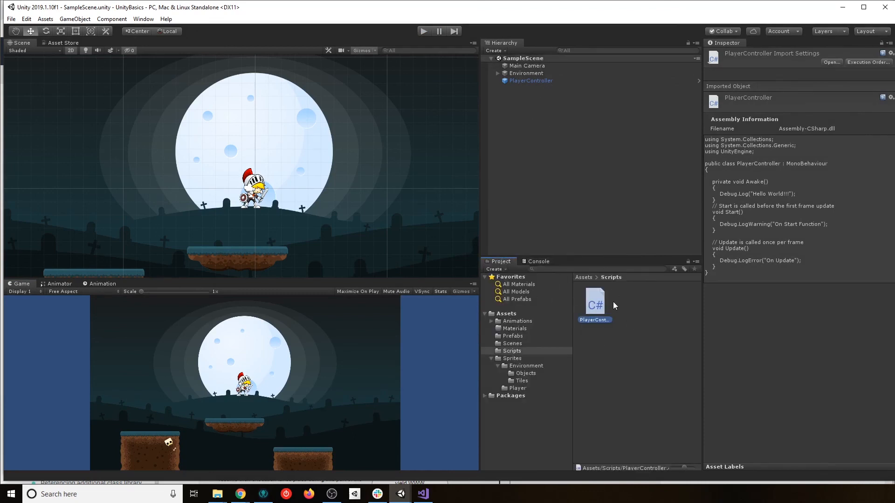
left_click_drag(599, 309, 534, 81)
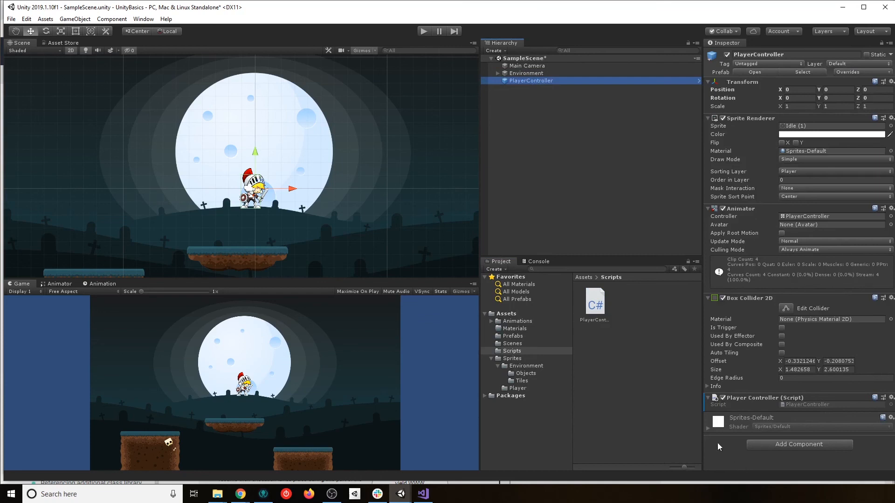
left_click(537, 262)
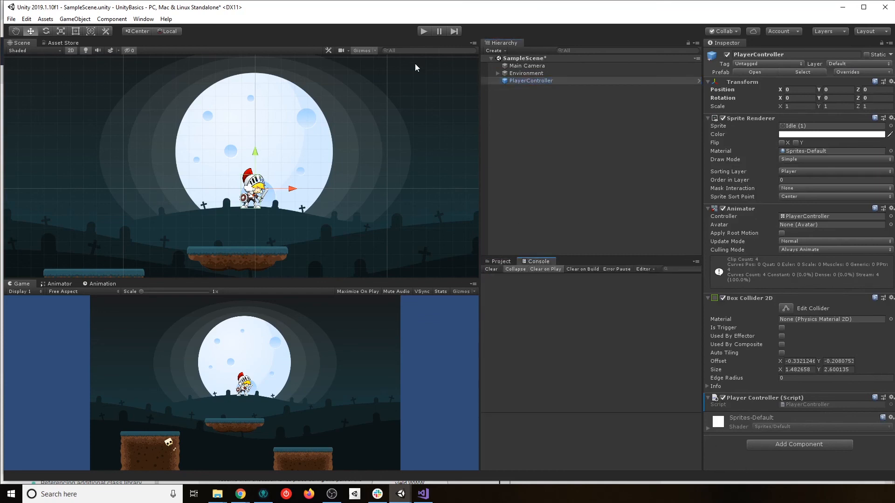
left_click(424, 31)
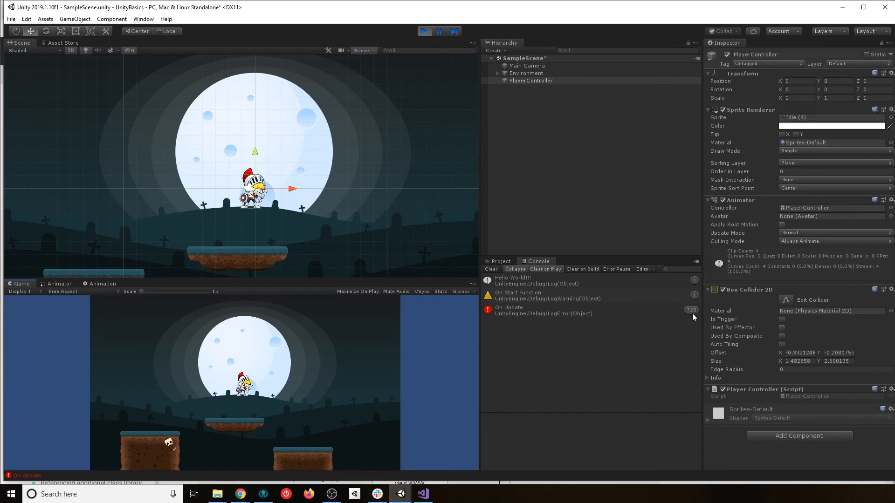
- Undock the Console into a floating window over the scene and widen it to reveal its message-type filters
left_click_drag(544, 262, 313, 386)
left_click_drag(354, 272, 345, 191)
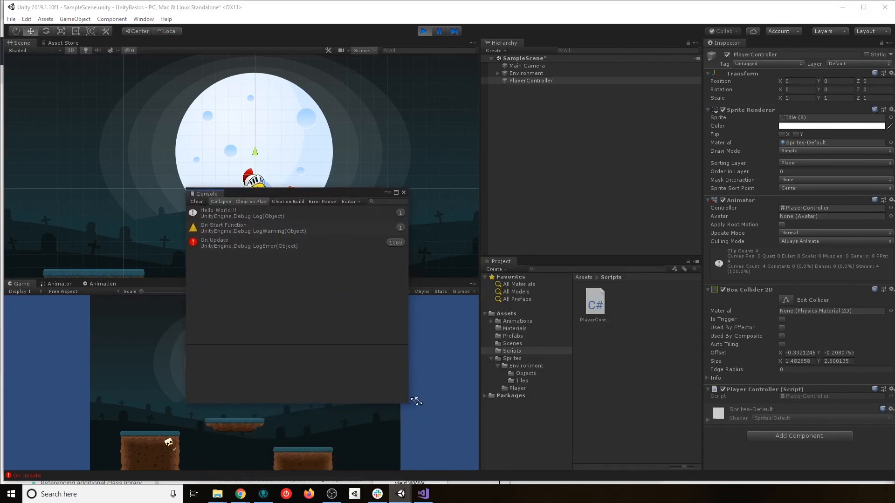
left_click_drag(406, 400, 667, 413)
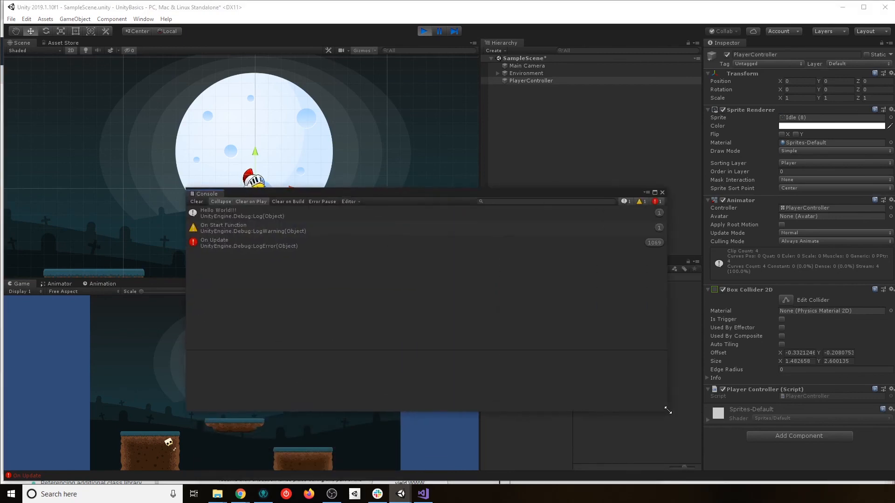
- Try the Console's error, warning and log filters, finishing with only errors displayed
left_click(656, 202)
left_click(640, 202)
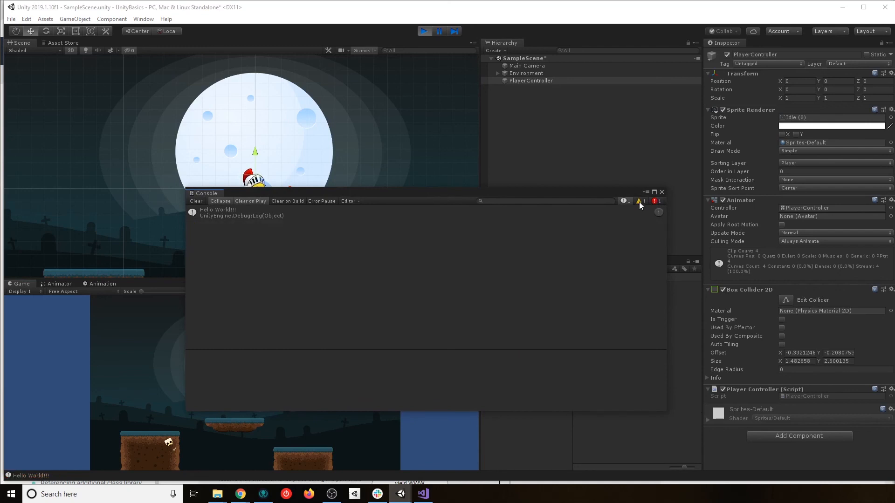
left_click(642, 201)
left_click(651, 202)
left_click(625, 201)
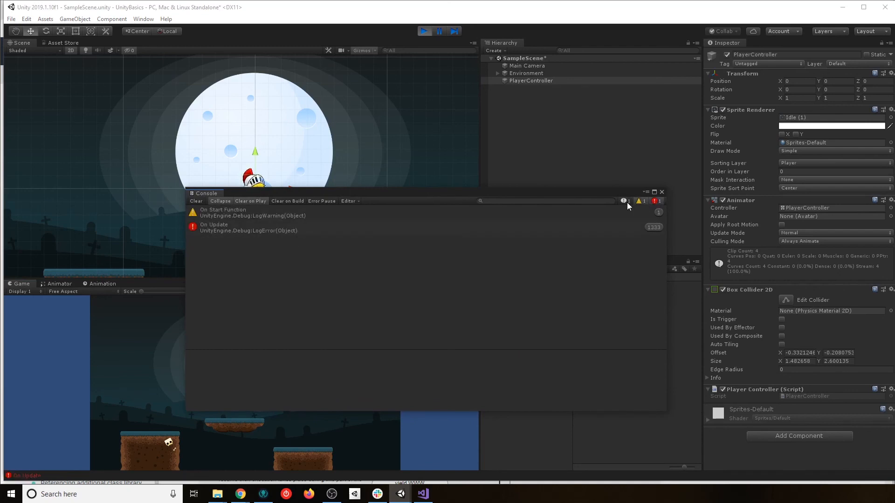
left_click(637, 201)
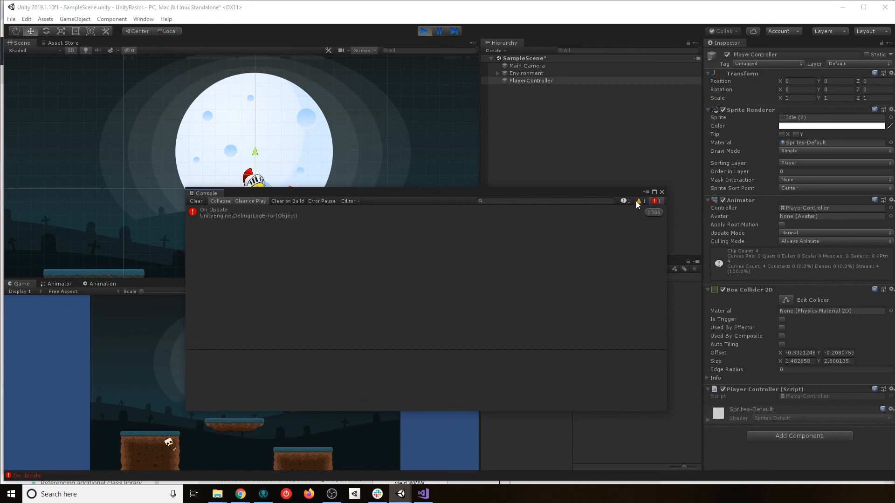
- Compare the Console output with Collapse off and on, and restore the display of all message types
left_click(221, 201)
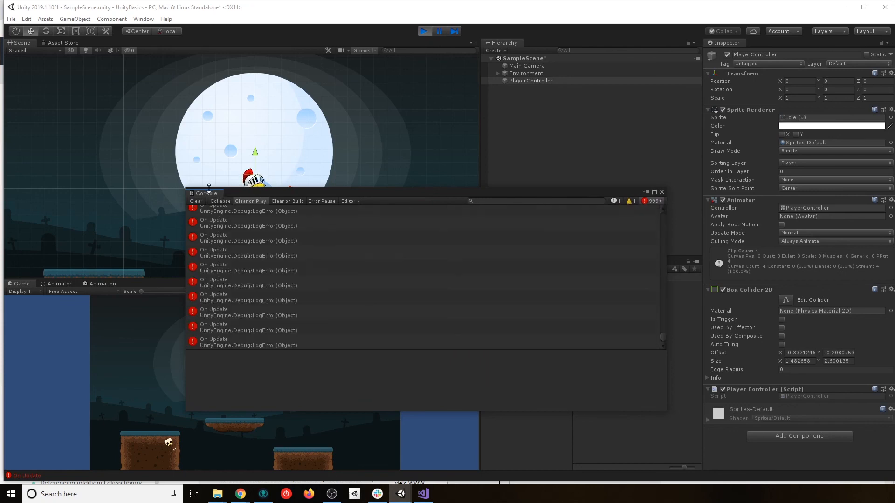
left_click(220, 201)
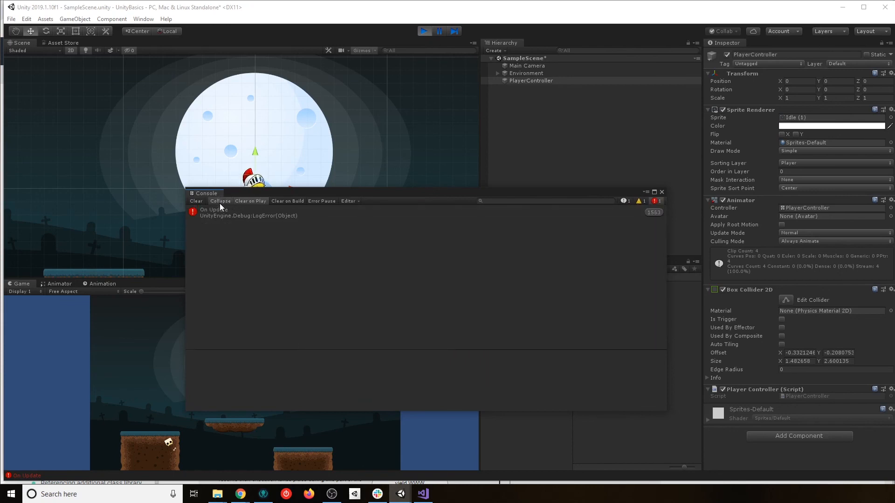
left_click(655, 200)
left_click(626, 201)
left_click(641, 201)
left_click(655, 201)
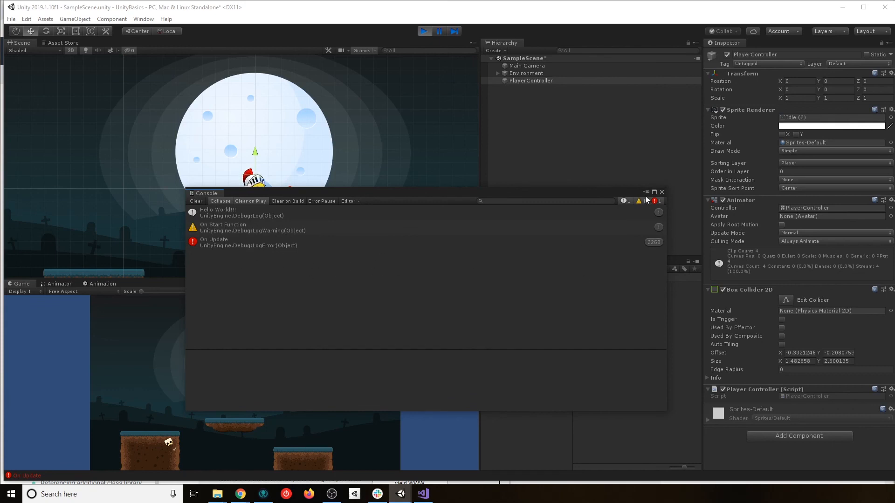
- Close the floating Console and stop the running scene
left_click(662, 192)
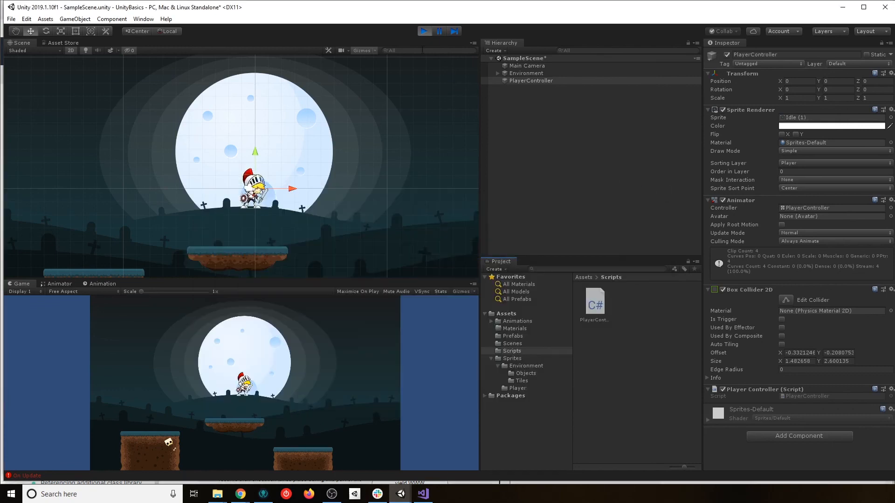
left_click(424, 32)
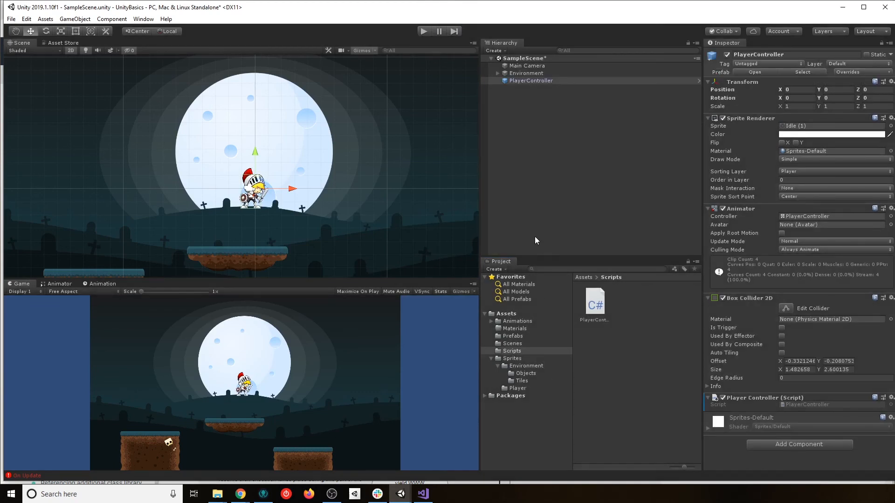
- Switch to the PlayerController script in Visual Studio and delete the debug message lines from Update and Start
left_click(424, 494)
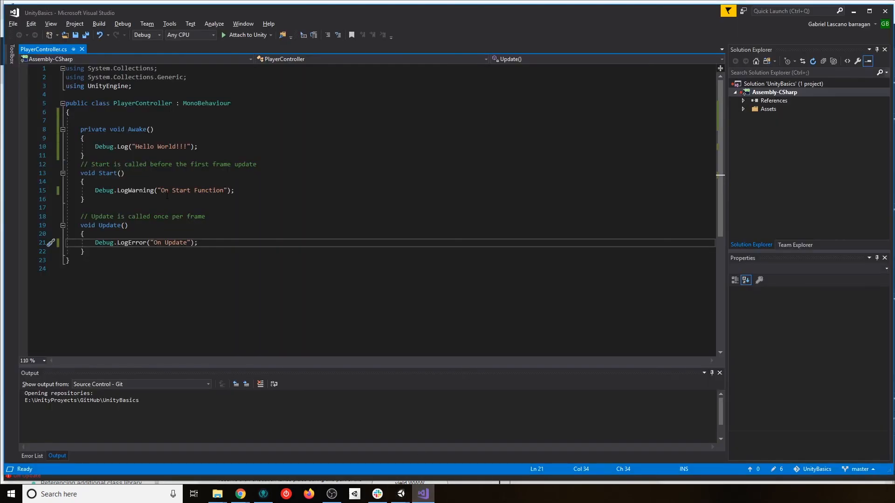
key("shift+Up")
key("shift+Up")
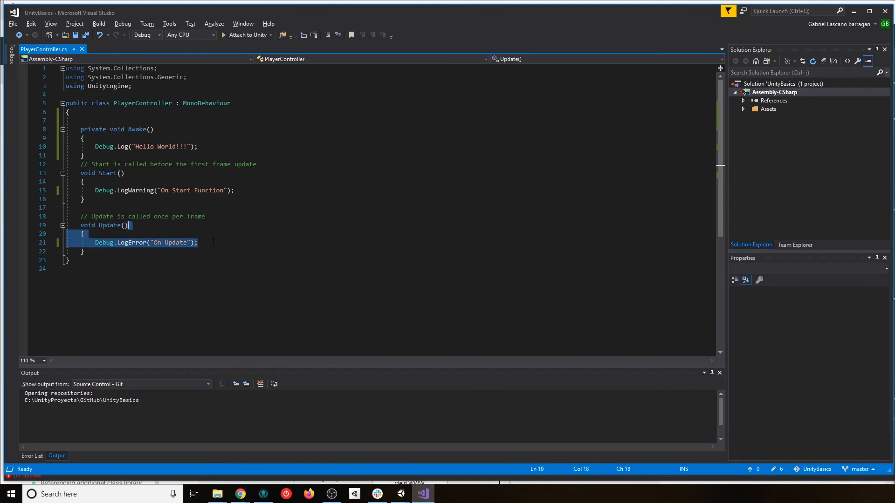
key("shift+Down")
key("shift+Down")
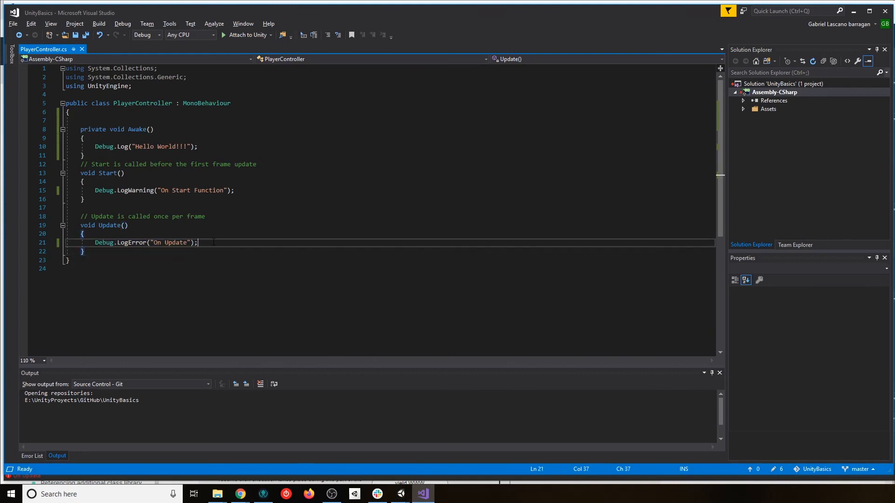
key("shift+Home")
key("BackSpace")
key("Up")
key("Up")
key("Up")
key("Up")
key("Up")
key("Up")
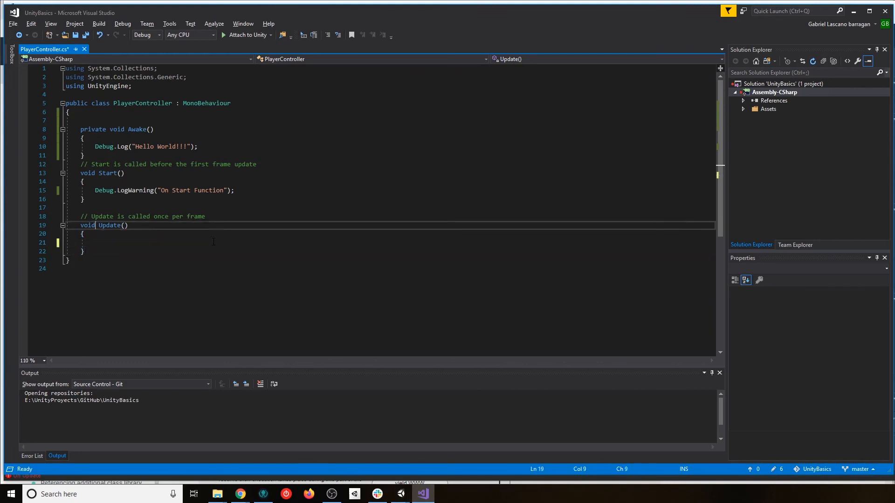
key("shift+End")
key("BackSpace")
- Delete the whole Awake function and the blank line above it, and save the script
key("Up")
key("Up")
key("Up")
key("Up")
key("Up")
key("Down")
key("shift+Up")
key("shift+Up")
key("shift+Up")
key("shift+Up")
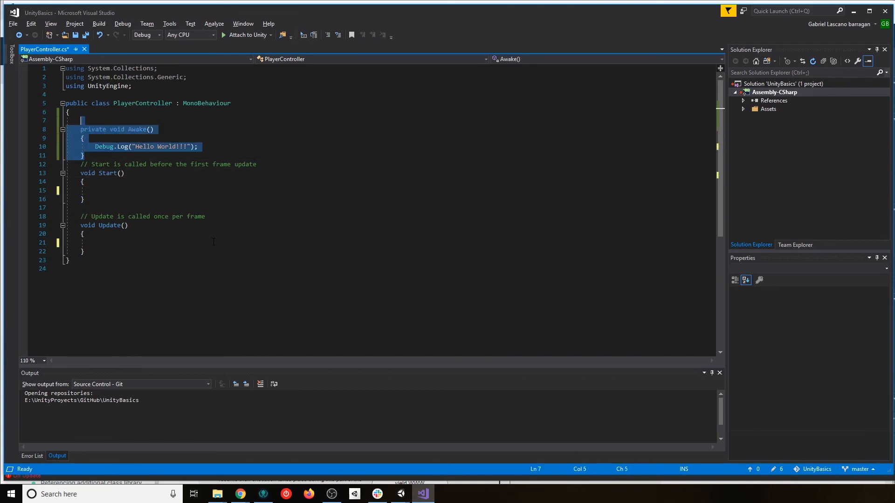
key("BackSpace")
key("shift+Up")
key("BackSpace")
key("ctrl+s")
key("Down")
key("Down")
key("Down")
key("Down")
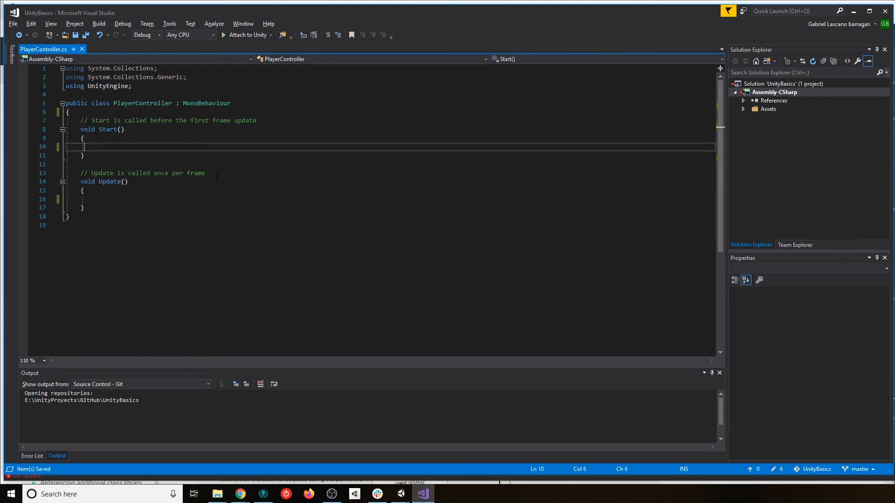
- Return to Unity and add a Rigidbody 2D component to the PlayerController object
mouse_move(406, 484)
left_click(427, 459)
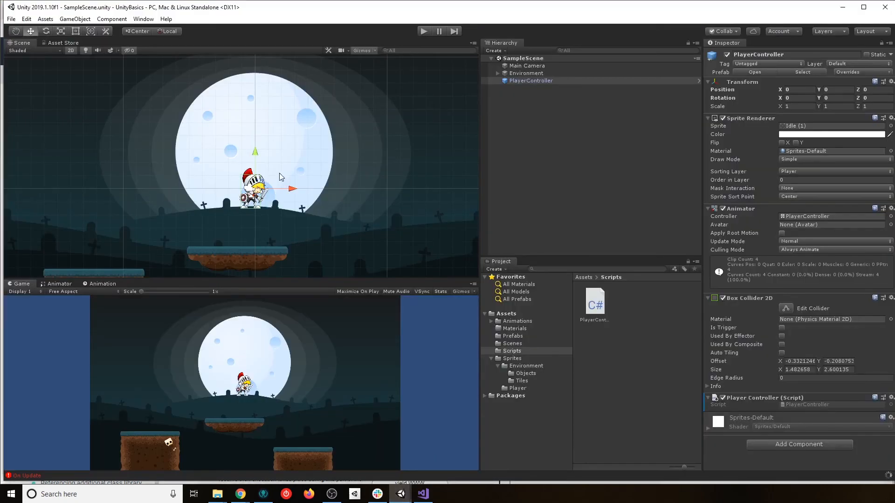
left_click(529, 77)
left_click(528, 77)
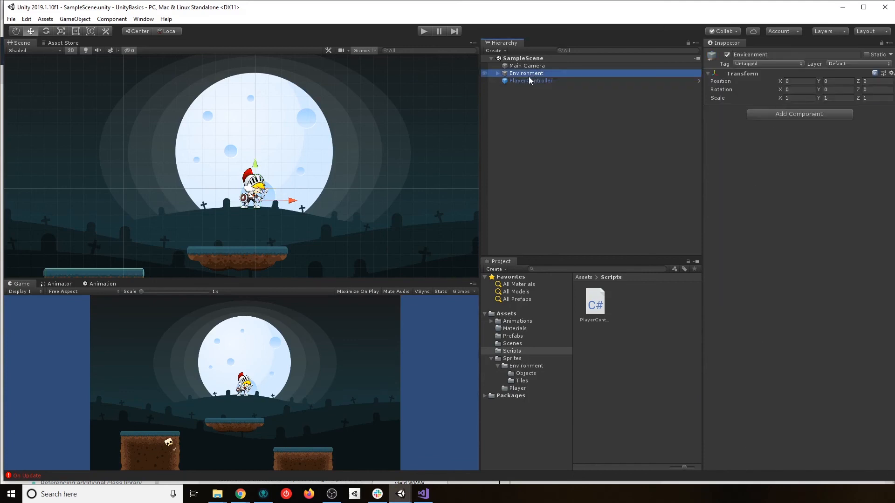
left_click(529, 80)
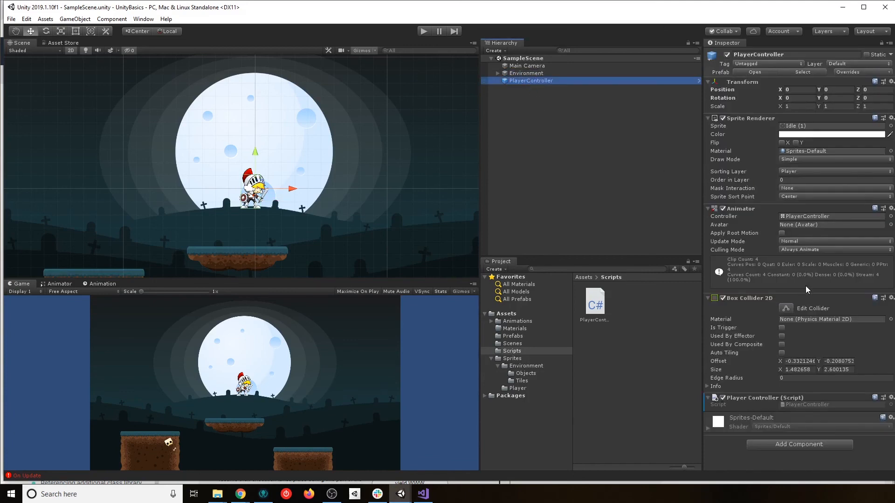
left_click(810, 442)
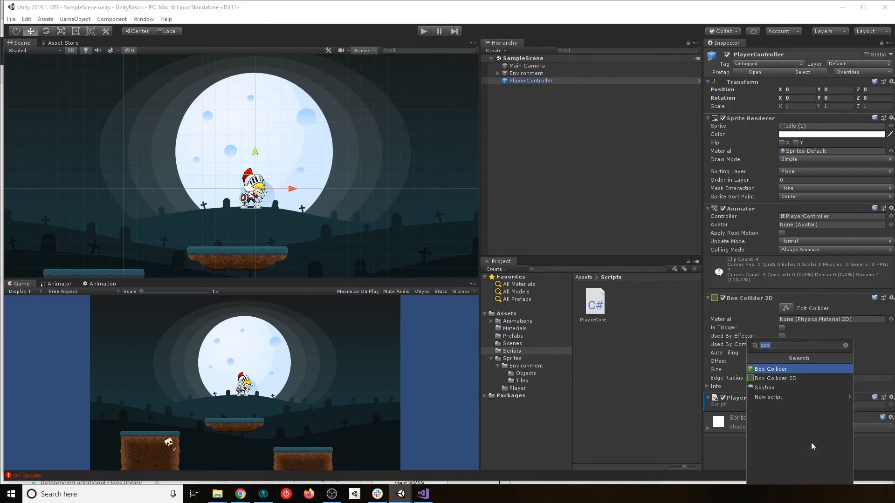
type("rigi")
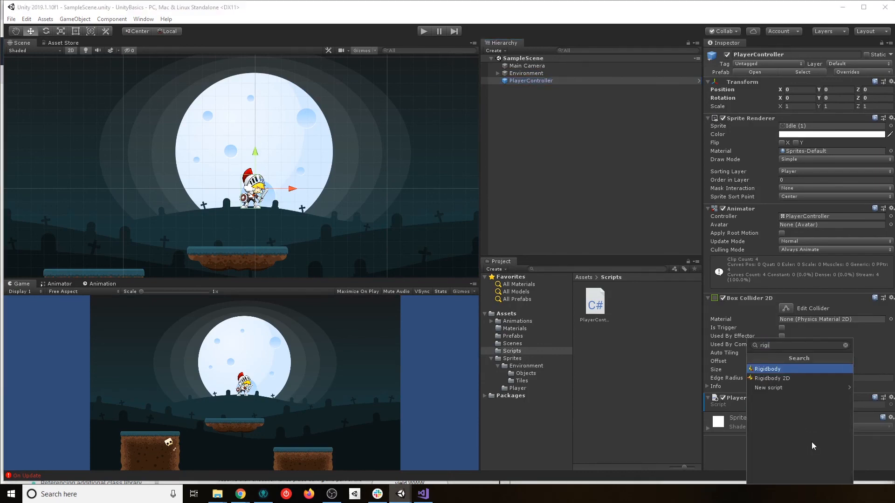
key("Down")
key("Return")
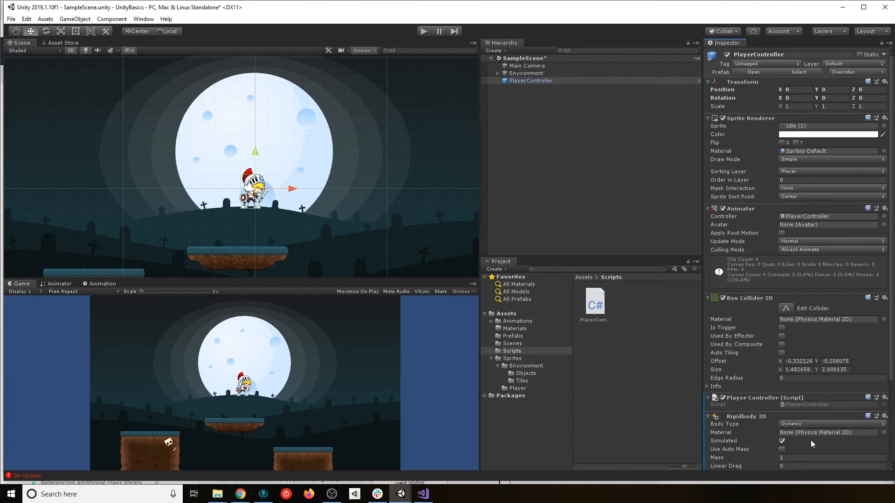
scroll(806, 373, "down", 3)
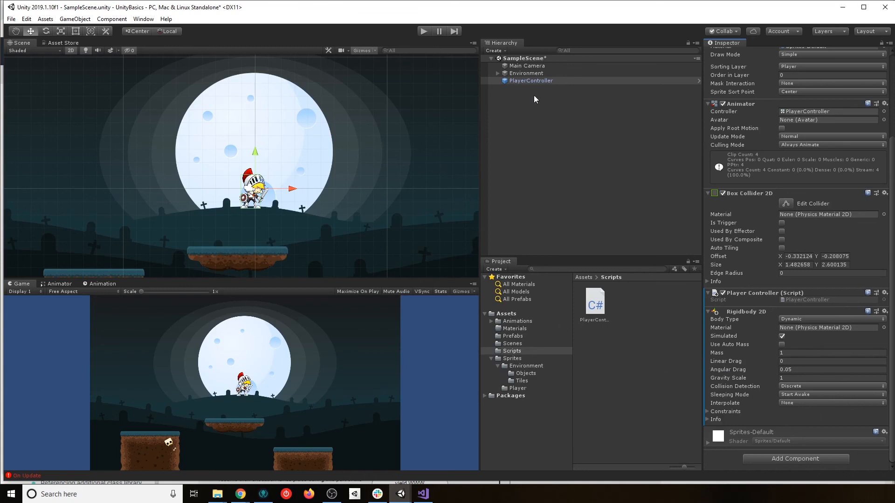
- Move the PlayerController object along X to about -1.77, and briefly play the scene to test it
left_click(524, 73)
left_click(525, 80)
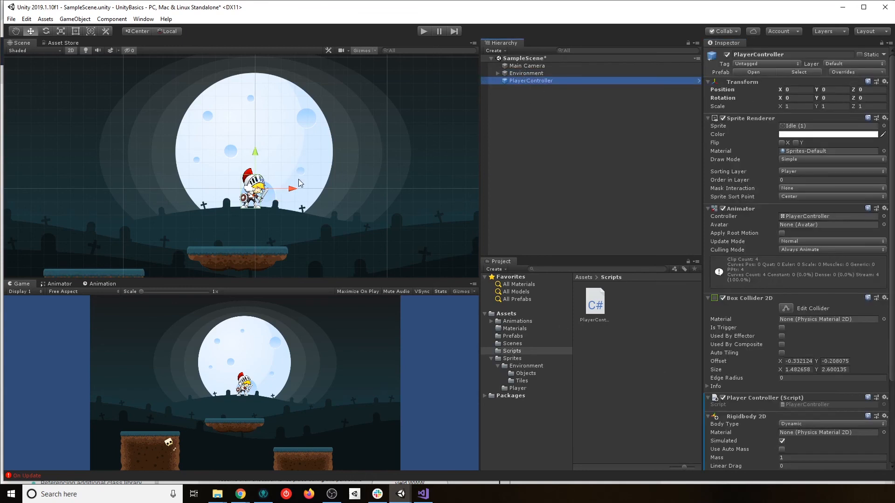
left_click_drag(293, 190, 268, 188)
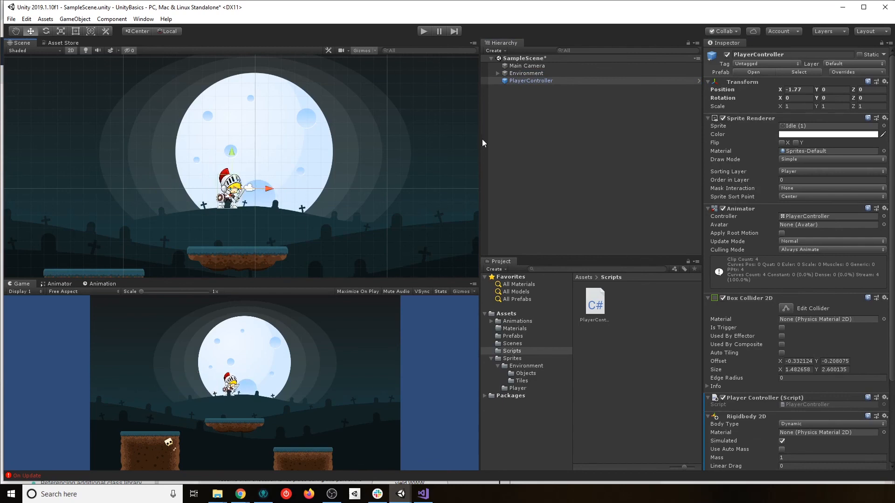
left_click(425, 32)
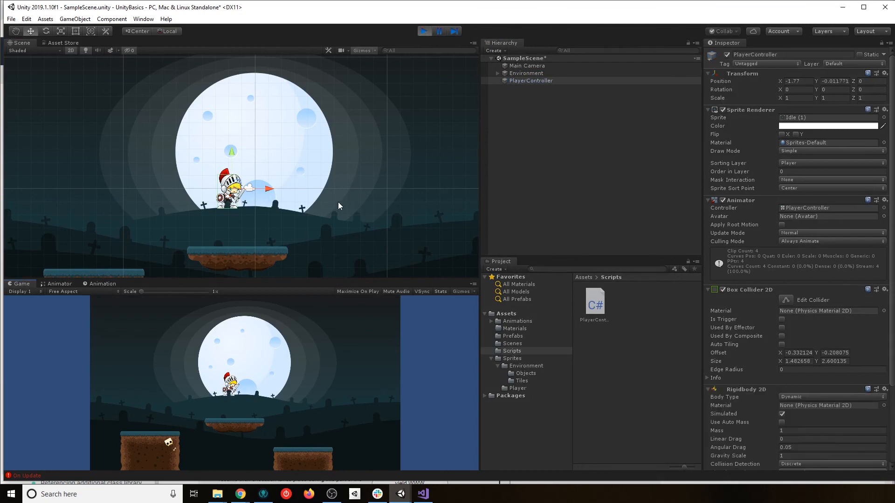
left_click(425, 32)
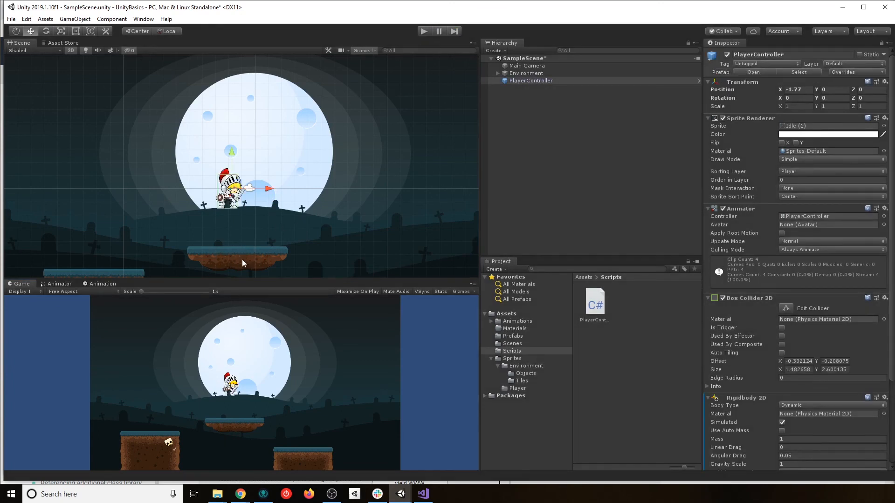
- Move the knight above the leftmost platform at about X -13.83, and play the scene to test its fall
left_click_drag(269, 188, 110, 189)
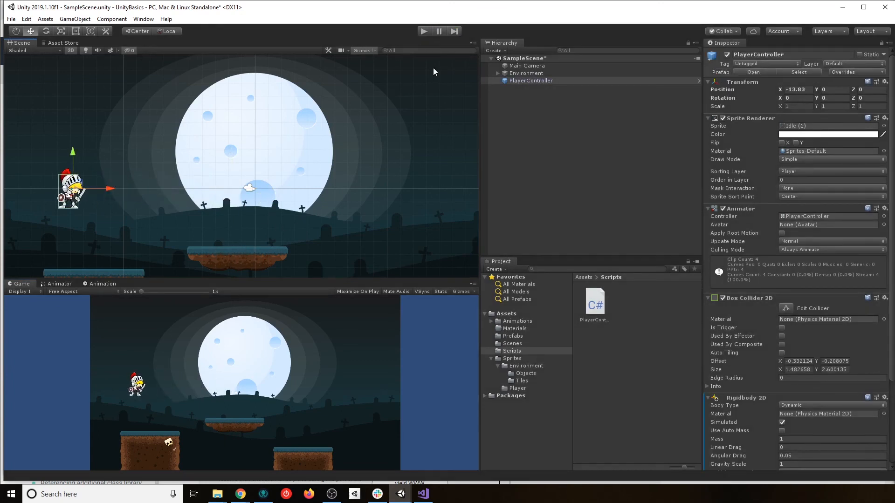
left_click(424, 32)
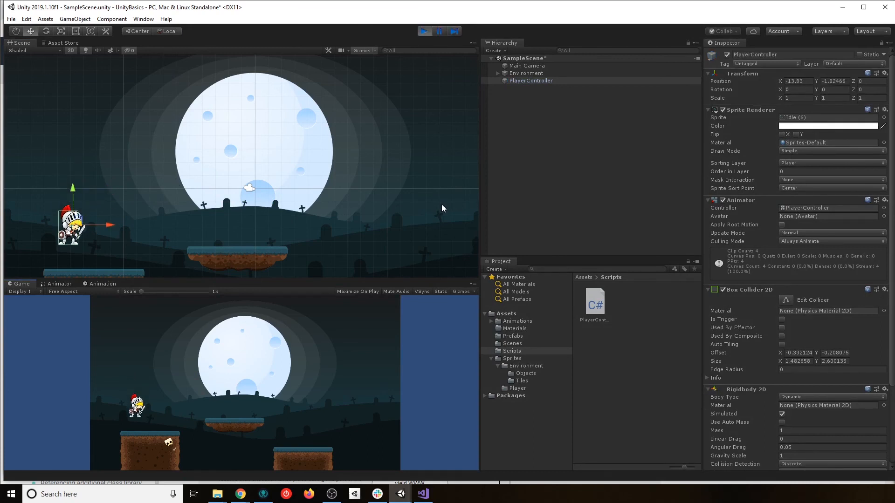
middle_click_drag(127, 222, 209, 198)
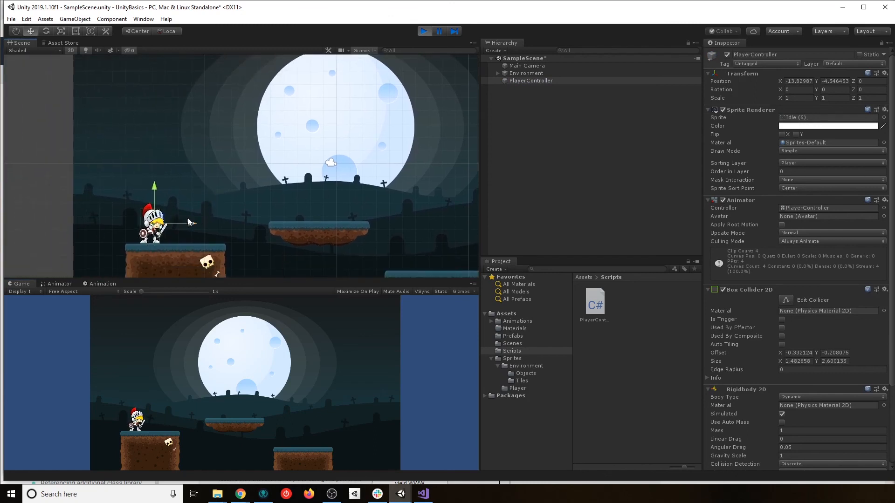
left_click(424, 31)
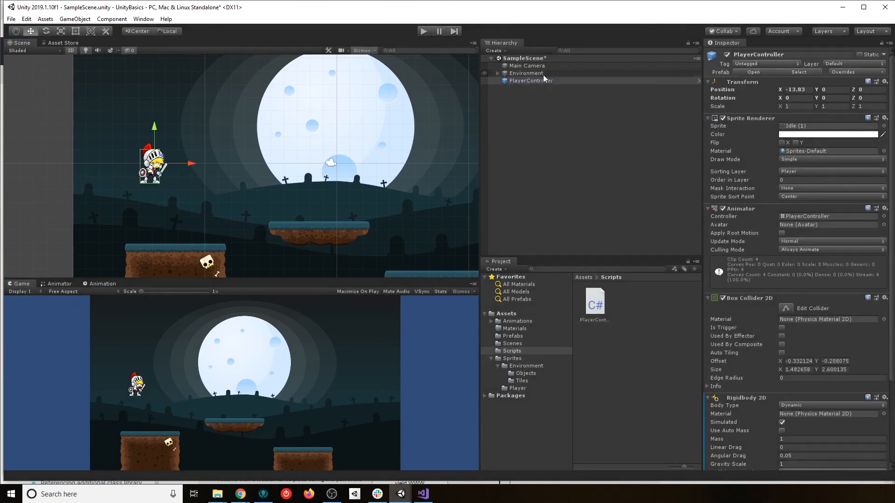
- Add a Box Collider component to the FloatingPlatform object inside Environment
left_click(498, 73)
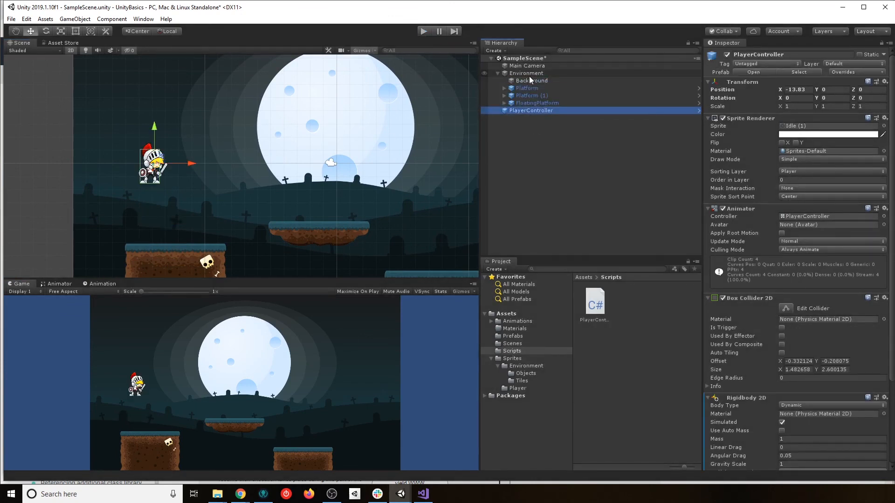
left_click(522, 104)
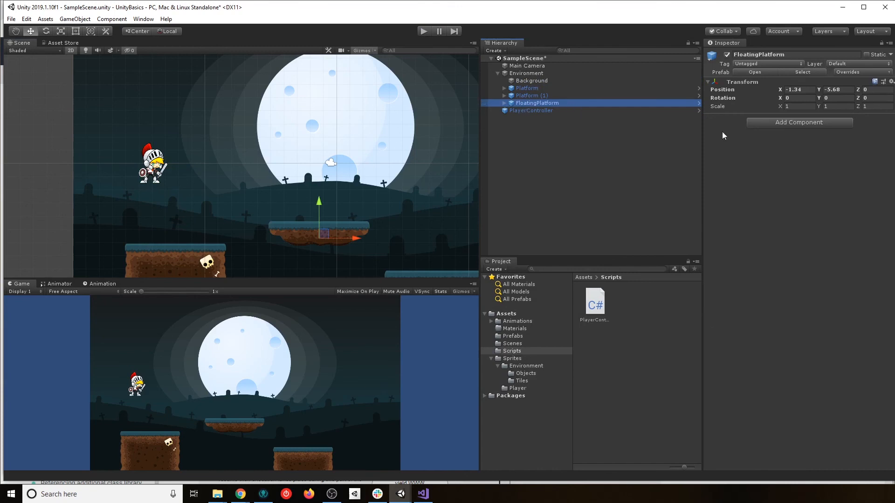
left_click(786, 123)
type("box")
key("Return")
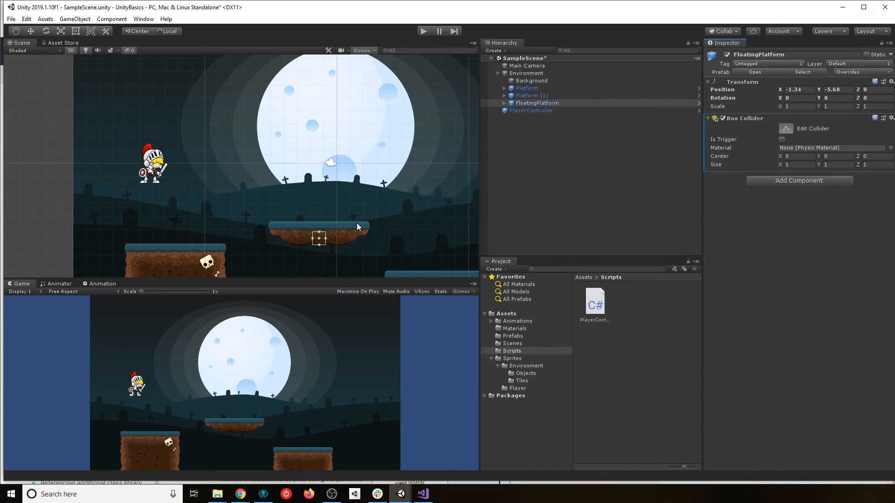
- Resize the FloatingPlatform's Box Collider to enclose the platform, about 7.46 wide and 1.76 high, and finish editing it
scroll(330, 238, "up", 4)
left_click_drag(307, 227, 213, 229)
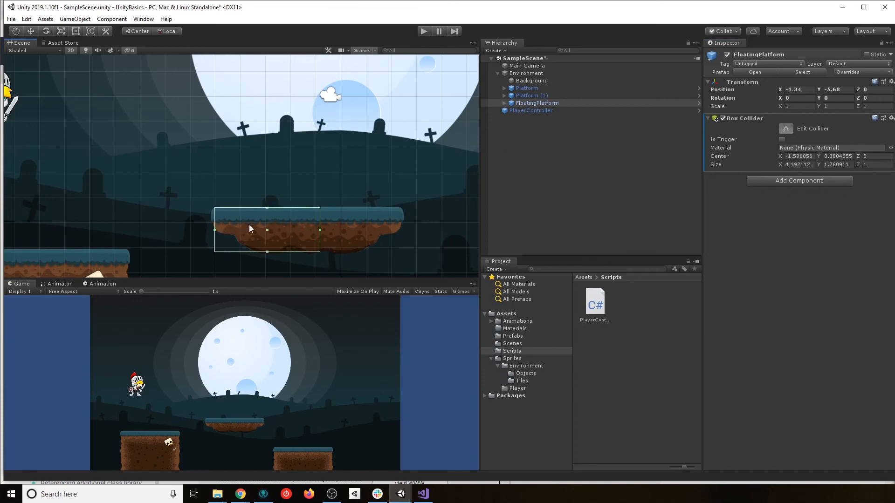
left_click_drag(373, 229, 402, 231)
left_click(786, 129)
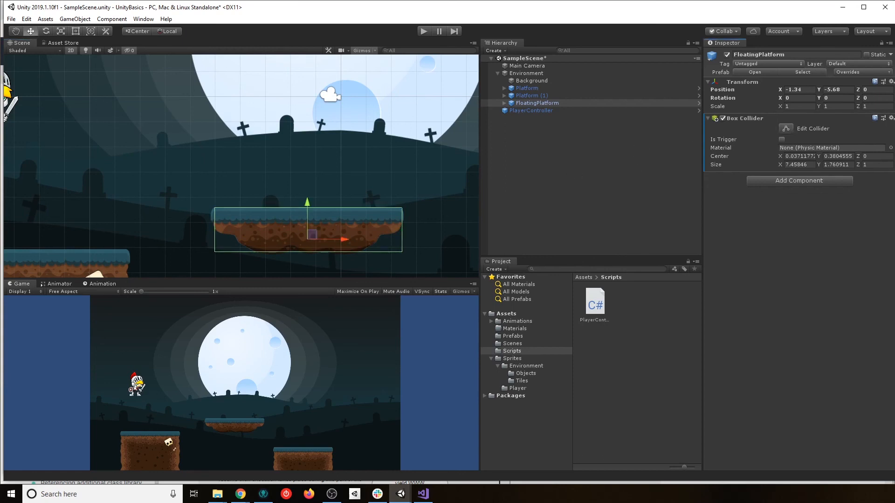
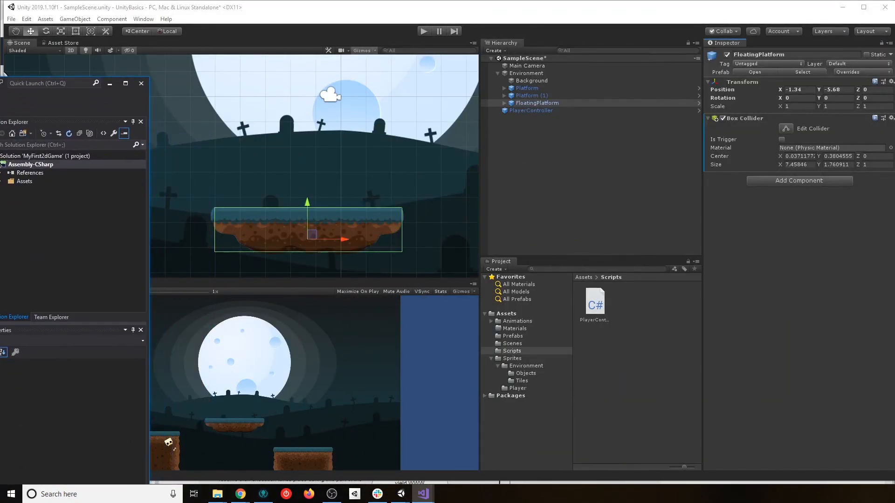
key("super")
key("super")
key("super+Up")
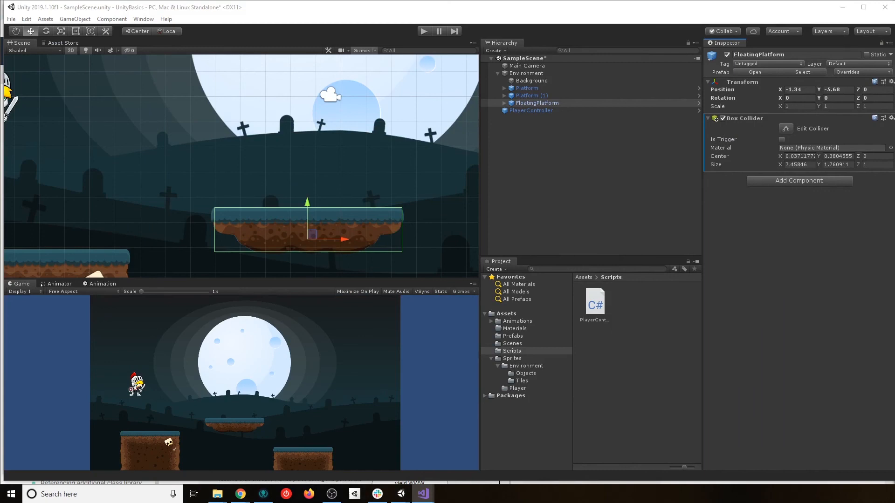
- Apply all of FloatingPlatform's overrides to its prefab and save the scene
left_click(535, 97)
left_click(535, 102)
left_click(858, 72)
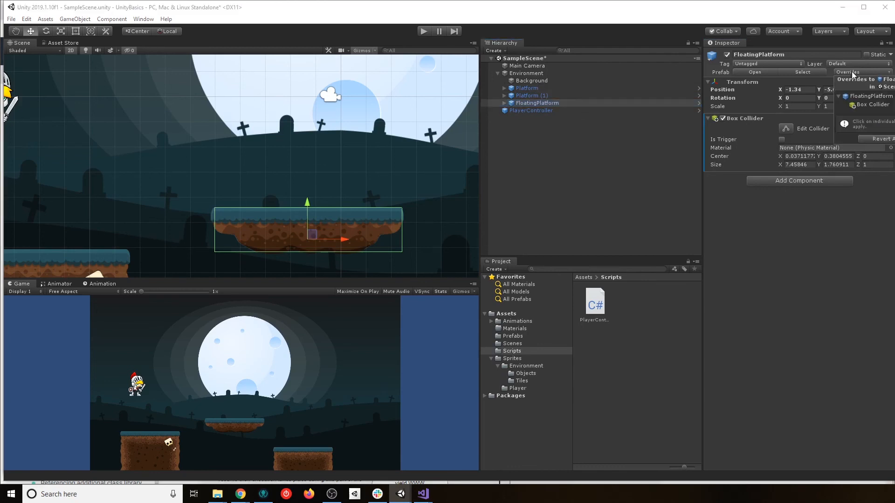
left_click(894, 139)
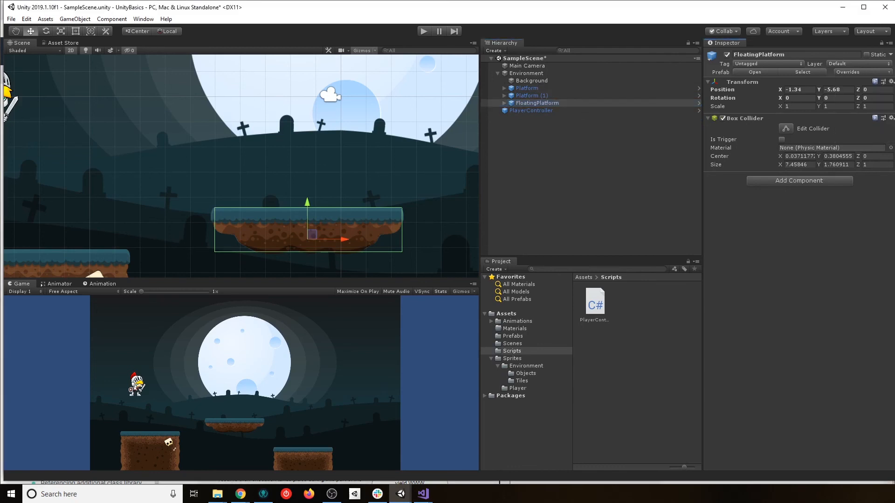
left_click(540, 121)
key("ctrl+s")
- Switch to the UnityBasics solution's PlayerController script in Visual Studio
middle_click_drag(218, 154, 393, 140)
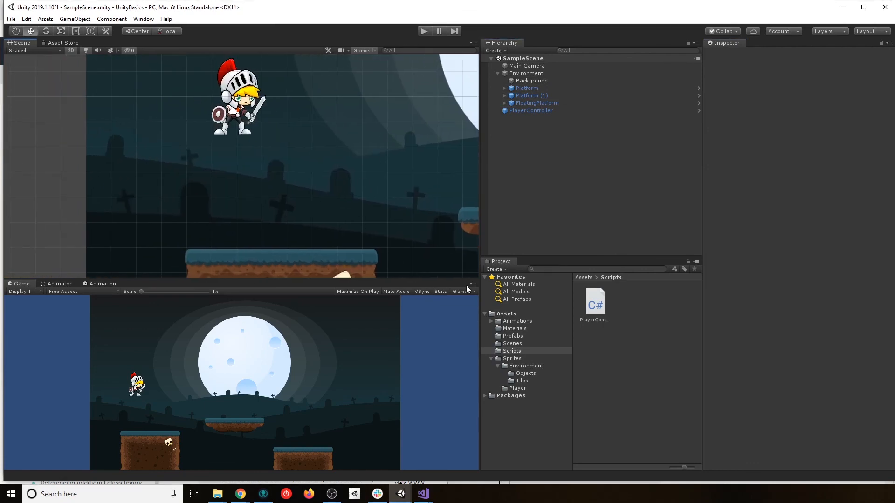
mouse_move(423, 495)
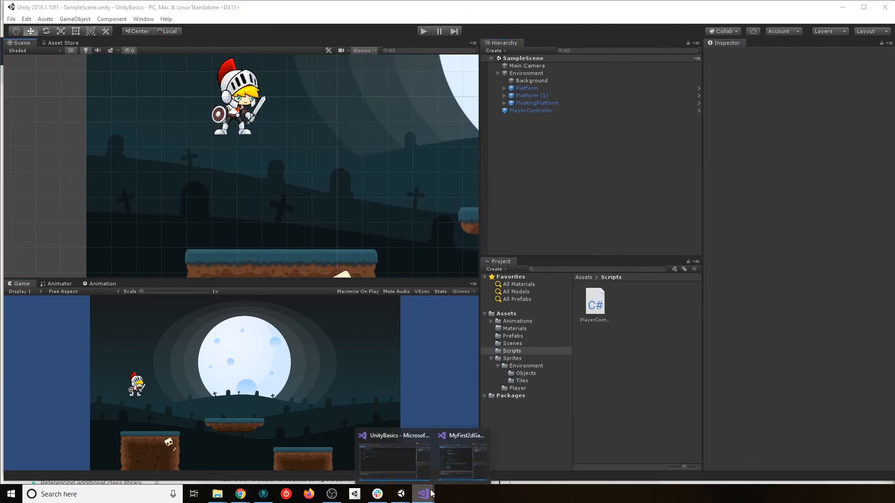
left_click(413, 468)
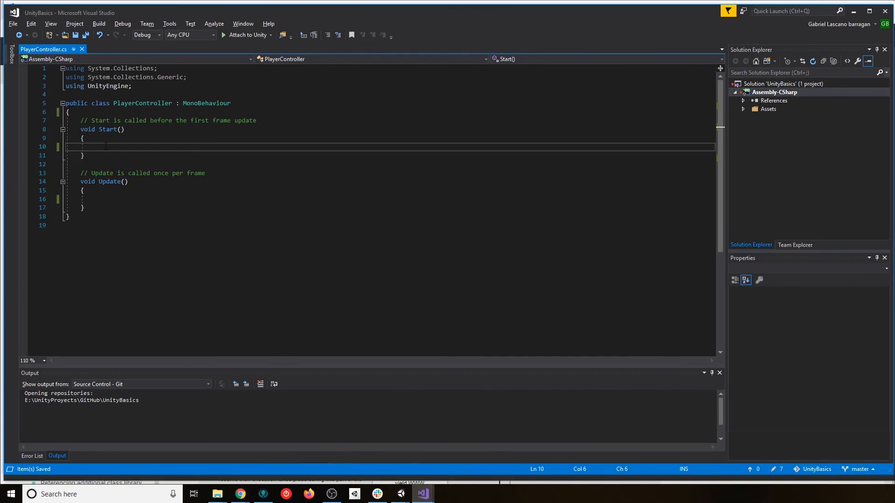
- Insert a blank line inside the PlayerController class, above the comment of the Start method
key("Up")
key("Up")
key("Up")
key("Up")
key("Return")
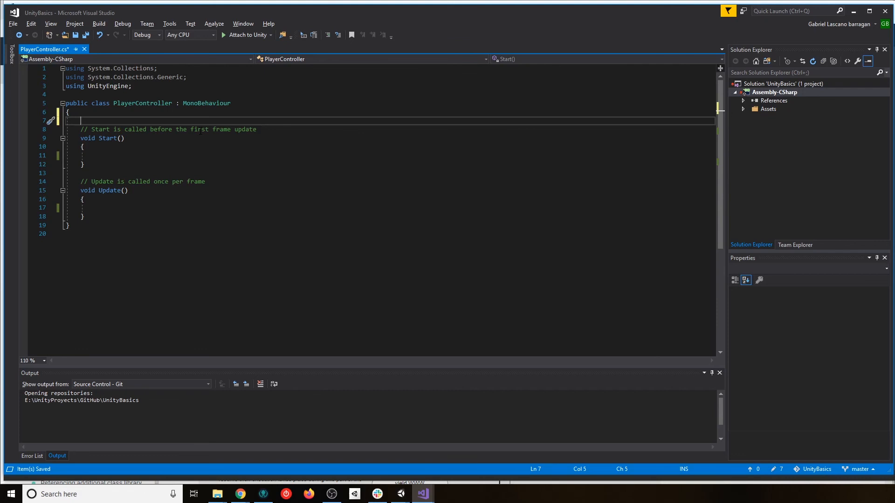
- Examine the class layout, going over the space for variables and the Start and Update method blocks
key("Down")
key("Up")
key("Up")
key("Up")
key("Down")
key("Down")
key("Up")
key("Down")
key("Down")
key("Down")
key("Down")
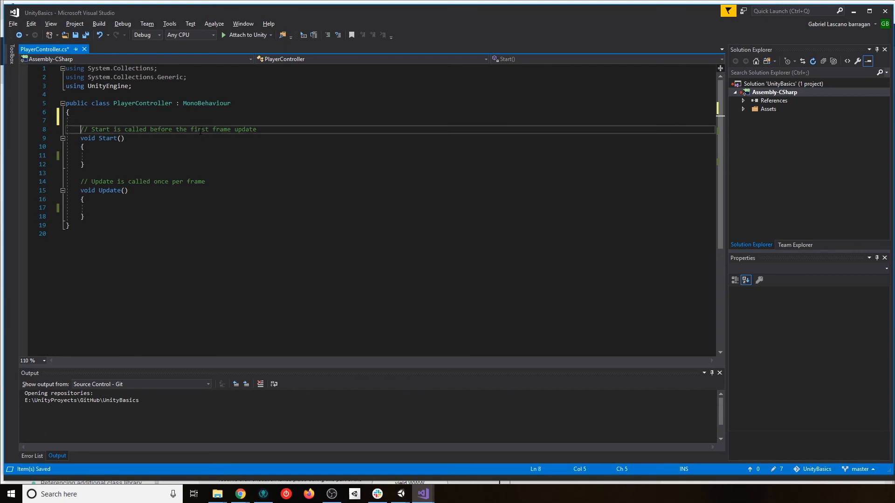
key("Up")
key("shift+Down")
key("shift+Down")
key("shift+Down")
key("shift+Right")
key("Down")
key("Down")
key("shift+Down")
key("shift+Down")
key("shift+Down")
key("shift+Down")
key("Left")
key("Up")
key("Up")
key("Up")
key("Up")
key("Up")
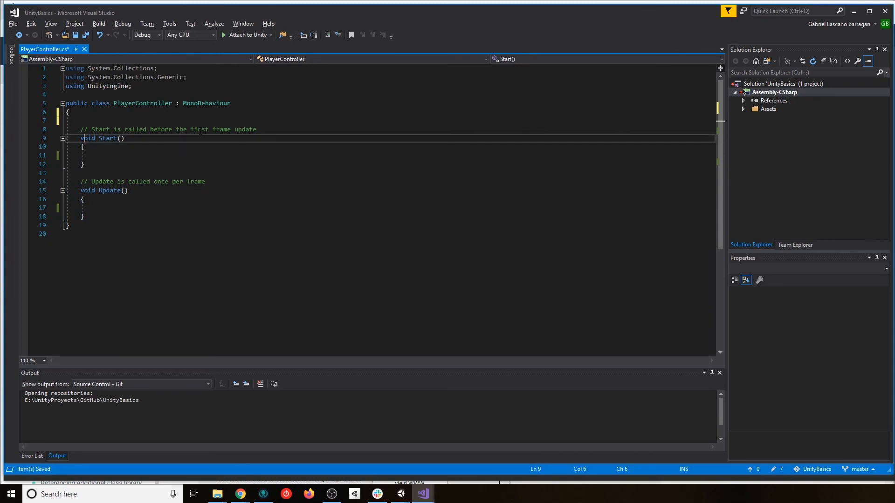
- Examine the Start method's declaration and empty body, and return to the blank line above it
key("Right")
key("Right")
key("Right")
key("Down")
key("Down")
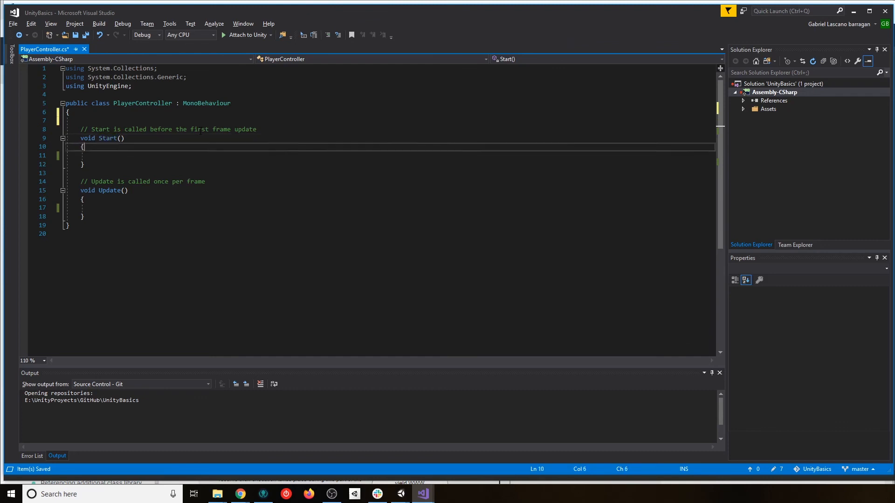
key("Up")
key("Up")
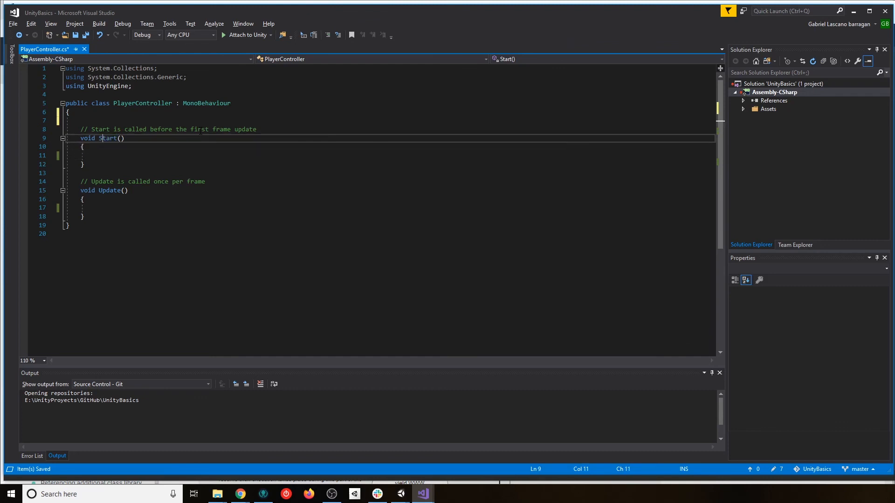
key("Down")
key("Down")
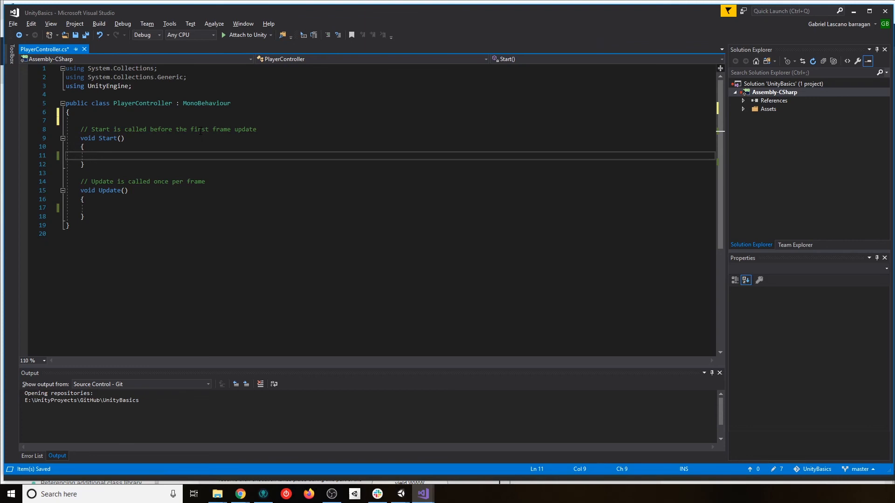
key("Up")
key("Up")
key("Down")
key("Down")
key("Up")
key("Up")
key("Up")
key("Up")
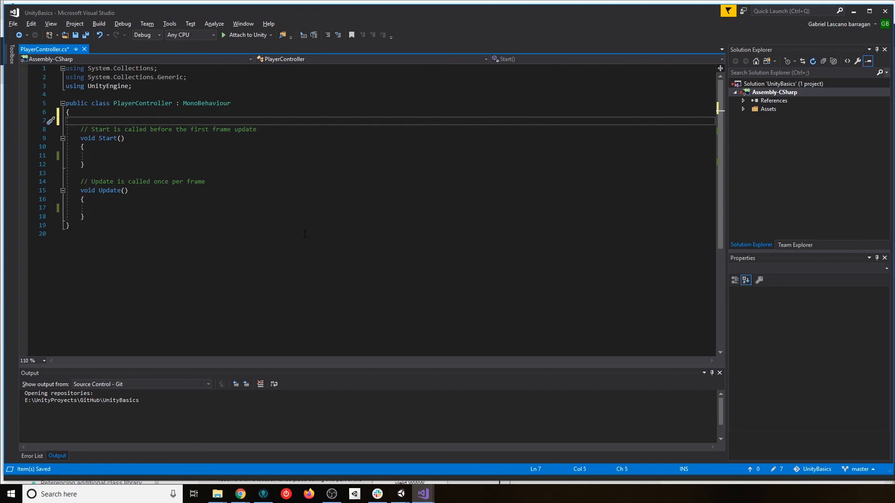
- Switch to Unity, inspect the PlayerController object's Rigidbody 2D and script components, and return to Visual Studio
key("alt+Tab")
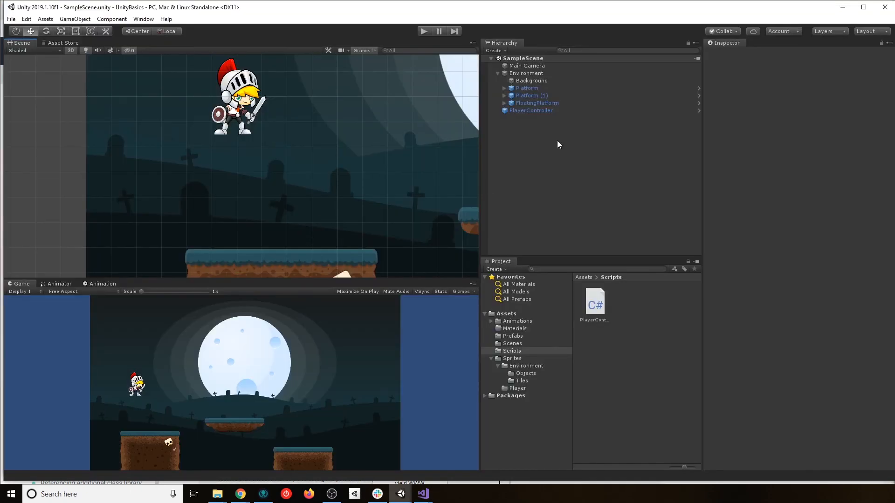
left_click(524, 111)
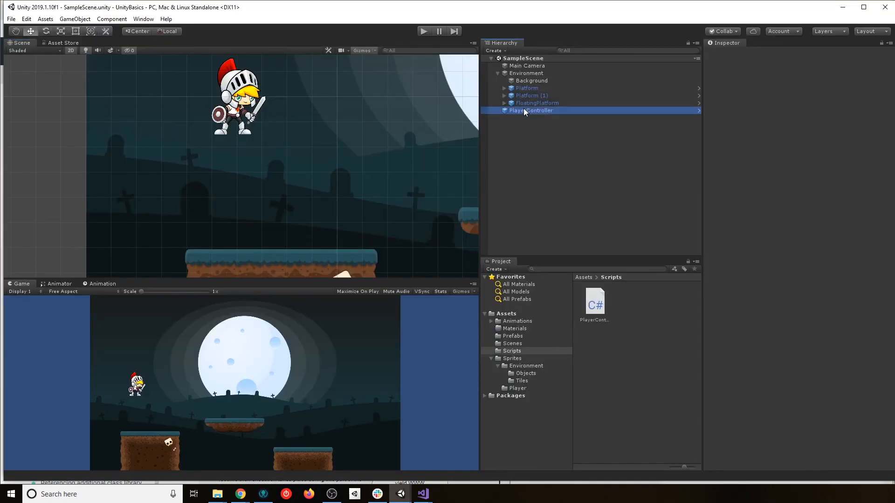
scroll(814, 351, "down", 5)
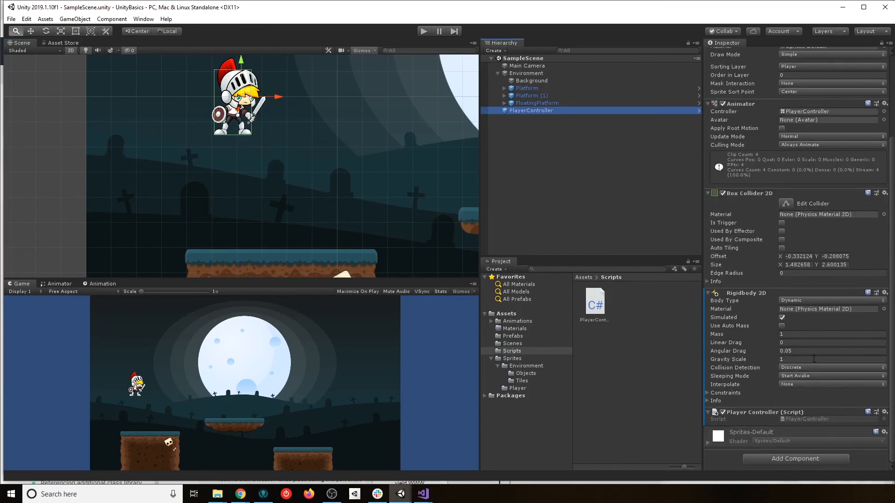
key("alt+Tab")
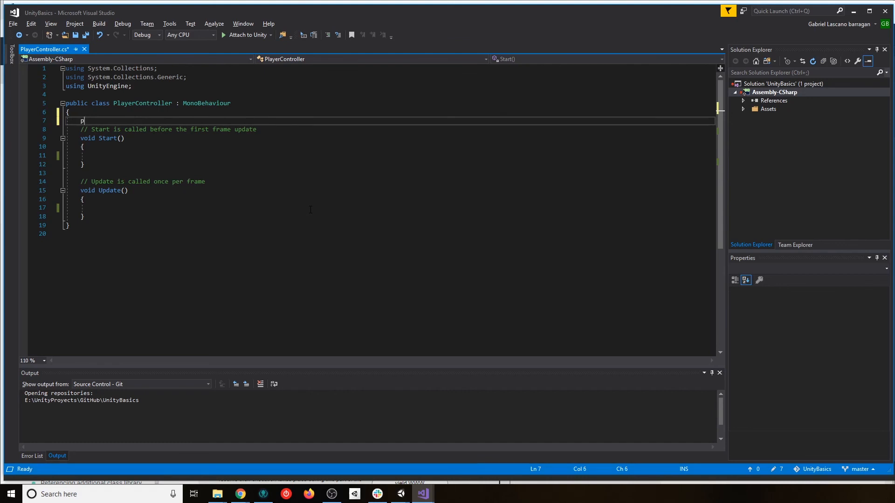
type("priv")
key("BackSpace")
key("BackSpace")
key("BackSpace")
type("ublic")
key("BackSpace")
key("BackSpace")
key("BackSpace")
key("BackSpace")
type("pro")
key("BackSpace")
key("BackSpace")
key("BackSpace")
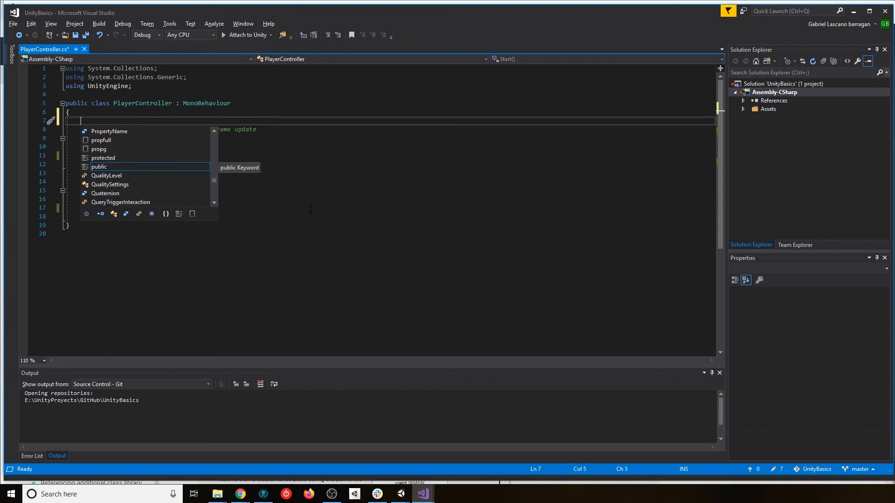
type("pri")
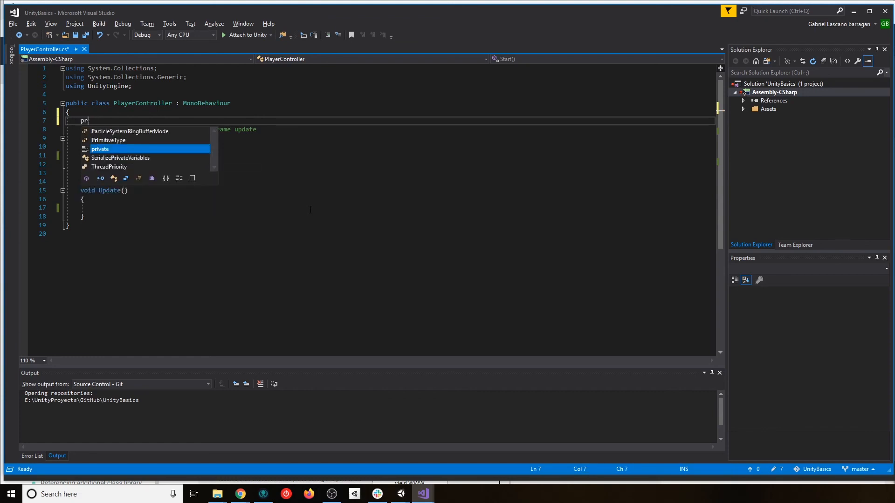
key("BackSpace")
key("BackSpace")
key("BackSpace")
type("pib")
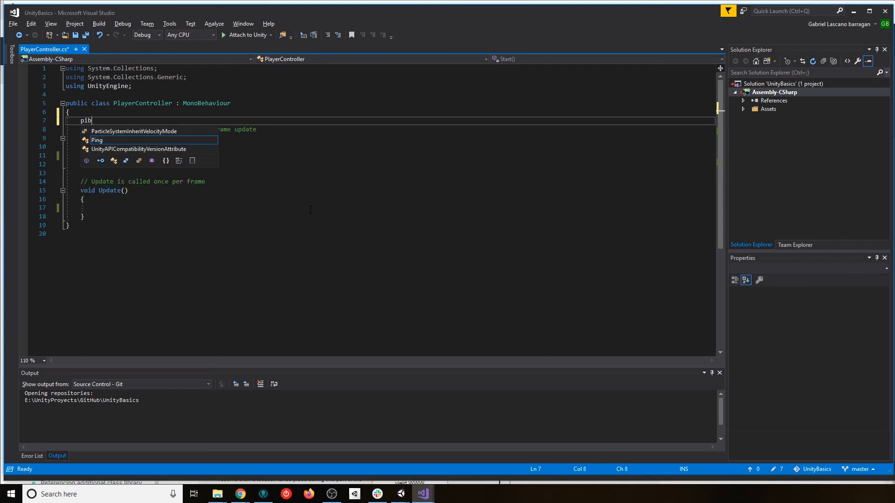
key("BackSpace")
key("BackSpace")
type("ubl")
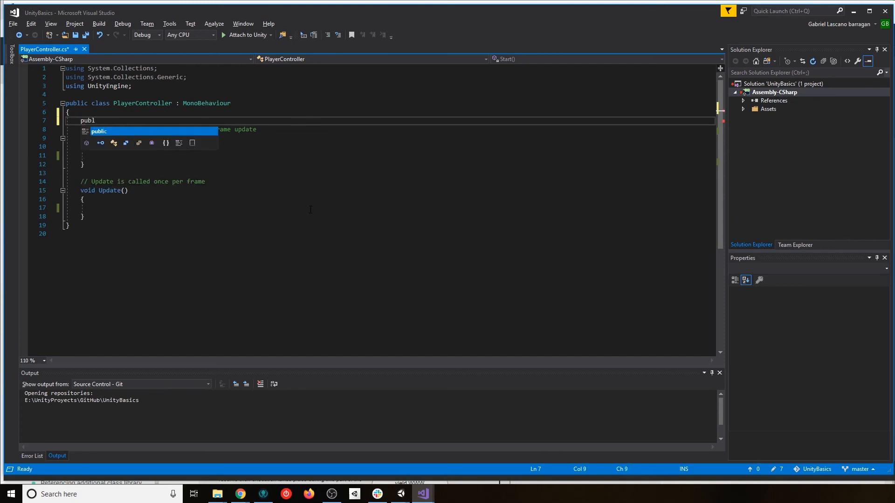
key("BackSpace")
key("BackSpace")
key("BackSpace")
key("BackSpace")
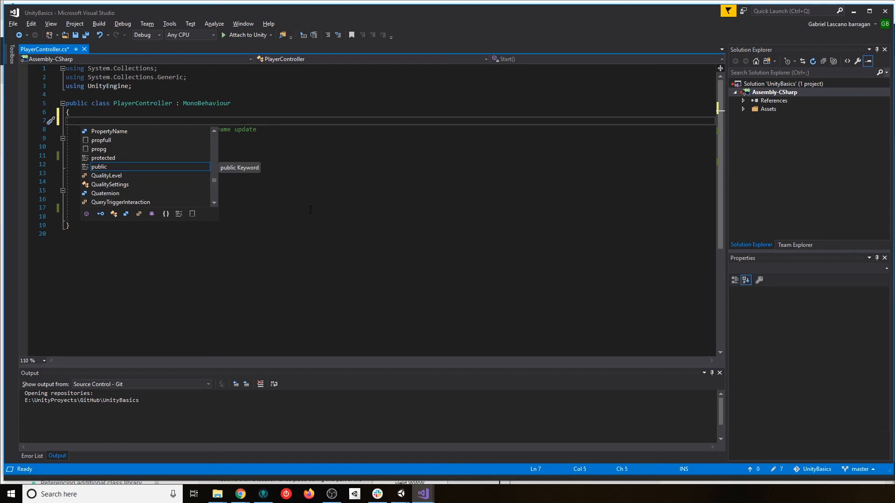
left_click(152, 103)
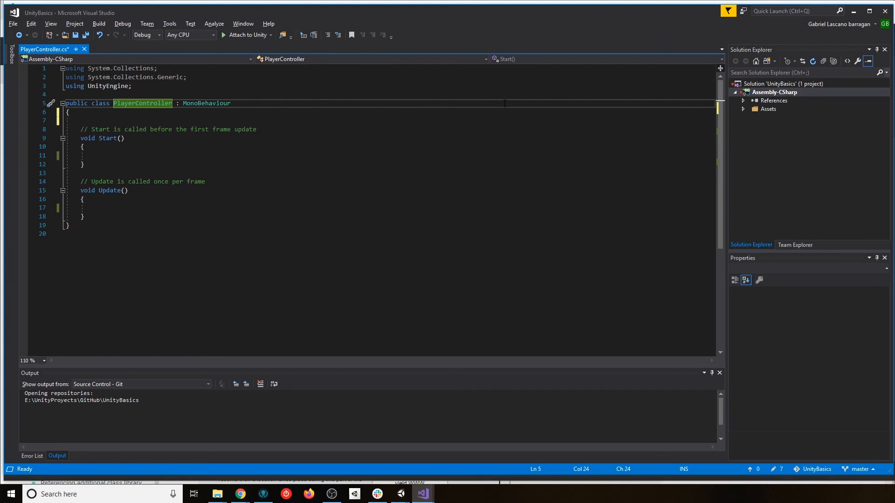
left_click(94, 119)
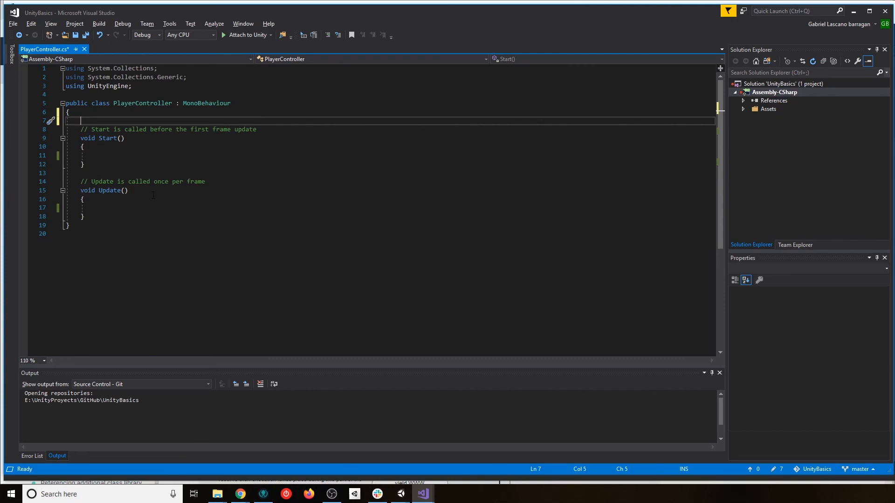
left_click(132, 103)
left_click(103, 103)
left_click(90, 115)
- Declare a public Rigidbody2D variable named rb at the start of the PlayerController class and save the script
left_click(95, 118)
type("public ")
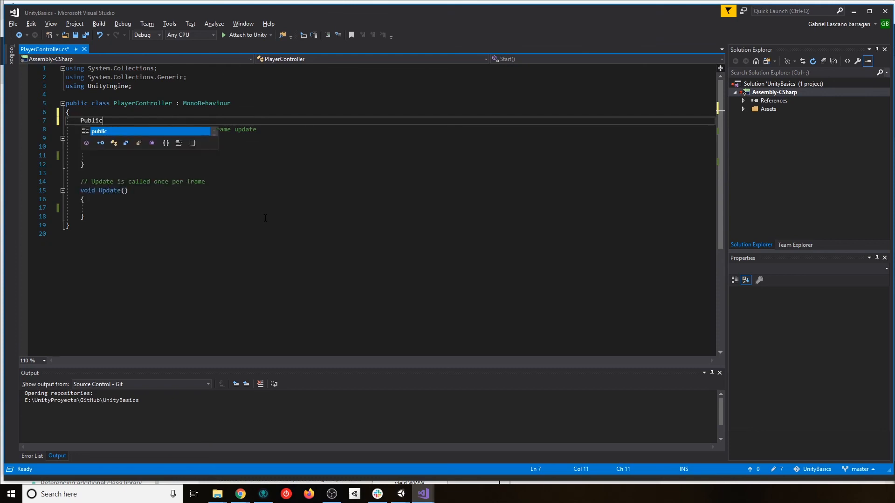
type("Rigi")
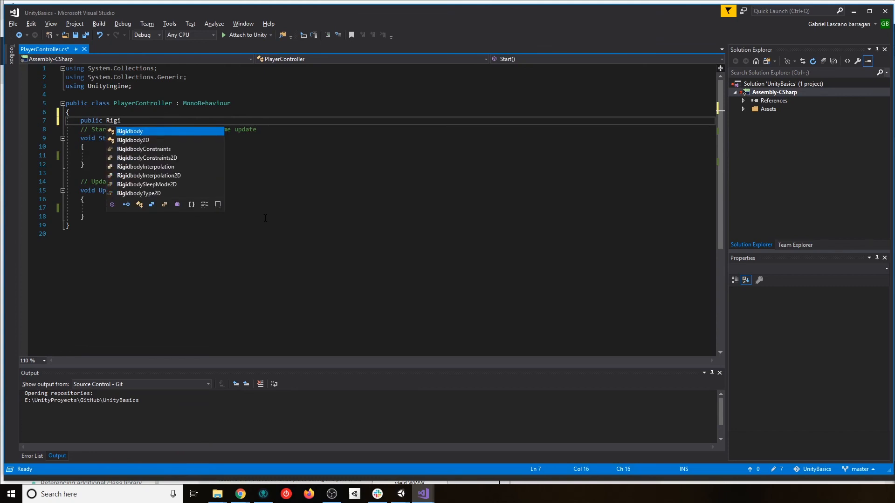
key("Down")
key("Tab")
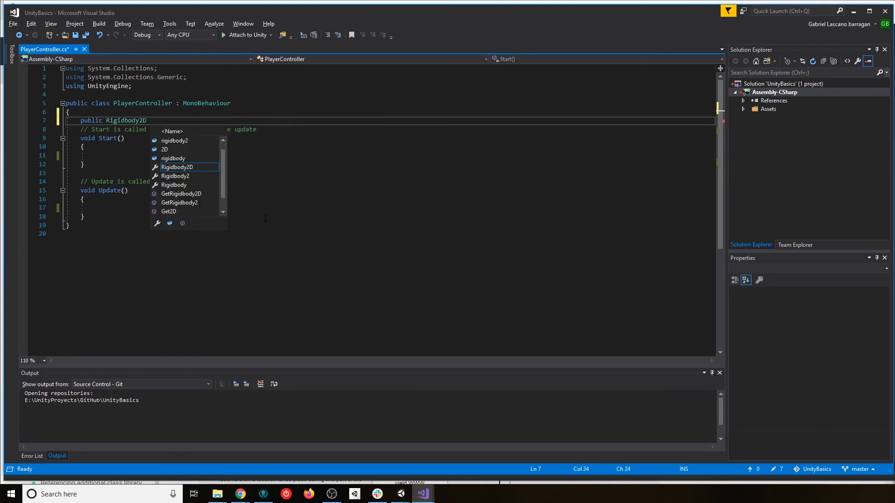
type("rB")
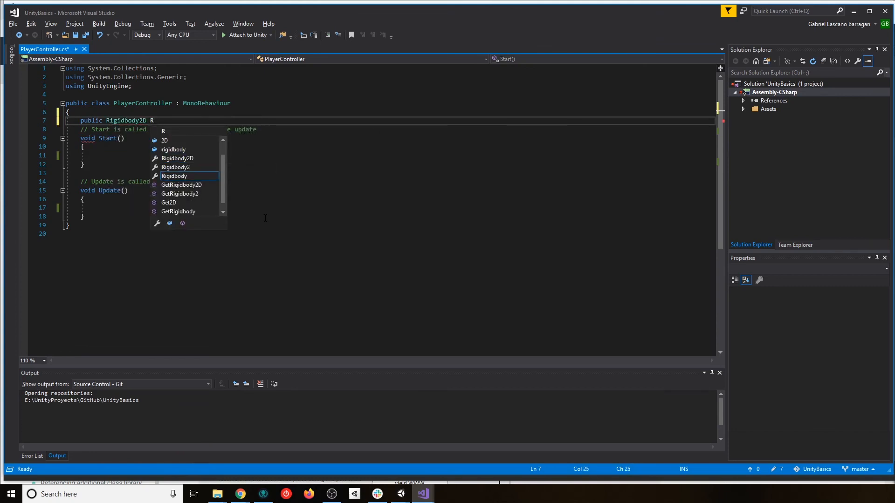
key("BackSpace")
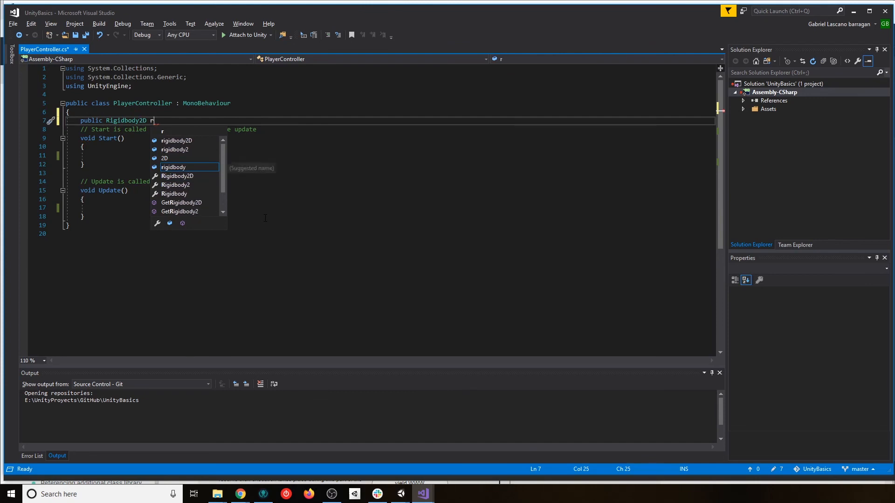
type("b")
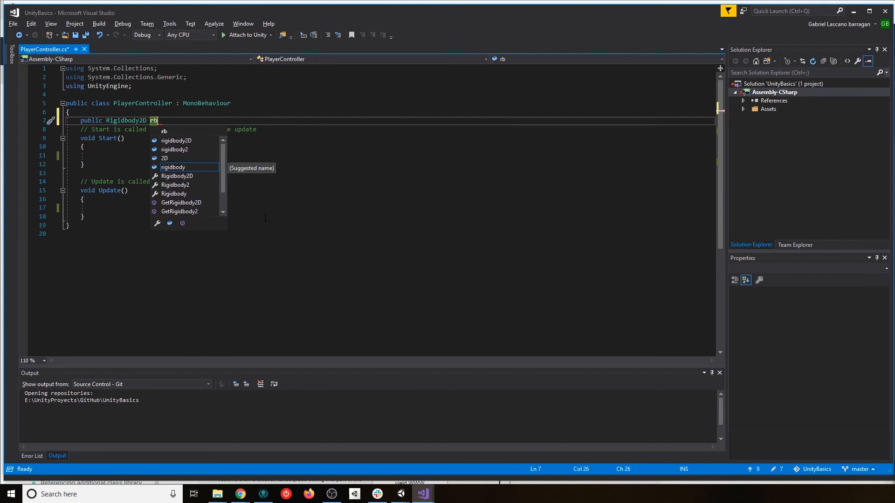
type(";")
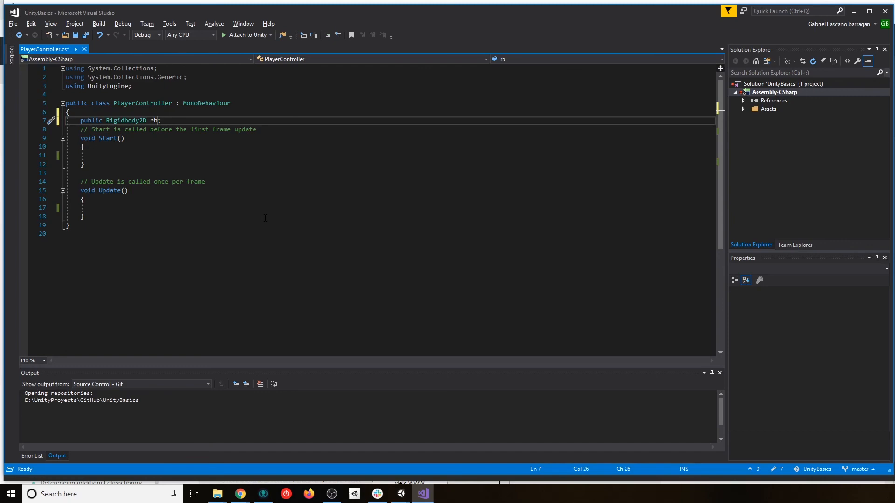
key("Return")
key("ctrl+s")
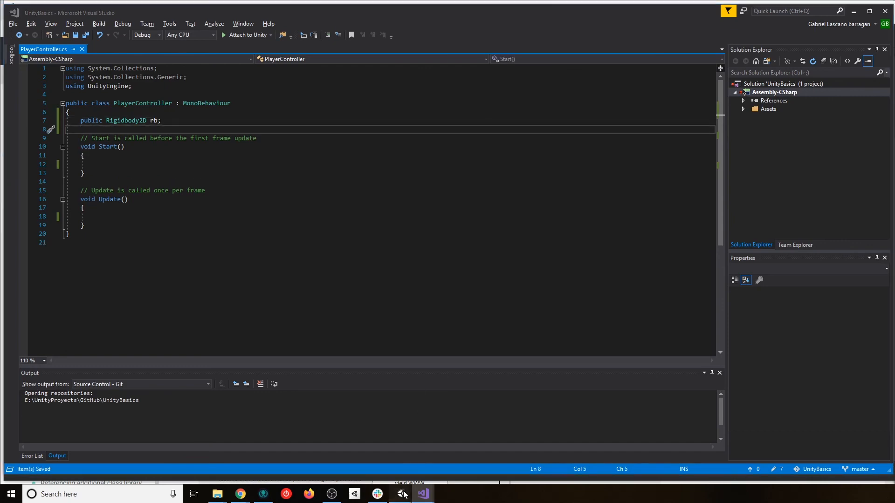
- Switch to Unity and assign the PlayerController object's own Rigidbody 2D component to its script's Rb field
mouse_move(401, 495)
left_click(422, 463)
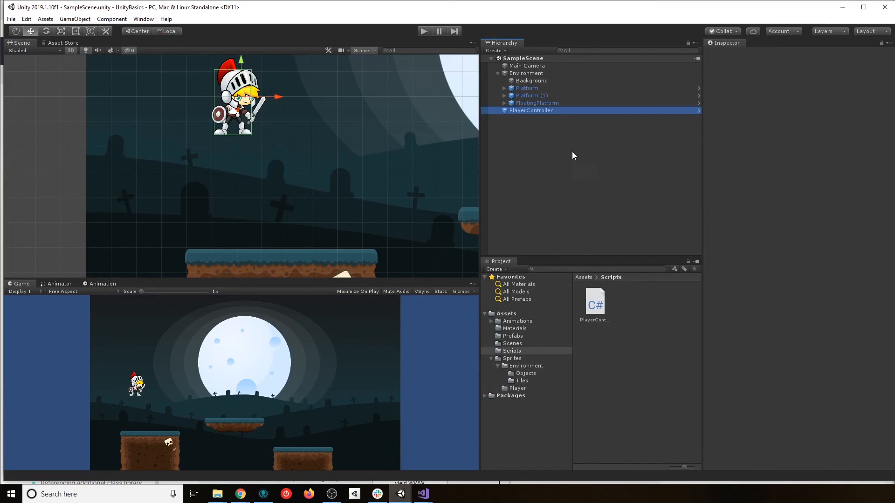
left_click(518, 112)
scroll(797, 345, "down", 8)
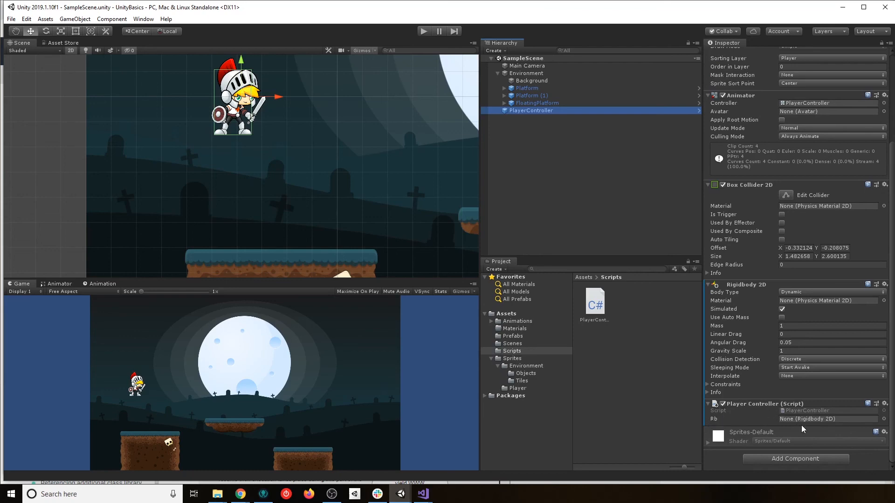
key("alt+Tab")
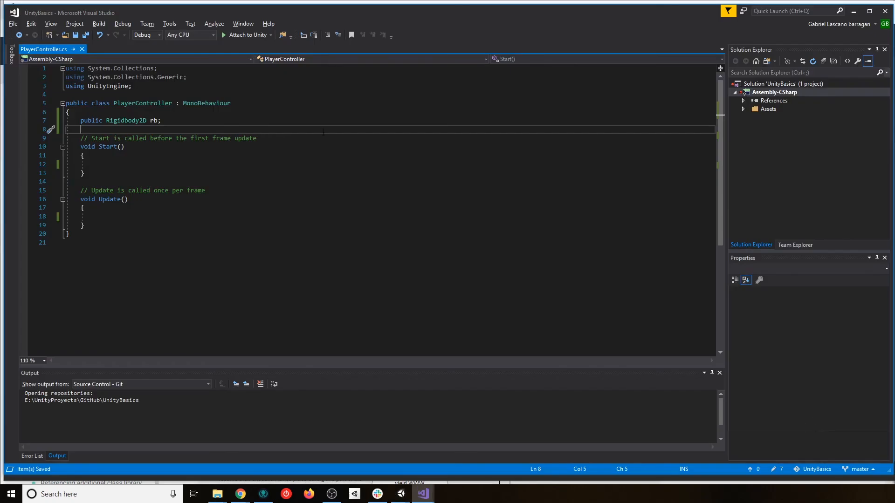
key("alt+Tab")
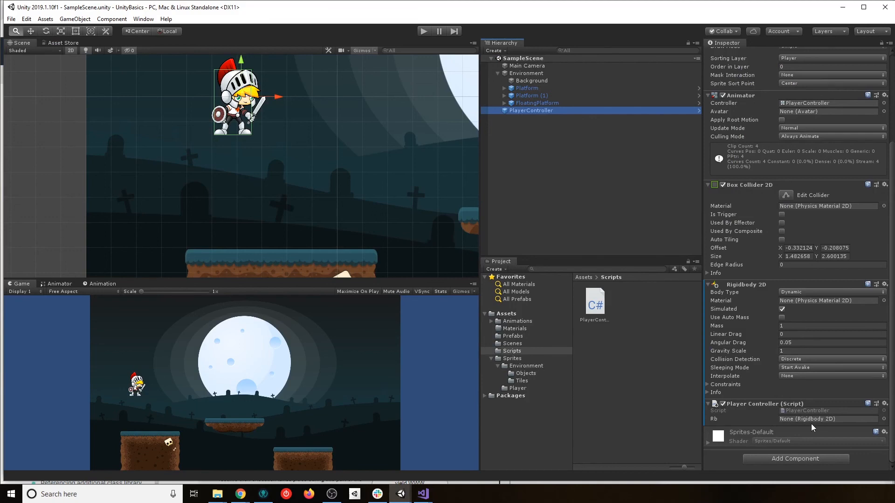
scroll(762, 322, "up", 5)
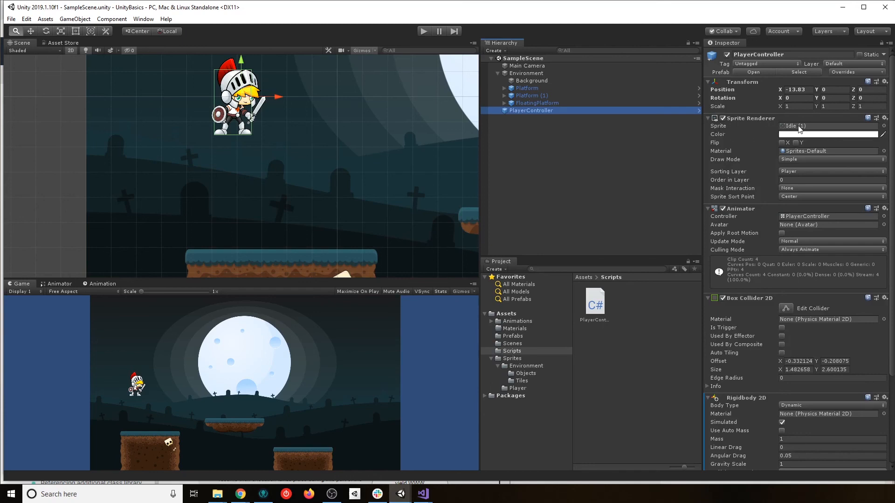
scroll(758, 318, "down", 5)
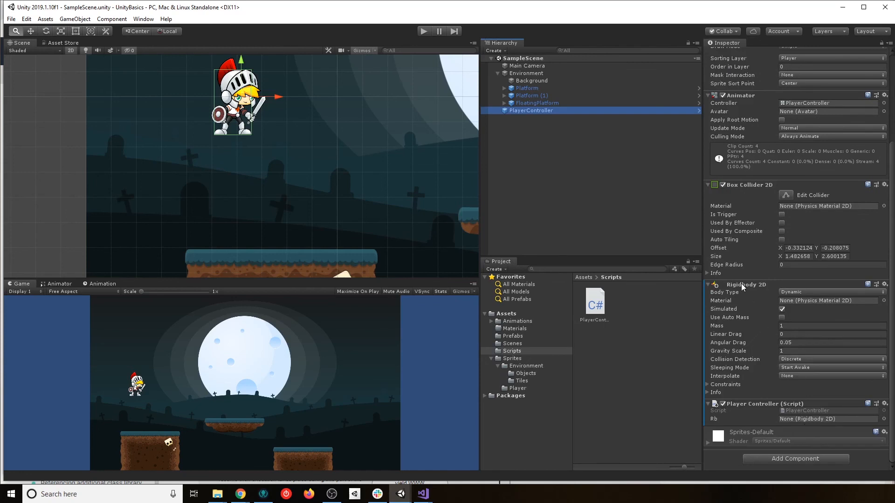
left_click_drag(741, 283, 804, 420)
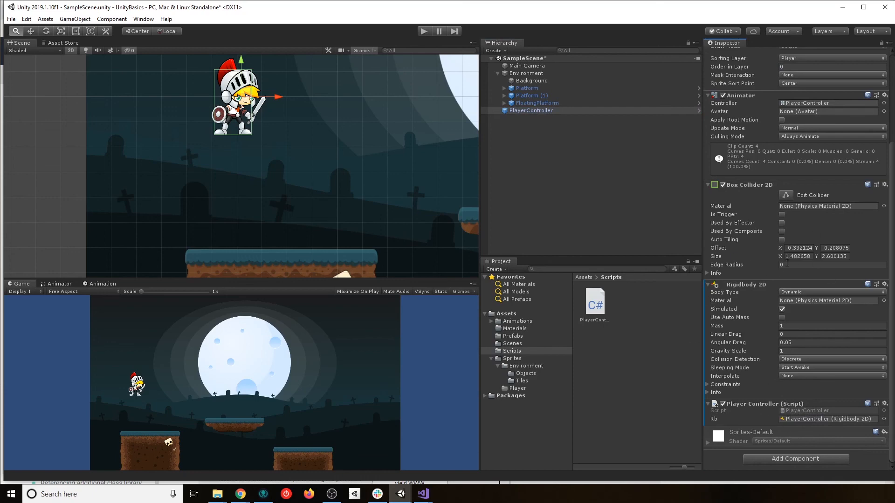
scroll(763, 334, "up", 3)
scroll(763, 334, "down", 3)
- Switch to Visual Studio and remove the public modifier from the Rigidbody2D rb declaration
key("alt+Tab")
left_click(176, 119)
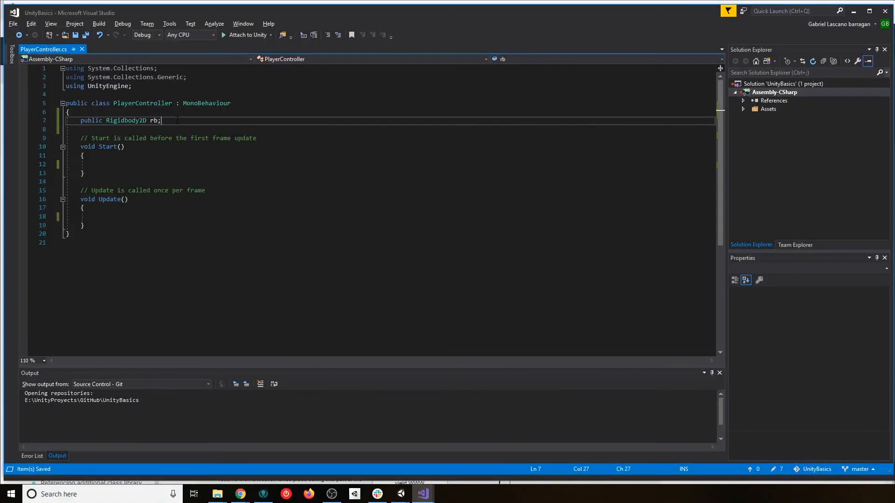
key("shift+Right")
key("shift+Right")
key("shift+Right")
key("shift+Right")
key("shift+Right")
key("shift+Right")
key("shift+Right")
key("shift+Right")
key("shift+Right")
key("shift+Right")
key("shift+Right")
key("shift+Right")
key("shift+Right")
key("shift+Right")
key("shift+Right")
key("shift+Right")
key("shift+Right")
key("shift+Right")
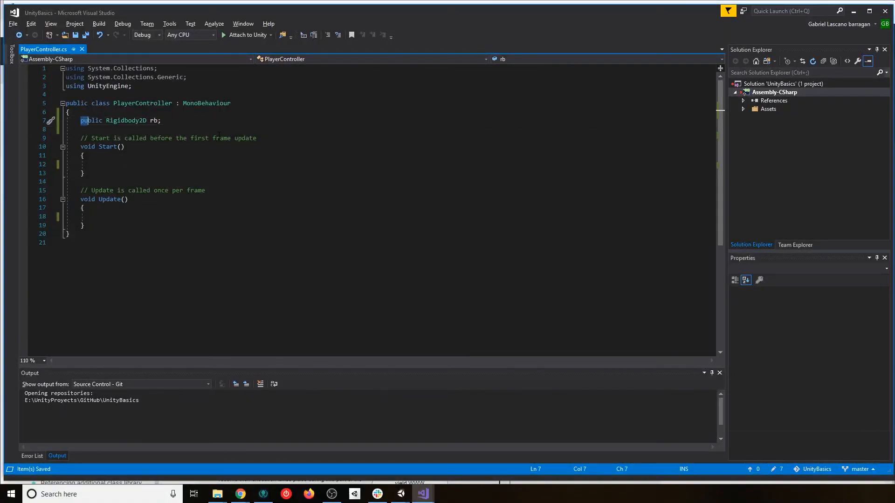
key("BackSpace")
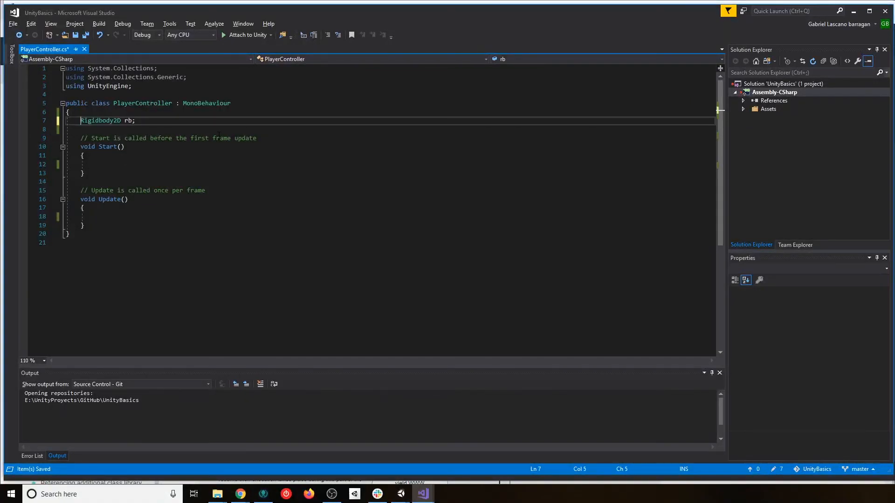
key("End")
- Save the script, check the Player Controller component's fields in Unity, and return to Visual Studio
key("alt+Tab")
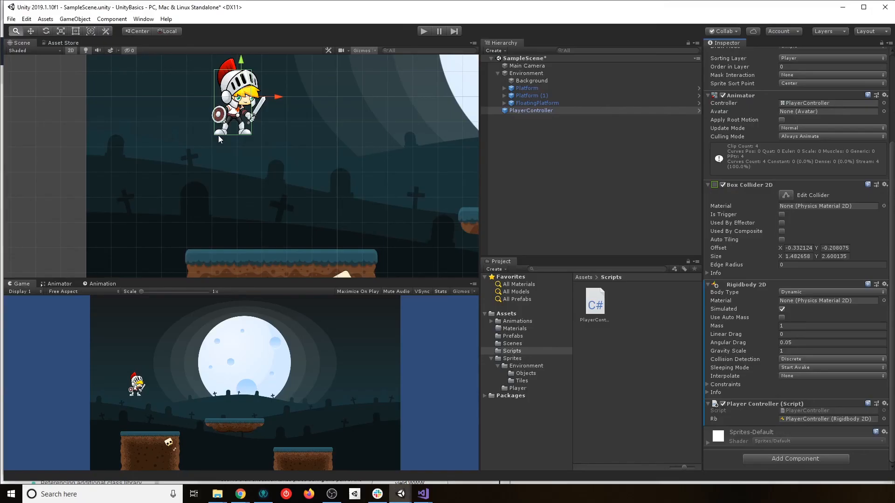
key("alt+Tab")
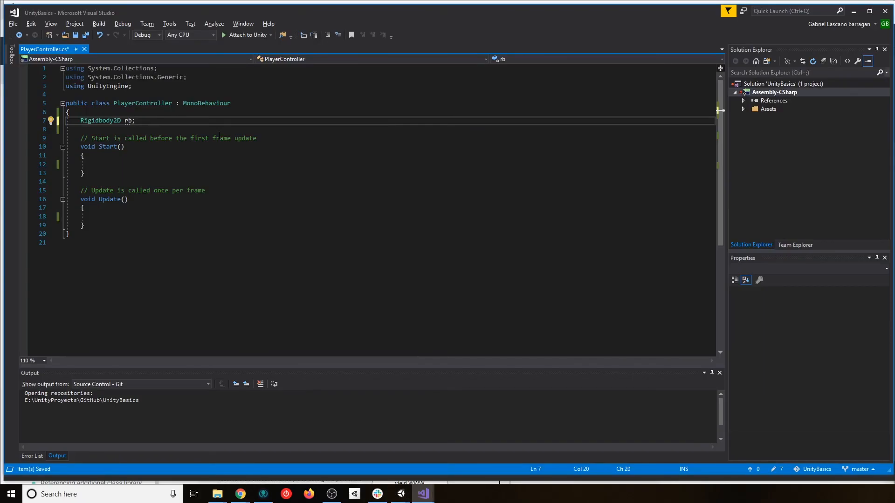
key("alt+Tab")
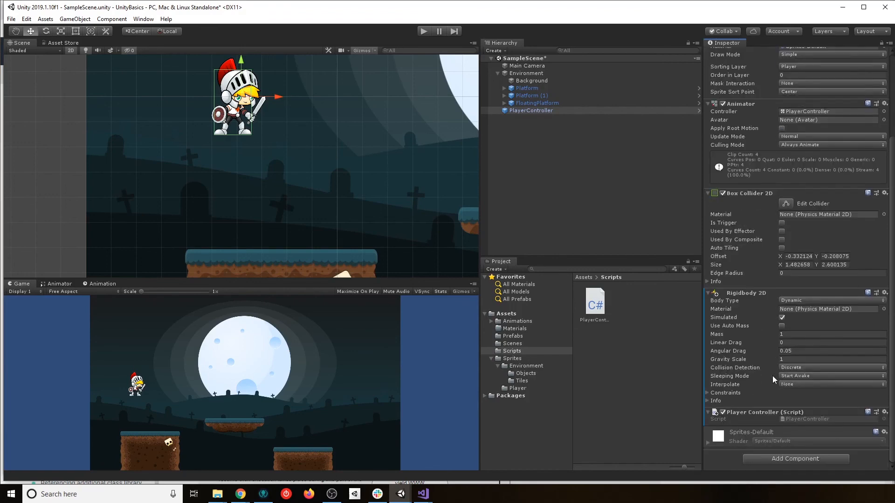
key("alt+Tab")
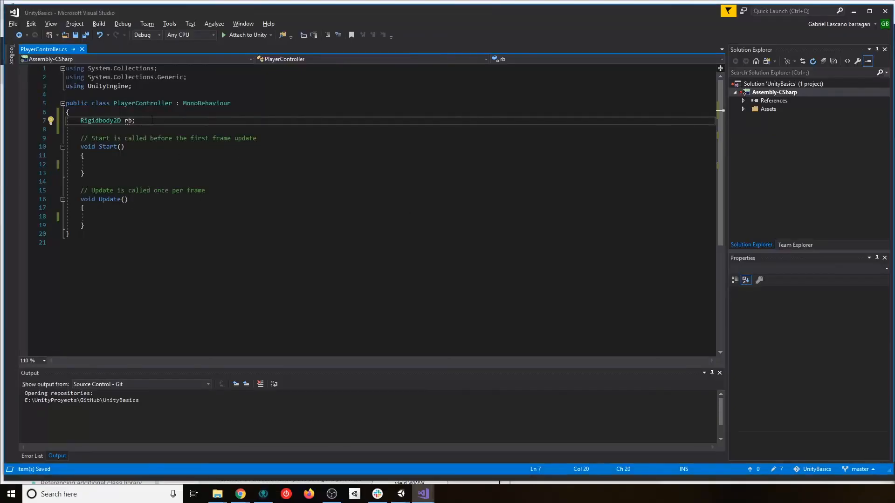
- In the Start method's body, assign GetComponent<Rigidbody2D>() to the rb variable
left_click(98, 165)
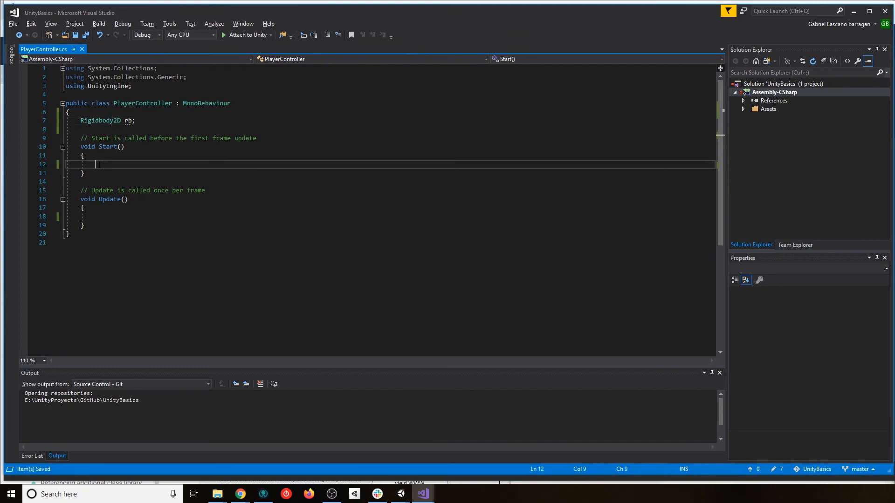
left_click(131, 121)
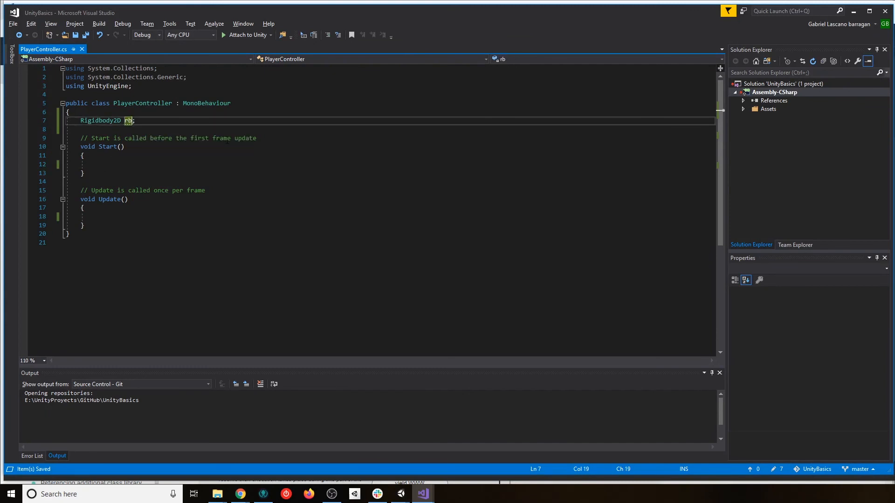
key("Down")
key("Down")
key("Down")
key("Down")
key("Down")
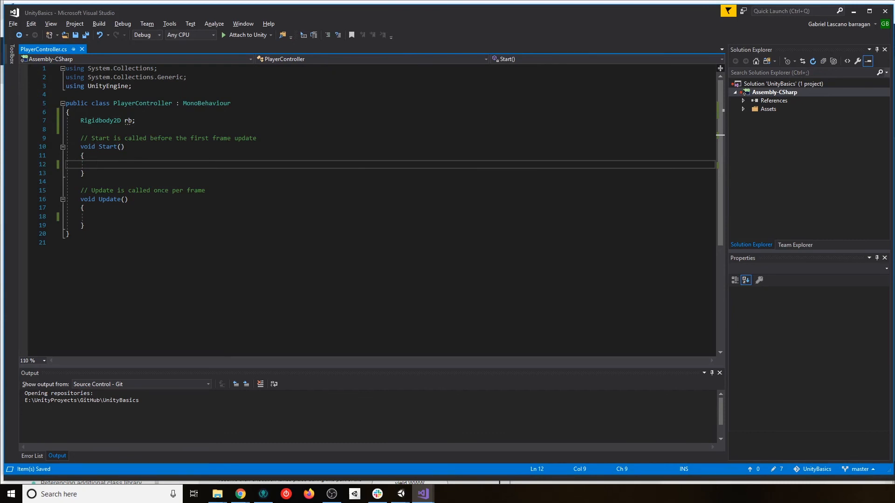
key("Left")
type("rb")
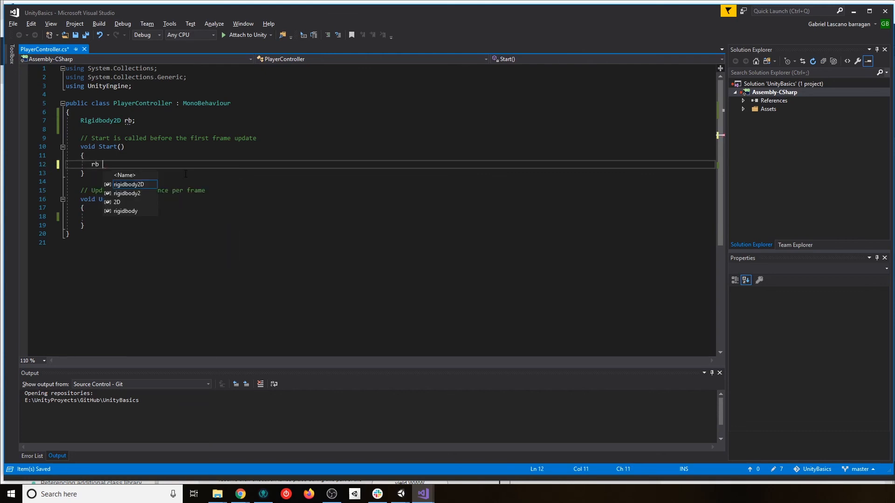
type(" =")
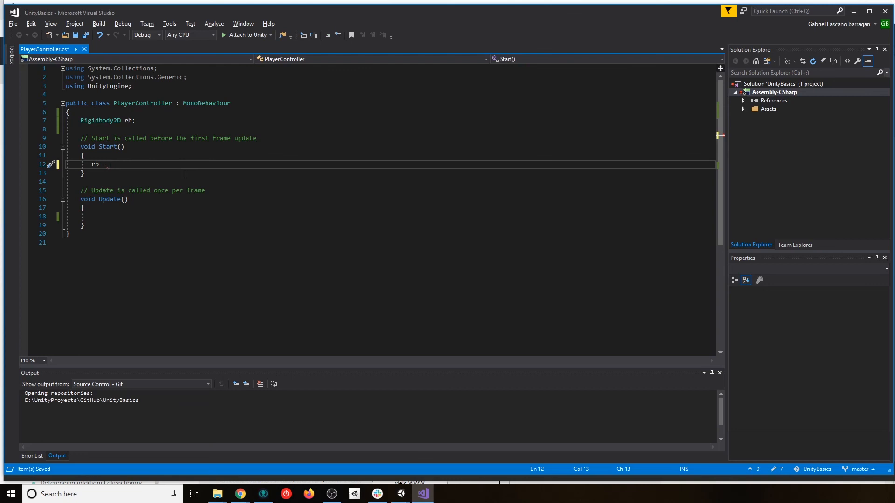
type("Getco")
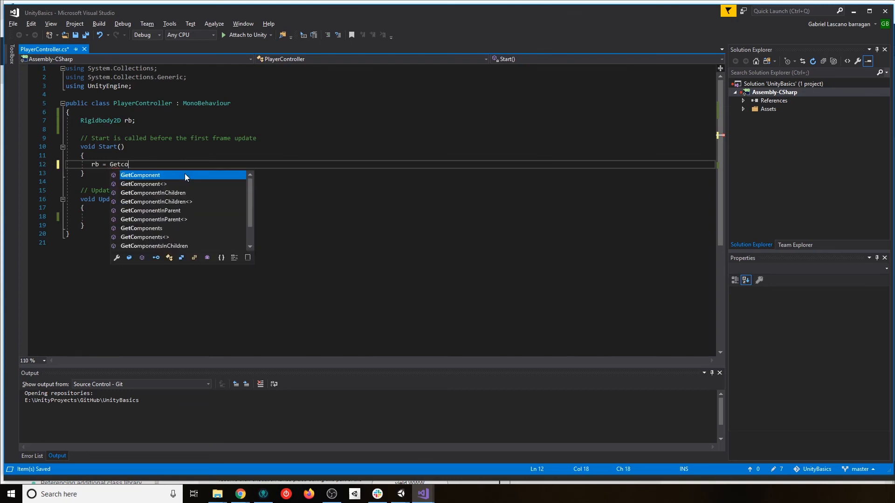
key("Tab")
type("<")
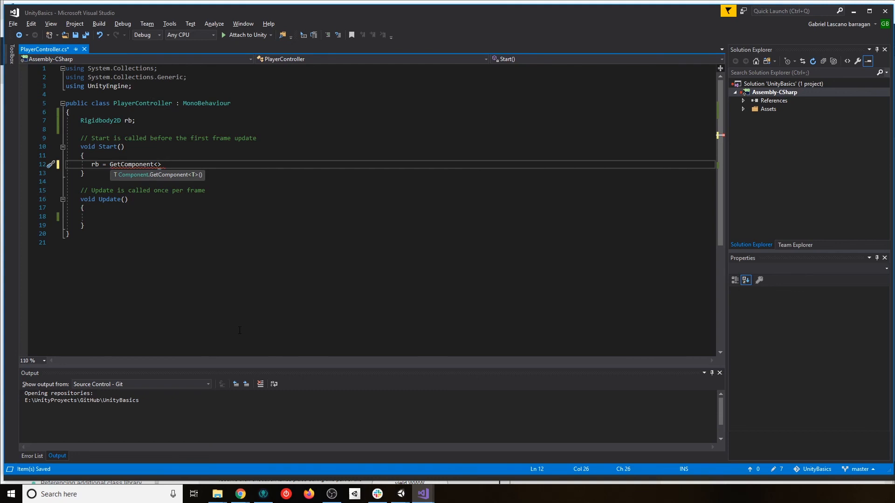
type("Rigi")
key("Tab")
type(">();")
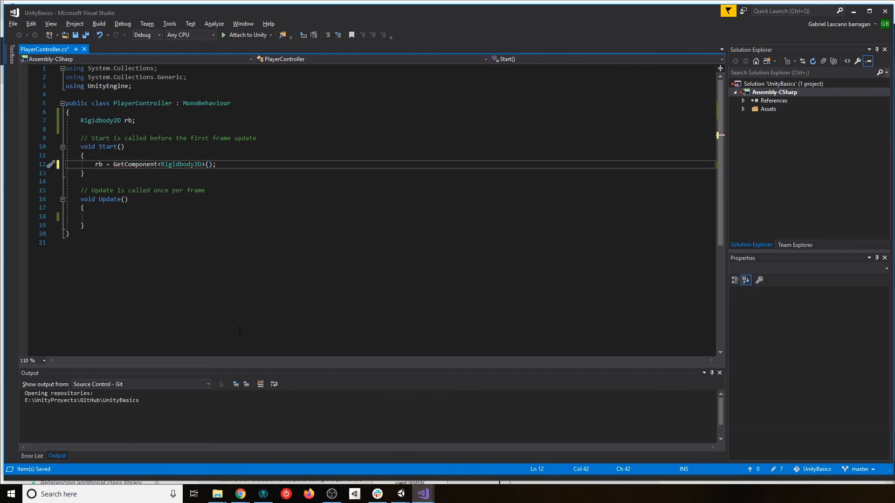
- Add the public modifier back to the Rigidbody2D rb declaration and save the script
key("Left")
key("Up")
key("Up")
key("Up")
key("Up")
key("Up")
key("Up")
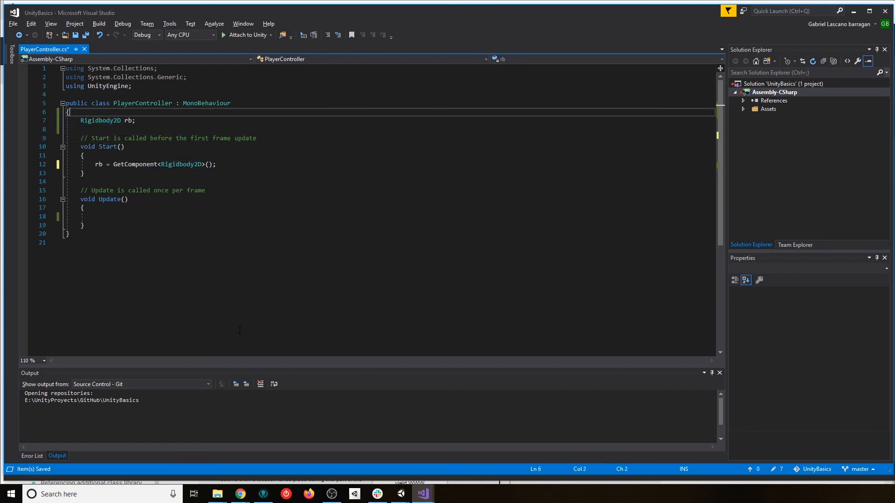
key("Return")
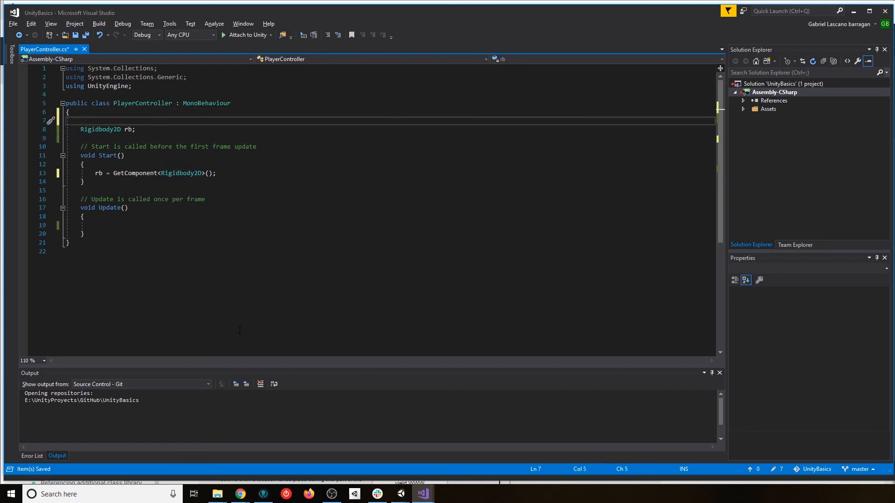
key("BackSpace")
key("BackSpace")
key("Down")
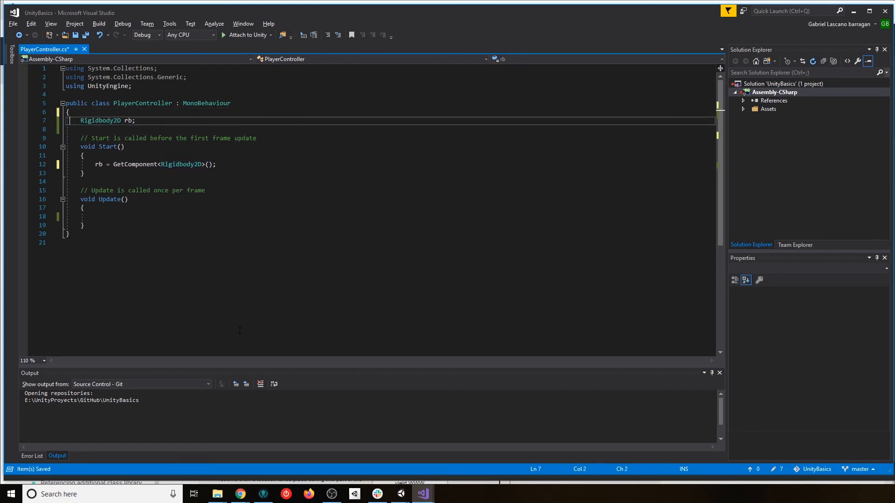
type("public")
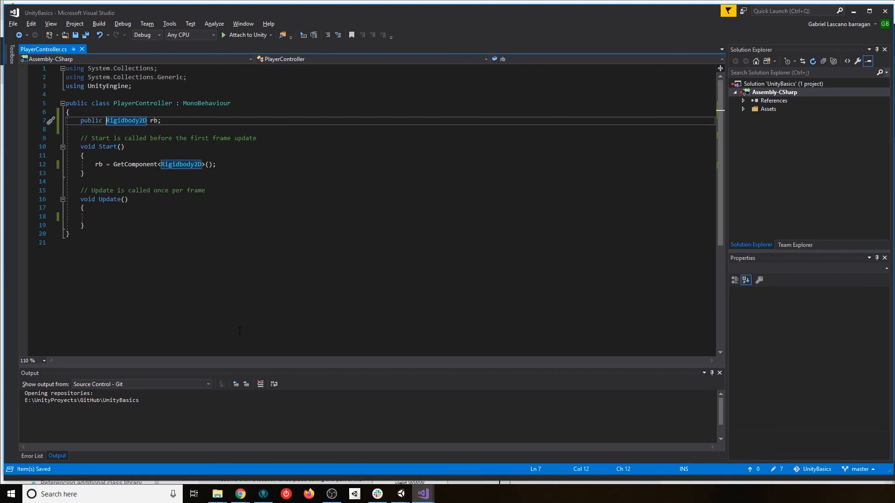
- Switch to Unity, set the Player Controller script's Rb field to None, and save the scene
key("alt+Tab")
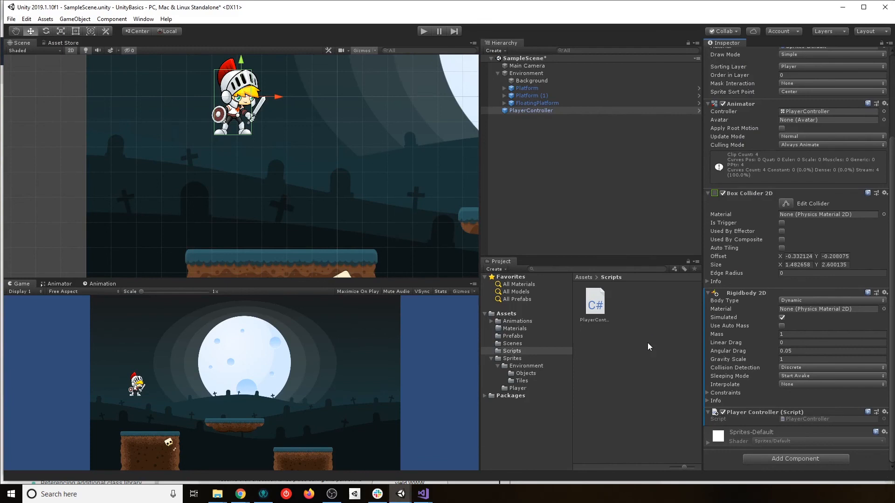
scroll(793, 381, "down", 5)
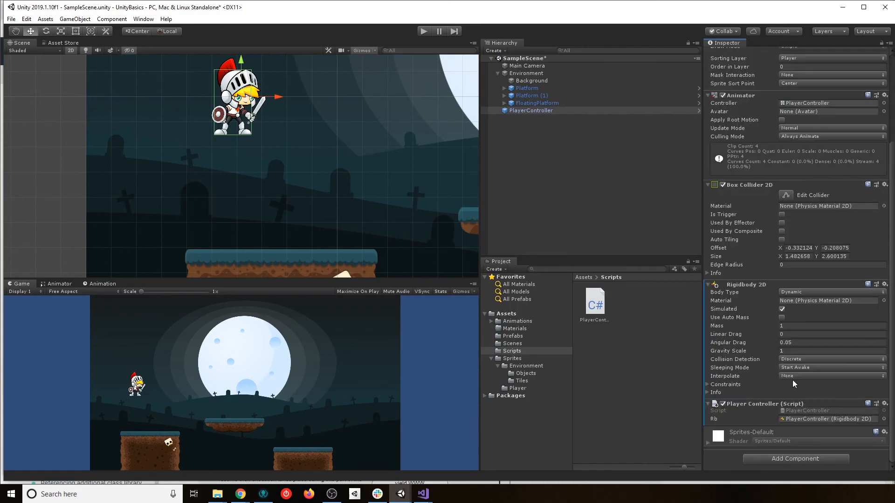
left_click(884, 420)
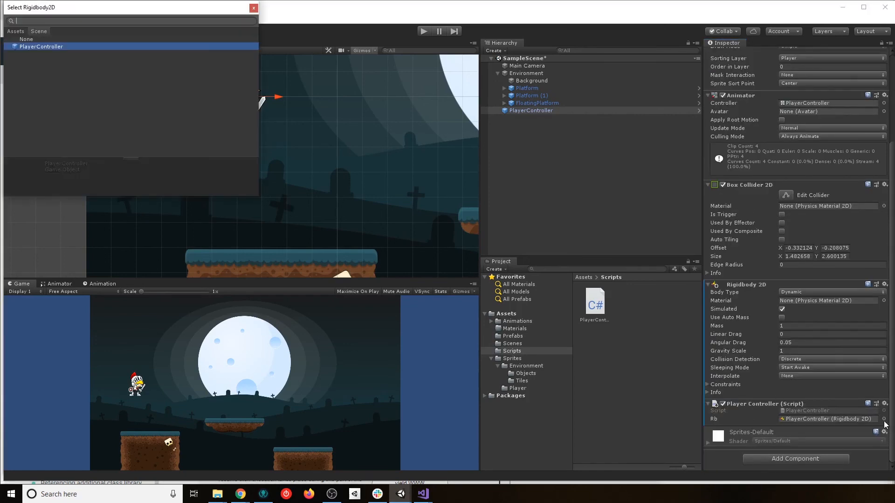
left_click(26, 39)
left_click(254, 8)
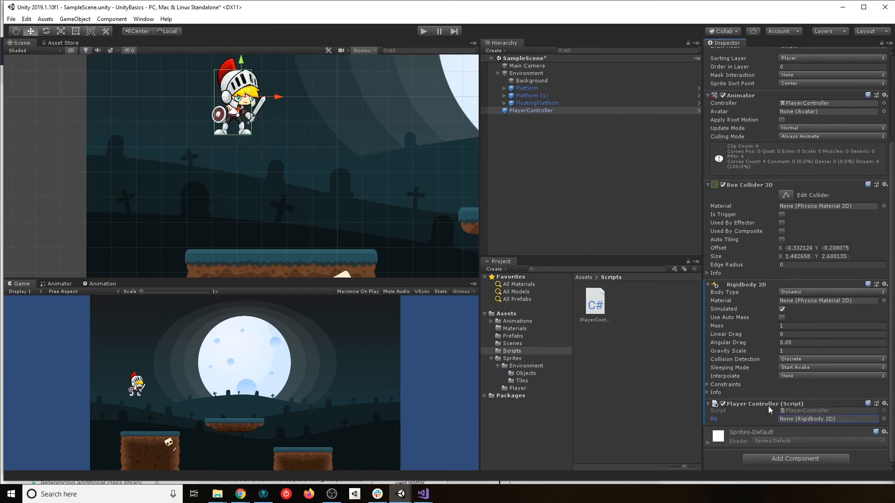
key("ctrl+s")
- Run the game to check the Player Controller script's Rb reference during play, and stop it
left_click(424, 31)
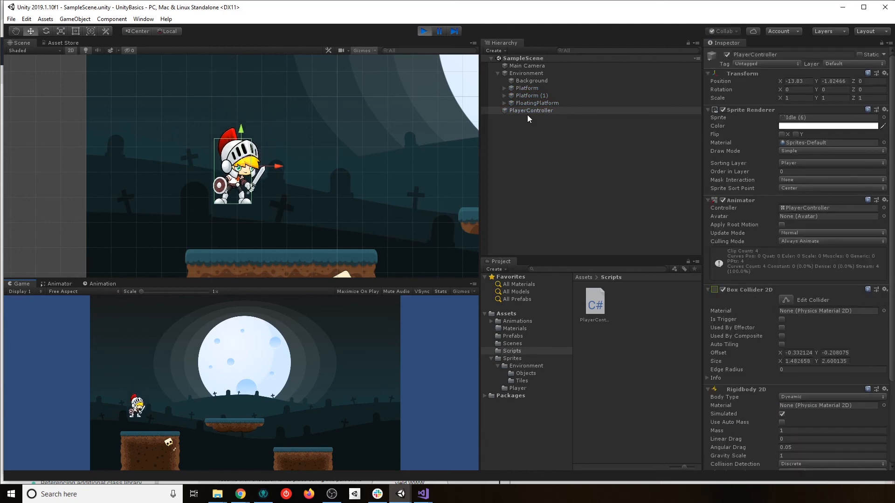
scroll(807, 321, "down", 5)
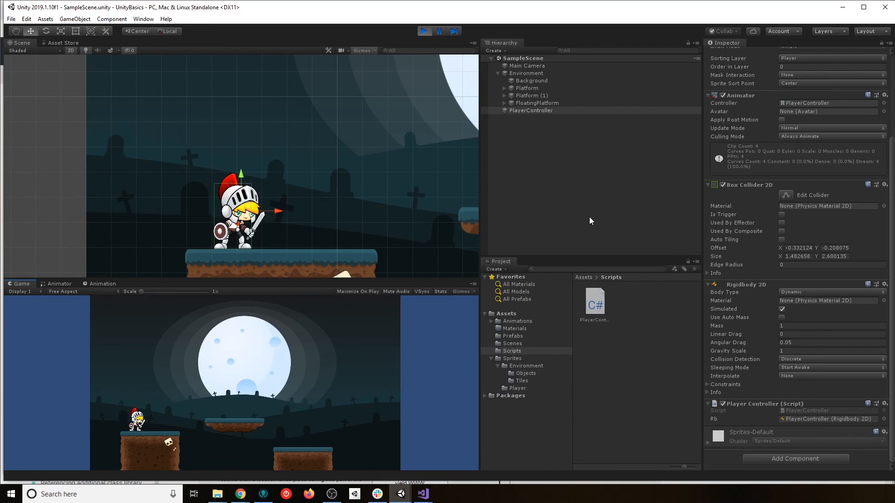
double_click(798, 412)
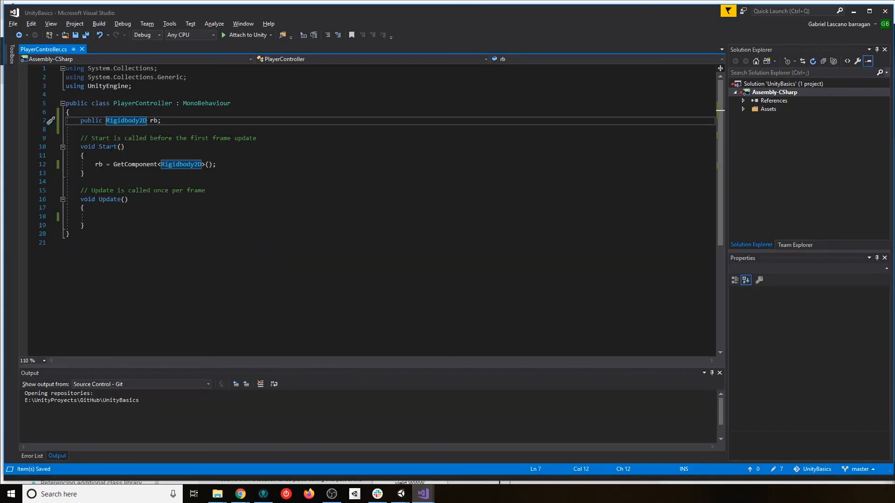
key("alt+Tab")
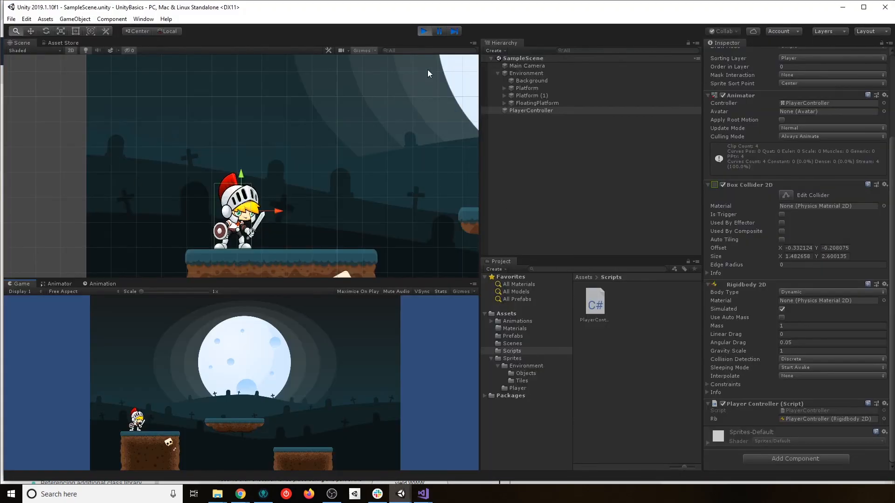
left_click(423, 32)
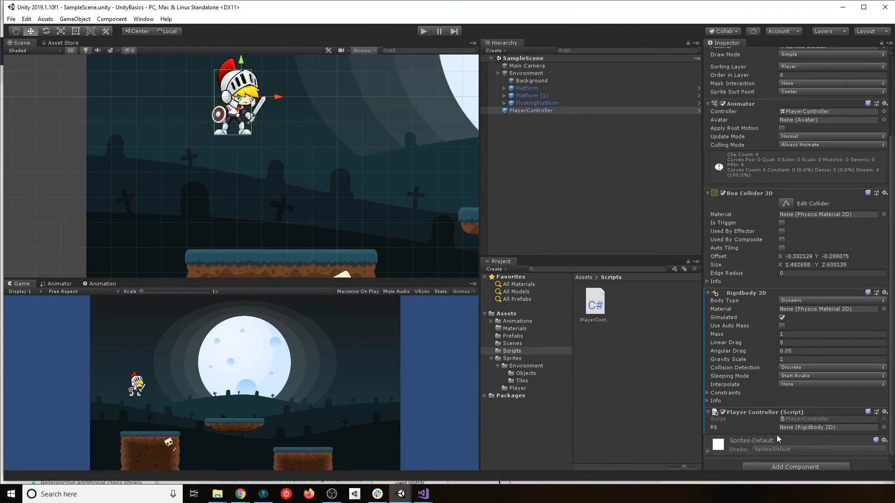
- Switch to Visual Studio and make rb non-public by deleting the modifier before its Rigidbody2D type
key("alt+Tab")
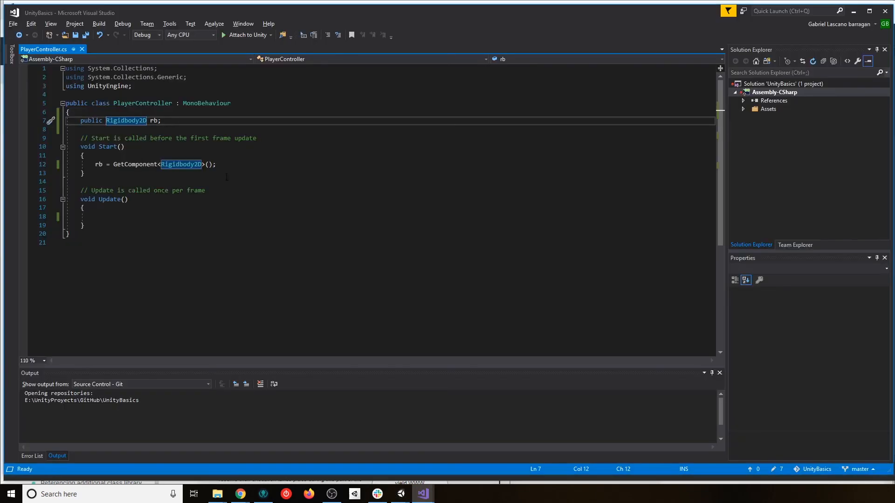
left_click(226, 165)
left_click(191, 123)
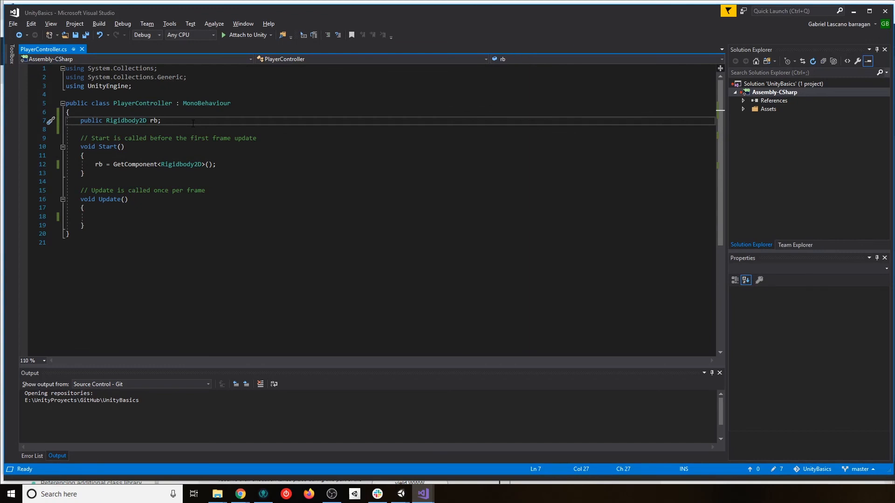
key("ctrl+shift+Right")
key("Delete")
- Declare an Animator variable named anim on a new line below the rb declaration
key("End")
key("Return")
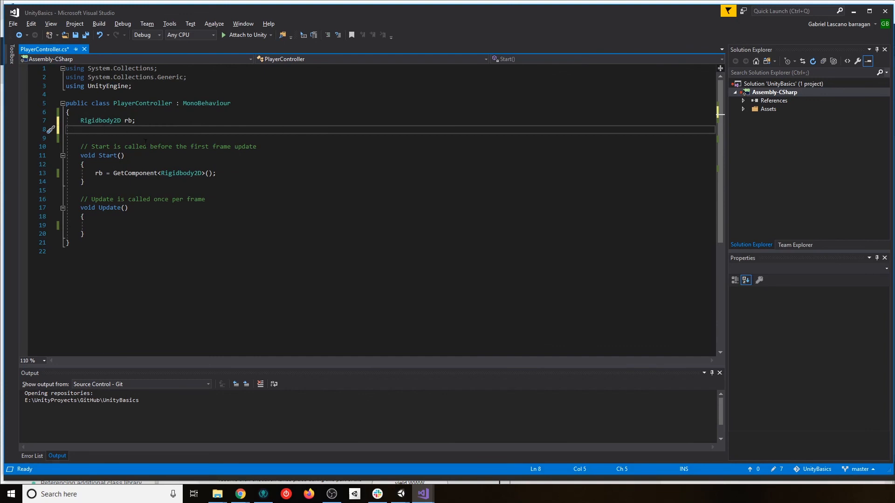
type("Animator")
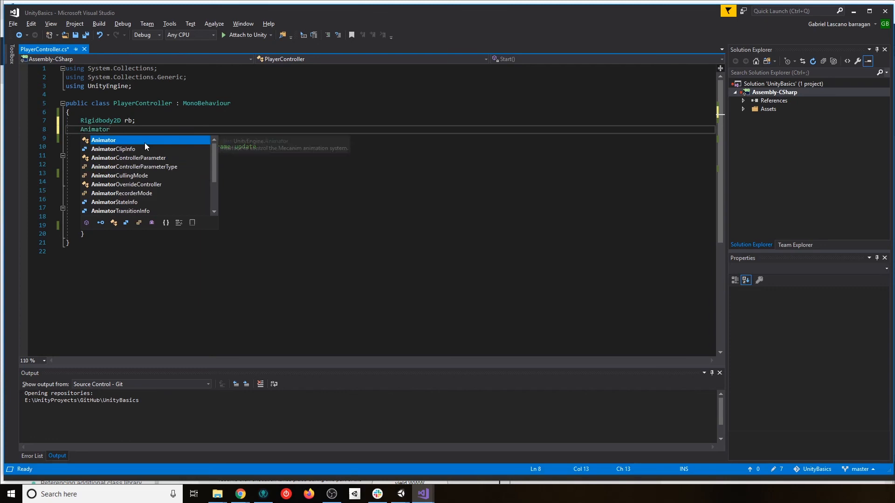
type(" anim;")
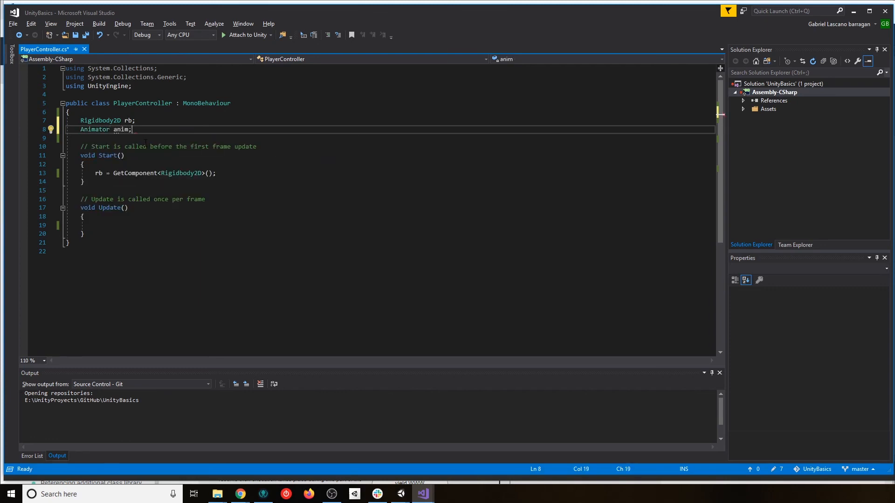
- Begin an assignment to anim on a new line below the rb assignment in Start
key("Down")
key("Down")
key("Down")
key("Down")
key("Down")
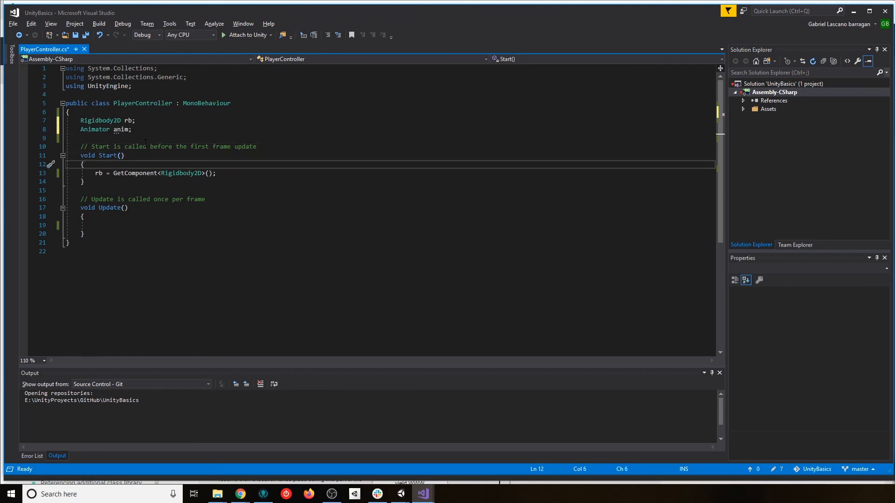
key("Return")
type("anim")
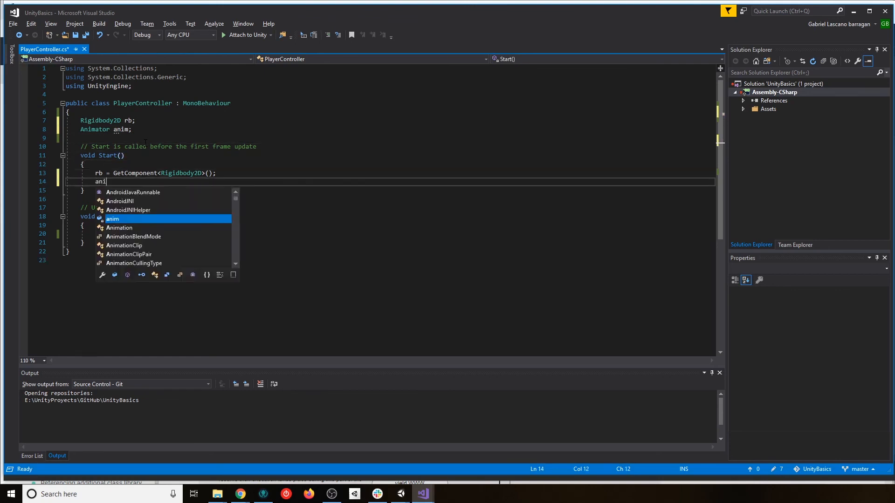
key("Escape")
type("=")
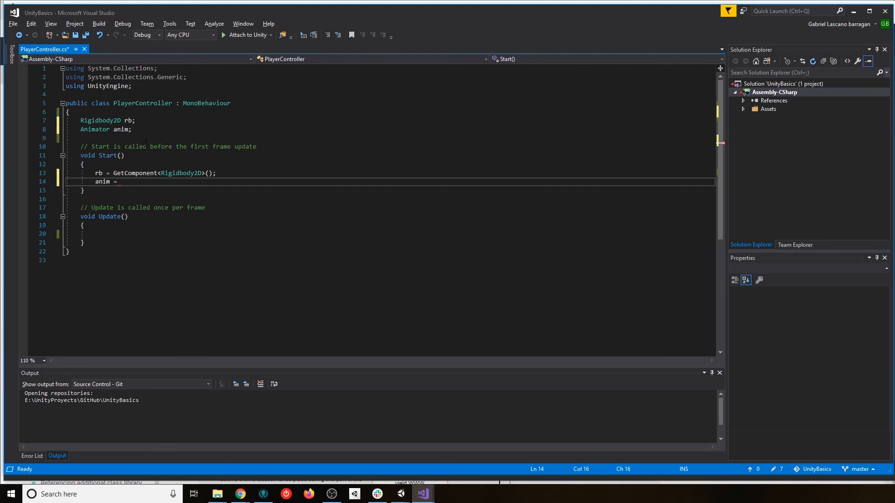
- Try renaming the Rigidbody2D variable to rigidBody in its declaration
key("Up")
key("Up")
key("Up")
key("Up")
key("Up")
key("Up")
key("Up")
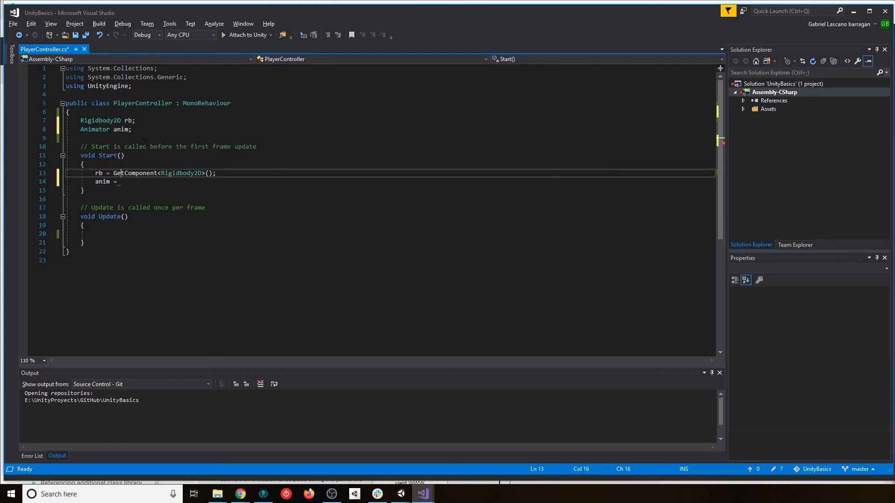
key("Right")
key("Right")
key("Right")
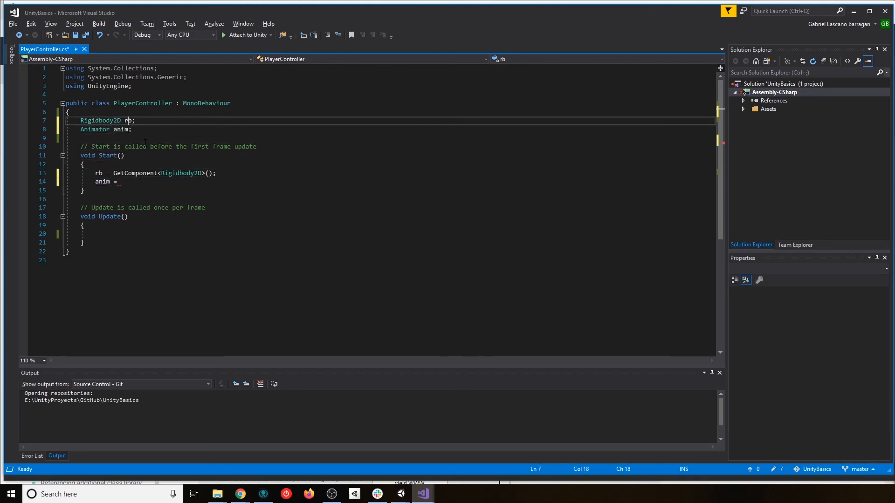
key("ctrl+shift+Left")
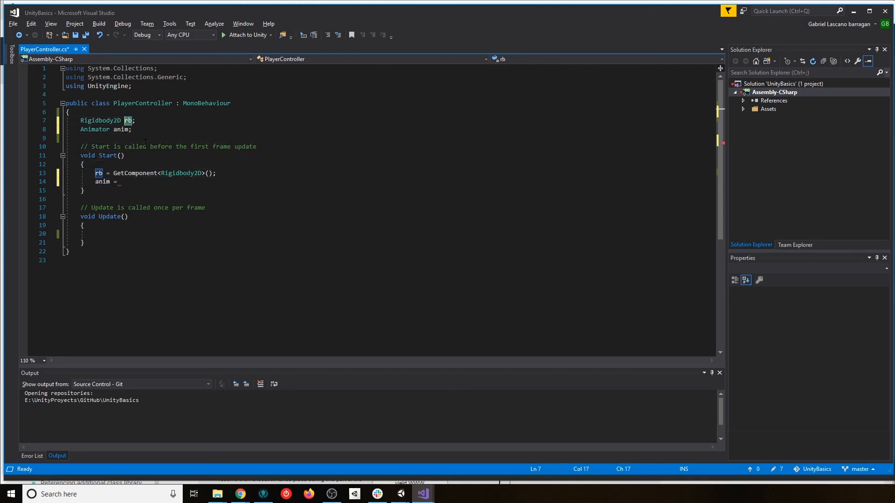
type("rigidB")
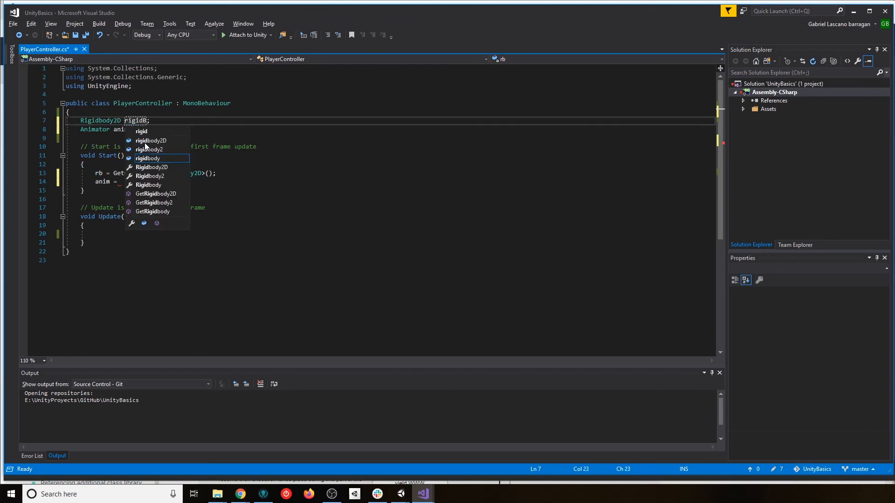
type("ody")
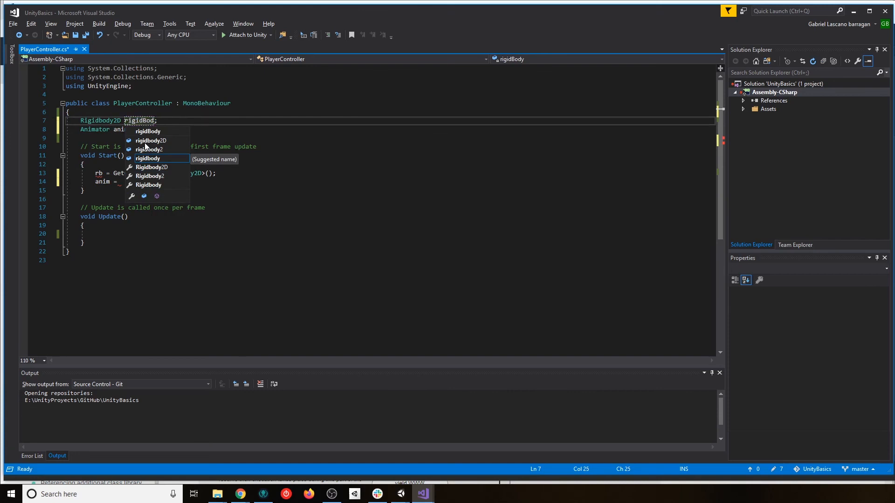
- Change the Rigidbody2D variable's declared name back to rb
key("BackSpace")
key("BackSpace")
key("BackSpace")
key("BackSpace")
key("BackSpace")
key("BackSpace")
key("BackSpace")
key("BackSpace")
type("g")
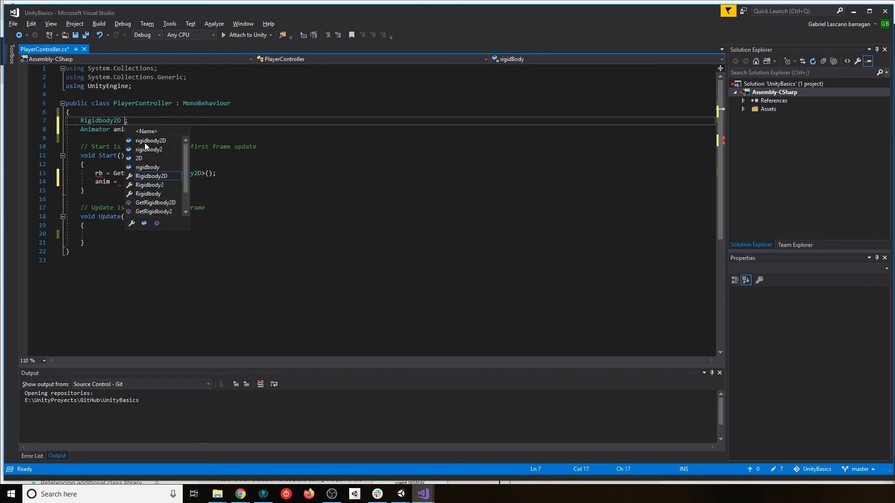
key("End")
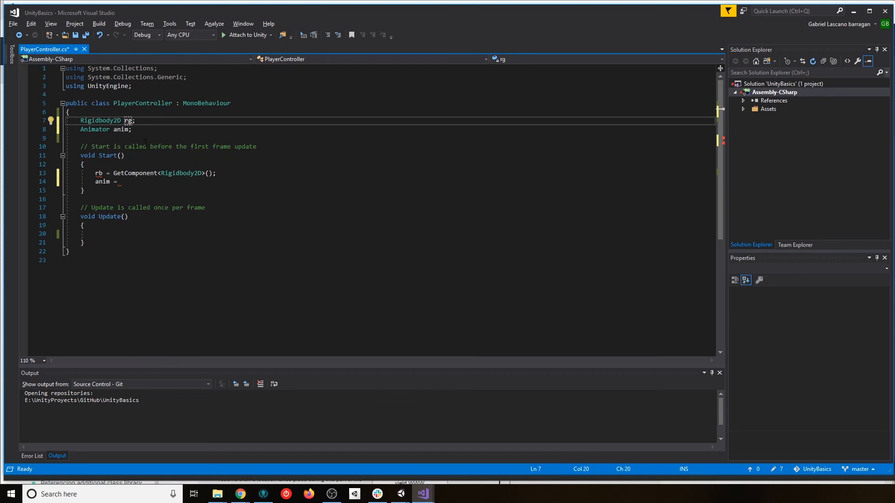
key("BackSpace")
type("b")
- Complete the anim assignment in Start with GetComponent<Animator>(); and save the script
key("Down")
key("Down")
key("Down")
key("Down")
key("Down")
key("Down")
key("Down")
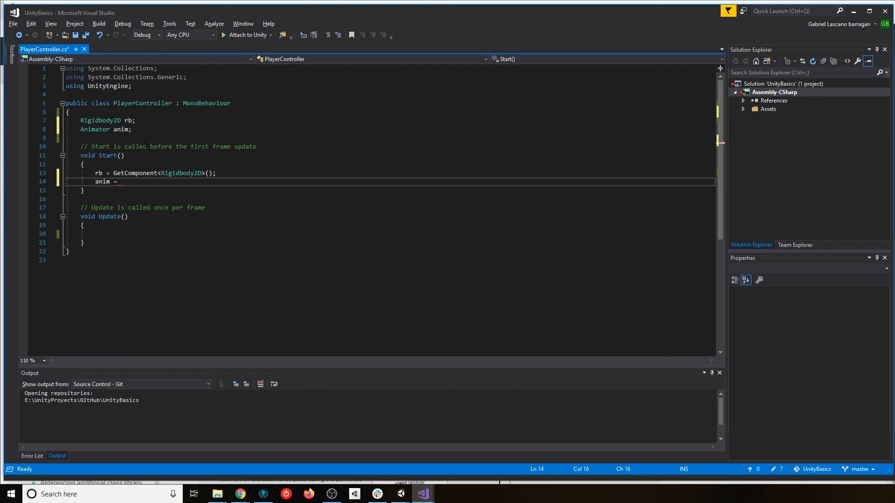
type("GetComponent<")
type("Animator")
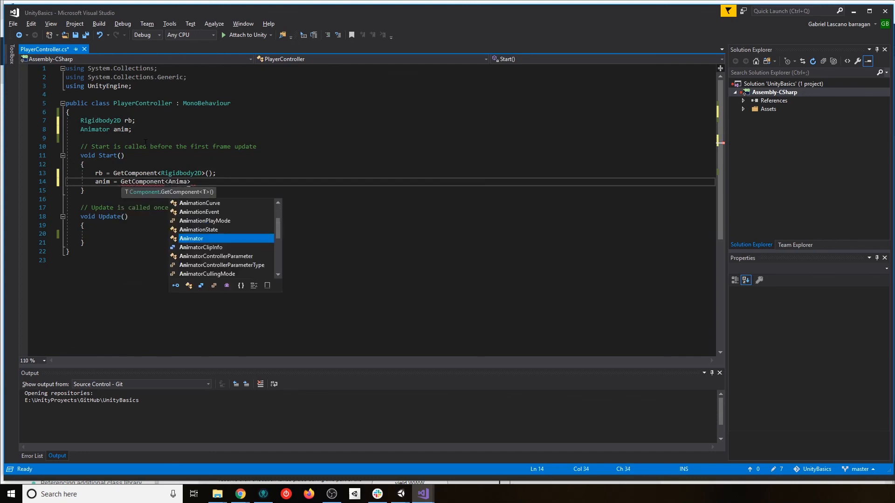
type(">();")
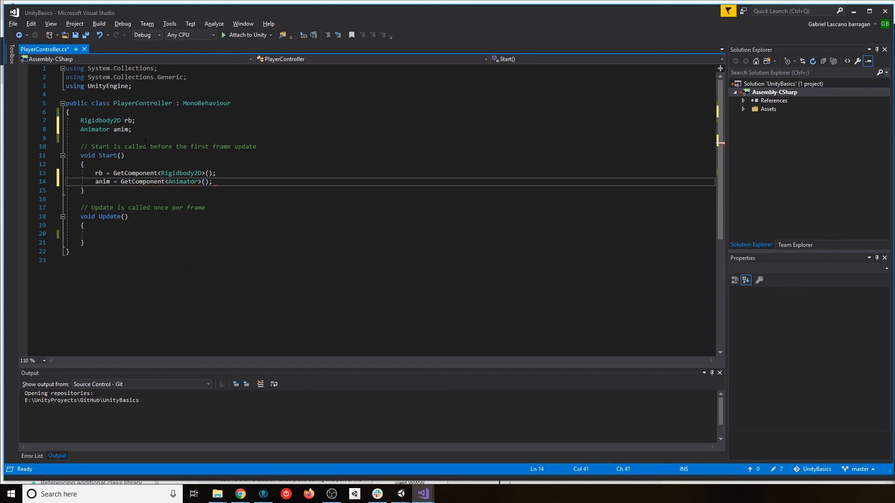
key("ctrl+s")
- Write an if condition inside Update that checks Input.GetKeyDown(KeyCode.A)
left_click(109, 234)
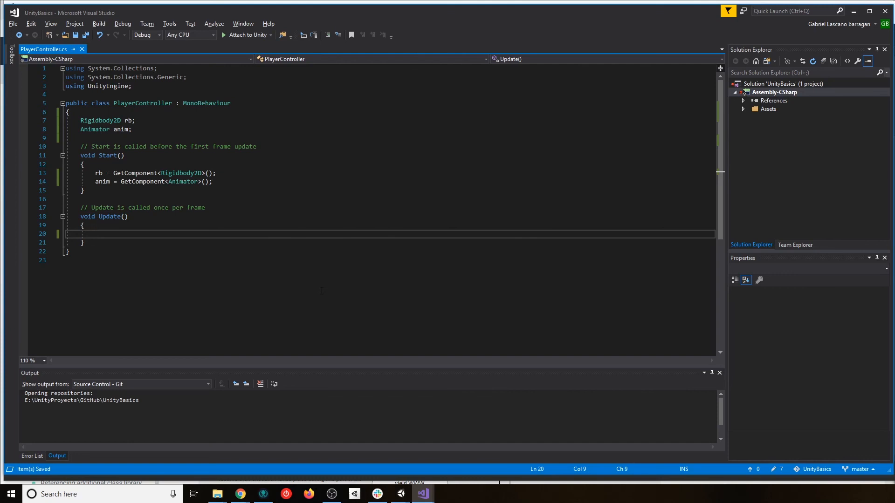
key("Up")
key("Up")
key("Down")
key("Down")
type("if(Input.")
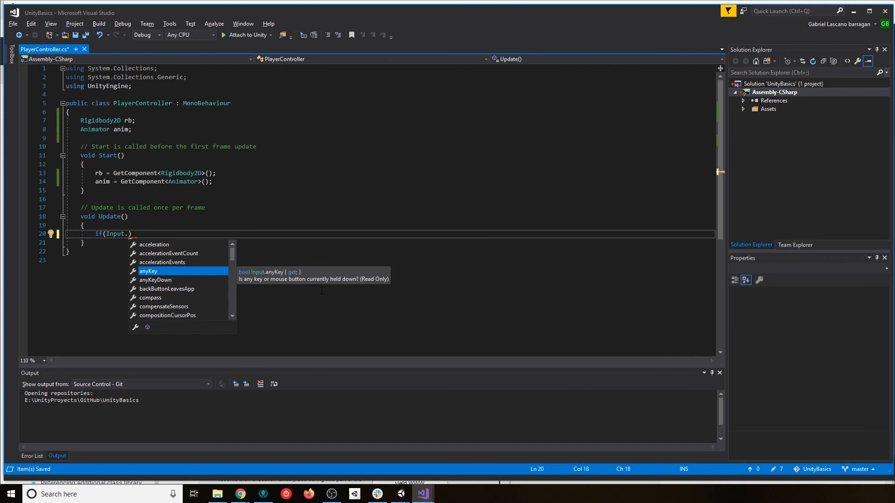
type("getkeydow")
key("Tab")
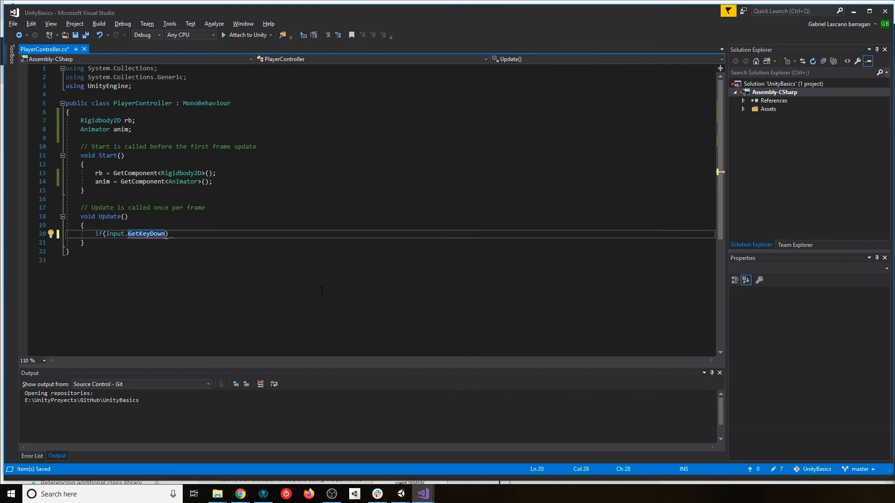
type("(")
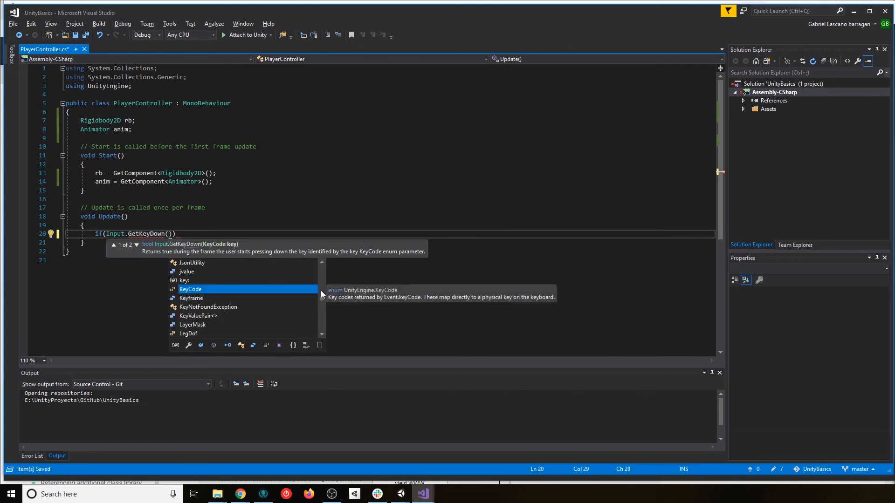
key("Tab")
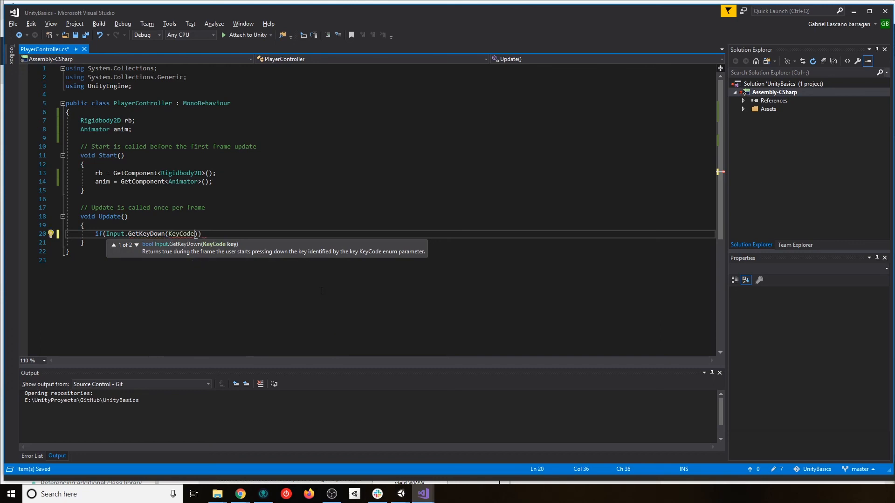
type(".")
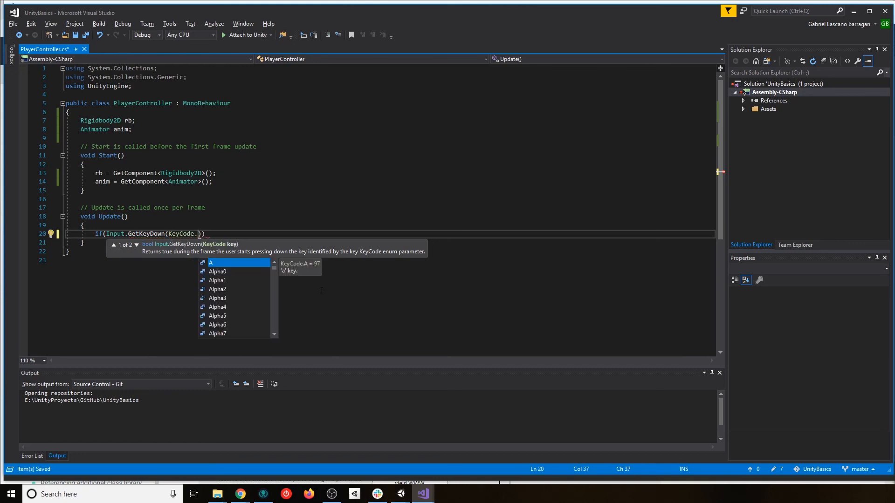
type("A))")
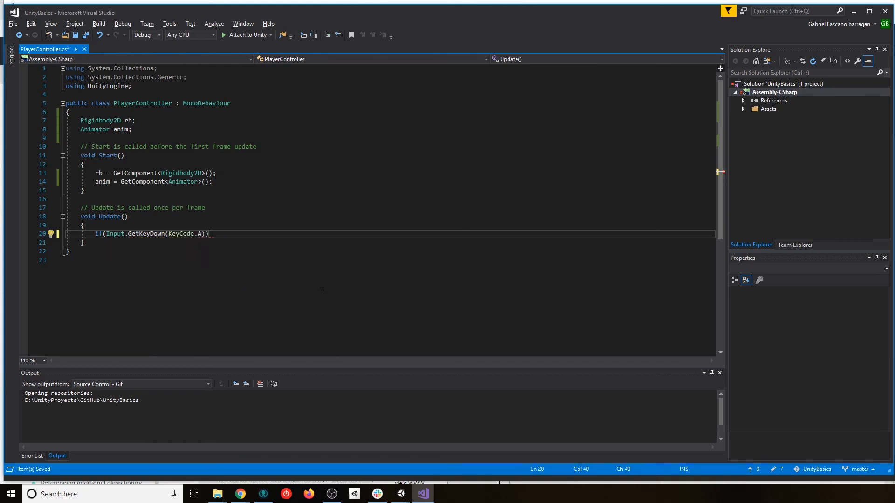
- Give the KeyCode.A condition in Update a body that logs "A key of keyboard was pressed" with Debug.Log, and save the script
key("Return")
type("{")
key("Return")
type("Deg")
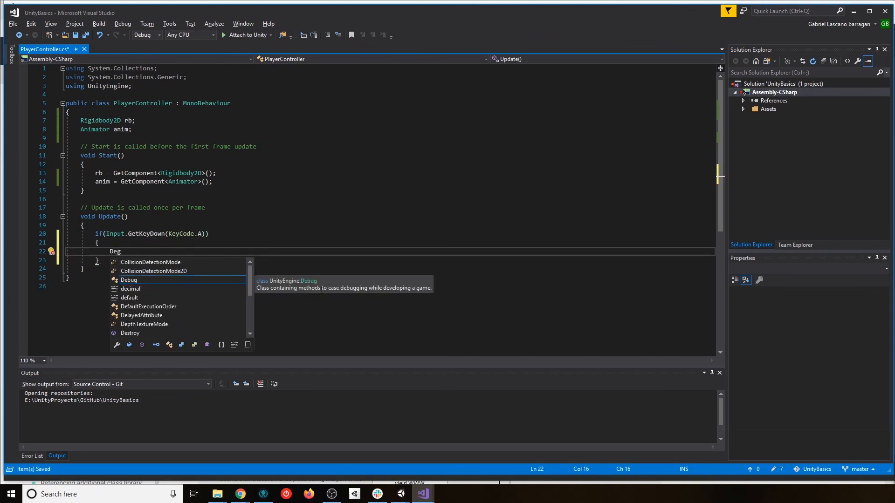
key("Tab")
type(".log(")
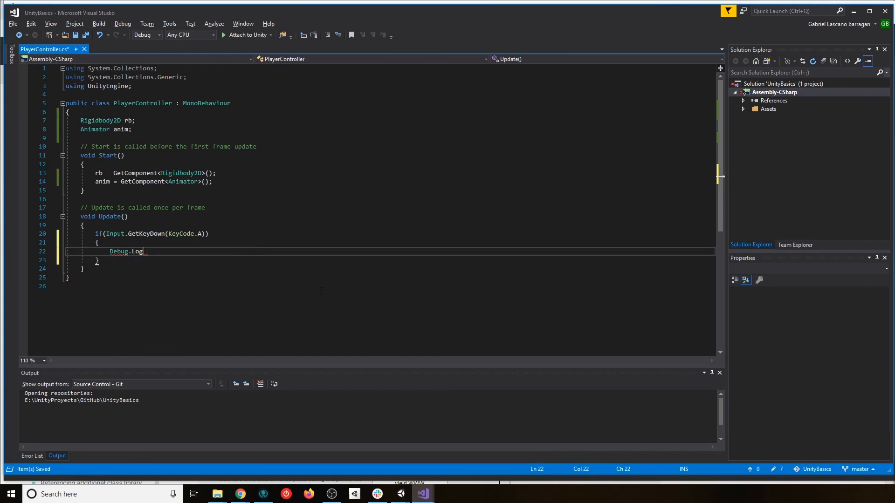
type("\"A bu")
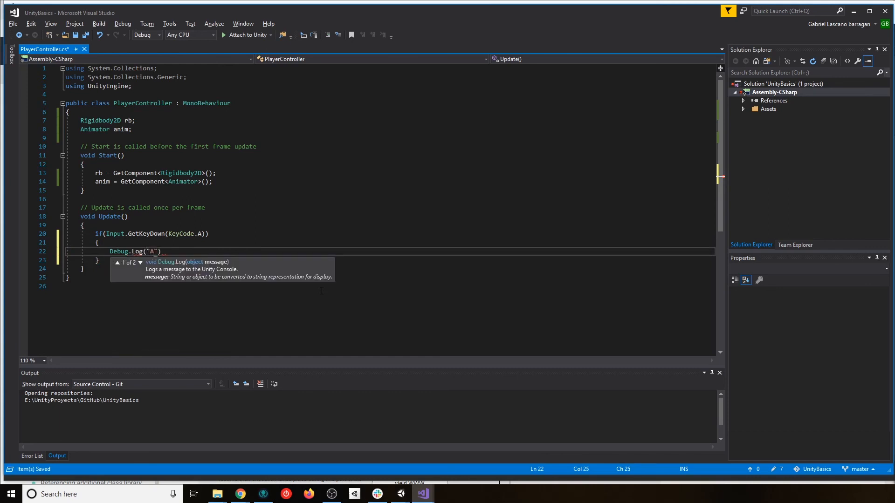
key("BackSpace")
key("BackSpace")
type("key of keyboard was pressed\")")
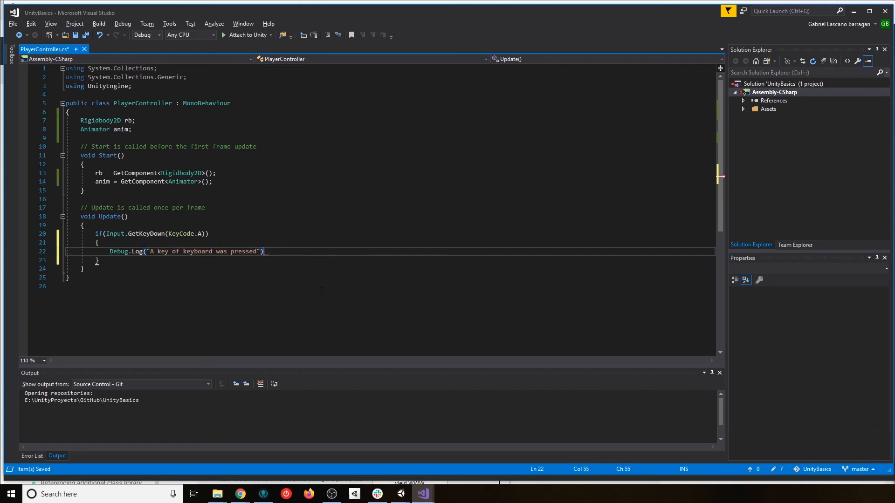
key("ctrl+s")
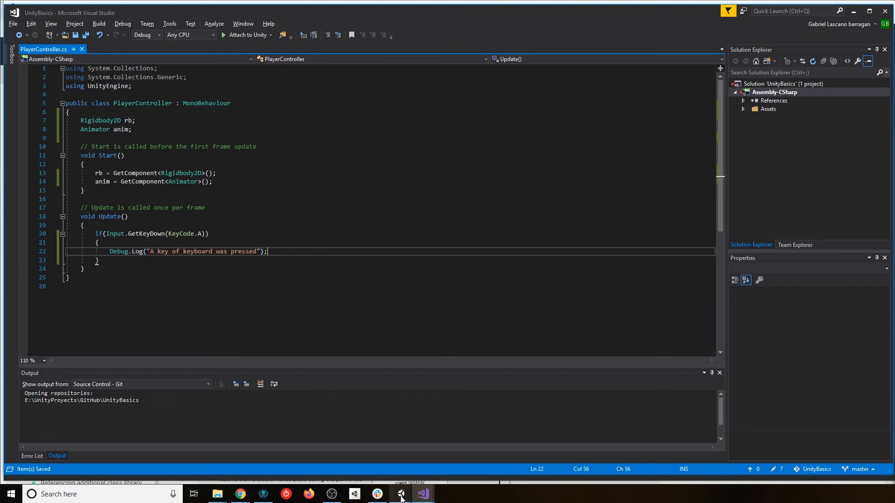
- Switch to Unity, start play mode and test the A key in the running game
mouse_move(401, 494)
left_click(425, 469)
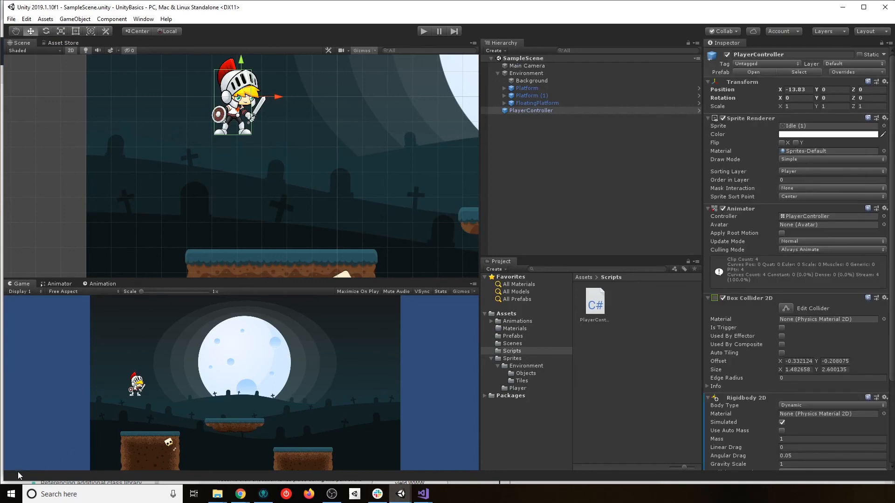
left_click(423, 32)
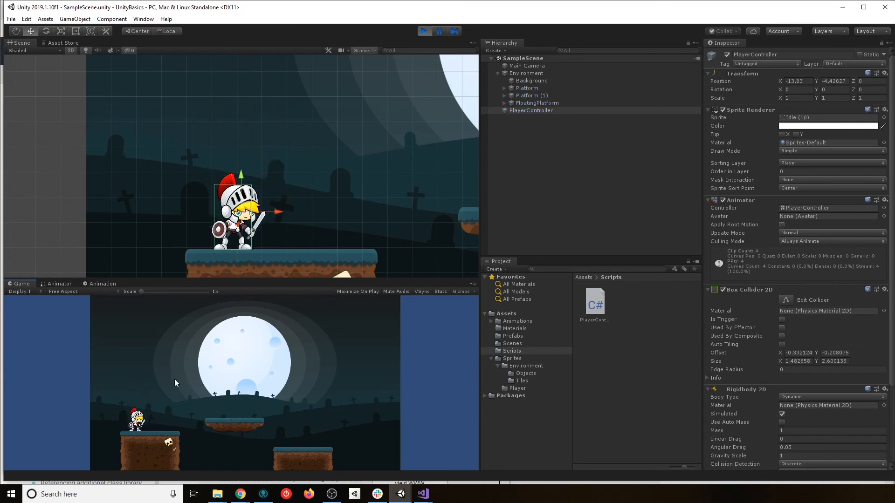
key("a")
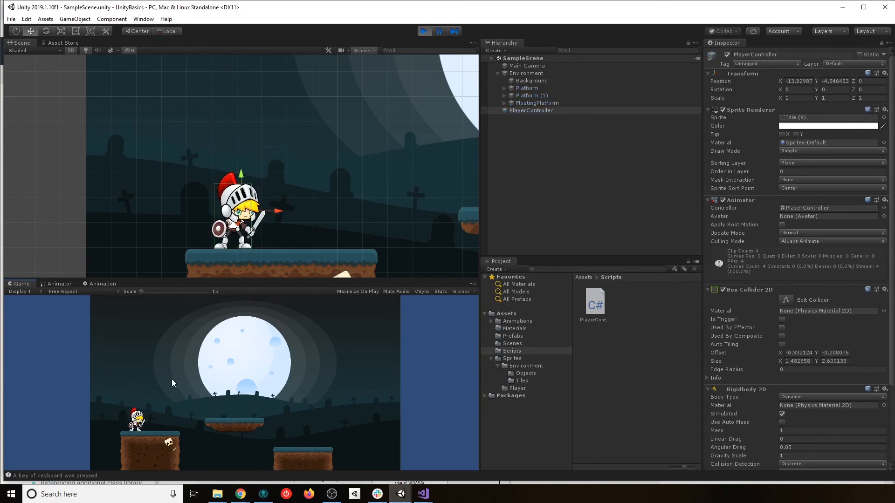
- Open the Console from the logged message and dock it beside the Project window
left_click(58, 479)
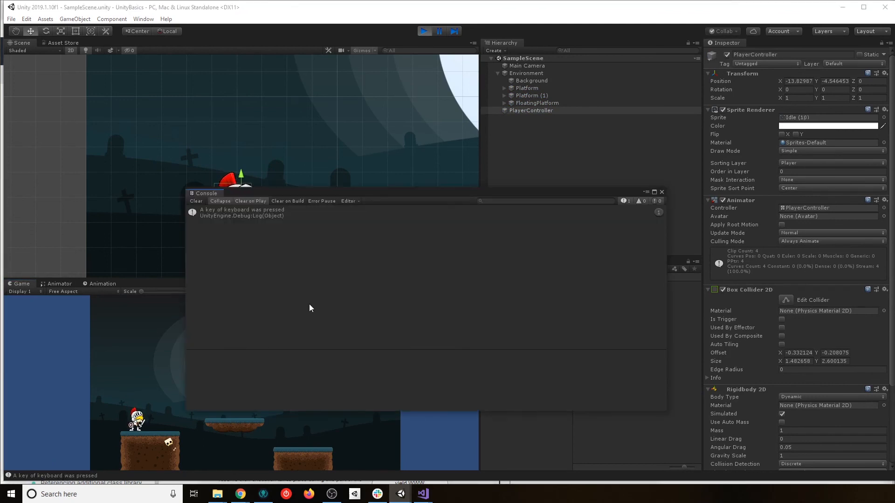
left_click_drag(347, 193, 225, 245)
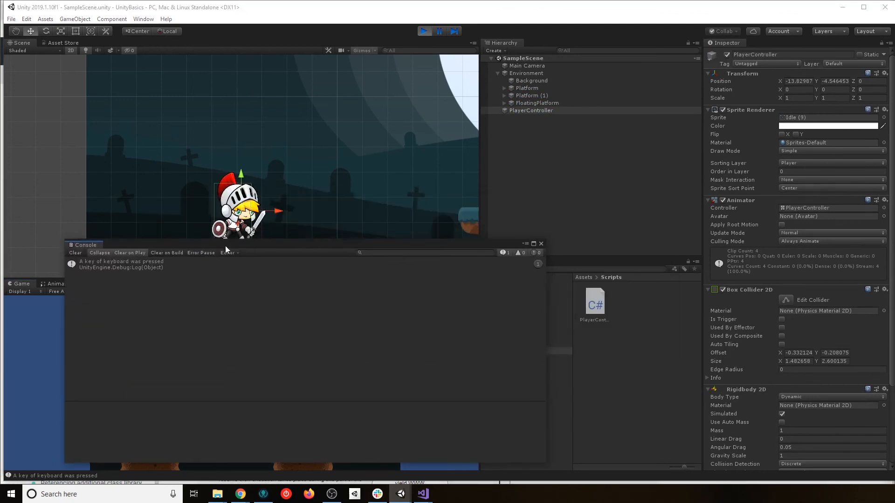
left_click_drag(96, 247, 600, 259)
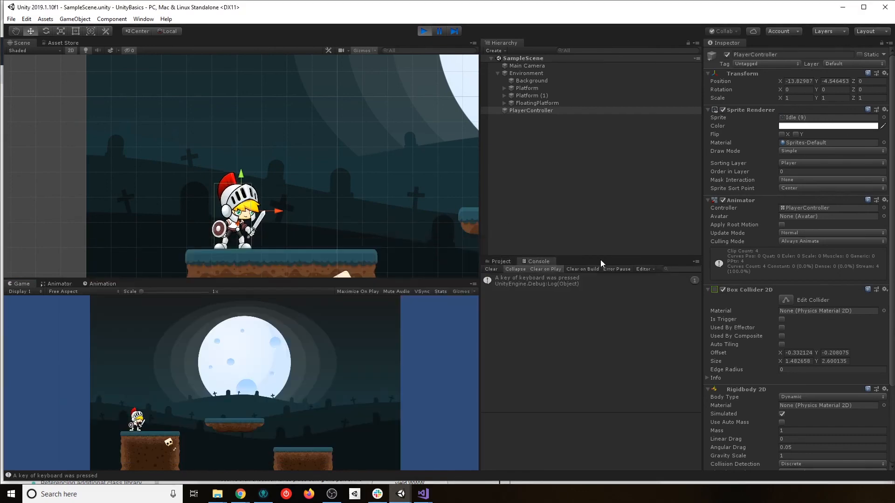
- Send several more A key inputs to the running game and turn off Collapse for the Console messages
left_click(132, 377)
key("a")
key("a")
key("a")
left_click(516, 269)
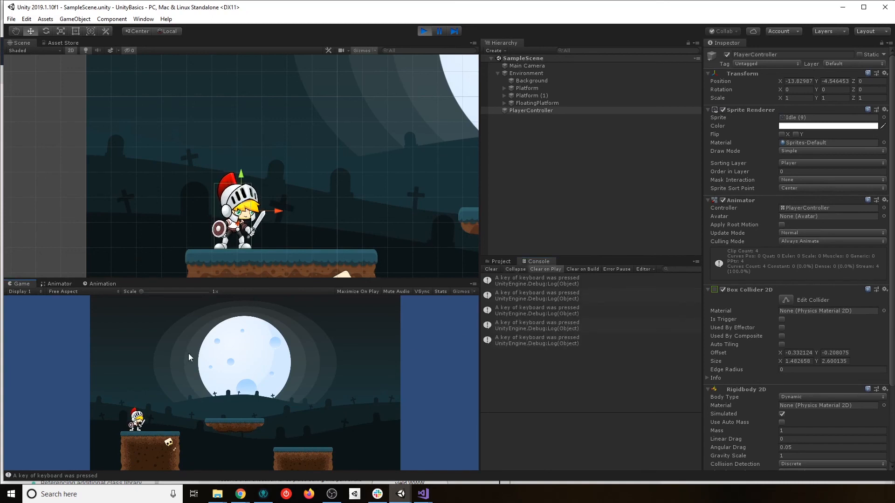
- Test repeated A key inputs with uncollapsed Console messages and stop play mode
key("a")
key("a")
key("a")
key("a")
key("a")
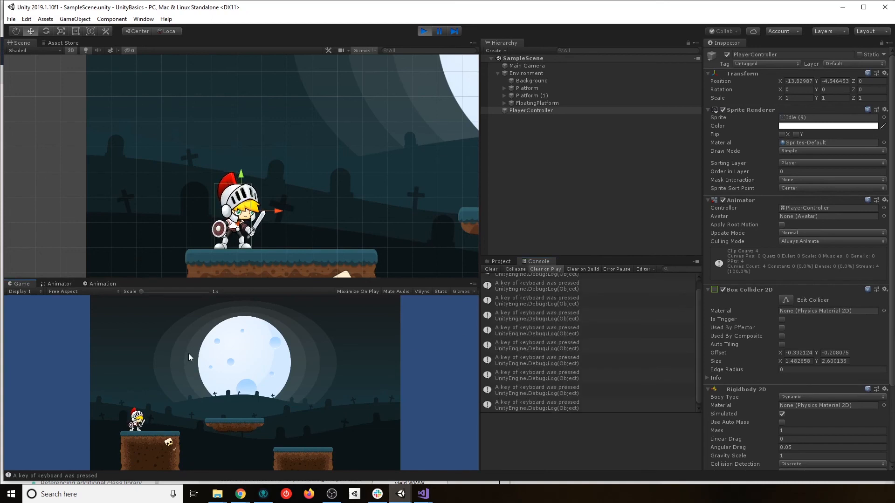
left_click(424, 32)
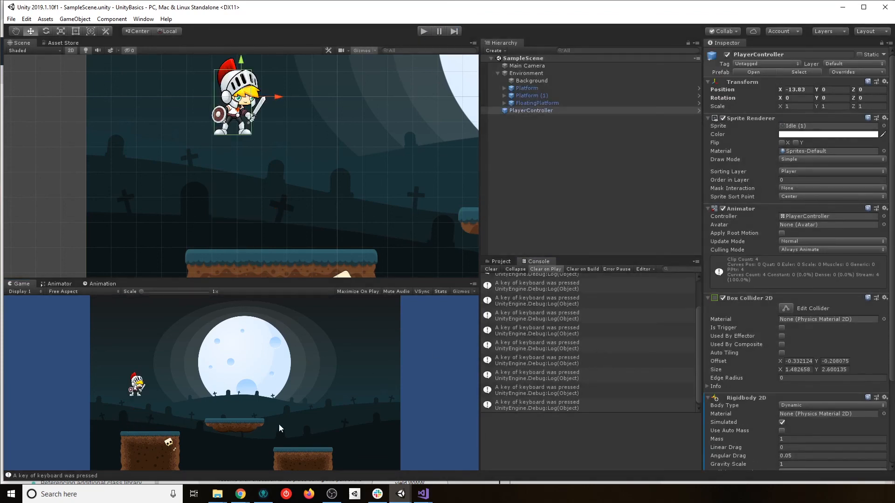
- Switch to Visual Studio and delete the whole KeyCode.A if block from the Update method
mouse_move(423, 494)
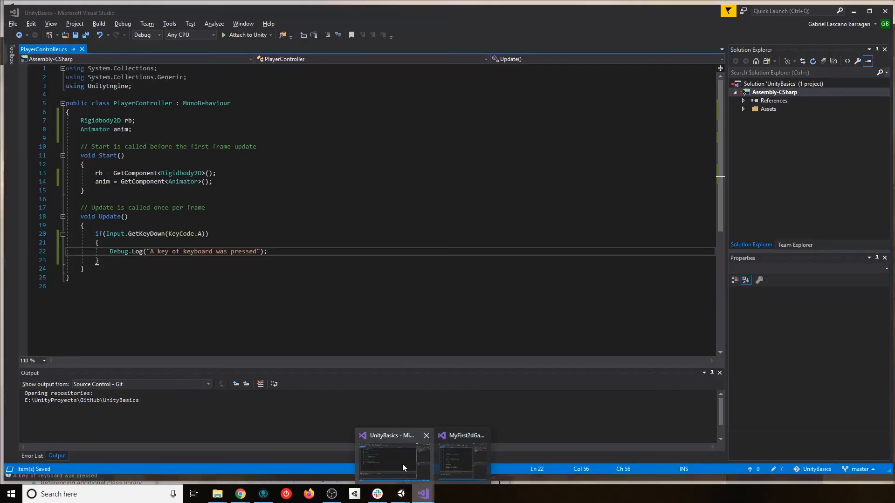
left_click(402, 463)
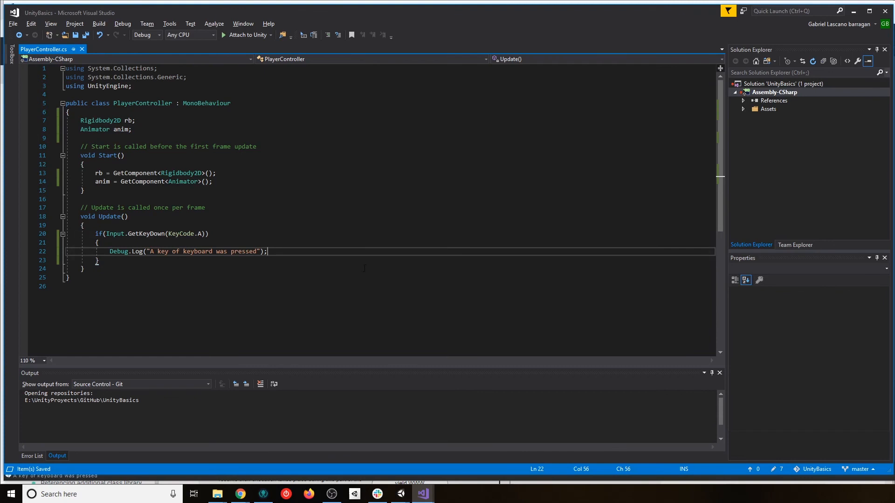
left_click(225, 234)
left_click(117, 261)
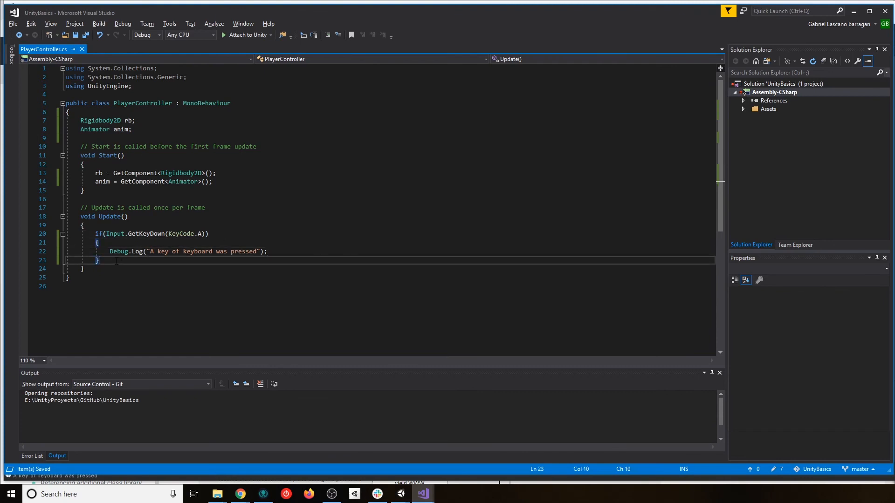
key("shift+Up")
key("shift+Up")
key("shift+Up")
key("shift+Home")
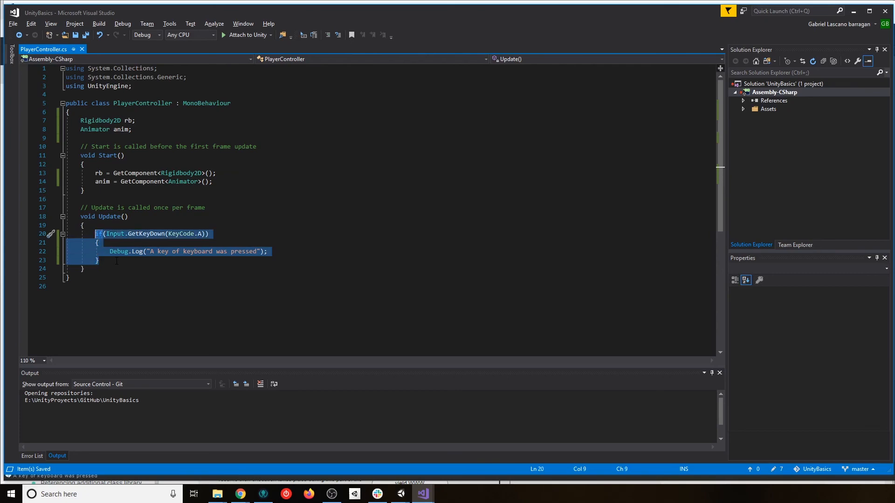
key("Delete")
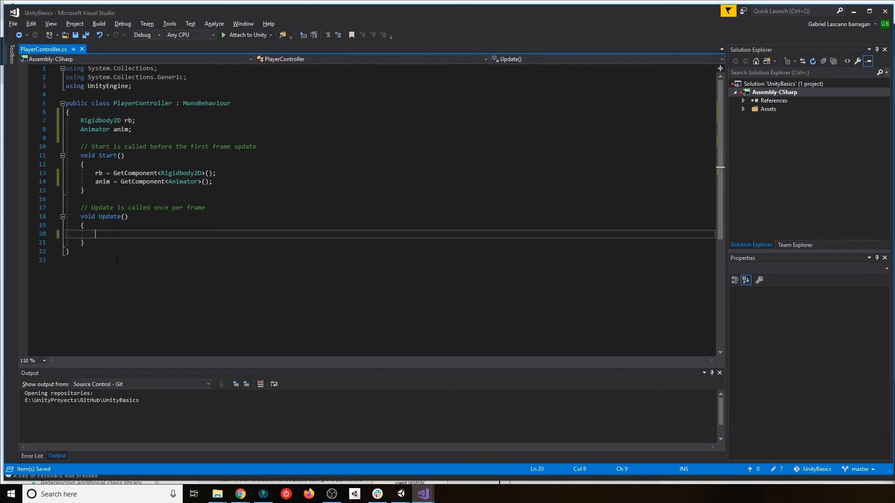
- Switch to Unity and examine the Horizontal axis definition in the project's Input settings, closing the settings when done
key("alt+Tab")
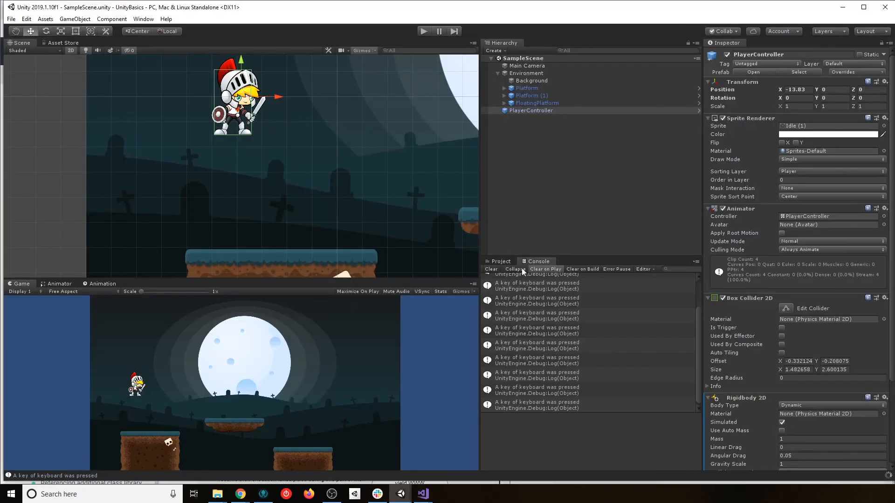
left_click(498, 260)
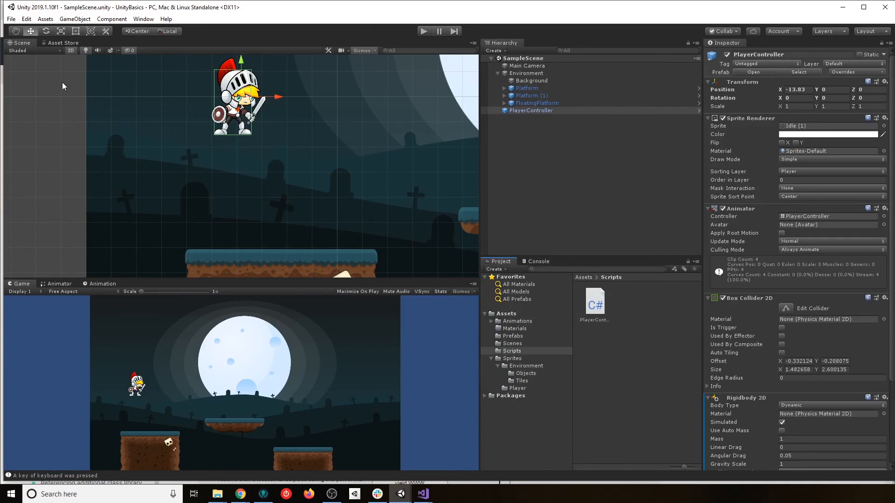
left_click(26, 19)
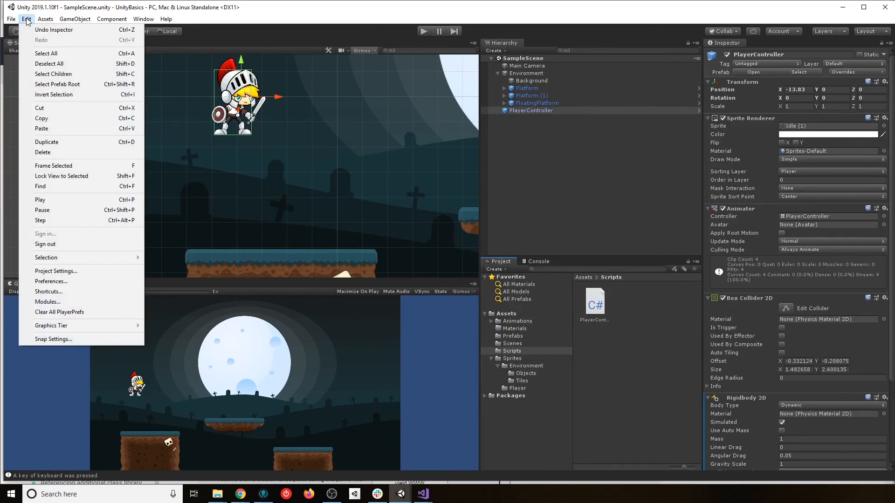
left_click(113, 272)
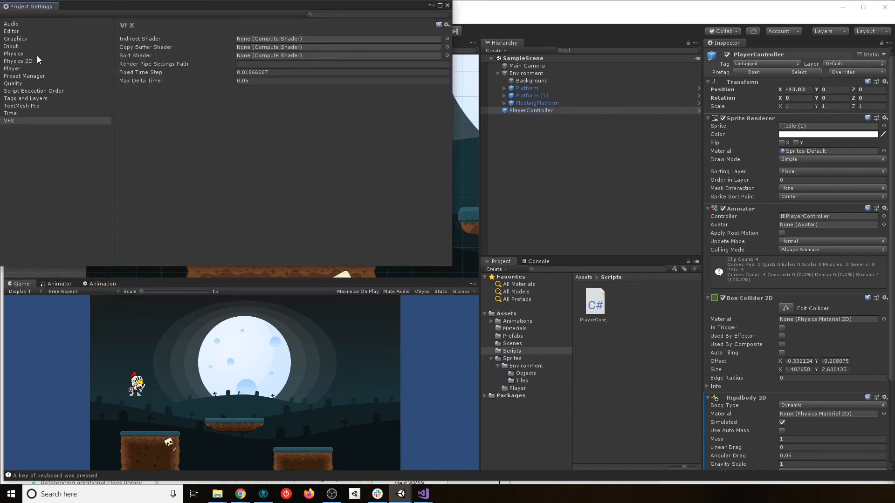
left_click(13, 47)
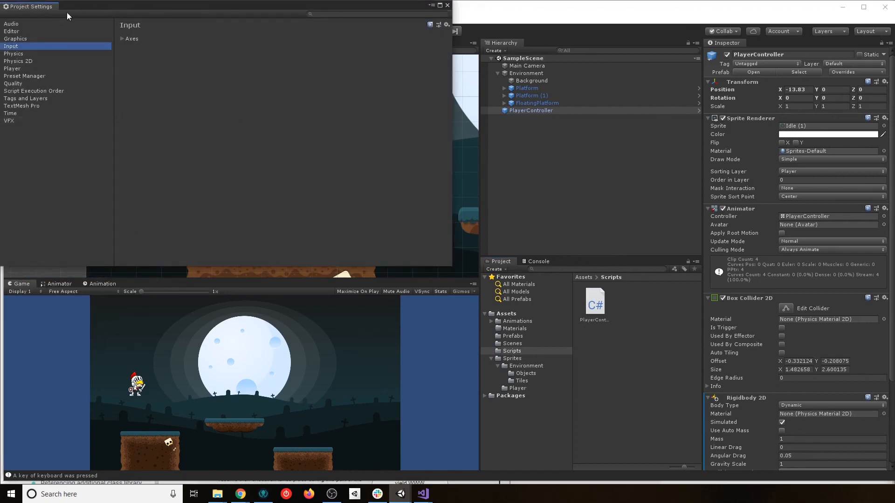
left_click(121, 39)
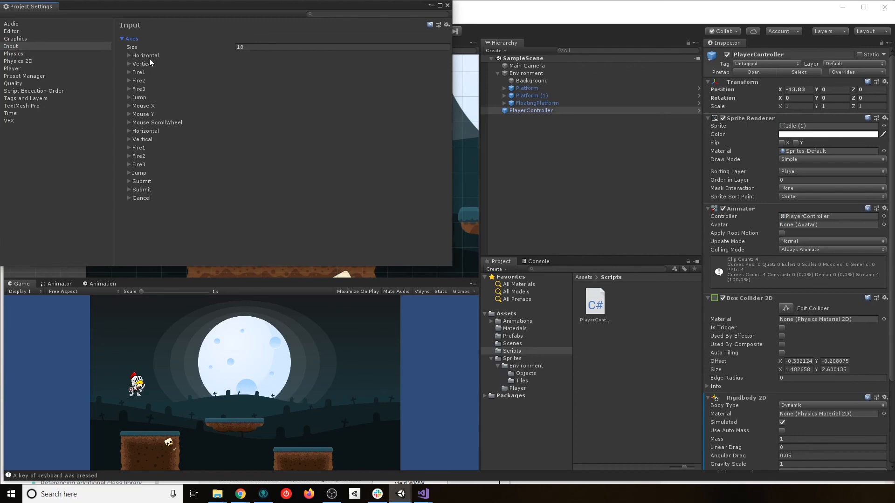
left_click(129, 55)
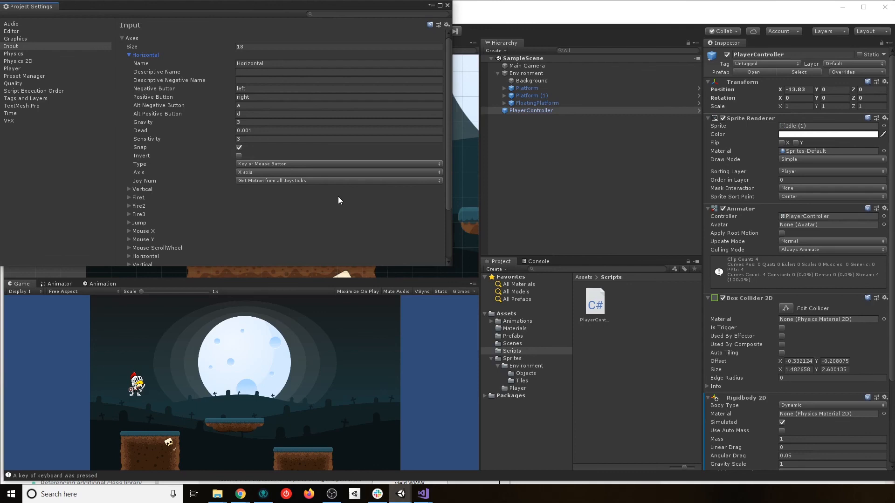
left_click(447, 5)
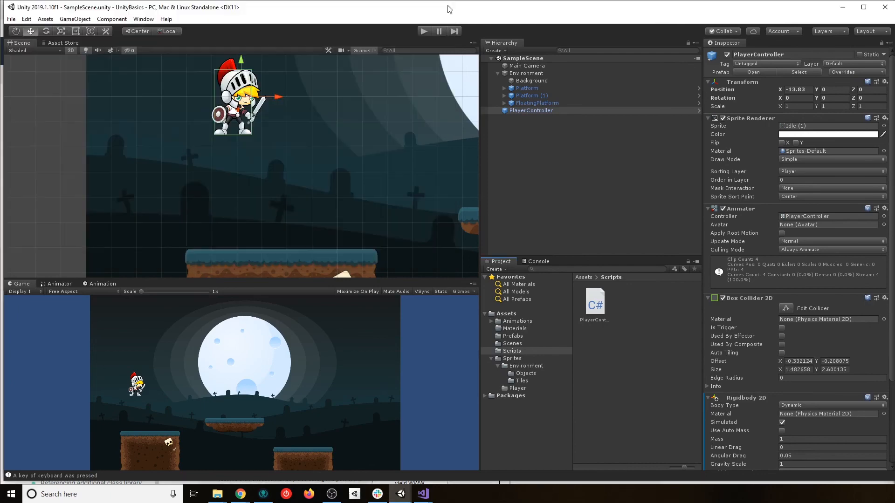
- Switch to Visual Studio and declare in Update a float horizontalInput assigned from Input.GetAxis("Horizontal")
mouse_move(424, 495)
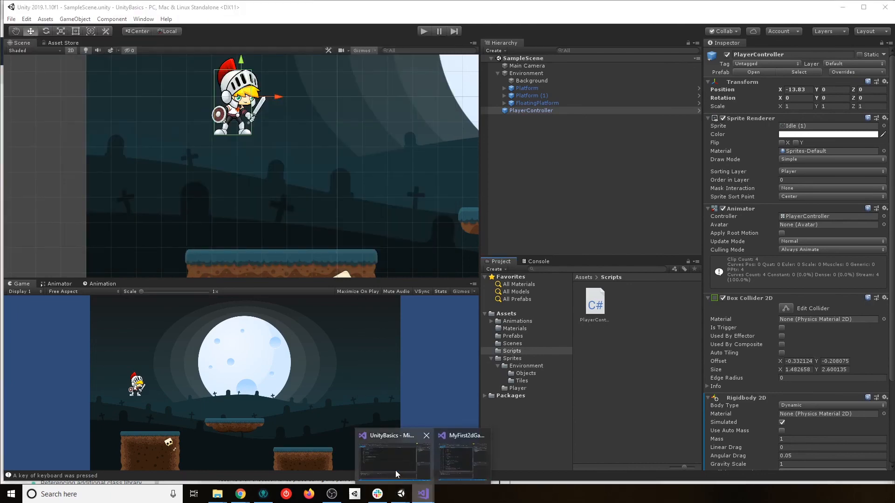
left_click(396, 470)
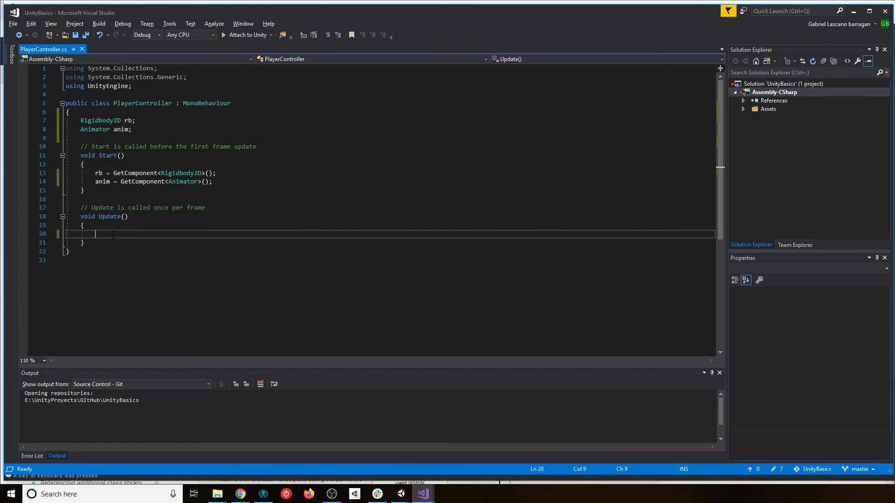
type("float horizontal")
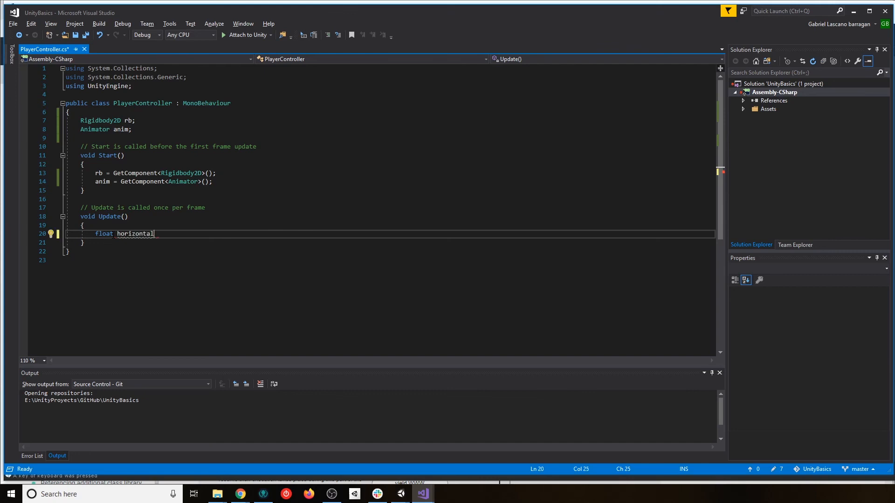
type("Input = Input.")
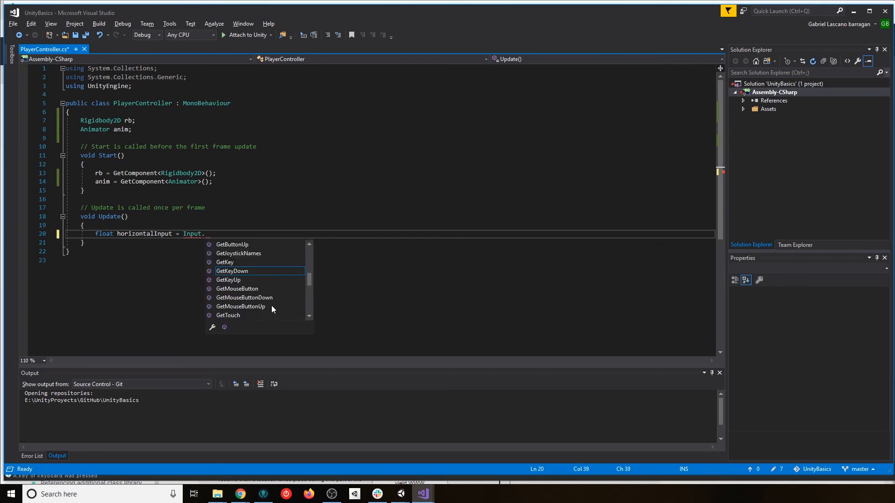
type("Geta")
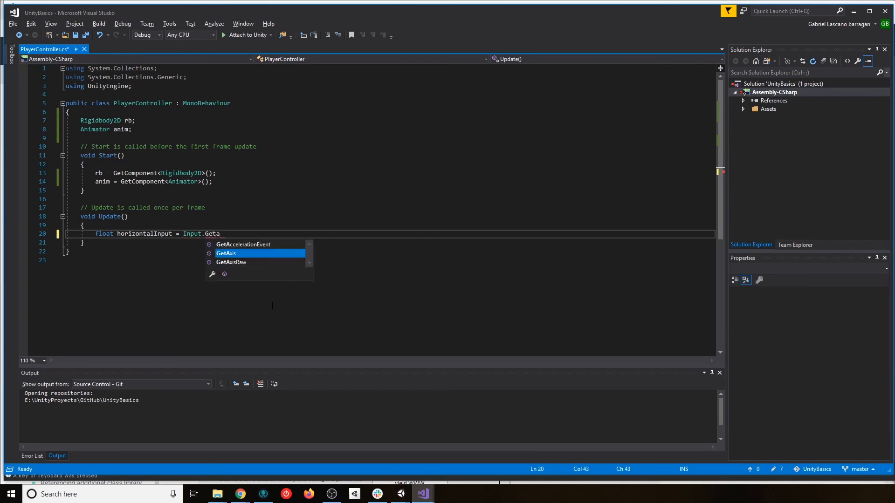
key("Tab")
type("(")
type("\"Hori")
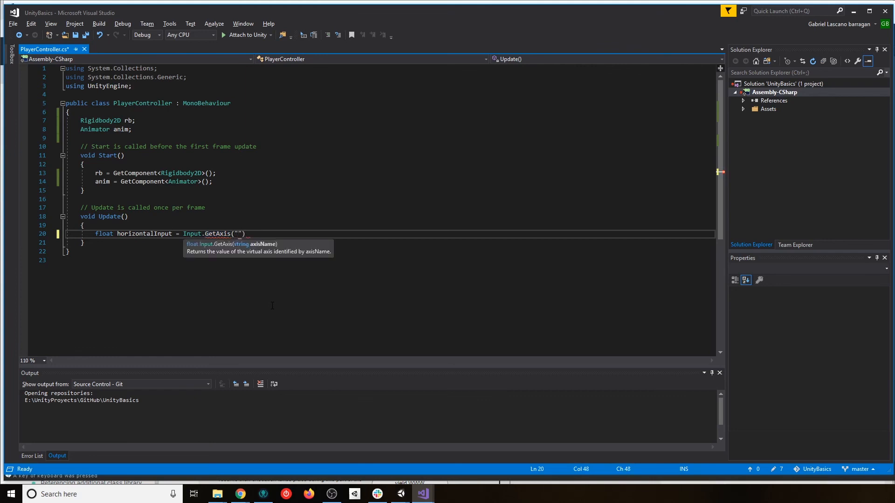
type("zontal")
key("Left")
key("Left")
key("Left")
key("Left")
key("Left")
key("Left")
key("Left")
key("Left")
key("Left")
key("Right")
key("Right")
key("Right")
key("Right")
key("Left")
key("Left")
key("Left")
key("Left")
key("Left")
key("Left")
key("Left")
key("Left")
key("Left")
key("shift+Right")
key("shift+Right")
key("shift+Right")
key("shift+Right")
key("shift+Right")
key("shift+Right")
key("shift+Right")
key("shift+Right")
key("shift+Right")
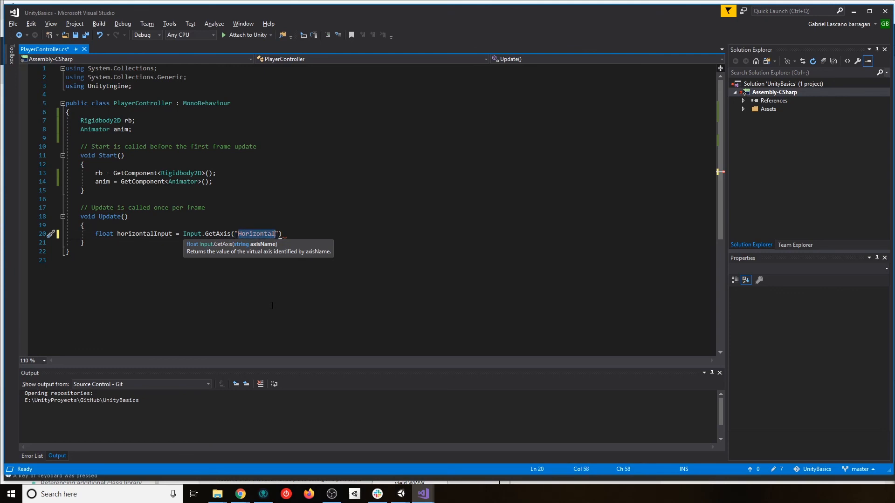
key("Right")
key("Right")
key("Right")
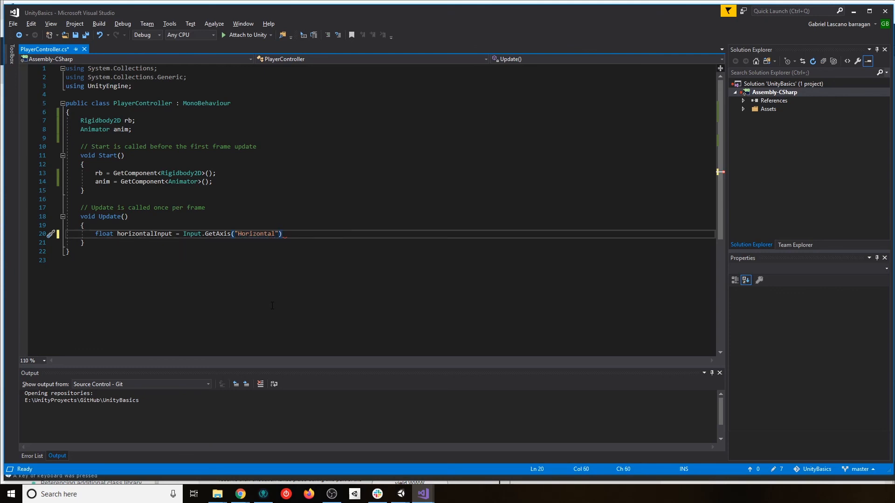
- End the horizontalInput declaration with a semicolon, save the script and start a new line below it
type(";")
key("ctrl+s")
key("Return")
key("Up")
key("Down")
key("Down")
key("Up")
key("Up")
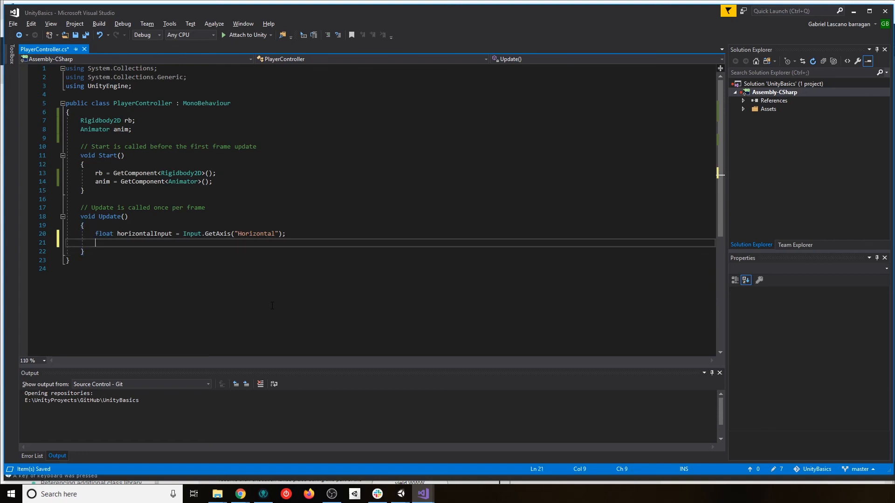
key("Down")
key("Up")
key("Down")
key("Up")
key("Up")
key("Up")
key("Up")
key("Up")
key("Up")
key("Up")
key("Up")
key("Up")
key("Up")
key("Up")
key("Up")
key("Up")
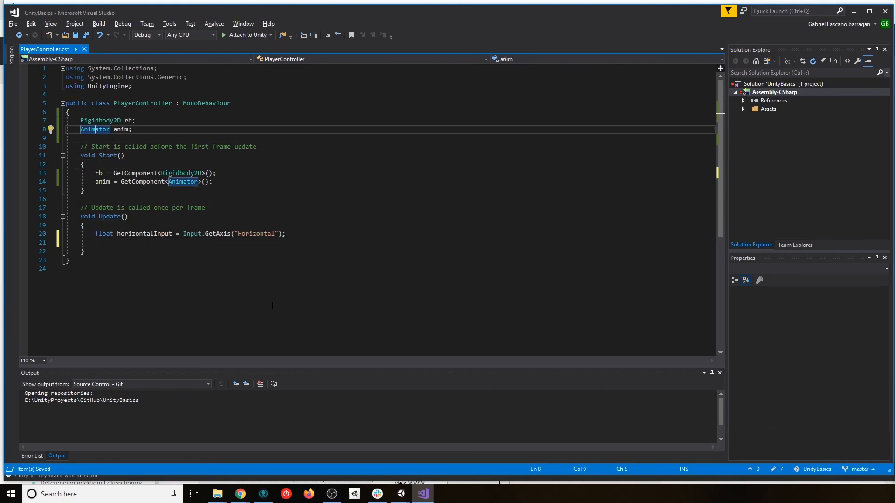
key("Down")
key("Down")
key("Down")
key("Down")
key("Down")
key("Down")
key("Down")
key("Down")
key("Down")
key("Down")
key("Down")
key("Down")
key("Down")
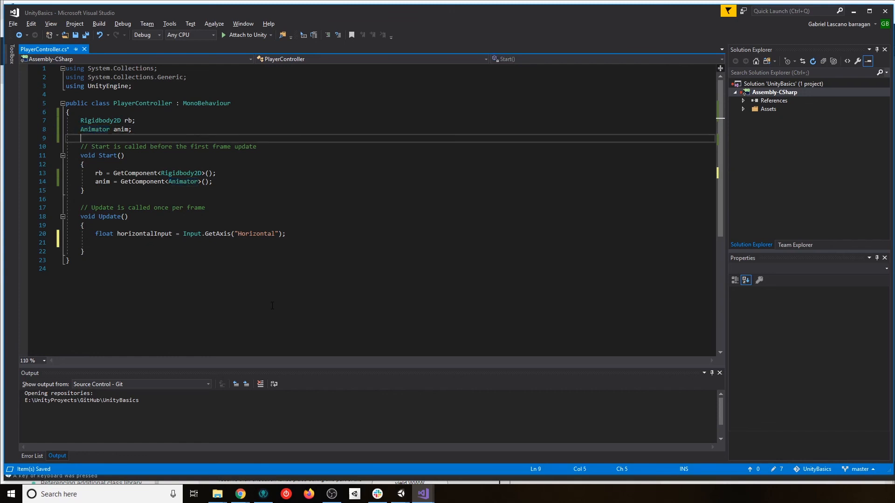
- Add Debug.Log("Movement is " + horizontalInput); below the declaration in Update and save the script
type("debu")
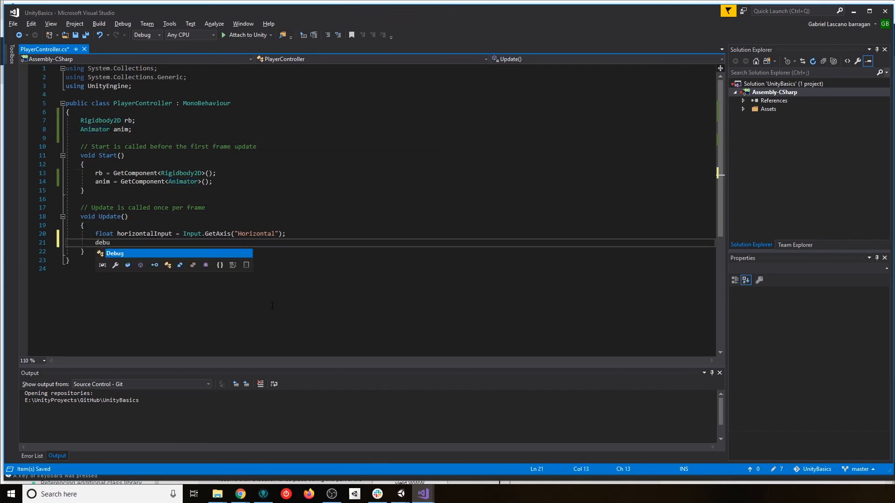
type("g.log(\"")
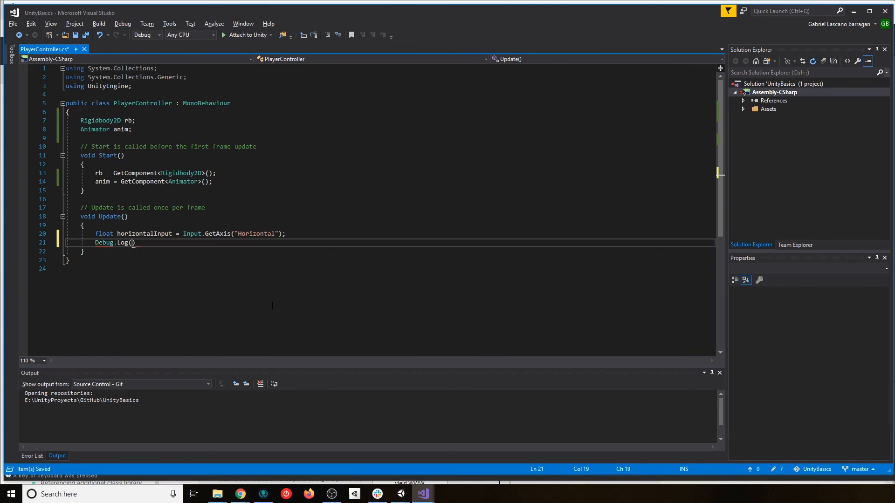
type("Movement ")
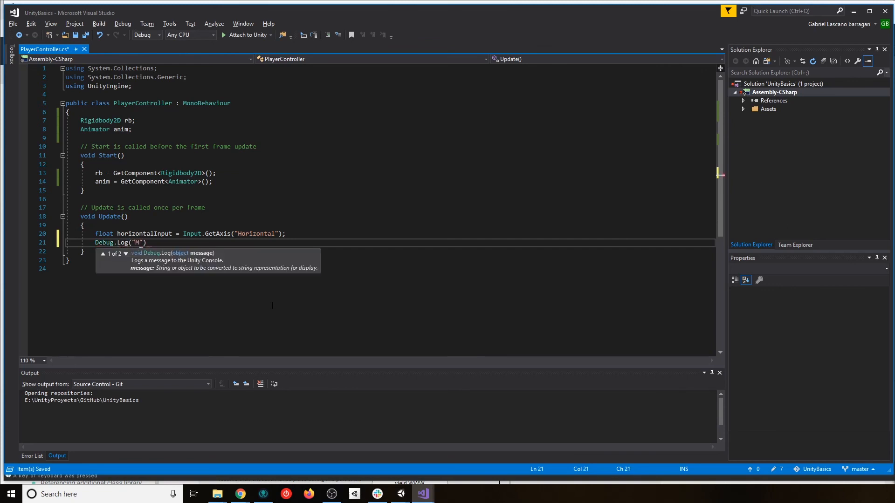
type("is \"+ horizontalInput);")
key("ctrl+s")
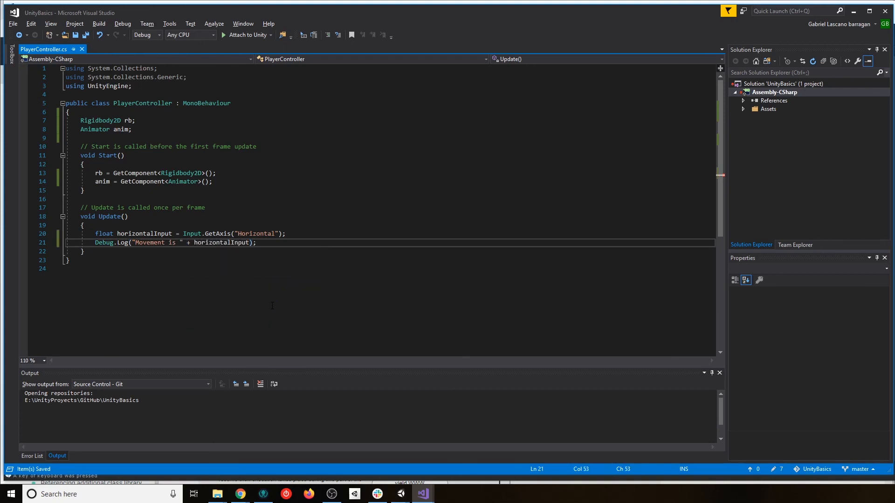
- Switch to Unity, clear the Console and run the scene with identical Console messages collapsed
key("alt+Tab")
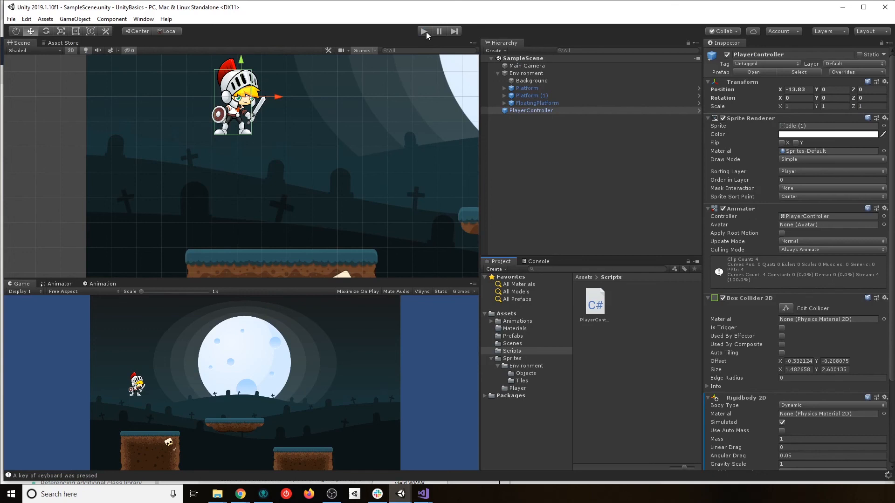
left_click(531, 261)
left_click(491, 270)
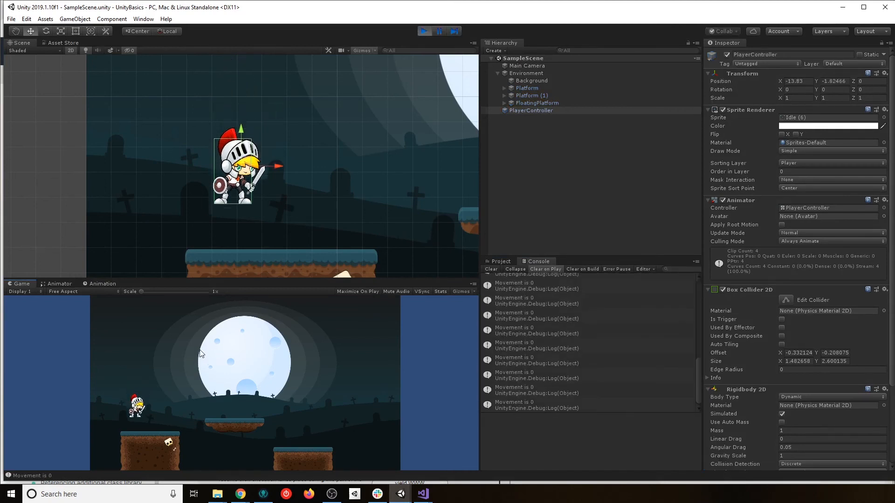
left_click(515, 269)
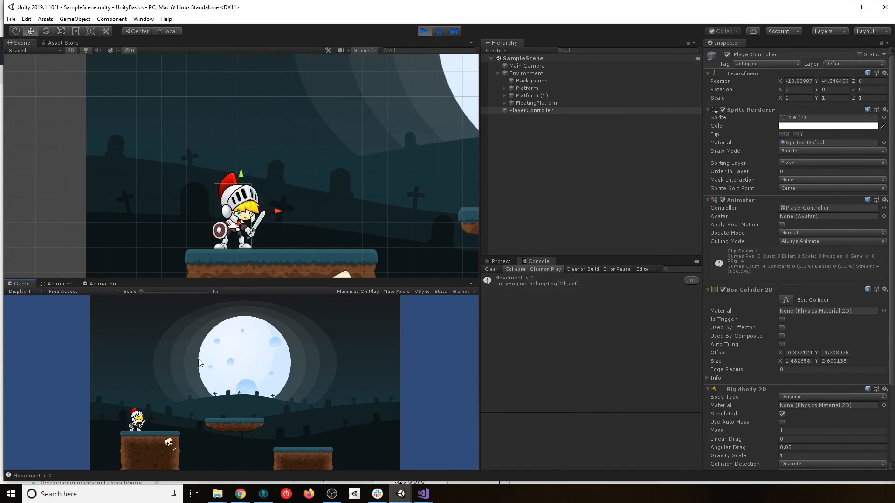
- Test the leftward and rightward movement inputs against the Console log, ending with play mode stopped and the Console cleared
key("Left")
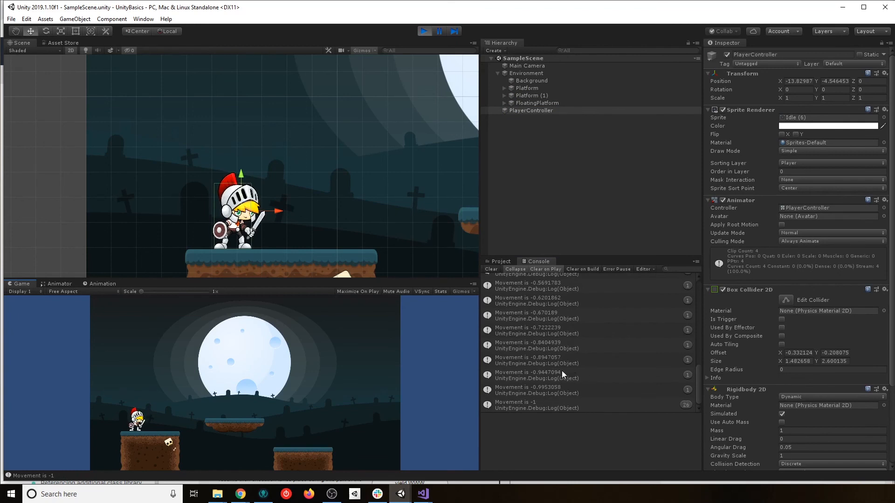
key("d")
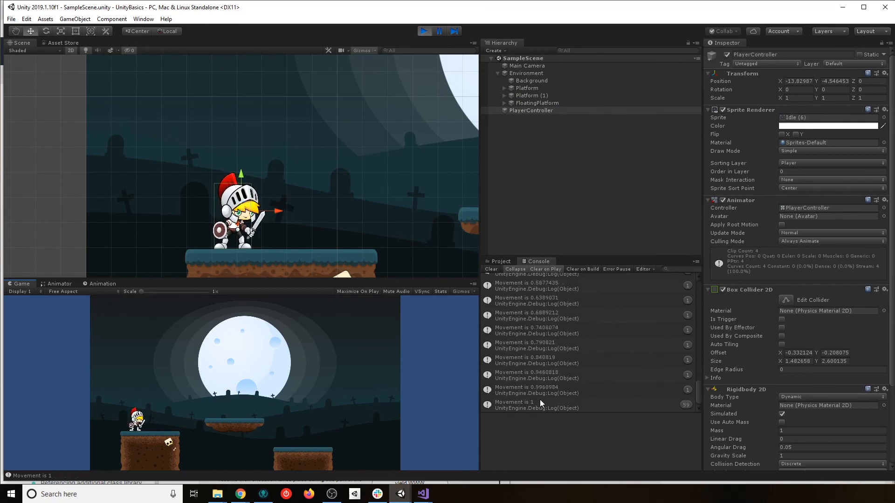
left_click(424, 31)
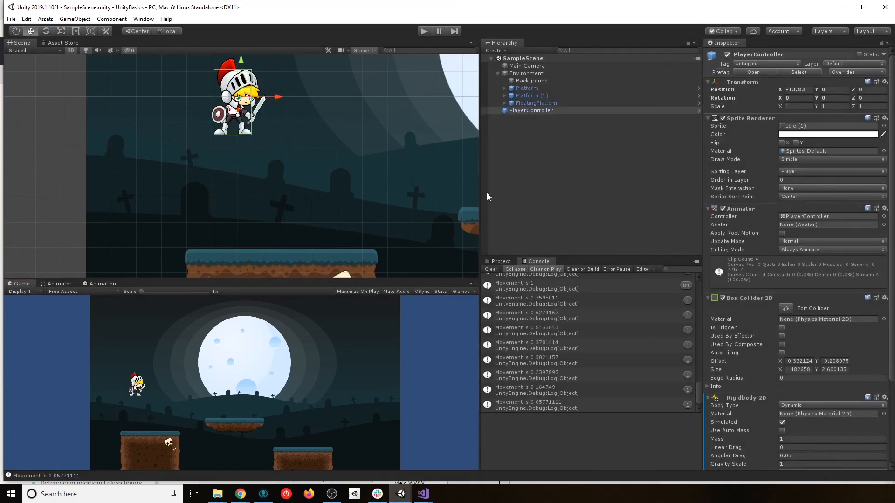
left_click(491, 270)
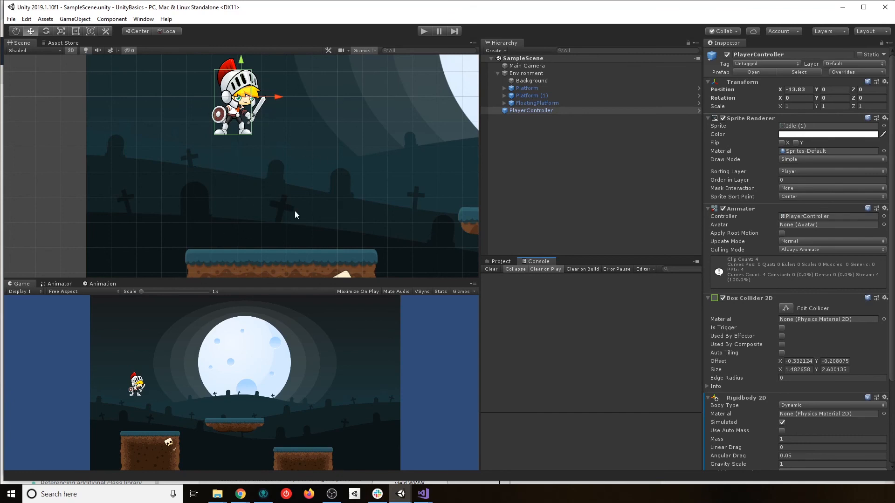
- Switch to Visual Studio and add the comment "//Components of the PlayerController Class" above the Rigidbody2D declaration, with spare lines below the Animator declaration
scroll(838, 398, "down", 5)
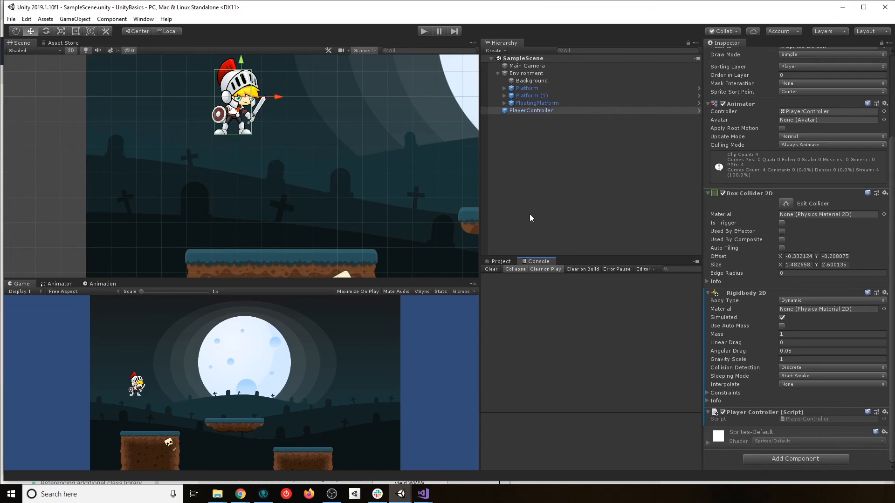
mouse_move(413, 498)
left_click(382, 459)
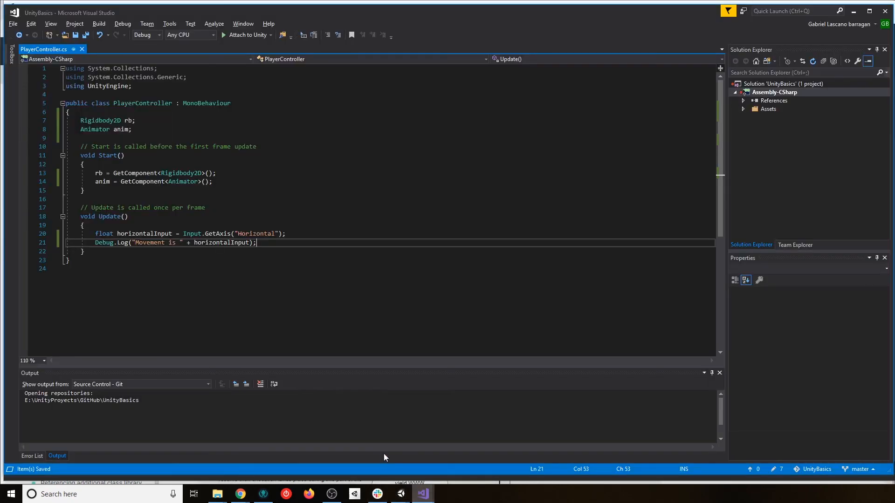
left_click(134, 132)
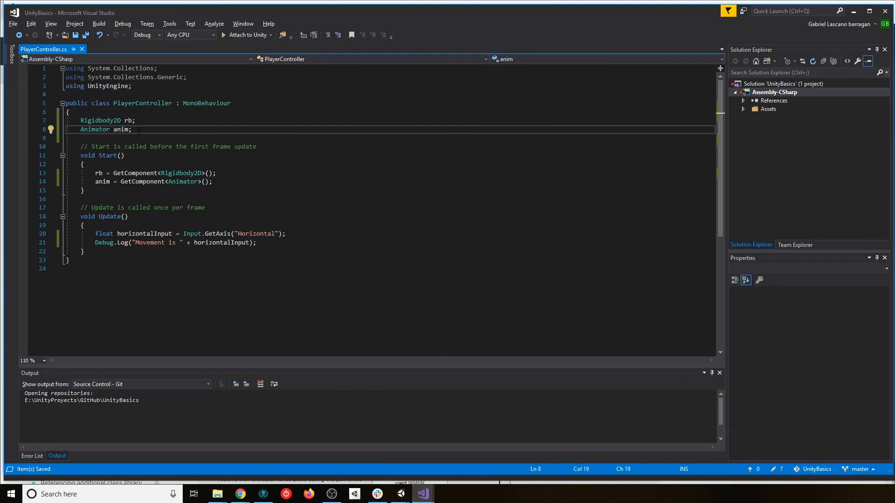
key("Return")
key("Return")
key("Up")
key("Up")
key("Up")
key("Up")
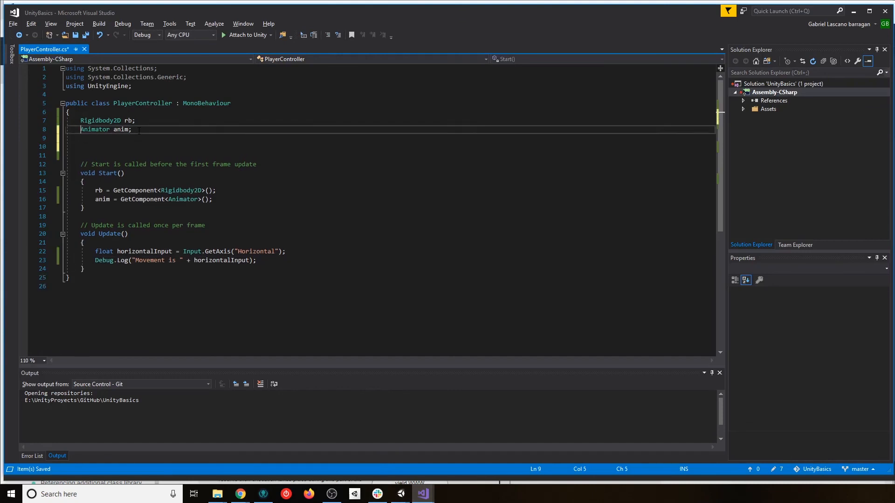
key("Return")
type("//")
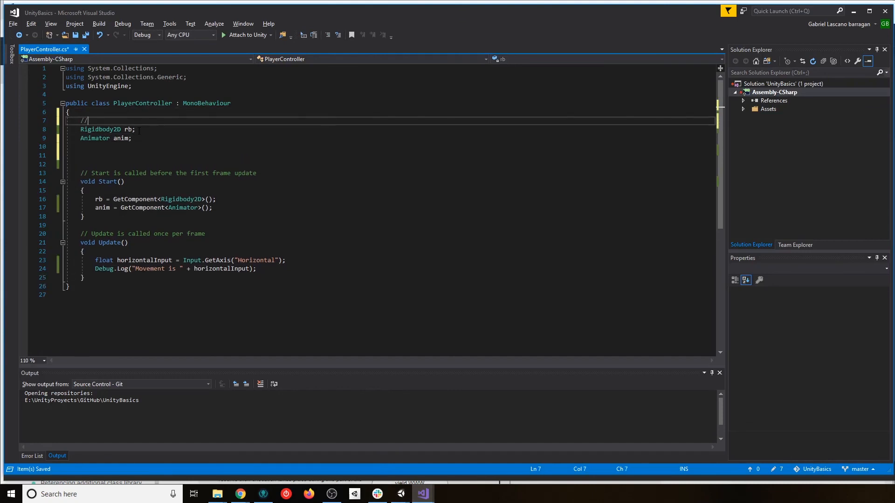
type("Components of the PlayerController Class")
- Add the comment "//Variables that control our player" below the Animator declaration, separated by an empty line
key("Down")
key("Down")
key("Down")
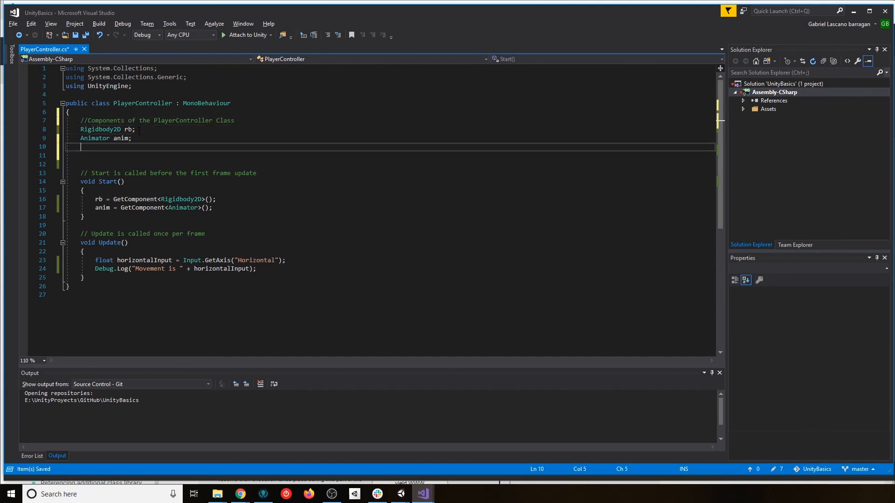
key("Return")
type("//")
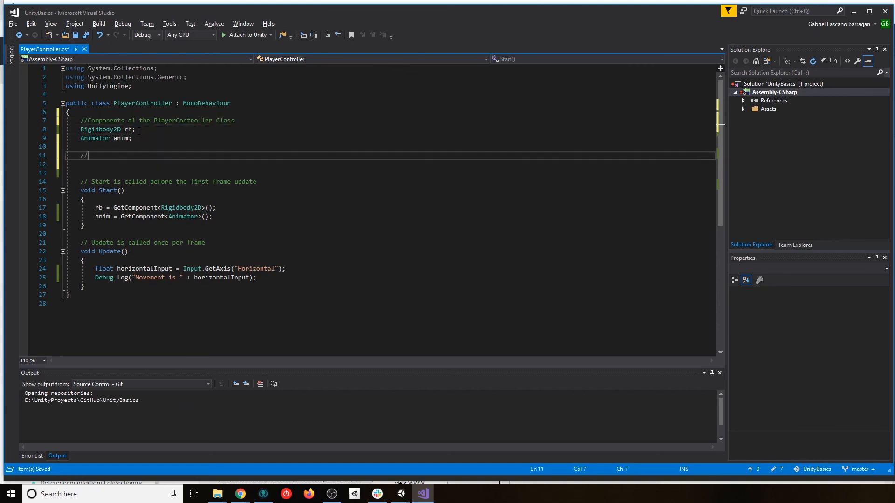
type("Variables that control our player")
key("Return")
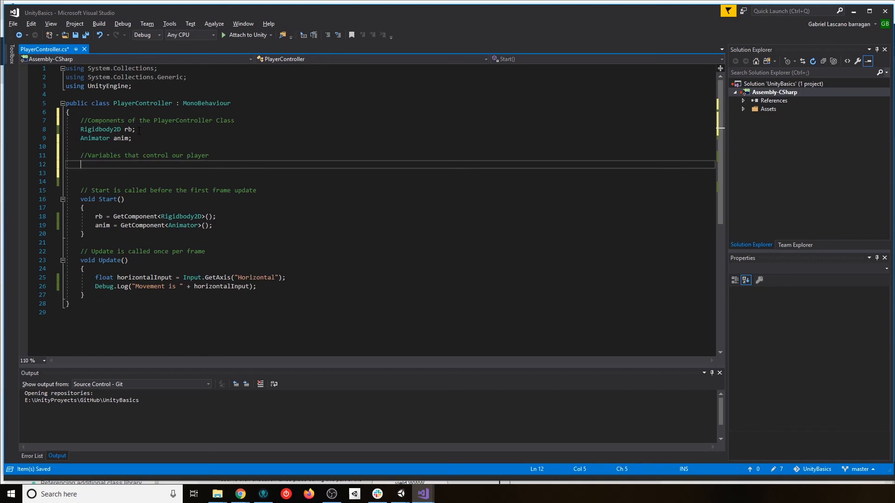
- Declare the class variable float speed; under the player variables comment
key("ctrl+space")
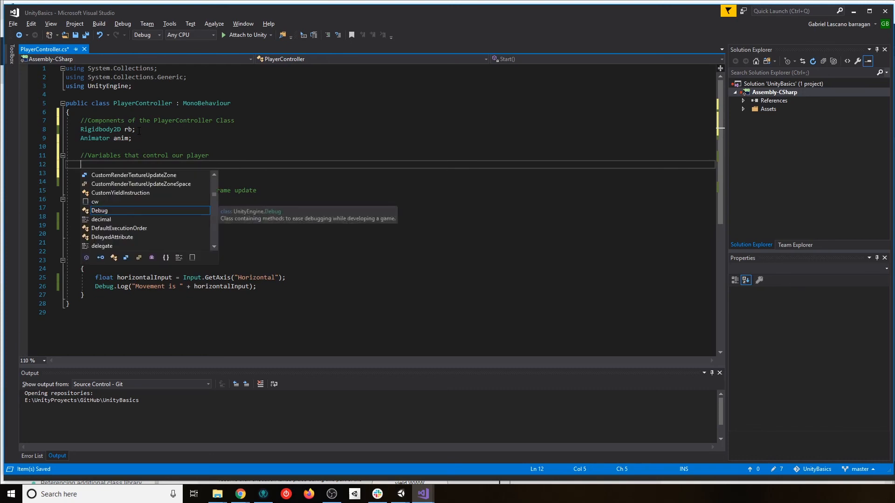
type("float")
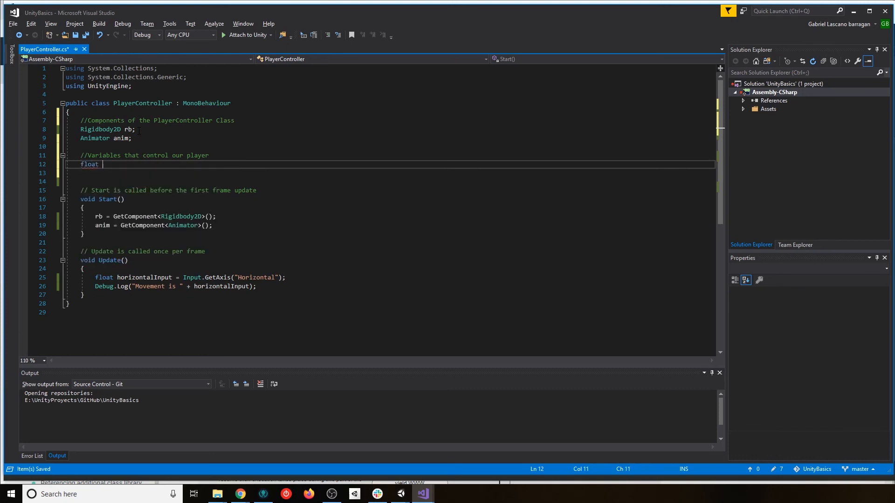
type(" speed;")
- Add a [SerializeField] attribute on its own line above the speed variable and save the script
key("Return")
key("Up")
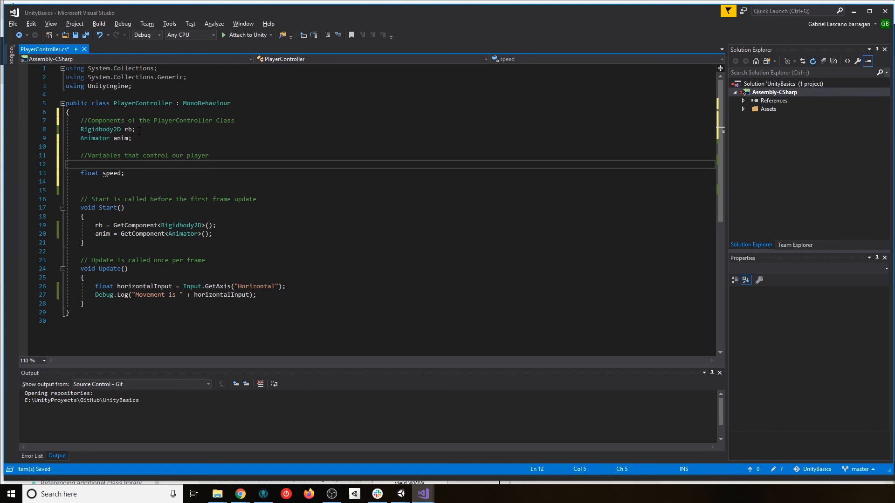
type("[sho")
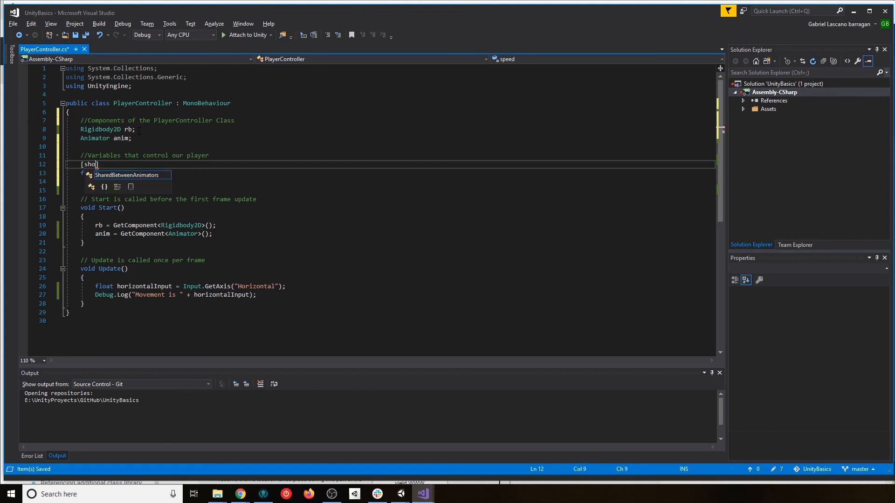
key("BackSpace")
key("BackSpace")
key("BackSpace")
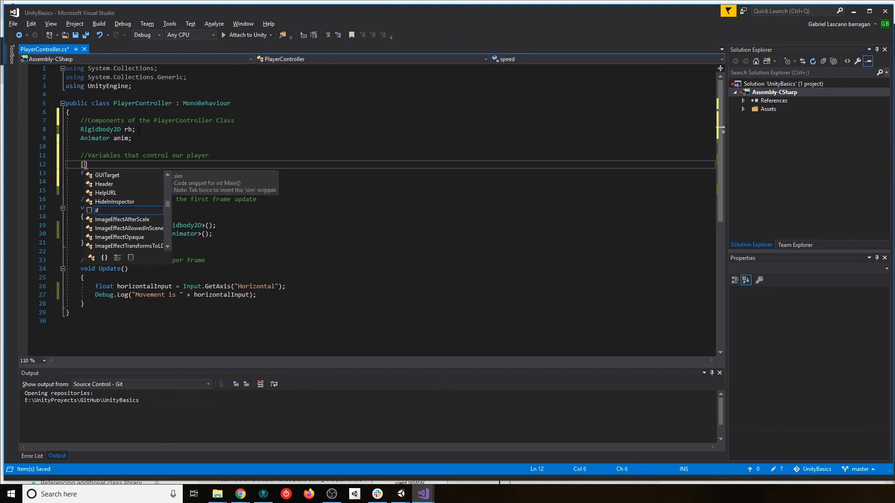
type("ser")
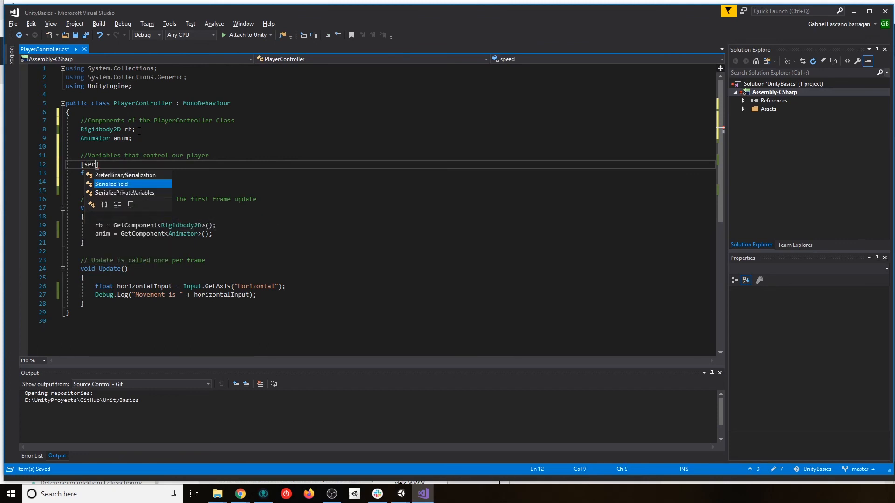
key("Tab")
key("ctrl+s")
key("Down")
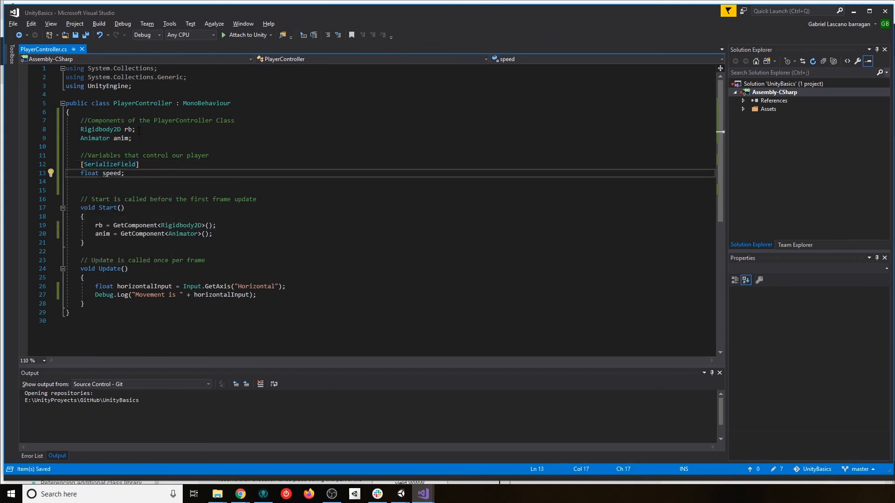
- Switch to Unity, check the Speed field in the Player Controller script component, and return to Visual Studio
mouse_move(399, 491)
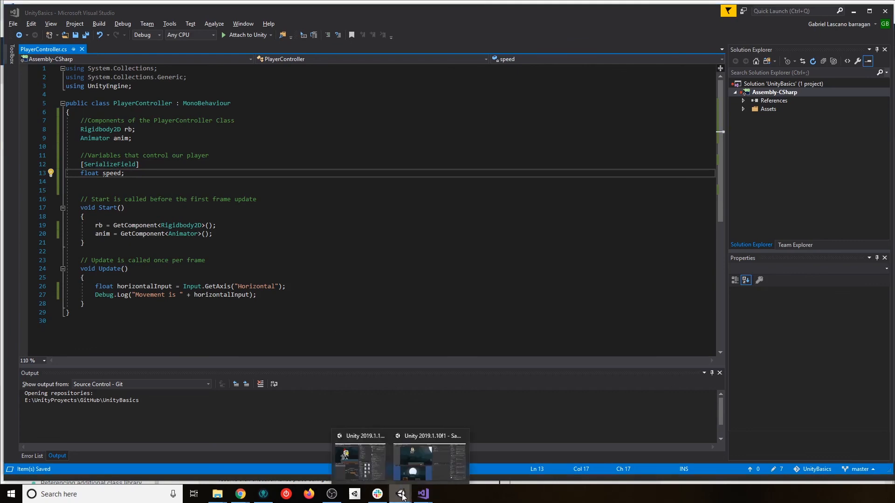
left_click(389, 478)
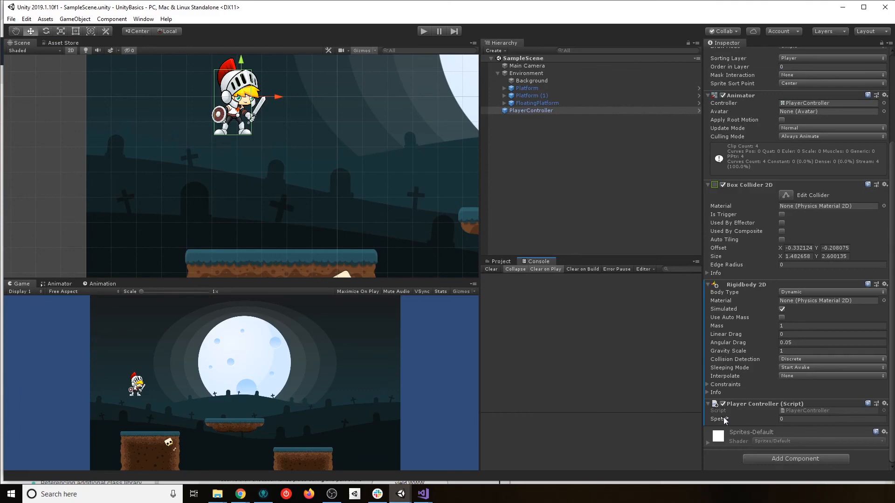
key("alt+Tab")
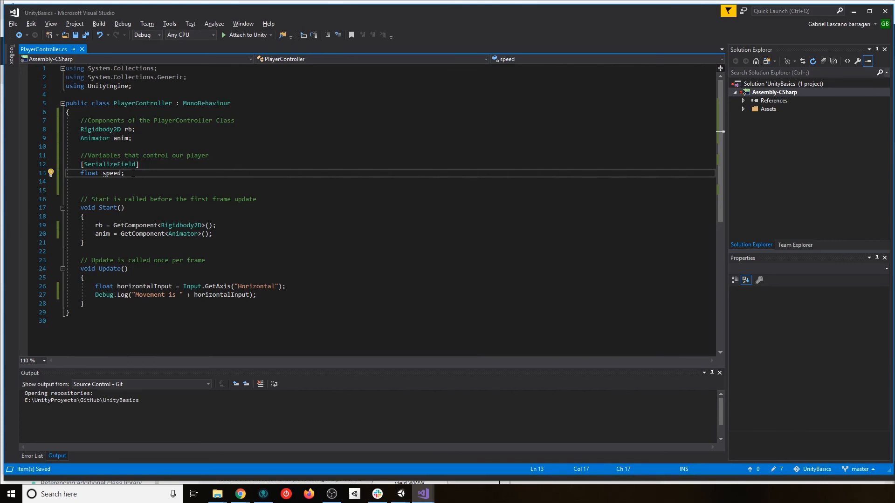
key("Left")
key("Left")
key("Left")
key("Left")
key("Left")
key("Left")
key("Left")
key("Right")
key("Right")
key("Right")
key("Right")
key("Right")
key("Right")
key("Right")
key("Right")
key("Up")
key("Up")
- Delete the Debug.Log statement from the Update method
key("Down")
key("Down")
key("Down")
key("Down")
key("Down")
key("Down")
key("Down")
key("Down")
key("Down")
key("Down")
key("Down")
key("Down")
key("Down")
key("Down")
key("Down")
key("Down")
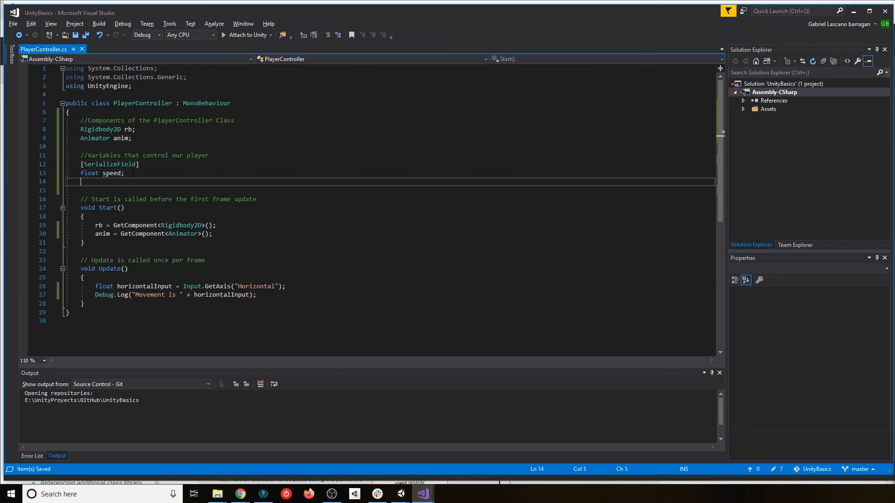
key("Home")
key("shift+End")
key("Delete")
- Write the statement horizontalInput = horizontalInput * speed; below the horizontalInput declaration in the Update method
key("Return")
type("hori")
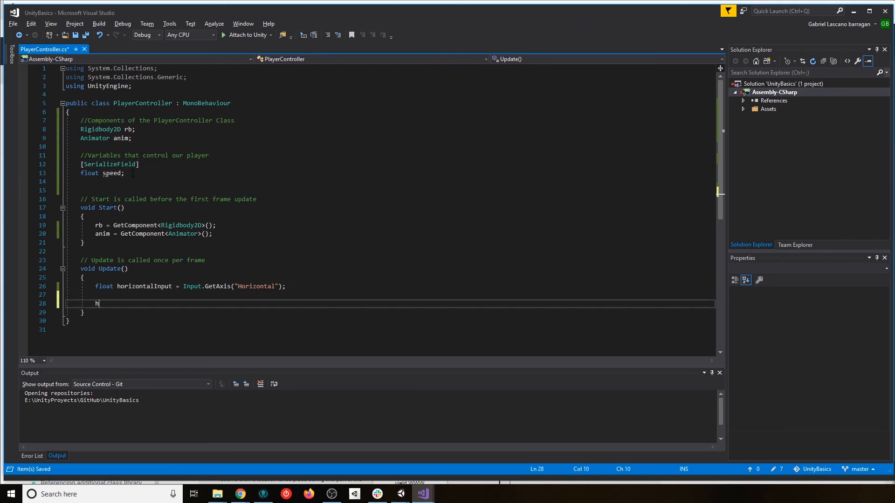
key("Tab")
key("Up")
key("Up")
key("Down")
key("Down")
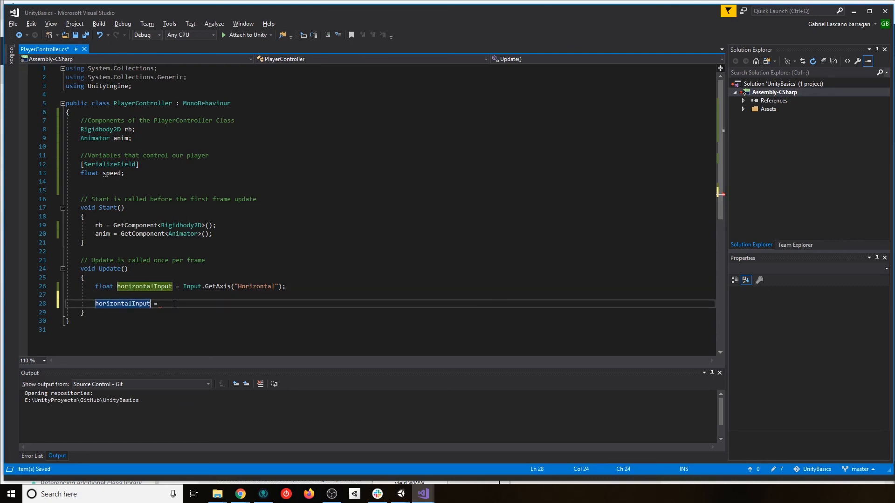
key("ctrl+shift+Left")
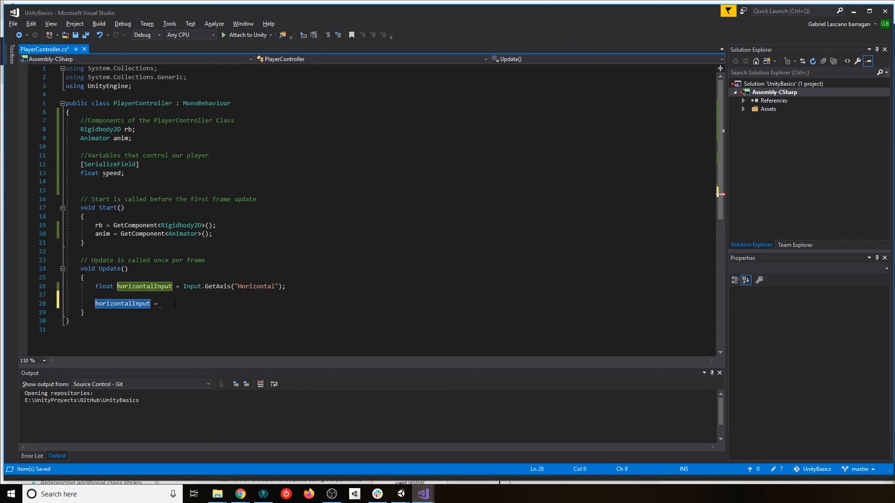
key("ctrl+c")
left_click(175, 304)
key("ctrl+v")
type("* sp")
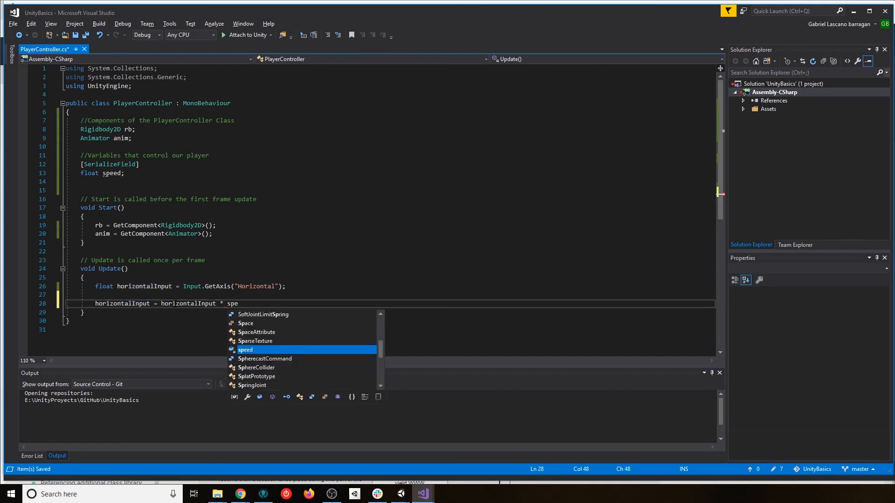
type("eed")
key("Escape")
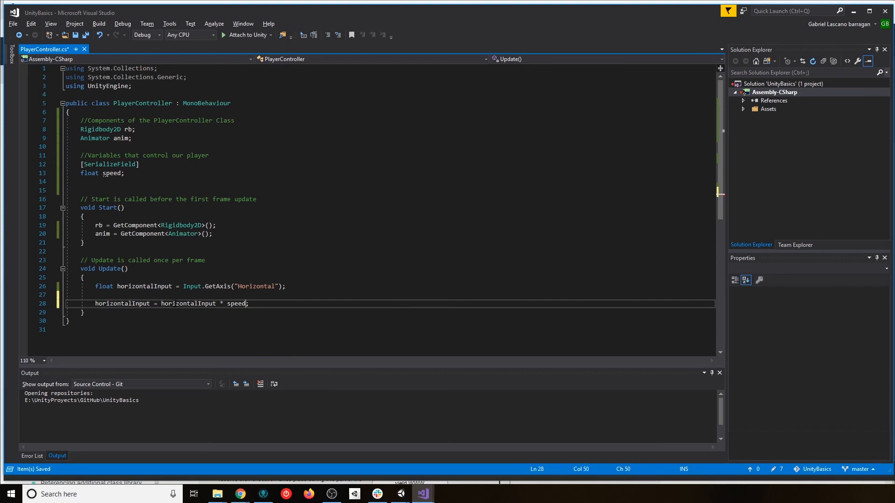
- Shorten the multiplication statement in Update to the compound form horizontalInput *= speed;
key("Left")
key("Left")
key("Left")
key("Left")
key("Left")
key("Left")
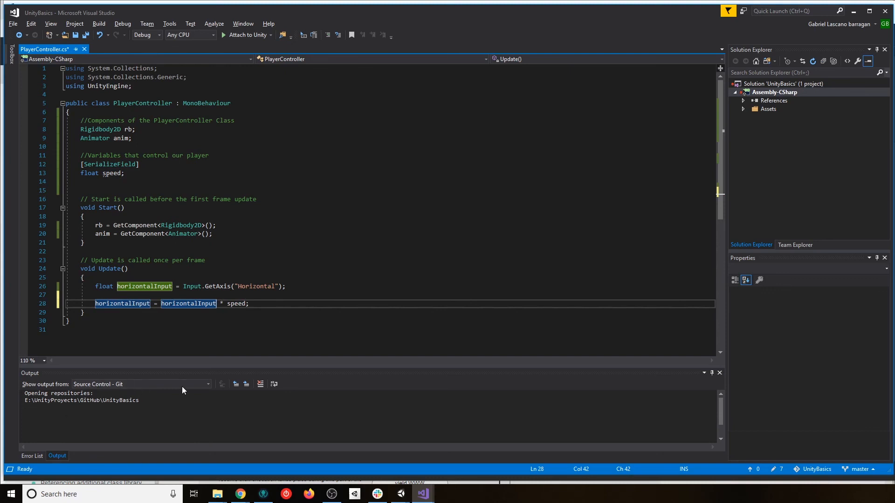
key("shift+Left")
key("shift+Left")
key("shift+Left")
key("shift+Left")
key("shift+Left")
key("shift+Left")
key("shift+Left")
key("shift+Left")
key("shift+Left")
key("shift+Left")
key("shift+Left")
key("shift+Left")
key("shift+Left")
key("shift+Left")
key("shift+Left")
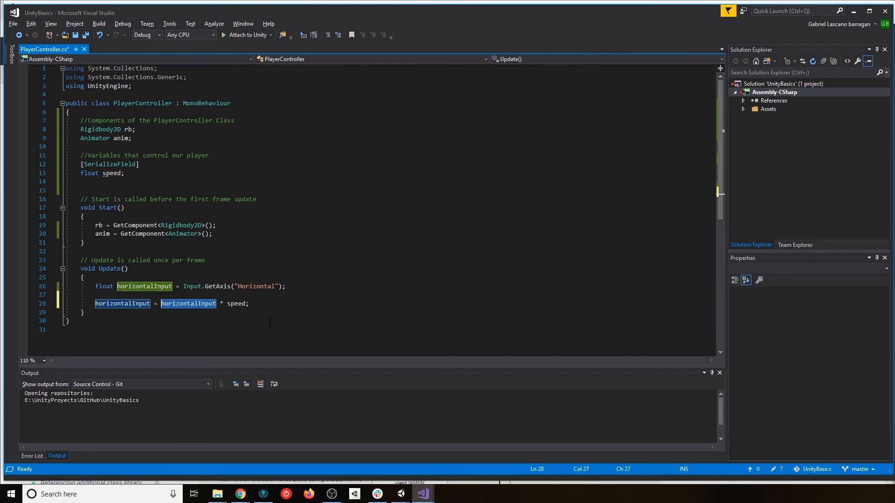
key("BackSpace")
key("BackSpace")
key("BackSpace")
key("Delete")
key("Right")
type("=")
key("Left")
key("Left")
key("Left")
key("Left")
key("Left")
key("Left")
key("Left")
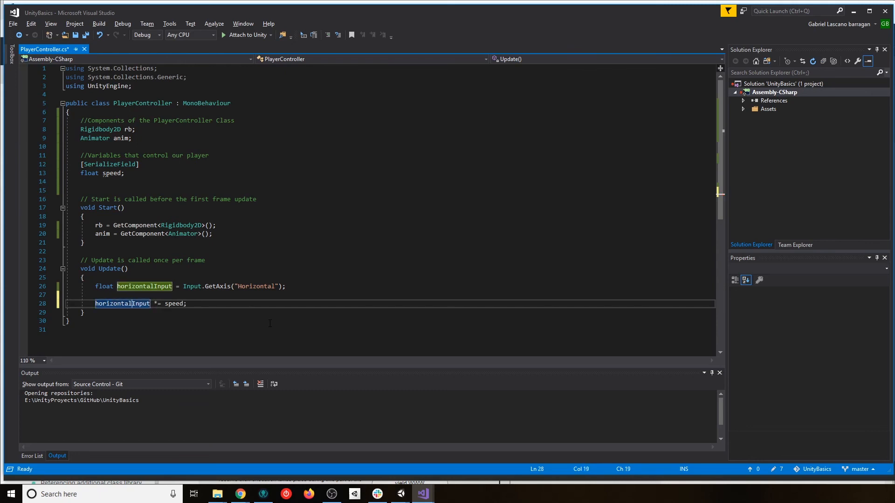
key("Right")
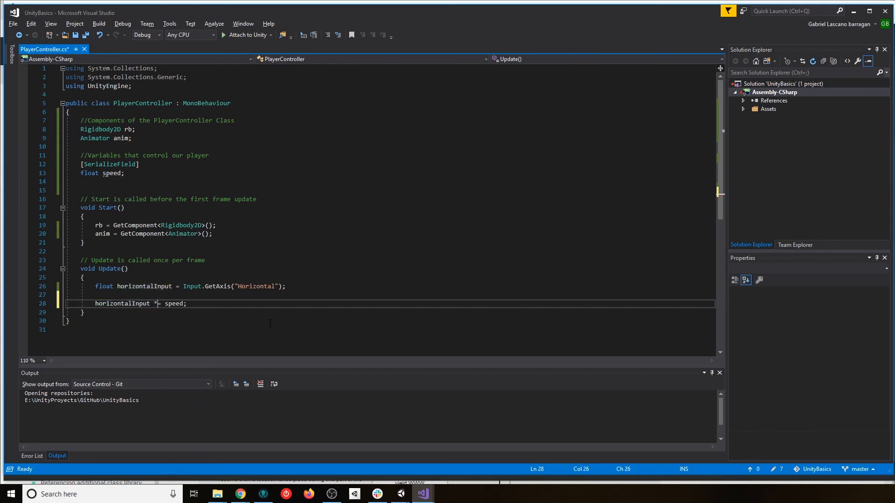
key("Right")
key("Left")
key("Left")
key("Left")
key("Left")
key("Left")
key("Left")
key("Left")
key("Left")
key("Left")
key("Right")
key("Right")
key("Right")
key("Right")
key("Right")
key("Right")
key("Right")
key("Left")
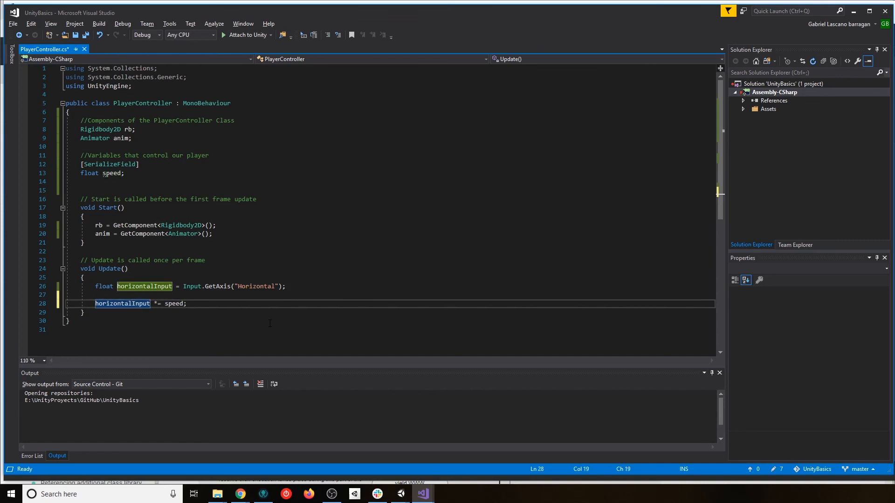
- Begin a new assignment rb.velocity = in Update, separated by a blank line from the horizontalInput multiplication
key("End")
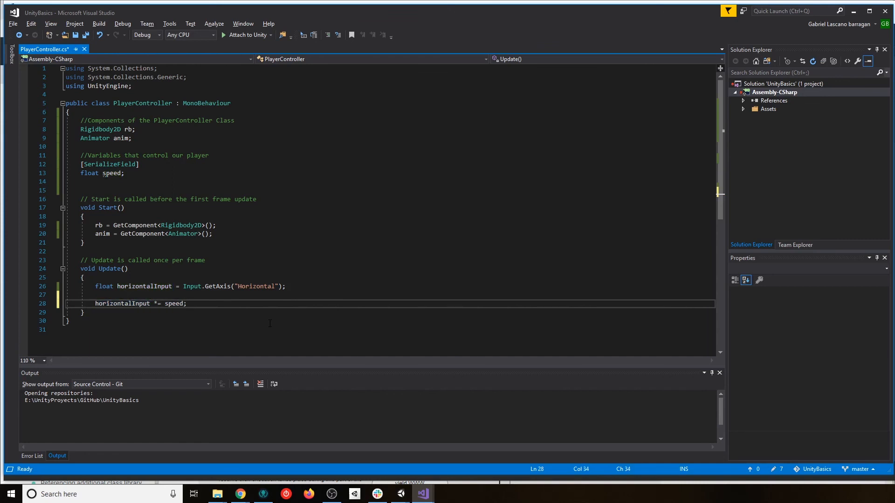
key("Return")
key("Return")
type("rb")
key("Escape")
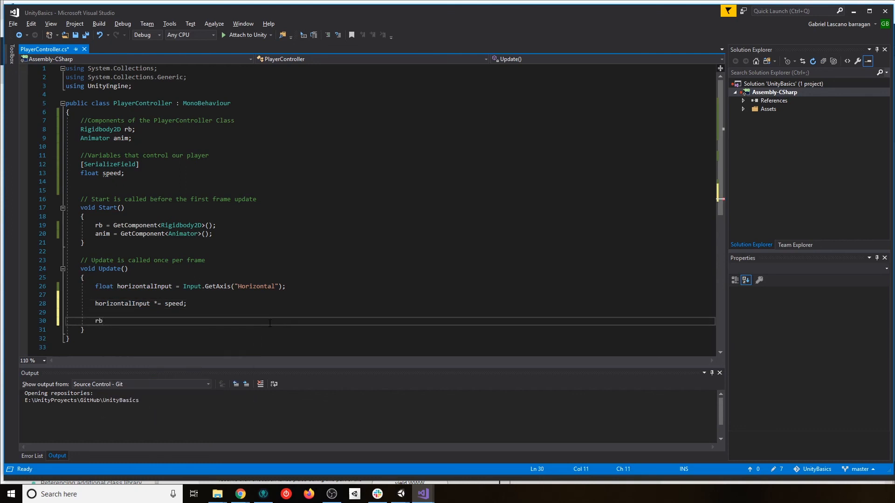
type(".v")
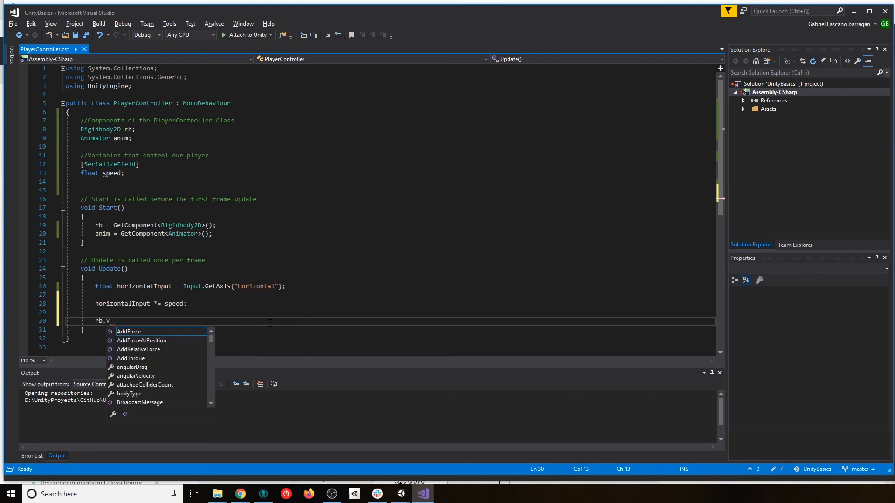
type("elocity")
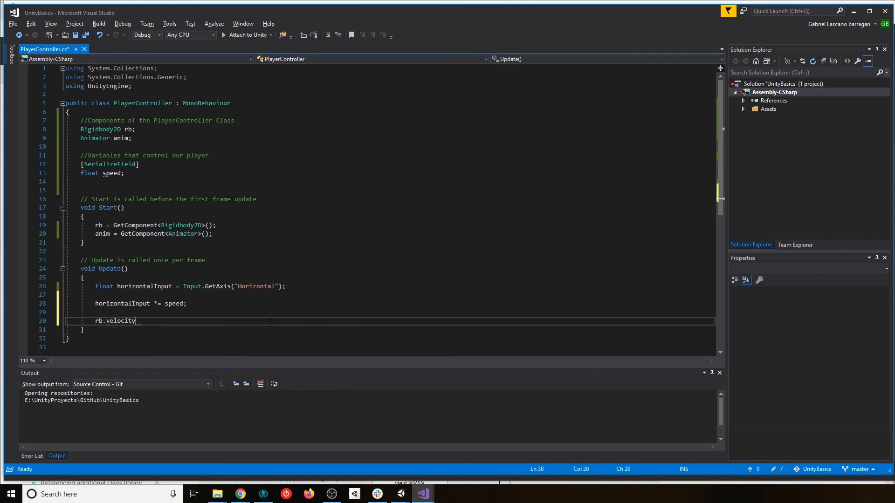
type(" =")
- Examine the type and description of the Rigidbody2D velocity property
key("Left")
key("Left")
key("Left")
mouse_move(115, 321)
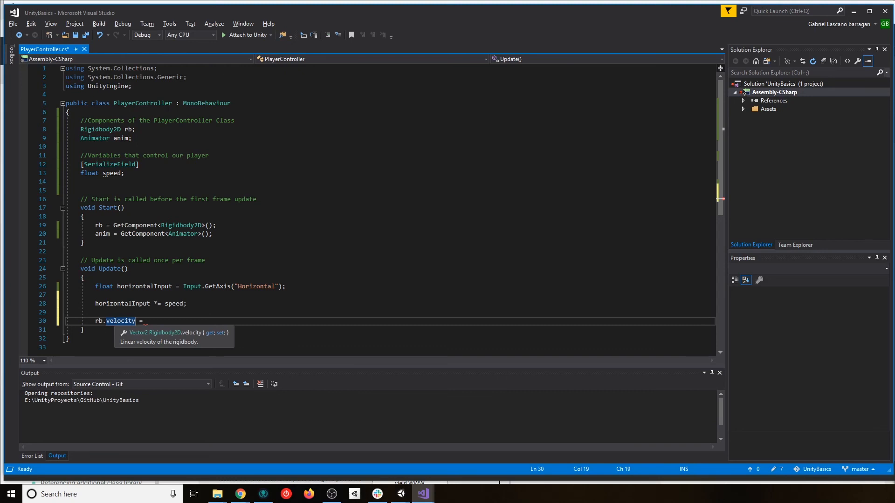
key("Right")
key("Right")
key("Right")
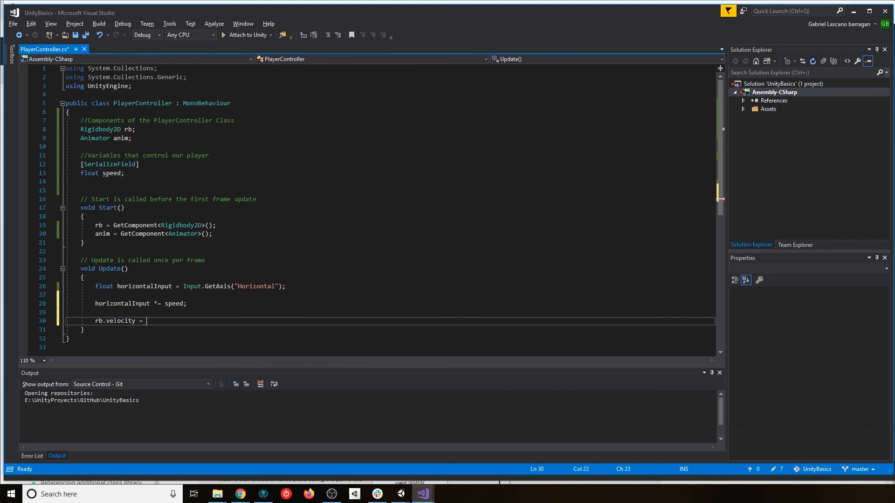
left_click(117, 320)
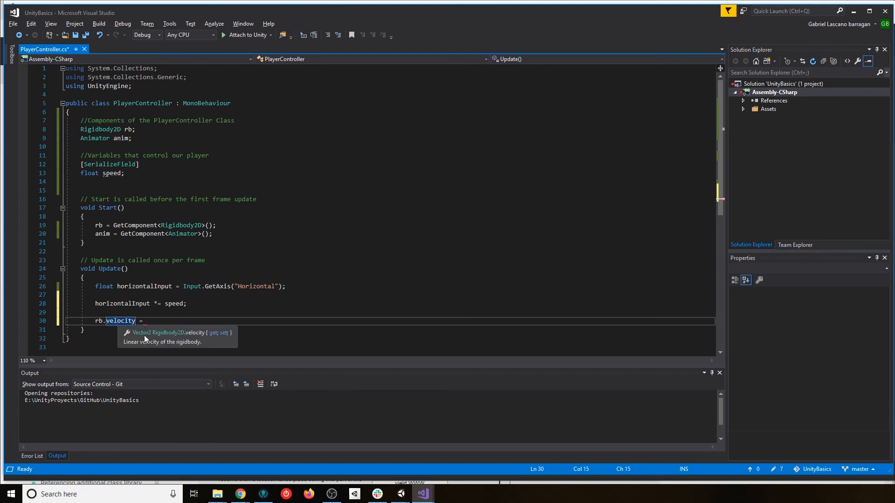
left_click(163, 321)
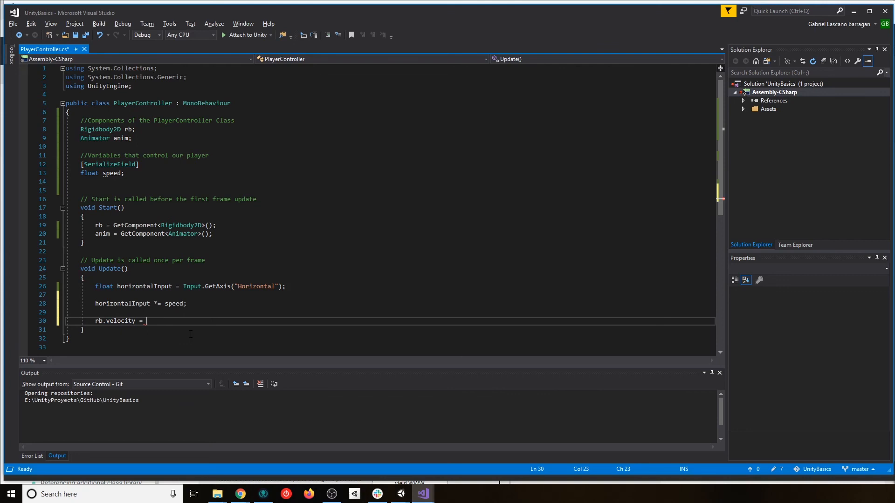
key("Up")
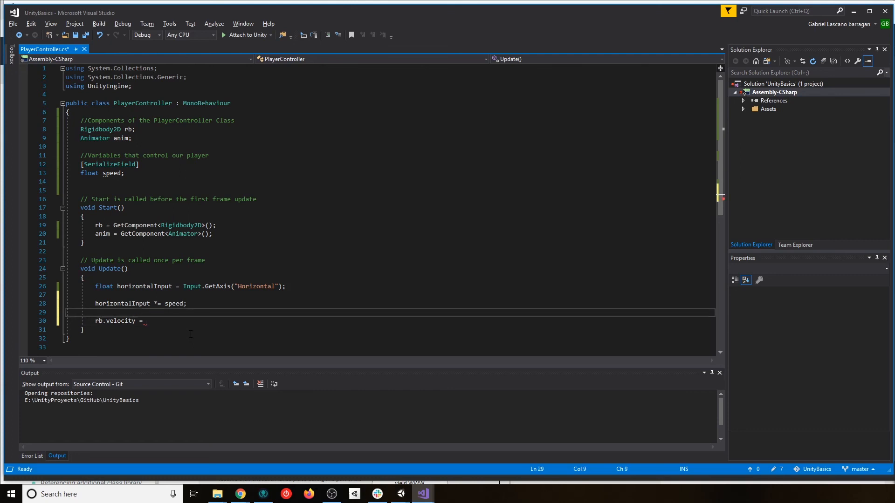
key("Down")
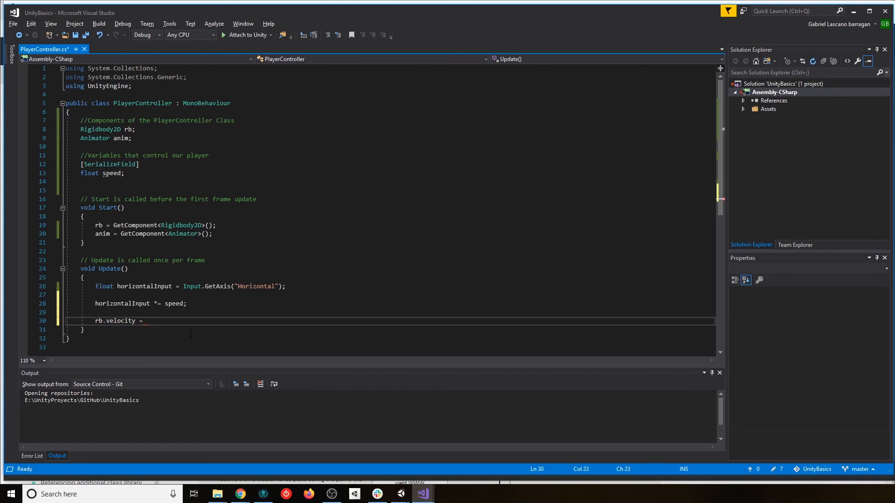
- Complete the rb.velocity assignment with new Vector2(horizontalInput, rb.velocity.y); and save the script
type("new")
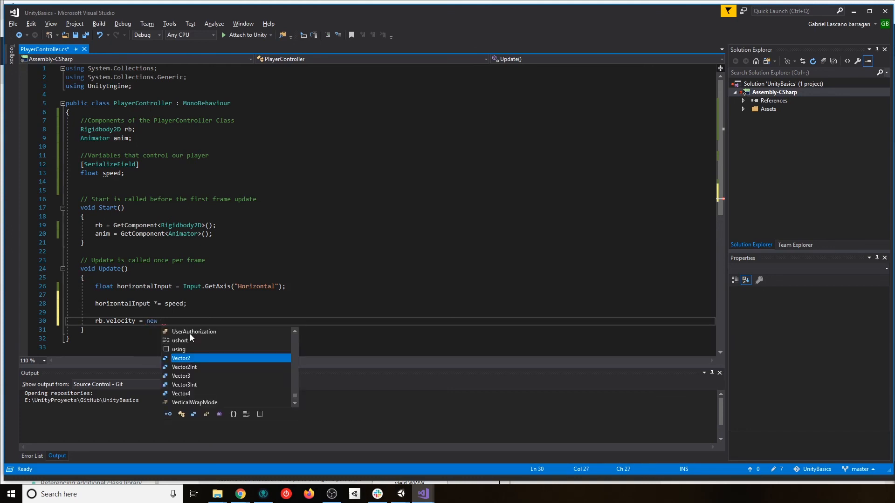
key("Tab")
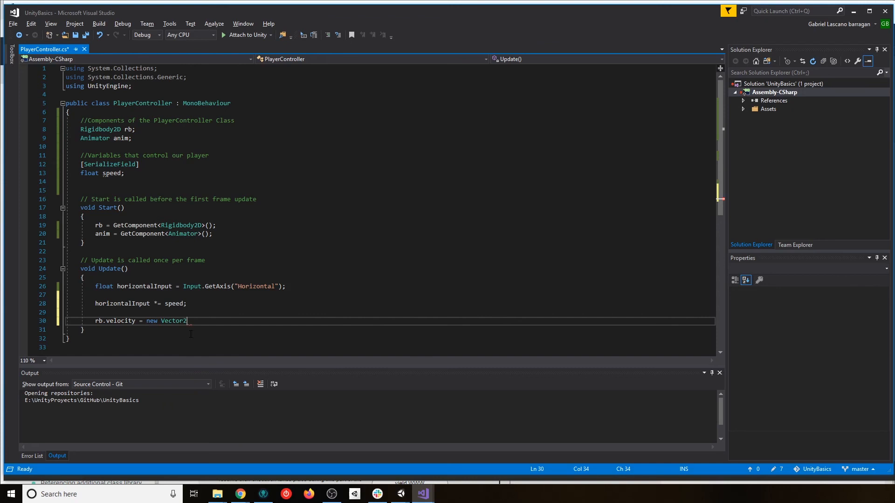
type("(hori")
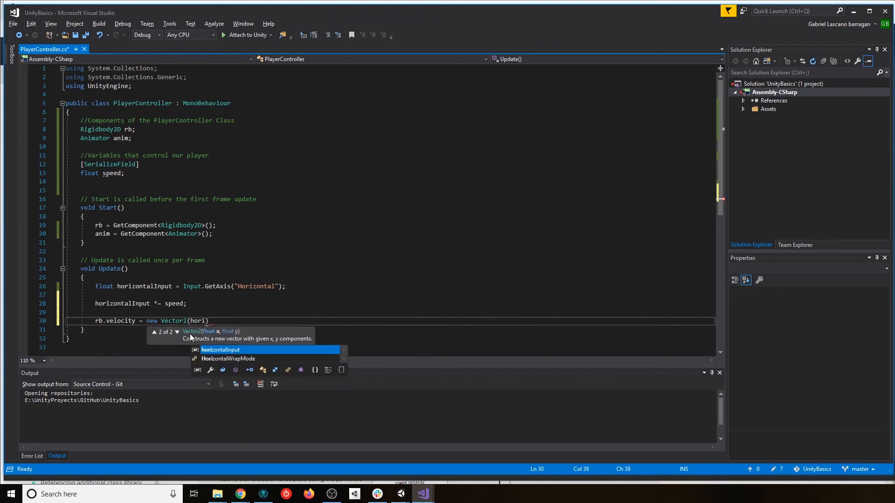
key("Tab")
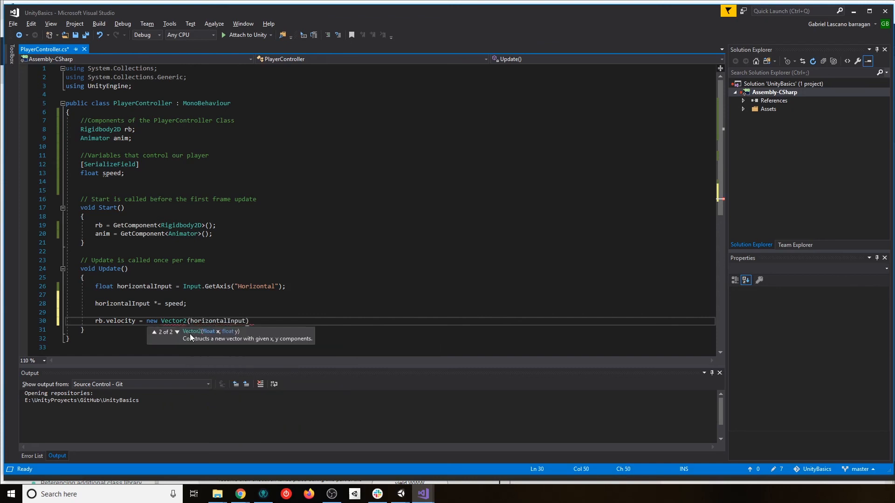
type(", rb.")
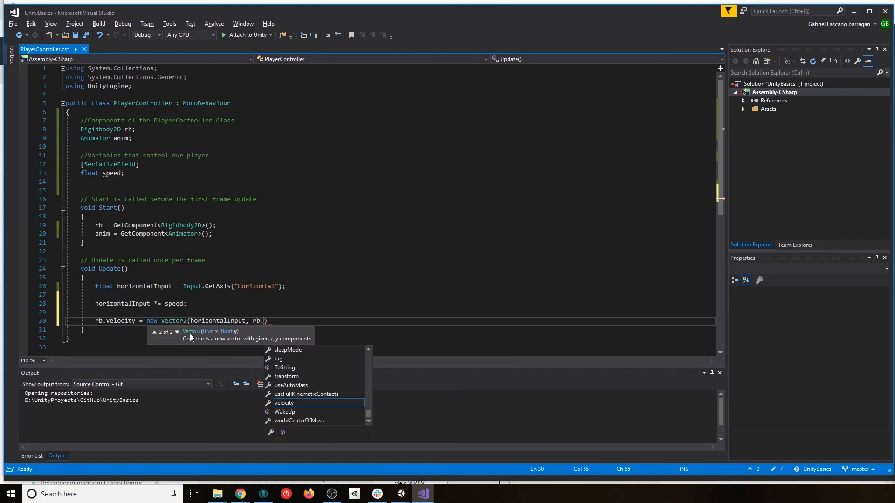
type("velocity")
key("Tab")
type(".y)")
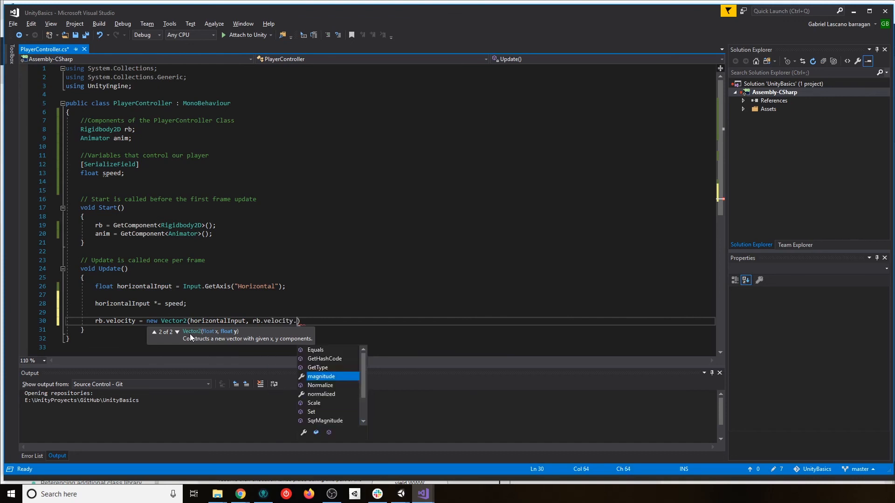
type(";")
key("ctrl+s")
key("Up")
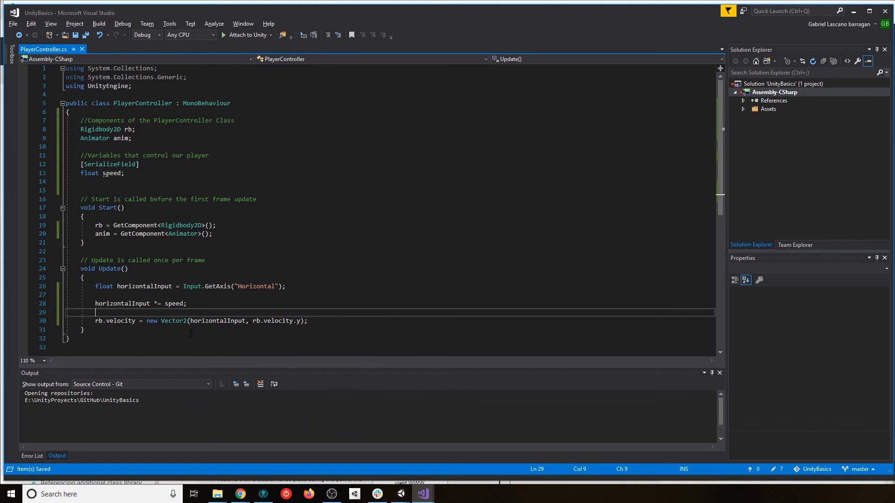
key("Down")
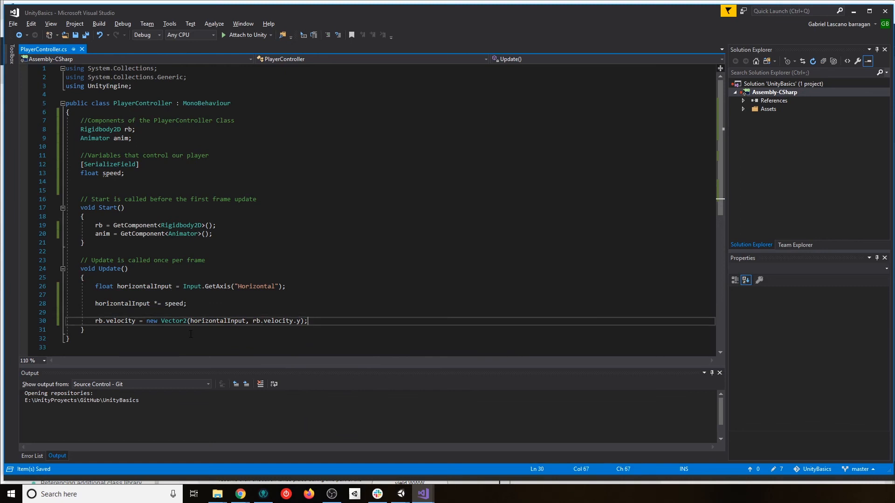
key("ctrl+Left")
key("ctrl+Left")
key("ctrl+Left")
key("ctrl+Left")
key("ctrl+Left")
key("ctrl+Left")
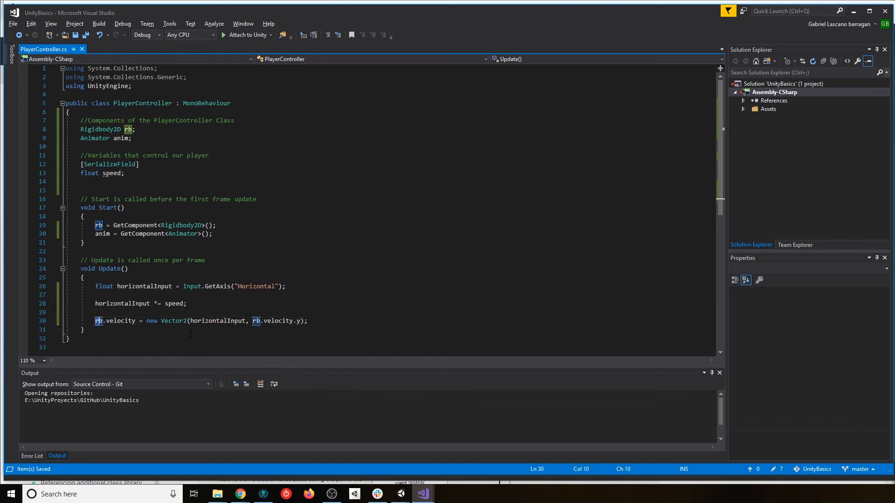
key("Home")
key("shift+Right")
key("shift+Right")
key("shift+Right")
key("shift+Right")
key("shift+Right")
key("shift+Right")
key("shift+Right")
key("shift+Right")
key("shift+Right")
key("shift+Right")
key("shift+Right")
key("Up")
key("Down")
key("End")
key("Left")
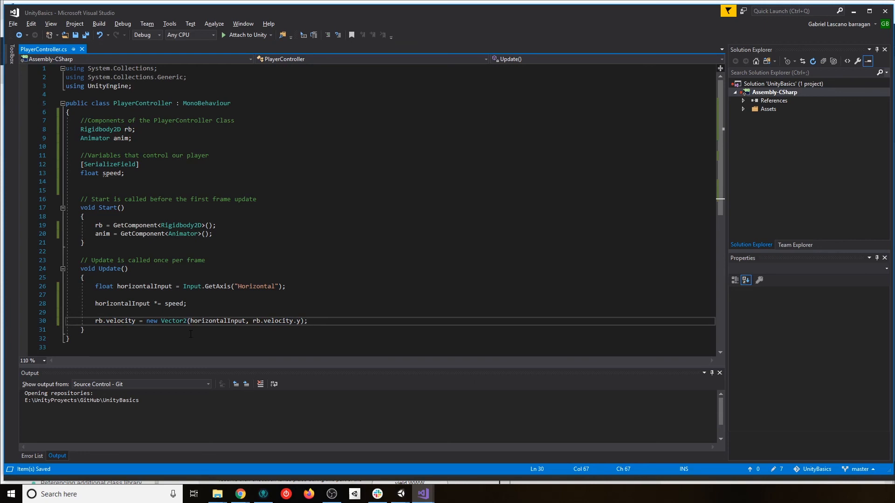
- Replace the compound *= operator with a plain = in the horizontalInput statement in Update
key("Up")
key("Up")
key("Up")
key("Up")
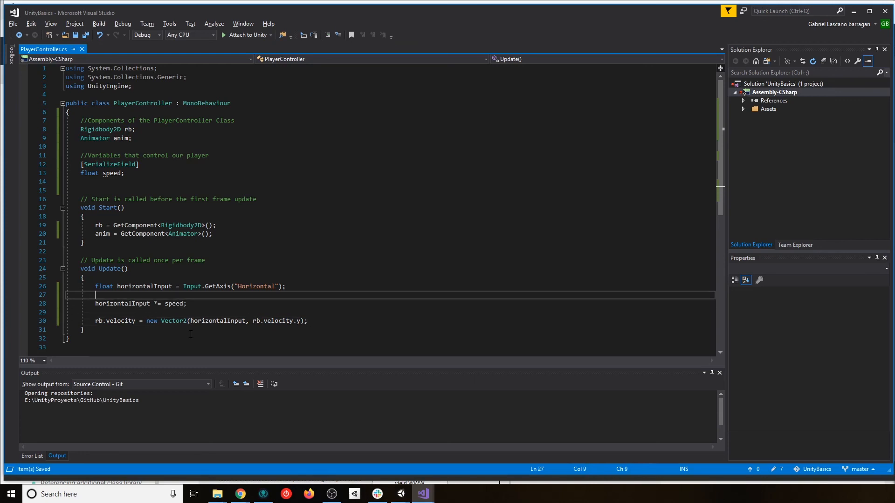
key("Down")
key("Down")
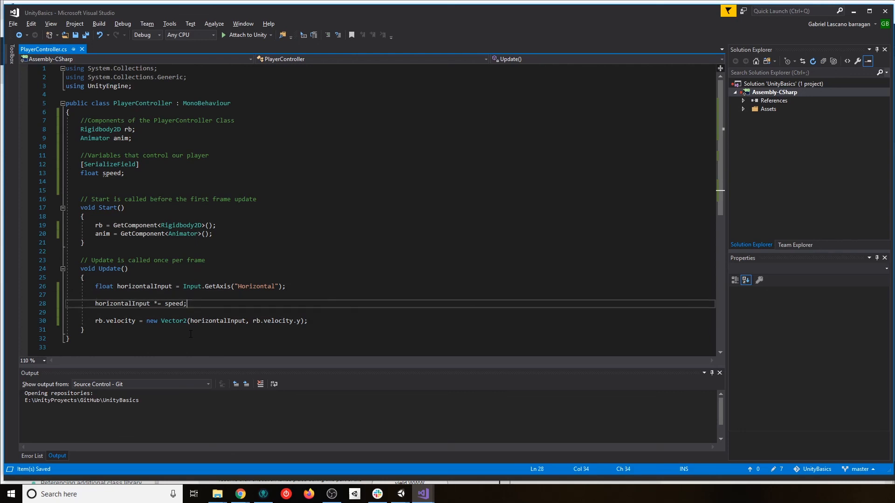
key("Left")
key("Left")
key("Left")
key("Left")
key("Left")
key("Left")
key("Left")
key("BackSpace")
key("Right")
key("Right")
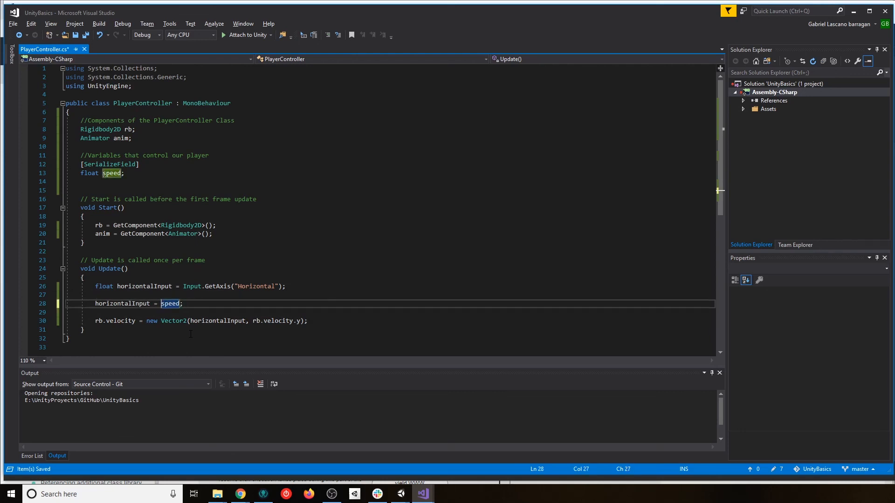
- Complete the statement as horizontalInput = horizontalInput * speed; and save the script
key("ctrl+shift+Left")
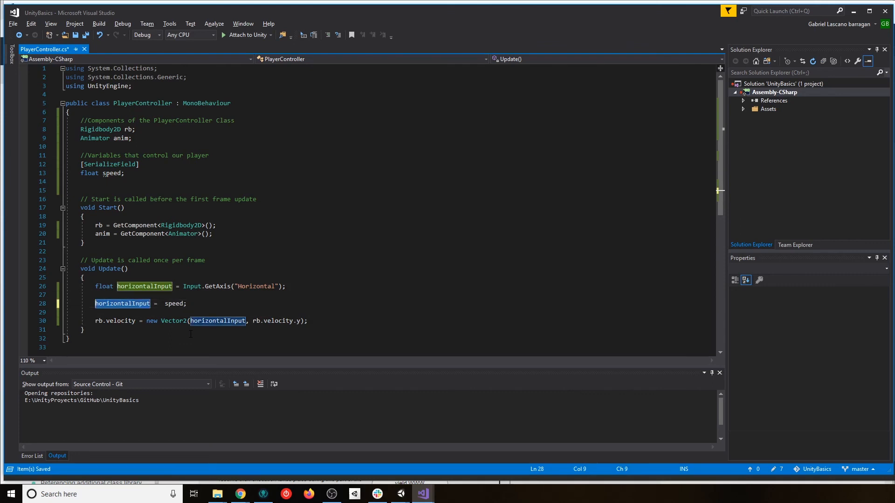
key("ctrl+c")
key("Right")
key("Right")
key("Right")
key("Right")
key("ctrl+v")
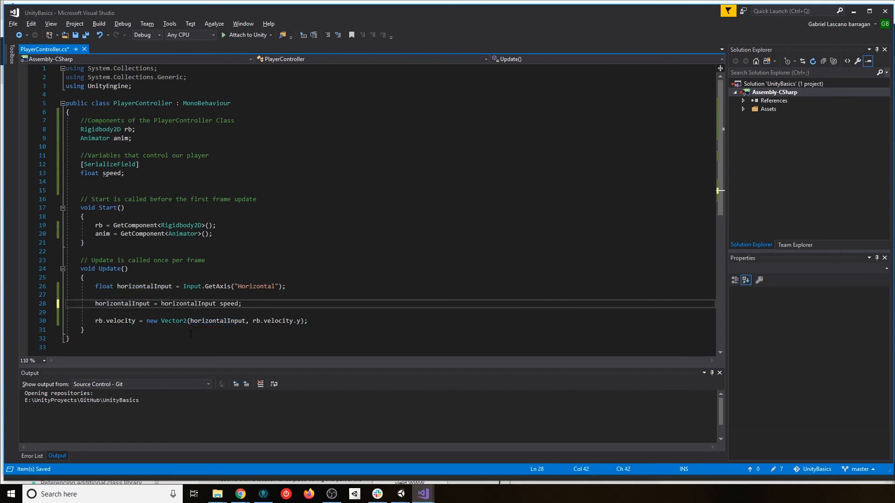
type("*")
key("ctrl+s")
key("Down")
key("Down")
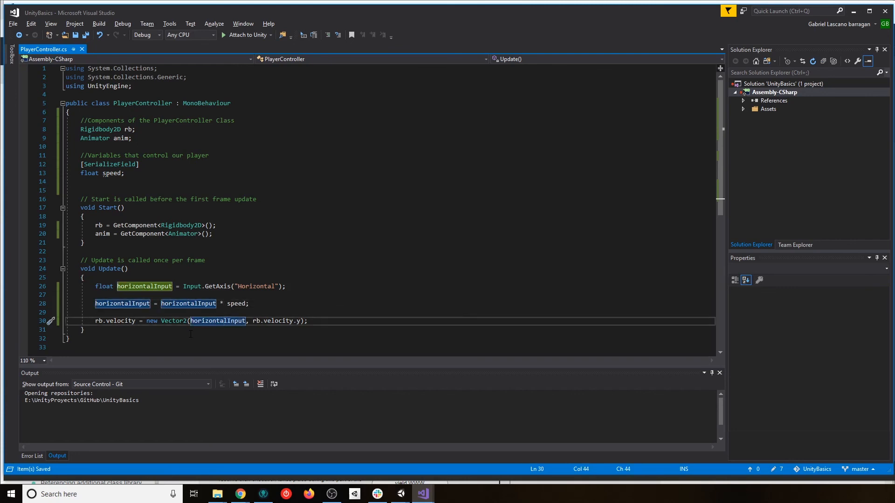
key("End")
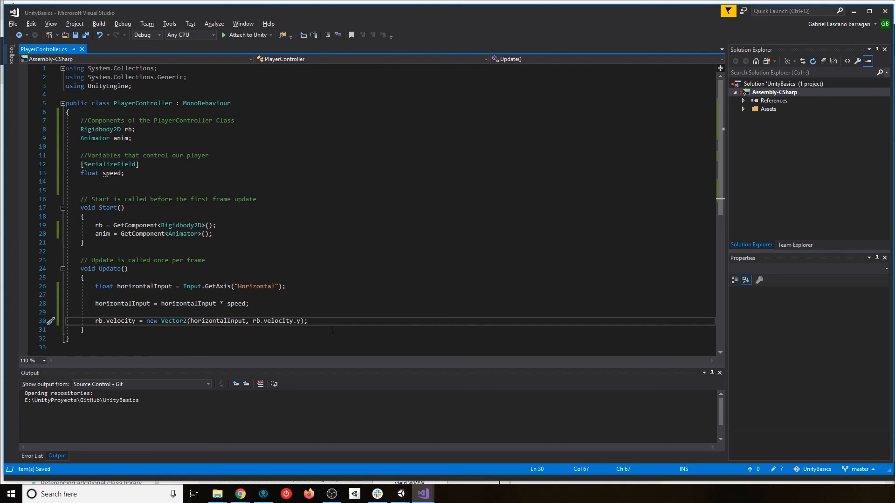
- Switch to Unity, set Speed to 6 in the PlayerController object's script component, and save the scene
mouse_move(406, 490)
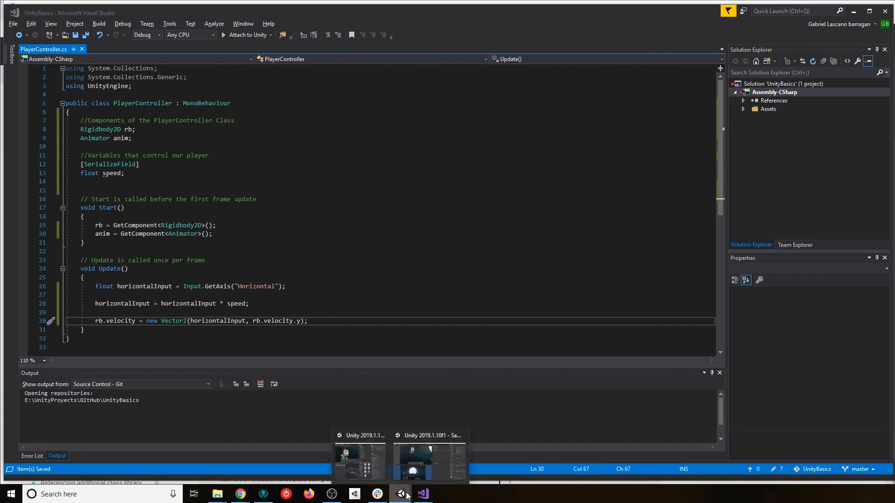
left_click(429, 459)
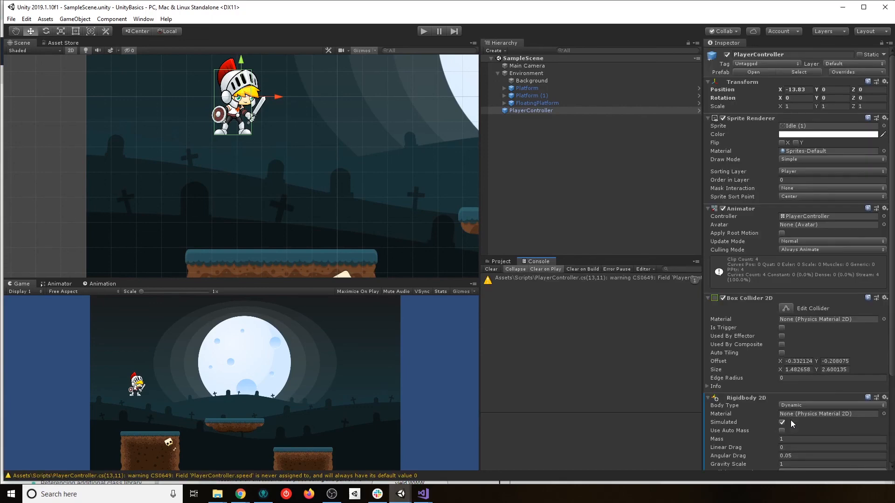
scroll(798, 406, "down", 5)
left_click(800, 419)
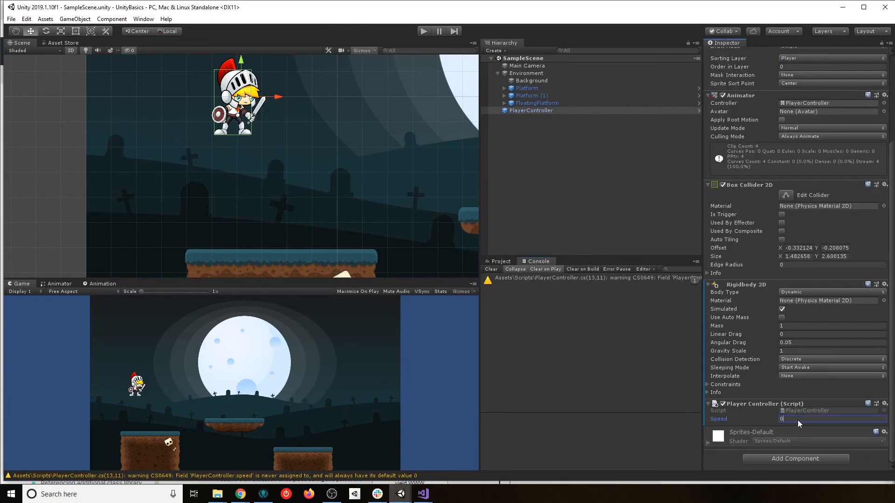
type("6")
key("ctrl+s")
- Hide warning messages in the Console and dock the floating Console back beside the Project window
left_click(508, 262)
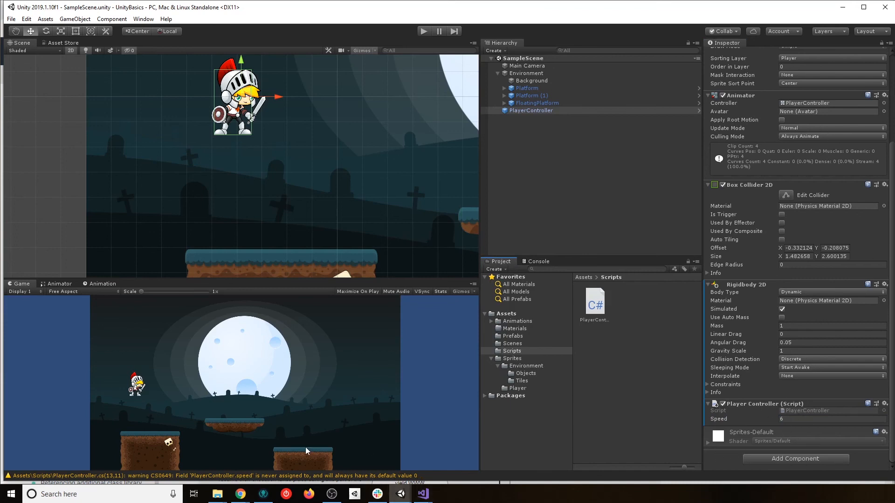
left_click(243, 475)
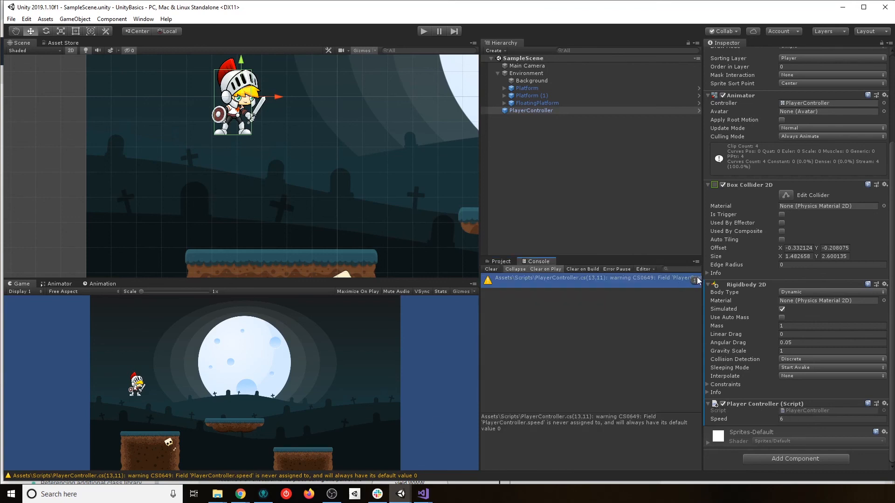
left_click_drag(358, 216, 274, 203)
left_click_drag(386, 192, 609, 196)
left_click(581, 103)
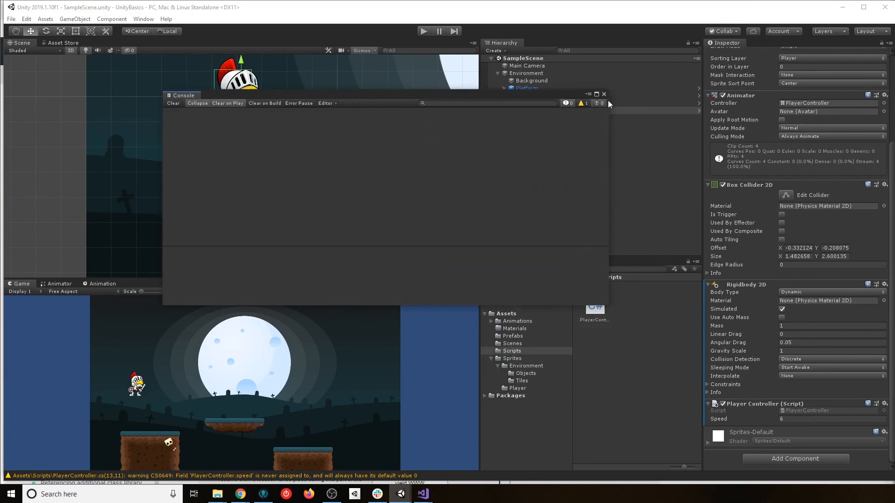
left_click_drag(184, 95, 622, 284)
- Play the scene and move the knight back and forth on its platform to test the horizontal movement
left_click(529, 142)
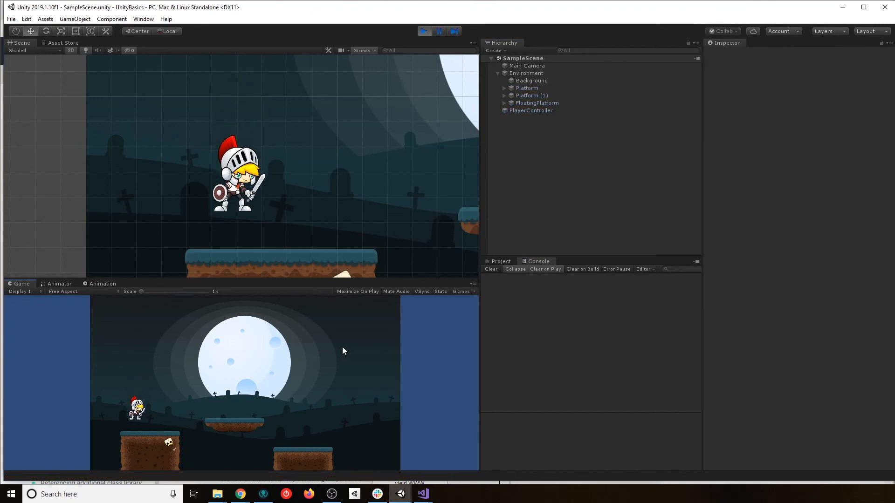
key("Right")
key("Left")
key("Right")
key("Left")
key("Right")
key("Right")
key("Left")
key("Right")
key("Right")
key("Left")
key("Right")
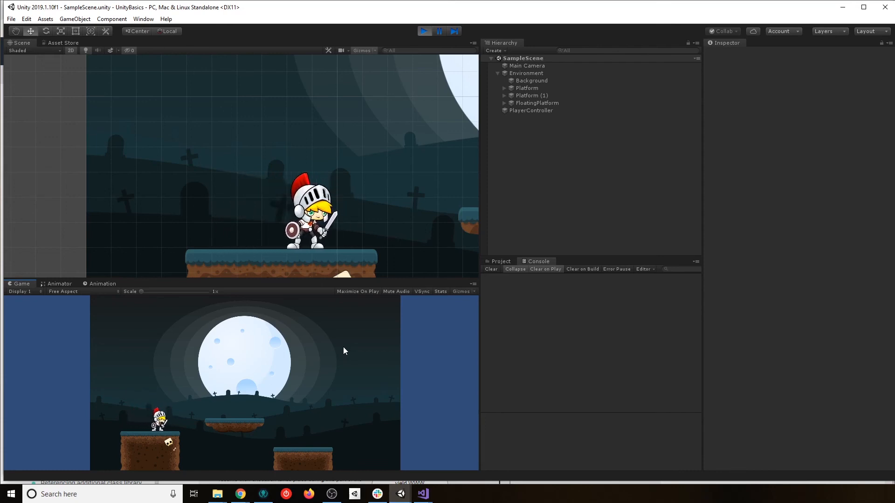
key("Right")
key("Left")
key("Right")
key("Left")
key("Right")
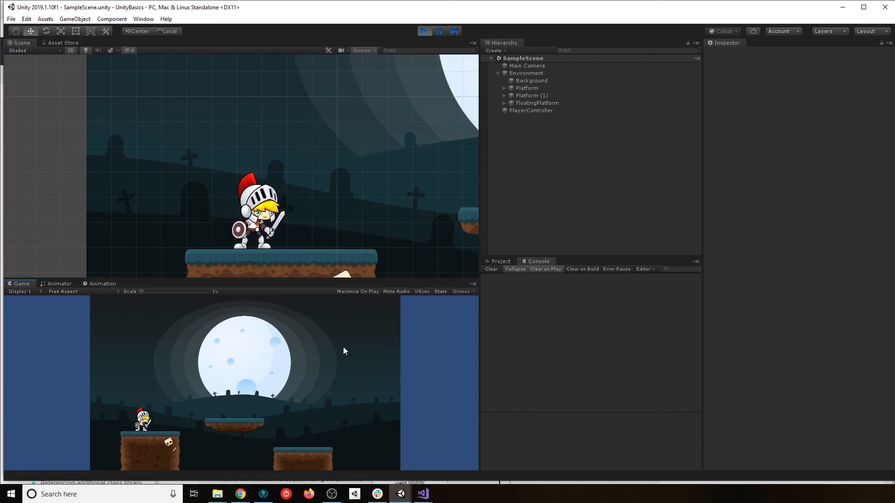
- Set the PlayerController's Speed to 10 during play mode and test the knight's movement in both directions
left_click(541, 111)
scroll(825, 401, "down", 5)
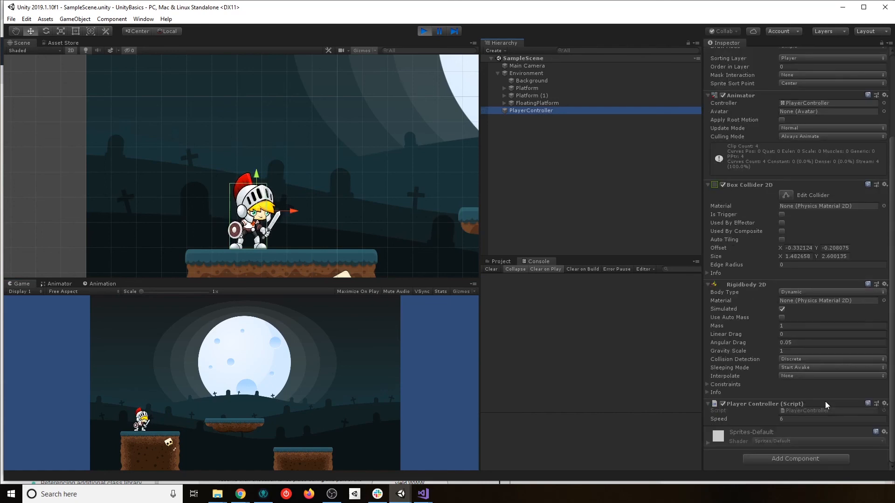
left_click(790, 419)
type("10")
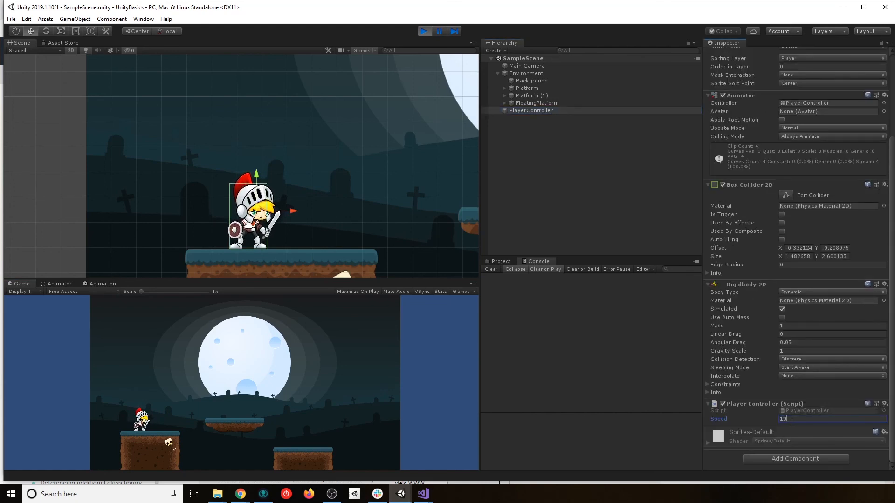
key("Return")
key("a")
key("d")
key("a")
key("d")
- Set the PlayerController's Speed to 0 during play mode and return focus to the running game
left_click(792, 419)
type("0")
left_click(294, 359)
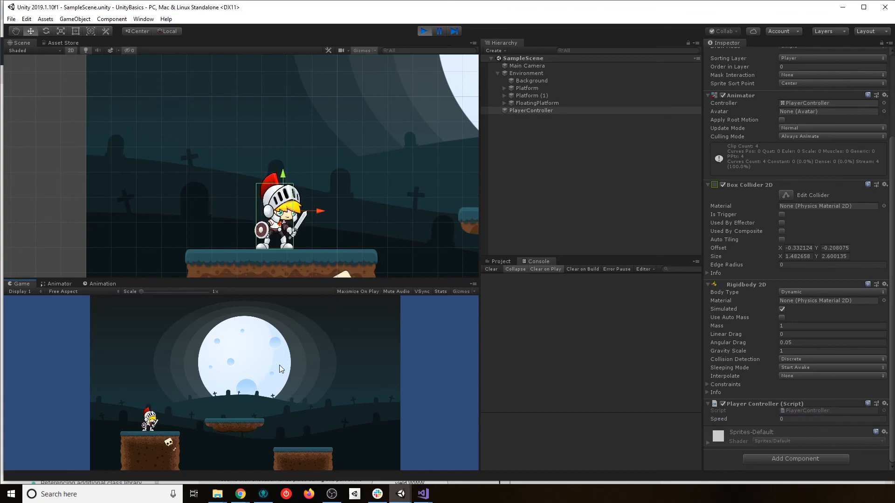
- Set the PlayerController's Speed to 1 during play mode and test the knight's movement in both directions
left_click(794, 419)
type("1")
left_click(217, 377)
key("d")
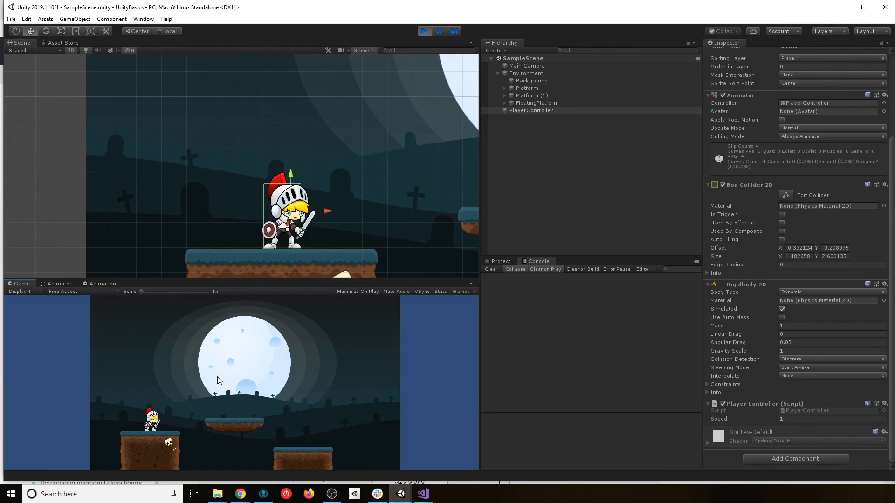
key("a")
key("a")
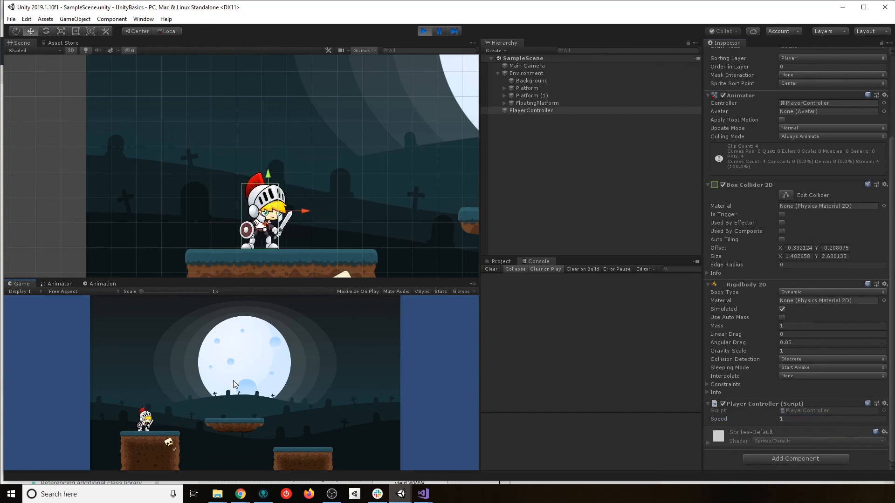
key("d")
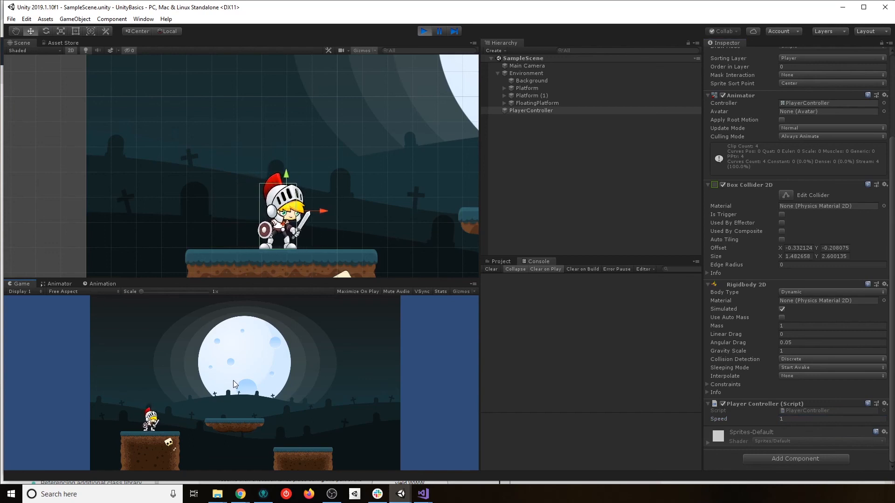
- Set the PlayerController's Speed to 6, test the knight's movement again, and exit play mode
left_click(807, 419)
type("6")
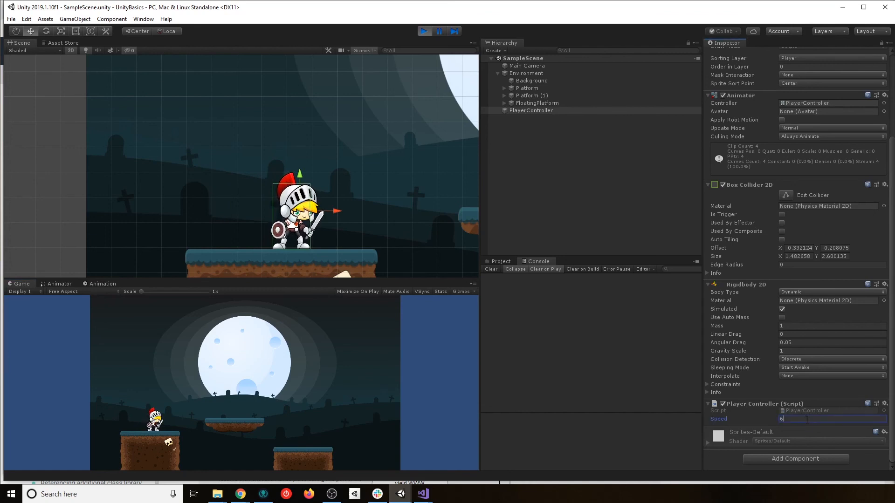
left_click(329, 379)
key("d")
key("a")
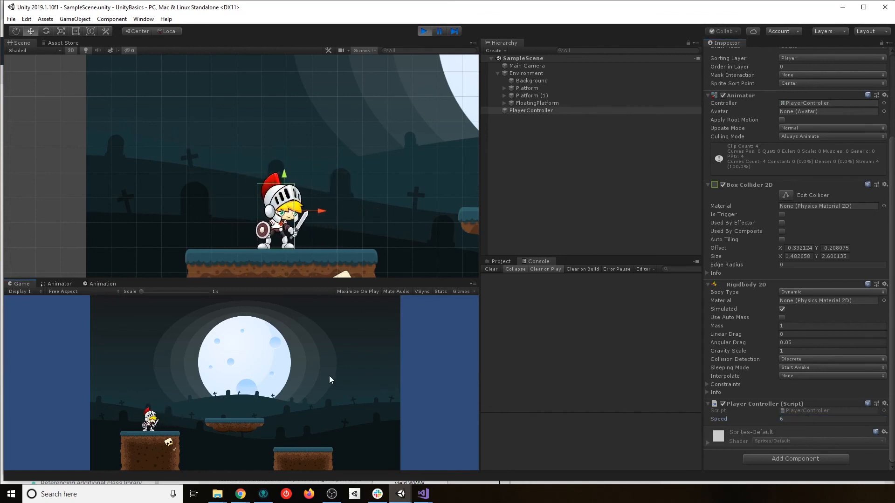
key("d")
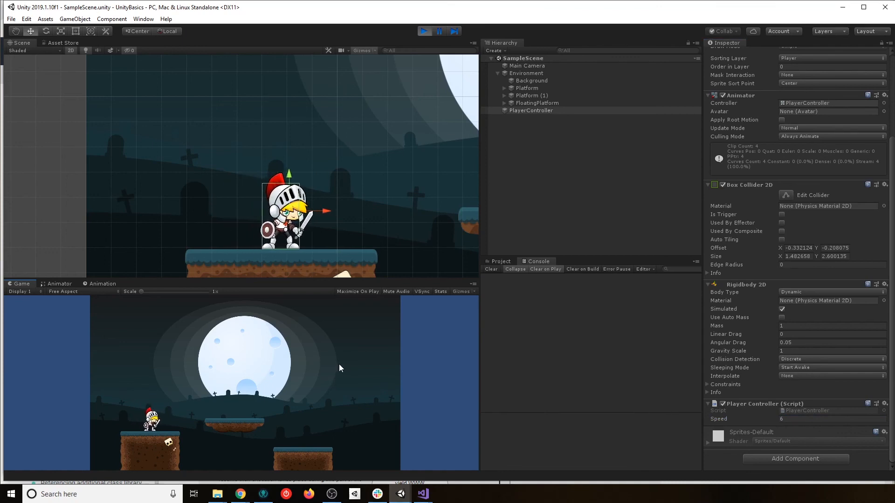
key("d")
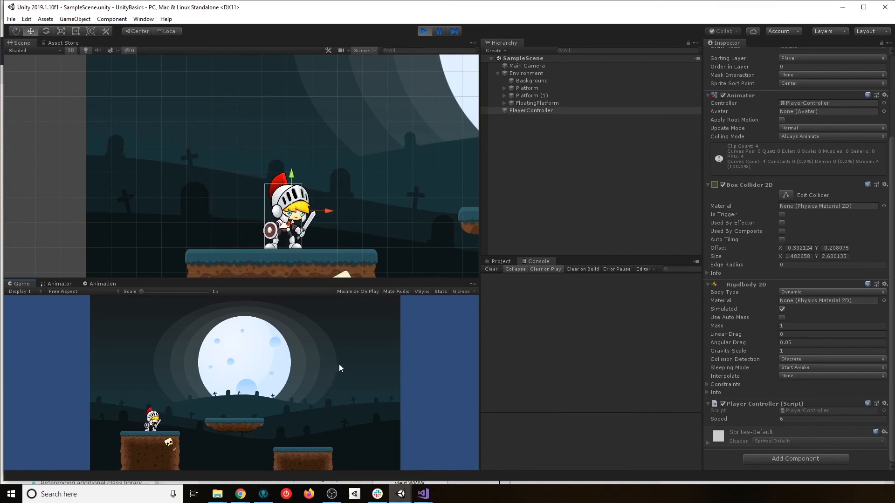
key("d")
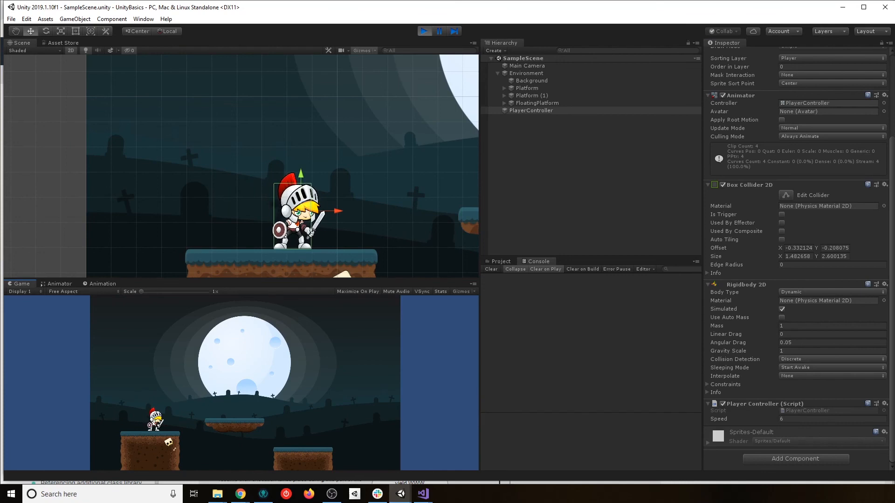
left_click(426, 32)
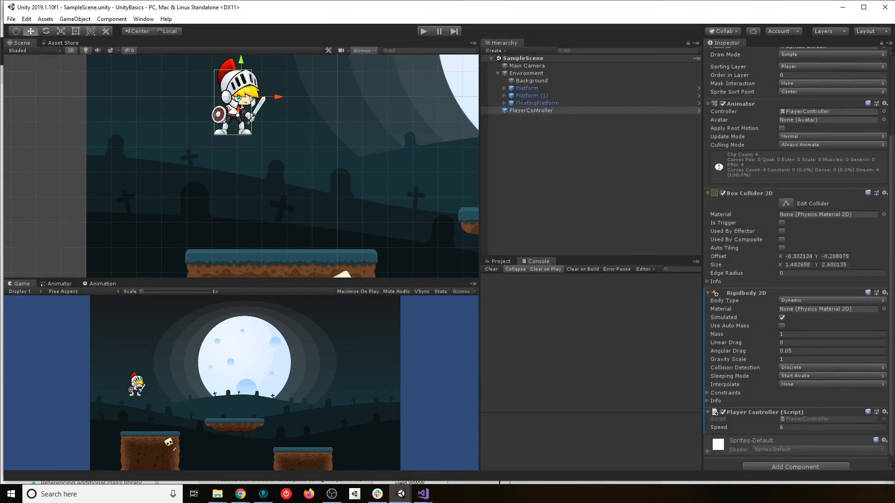
- Switch to PlayerController.cs in Visual Studio and add a blank line at the start of the Update body
mouse_move(423, 494)
left_click(400, 460)
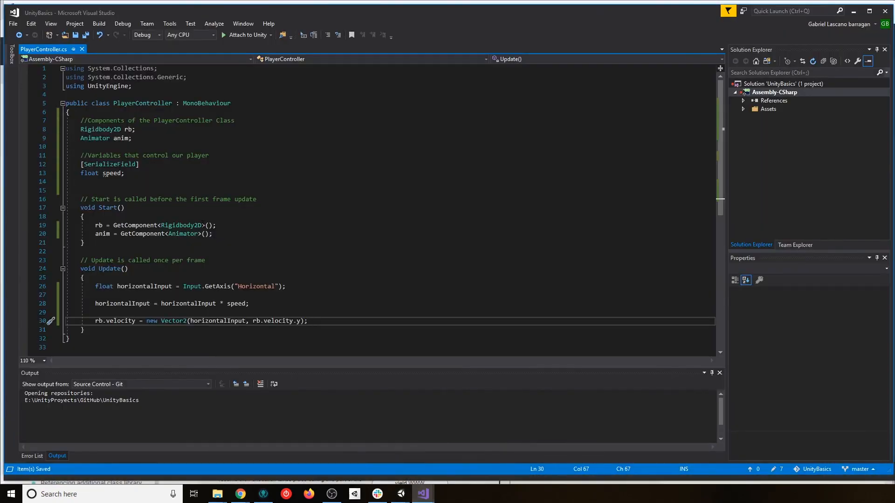
scroll(270, 307, "down", 2)
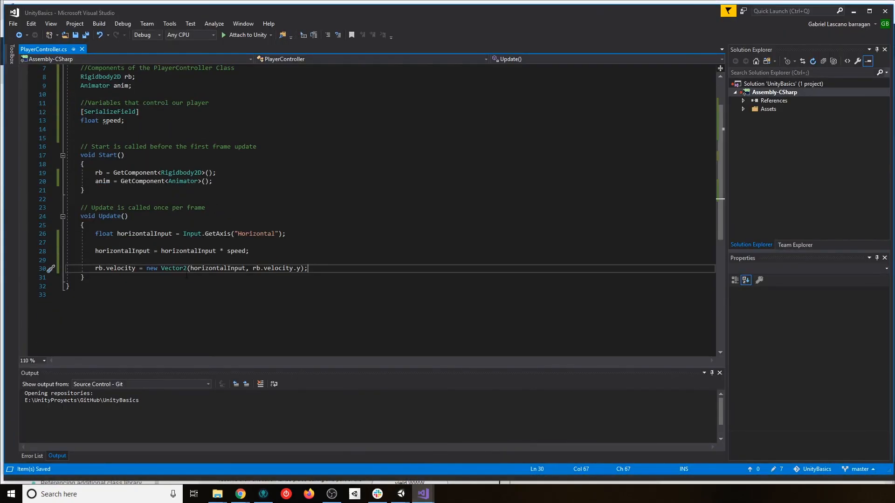
key("Up")
key("Up")
key("Up")
key("Up")
key("Up")
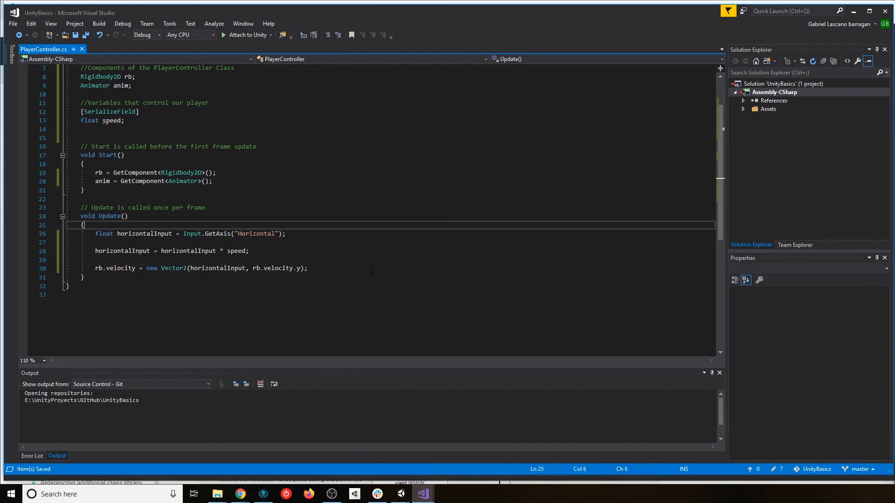
key("Return")
- Insert two blank lines below the Update method's closing brace in PlayerController.cs
key("Down")
key("Down")
key("Down")
key("Down")
key("Down")
key("Down")
key("Return")
key("Return")
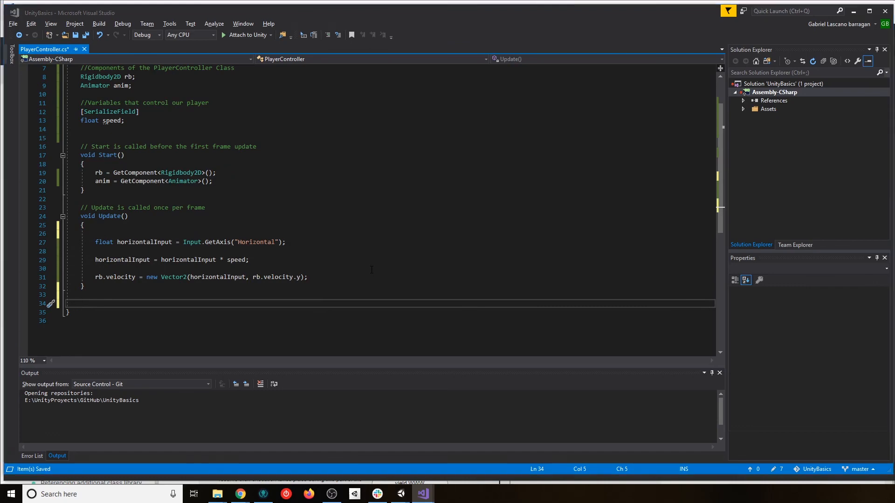
key("alt+Tab")
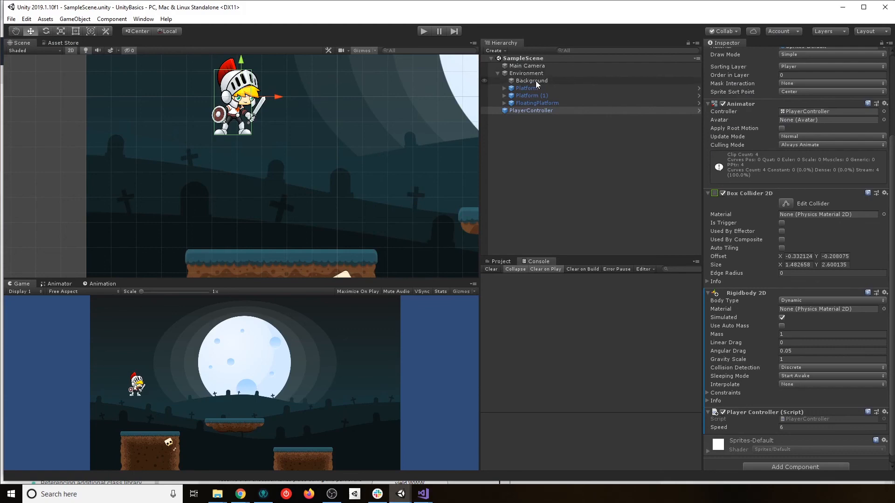
key("alt+Tab")
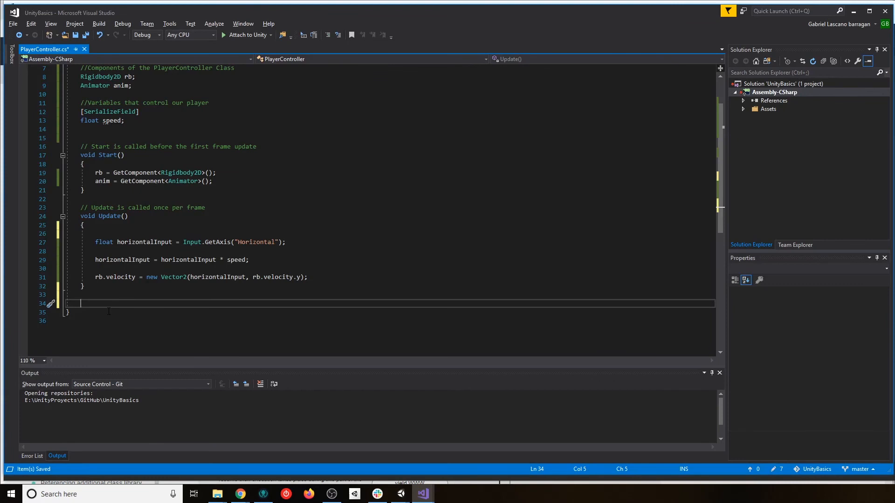
type("pri")
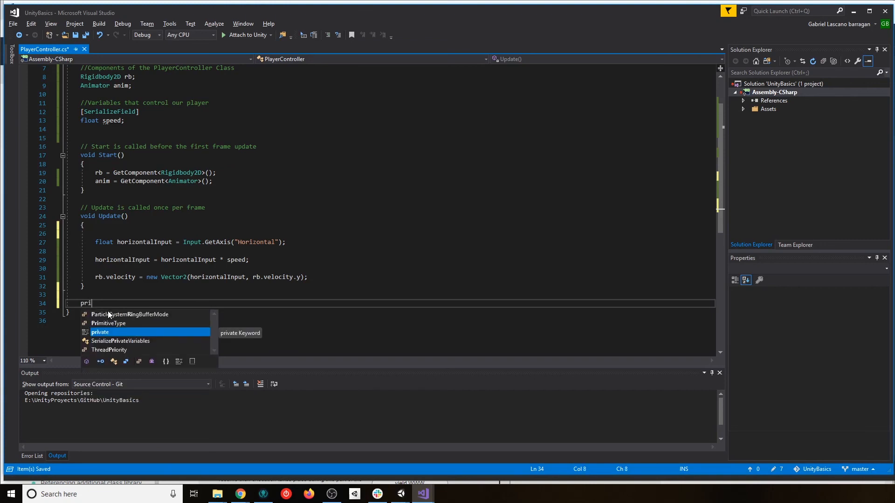
key("BackSpace")
key("BackSpace")
key("BackSpace")
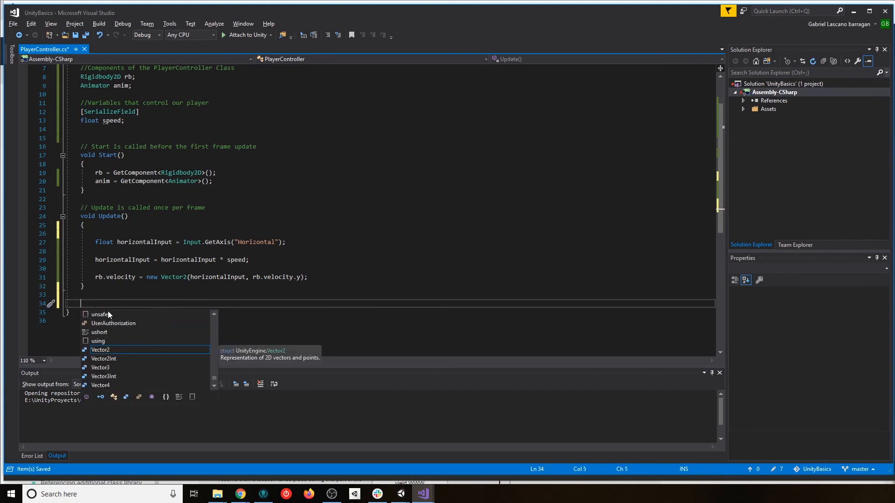
type("priv")
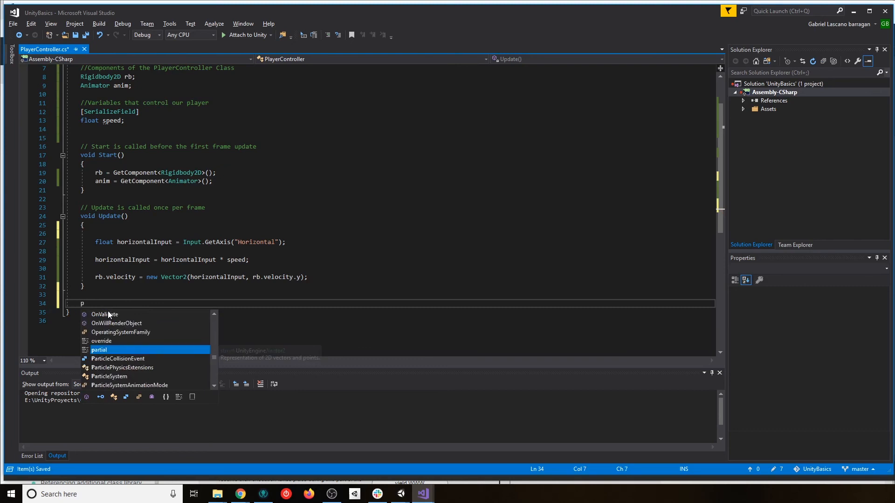
key("BackSpace")
key("BackSpace")
key("BackSpace")
key("BackSpace")
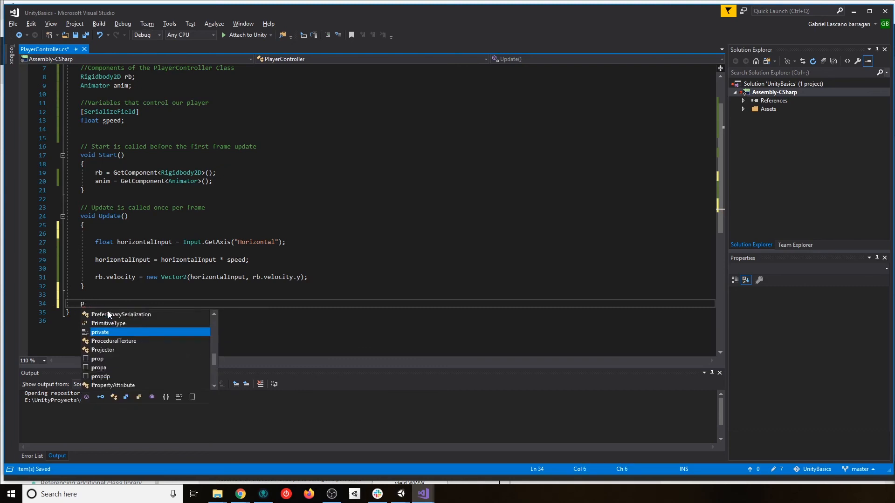
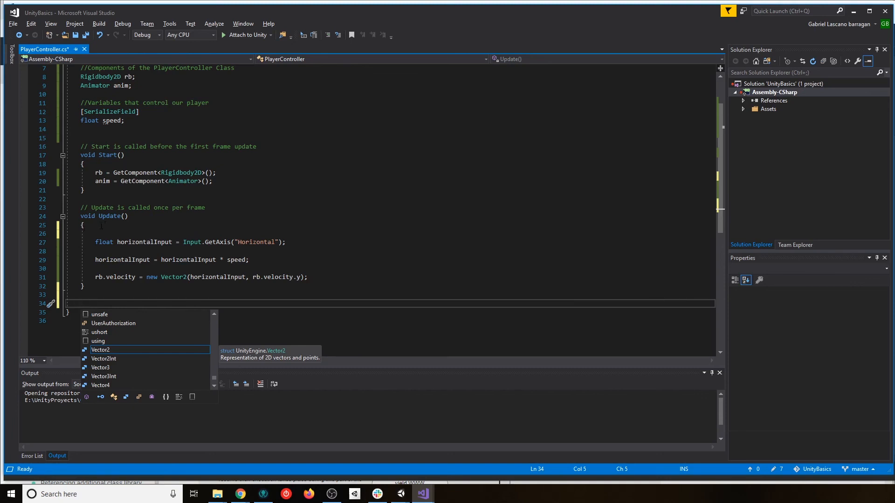
- Declare an empty method void UpdateControls() with its braces below the Update method
type("void")
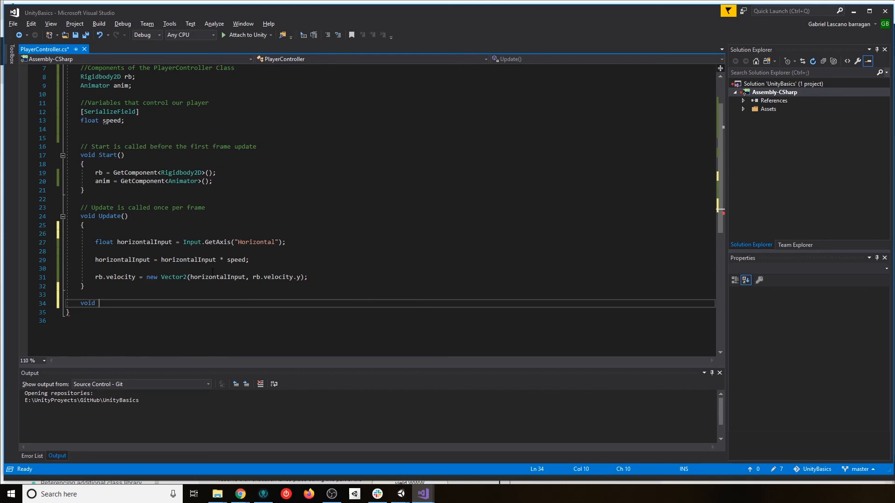
type(" Upd")
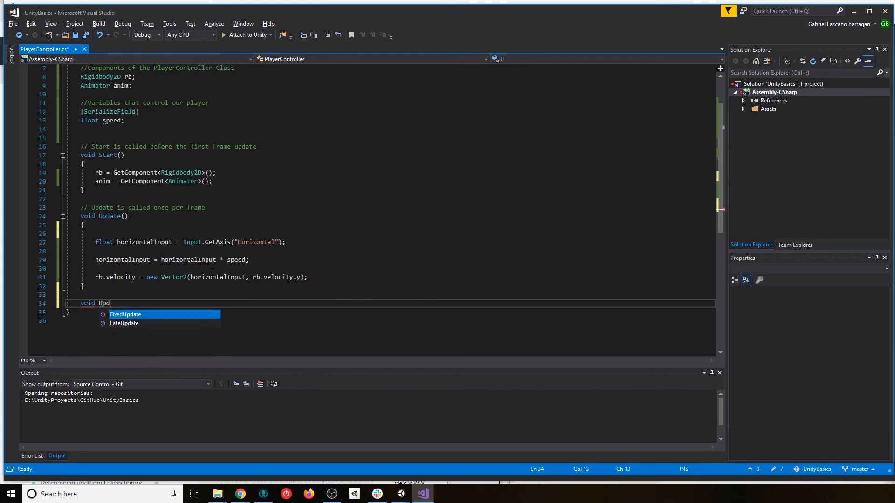
type("ateControlls")
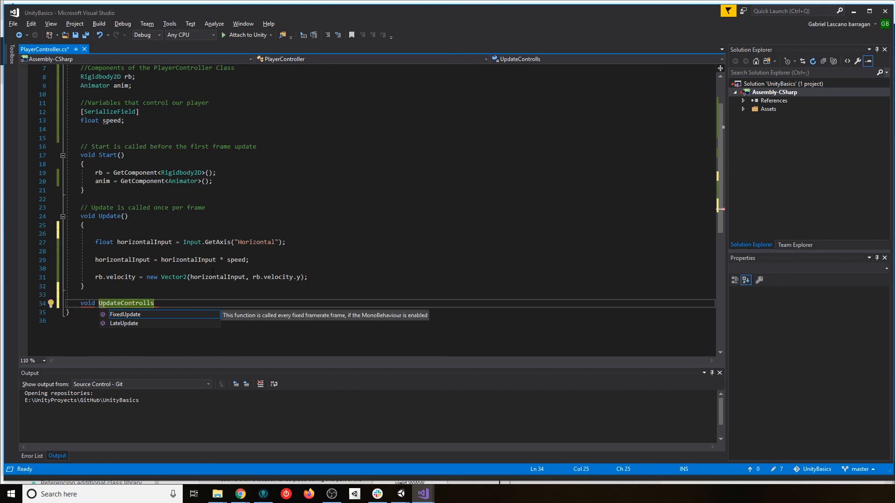
key("BackSpace")
key("BackSpace")
type("s()")
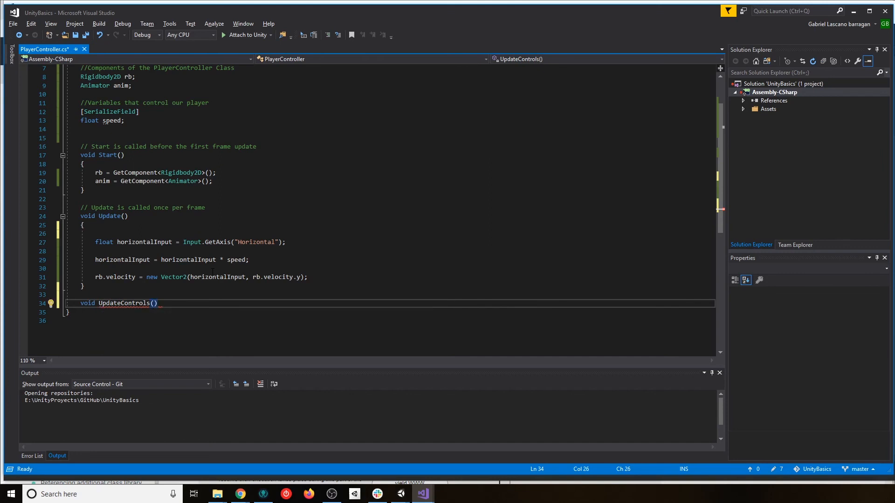
key("Return")
type("{")
key("Return")
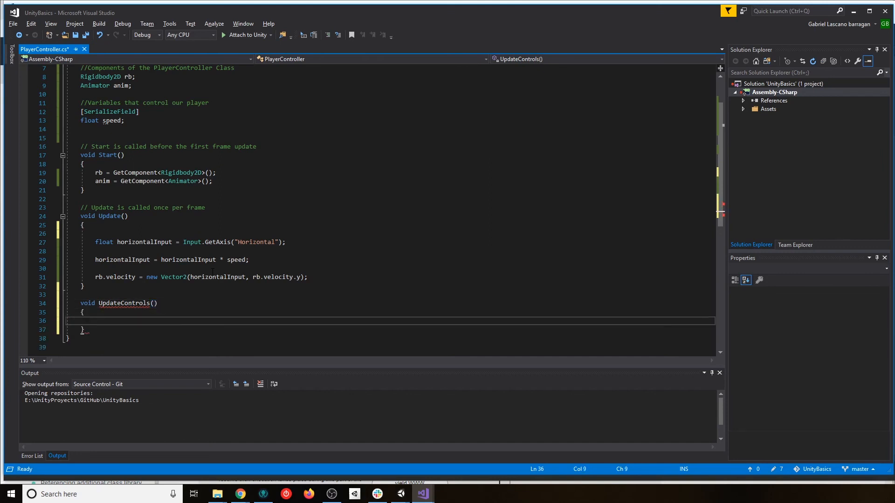
- Move the three horizontalInput and rb.velocity movement statements from Update into the body of UpdateControls
key("Up")
key("Up")
key("Up")
key("Up")
key("Up")
key("Up")
key("Up")
key("Up")
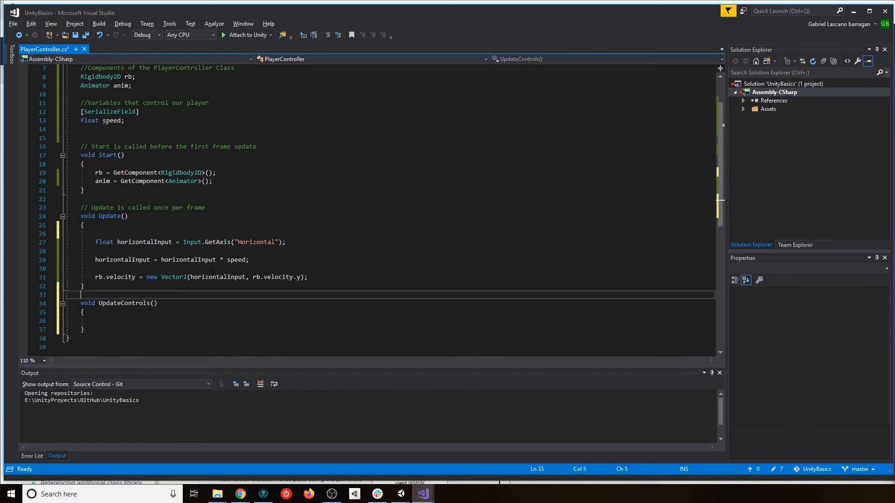
key("Up")
key("shift+Down")
key("shift+Down")
key("shift+Down")
key("shift+Down")
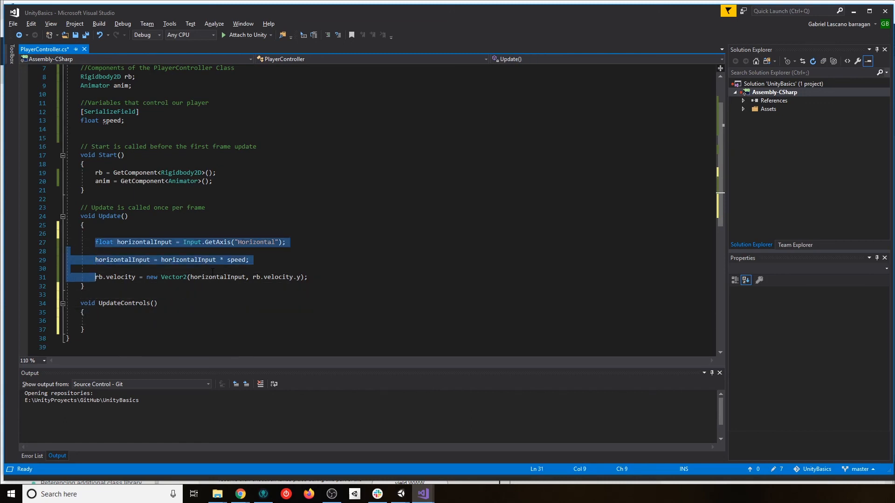
key("shift+End")
key("ctrl+x")
key("Down")
key("Down")
key("Down")
key("Down")
key("Down")
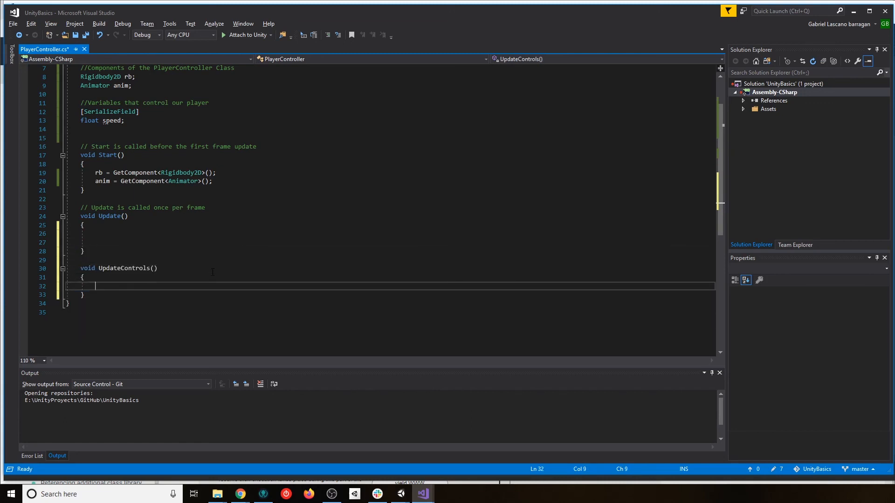
key("ctrl+v")
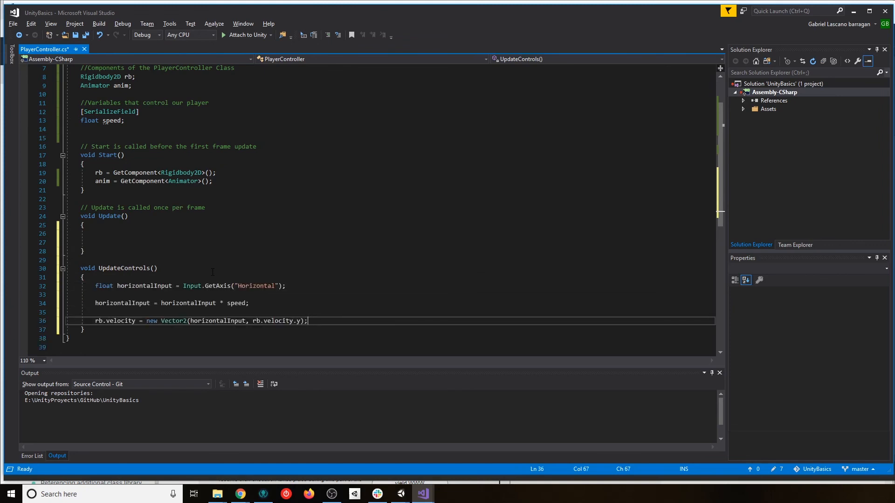
- Switch to Unity, run the game to check the knight with the movement code outside Update, and exit play mode
left_click(401, 493)
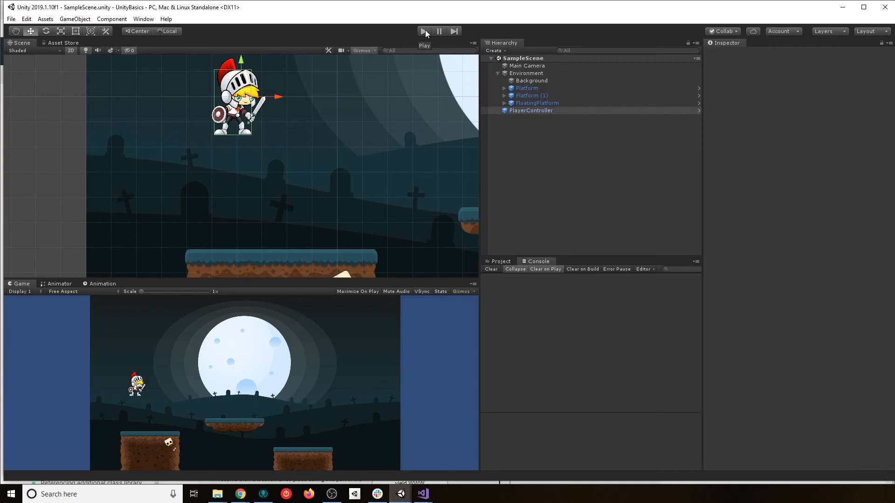
left_click(424, 31)
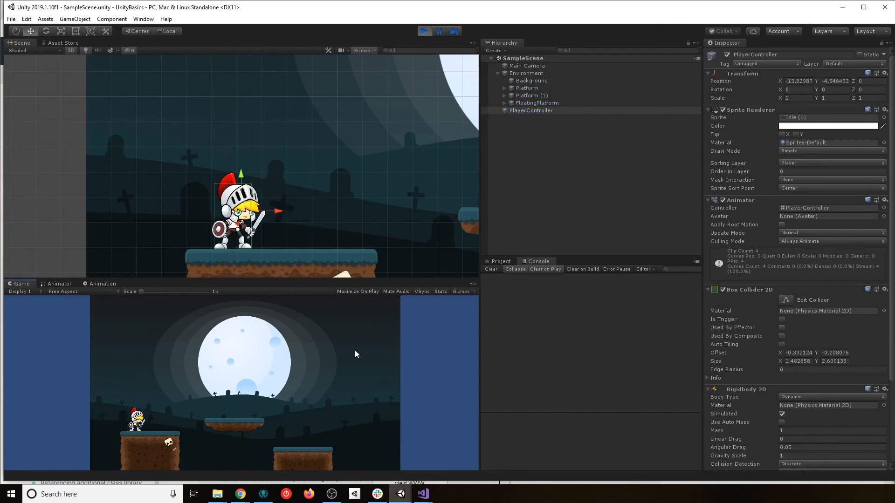
left_click(424, 31)
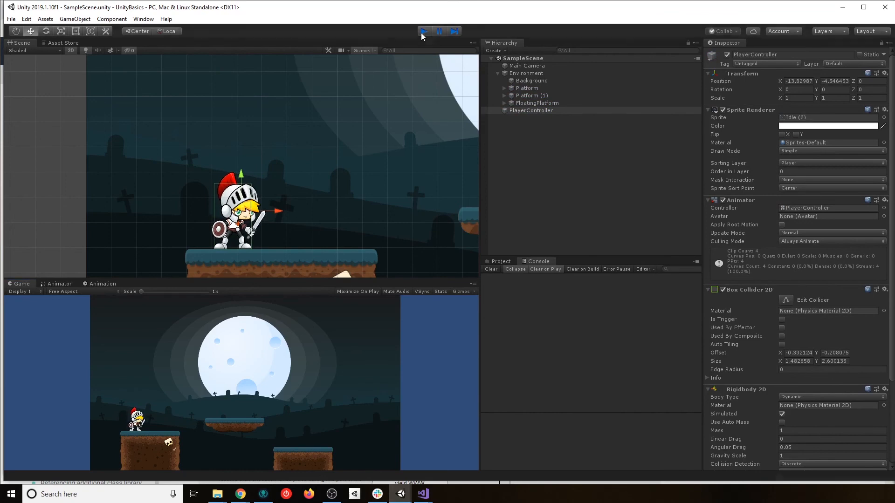
- Return to PlayerController.cs in Visual Studio, call UpdateControls(); inside Update, and save the script
mouse_move(423, 493)
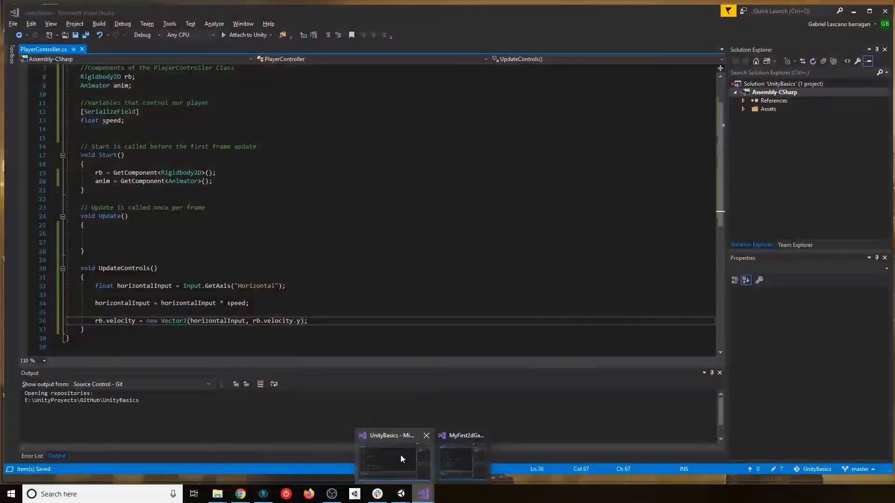
left_click(401, 454)
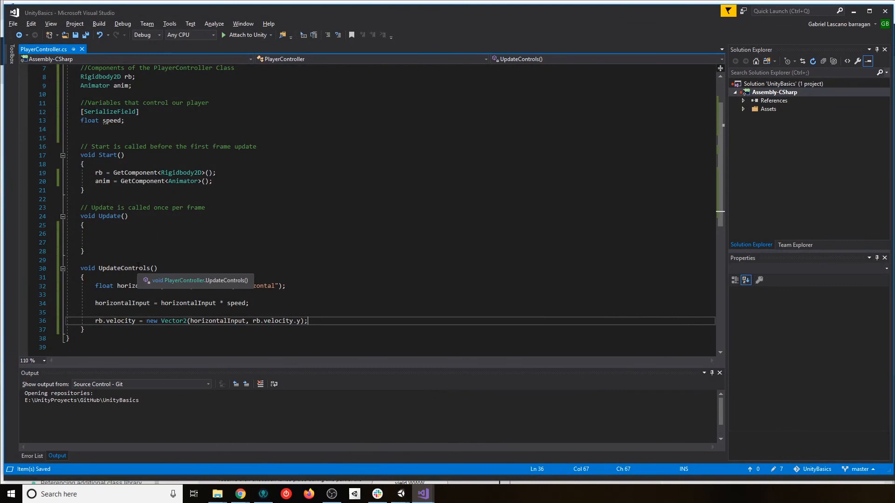
left_click(102, 234)
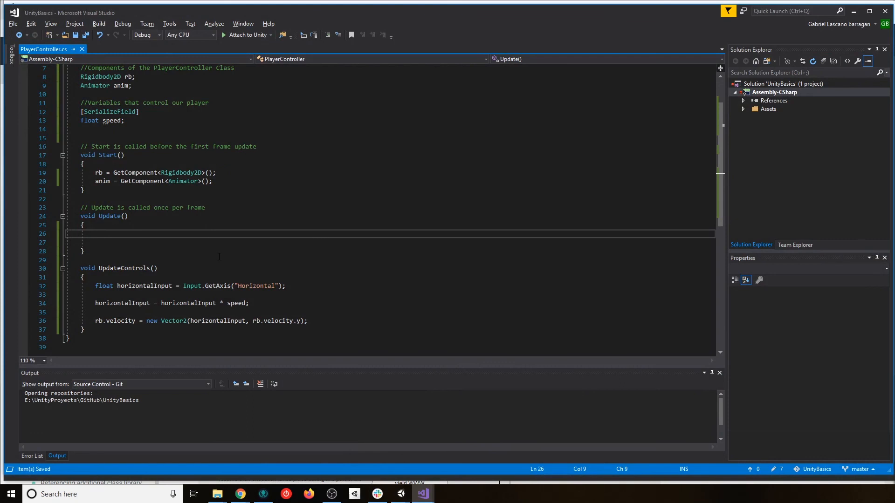
type("upda")
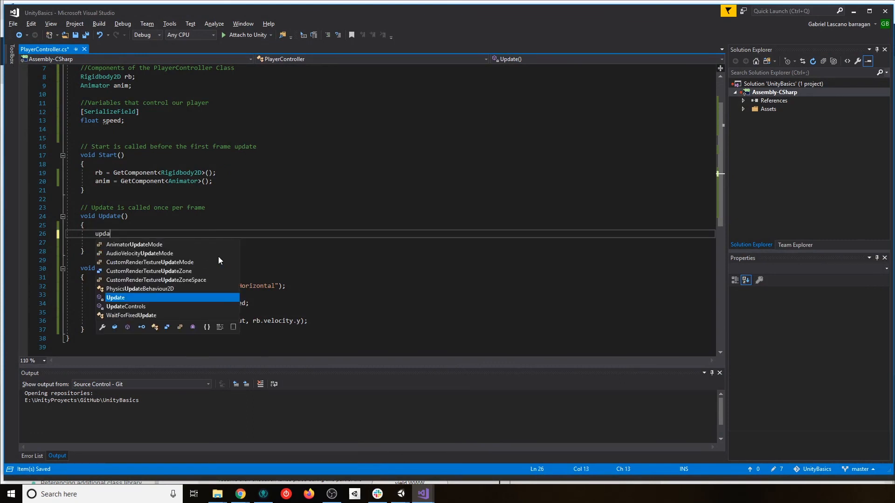
key("Down")
key("Tab")
type("()")
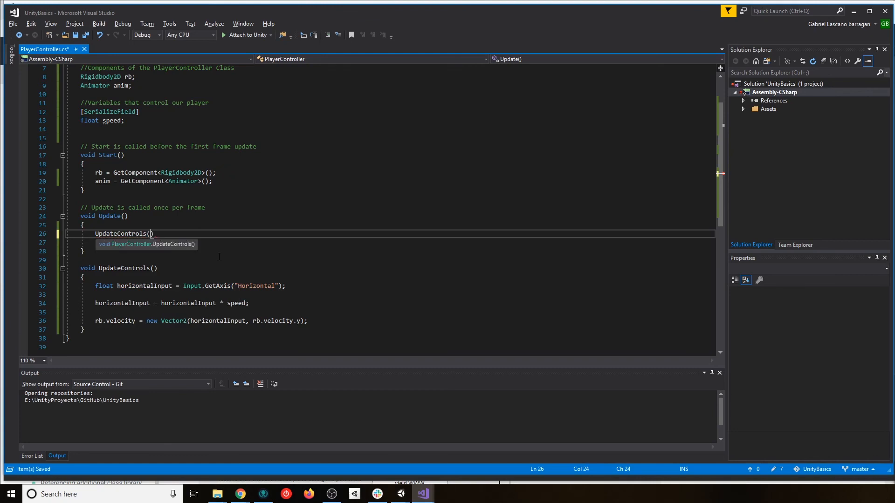
key("ctrl+s")
- Examine how the UpdateControls call inside Update relates to the method definition below it
key("Down")
key("Down")
key("Down")
key("Down")
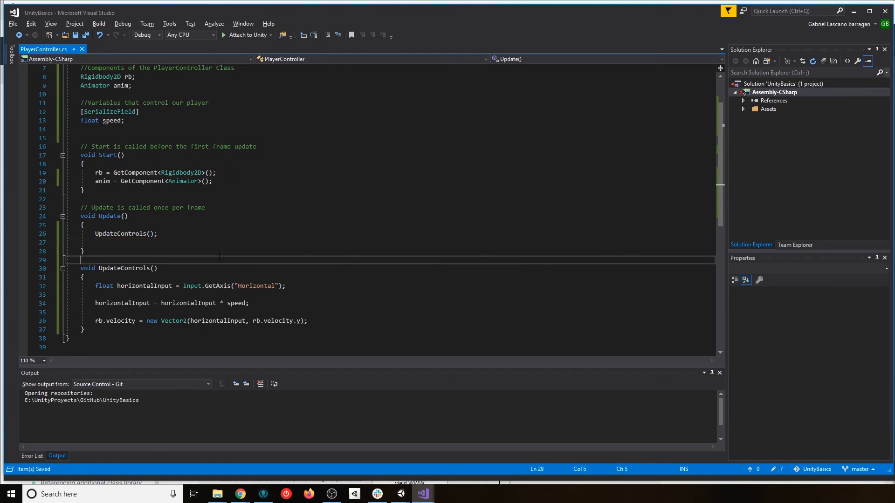
key("Left")
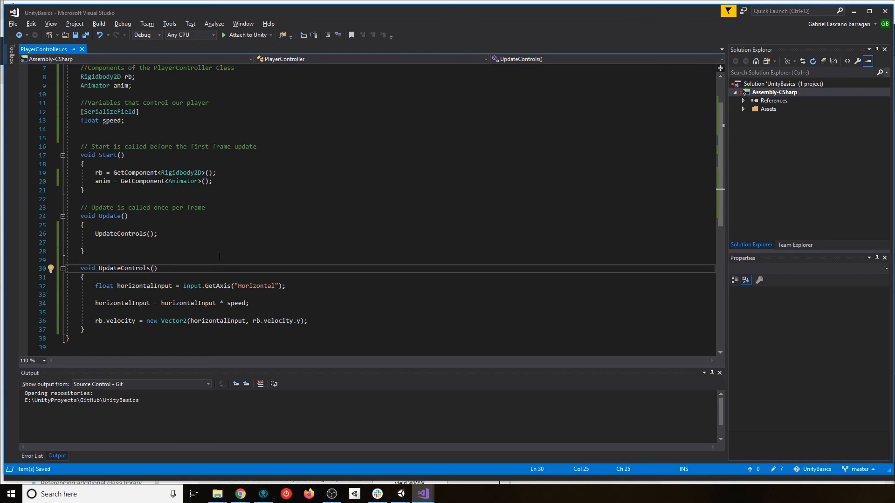
key("Up")
key("Up")
key("Up")
key("Up")
key("Left")
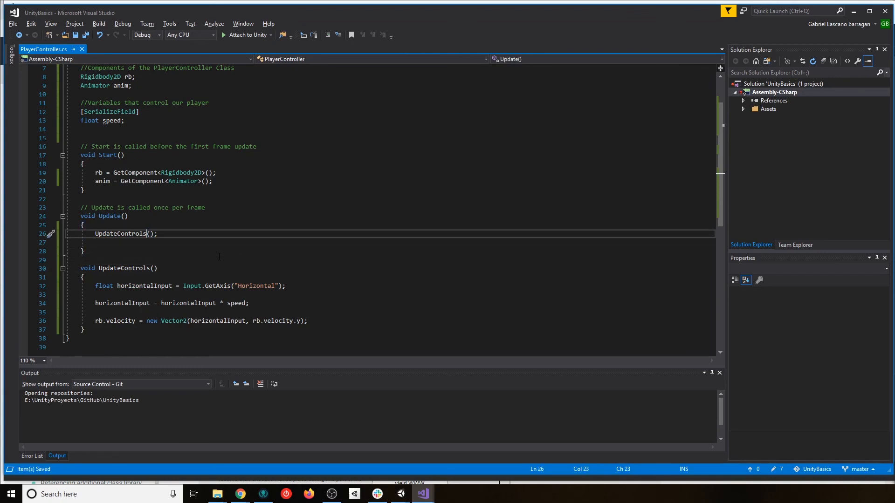
key("Down")
key("Down")
key("Down")
key("Down")
key("Down")
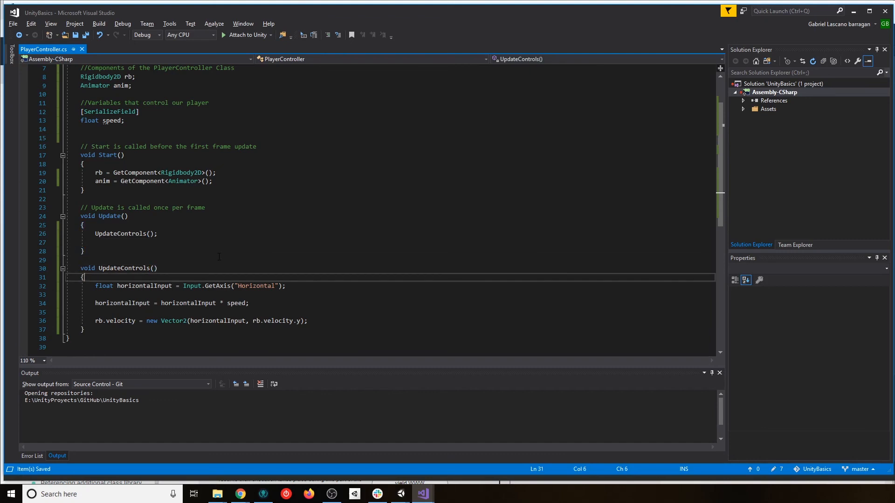
- Add an empty if block with the condition rb.velocity.x >0 below the UpdateControls call in Update
key("Up")
key("Up")
key("Up")
key("Up")
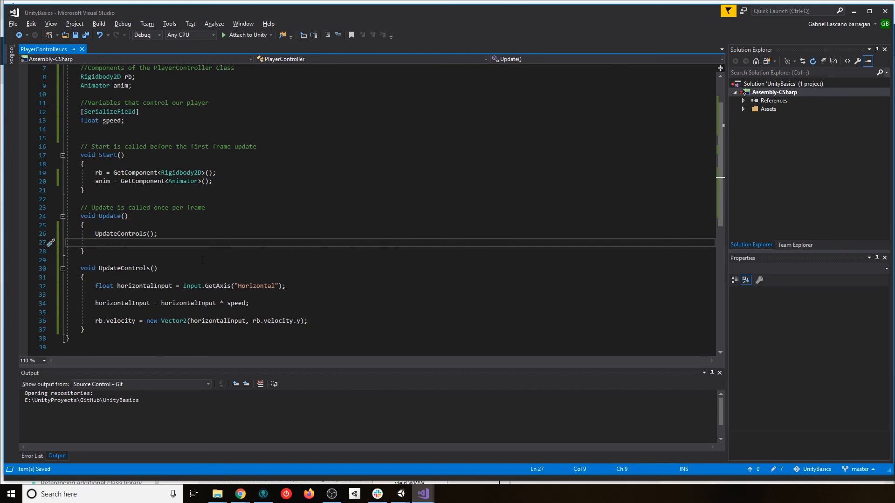
key("Return")
type("if(")
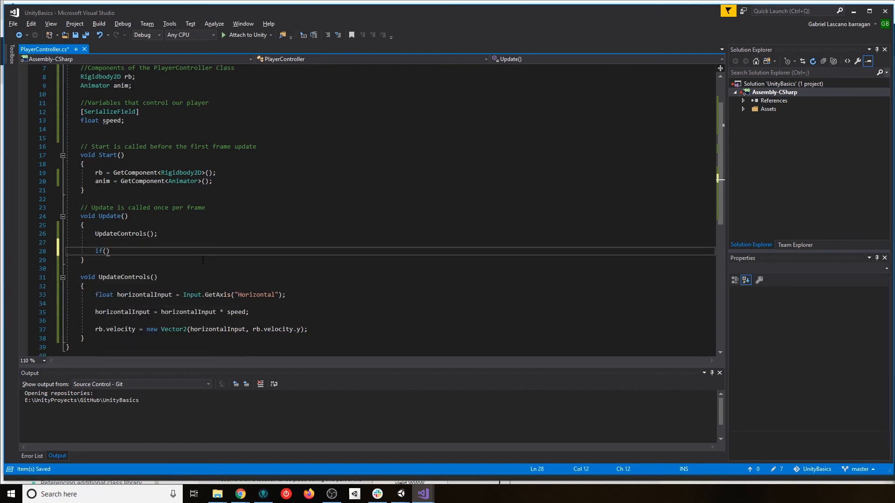
type("rb.velocity.x >)")
key("Return")
type("{")
key("Return")
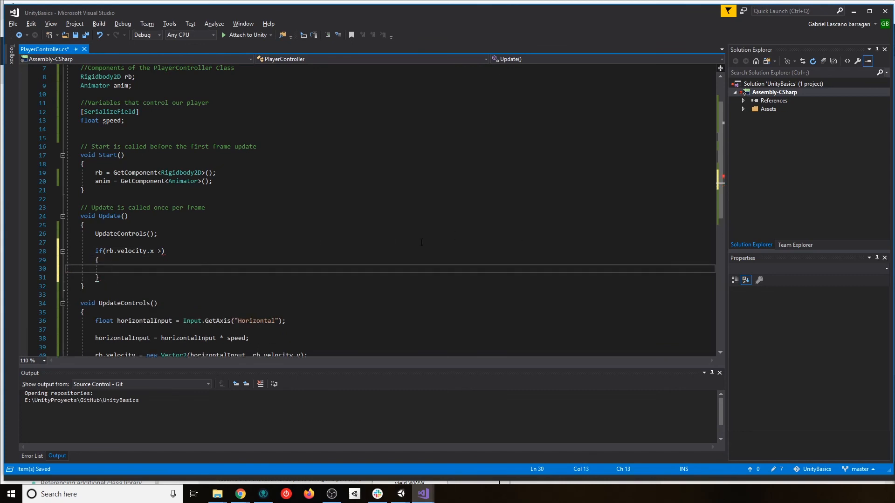
left_click(219, 253)
key("Left")
type("0")
left_click(121, 269)
- Add an else if with the condition rb.velocity.x < 0 after the existing velocity if block in Update
left_click(209, 276)
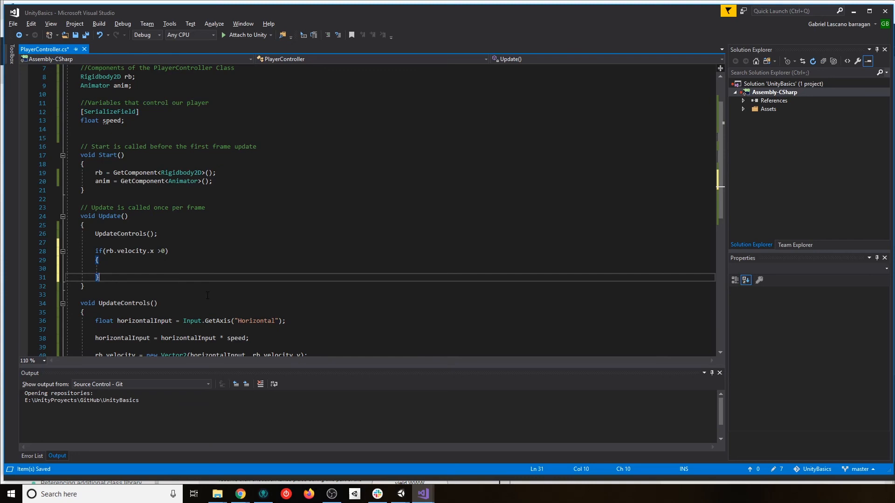
key("Return")
type("else")
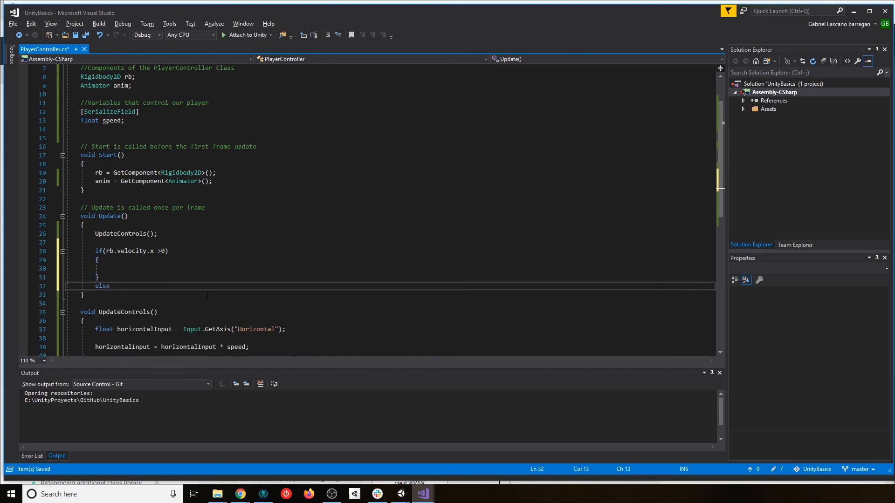
type(" if(")
key("Up")
key("Up")
key("Up")
key("Up")
key("Left")
key("Left")
key("Left")
key("Left")
key("shift+End")
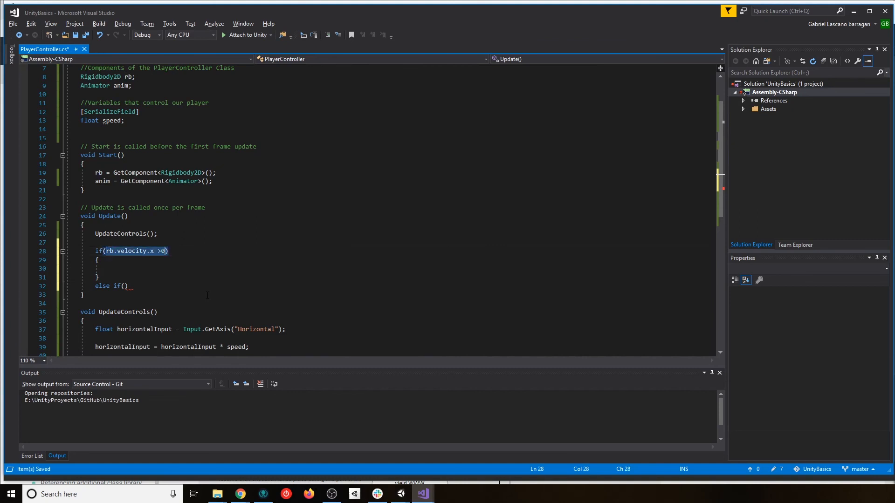
key("Down")
key("Down")
key("Down")
key("Down")
key("End")
key("Left")
type("rb.velocity.x > 0")
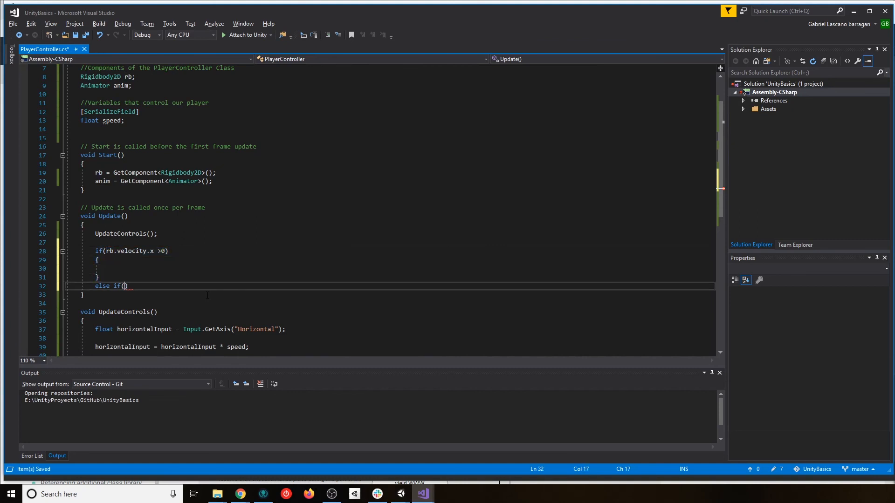
key("BackSpace")
type("<")
- Give the else if an empty braced body and save PlayerController.cs
key("End")
key("Return")
type("{")
key("Return")
key("Up")
key("Up")
key("Up")
key("Up")
key("ctrl+s")
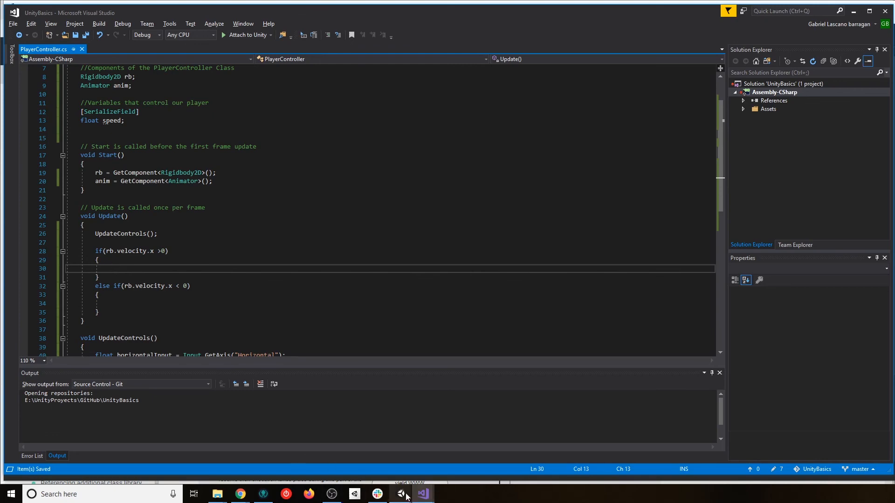
- Switch to Unity and try the PlayerController's Sprite Renderer Flip X option on and off, leaving it off
left_click(415, 480)
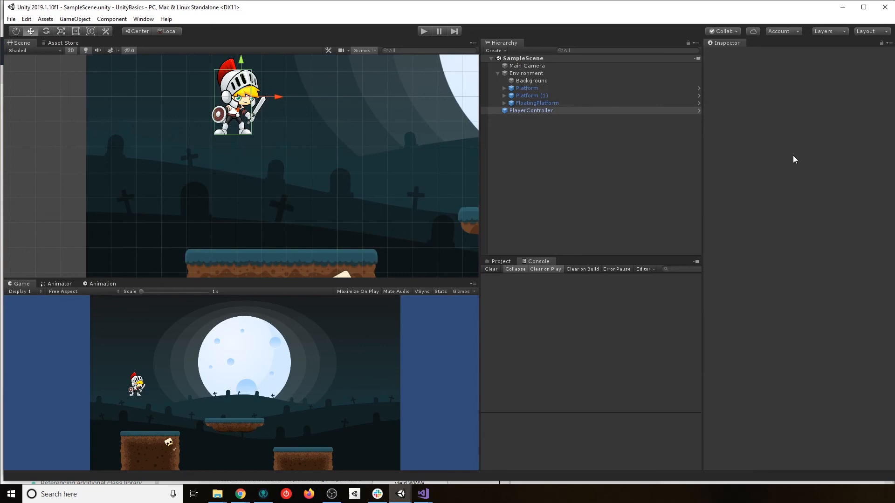
left_click(782, 143)
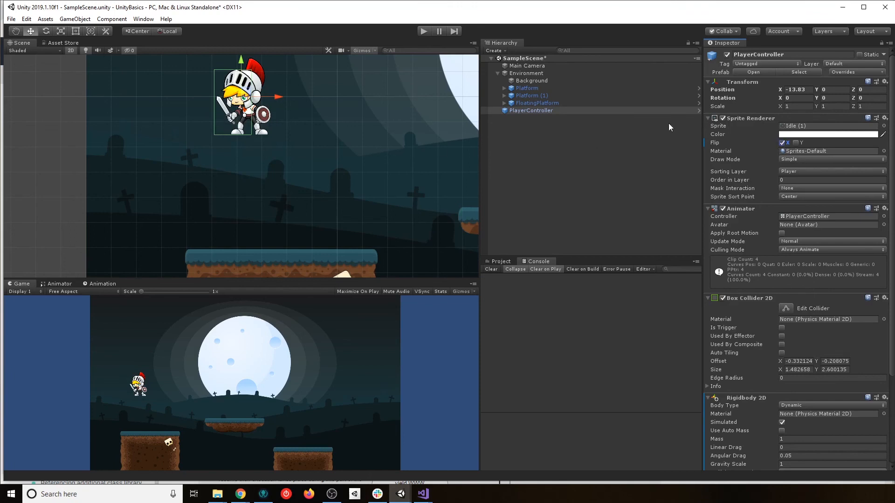
left_click(782, 143)
left_click(782, 144)
left_click(782, 143)
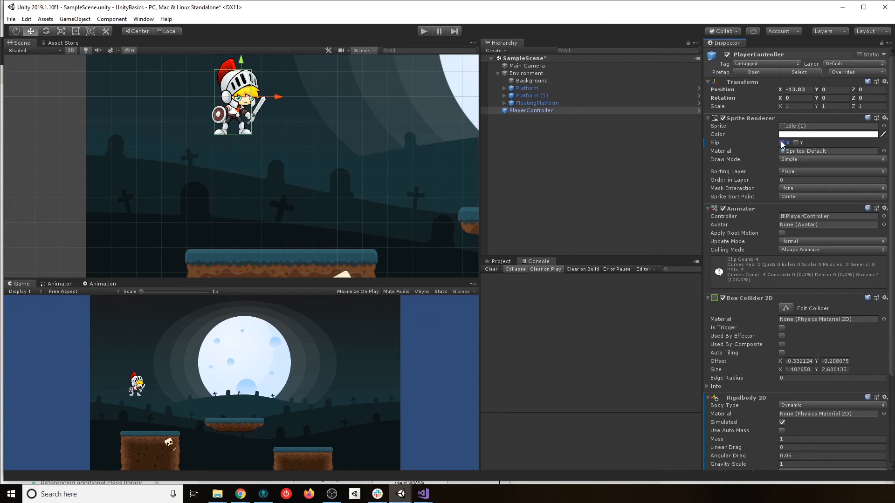
left_click(782, 143)
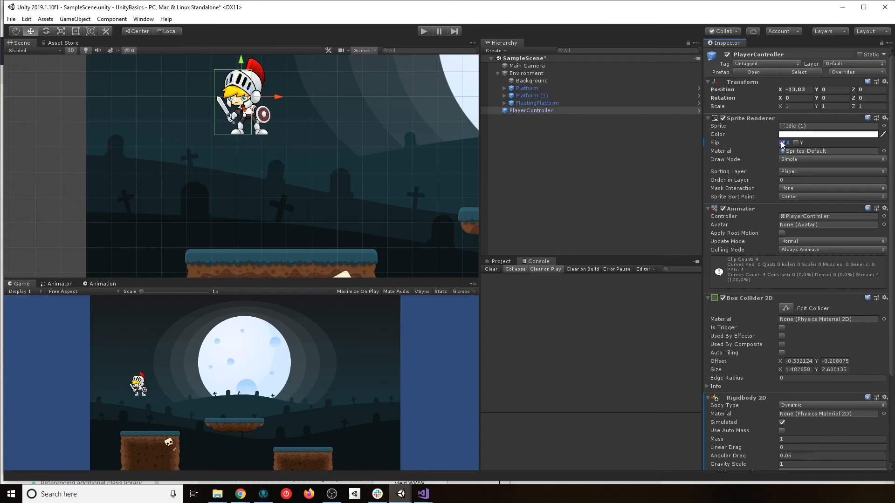
left_click(781, 143)
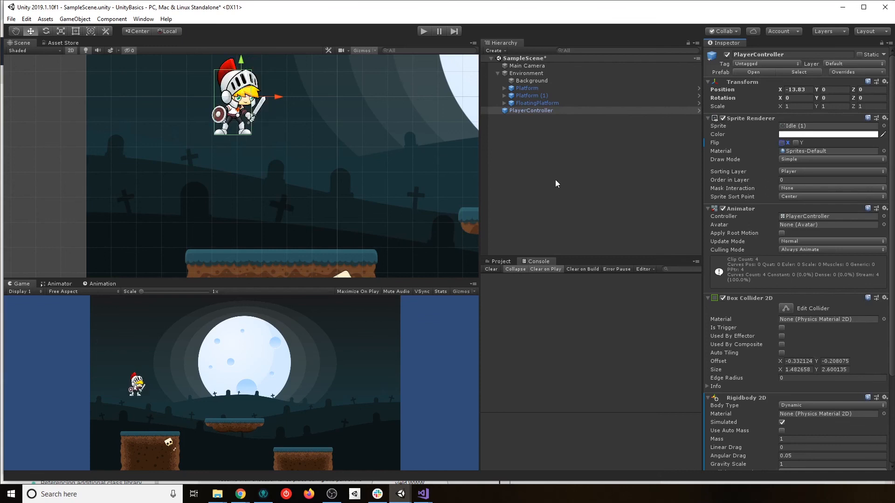
- Try mirroring the knight with a Transform Scale X of -1, and restore it to 1
left_click(787, 106)
type("-1")
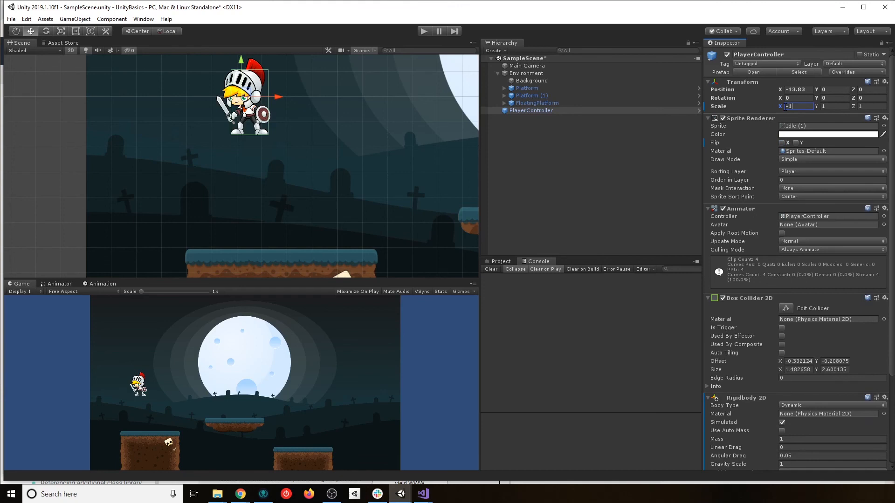
key("Delete")
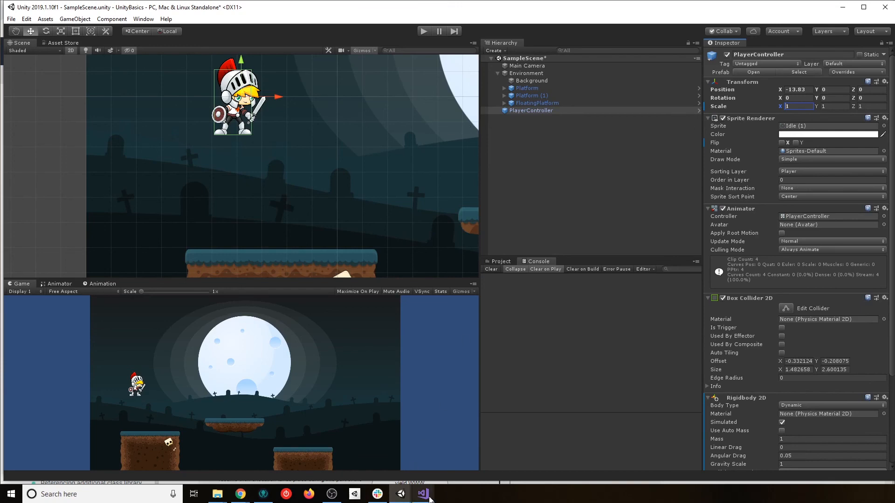
- Compare the PlayerController's Transform component in Unity with the script's declared components and empty velocity blocks in Visual Studio
mouse_move(429, 497)
left_click(400, 461)
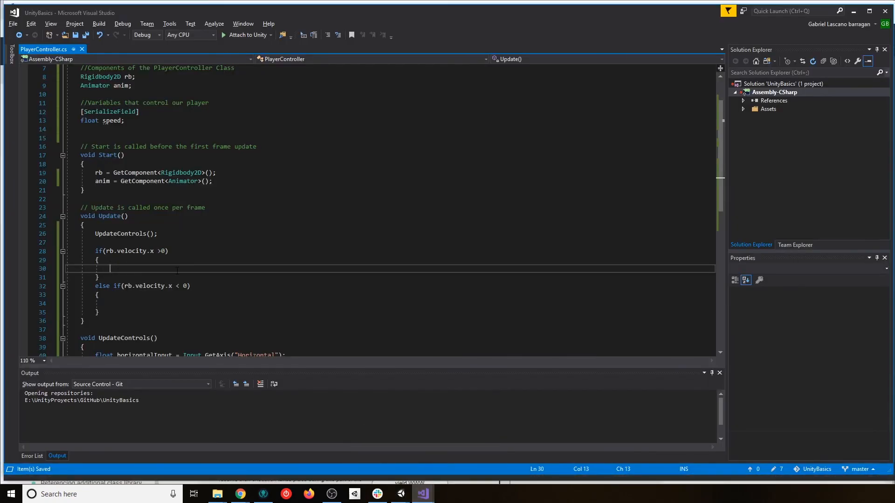
key("alt+Tab")
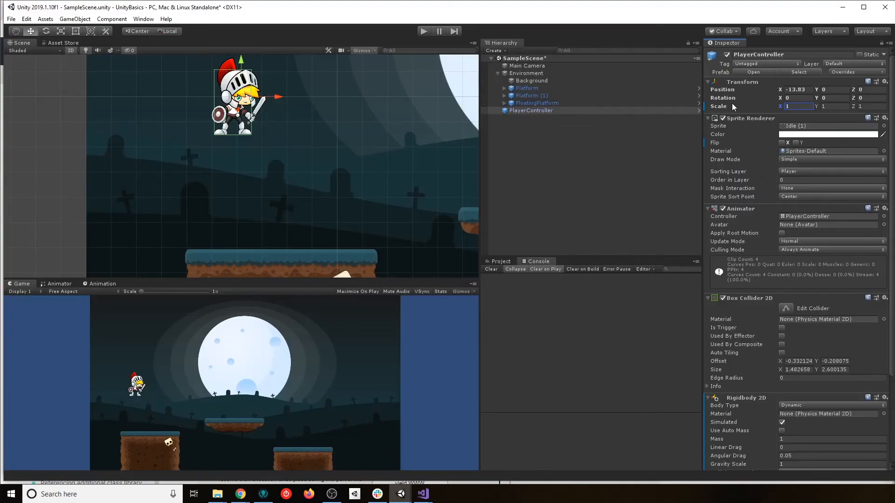
key("alt+Tab")
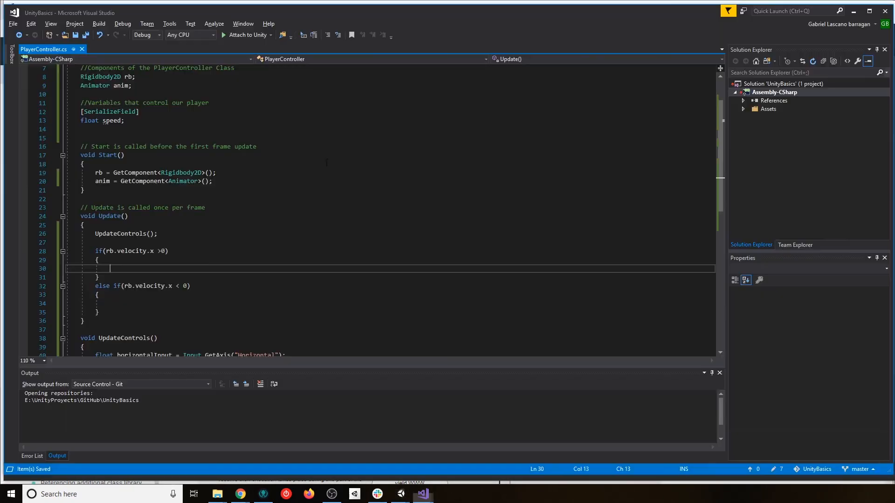
scroll(153, 157, "up", 2)
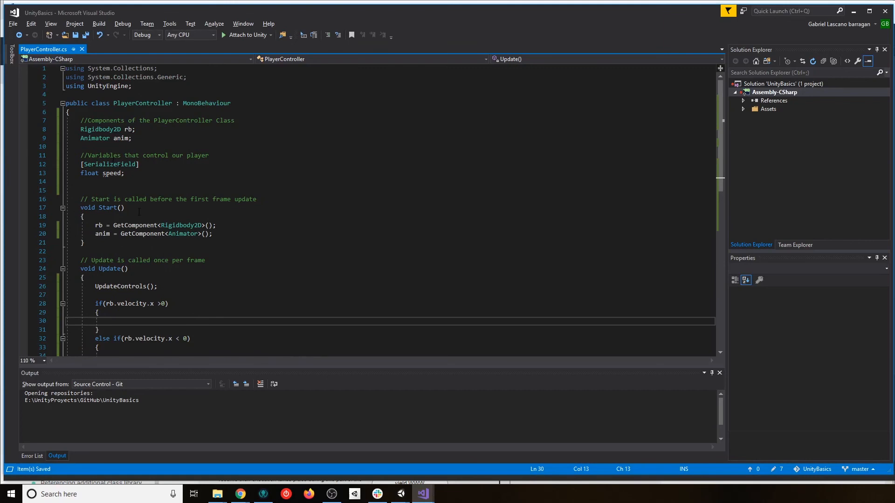
scroll(153, 157, "down", 2)
key("alt+Tab")
key("alt+Tab")
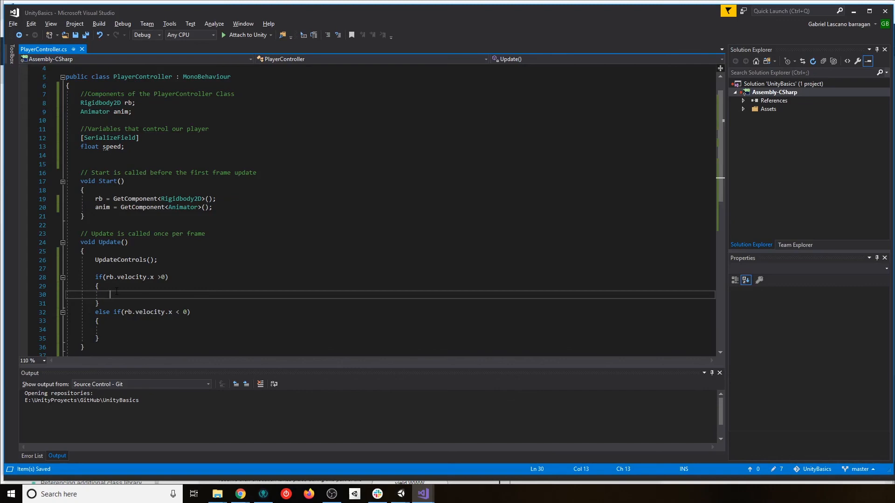
key("alt+Tab")
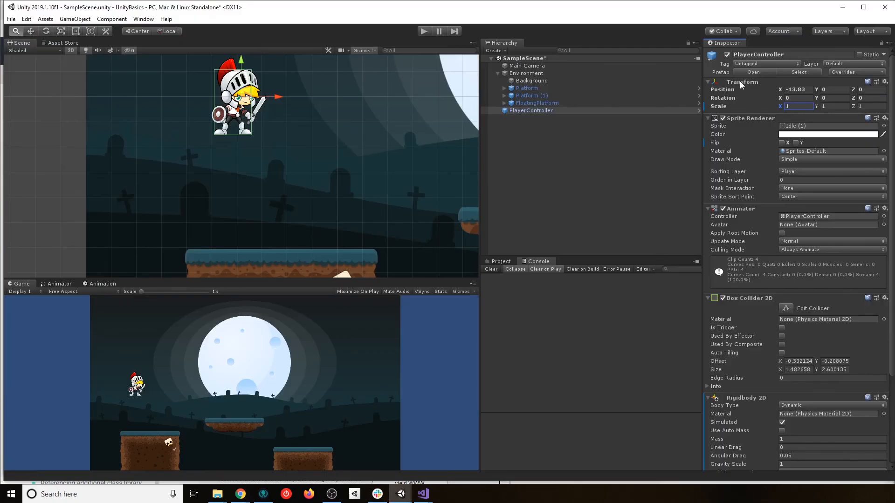
key("alt+Tab")
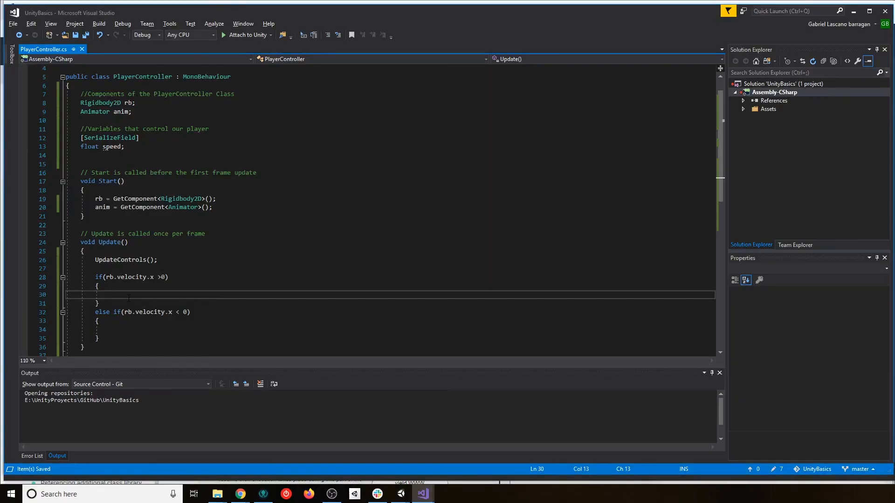
- Start a statement with transform.localScale inside the rb.velocity.x >0 block, checking the Transform's Scale property in Unity
type("trans")
key("Tab")
type(".")
key("alt+Tab")
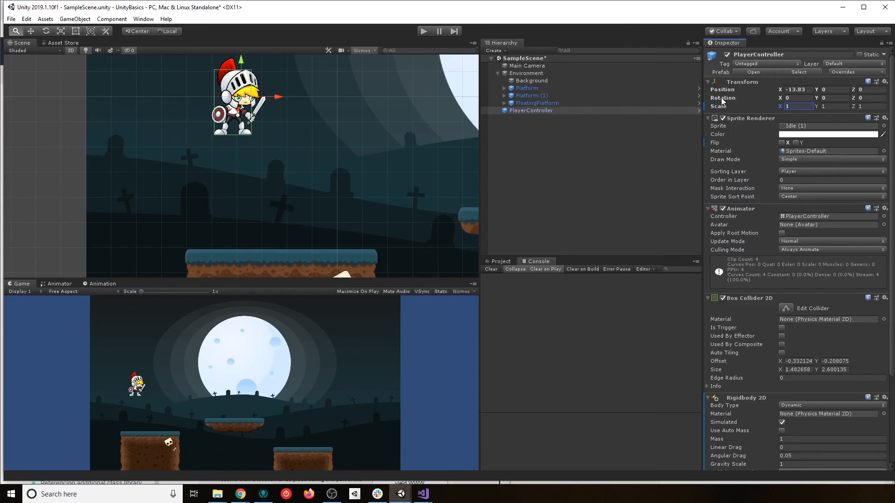
key("alt+Tab")
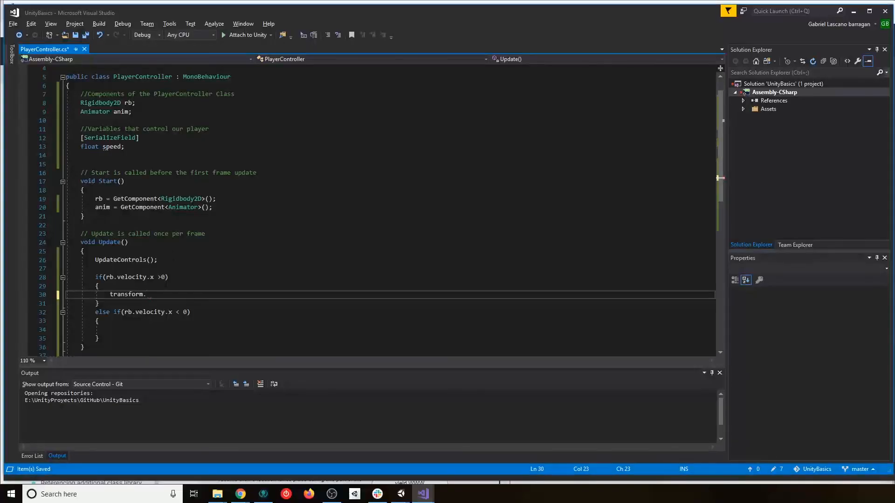
type(".lo")
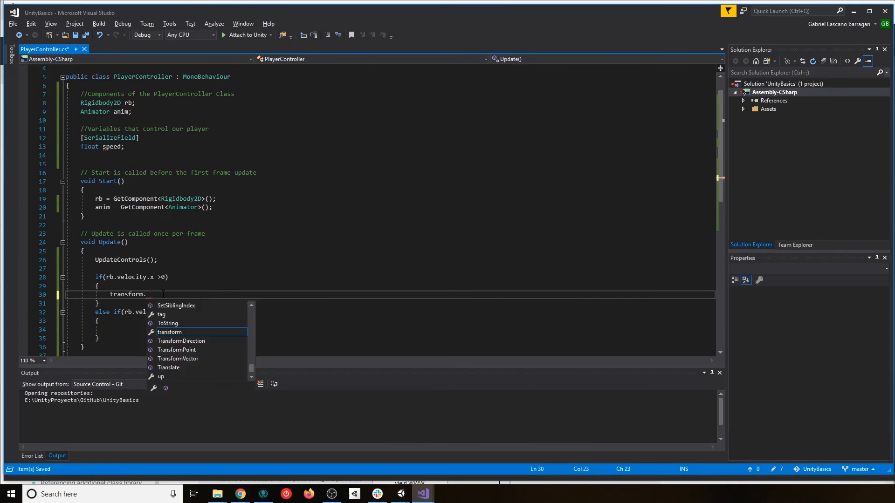
type("calS")
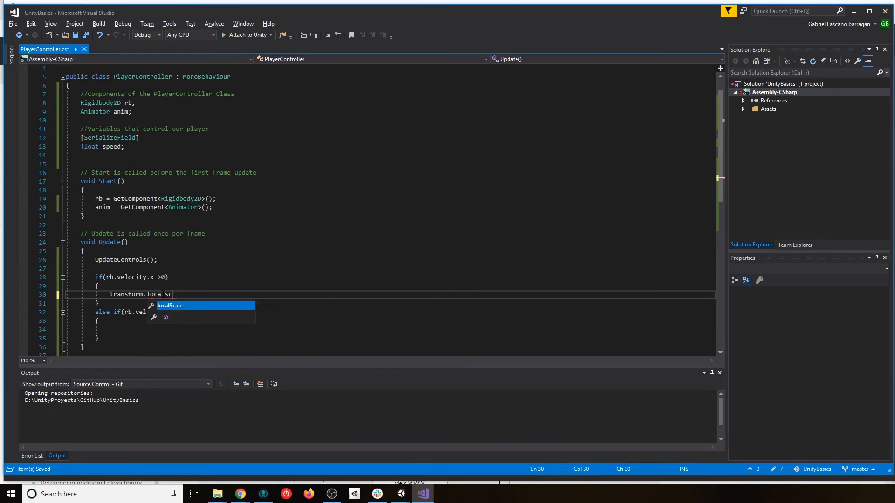
key("Tab")
- Complete the localScale statement with = new Vector3(1f, 1f, 1f); and save the script
type("= new")
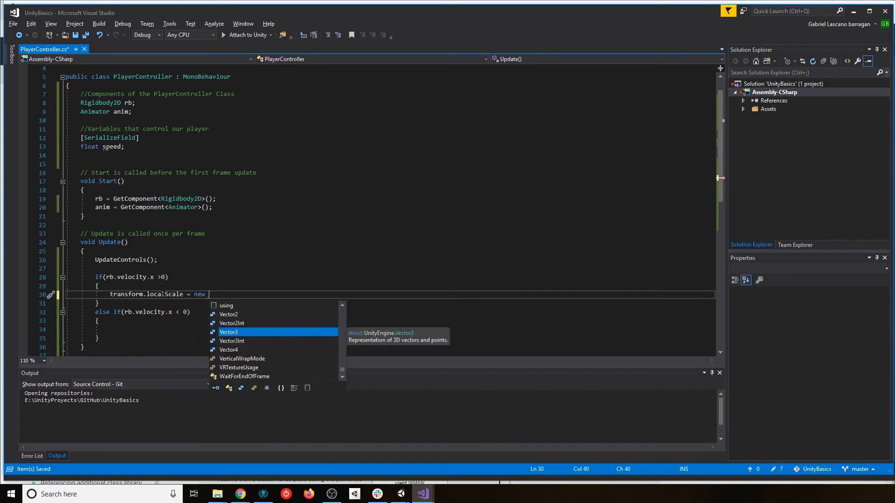
key("alt+Tab")
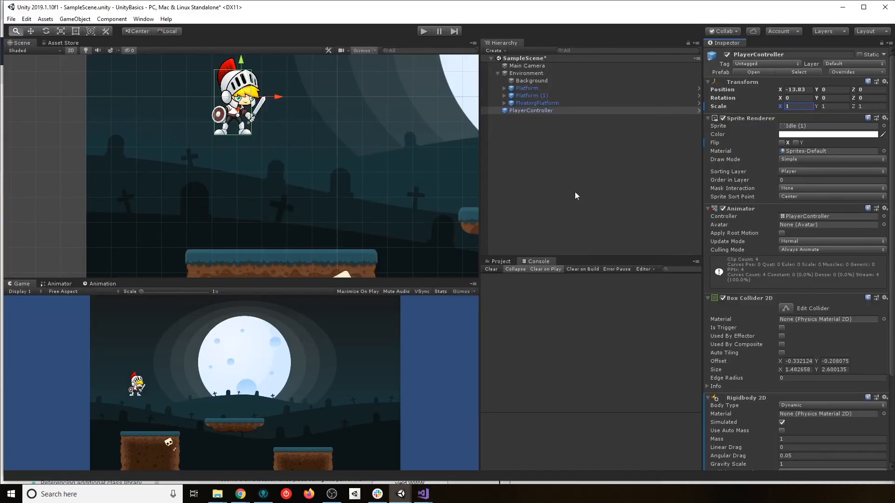
key("alt+Tab")
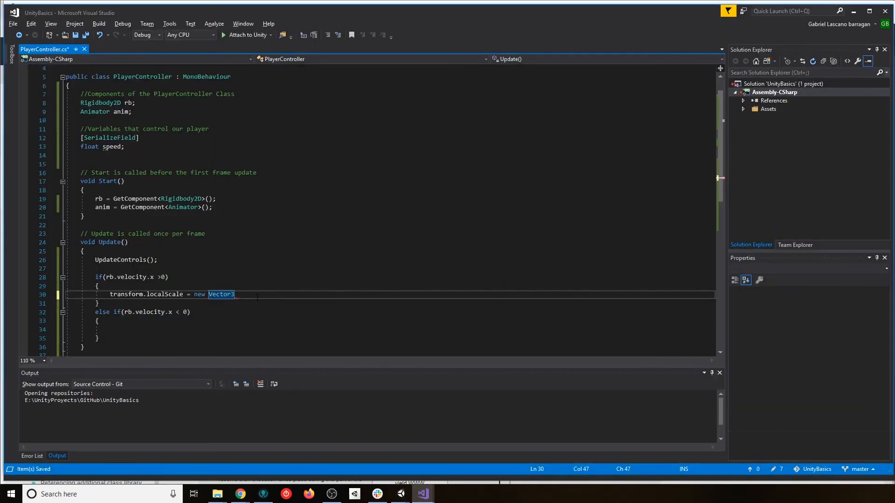
type("(")
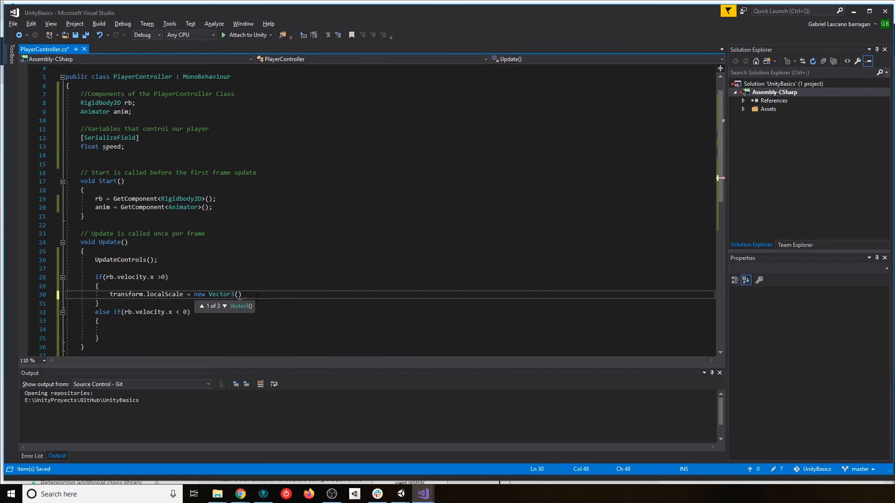
type("1f")
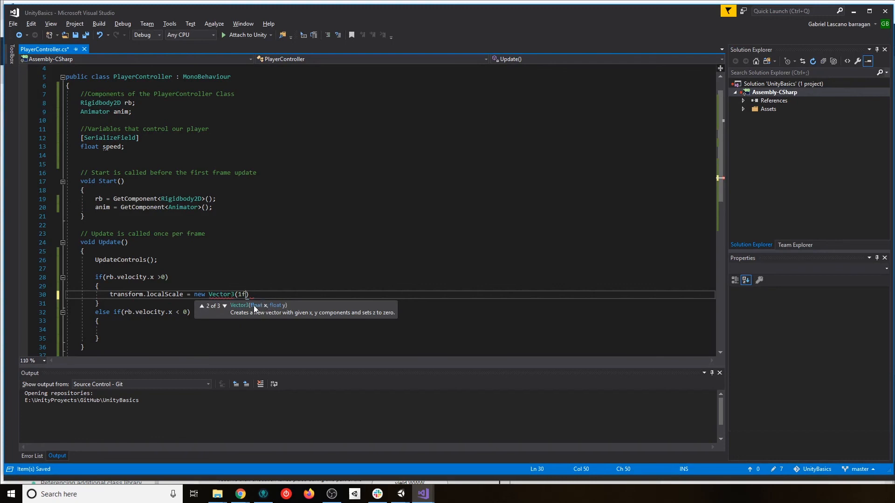
type(", 1f,")
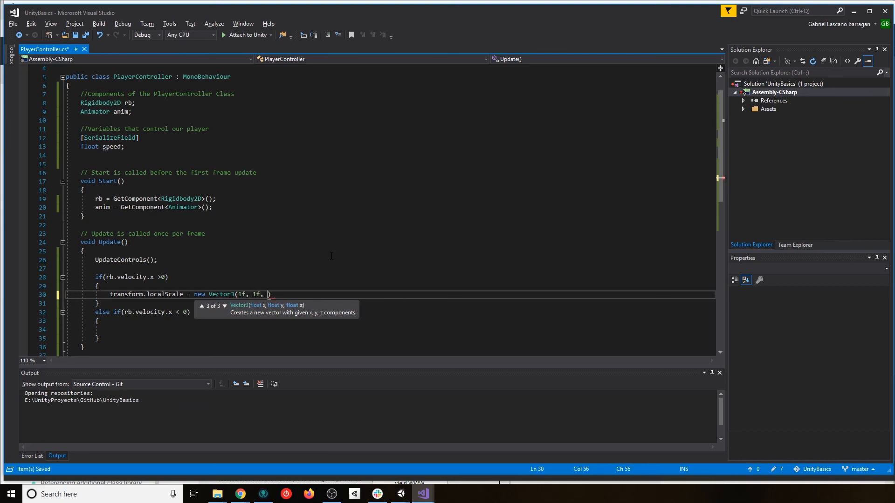
type(" 1f)")
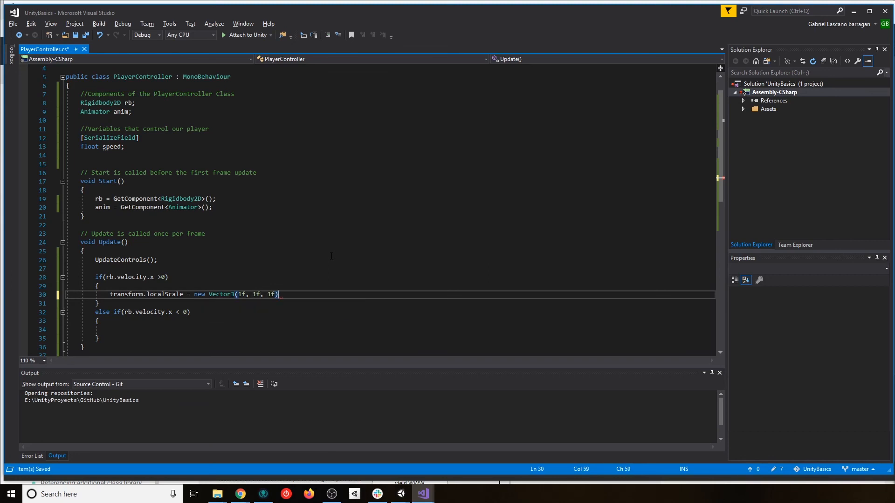
type(";")
key("ctrl+s")
- Copy the localScale assignment into the else if block, change its first Vector3 value to -1f, and save the script
key("shift+Home")
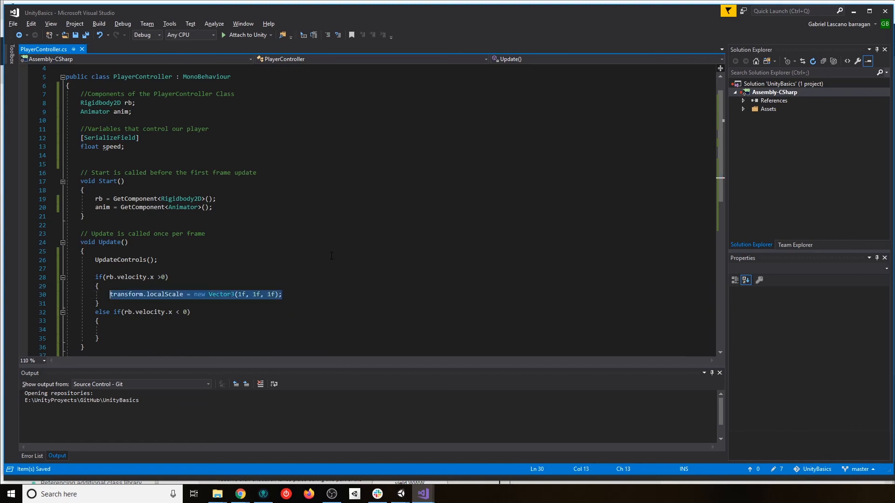
key("ctrl+c")
key("Down")
key("Down")
key("Down")
key("Down")
key("ctrl+v")
key("Left")
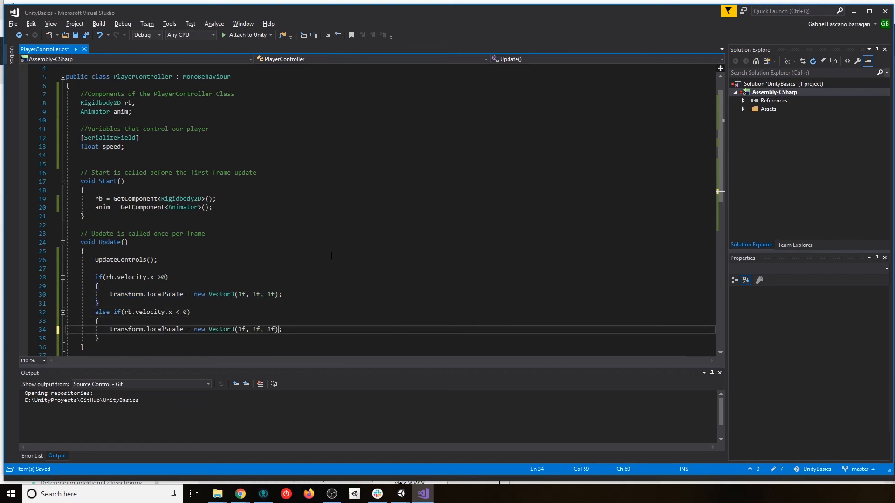
type("-")
key("ctrl+s")
- Play the scene in Unity, move the knight repeatedly left and right to test its flipping, and stop the playback
scroll(322, 204, "down", 2)
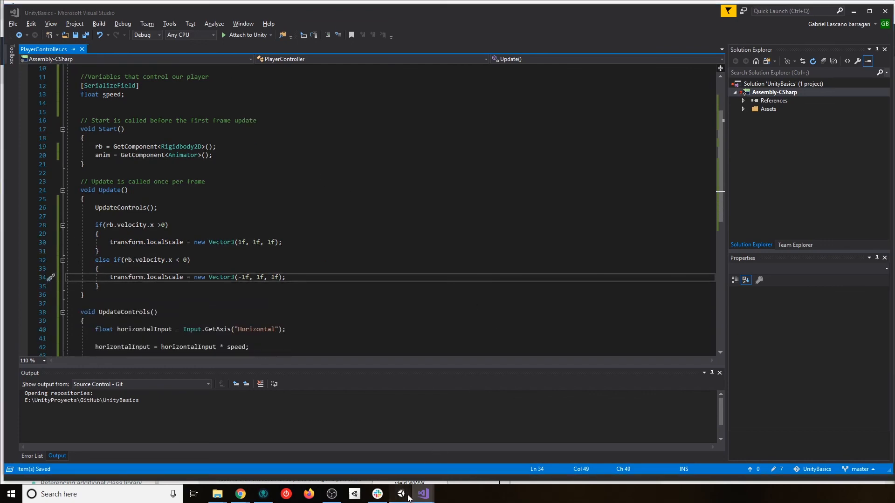
left_click(417, 462)
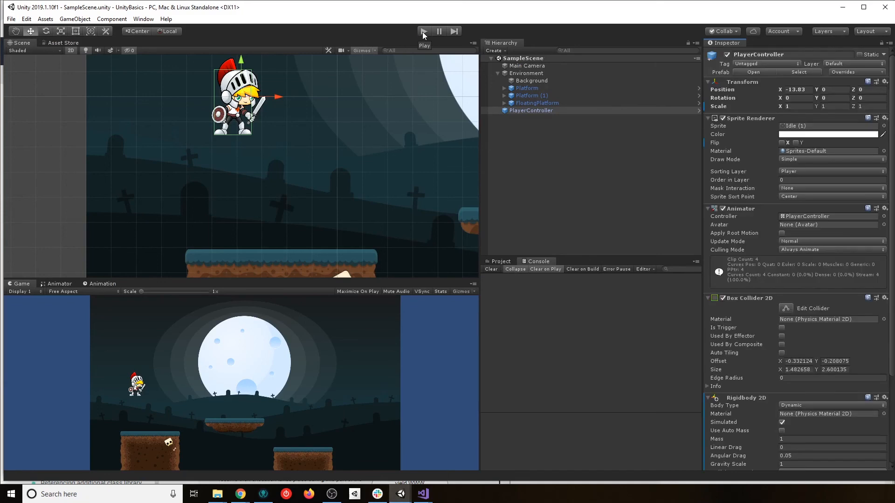
left_click(424, 31)
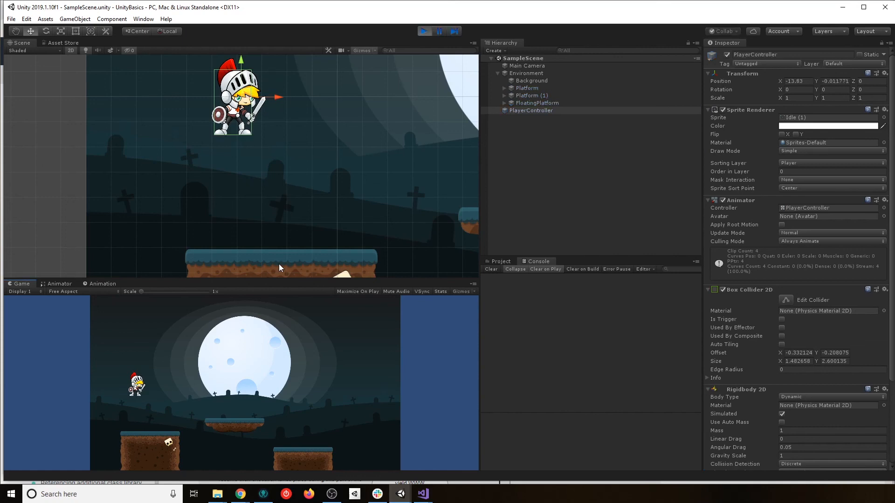
key("Left")
key("Right")
key("Left")
key("Right")
key("Left")
key("Right")
key("Left")
key("Right")
key("Left")
key("Right")
key("Left")
key("Right")
key("Left")
key("Right")
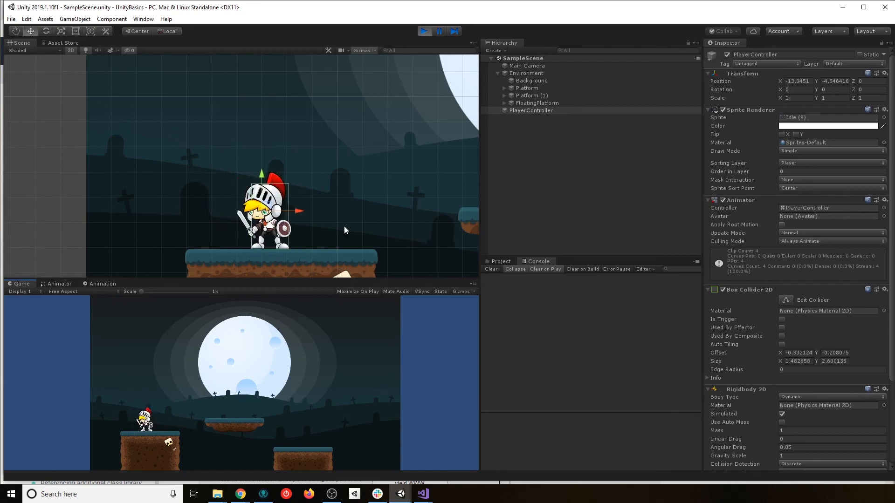
left_click(424, 31)
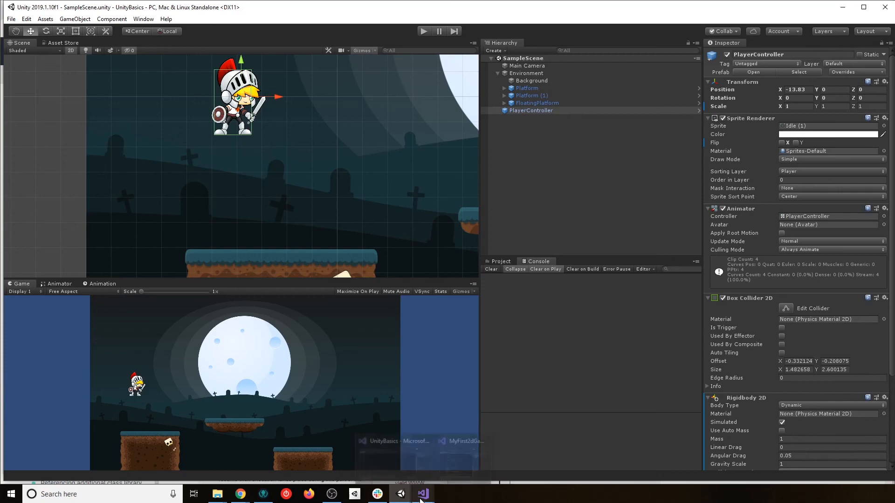
- Switch to GitKraken and stage the Scripts folder and the Scripts.meta file
left_click(262, 493)
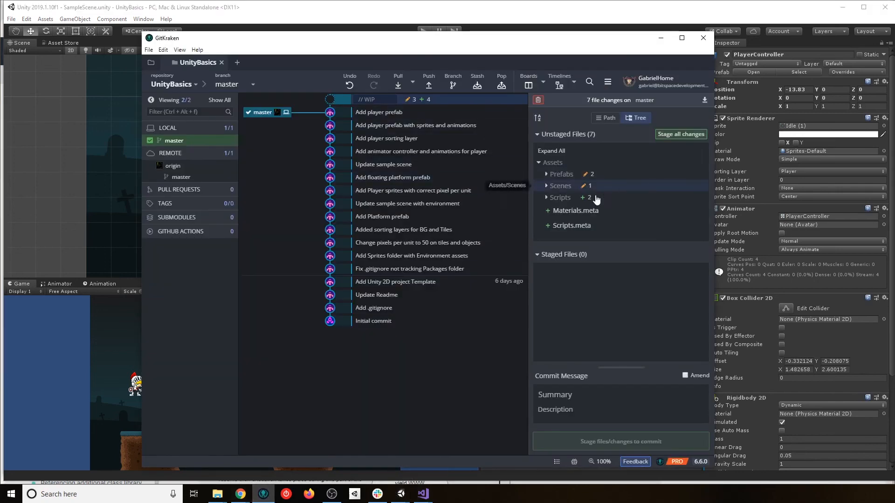
left_click(563, 198)
scroll(607, 205, "down", 1)
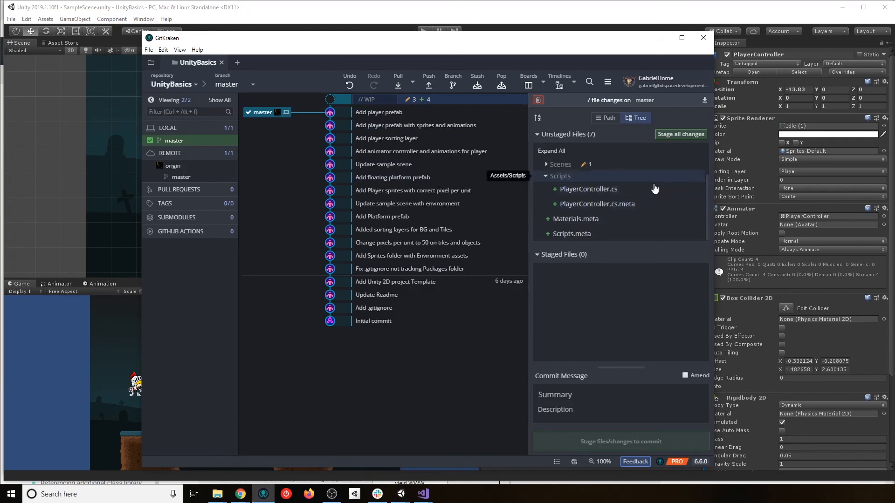
right_click(558, 177)
left_click(567, 181)
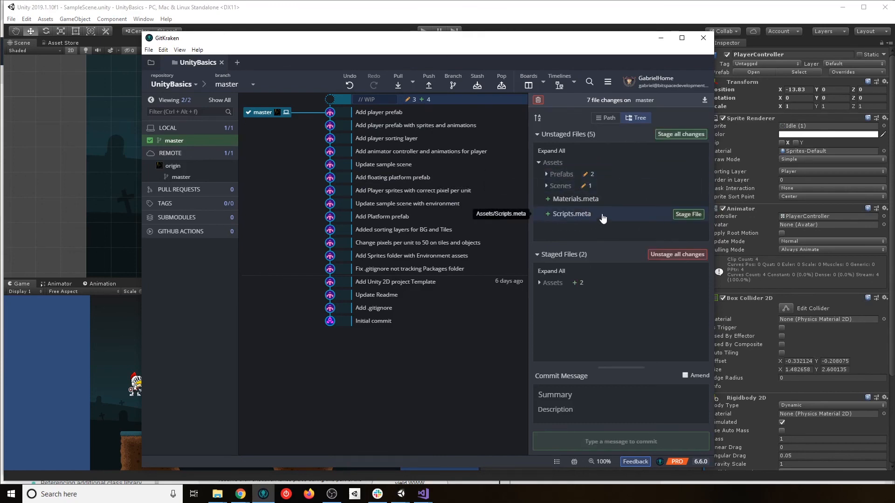
left_click(685, 216)
- Commit the staged script files with the message "Add Player Controller with basic movement"
left_click(575, 395)
type("dd ")
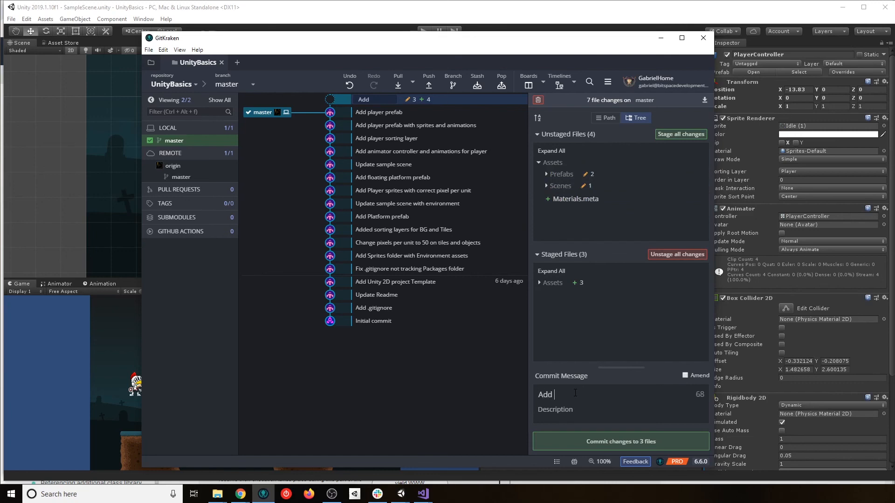
type("Player Contro")
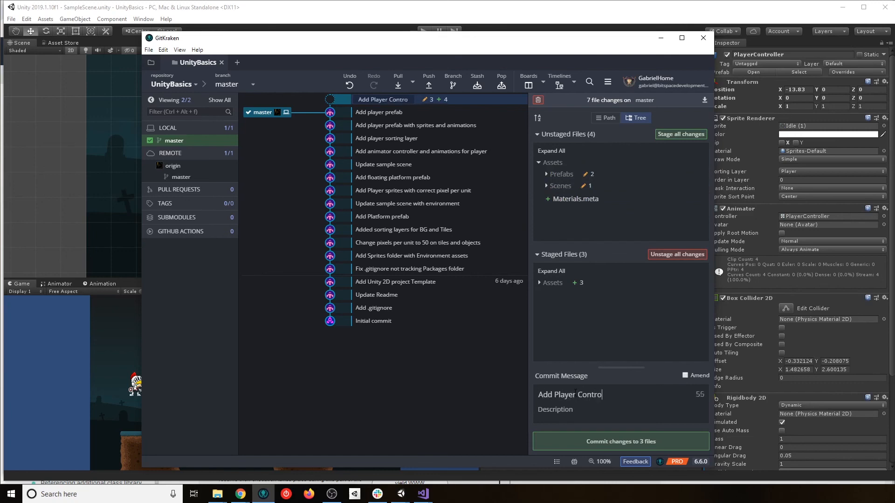
type("ller with bas")
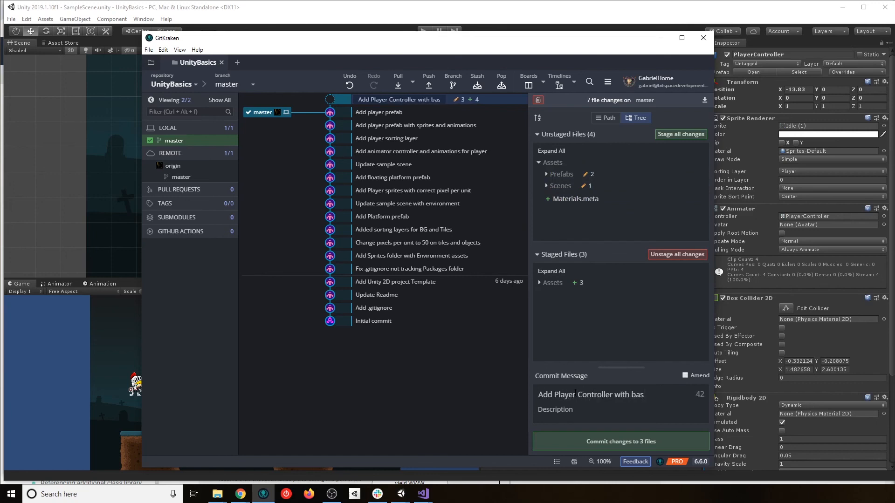
type("ic movement")
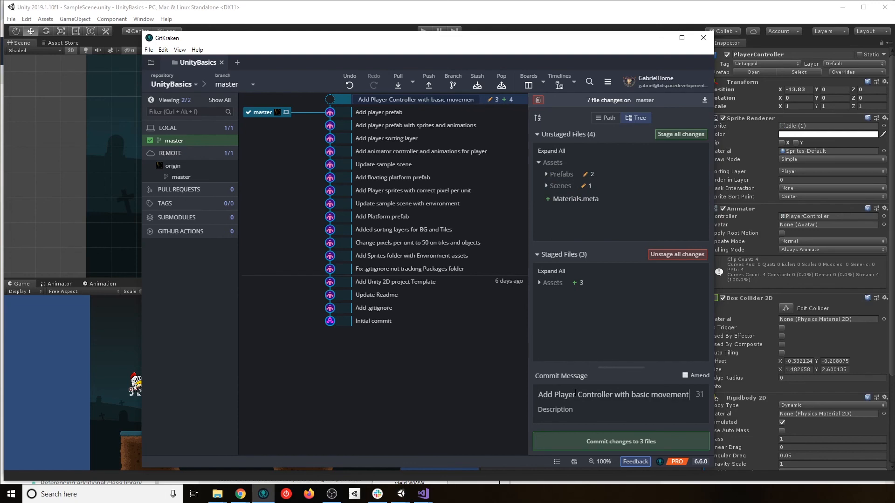
left_click(625, 441)
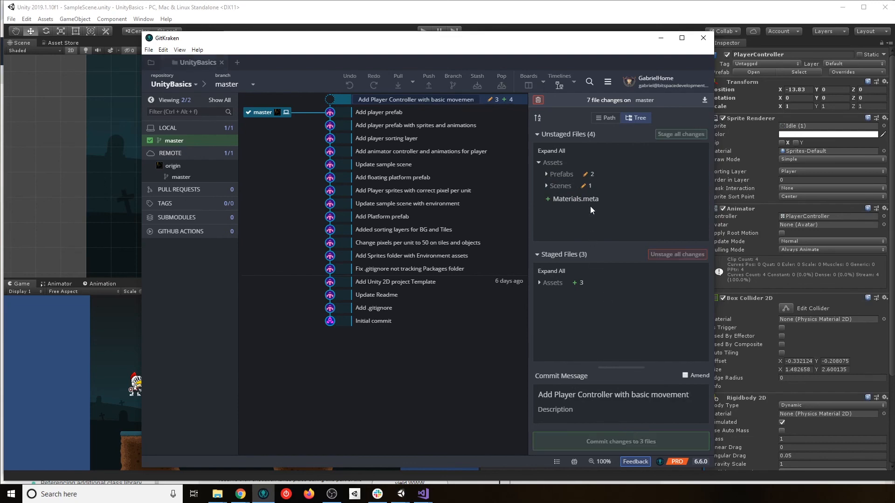
- Stage FloatingPlatform.prefab and commit it with the message "Add collider to floating platform"
left_click(559, 175)
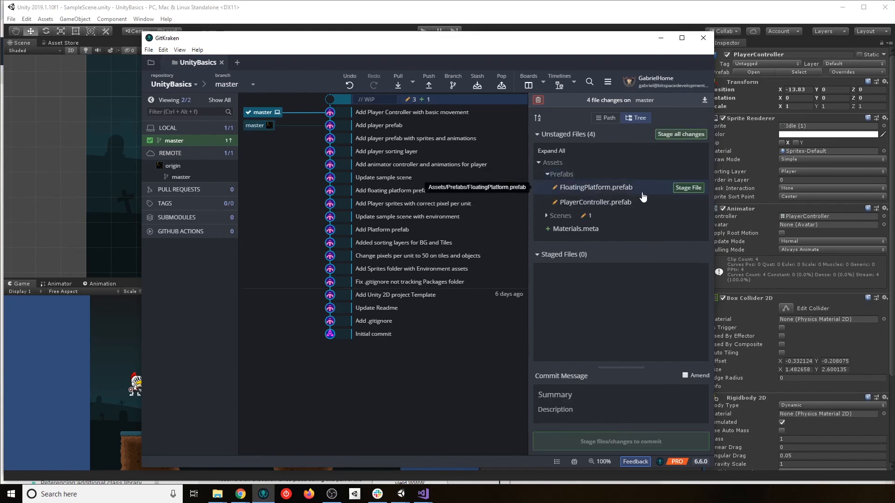
left_click(688, 188)
left_click(559, 395)
type("A")
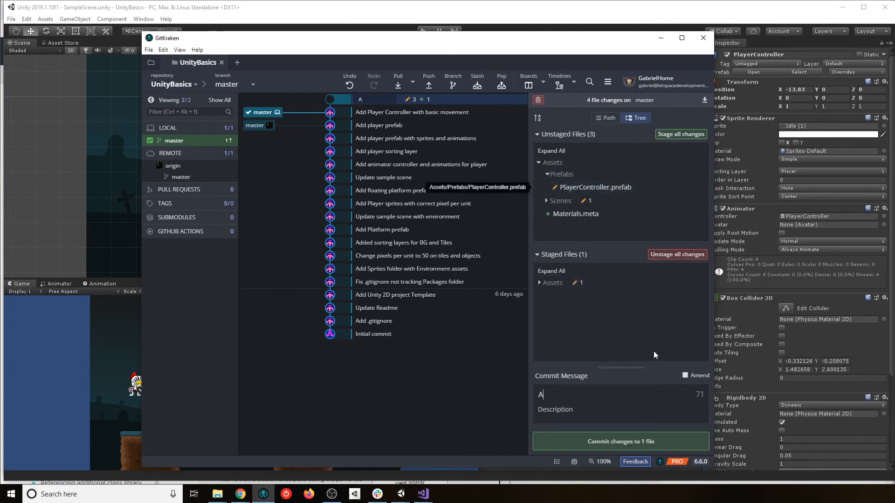
type("dd collide")
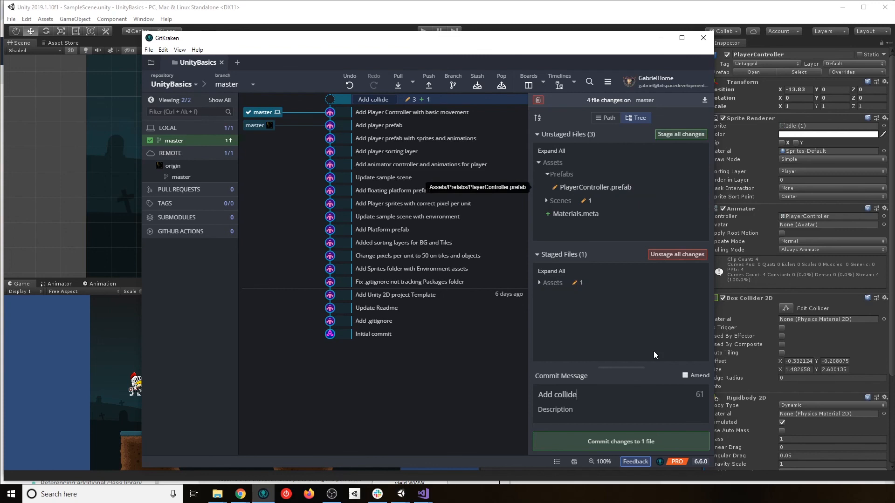
type("r to floating platform")
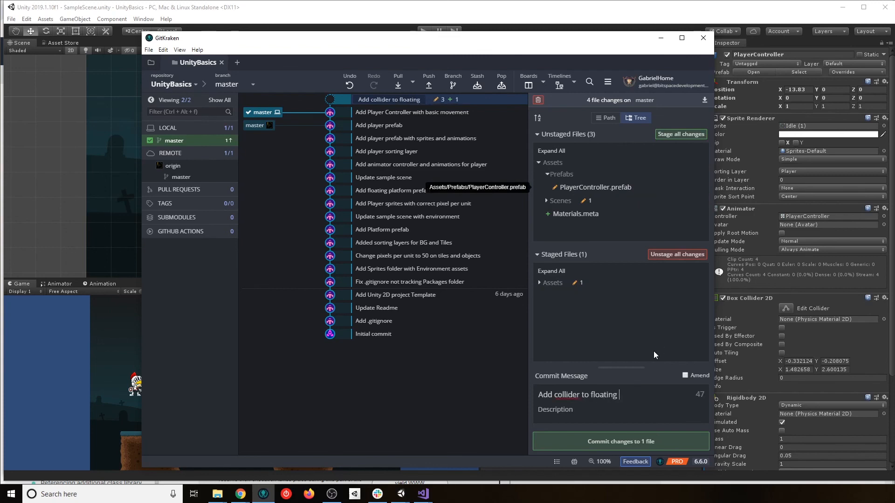
left_click(606, 441)
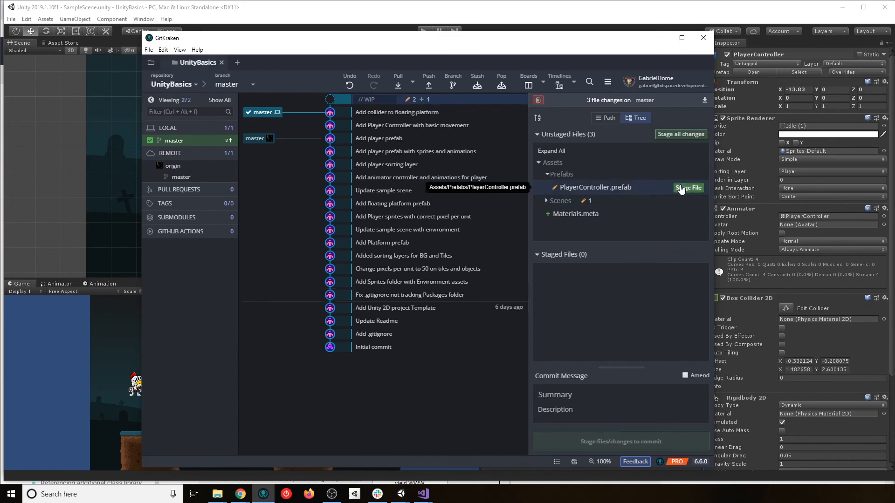
- Stage PlayerController.prefab and commit it with the message "Add playercontroller to player prefab"
left_click(689, 188)
left_click(586, 398)
type("Add player")
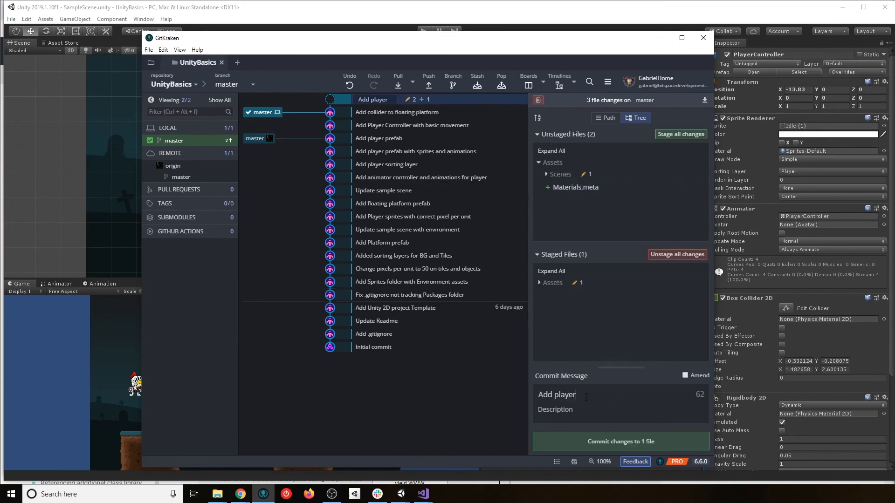
type("controller to player prefab")
left_click(620, 442)
- Stage and commit SampleScene.unity with the message "Add player rigidbody", and push master to origin
left_click(558, 175)
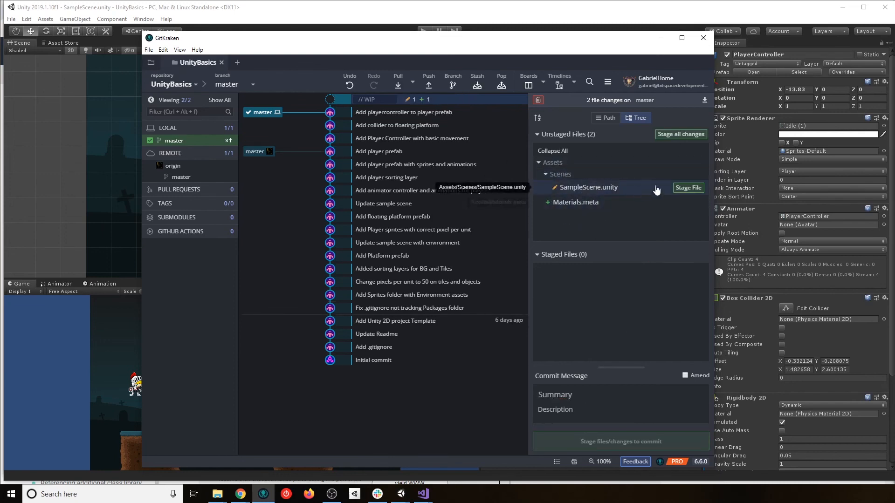
left_click(690, 187)
left_click(562, 396)
type("Add player")
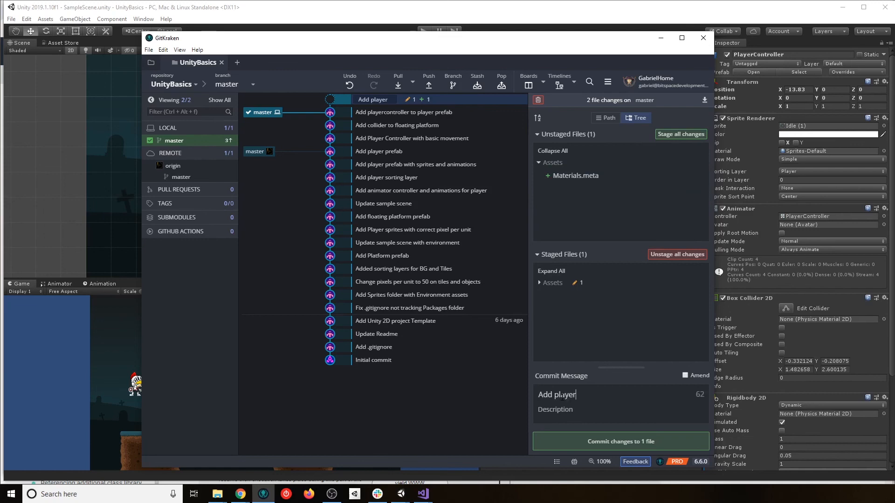
type(" rigidbody")
left_click(624, 441)
left_click(429, 85)
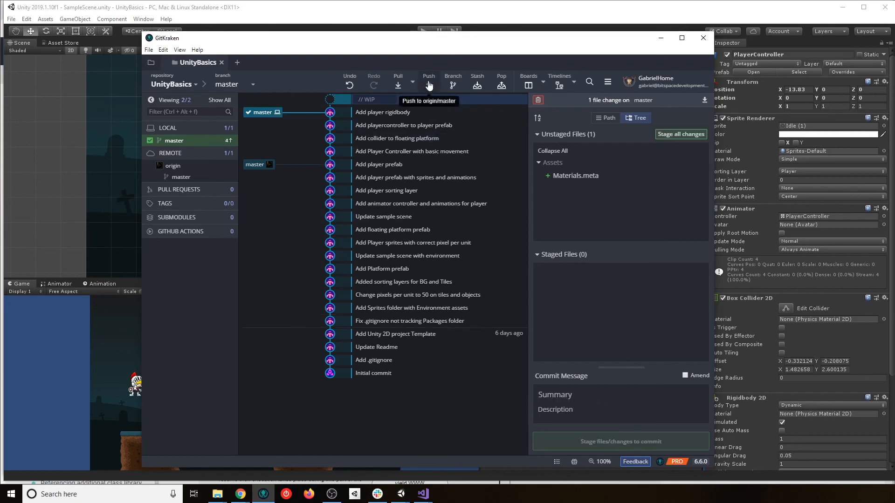
- Switch to Visual Studio, add an UpdateAnimator(); call below UpdateControls(); in Update(), and save the script
left_click(114, 8)
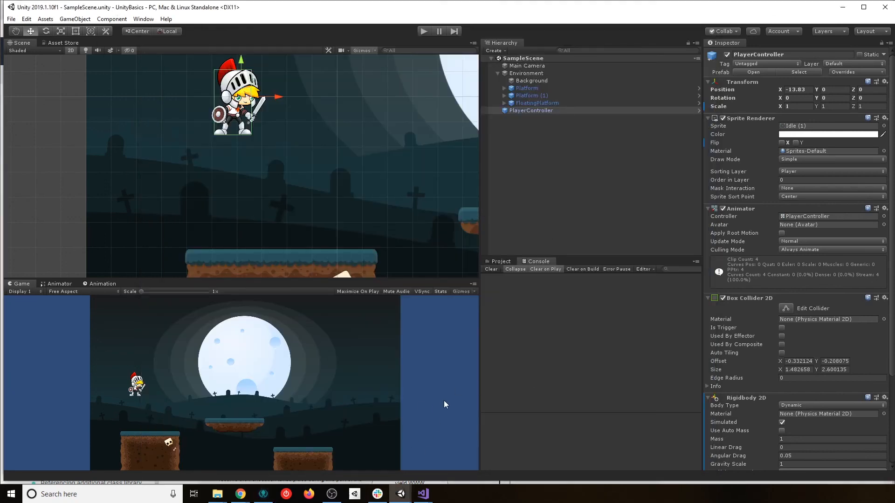
mouse_move(423, 495)
left_click(390, 460)
scroll(134, 174, "down", 2)
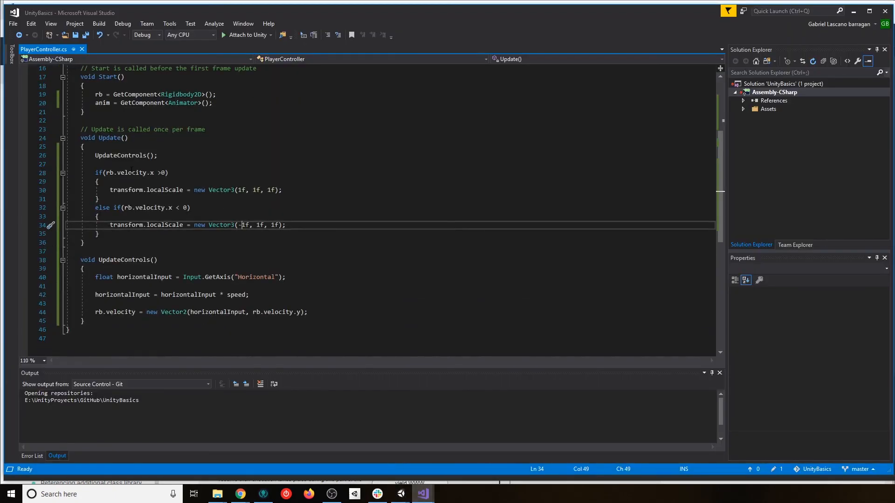
left_click(167, 157)
key("Return")
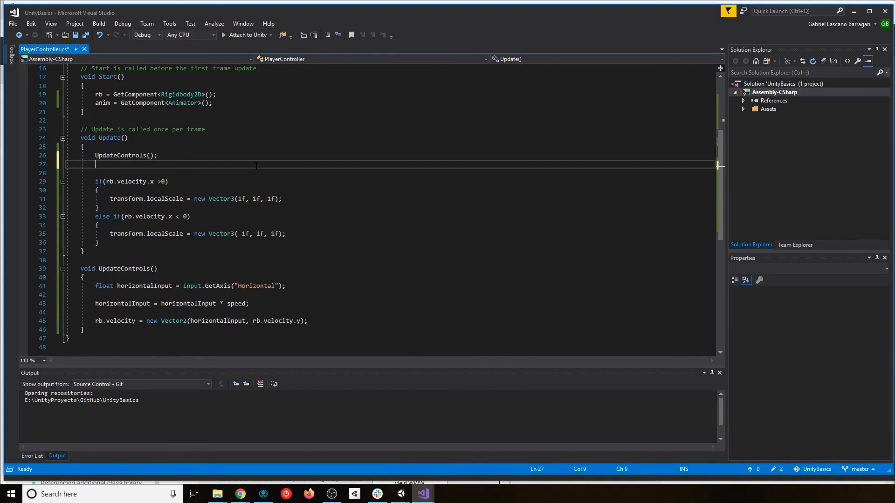
type("Upd")
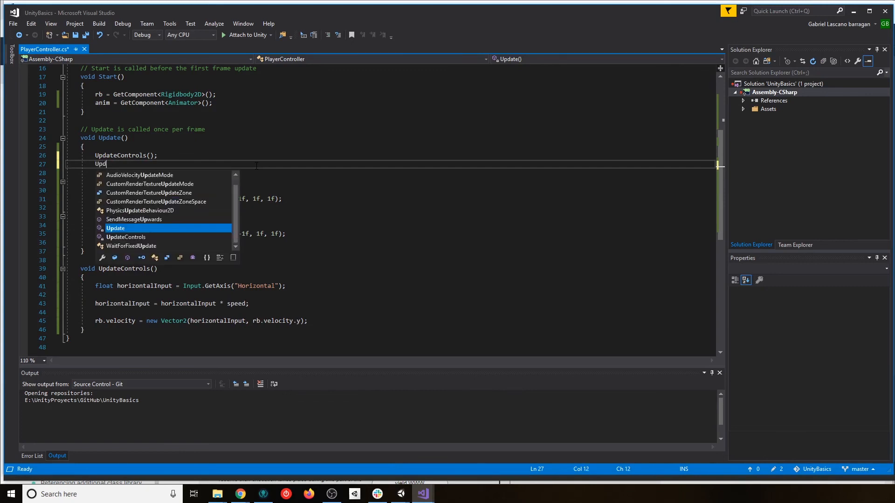
type("ateAnimator")
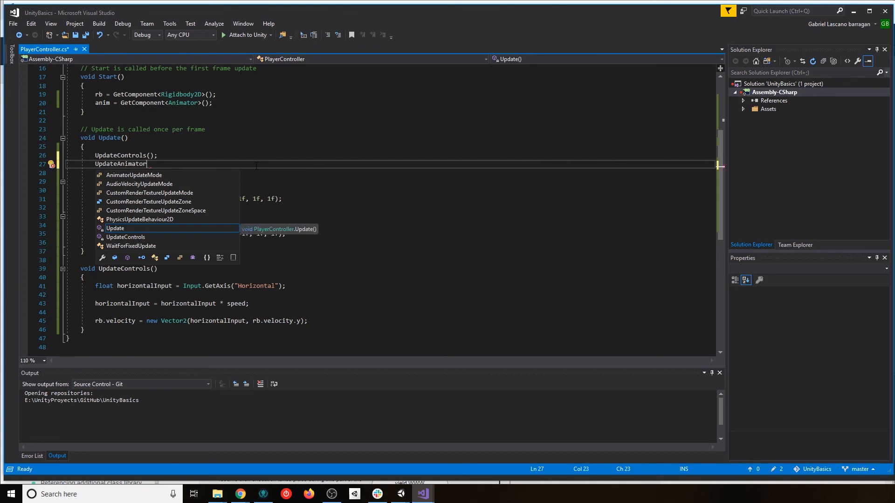
type("();")
key("ctrl+s")
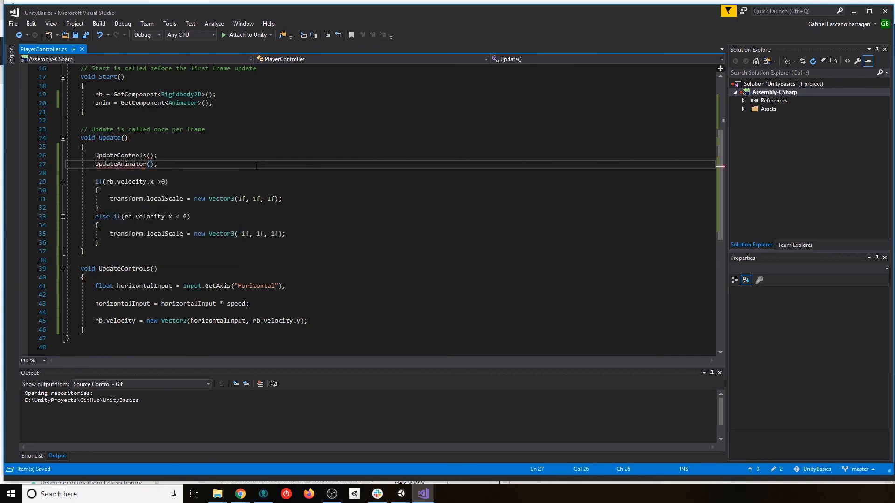
- Generate the missing UpdateAnimator method from its call and remove the private modifier from its declaration
mouse_move(128, 164)
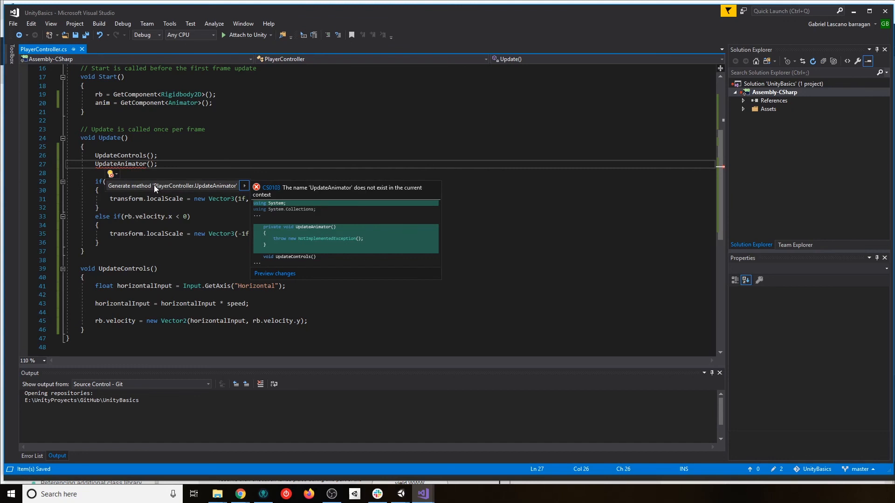
left_click(208, 186)
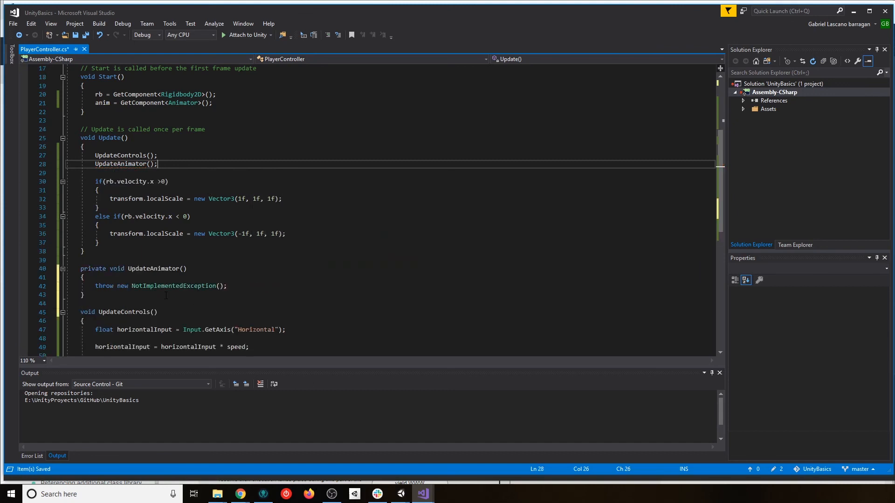
double_click(93, 269)
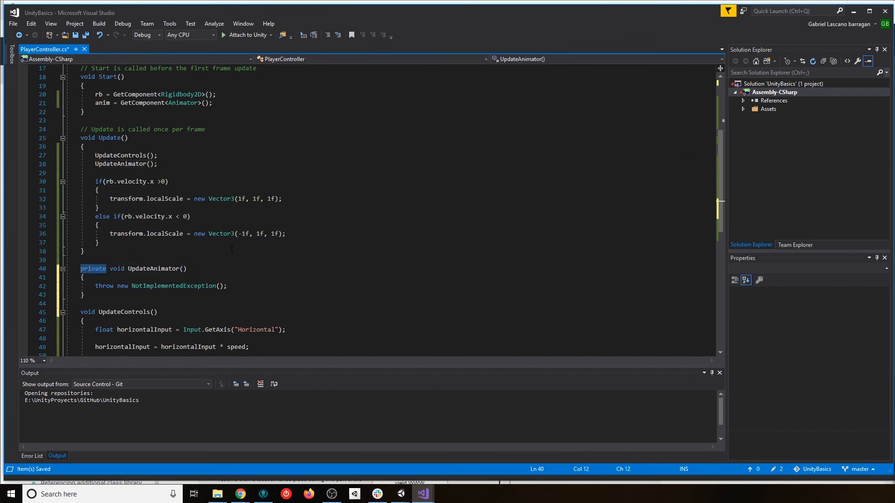
key("Delete")
key("Delete")
key("ctrl+s")
- Delete the throw new NotImplementedException(); statement from the body of UpdateAnimator()
key("Down")
key("Down")
key("End")
key("shift+Home")
key("Delete")
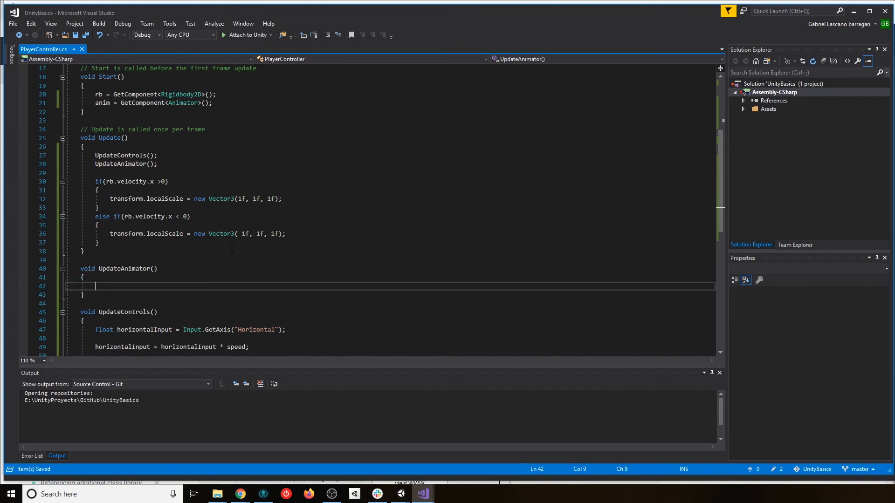
key("Up")
key("Up")
key("Up")
key("Up")
key("Up")
key("Up")
key("Up")
key("Up")
key("Up")
key("Up")
key("Up")
key("Up")
key("Up")
key("Up")
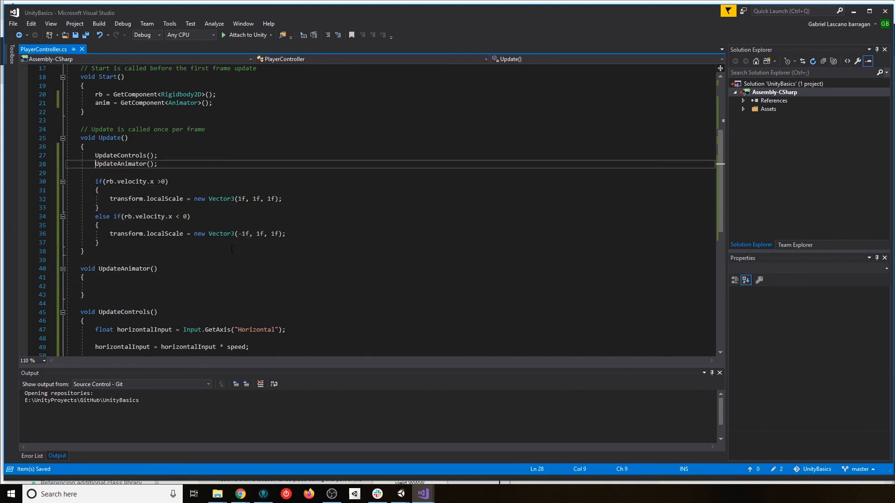
key("Down")
key("Down")
key("Down")
key("Down")
key("Down")
key("Down")
key("Down")
key("Down")
key("Down")
key("Down")
key("Down")
key("Down")
key("Down")
key("Down")
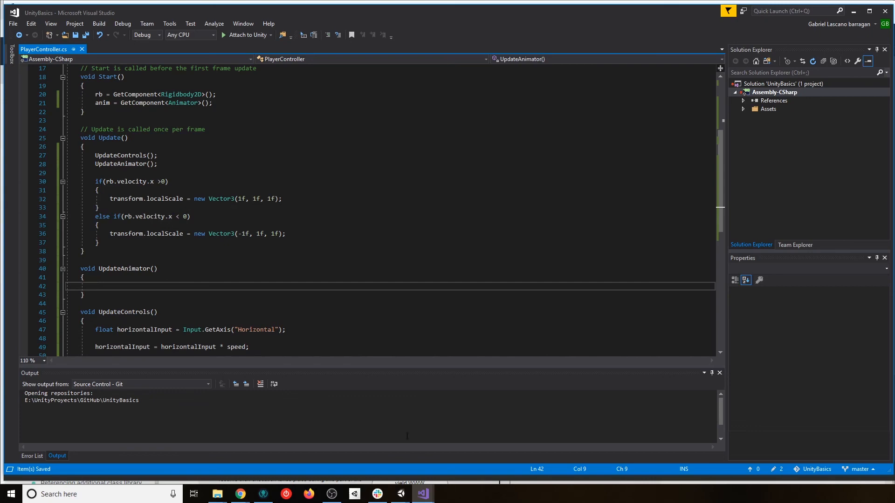
- Switch to Unity and add a float parameter named Speed to the PlayerController animator
mouse_move(401, 495)
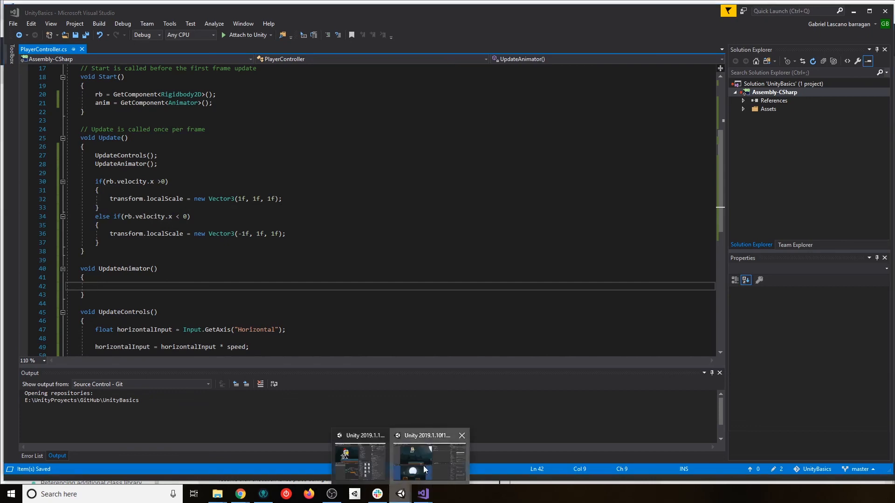
left_click(425, 470)
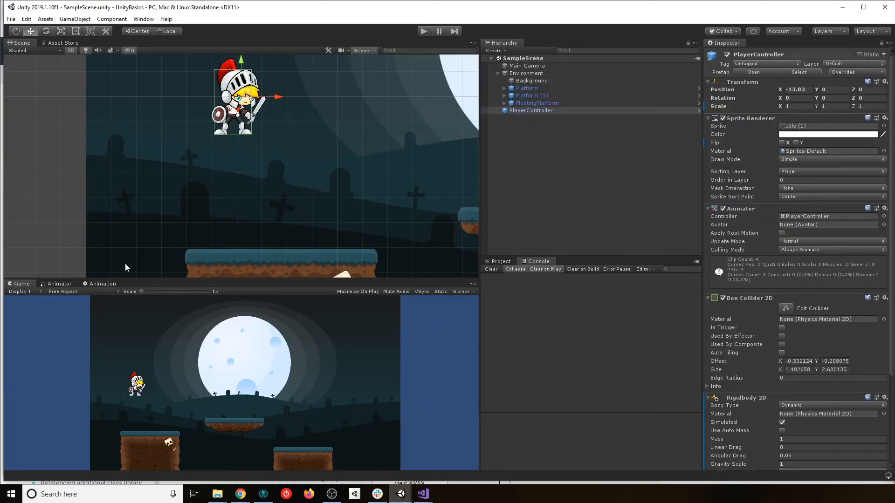
left_click(62, 284)
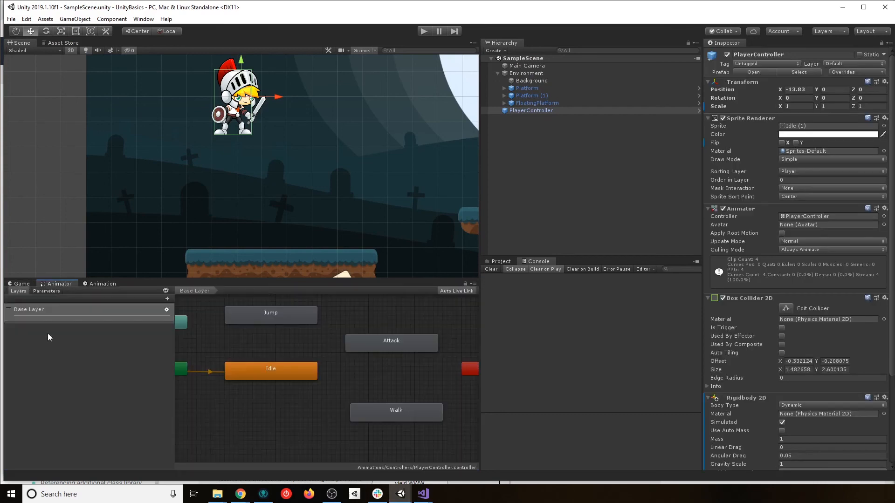
left_click(48, 291)
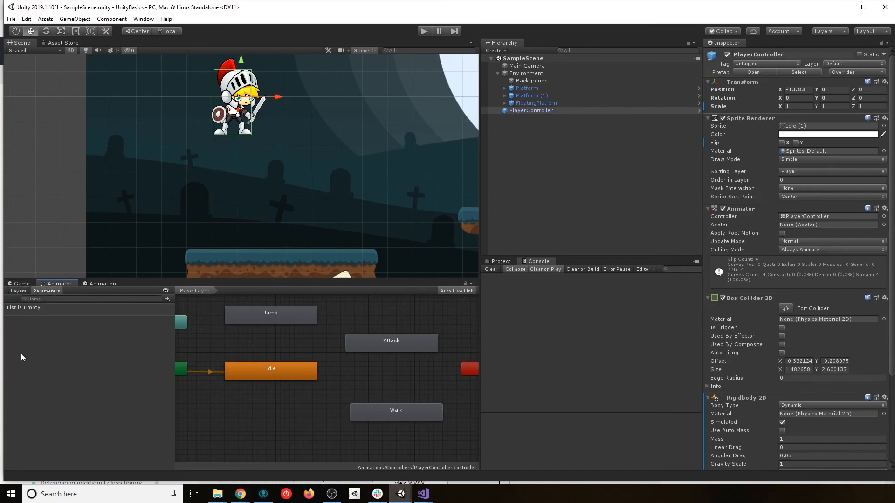
left_click(167, 300)
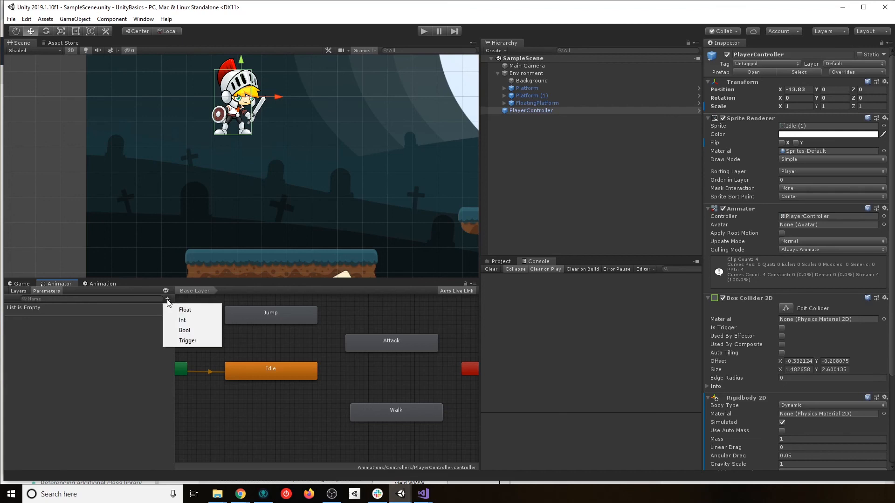
left_click(185, 310)
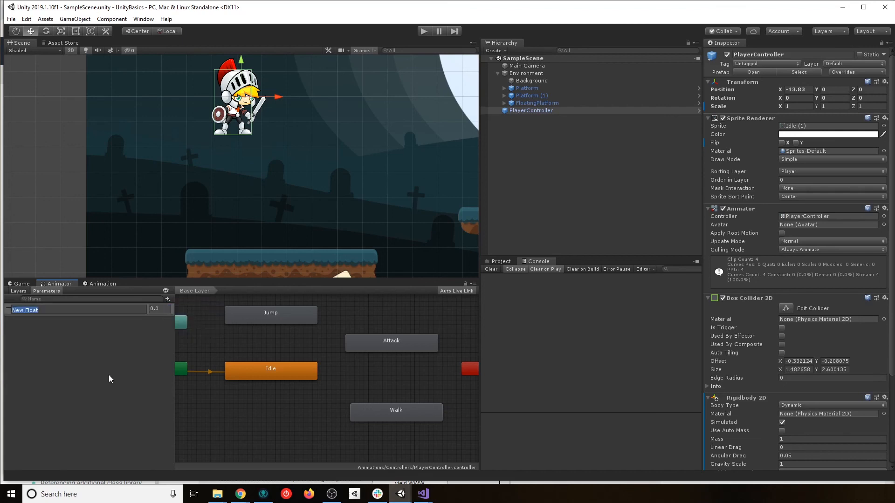
type("Speed")
key("Return")
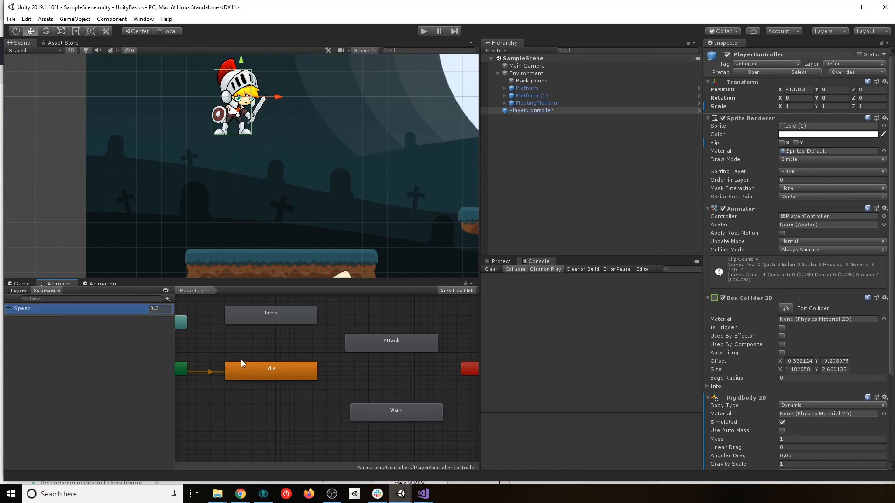
- Make a transition from the Idle state to Walk with the condition Speed Greater 0
left_click(295, 372)
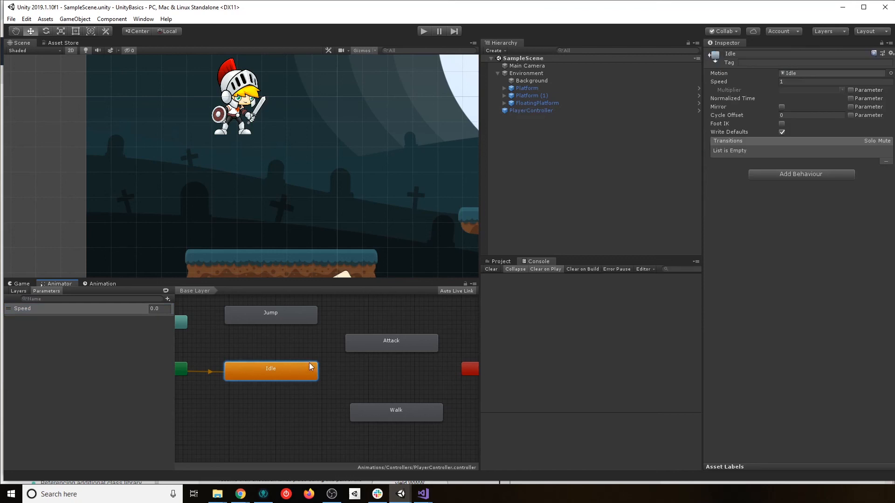
right_click(297, 372)
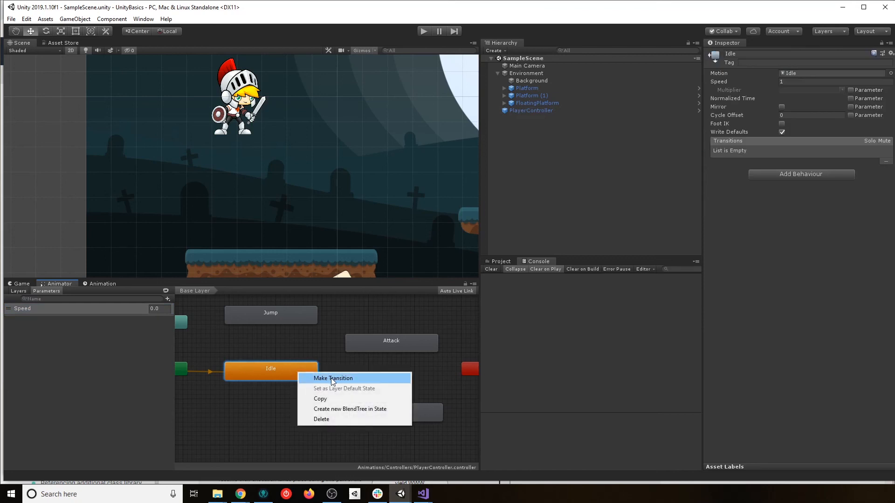
left_click(331, 379)
left_click(368, 416)
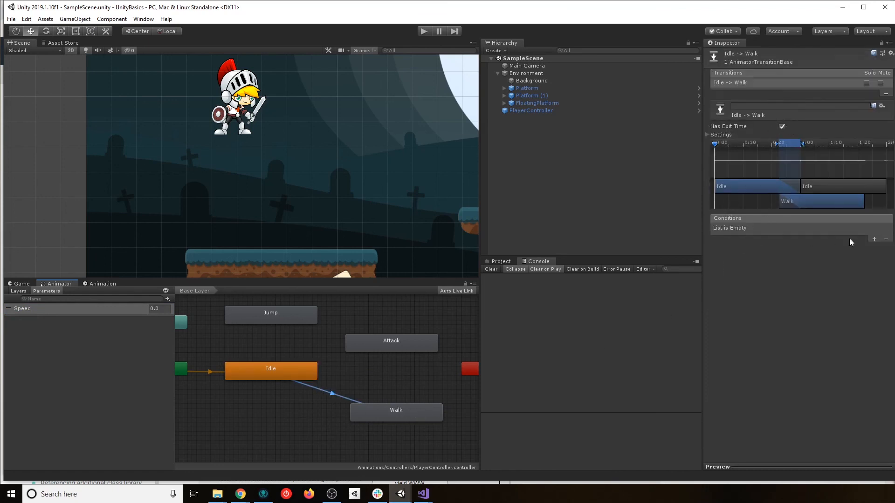
left_click(874, 239)
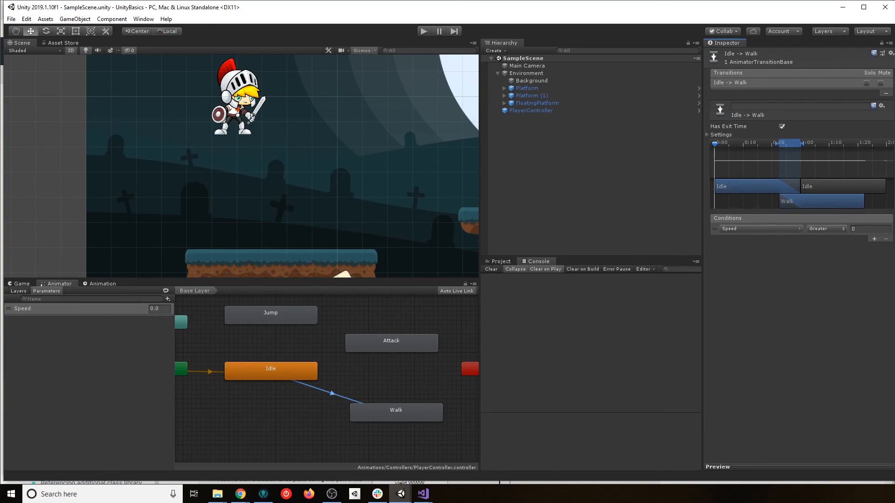
- Run the game, watch the Idle state and Speed parameter in the Animator, and stop playing
key("alt+Tab")
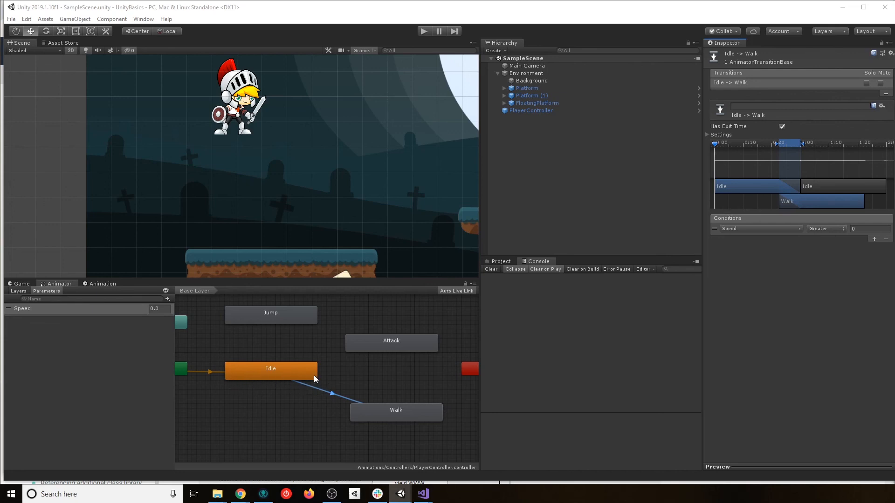
left_click(425, 32)
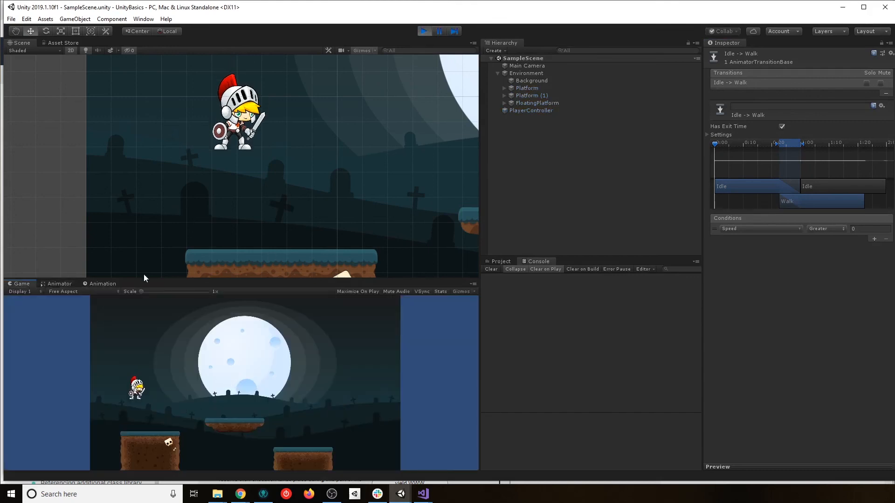
left_click(58, 284)
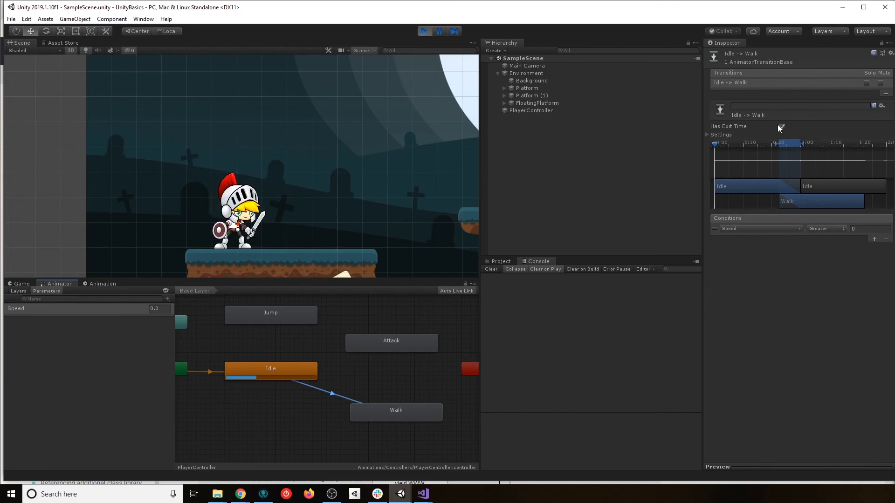
left_click(424, 31)
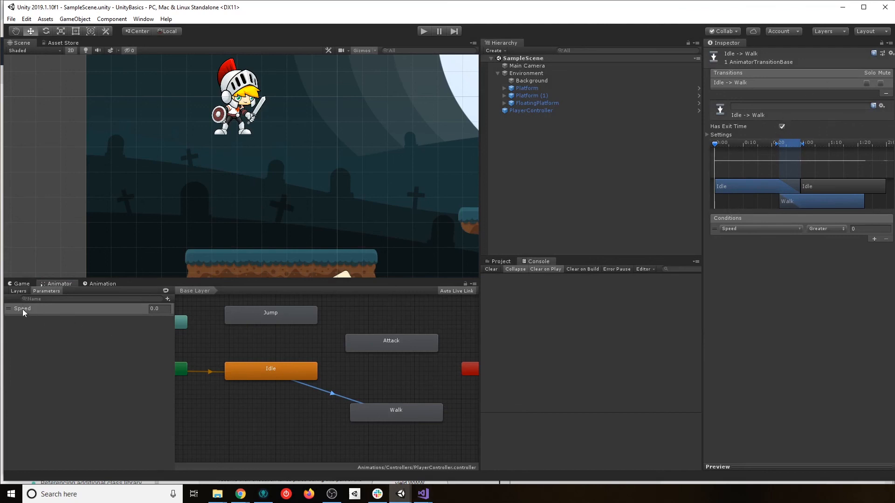
- Switch to Visual Studio and write anim.SetFloat("Speed",rb.velocity.x); in the body of UpdateAnimator()
mouse_move(423, 495)
left_click(387, 457)
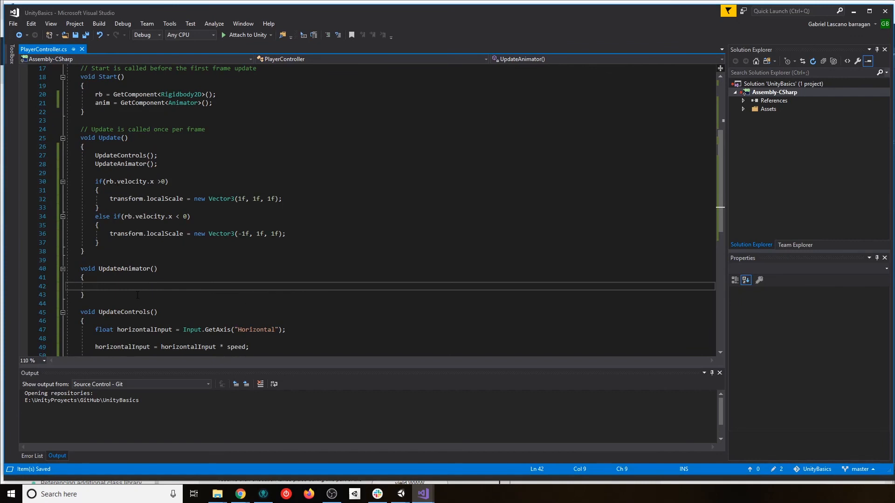
type("anim")
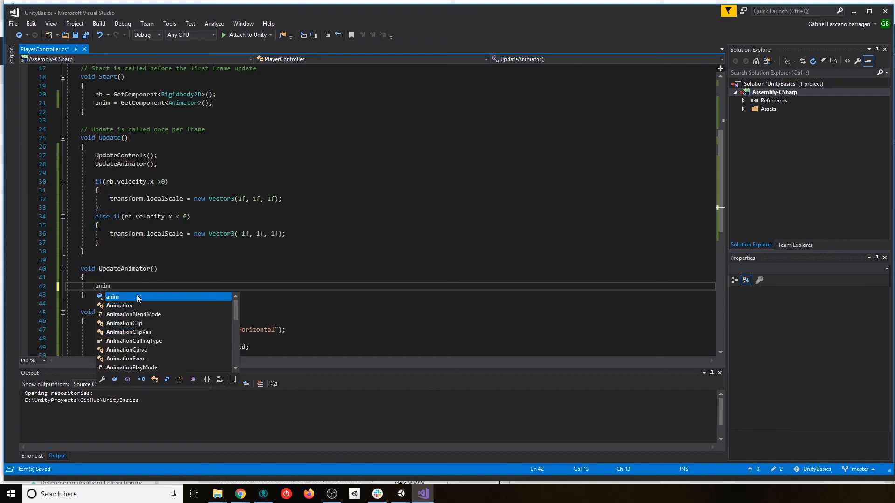
key("Escape")
type(".")
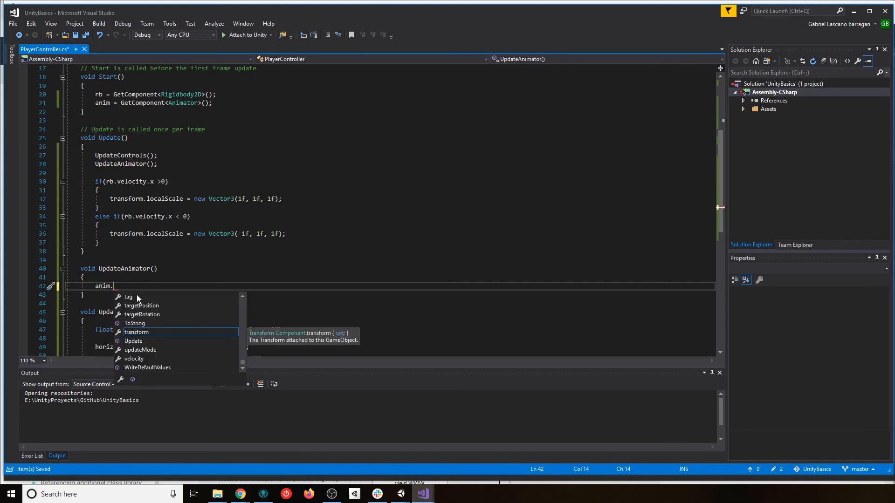
type("setflo")
key("Tab")
type("(")
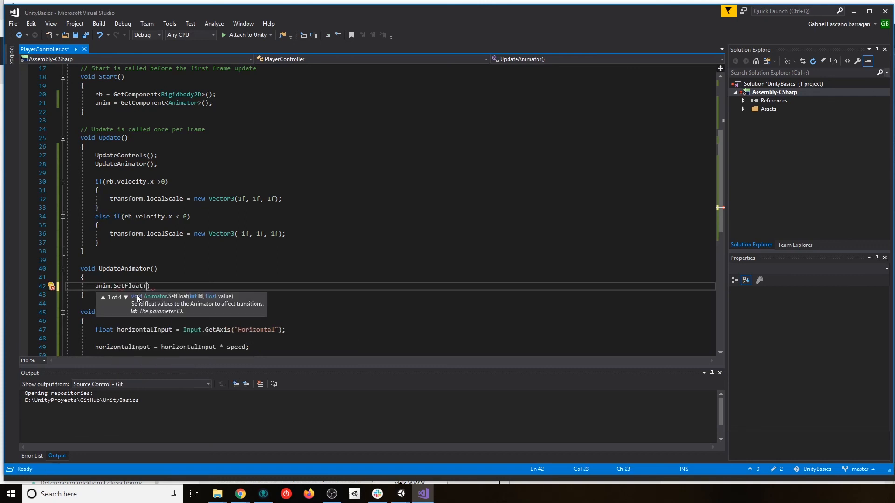
type("\"")
type("Speed\"")
type(",")
type("rb")
type(".velocity")
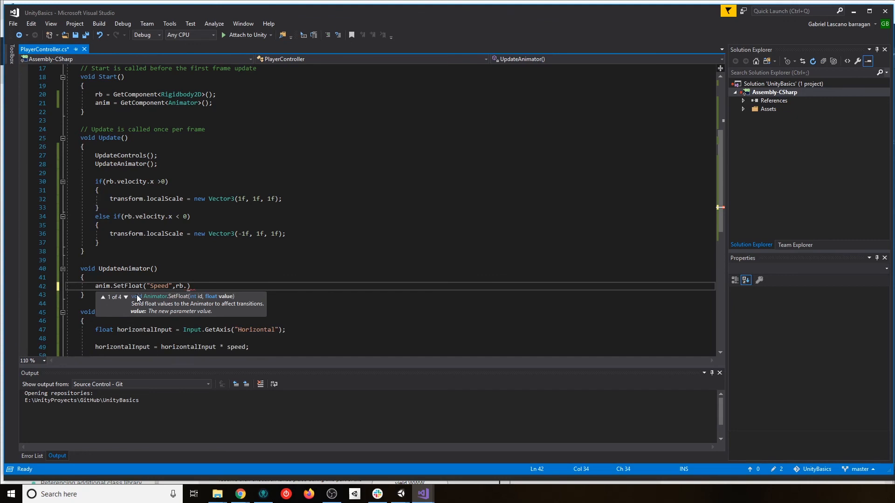
type(".x")
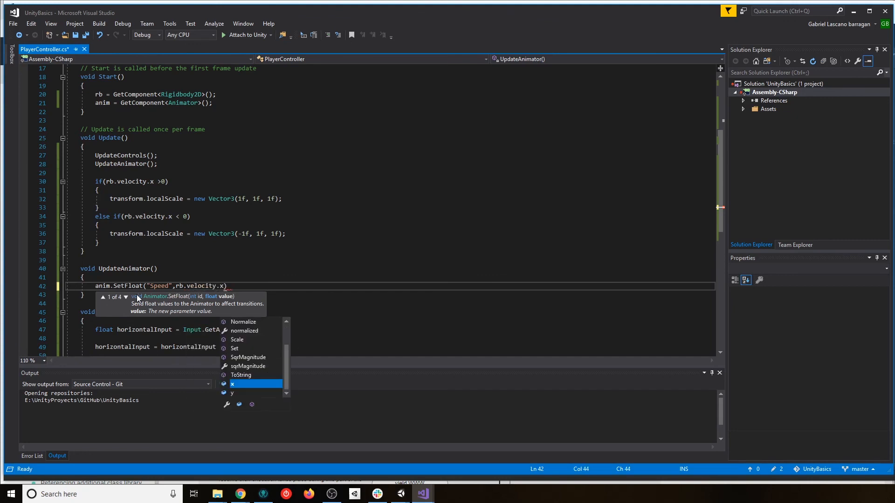
key("Left")
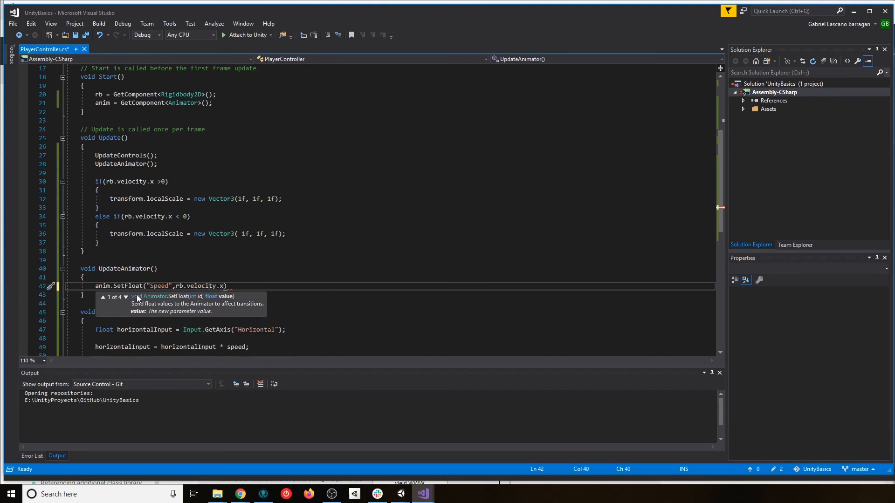
key("End")
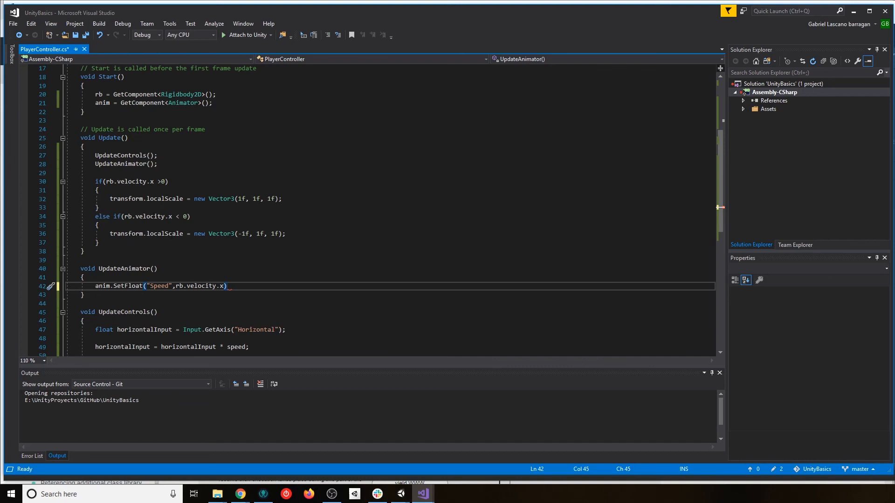
left_click(225, 286)
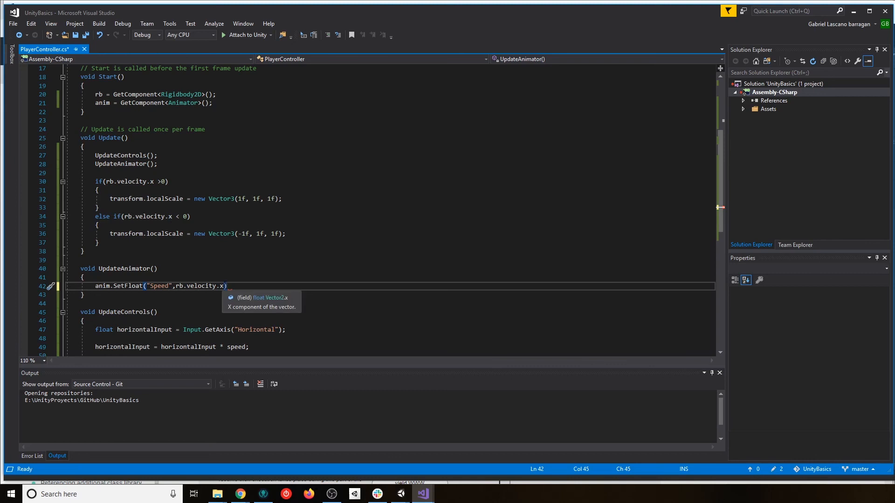
key("End")
type(";")
- Wrap rb.velocity.x in Mathf.Abs() inside the SetFloat call and save the script
key("Left")
key("Left")
key("Left")
key("Left")
key("Left")
key("Left")
key("Left")
key("Left")
key("Left")
key("Left")
key("Left")
key("Left")
key("Left")
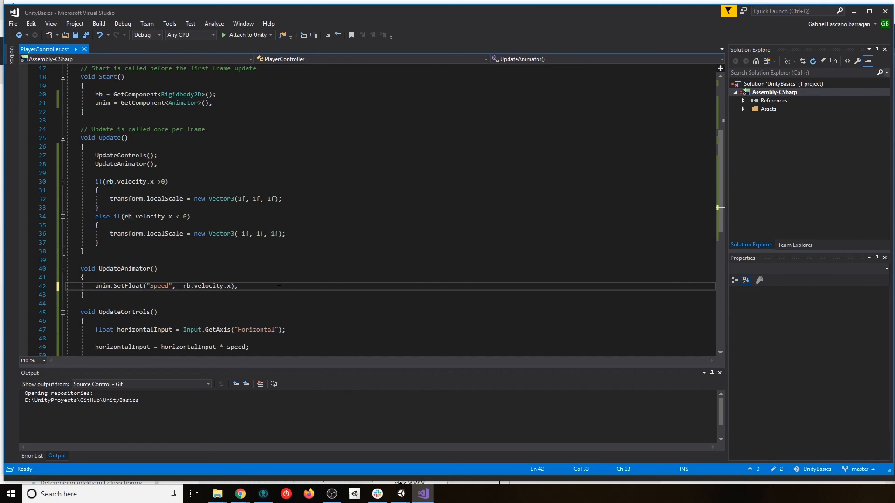
type("Math")
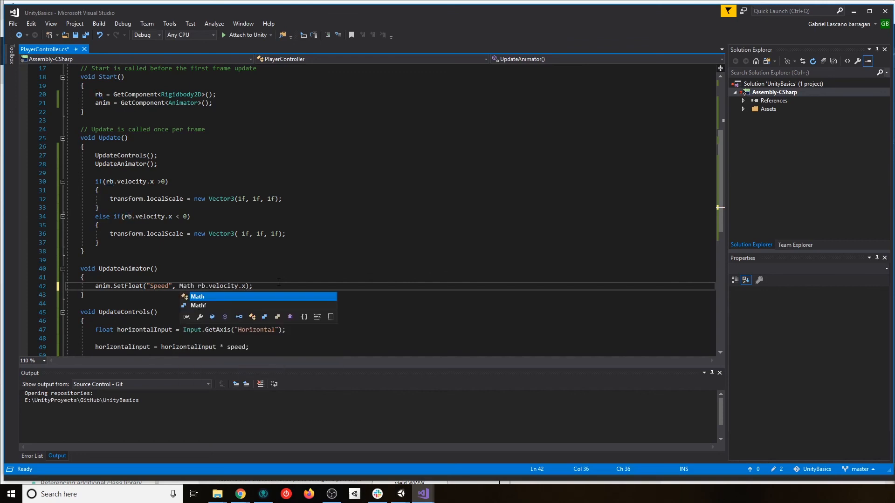
type("f")
key("Escape")
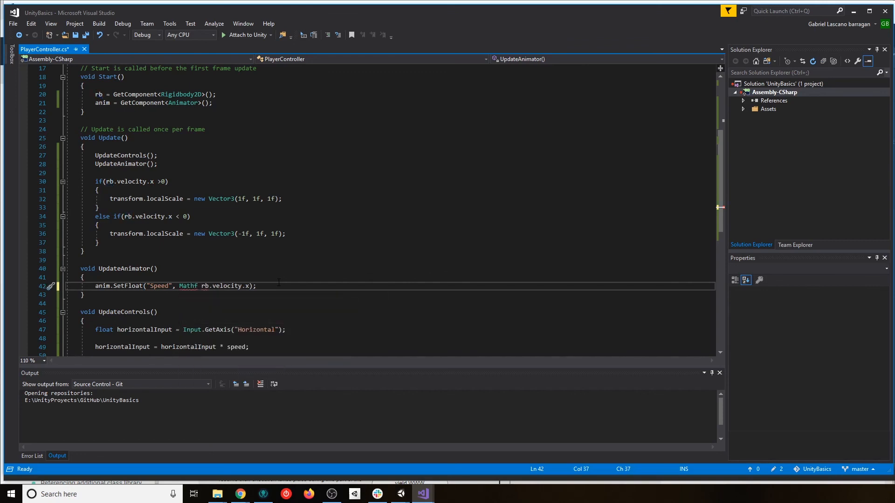
type(".")
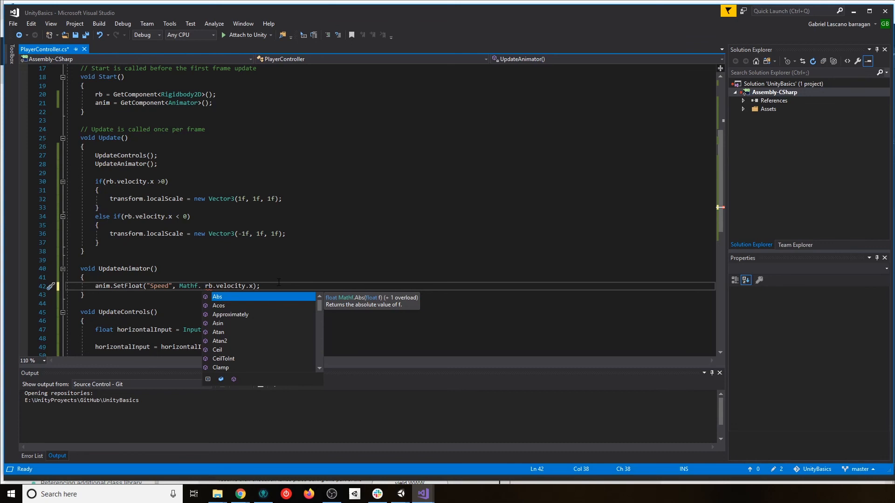
key("Tab")
type("(")
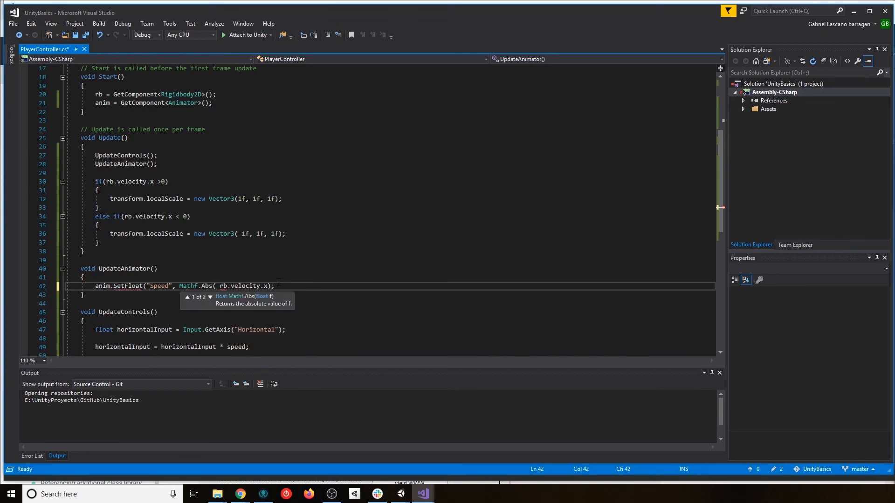
key("Delete")
key("End")
key("Left")
key("Left")
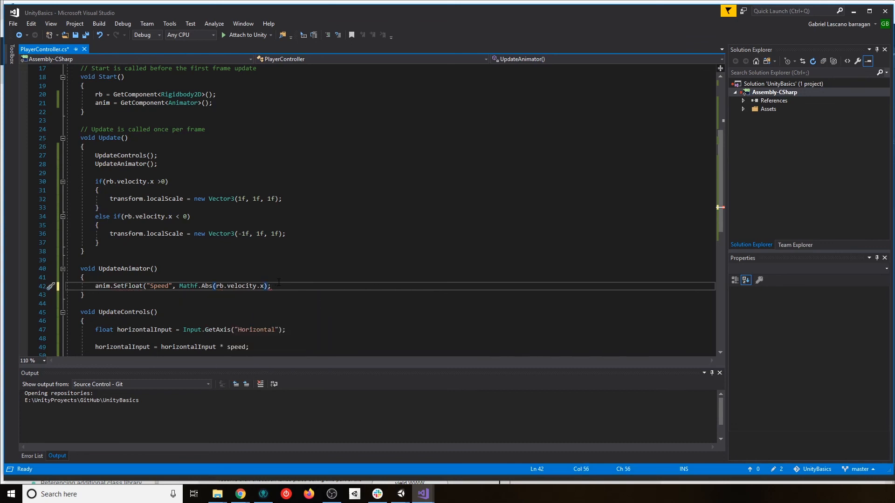
type(")")
key("ctrl+s")
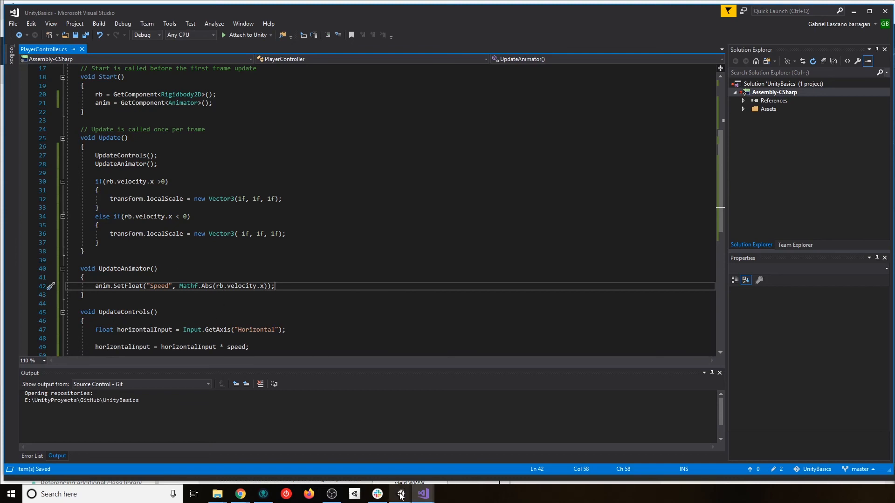
- Switch to Unity, run the game, and dock the Animator view beside the Scene and Asset Store views
mouse_move(401, 494)
left_click(425, 455)
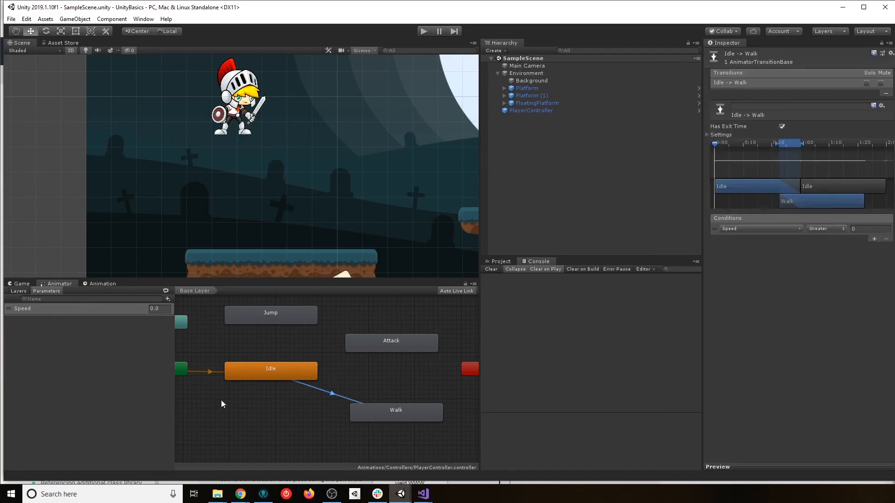
left_click(424, 31)
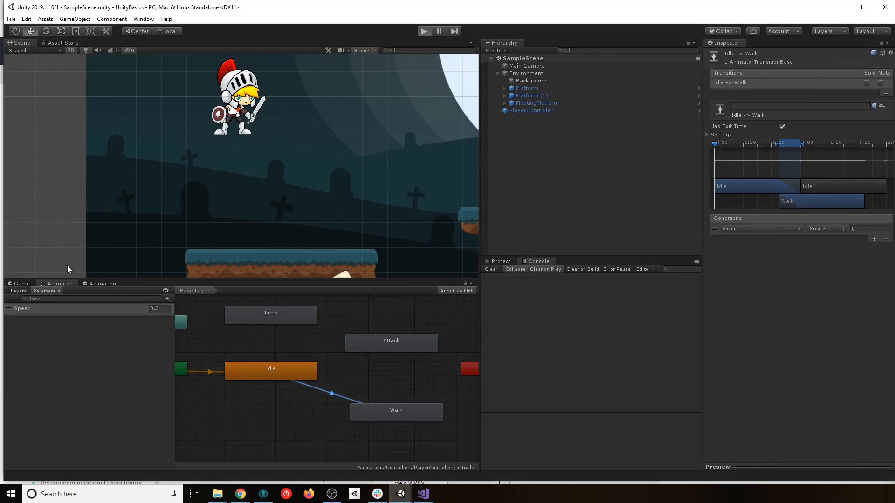
left_click_drag(60, 284, 99, 47)
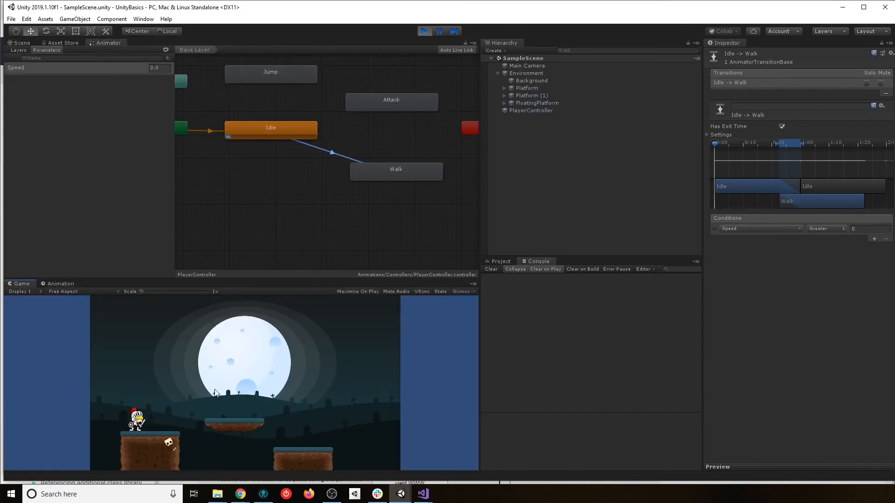
- Walk the knight right and left in the running game to check the Idle to Walk transition
key("d")
key("a")
key("d")
key("a")
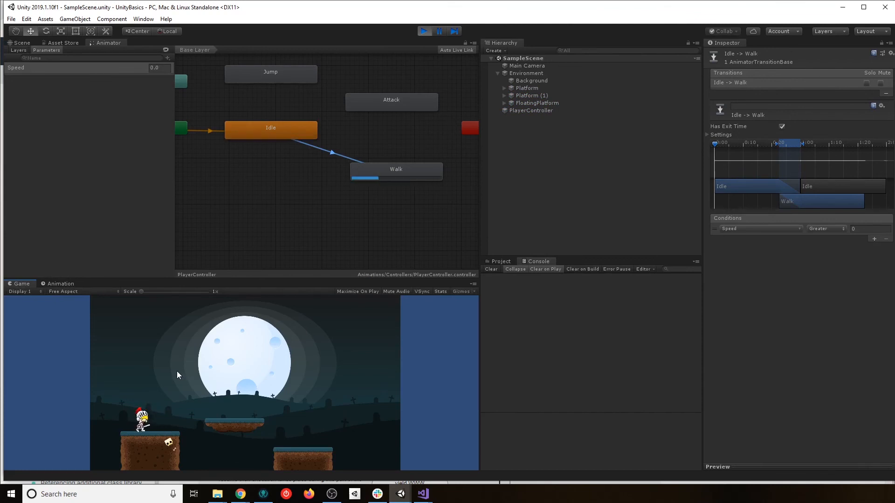
- Walk the knight back and forth once more to watch its animator states, and stop the game
key("d")
key("a")
key("d")
key("a")
left_click(423, 31)
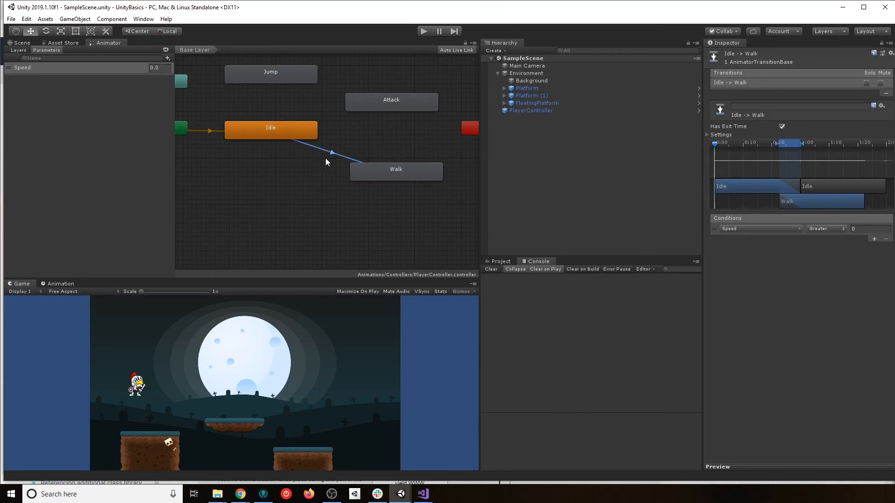
- Disable Has Exit Time on the Idle to Walk transition and add a transition from Walk back to Idle
left_click(782, 127)
left_click(708, 134)
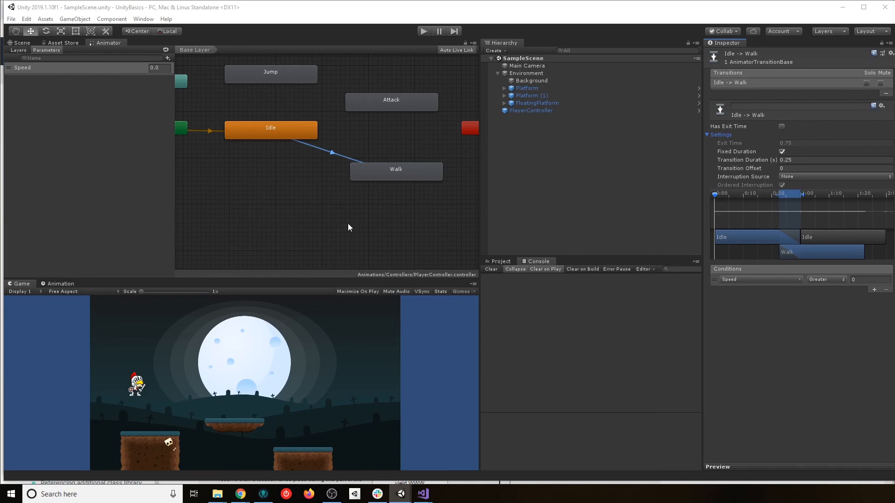
left_click(392, 176)
right_click(392, 176)
left_click(427, 181)
left_click(312, 132)
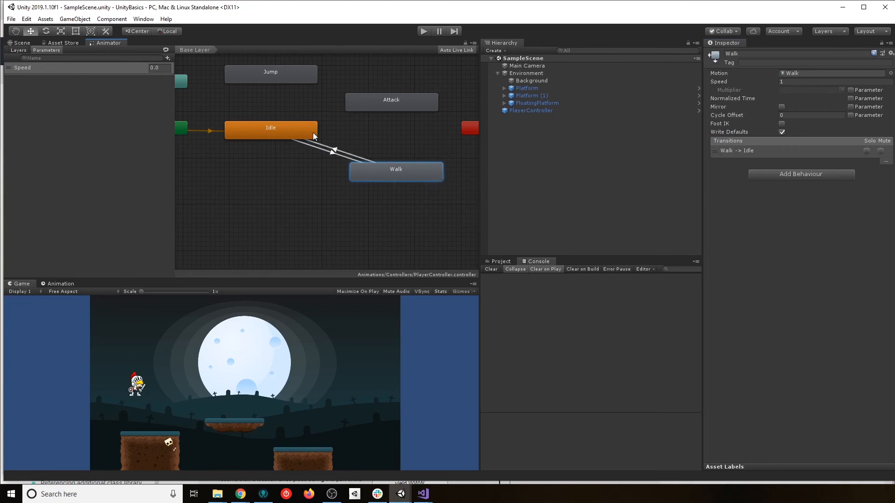
- Give the Walk to Idle transition the condition Speed Less 0.1 and disable its Has Exit Time
left_click(362, 158)
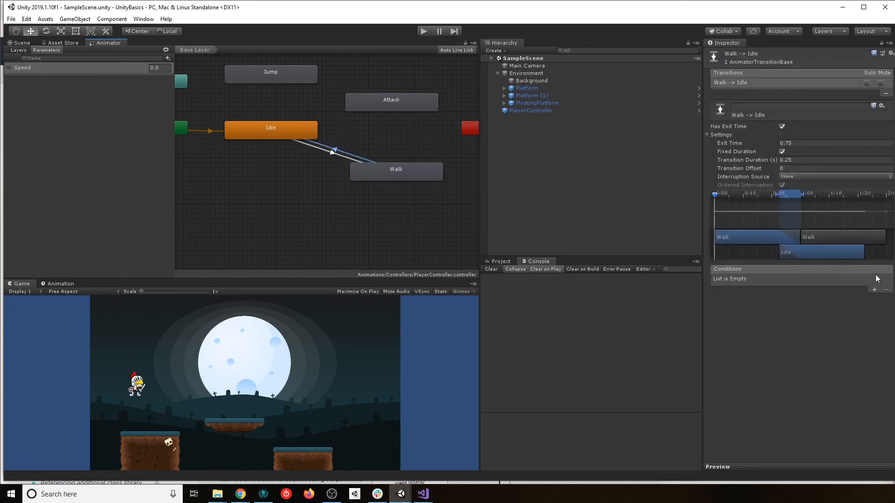
left_click(827, 280)
left_click(843, 304)
left_click(870, 280)
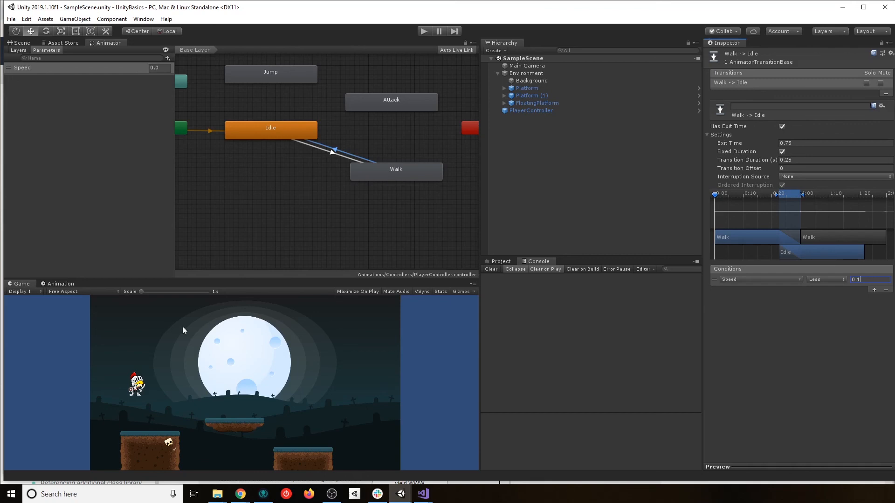
left_click(781, 127)
- Run the game and walk the knight right and left to check both transitions between Idle and Walk
left_click(424, 31)
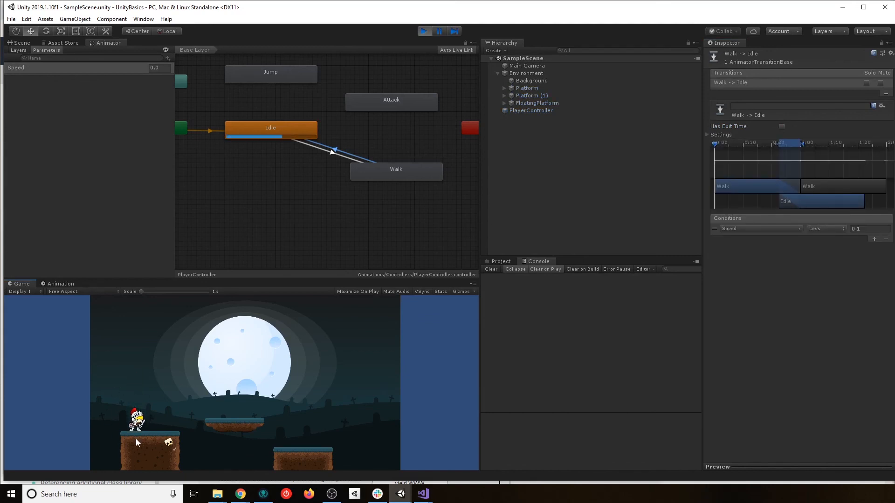
key("Right")
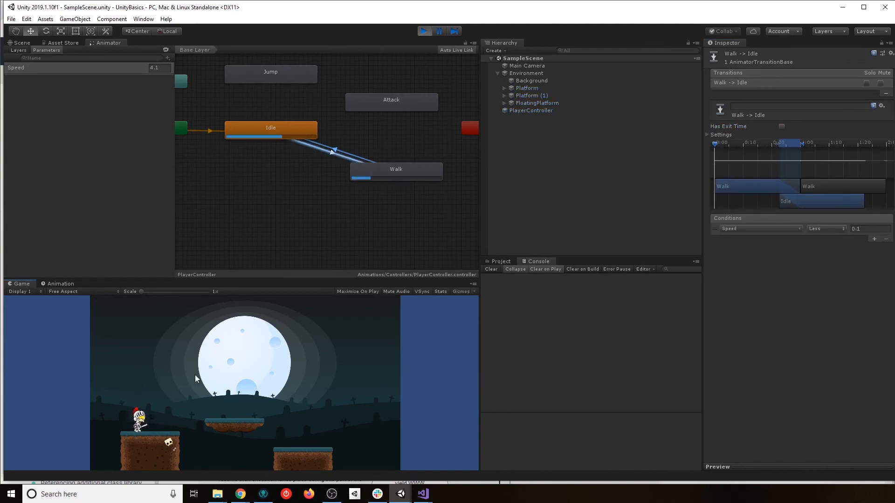
key("Left")
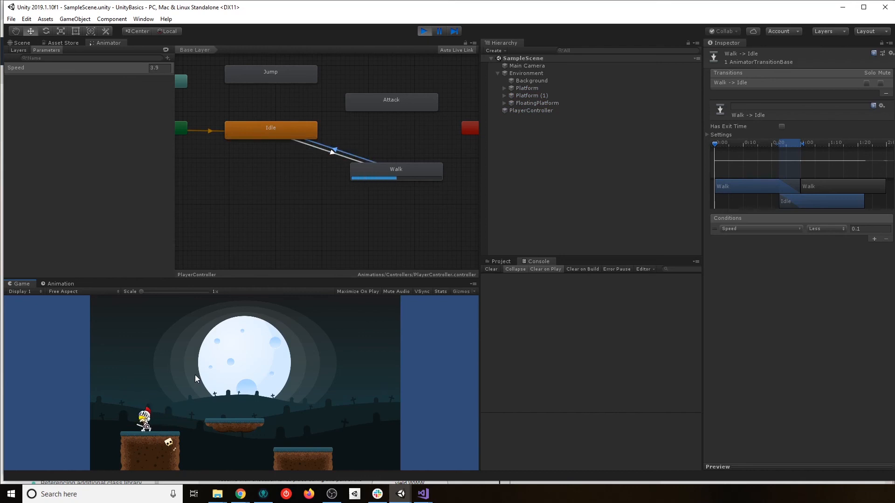
key("Right")
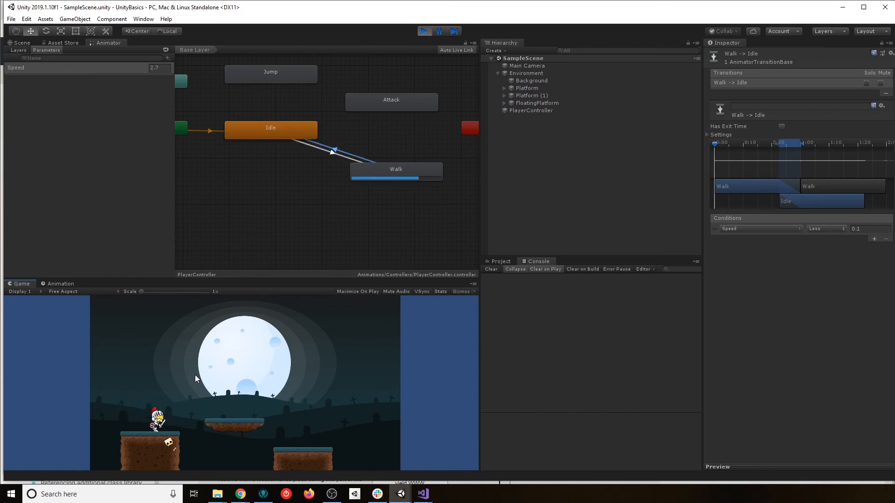
key("Left")
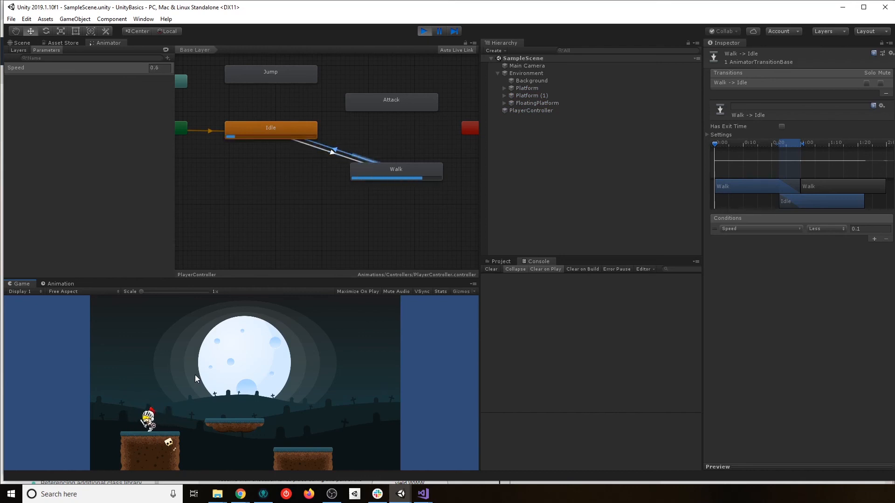
key("Right")
key("Left")
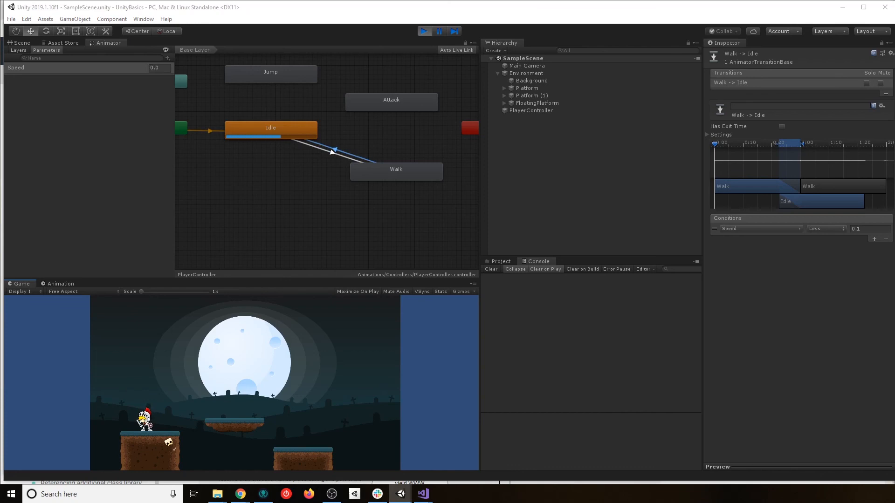
- Set the Transition Duration of the Idle to Walk transition to 0
left_click(316, 150)
left_click(707, 135)
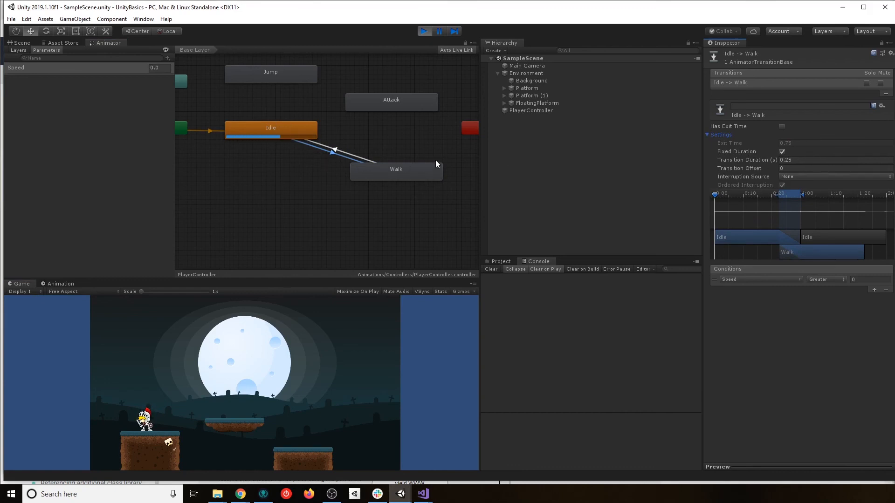
left_click(808, 160)
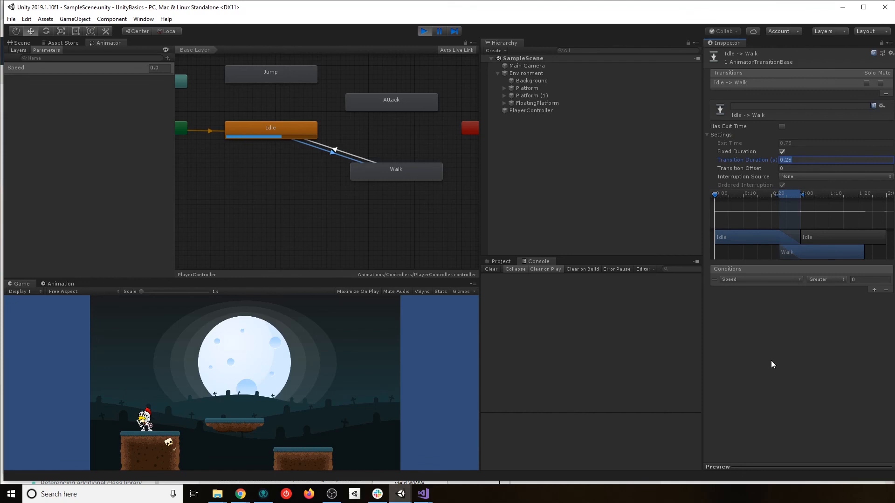
type("0")
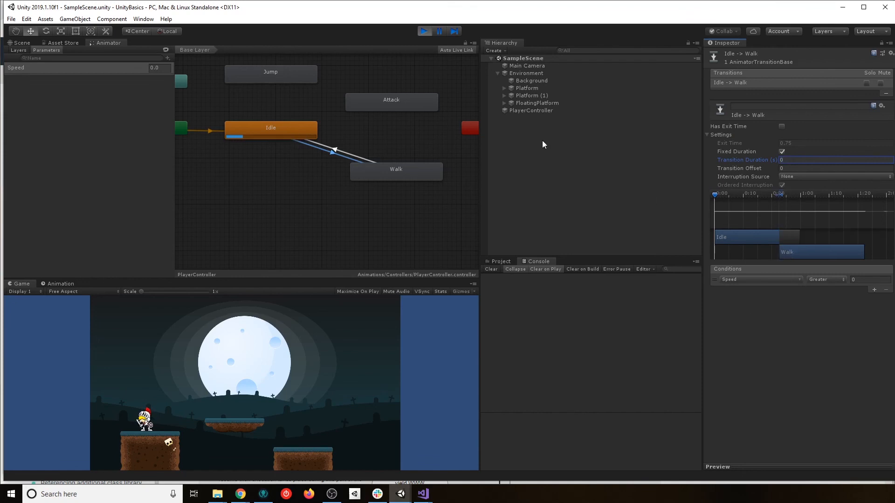
- Walk the knight repeatedly right and left in the running game to examine the instant Idle to Walk switch
left_click(215, 360)
key("d")
key("a")
key("a")
key("d")
key("d")
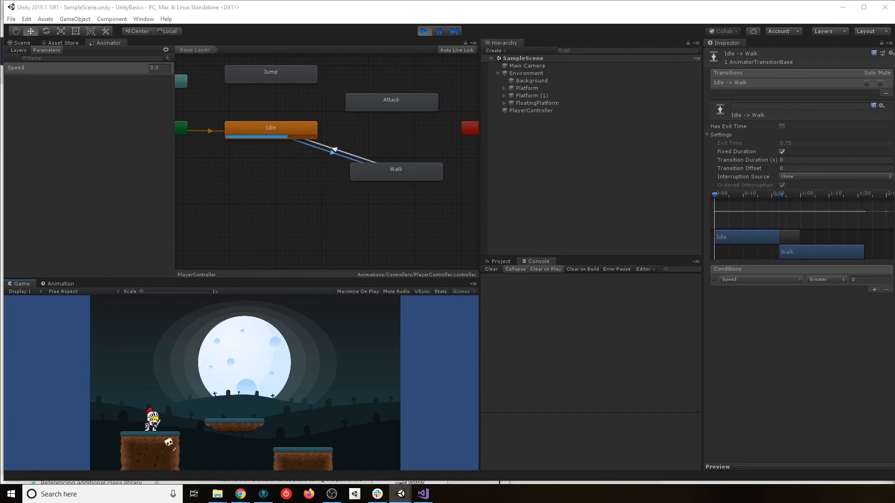
key("a")
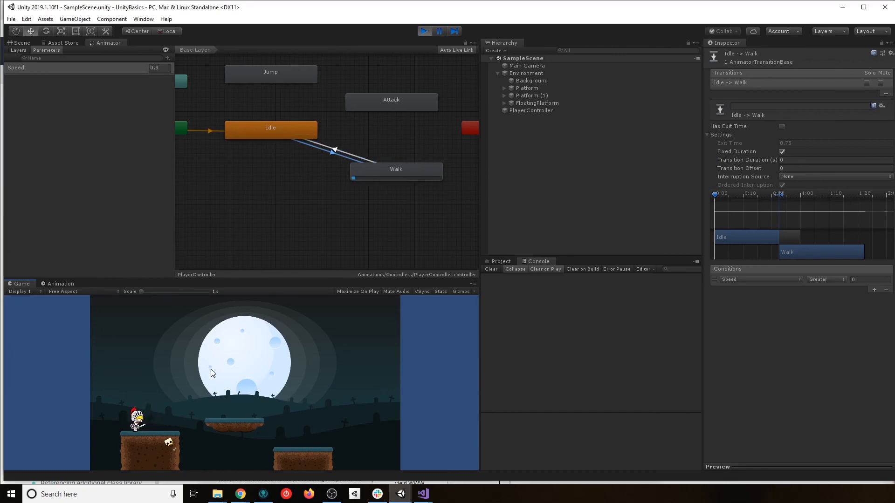
key("a")
key("a")
key("d")
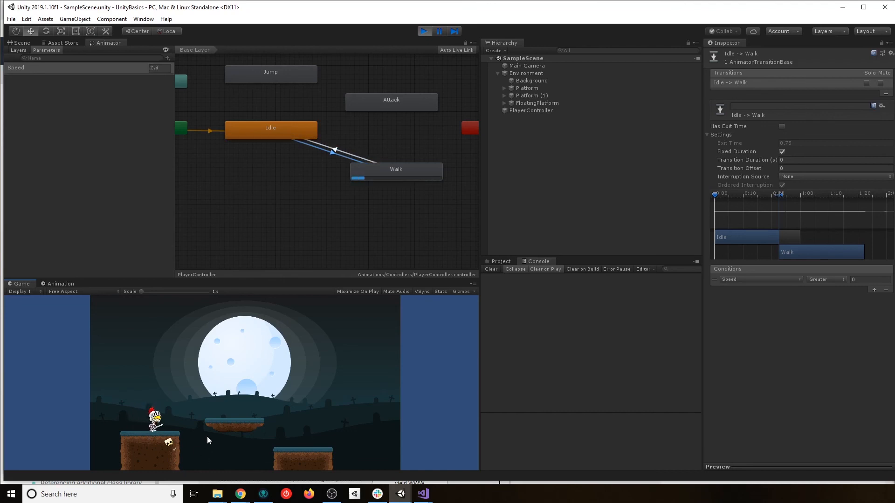
key("a")
key("d")
key("a")
key("d")
key("a")
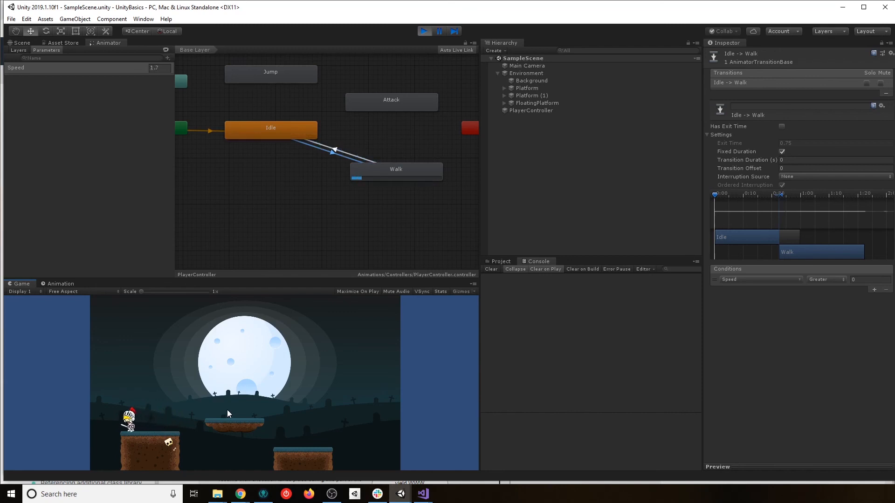
key("d")
key("a")
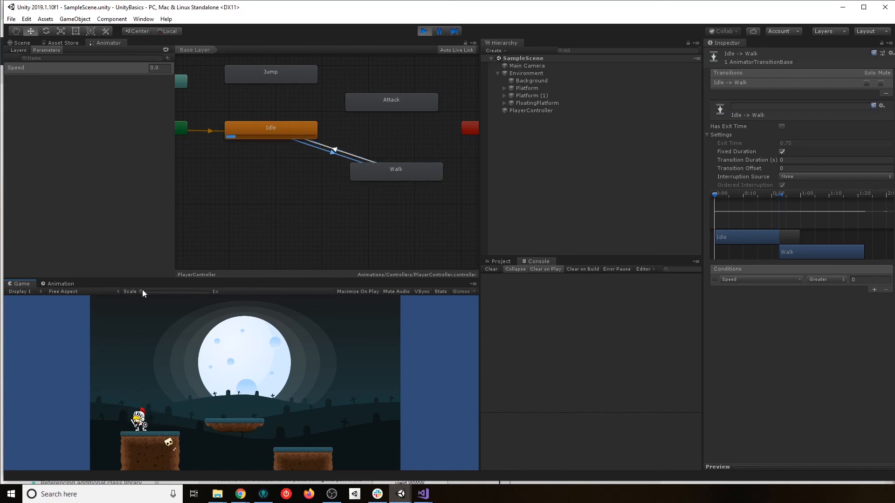
- Enlarge the Game view to about 1.6x to watch the knight walk up close, and restore the scale to 1x
left_click_drag(142, 291, 161, 293)
key("d")
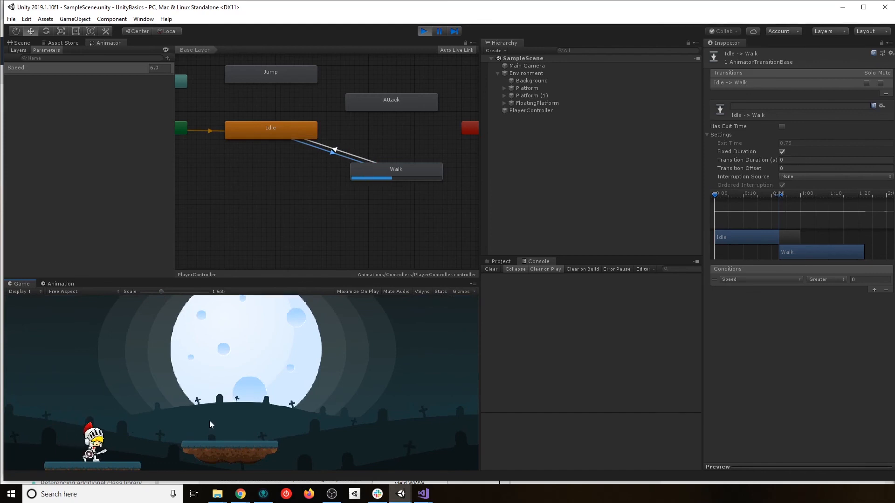
key("a")
key("d")
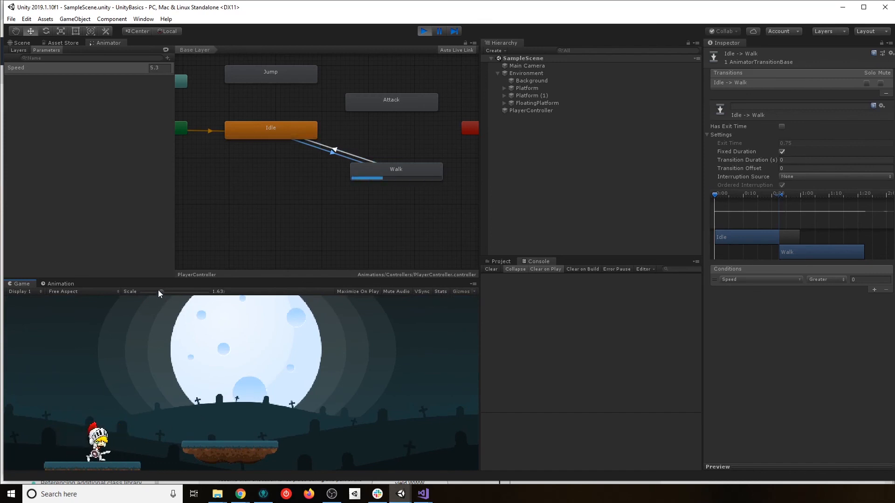
key("a")
left_click_drag(160, 291, 138, 290)
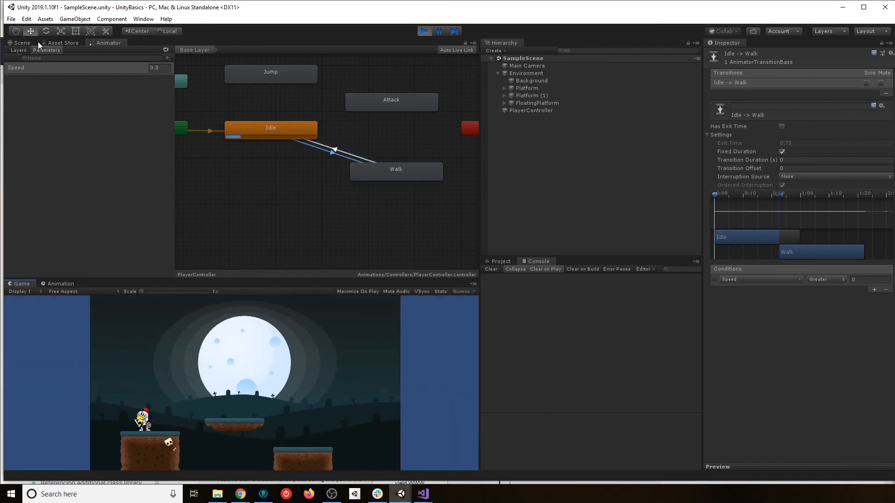
- Show the Scene view framed closely on the knight and walk it both ways to examine its walk animation
left_click(20, 42)
key("d")
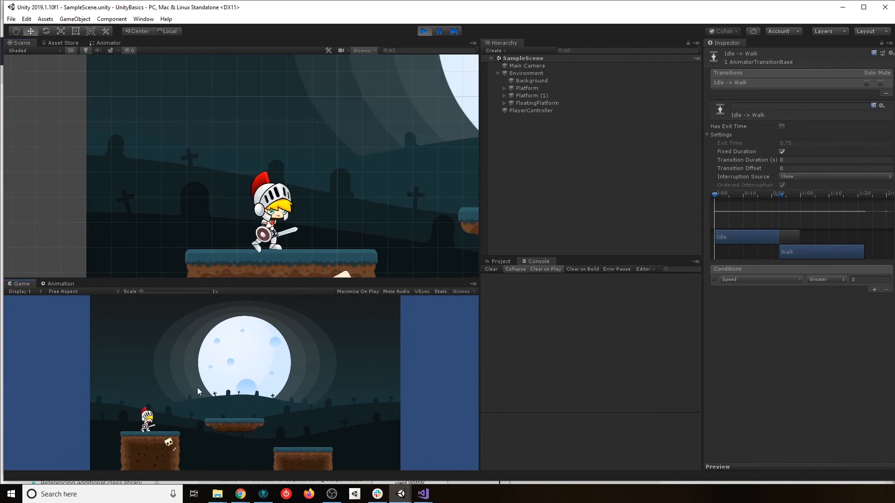
scroll(264, 229, "up", 2)
middle_click_drag(265, 229, 262, 204)
left_click(214, 365)
key("a")
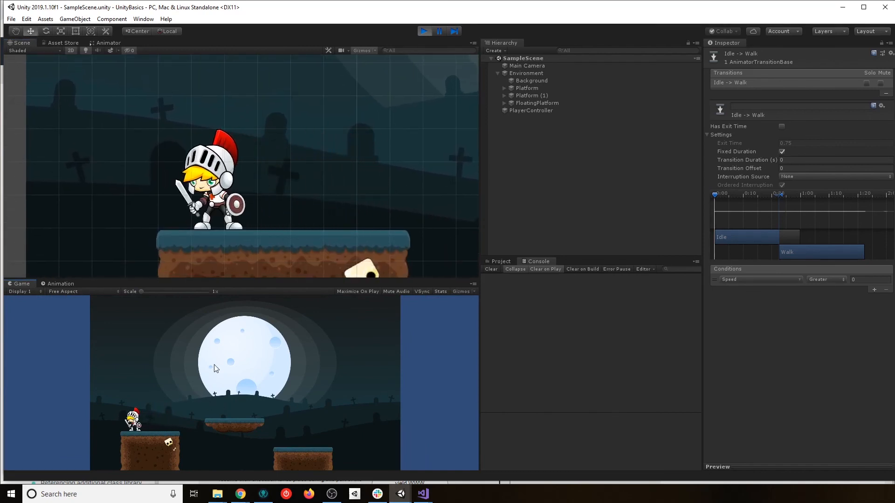
key("d")
key("a")
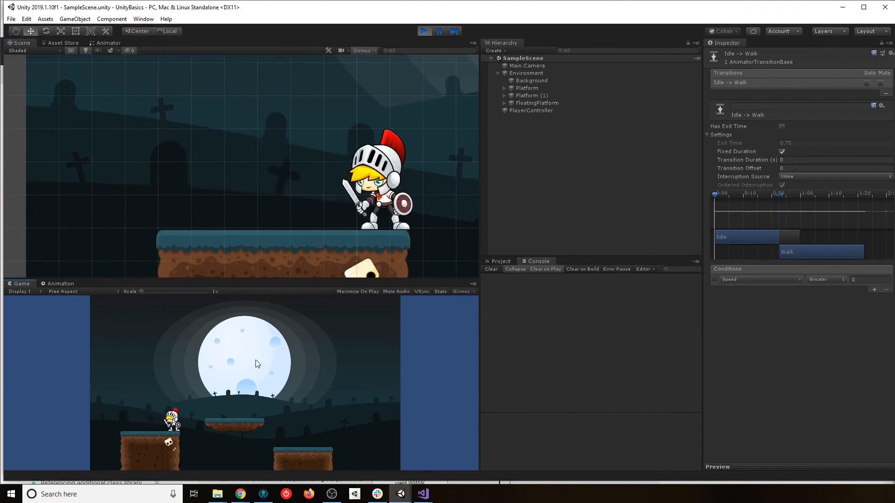
key("d")
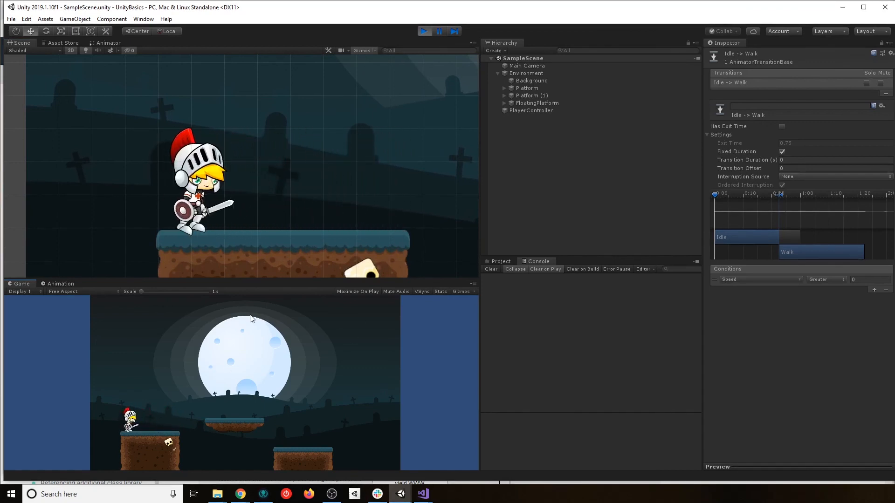
key("a")
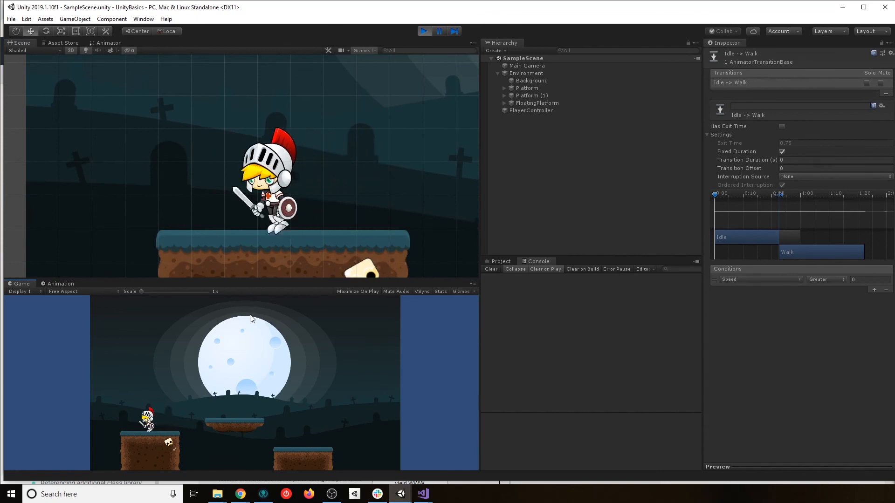
key("d")
key("a")
- Open the Speed value of PlayerController's script for editing, and walk the knight both ways to examine its pace
left_click(528, 110)
scroll(809, 359, "down", 10)
left_click(789, 419)
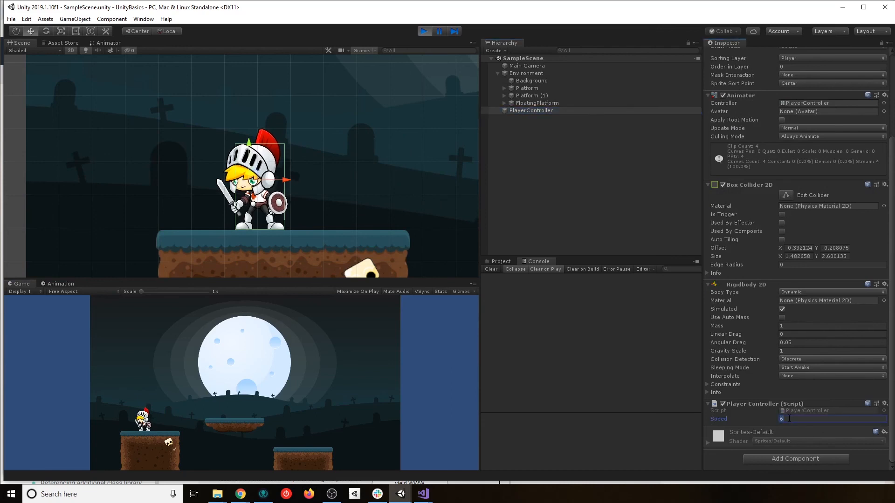
left_click(390, 202)
left_click(307, 386)
key("a")
key("d")
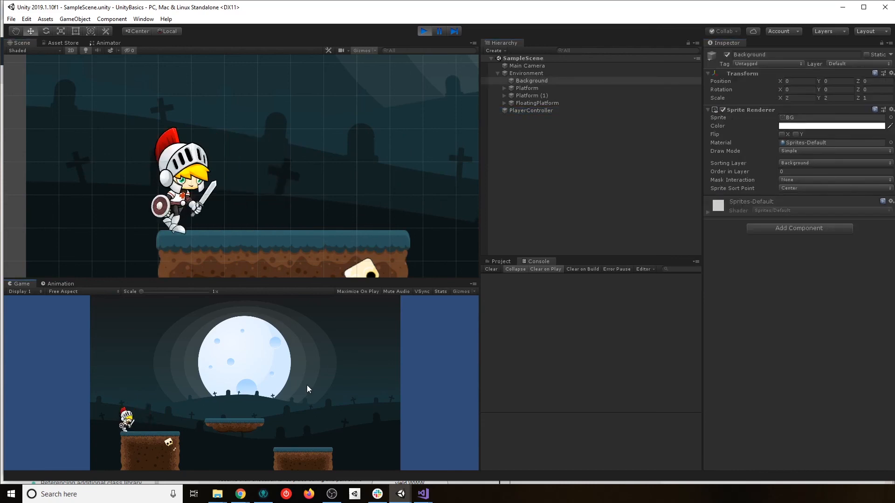
key("a")
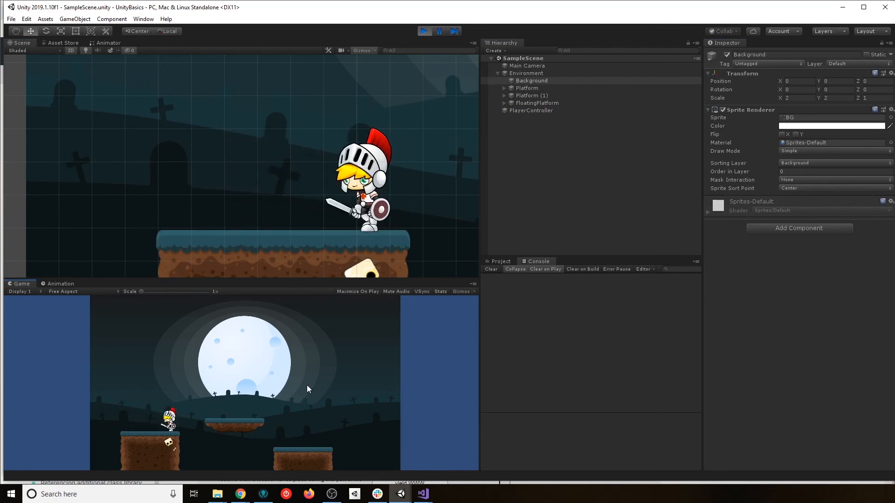
key("d")
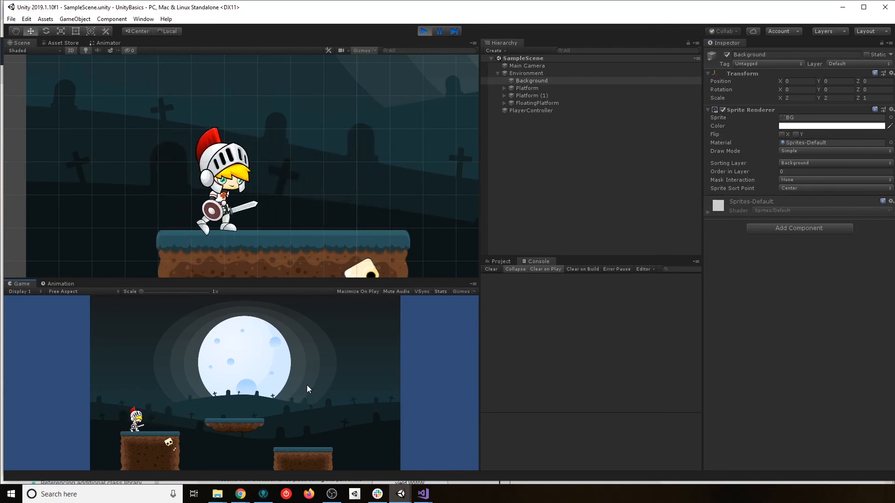
- Set the Speed of PlayerController's Player Controller script to 6
left_click(525, 111)
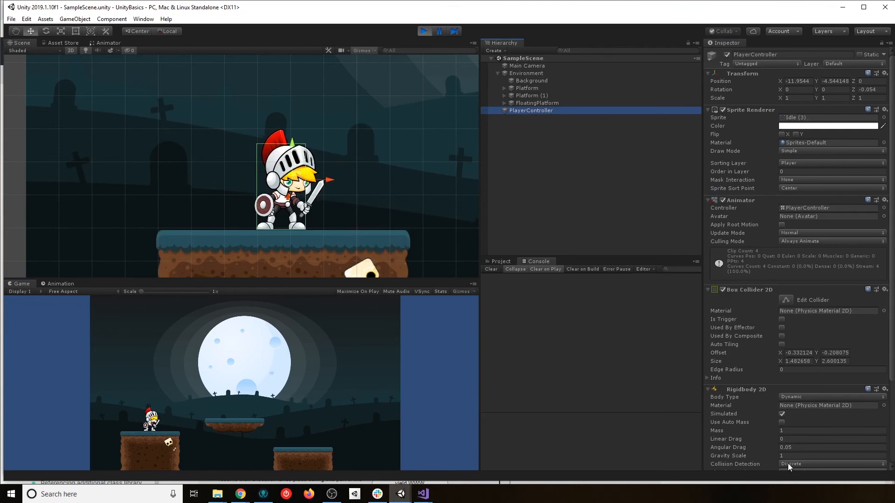
scroll(819, 428, "down", 3)
left_click(816, 419)
type("6")
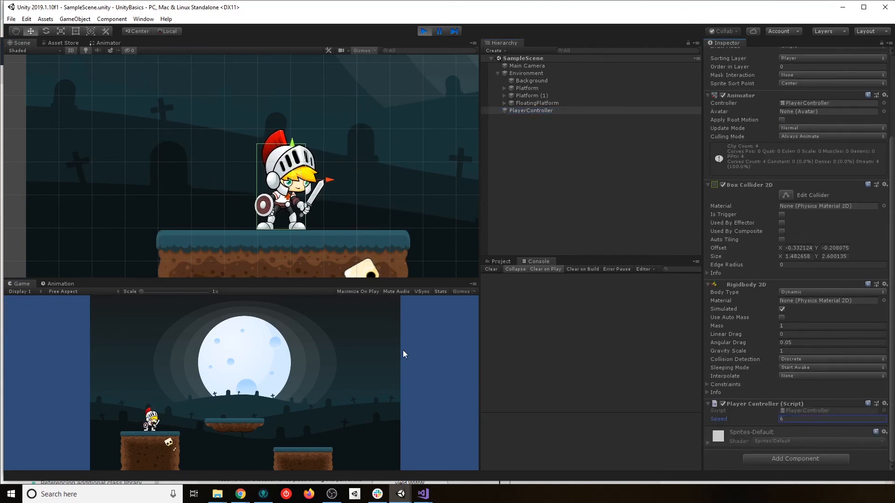
- Display the Walk clip's keyframes in the Animation window, and return to the Game view with nothing selected
left_click(59, 284)
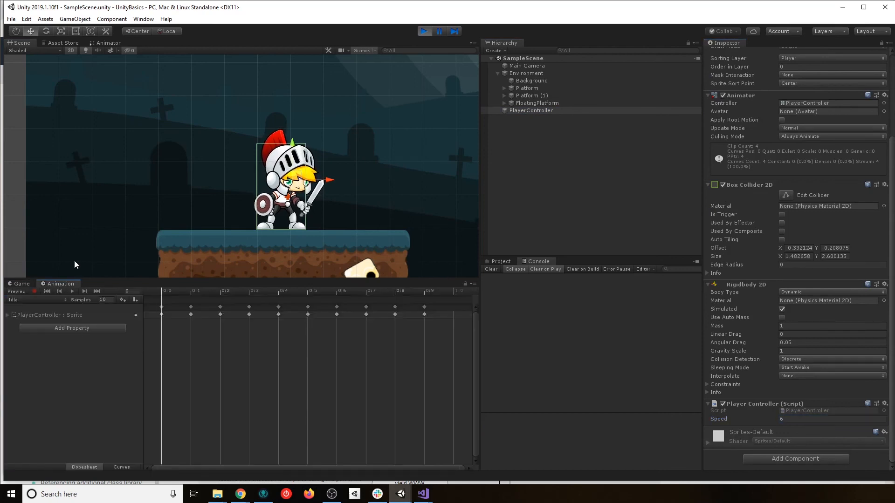
left_click(61, 300)
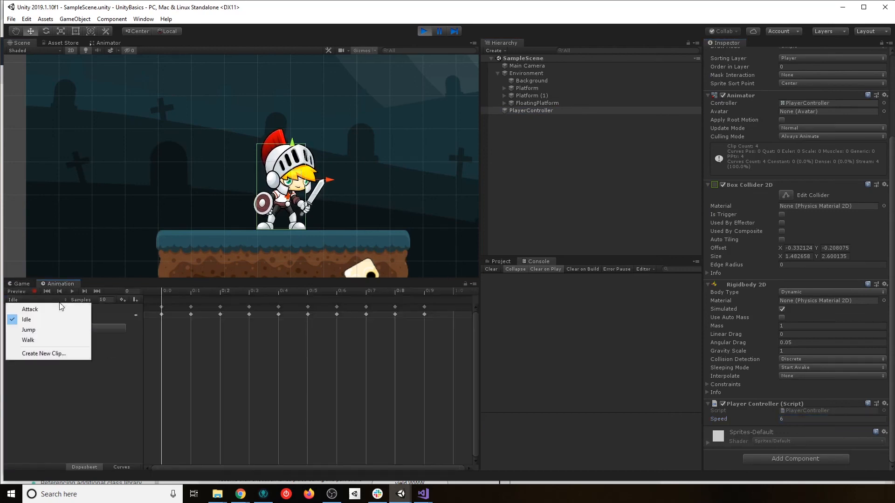
left_click(41, 340)
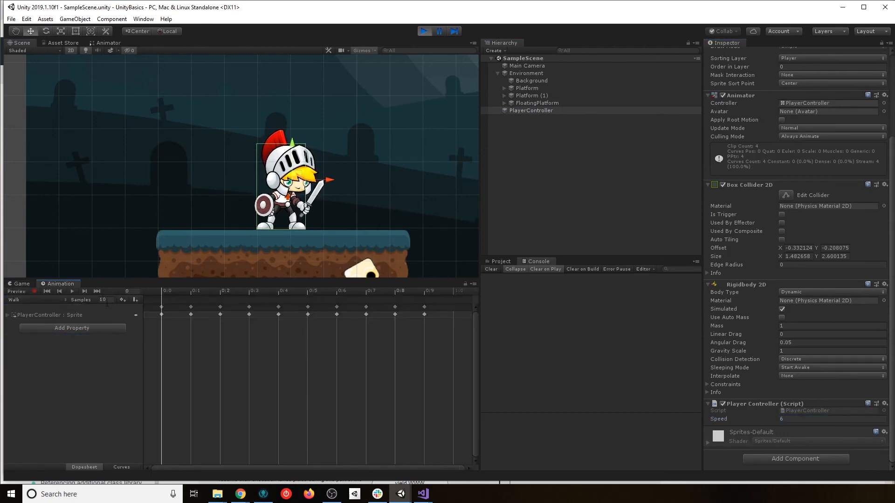
left_click(22, 284)
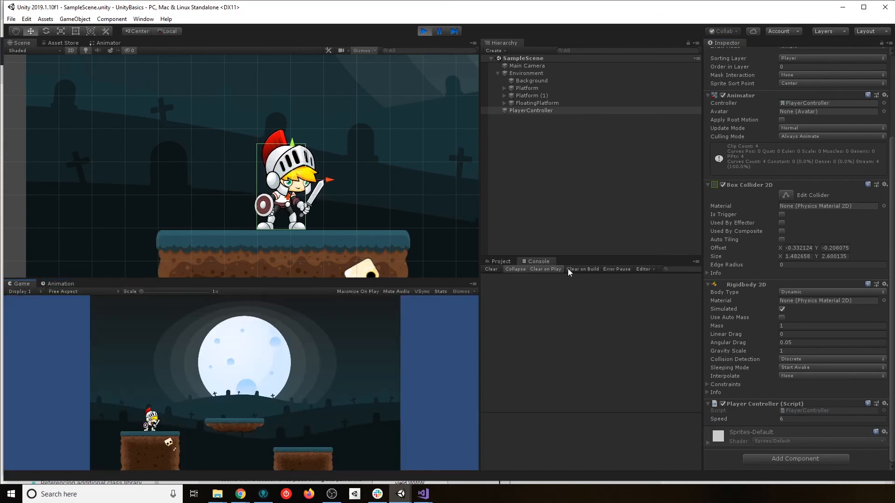
left_click(579, 197)
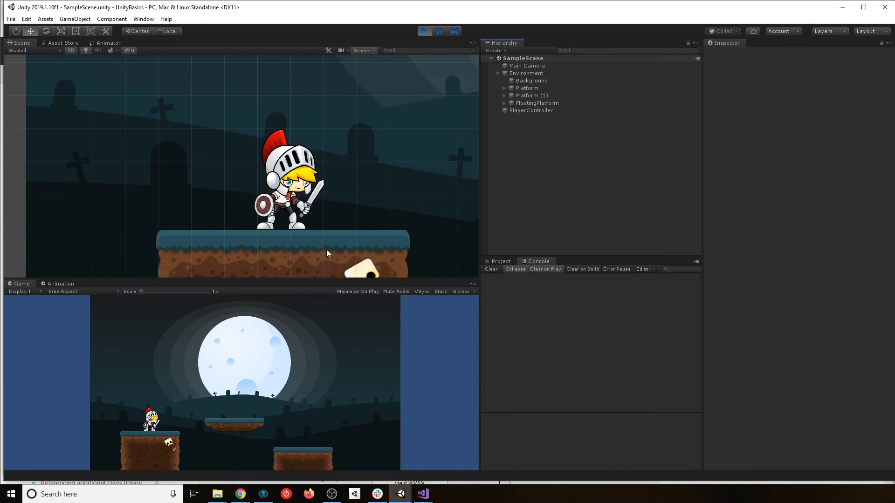
- Examine the Walk keyframes and the Animator state graph, and return to the Scene view framed on the knight's platform
scroll(331, 229, "down", 2)
scroll(331, 230, "down", 4)
middle_click_drag(382, 220, 339, 216)
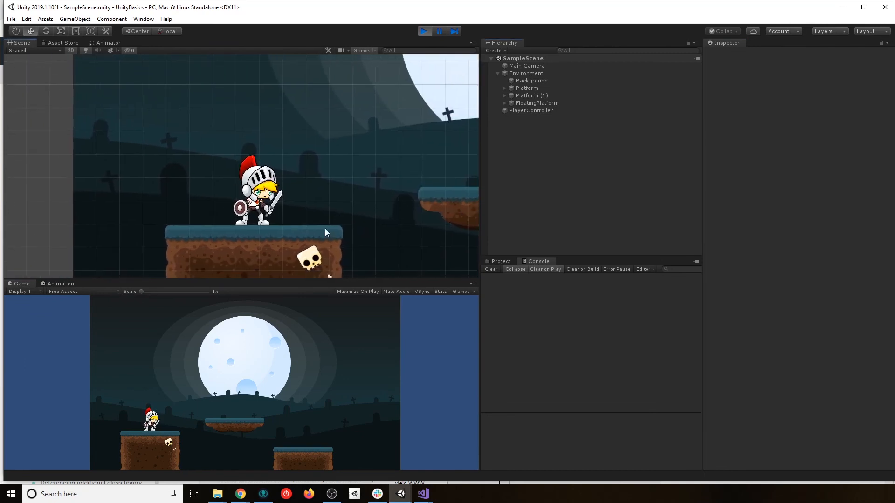
left_click(60, 283)
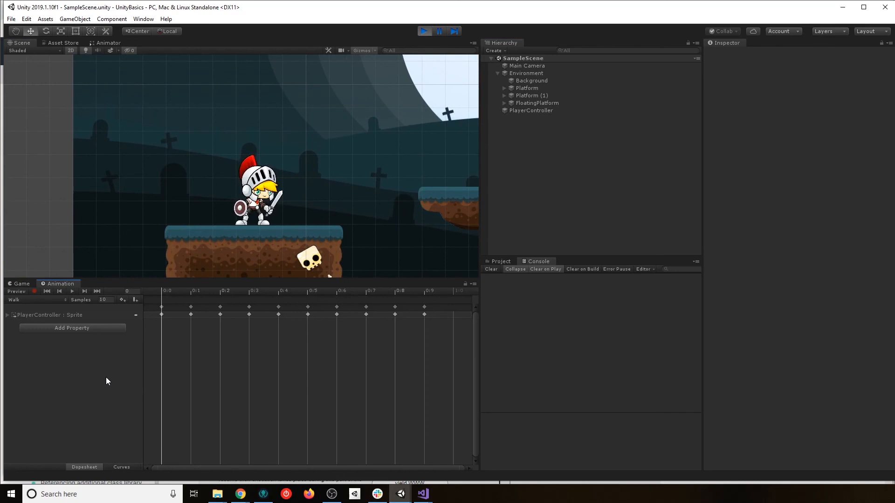
left_click(20, 284)
left_click(106, 41)
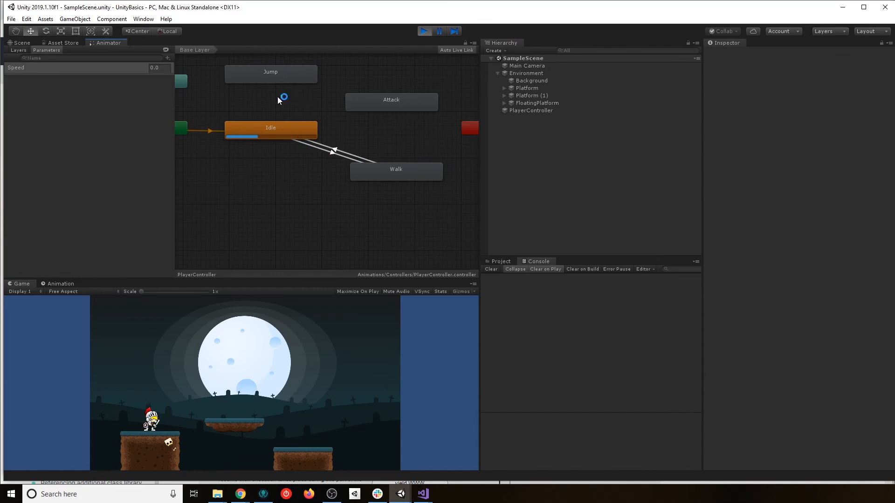
left_click(19, 43)
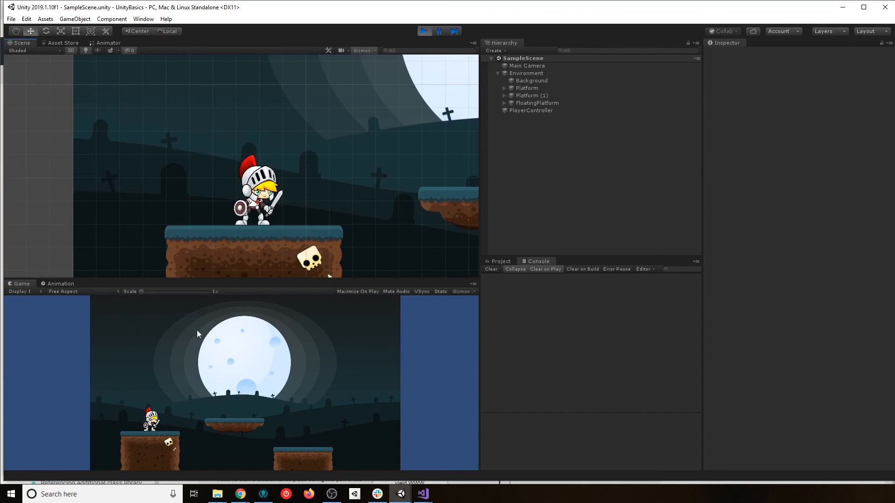
- Walk the knight back and forth on its platform to examine how it turns and animates
key("Left")
key("Right")
key("Left")
key("Right")
key("Left")
key("Right")
key("Left")
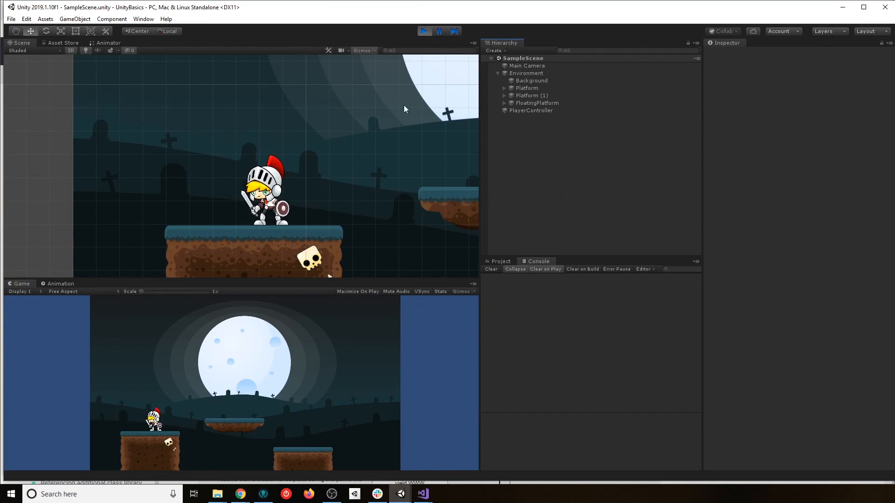
middle_click_drag(360, 155, 244, 165)
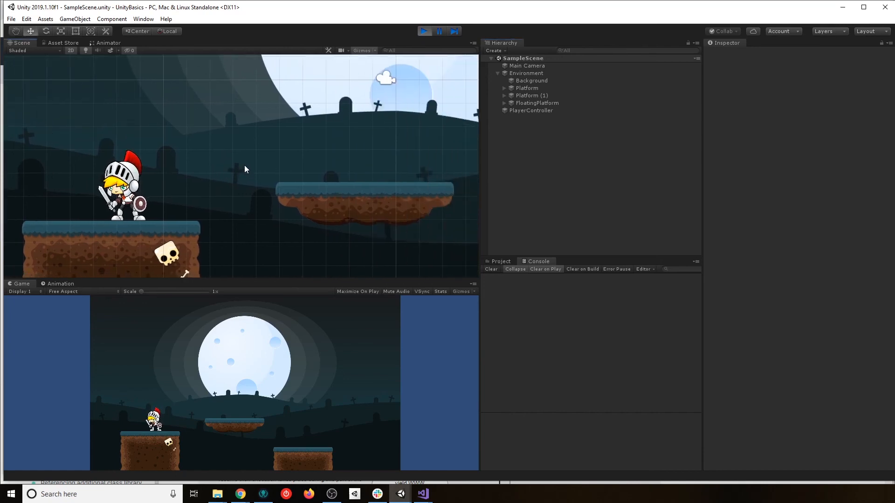
scroll(245, 165, "down", 2)
scroll(244, 165, "down", 1)
middle_click_drag(327, 218, 252, 203)
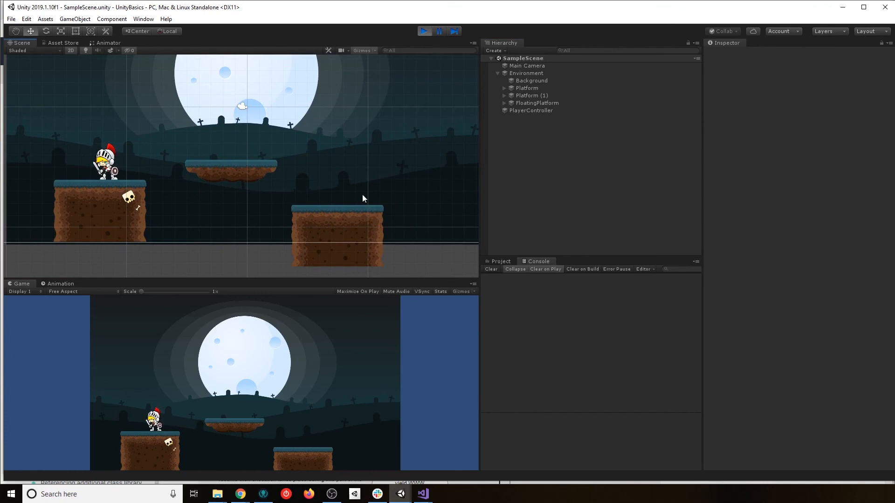
middle_click_drag(134, 204, 182, 208)
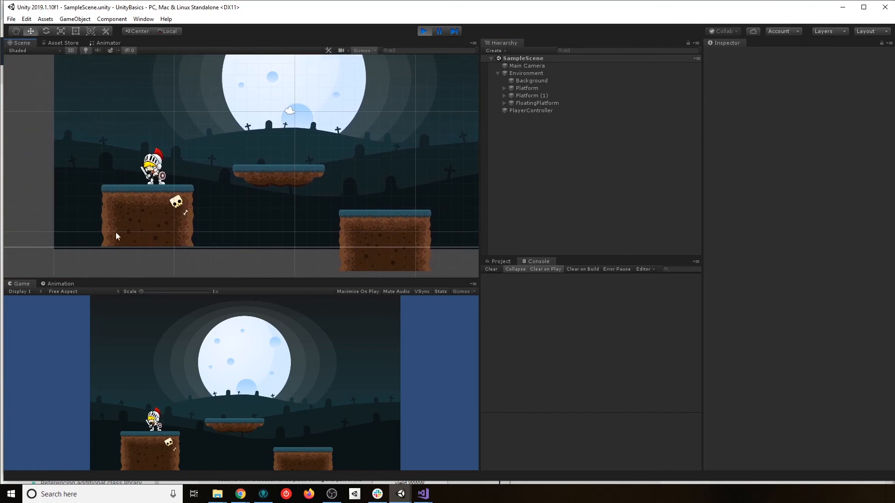
middle_click_drag(217, 158, 354, 163)
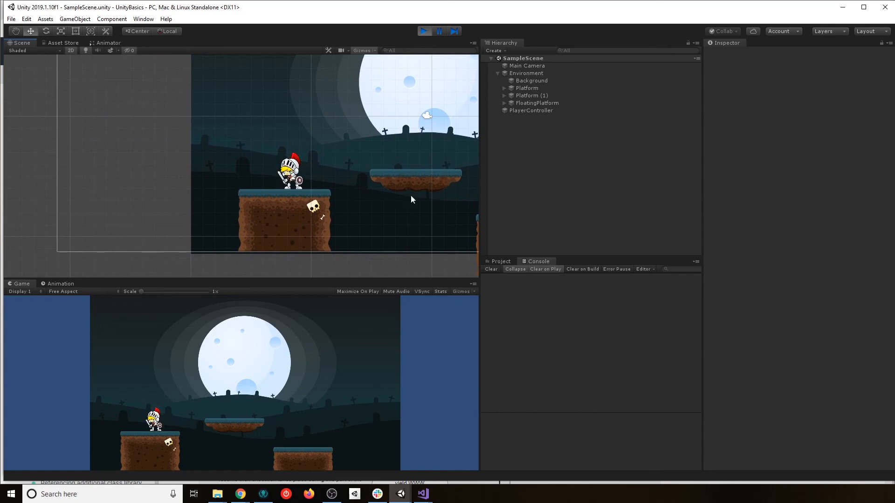
middle_click_drag(406, 200, 334, 234)
- Switch to GitKraken and examine the unstaged files under Scripts and Animations, and return to Unity
left_click(263, 494)
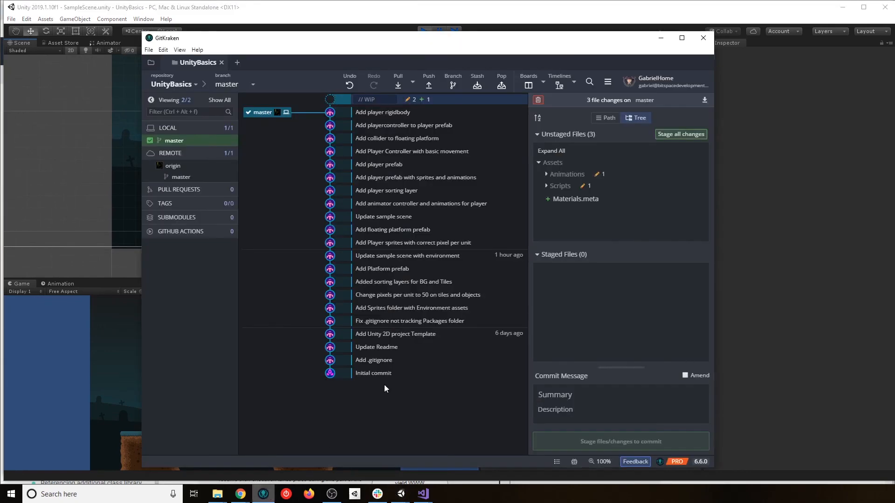
left_click(565, 187)
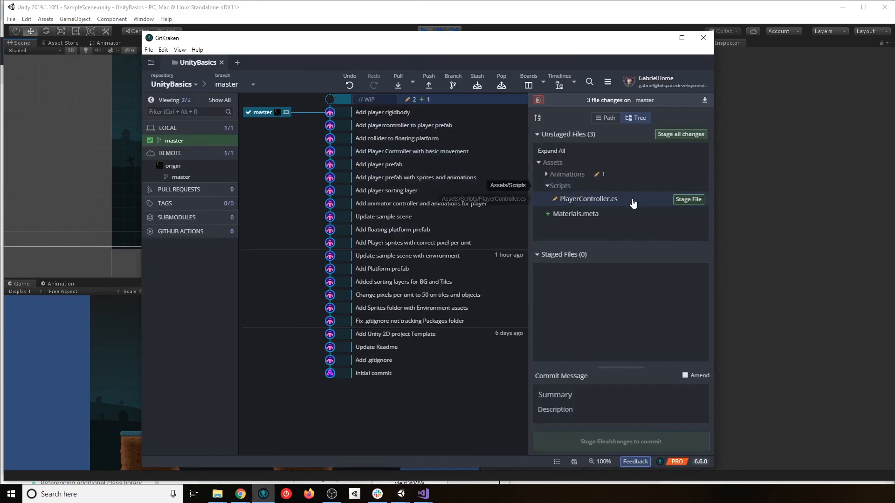
left_click(567, 174)
scroll(602, 236, "down", 1)
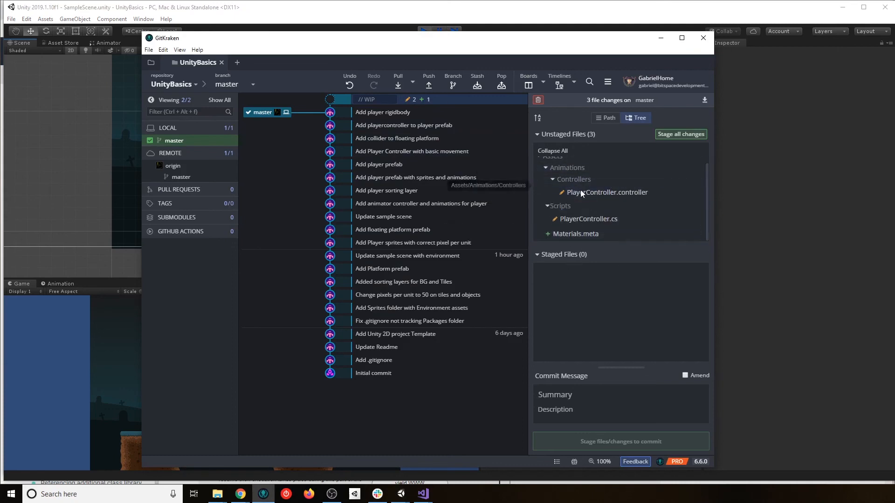
left_click(157, 8)
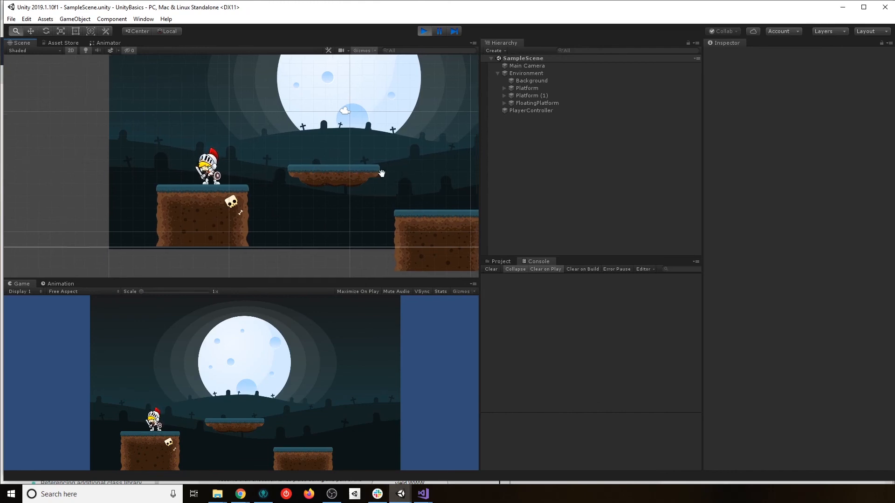
middle_click_drag(394, 172, 310, 185)
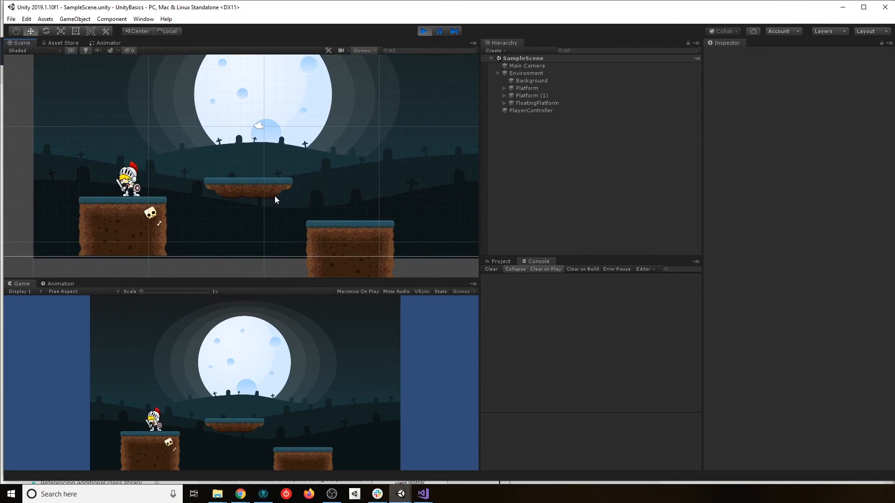
scroll(275, 196, "down", 2)
scroll(187, 195, "up", 4)
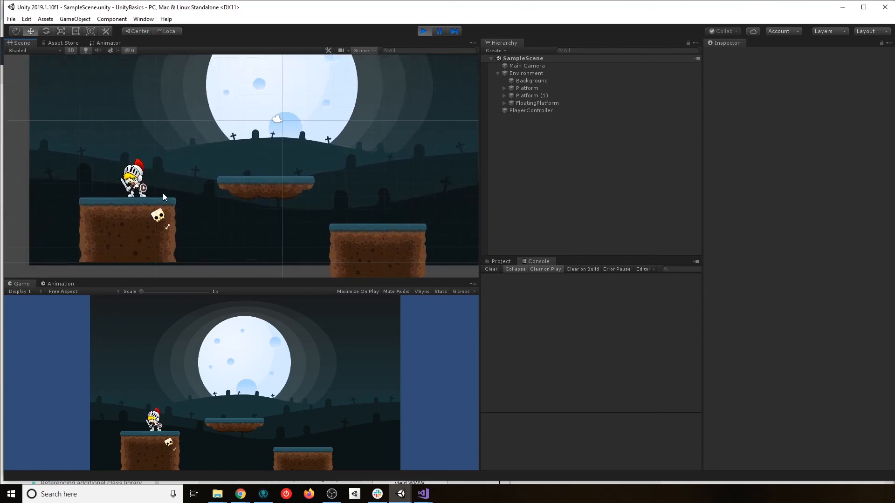
scroll(163, 194, "up", 4)
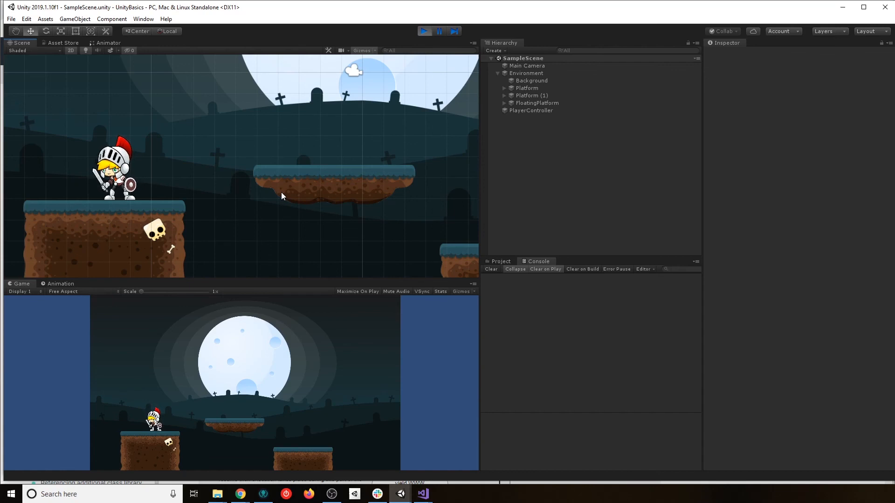
middle_click_drag(190, 174, 150, 208)
middle_click_drag(330, 232, 385, 164)
middle_click_drag(218, 172, 332, 175)
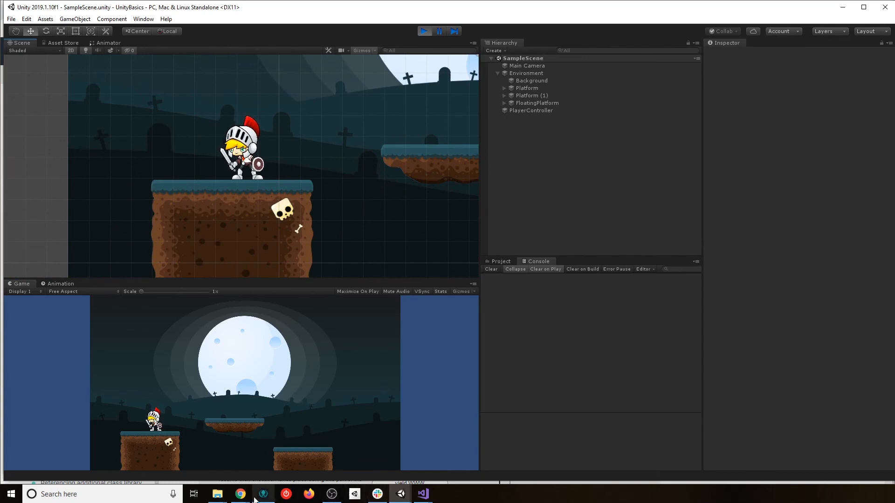
- Switch to Chrome, load the instructor's website and open the Collaboration and Unity Basics page from its courses
mouse_move(240, 494)
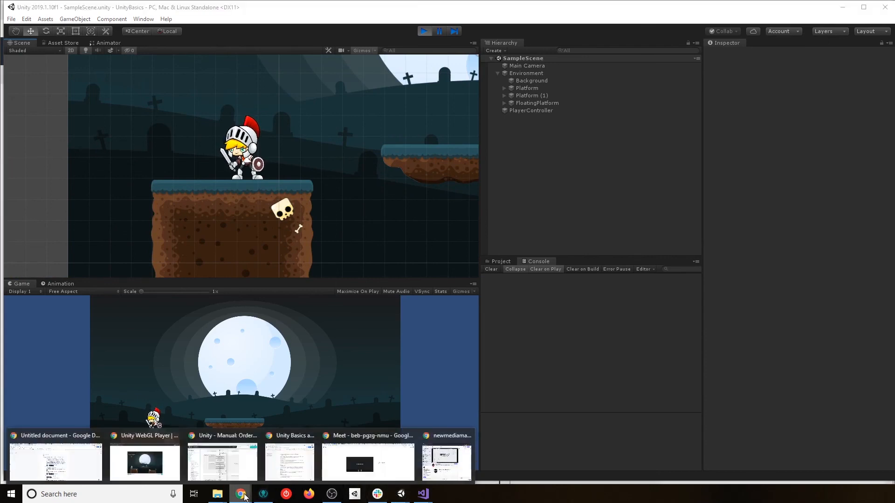
left_click(172, 454)
left_click_drag(172, 26, 119, 29)
key("BackSpace")
key("Return")
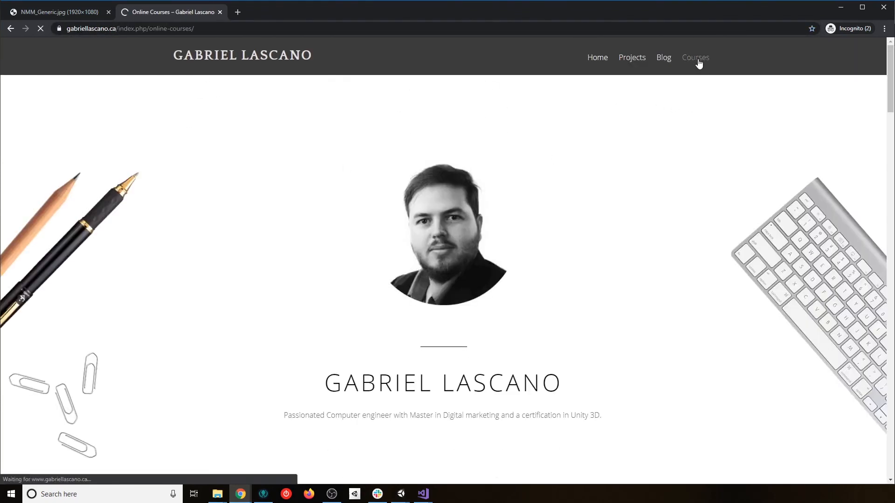
left_click(696, 58)
left_click(247, 183)
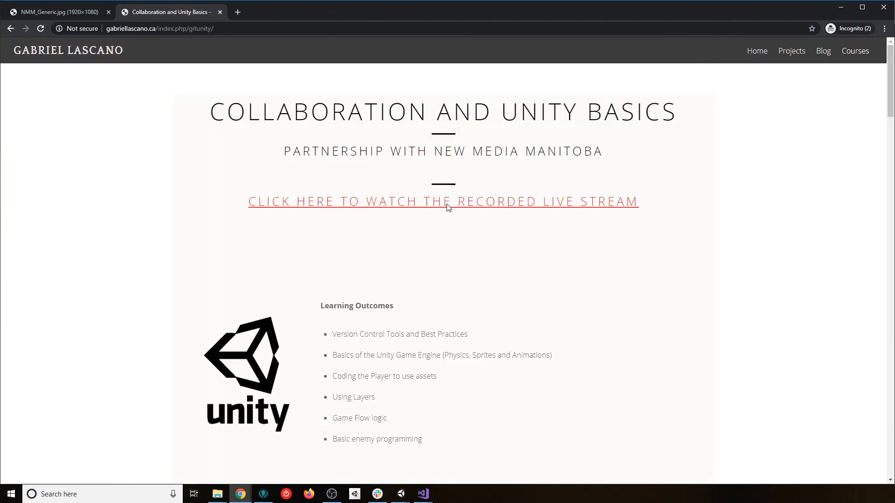
- Open the recorded live stream playlist from the course page, and return to the course page
left_click(447, 205)
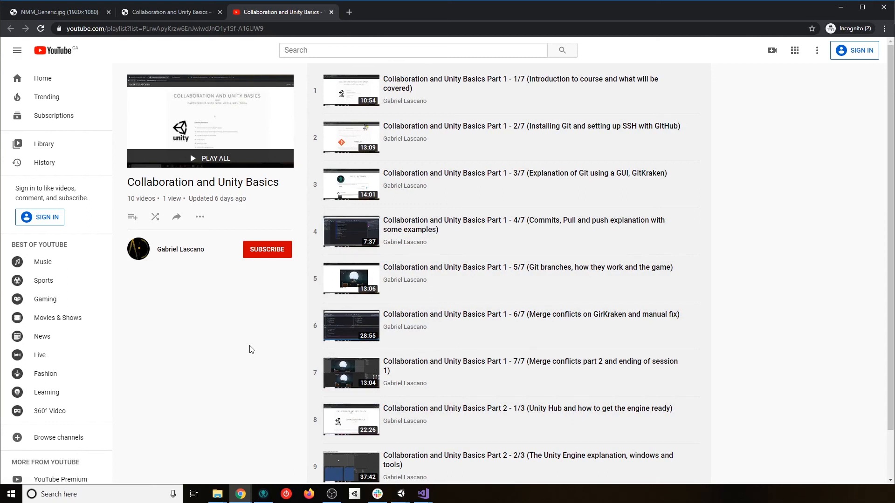
left_click(169, 13)
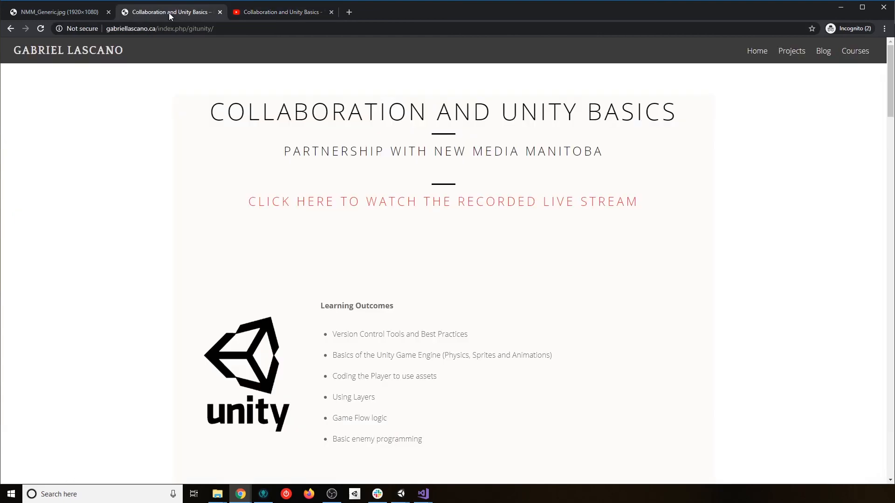
left_click(269, 14)
left_click(166, 13)
- Skim the course page down to the Generate SSH Key section and back up to its heading
scroll(505, 295, "down", 20)
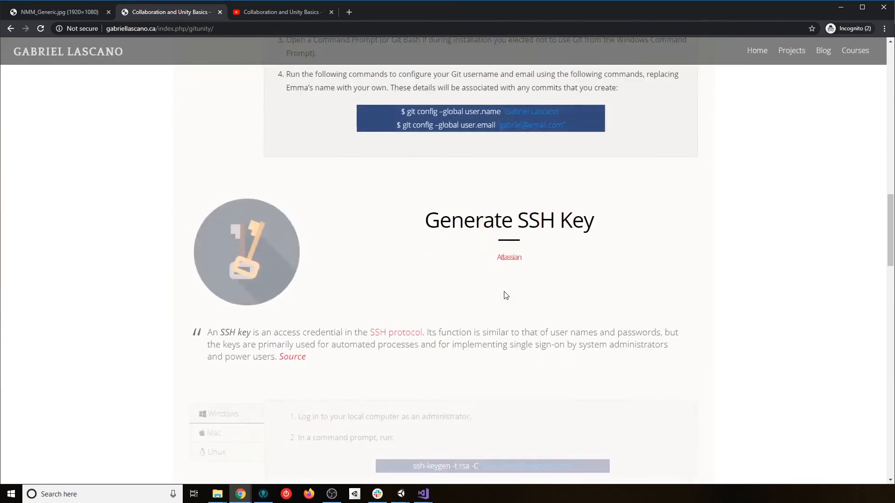
scroll(506, 295, "up", 20)
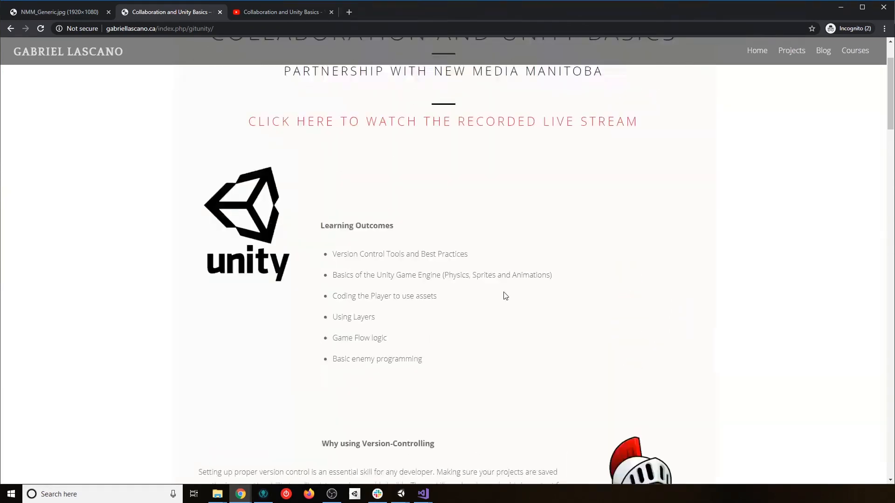
scroll(506, 296, "up", 3)
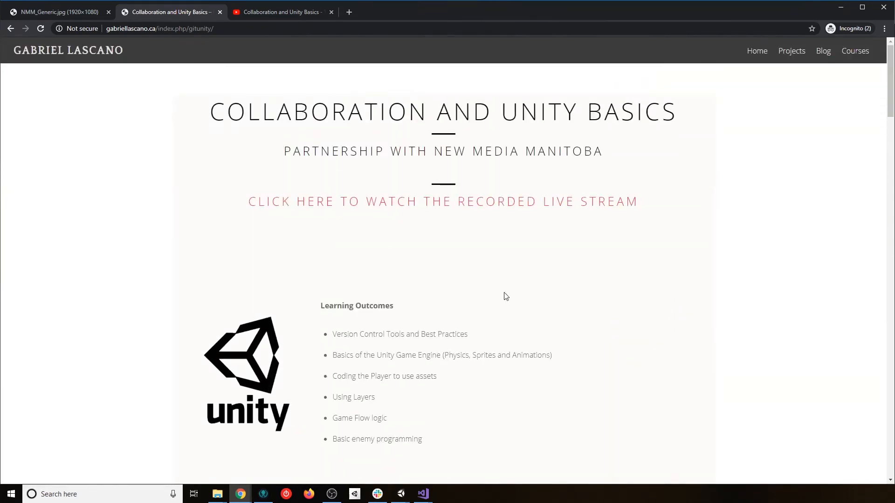